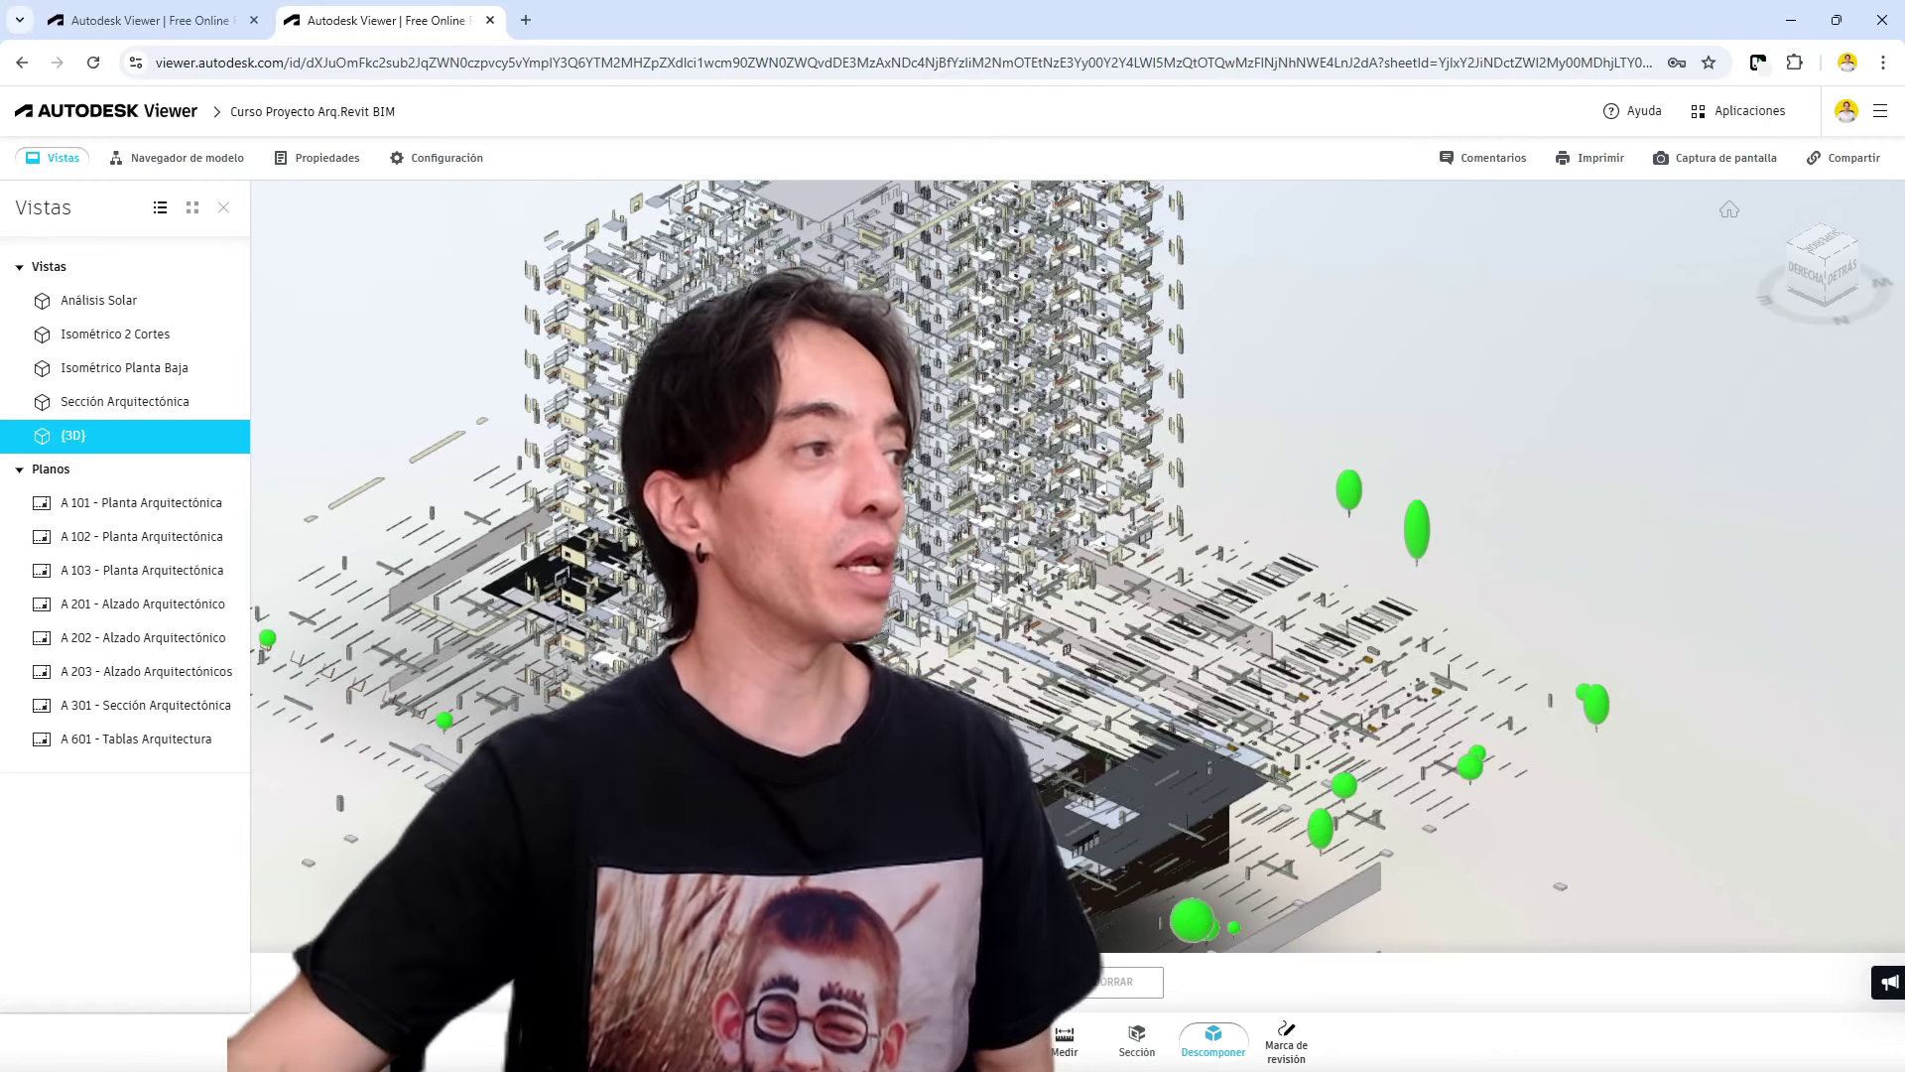
# Open sheet A 101 - Planta Arquitectónica and bring its room table into view.
pyautogui.click(162, 503)
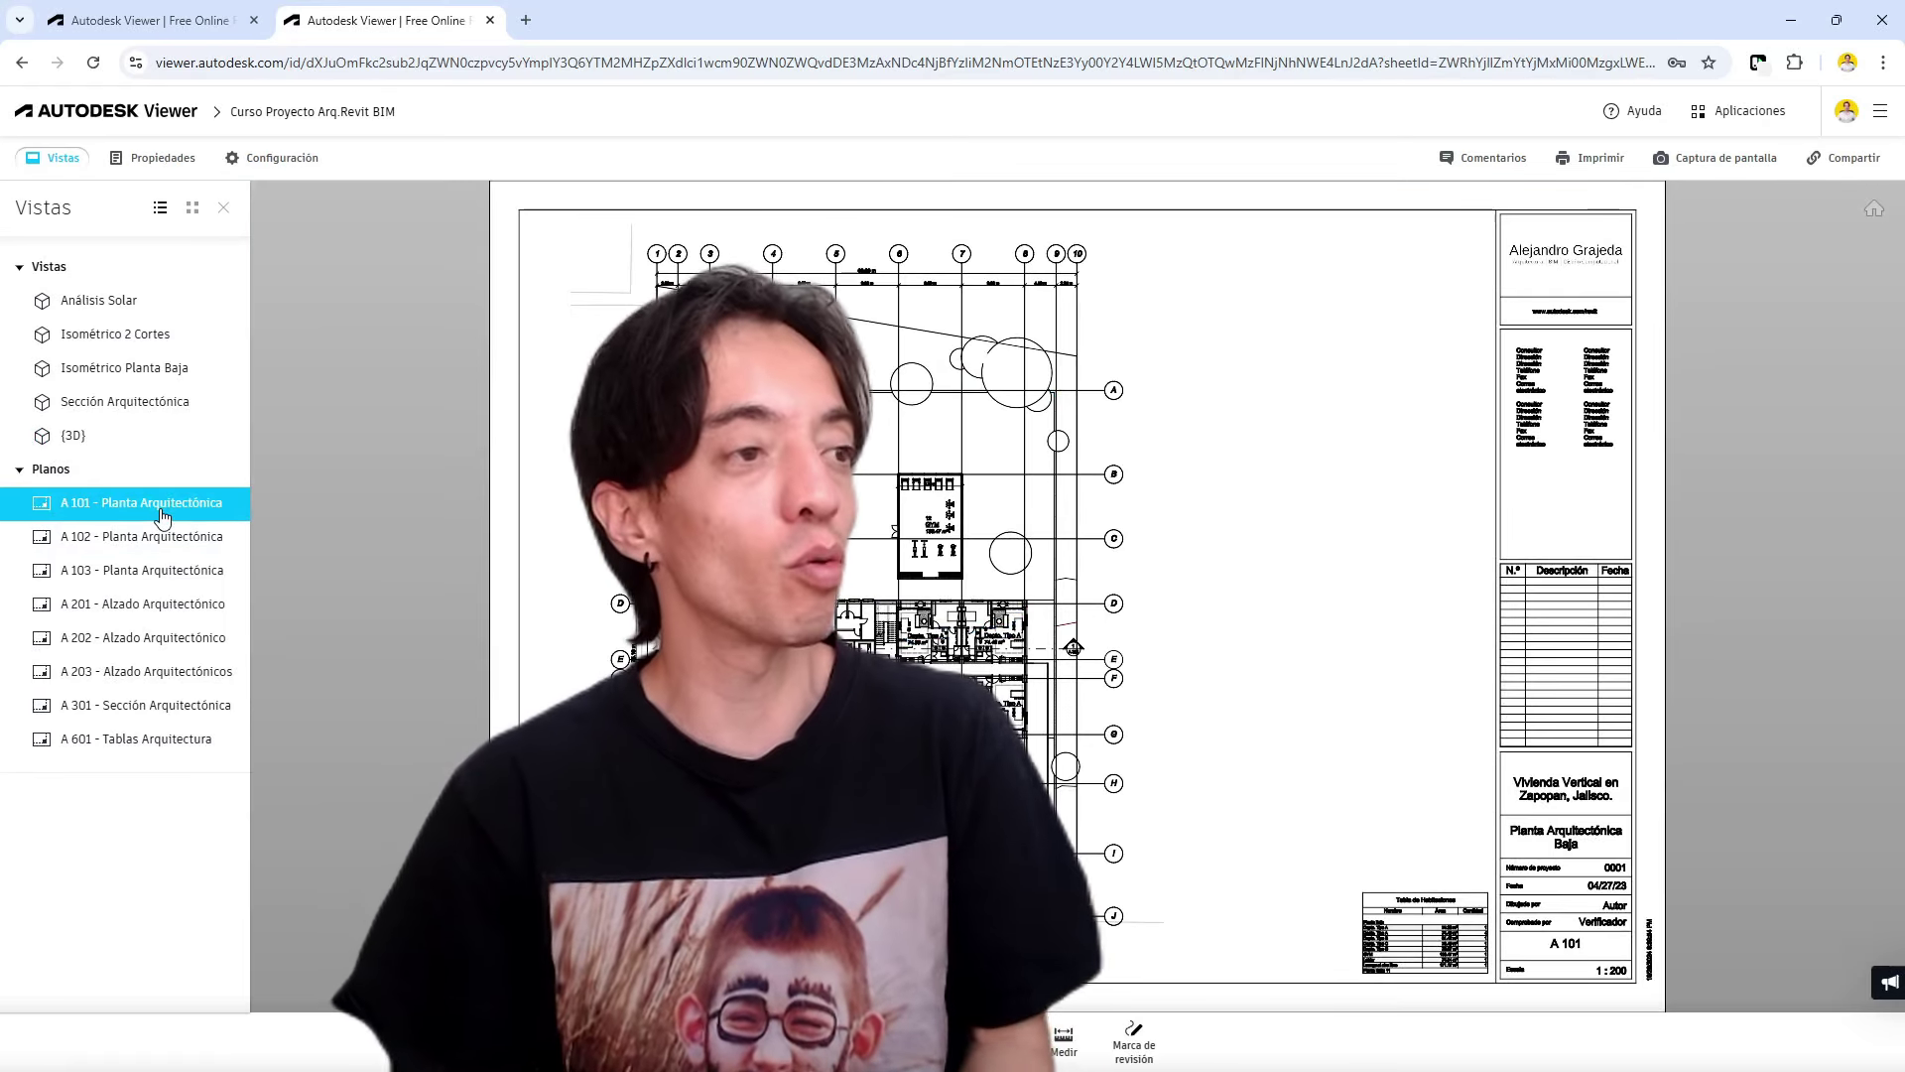
pyautogui.moveTo(1784, 526)
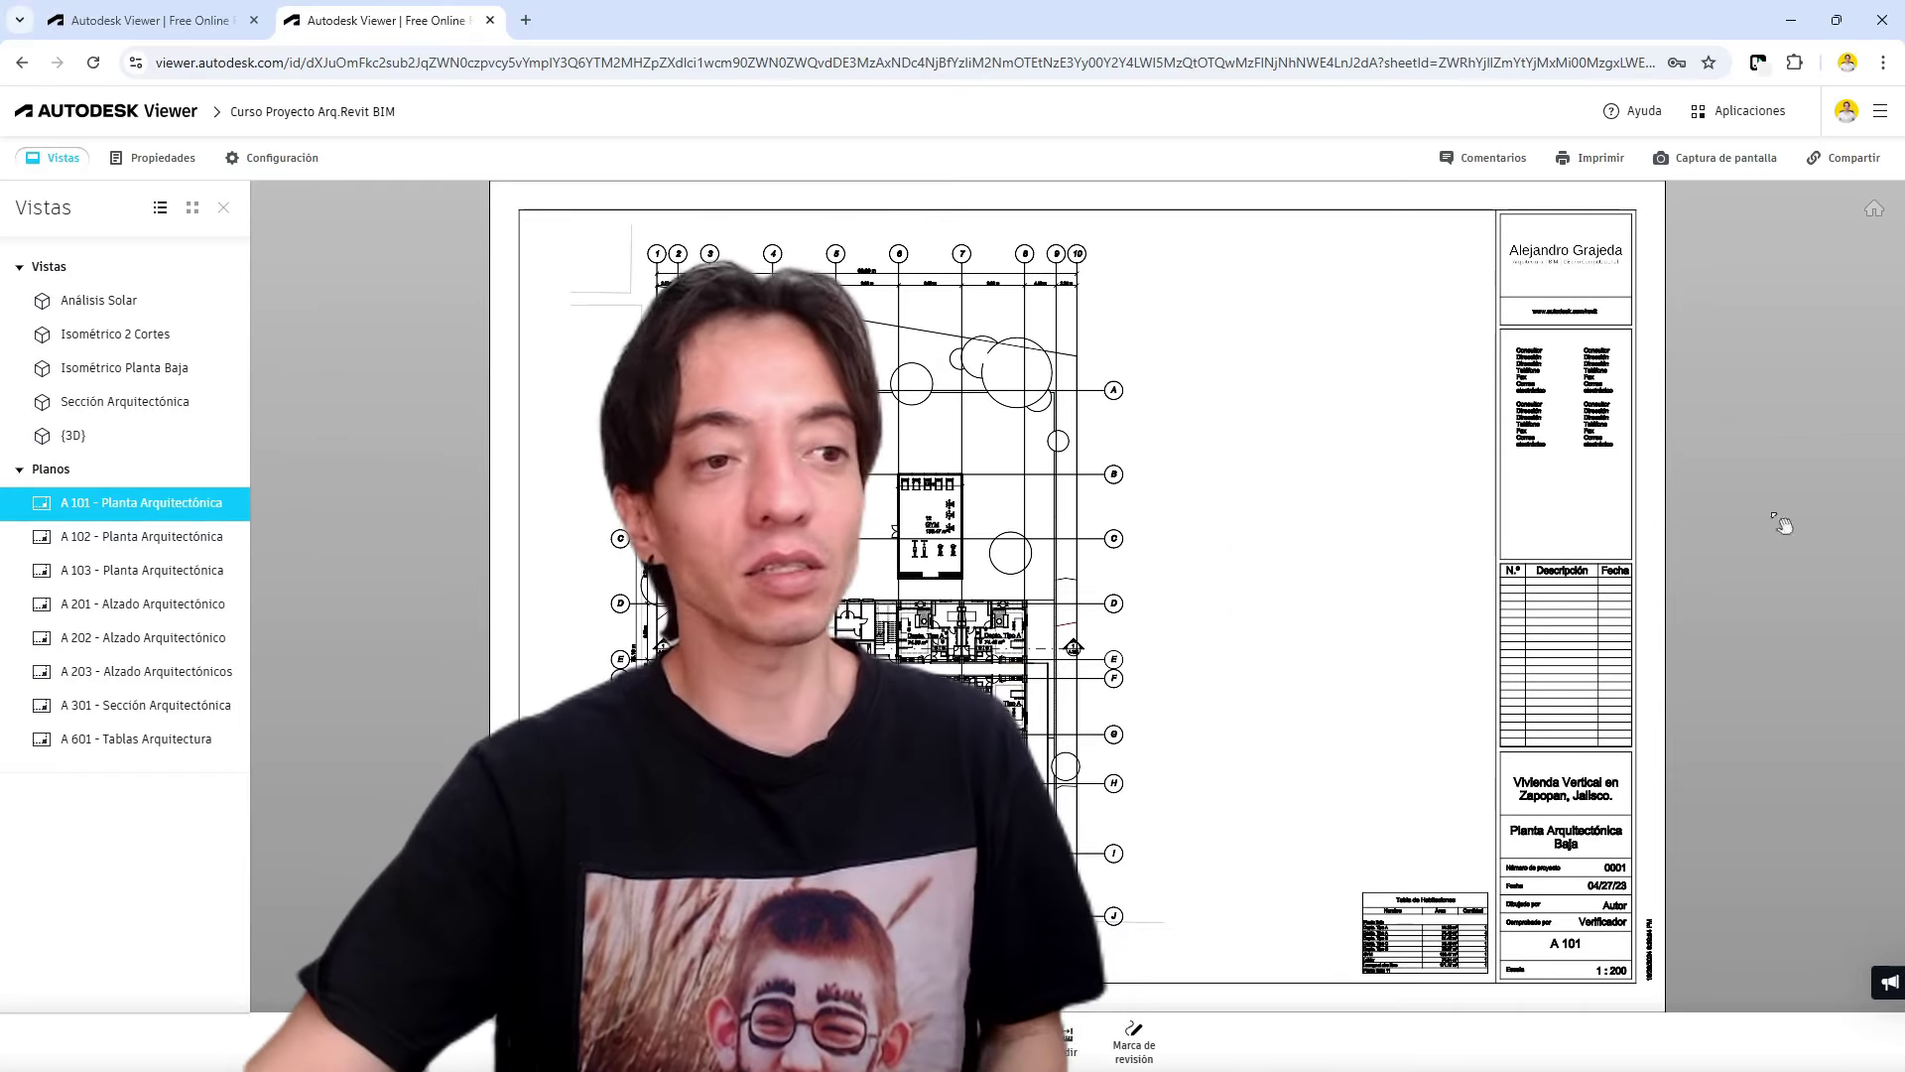
pyautogui.scroll(2, 1436, 873)
pyautogui.scroll(2, 1434, 883)
pyautogui.scroll(2, 1429, 898)
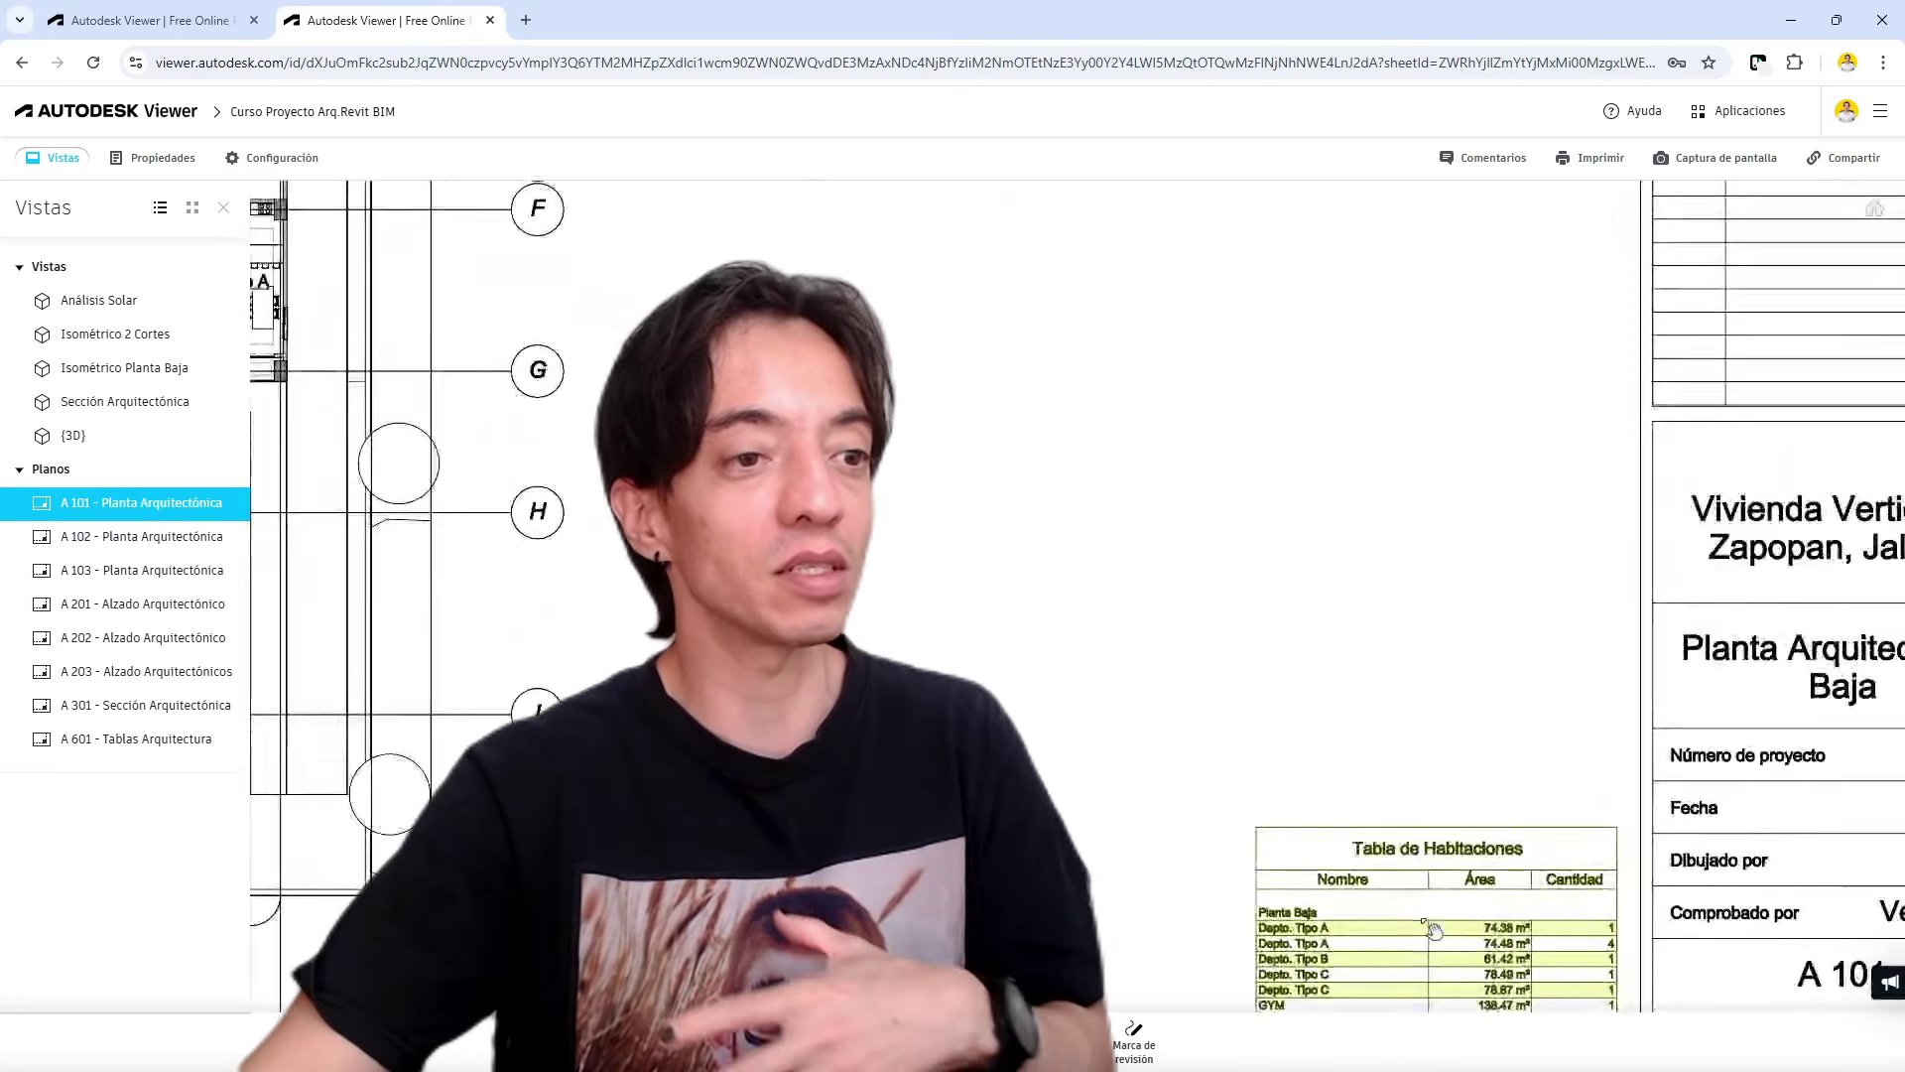
pyautogui.moveTo(1426, 908); pyautogui.dragTo(1389, 652)
# Zoom in and out to inspect the Tabla de Habitaciones unit areas and title block.
pyautogui.scroll(2, 1387, 717)
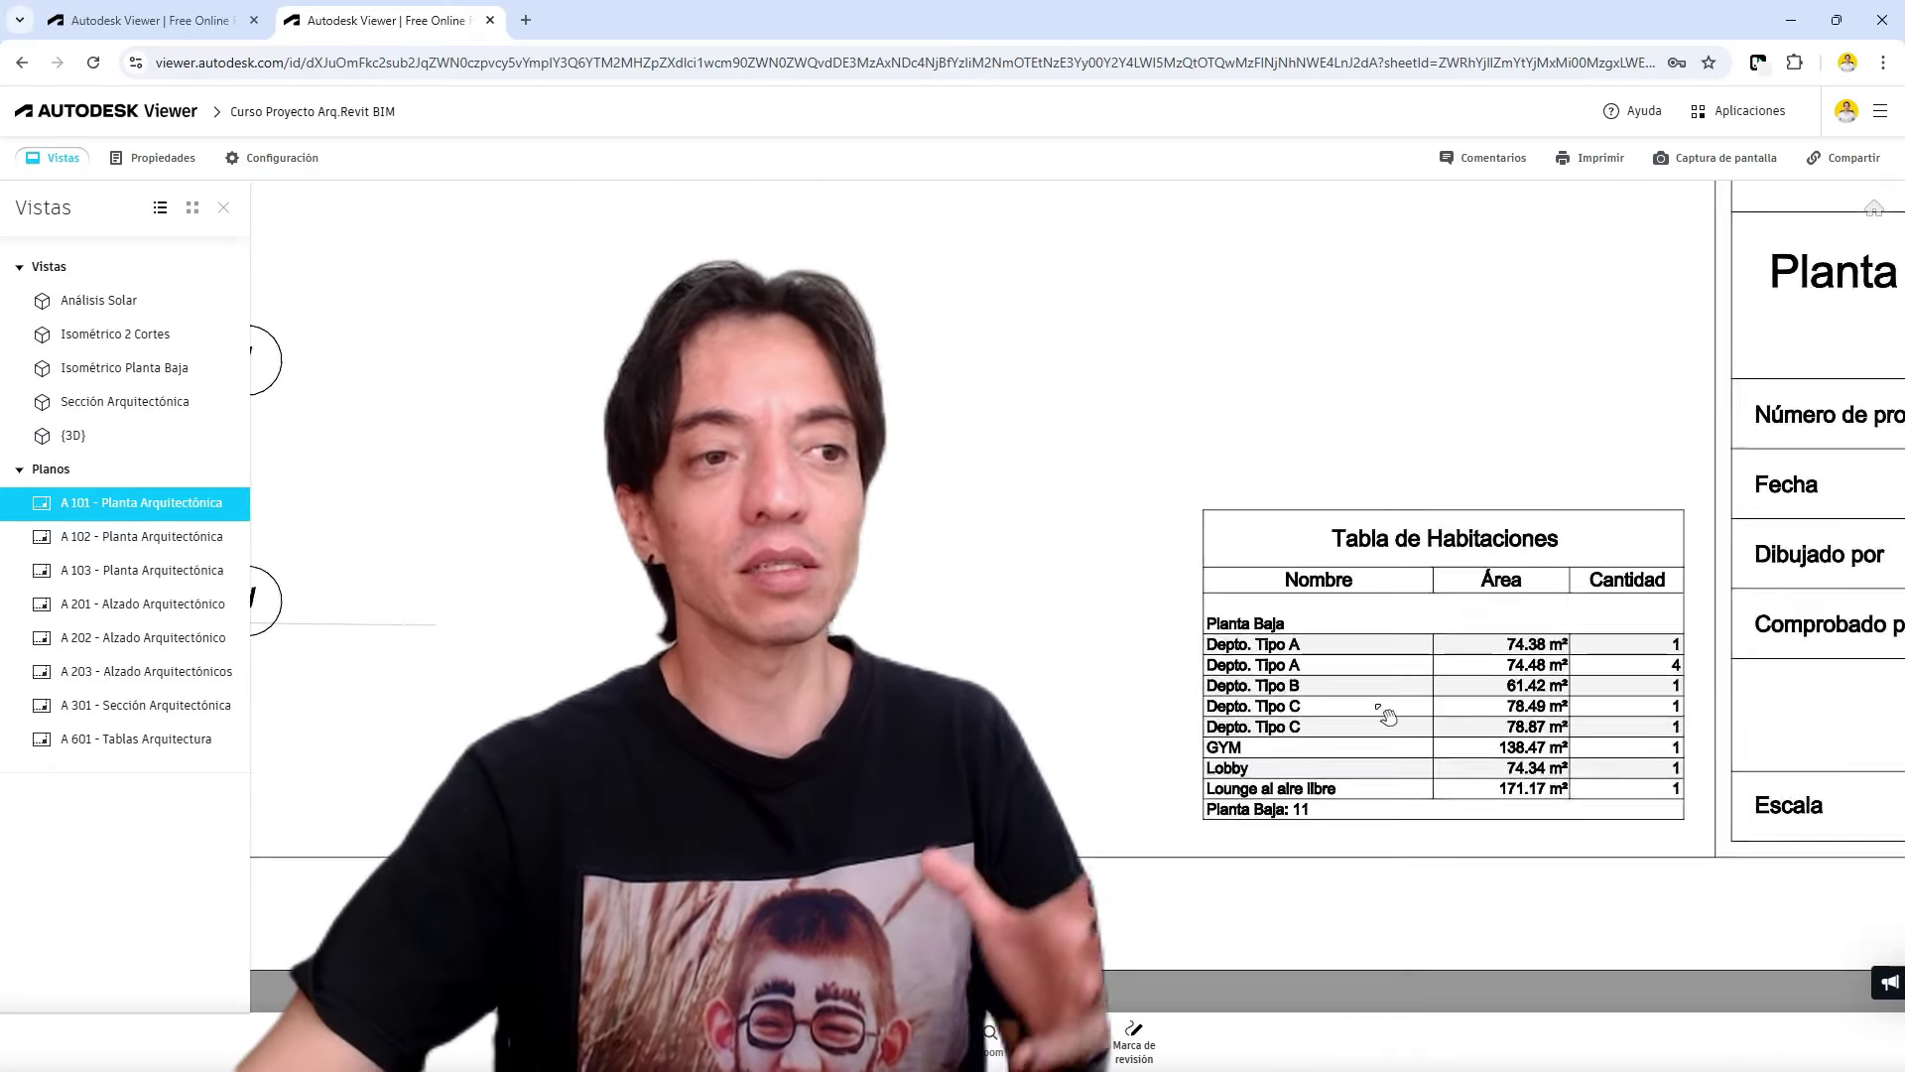
pyautogui.scroll(-2, 1387, 717)
pyautogui.scroll(-2, 1330, 665)
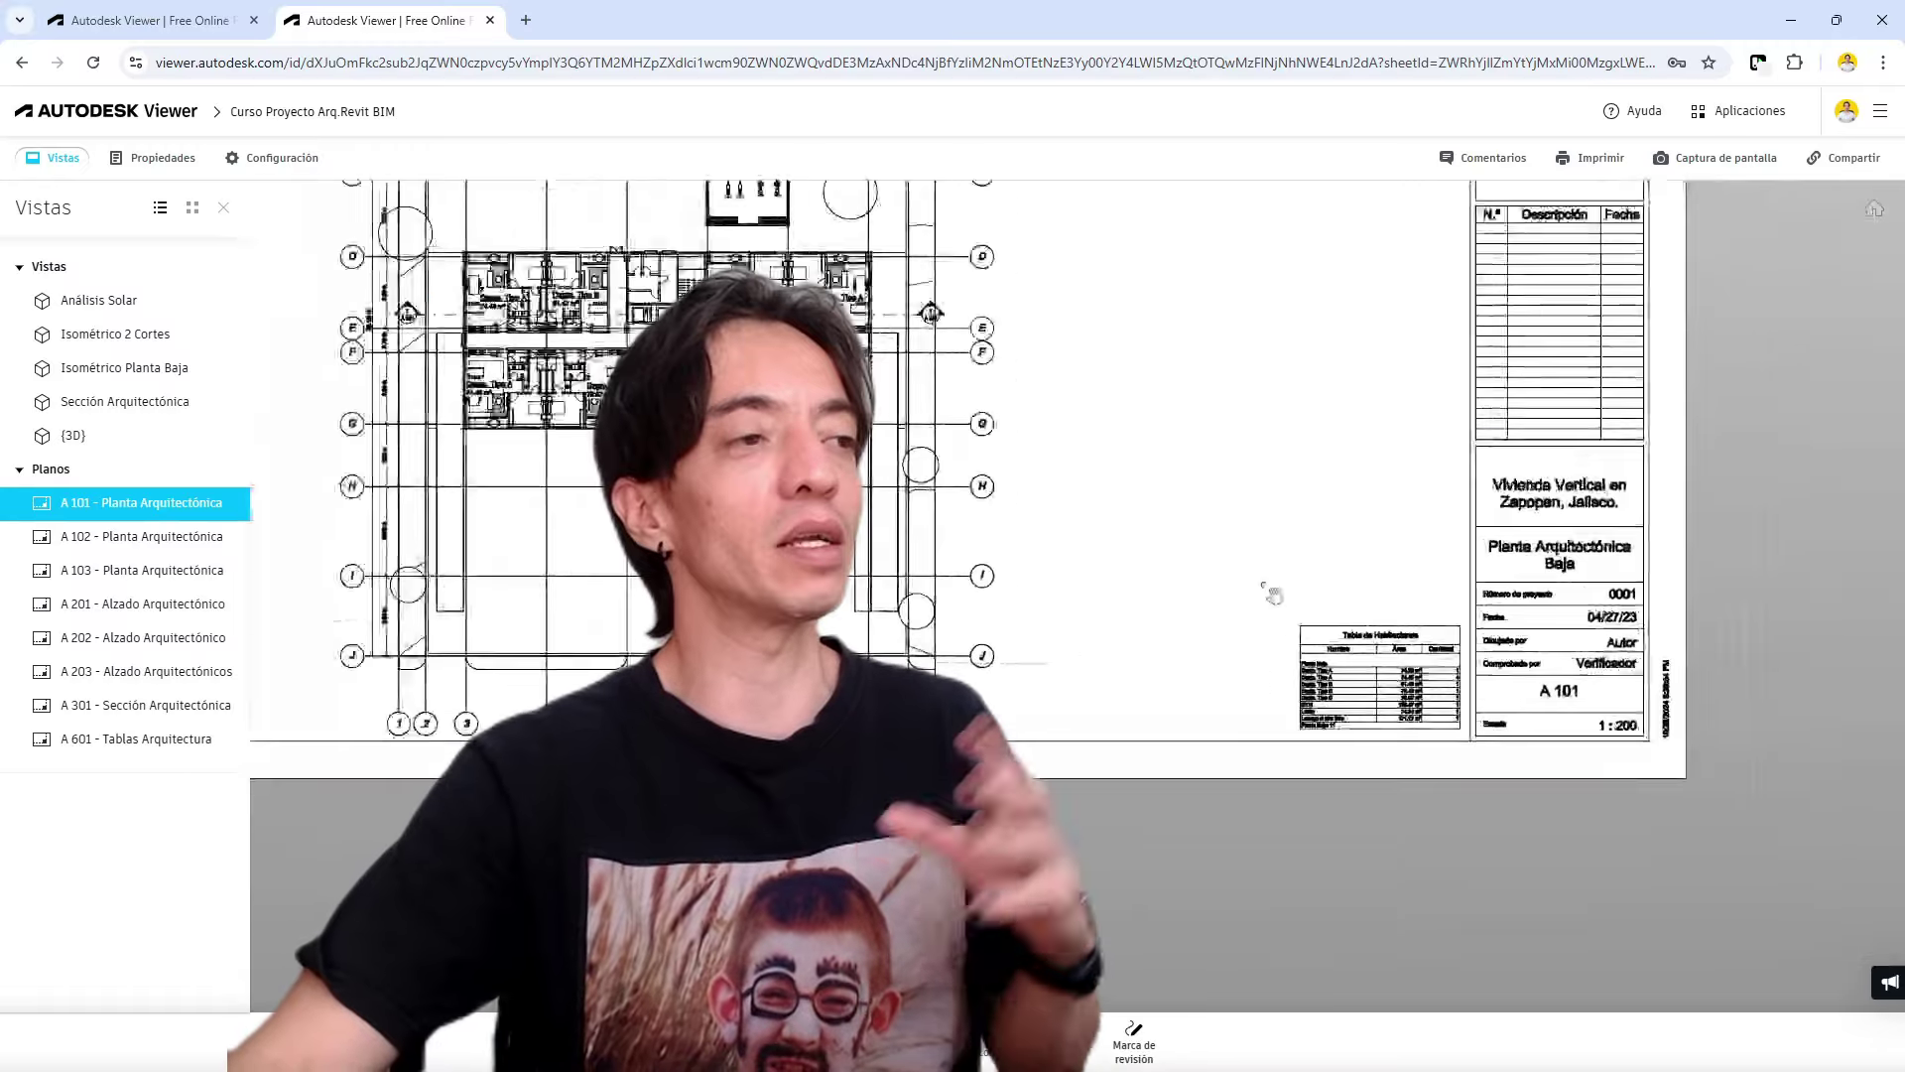
pyautogui.scroll(-1, 1252, 592)
pyautogui.scroll(1, 1252, 593)
pyautogui.scroll(2, 1330, 824)
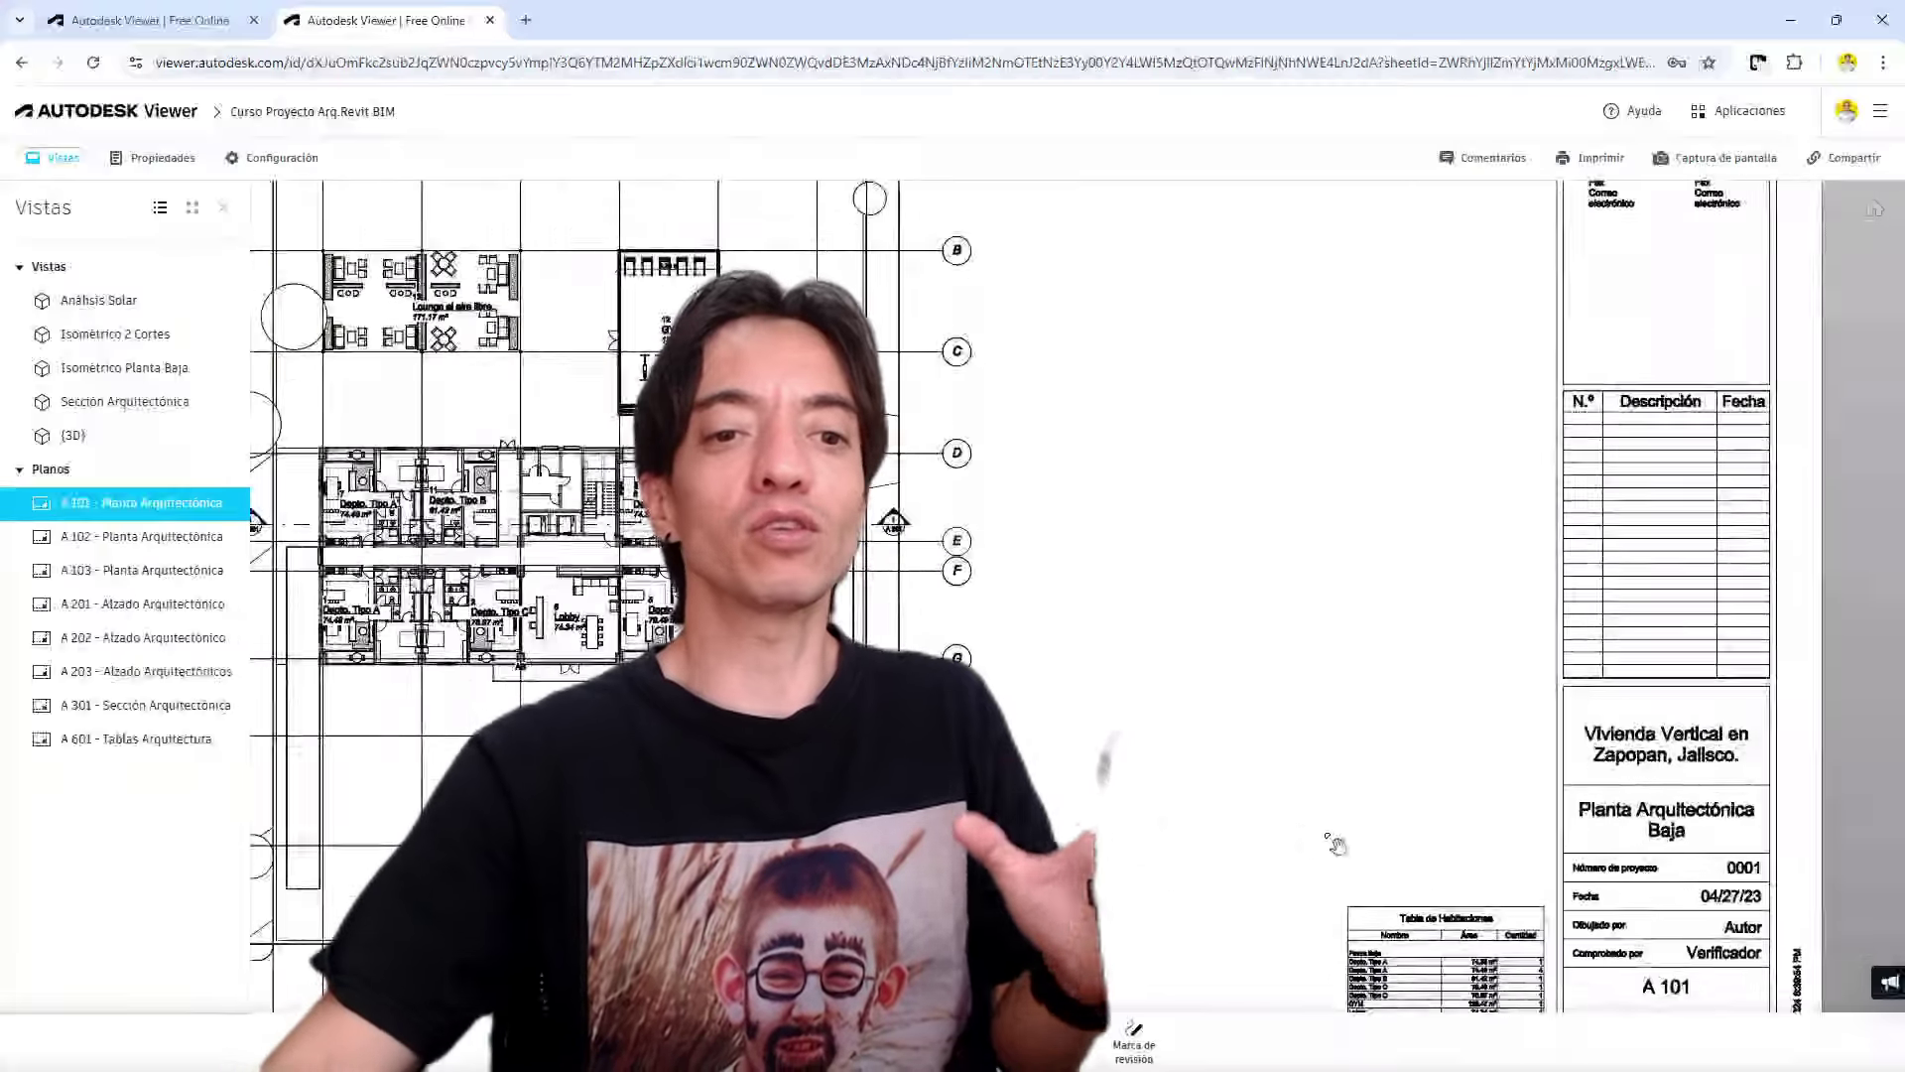
pyautogui.scroll(1, 1336, 844)
pyautogui.scroll(-1, 1326, 804)
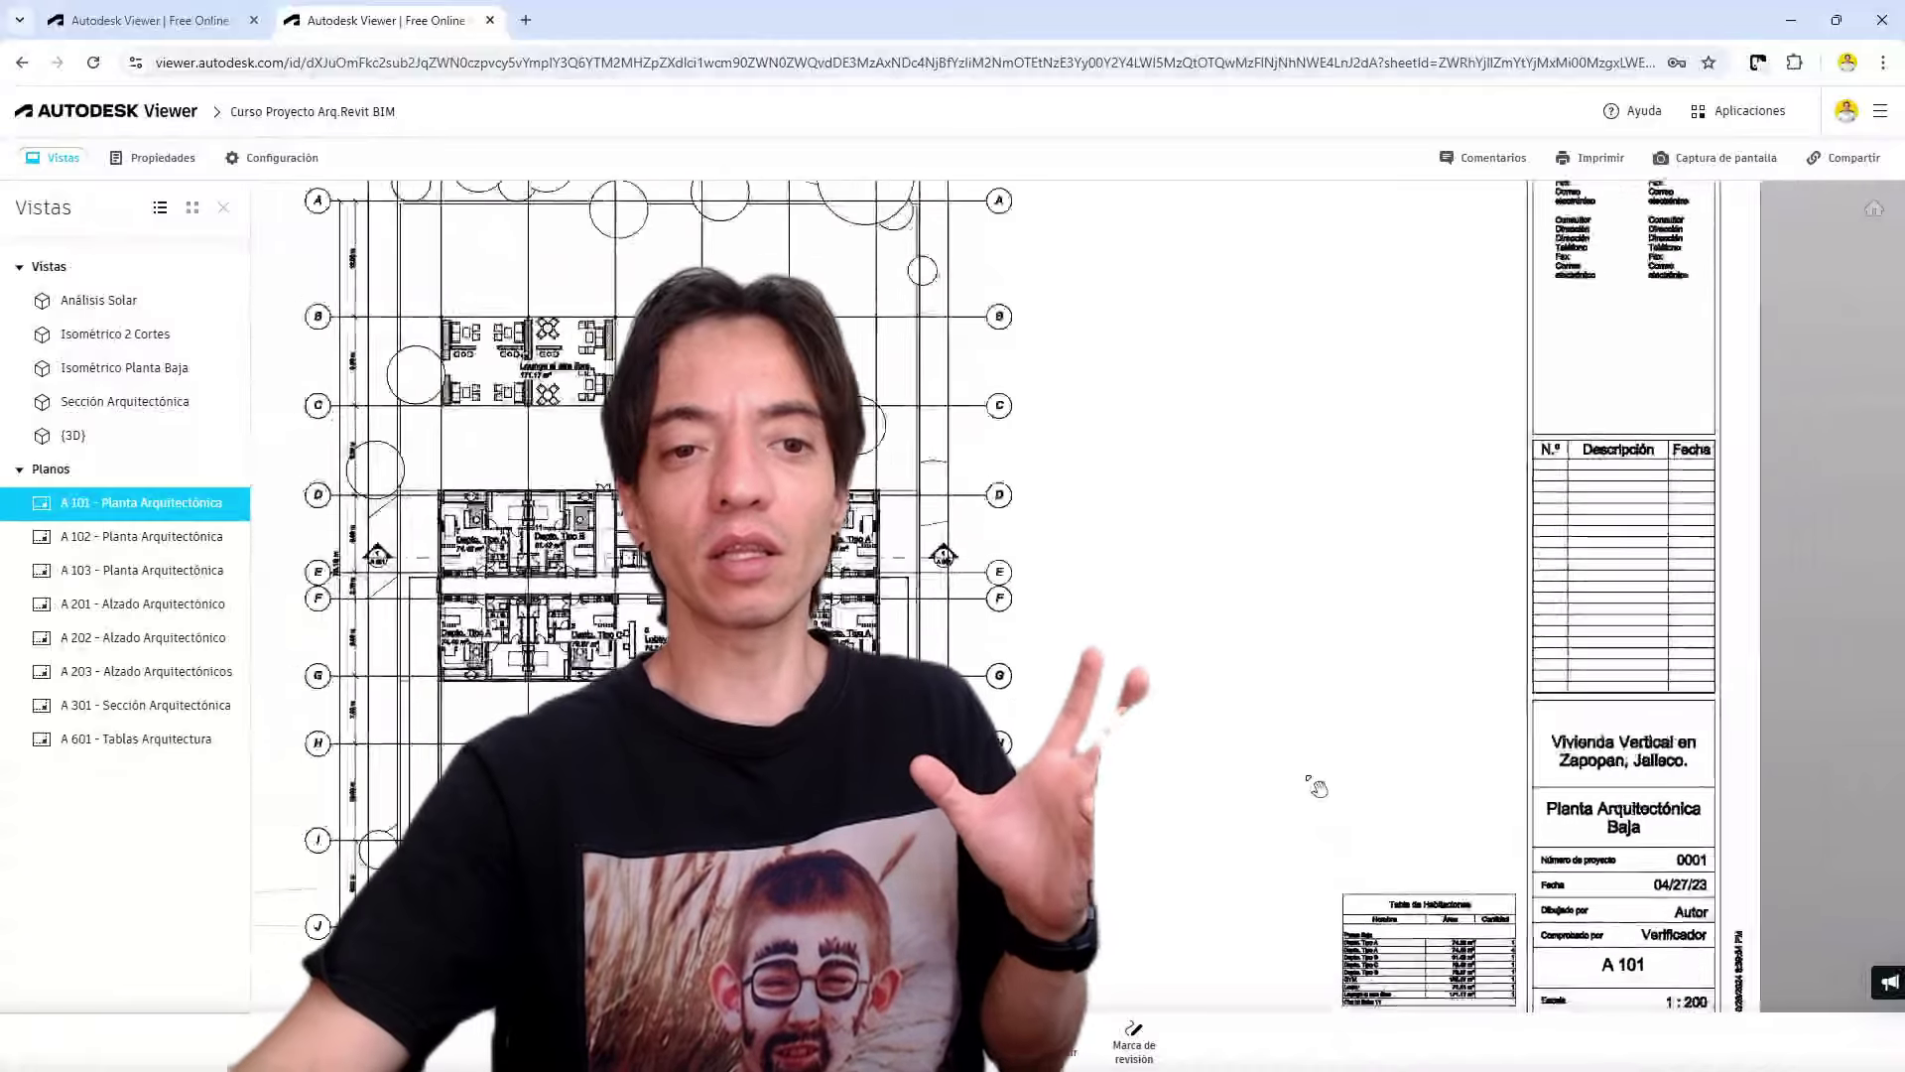
pyautogui.scroll(-1, 1315, 783)
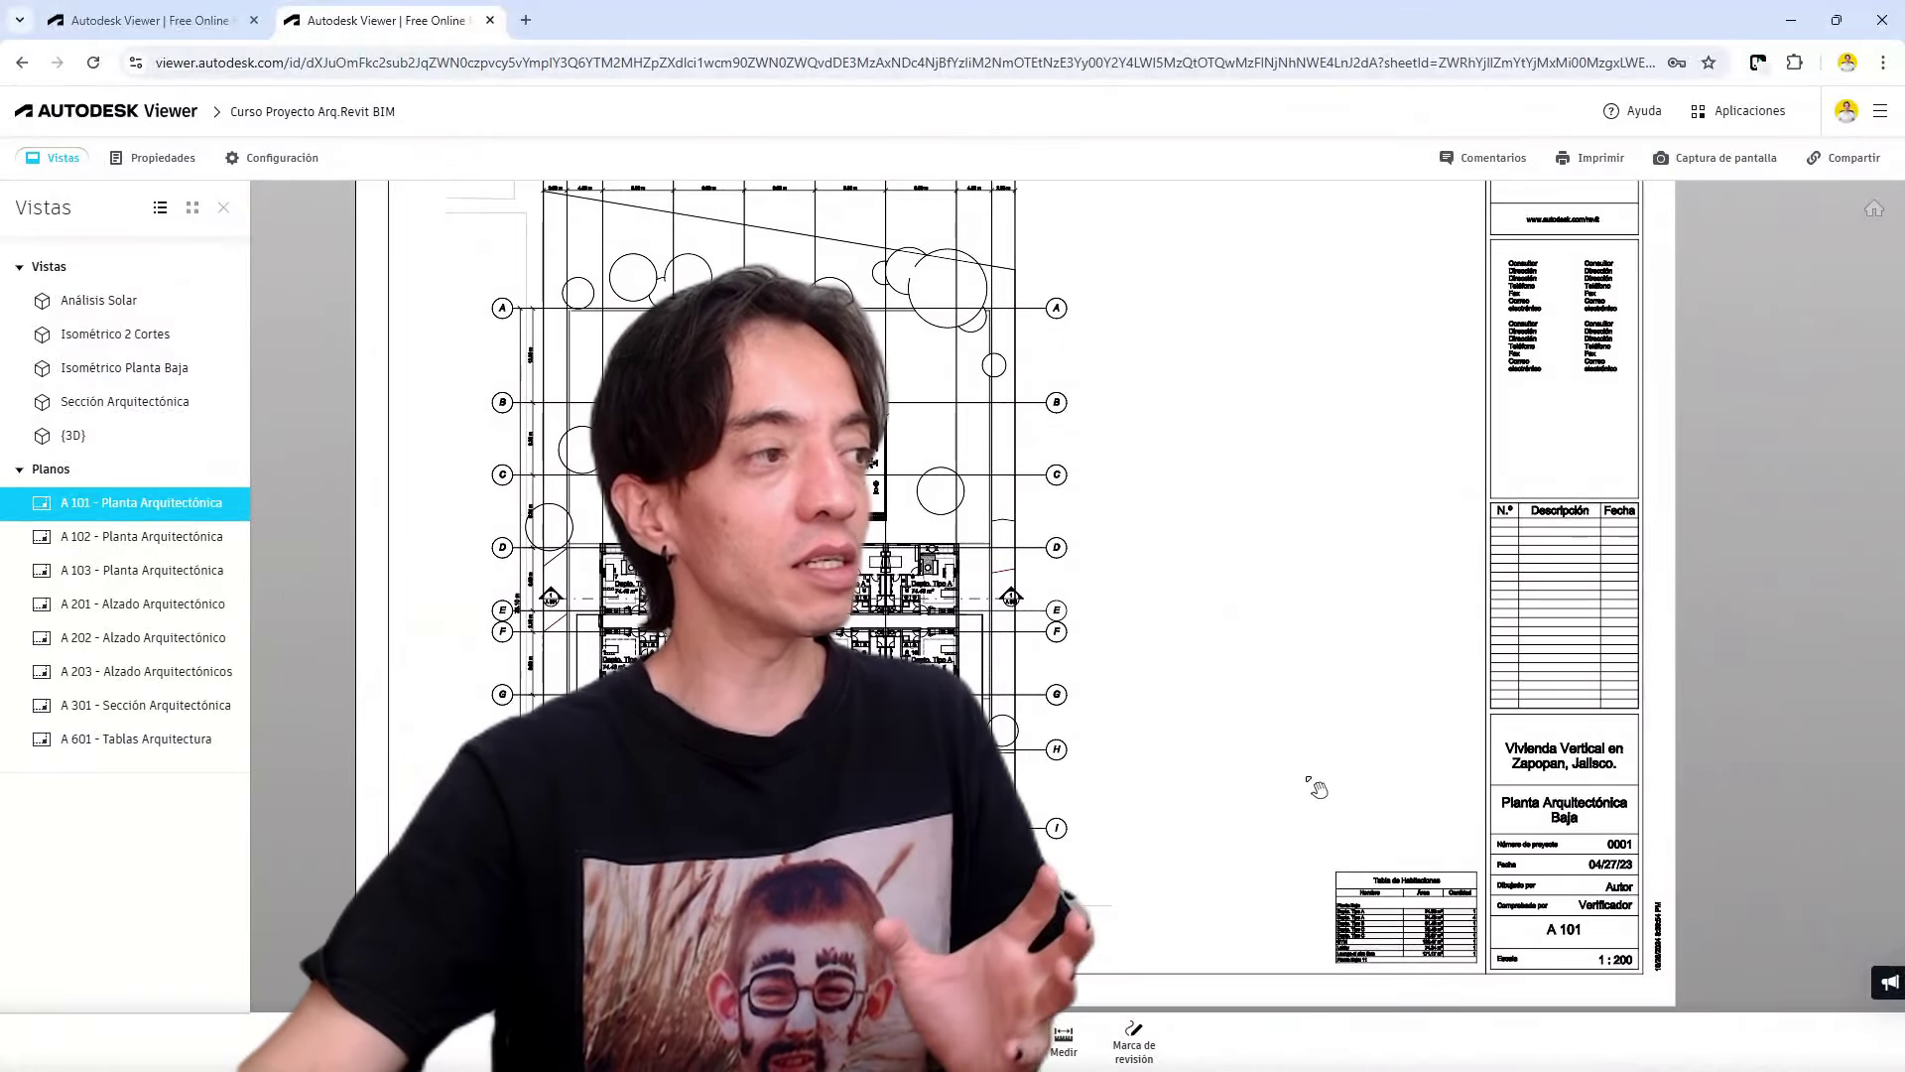
# View the A 301 section sheet, then return to the full {3D} tower model.
pyautogui.click(153, 706)
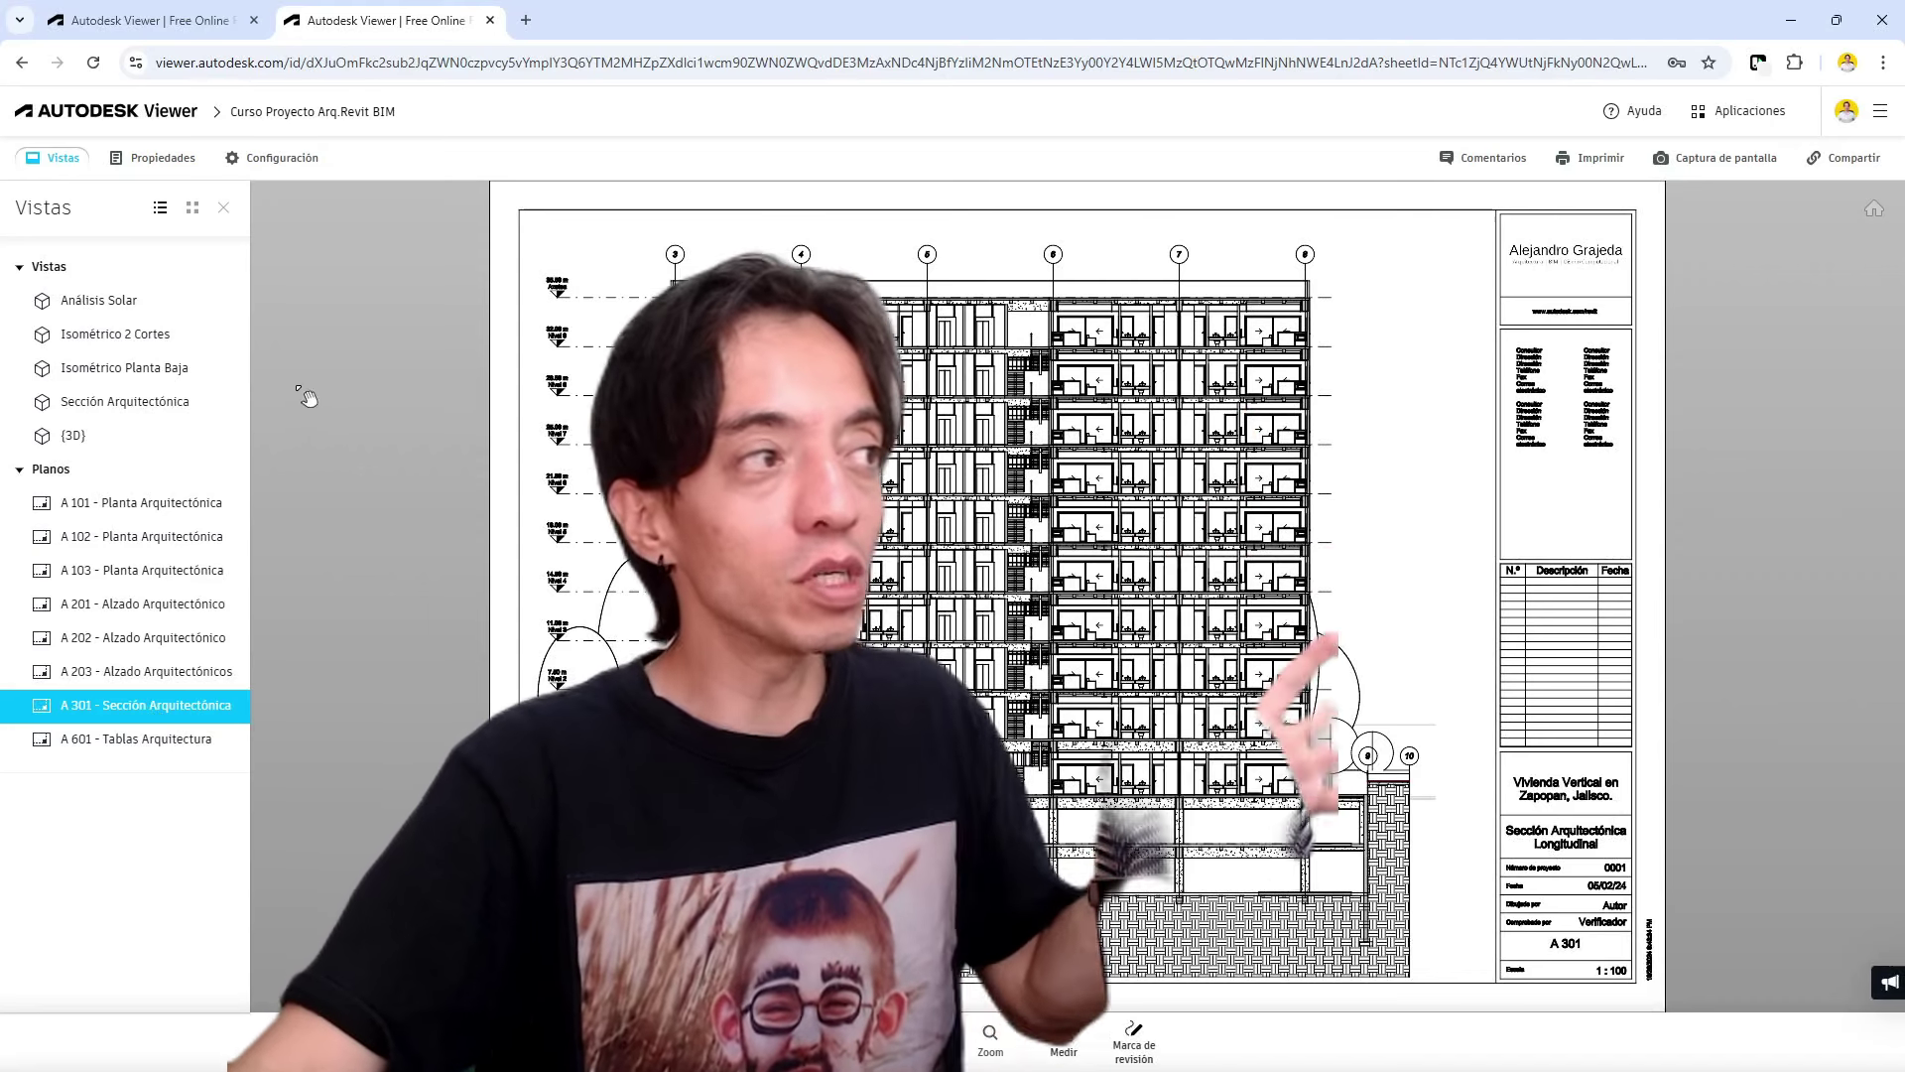
pyautogui.click(78, 437)
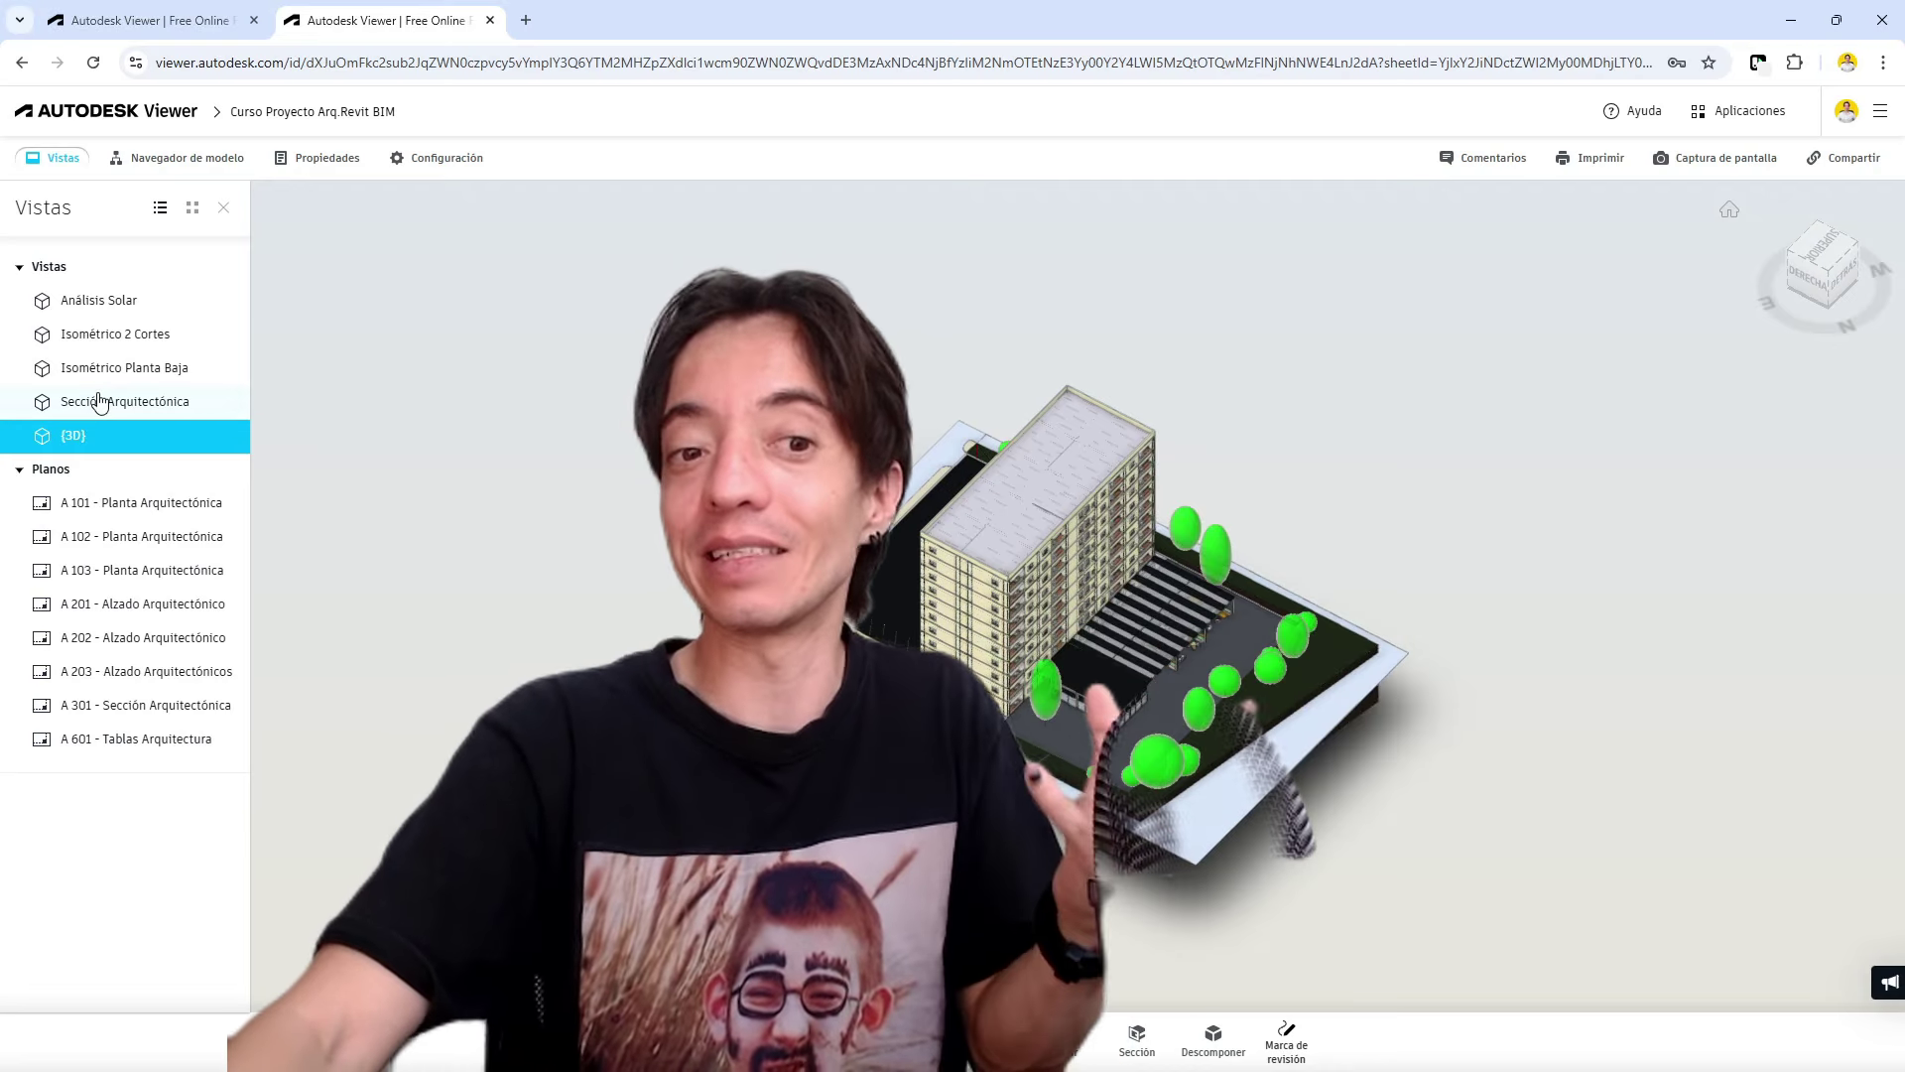
# Open the 'Sección Arquitectónica' saved view exposing every floor of the tower.
pyautogui.click(100, 402)
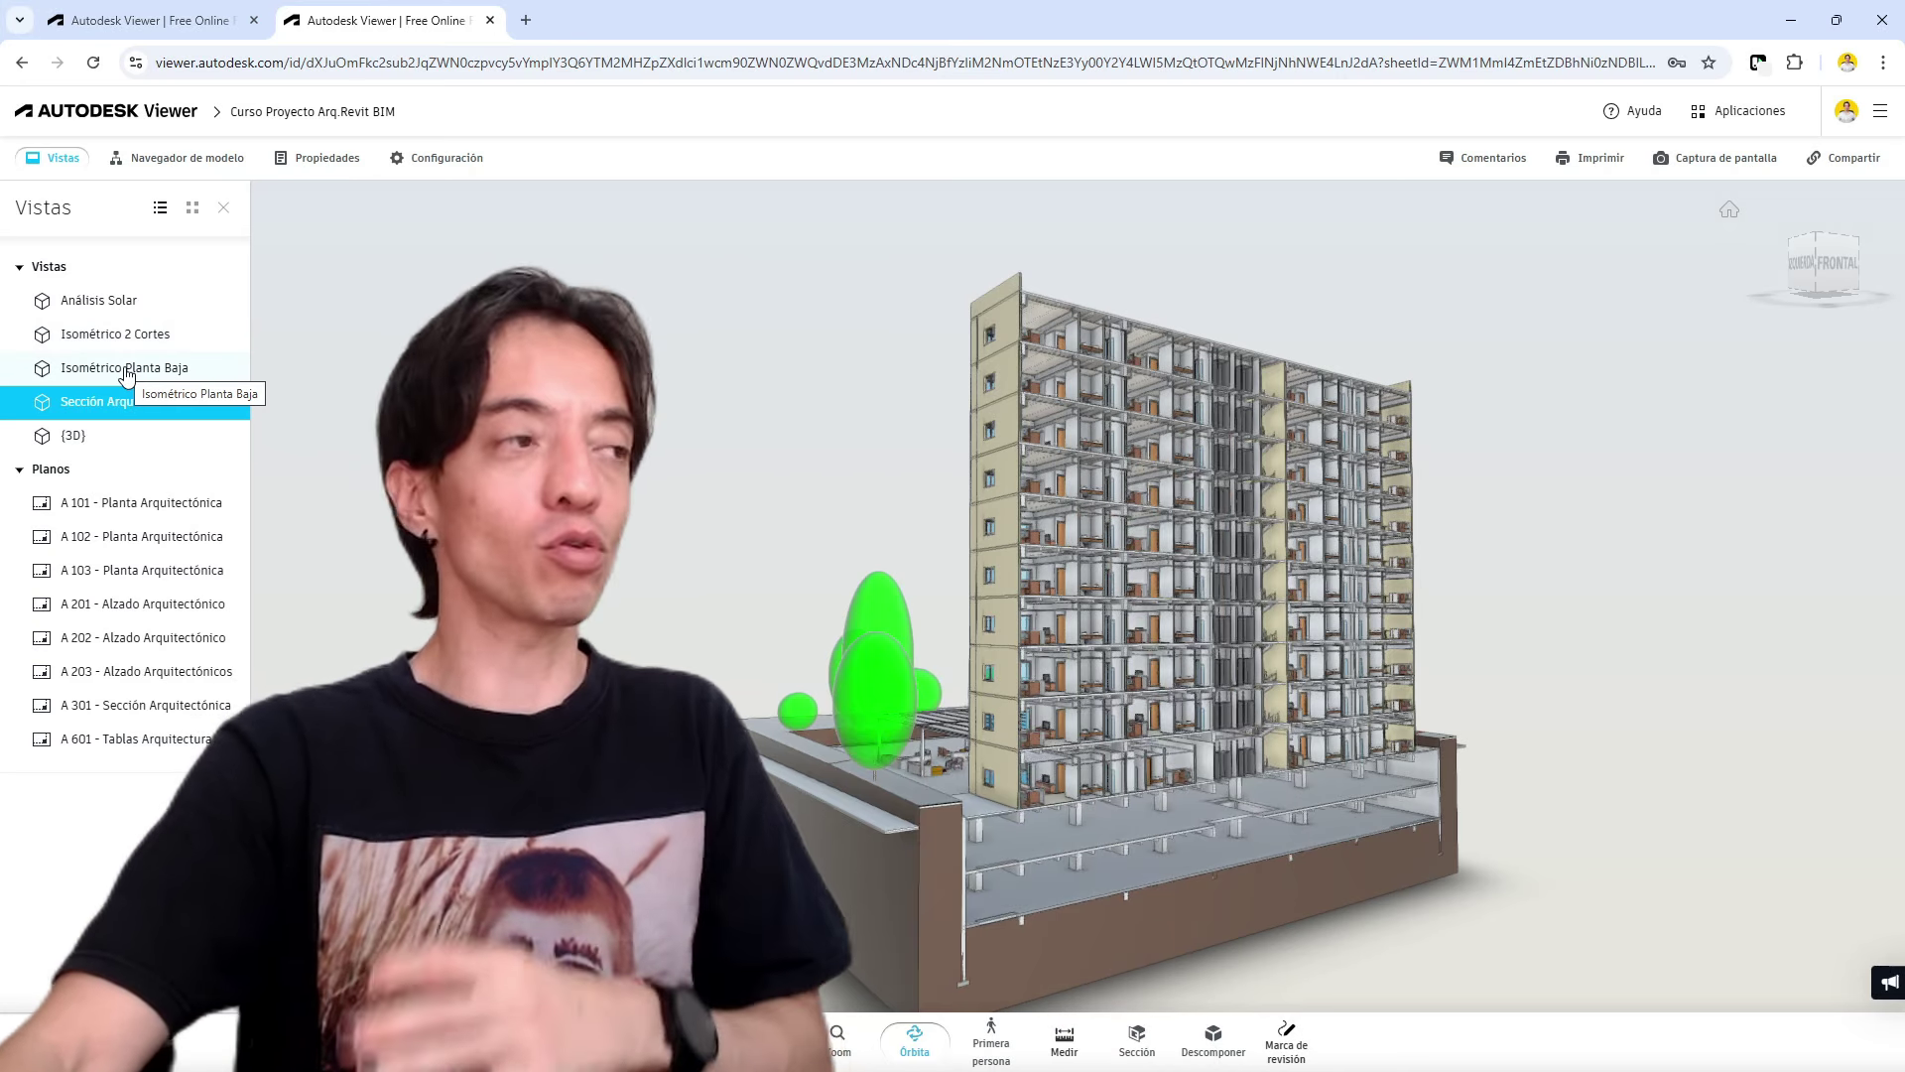
# Open 'Isométrico Planta Baja' and orbit the cut ground floor from top-down and oblique angles.
pyautogui.click(106, 375)
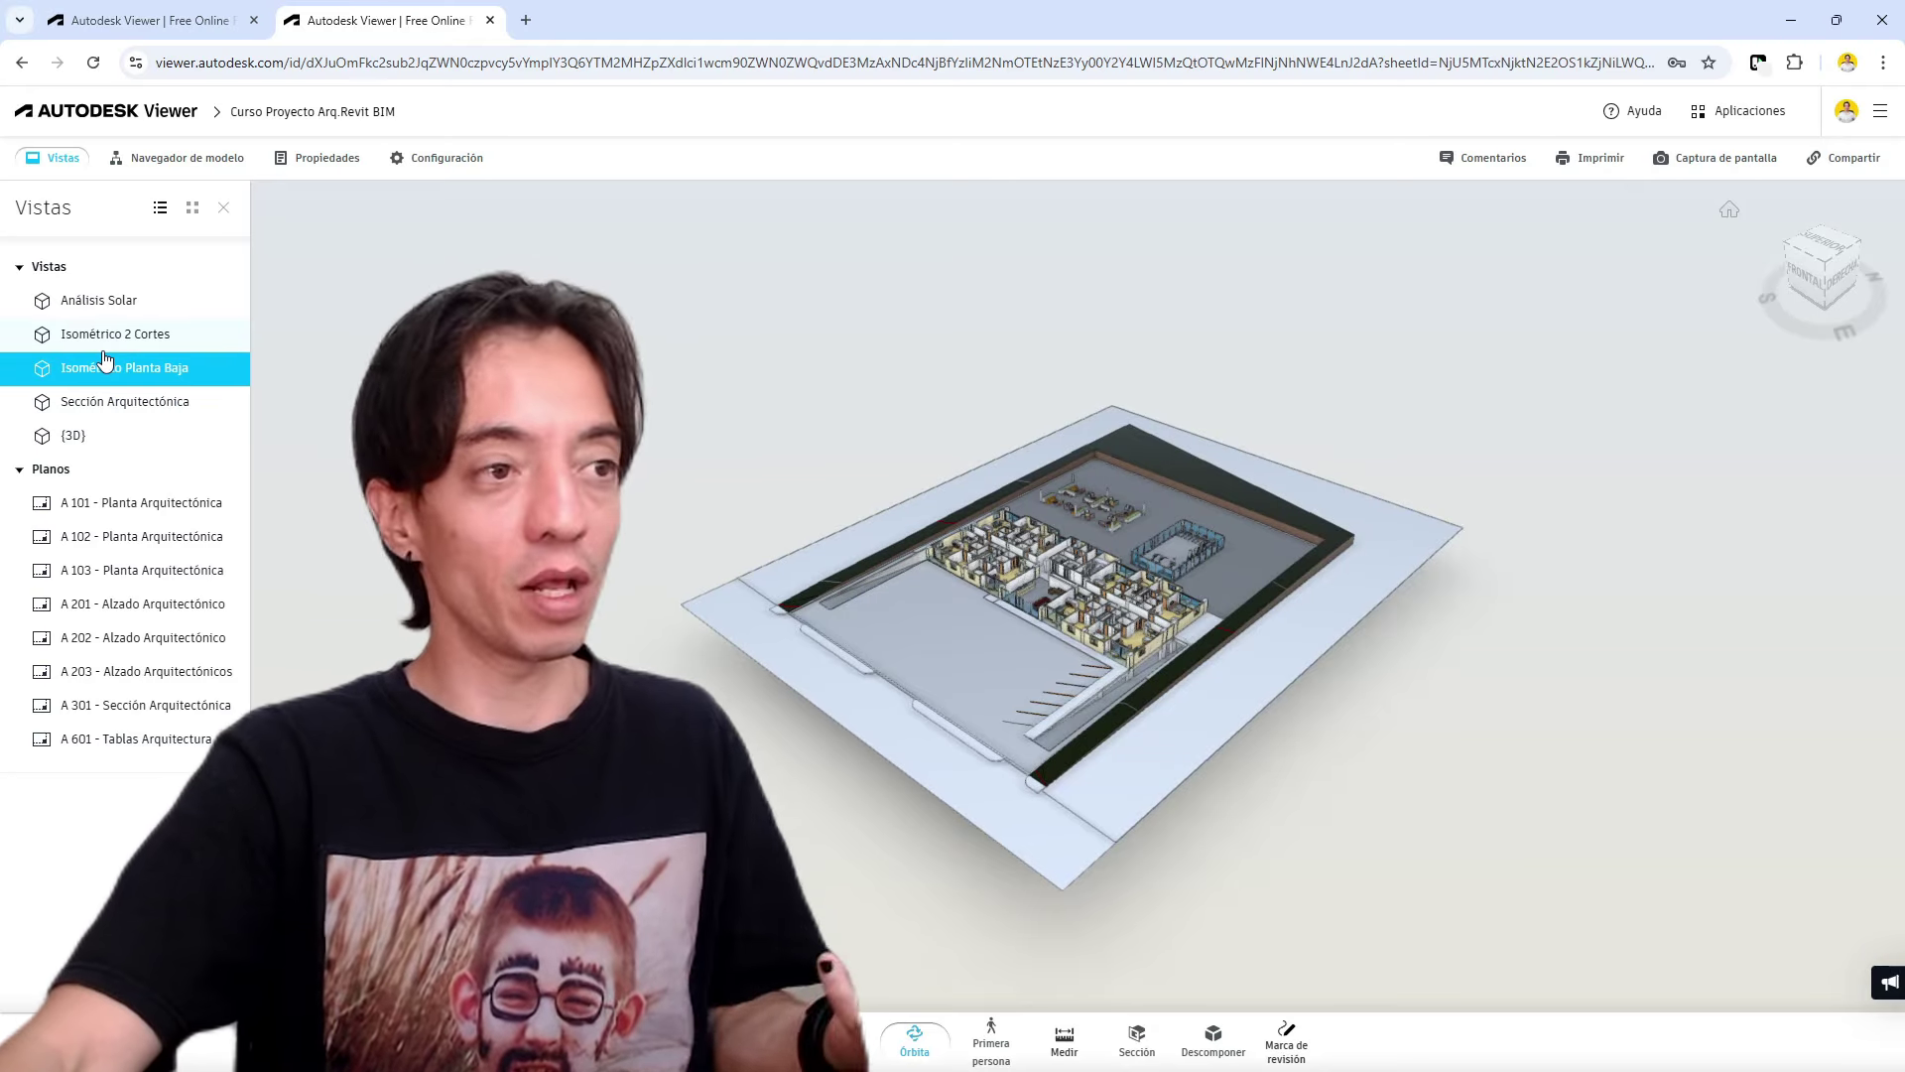
pyautogui.moveTo(1129, 493); pyautogui.dragTo(1352, 724)
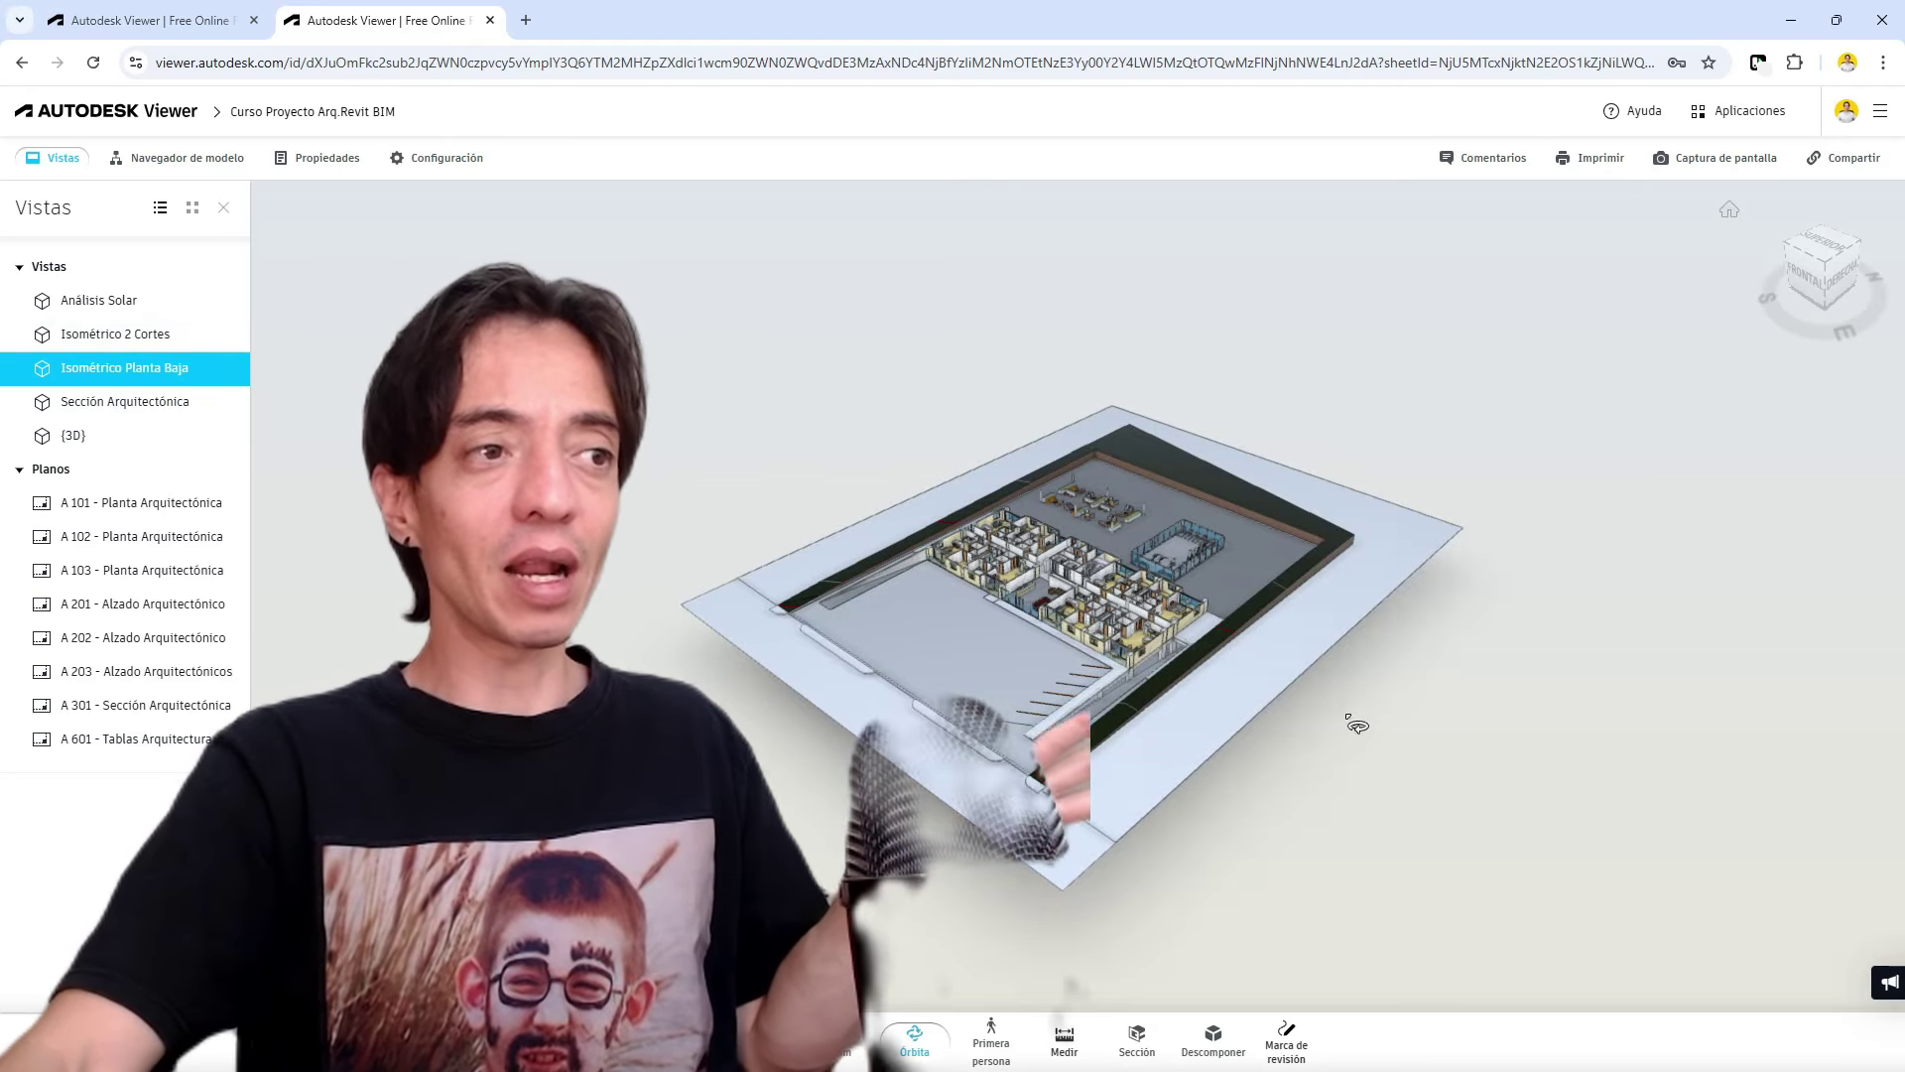
pyautogui.scroll(5, 1220, 647)
pyautogui.moveTo(1105, 726); pyautogui.dragTo(1042, 685)
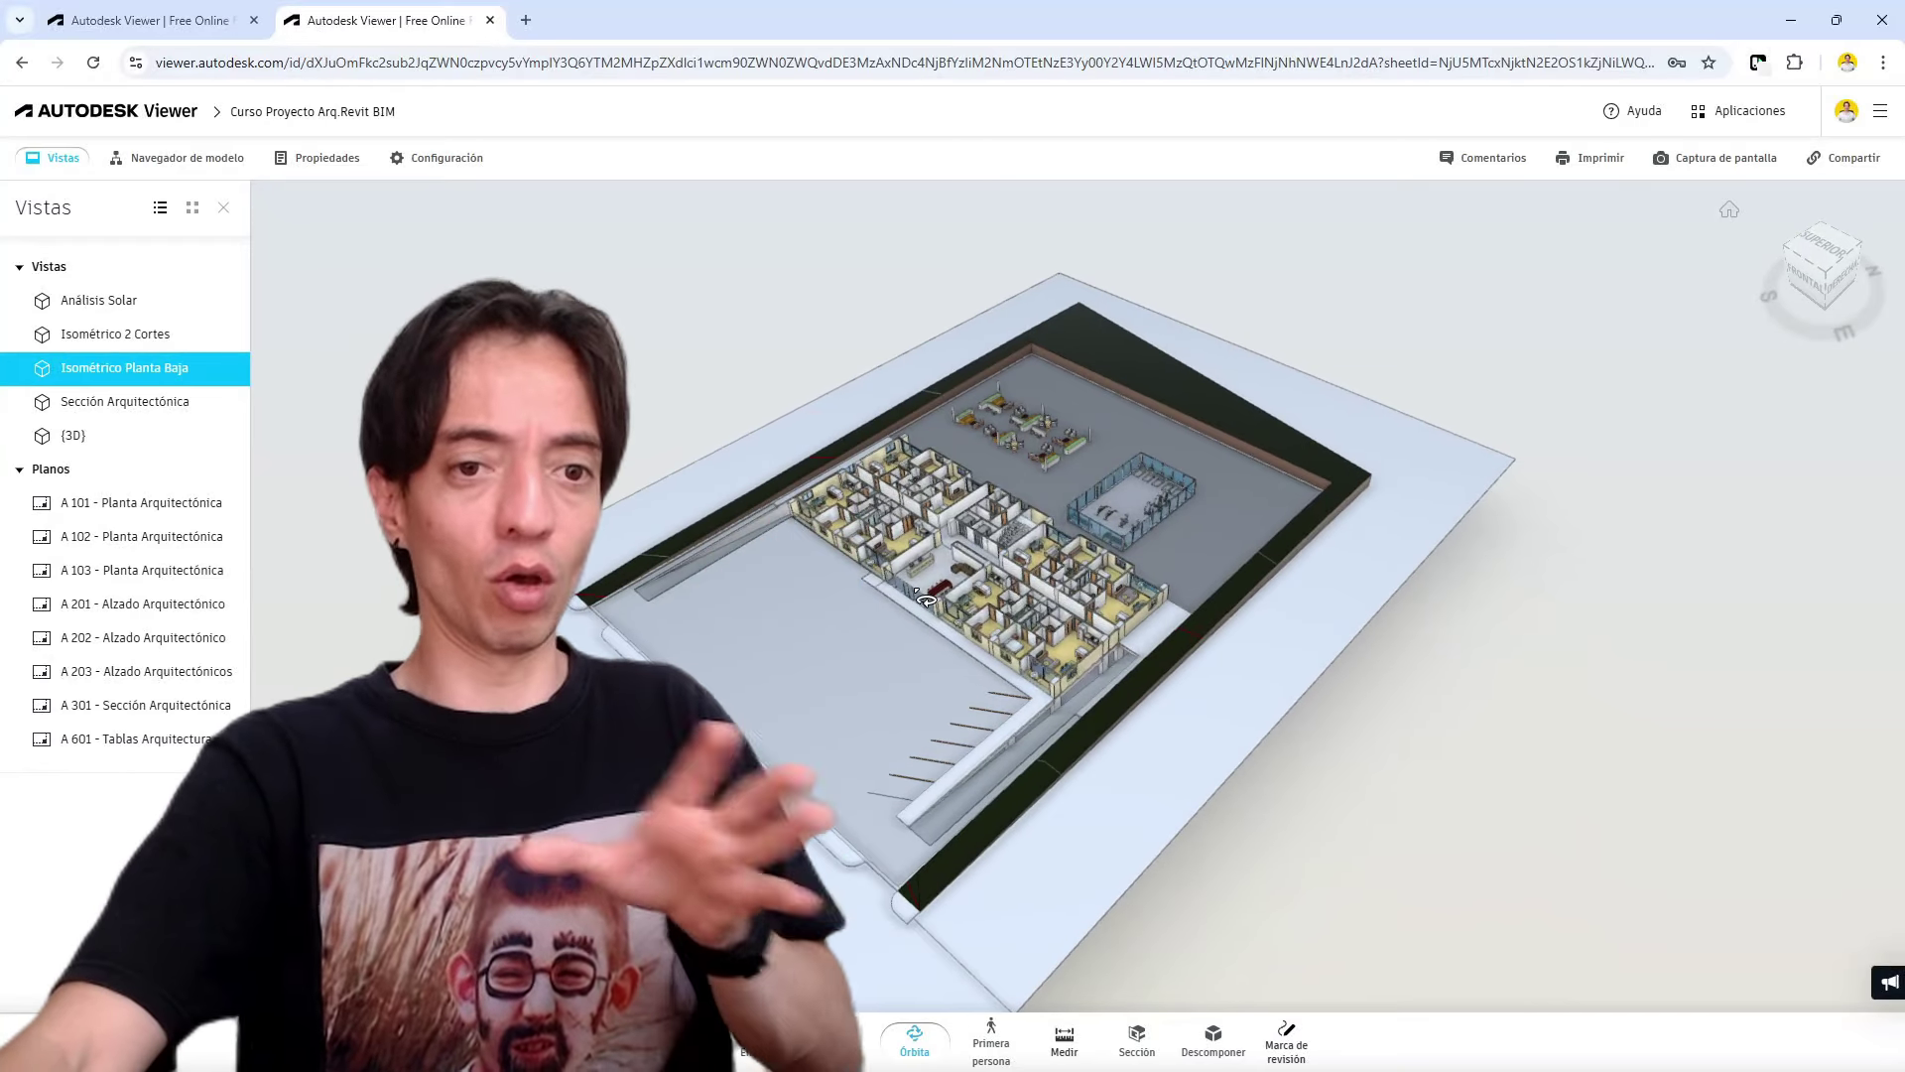
pyautogui.moveTo(928, 541); pyautogui.dragTo(922, 575)
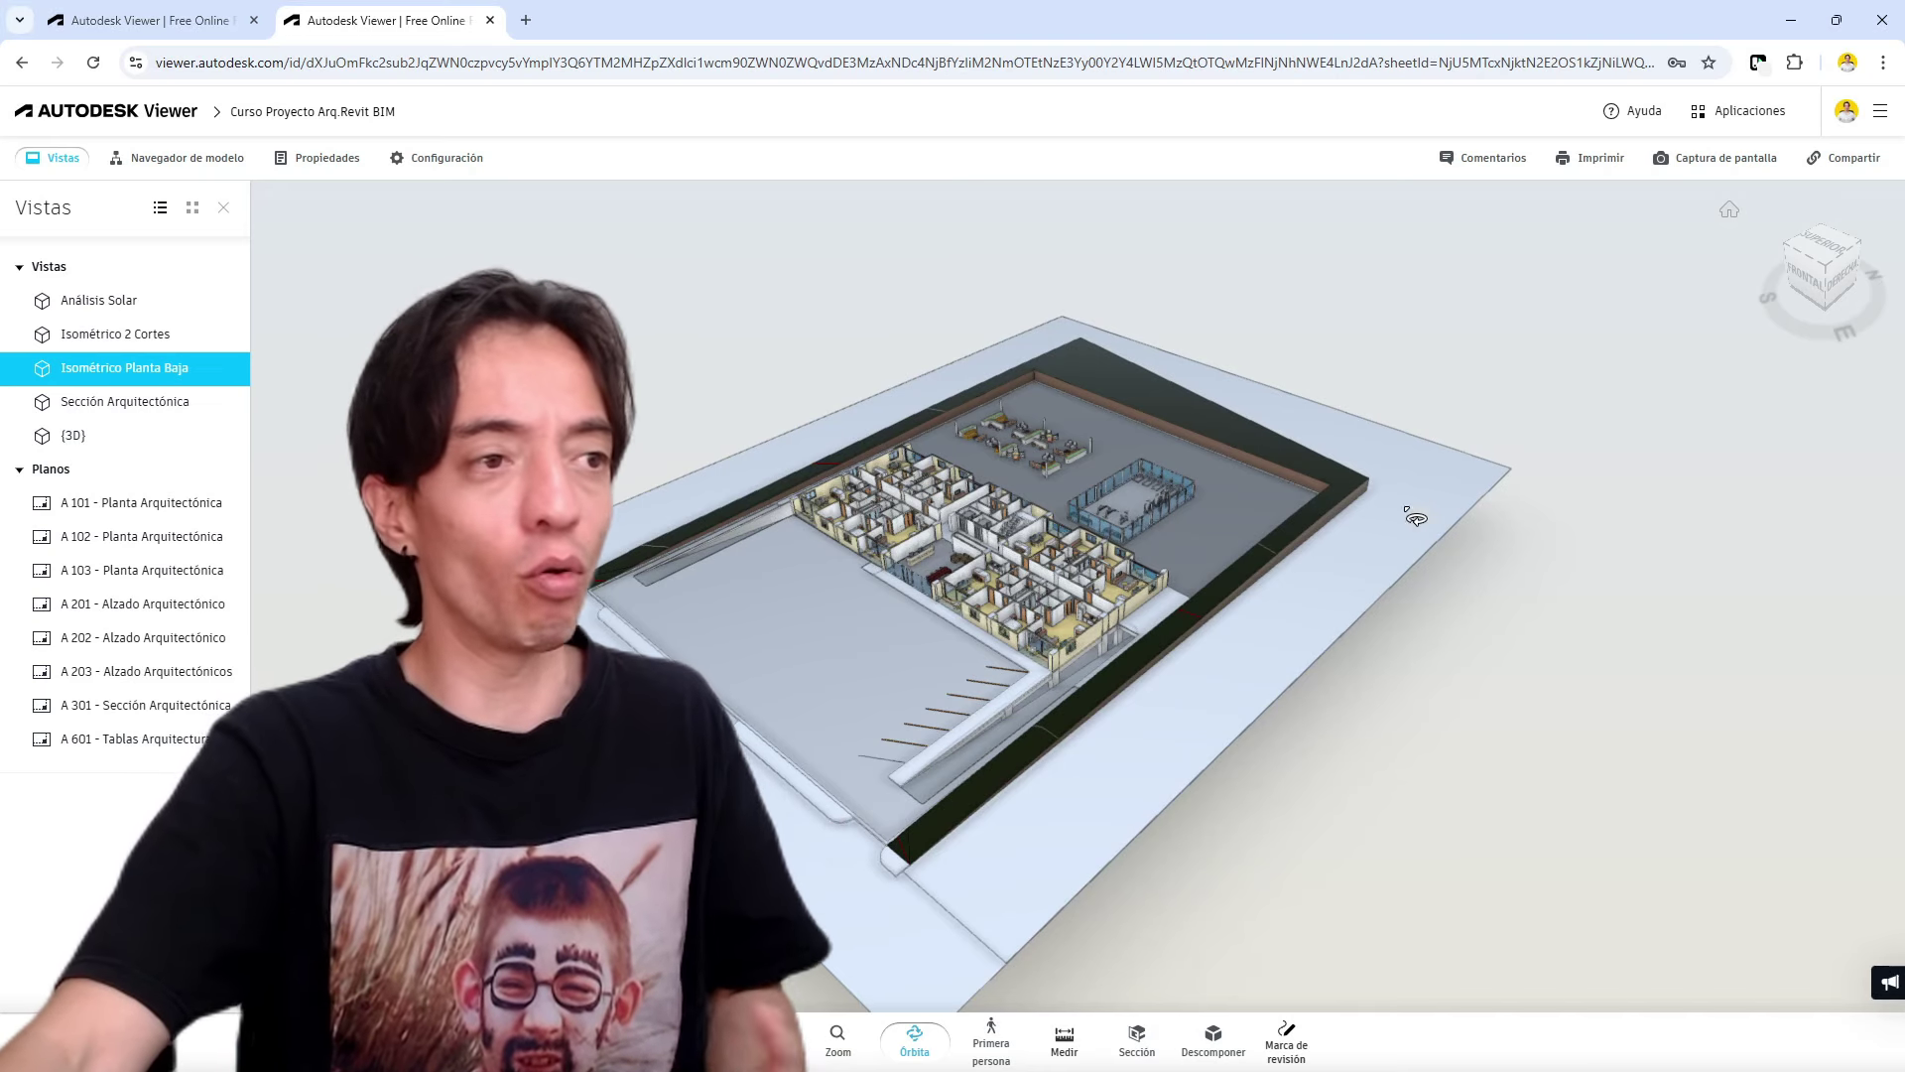
pyautogui.moveTo(1414, 517)
pyautogui.mouseDown()
pyautogui.moveTo(1403, 553)
pyautogui.moveTo(1423, 563)
pyautogui.mouseUp()
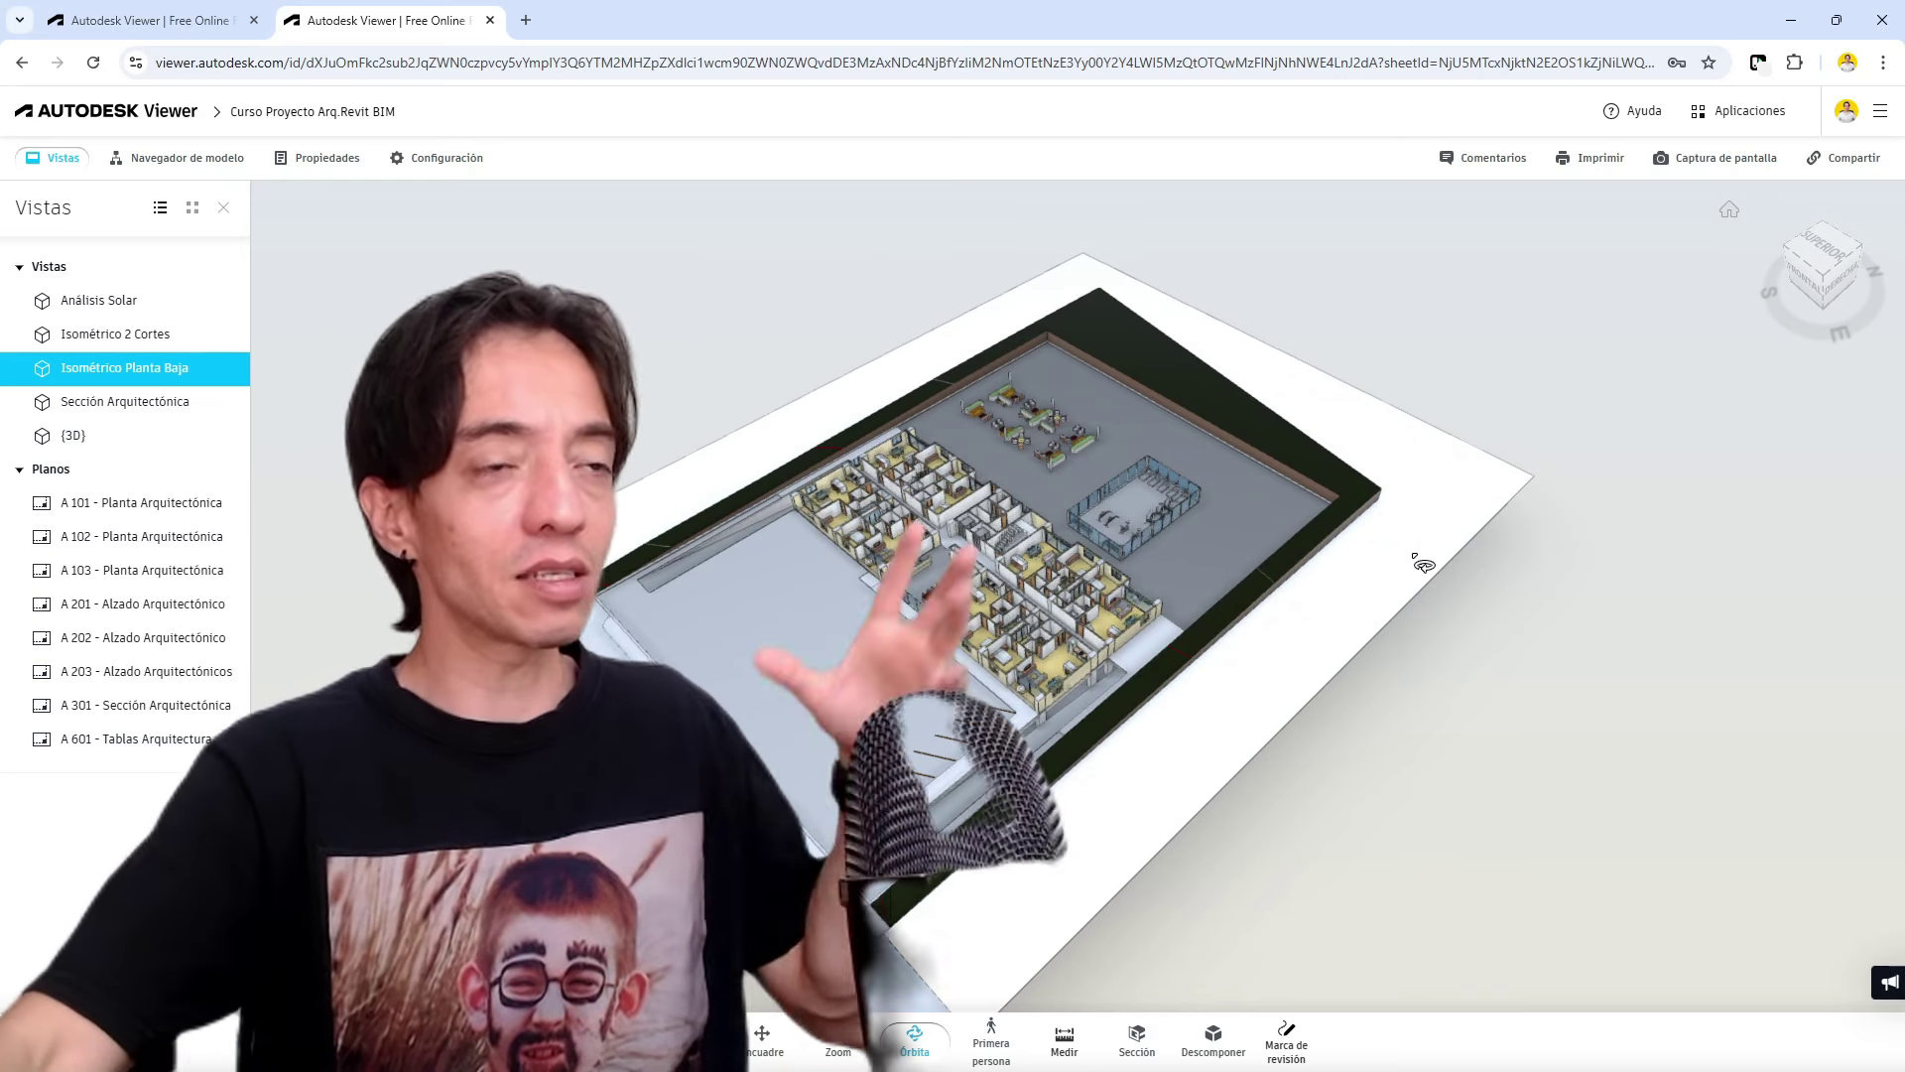
pyautogui.moveTo(1423, 563)
pyautogui.mouseDown()
pyautogui.moveTo(1004, 317)
pyautogui.moveTo(1232, 658)
pyautogui.mouseUp()
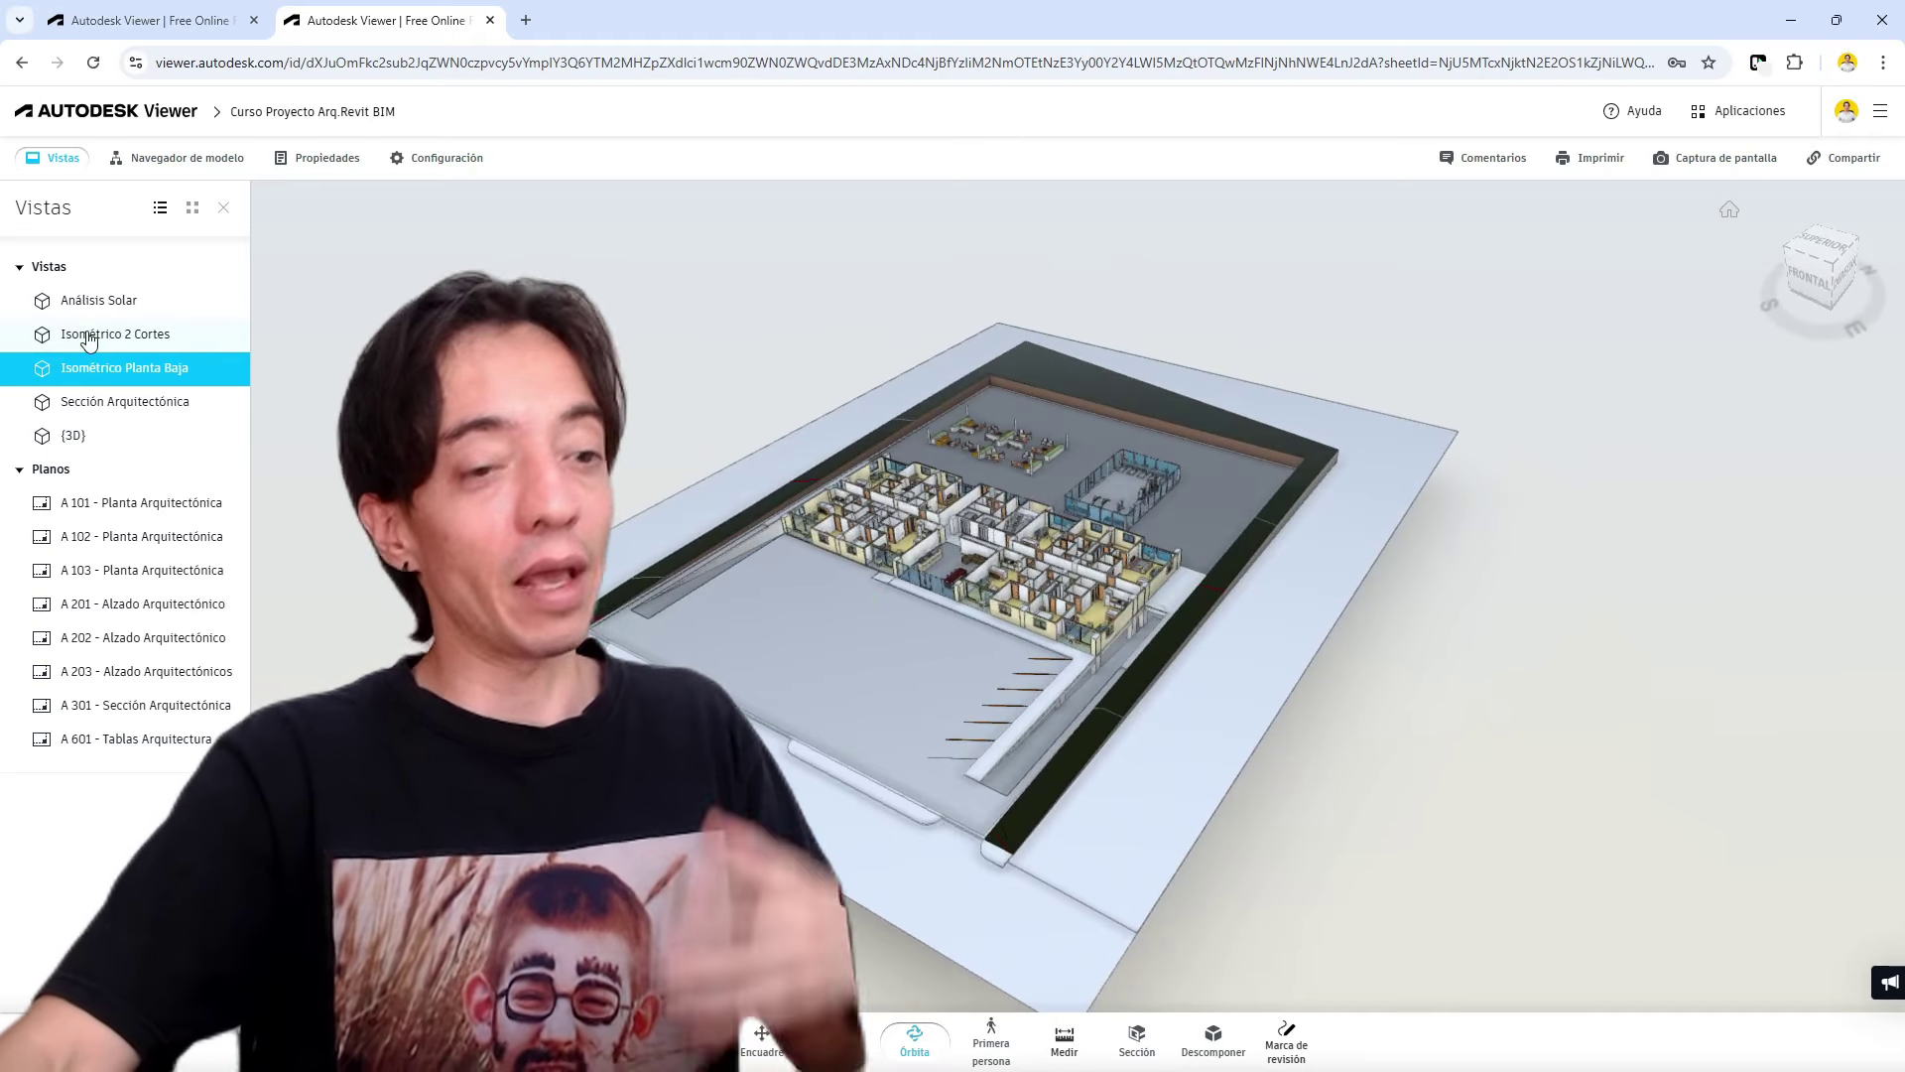
# Open the 'Isométrico 2 Cortes' view and zoom in and back out on the tower.
pyautogui.click(89, 340)
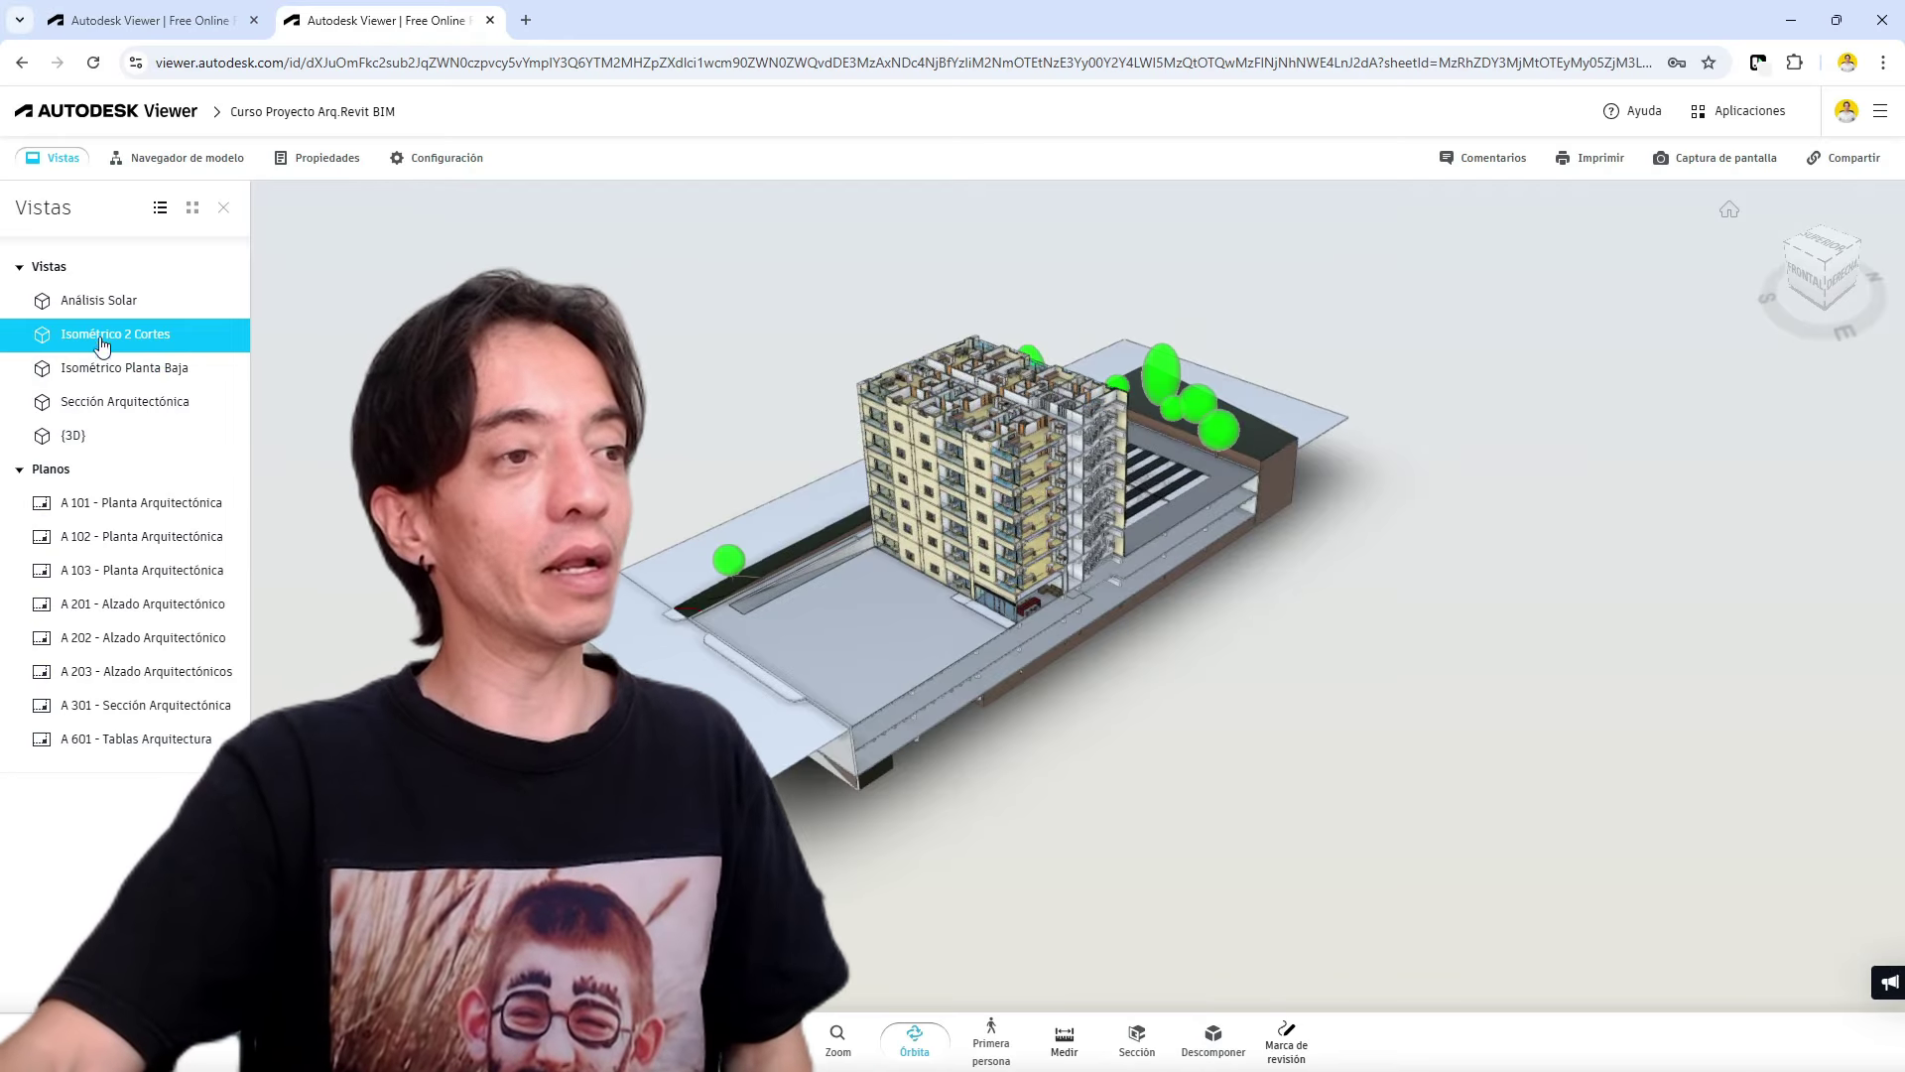
pyautogui.scroll(3, 1073, 527)
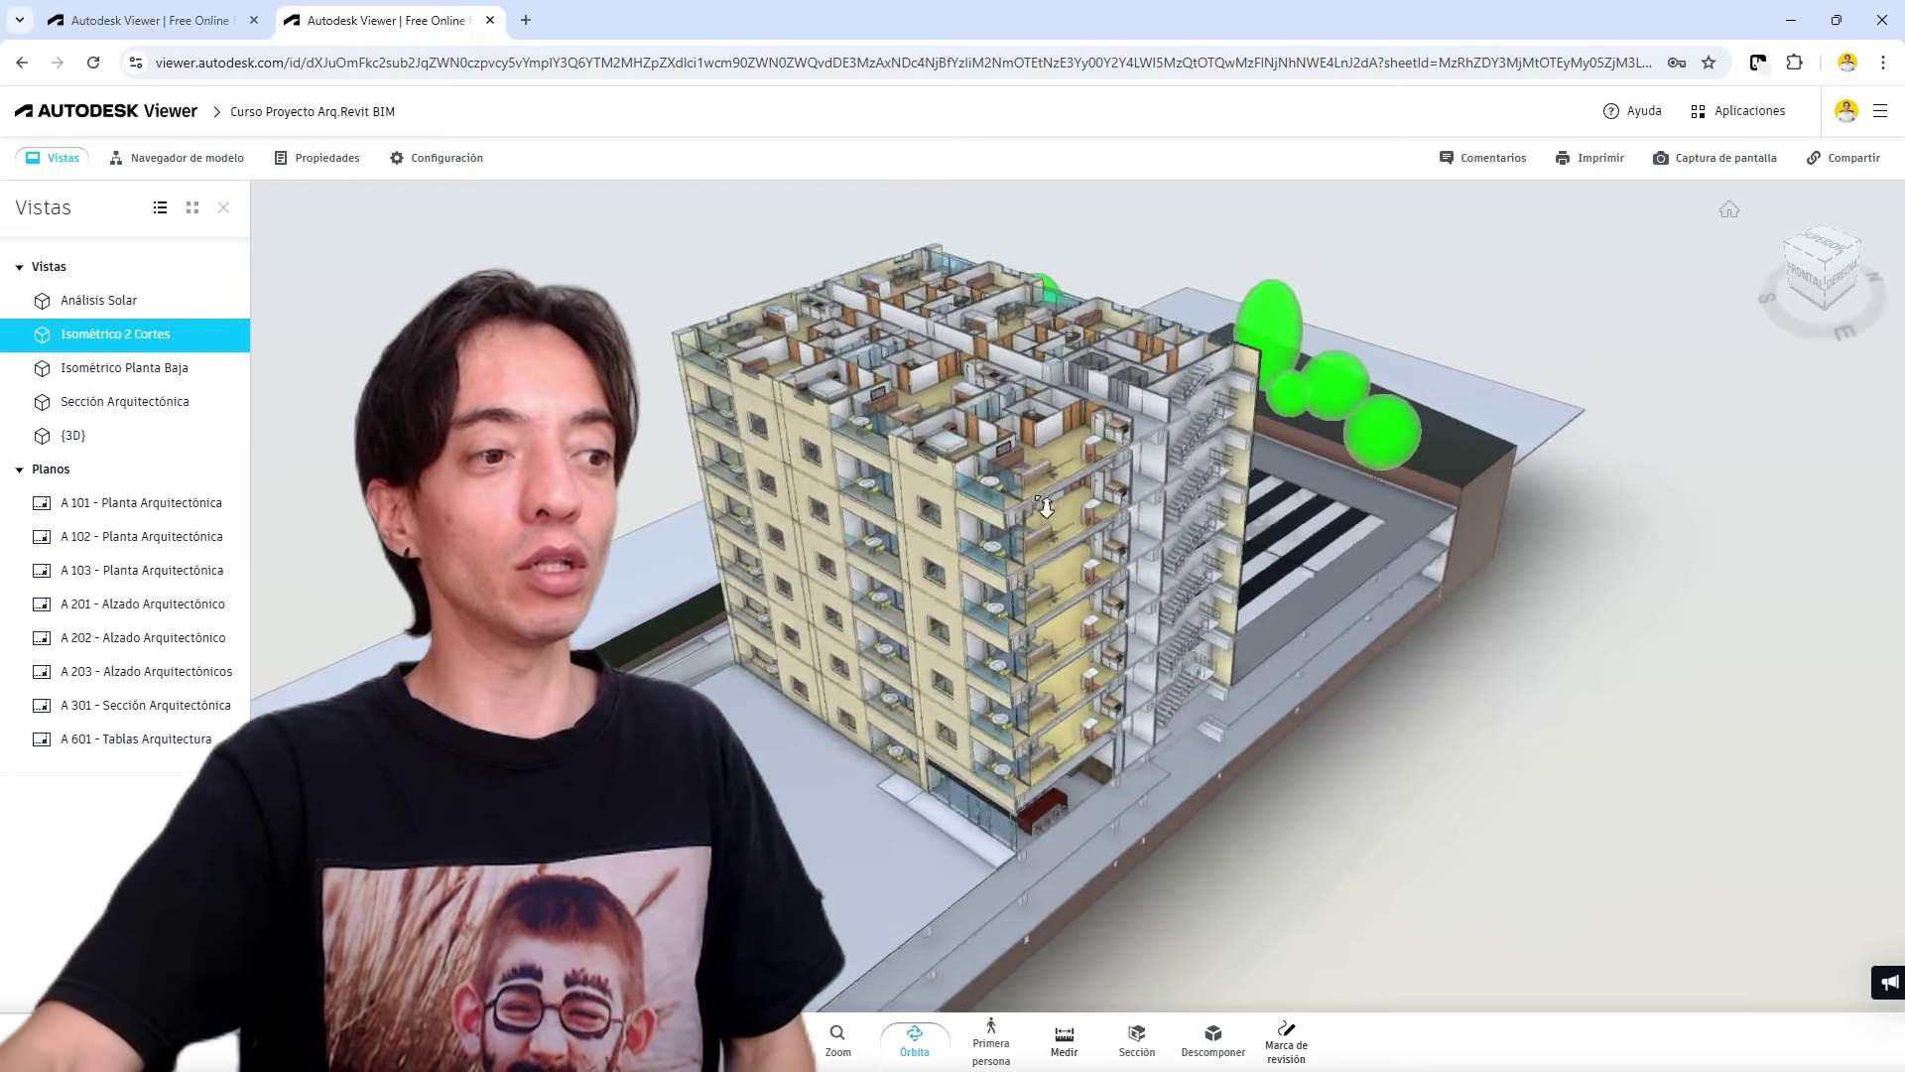
pyautogui.scroll(-3, 1073, 655)
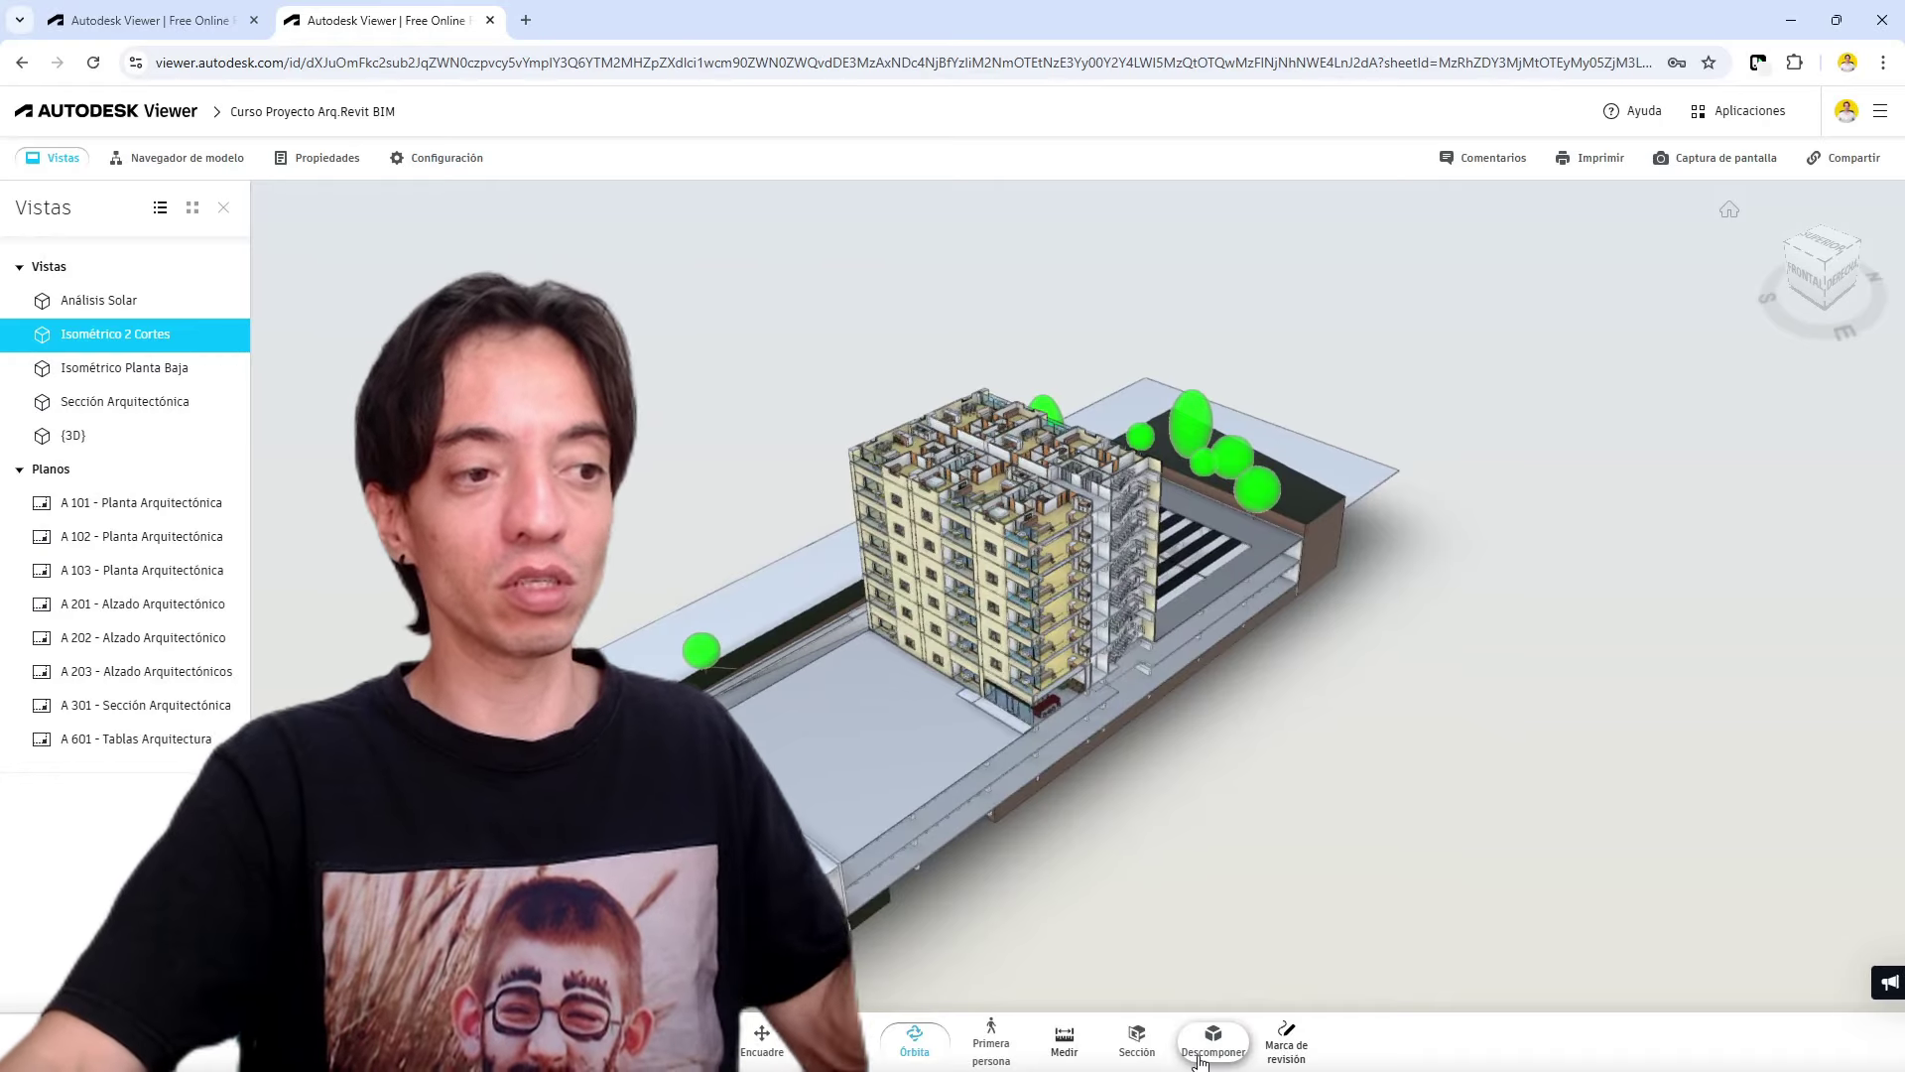
pyautogui.click(1200, 1058)
pyautogui.moveTo(717, 982); pyautogui.dragTo(927, 987)
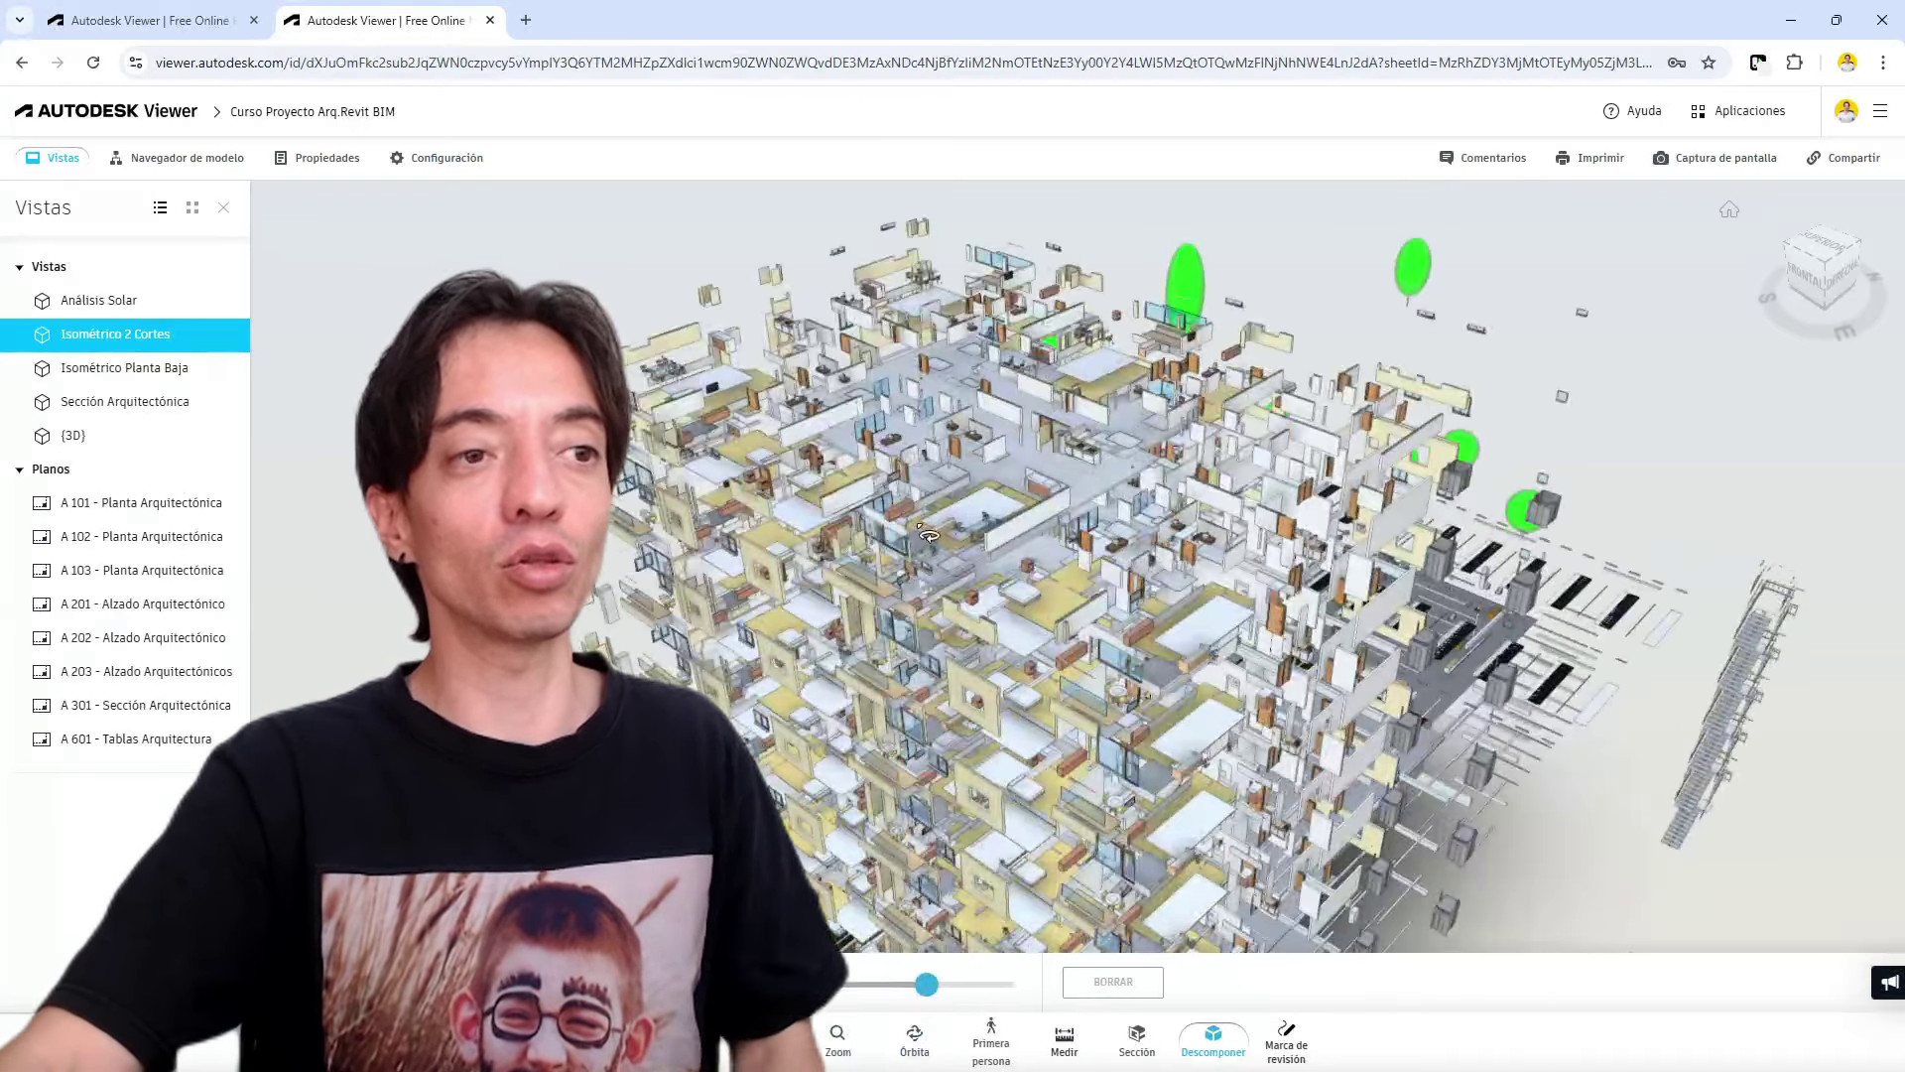
pyautogui.scroll(-3, 1017, 513)
pyautogui.scroll(-2, 1017, 513)
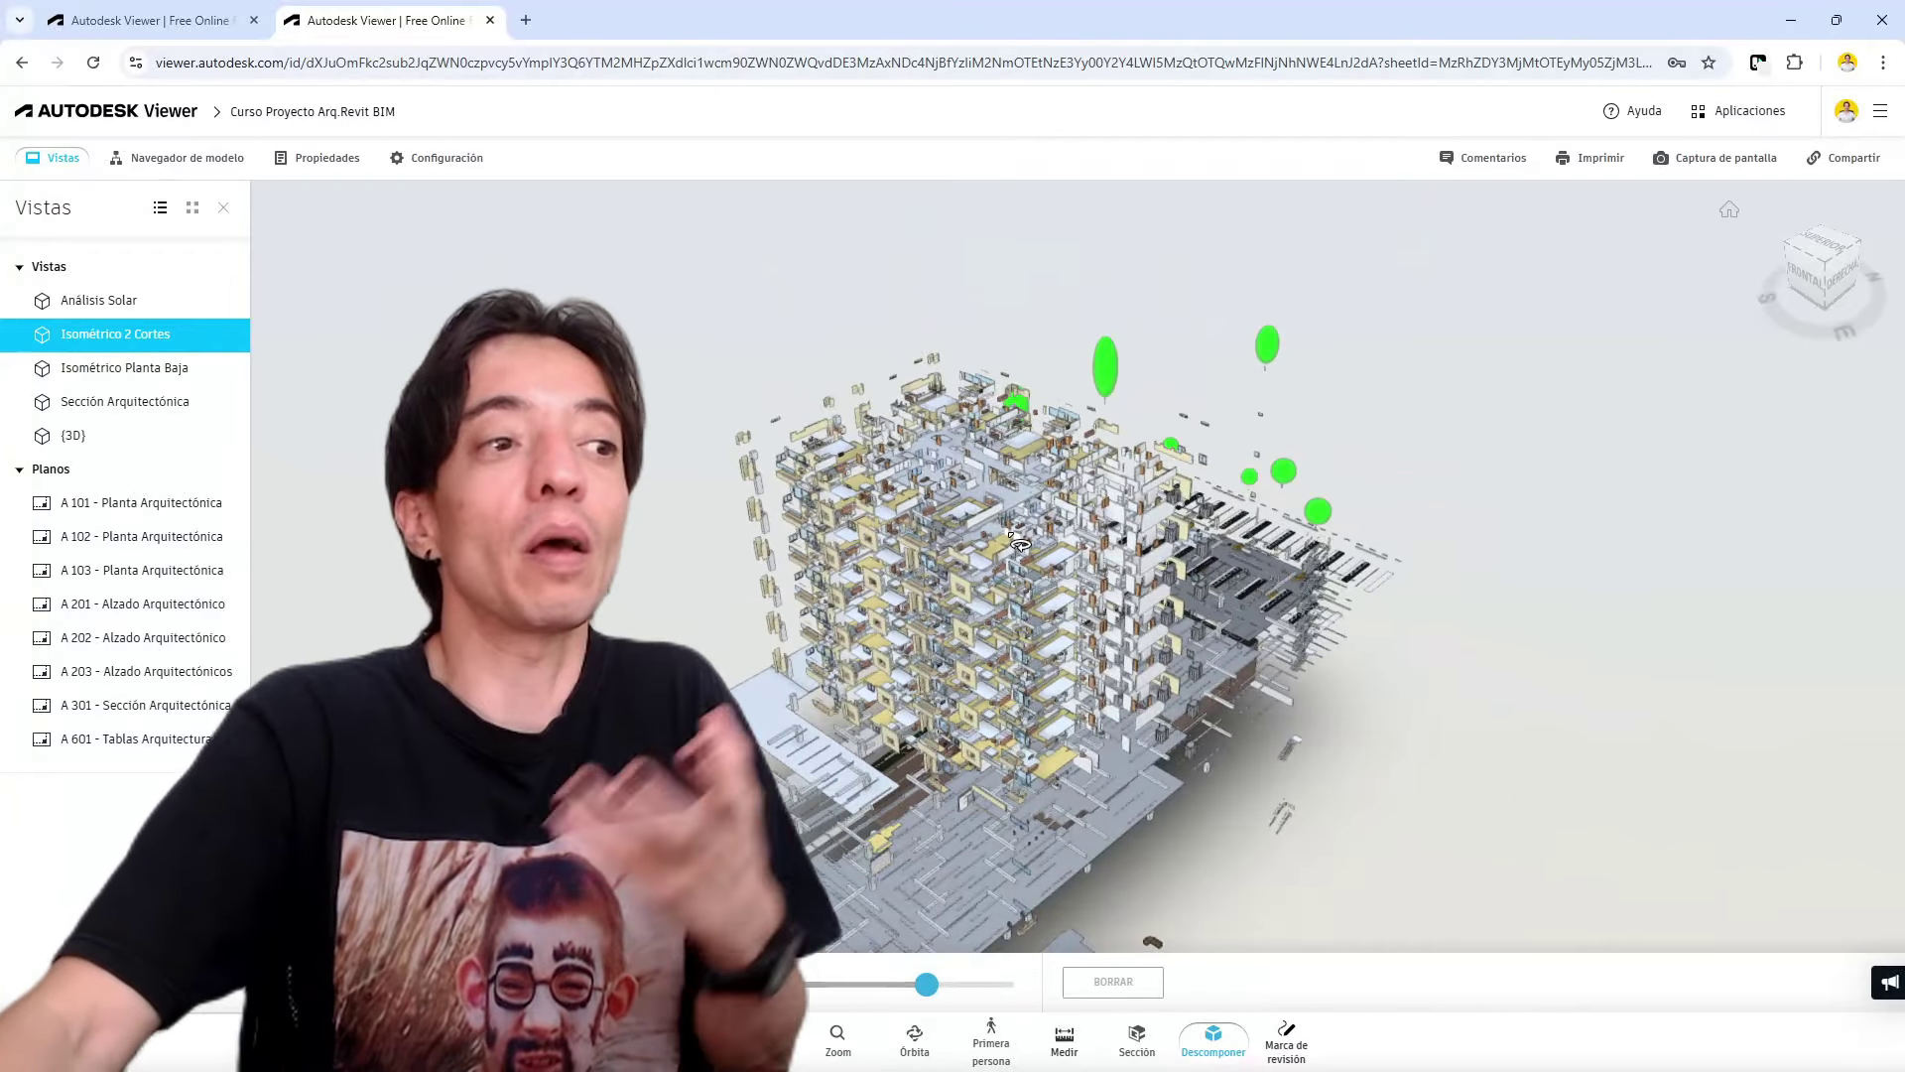
pyautogui.moveTo(1017, 513); pyautogui.dragTo(995, 577)
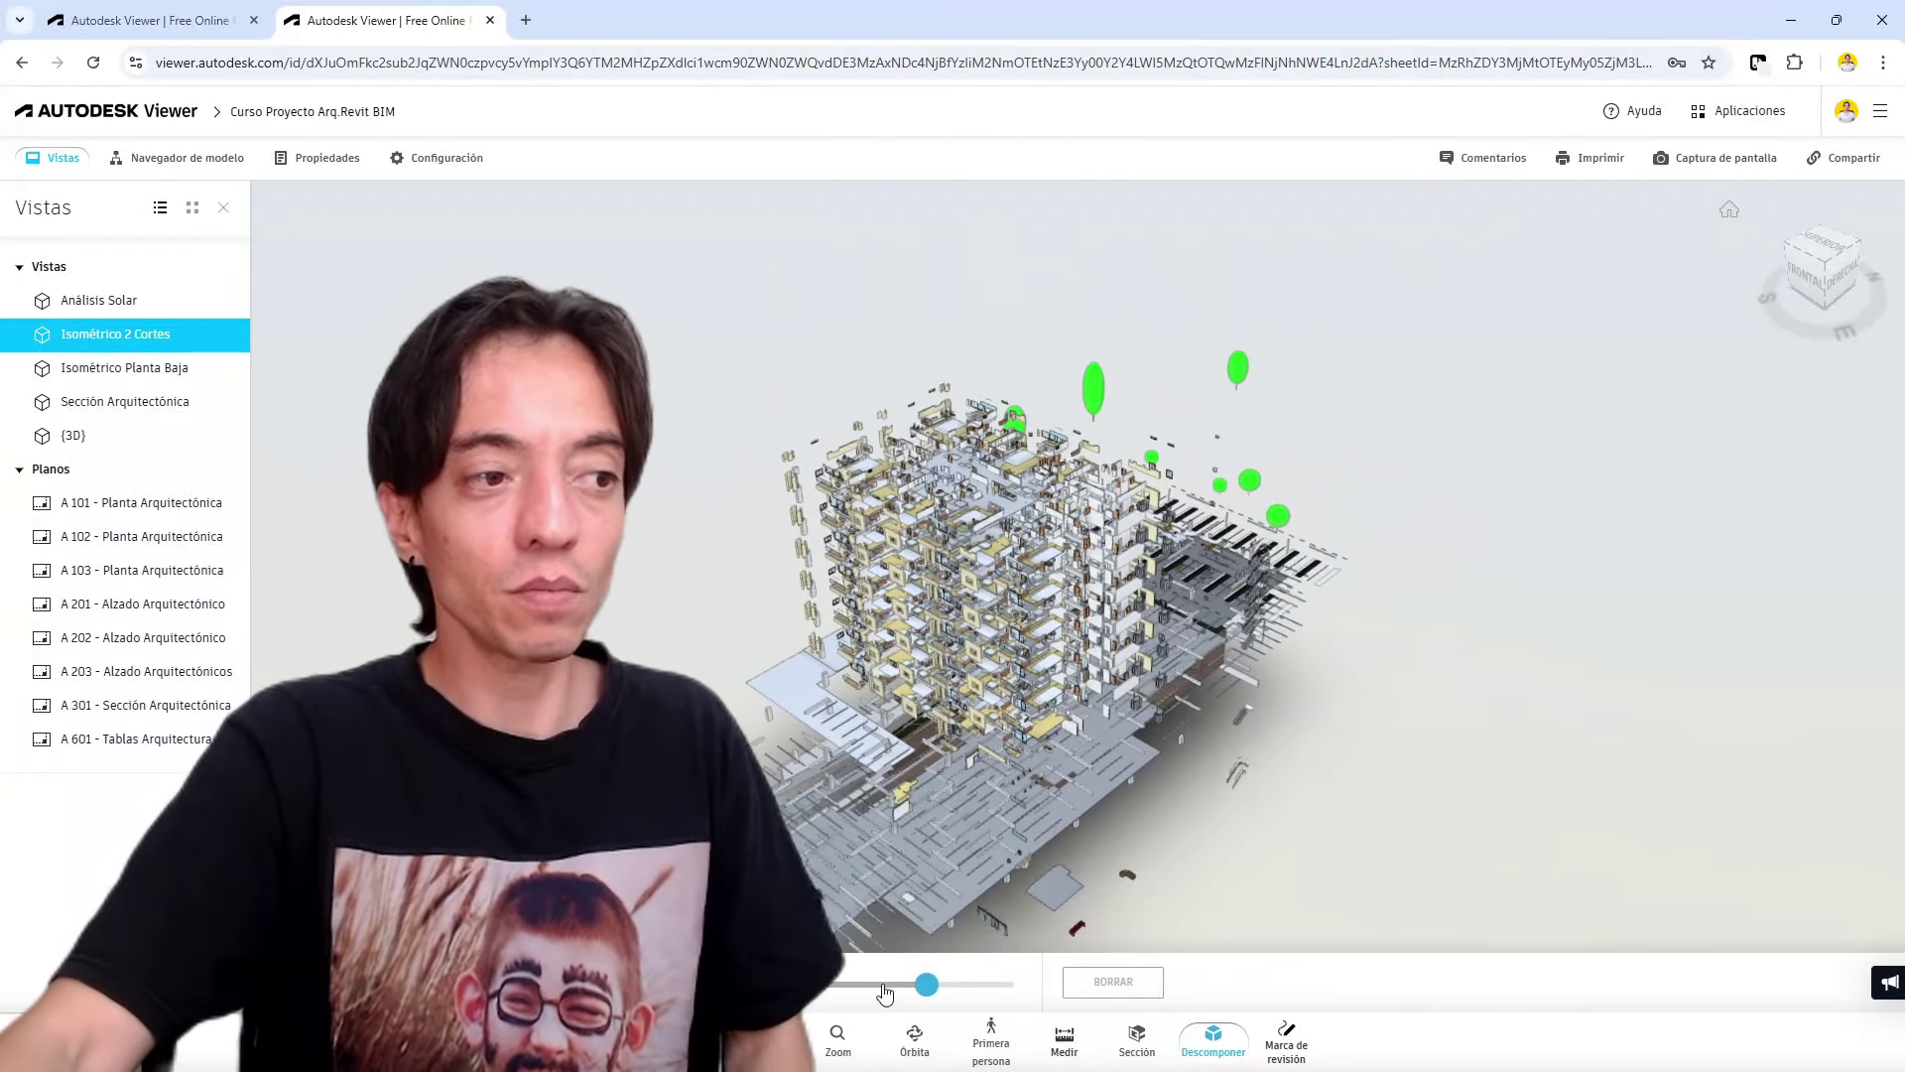
pyautogui.moveTo(924, 990)
pyautogui.mouseDown()
pyautogui.moveTo(987, 985)
pyautogui.moveTo(829, 983)
pyautogui.mouseUp()
pyautogui.scroll(3, 942, 576)
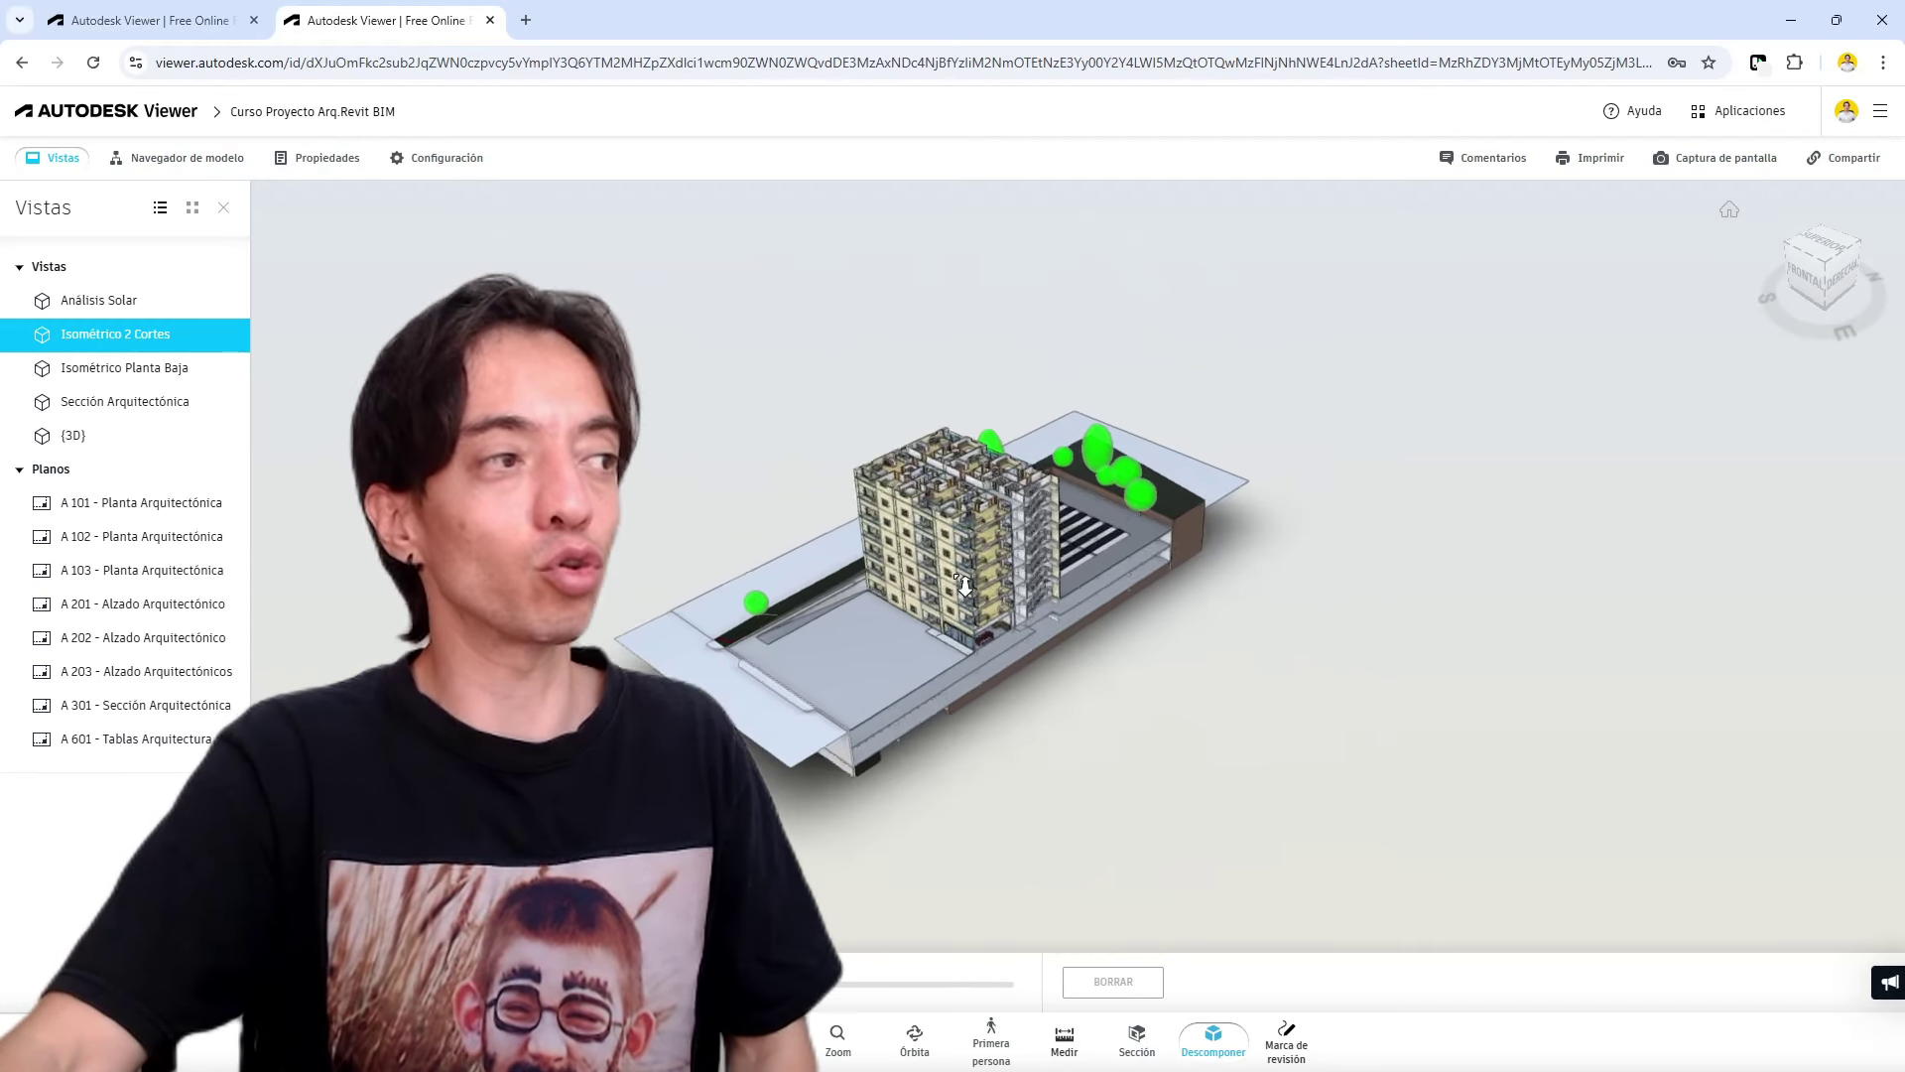
# Reopen the A 101 ground-floor plan sheet and adjust the zoom.
pyautogui.click(142, 506)
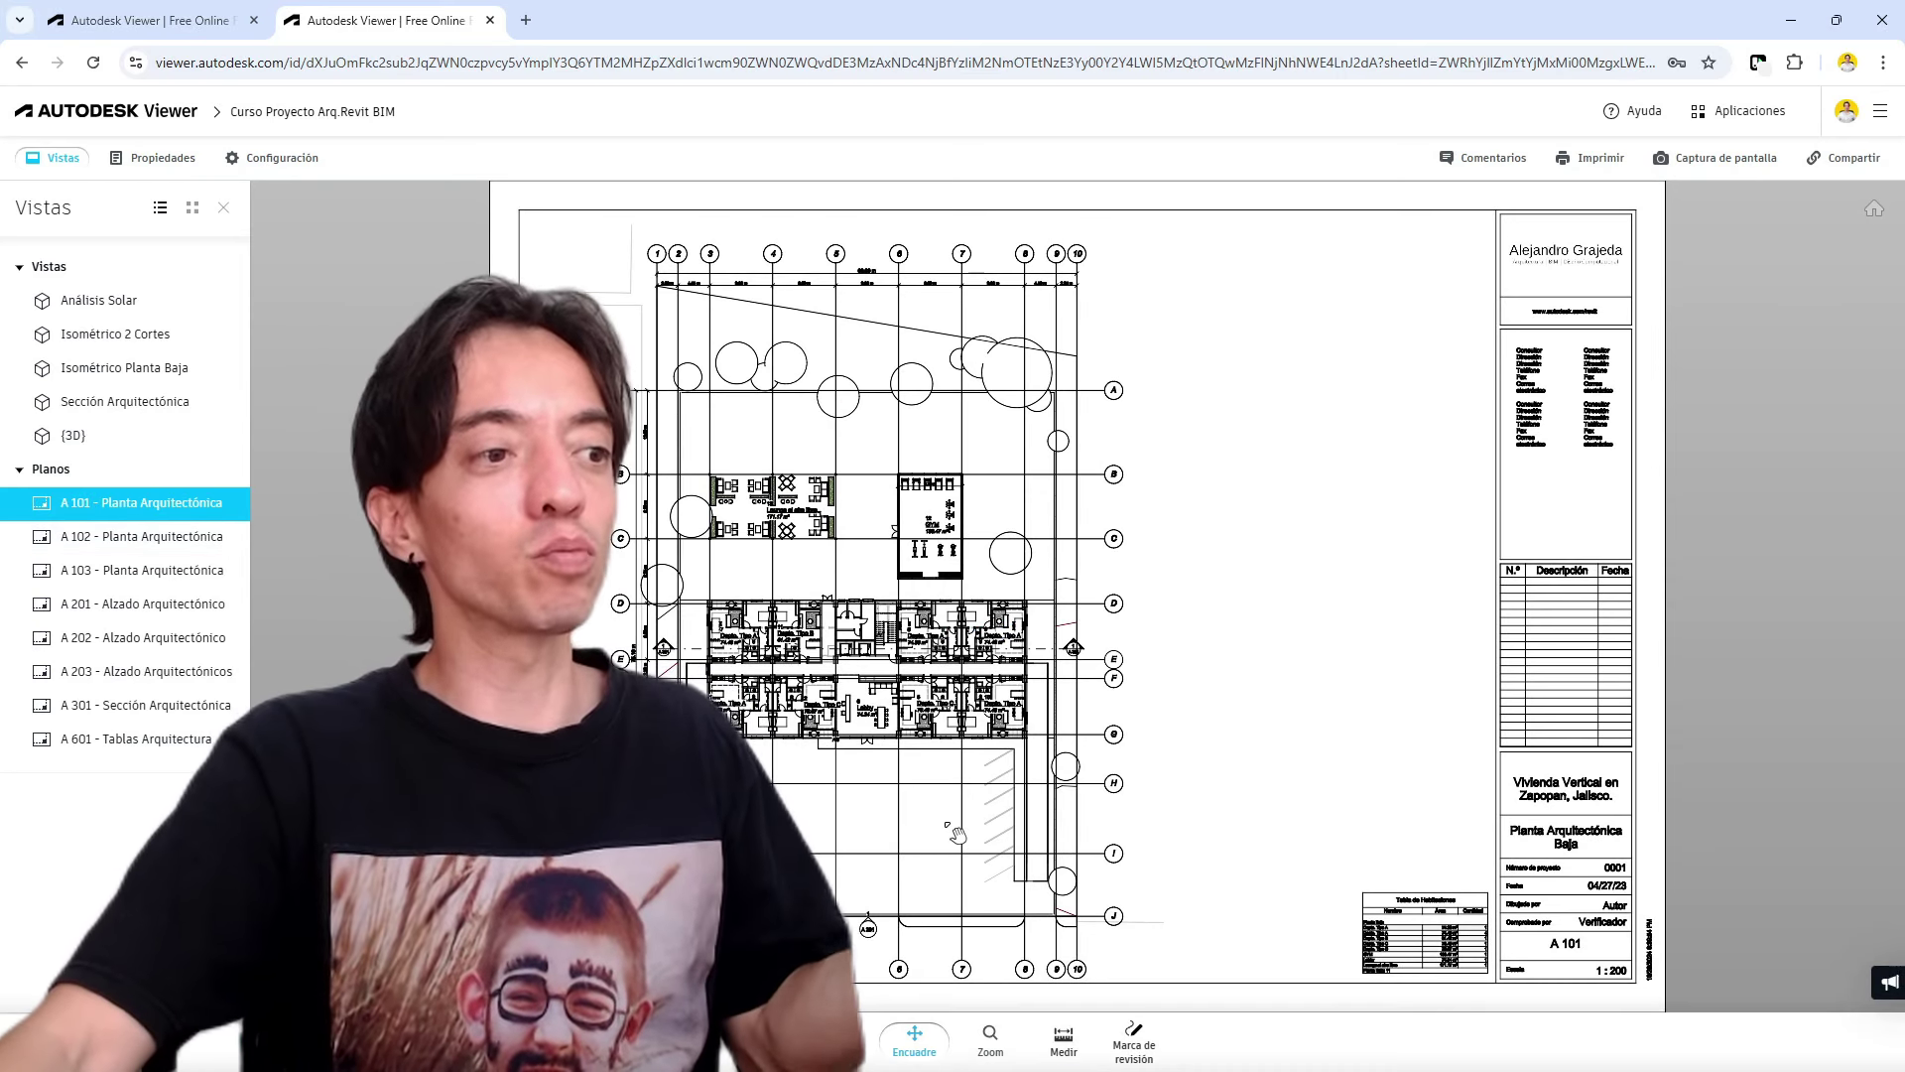
pyautogui.scroll(-1, 928, 798)
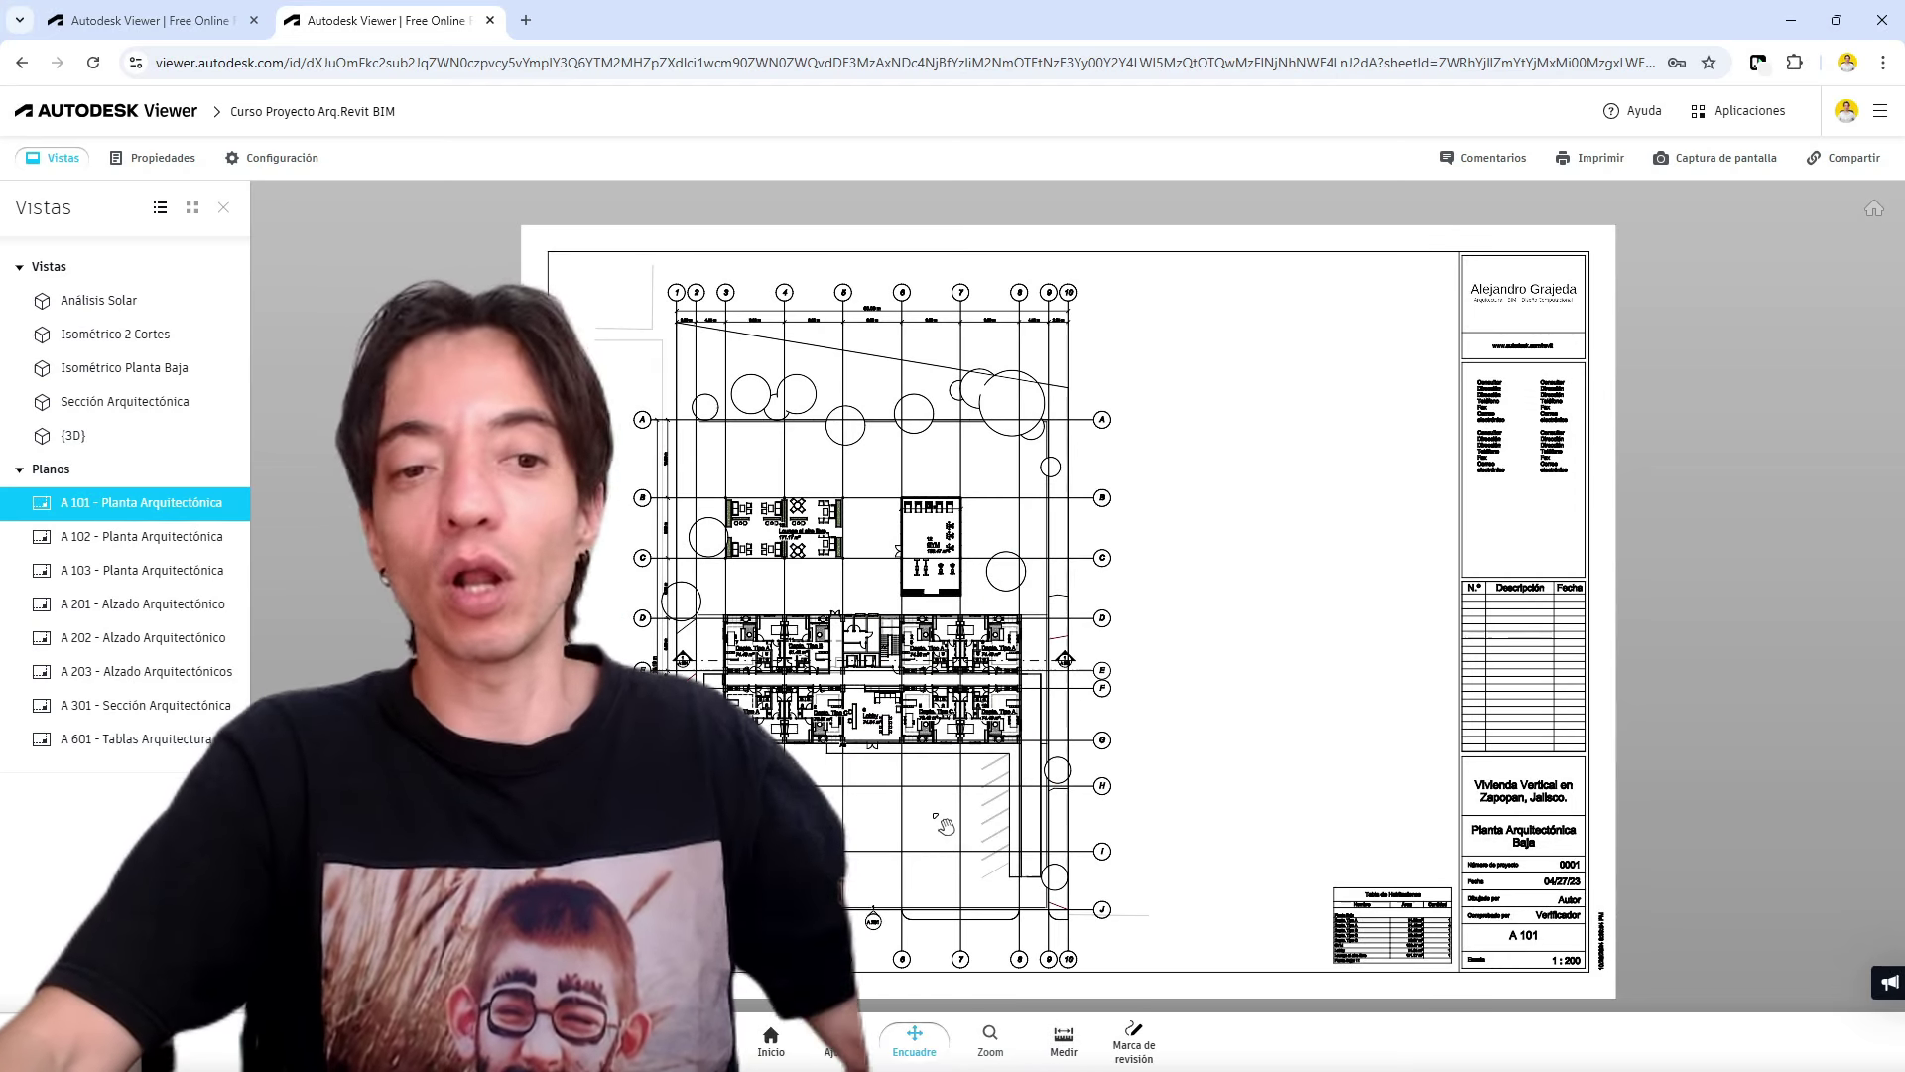
pyautogui.scroll(3, 947, 833)
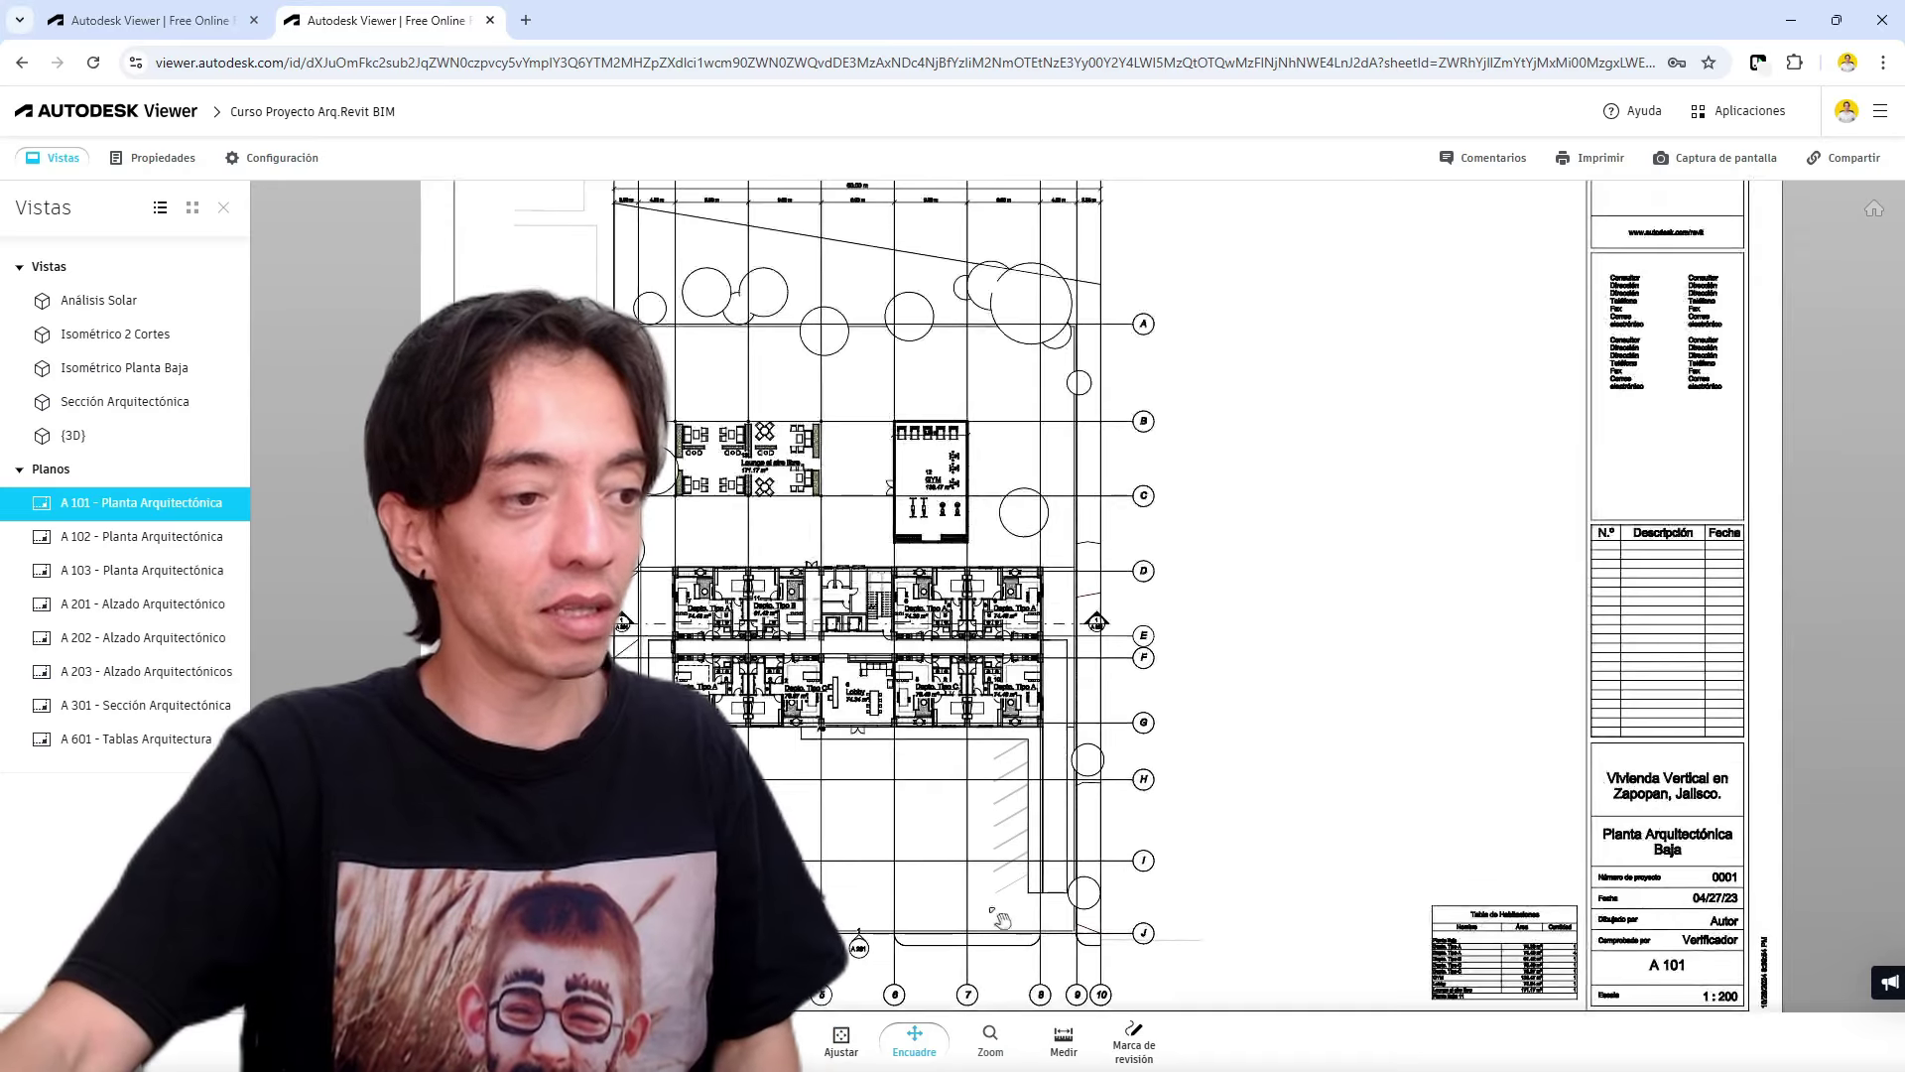
# Measure a roughly 750 mm distance between two points near gridline H, then zoom out.
pyautogui.click(1062, 1037)
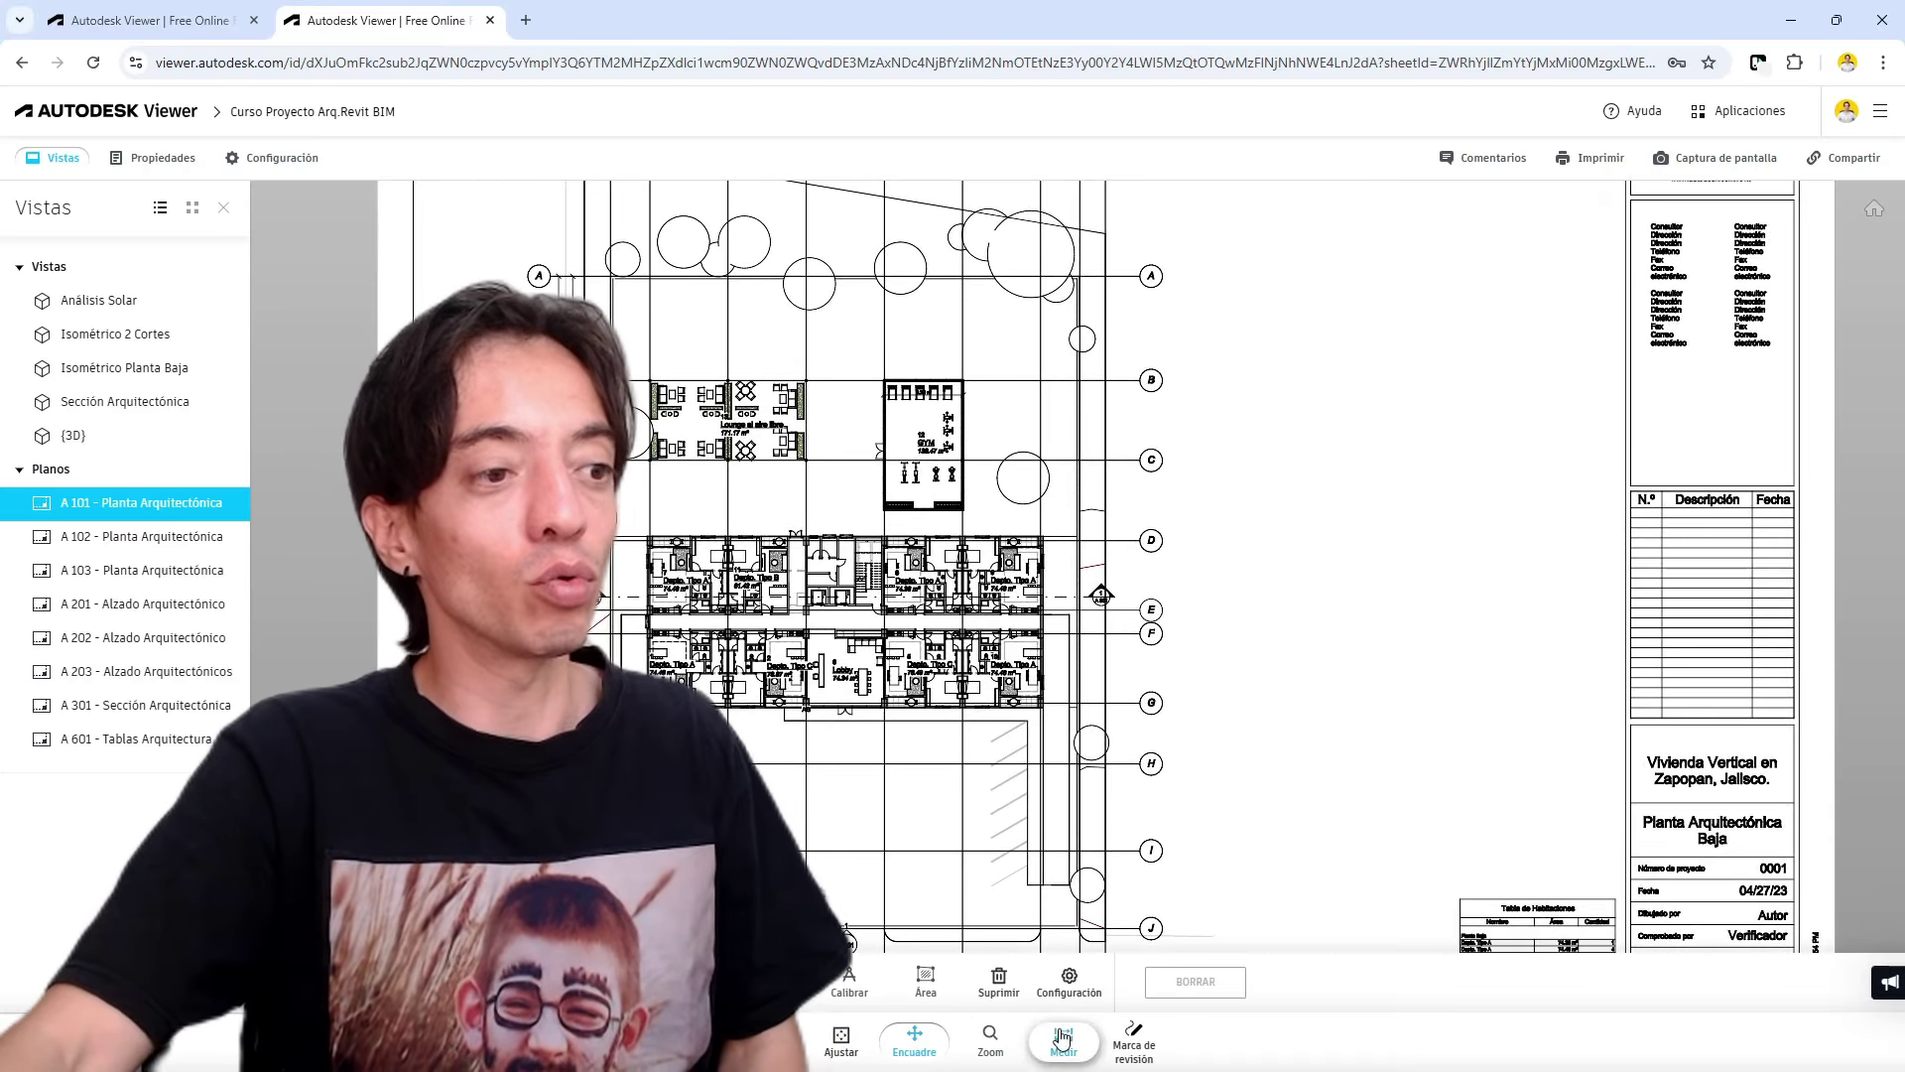
pyautogui.click(884, 807)
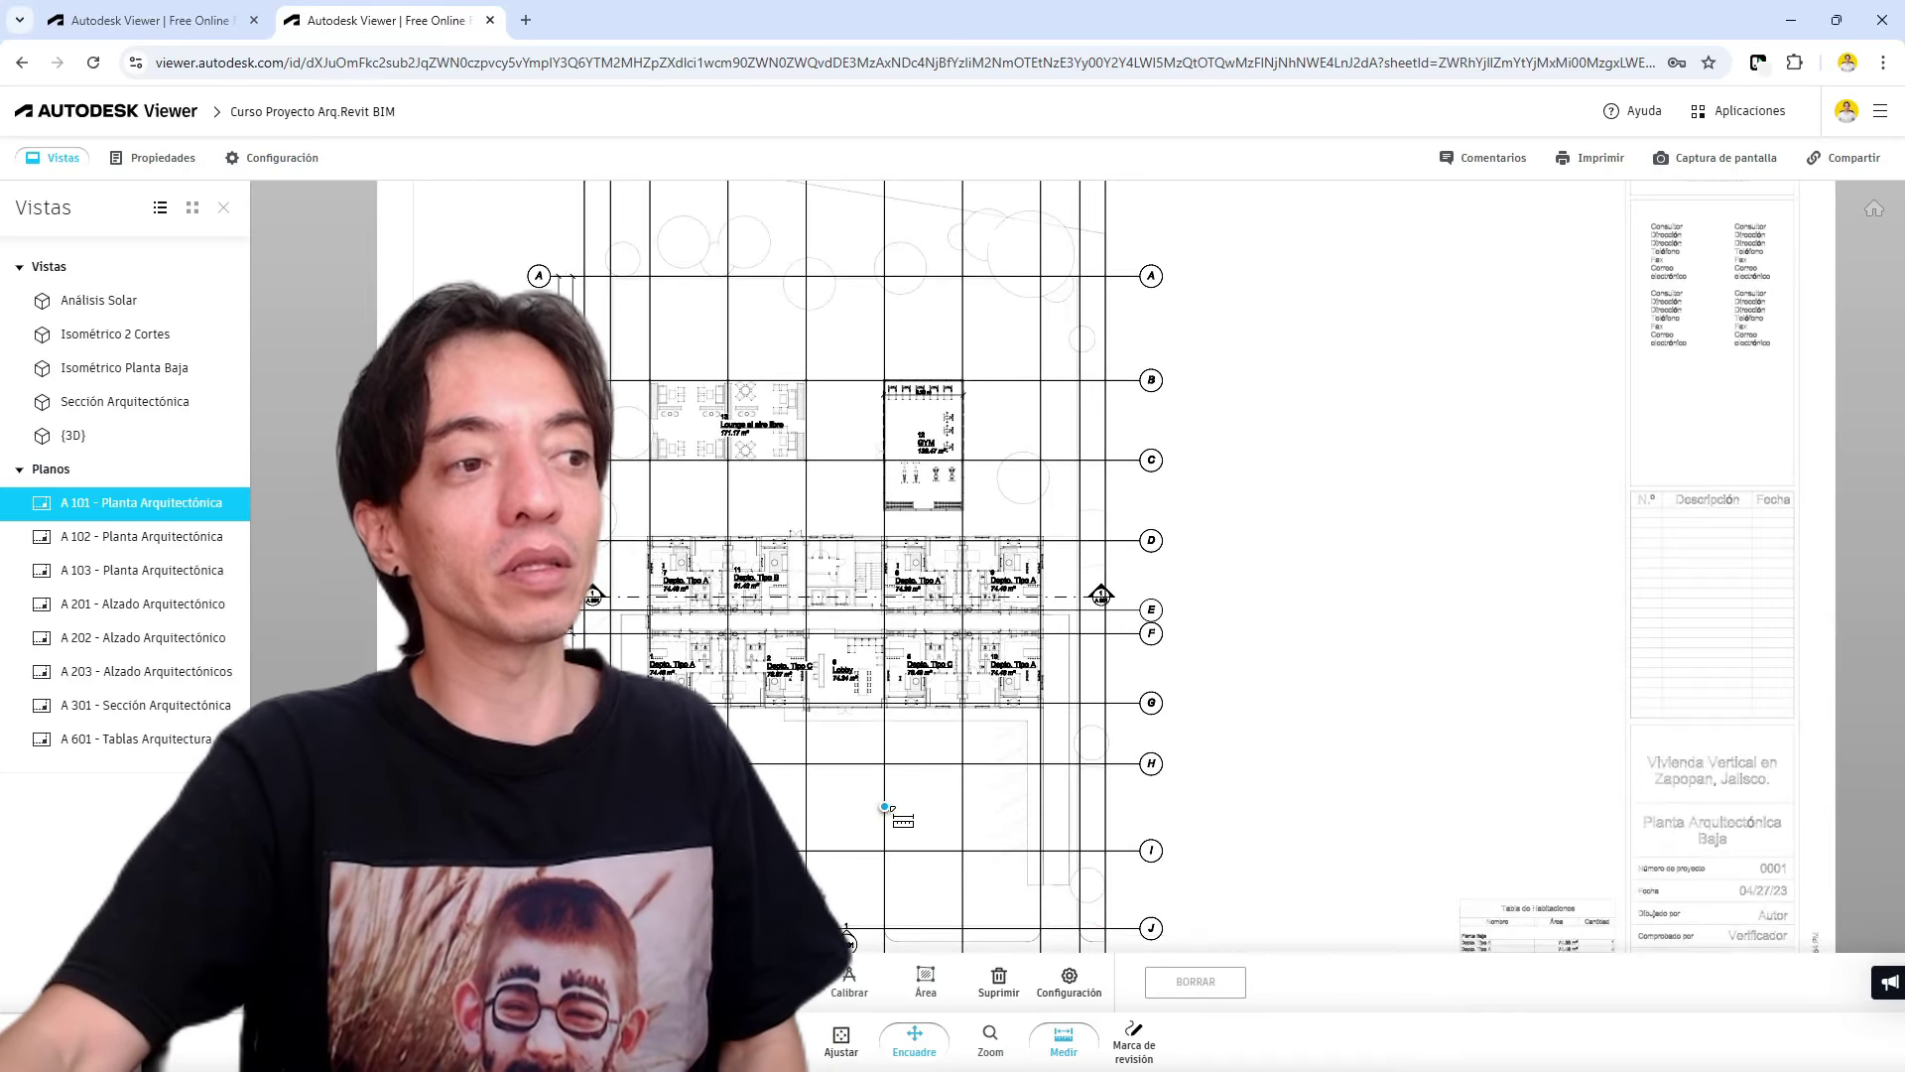
pyautogui.click(962, 805)
pyautogui.scroll(2, 942, 813)
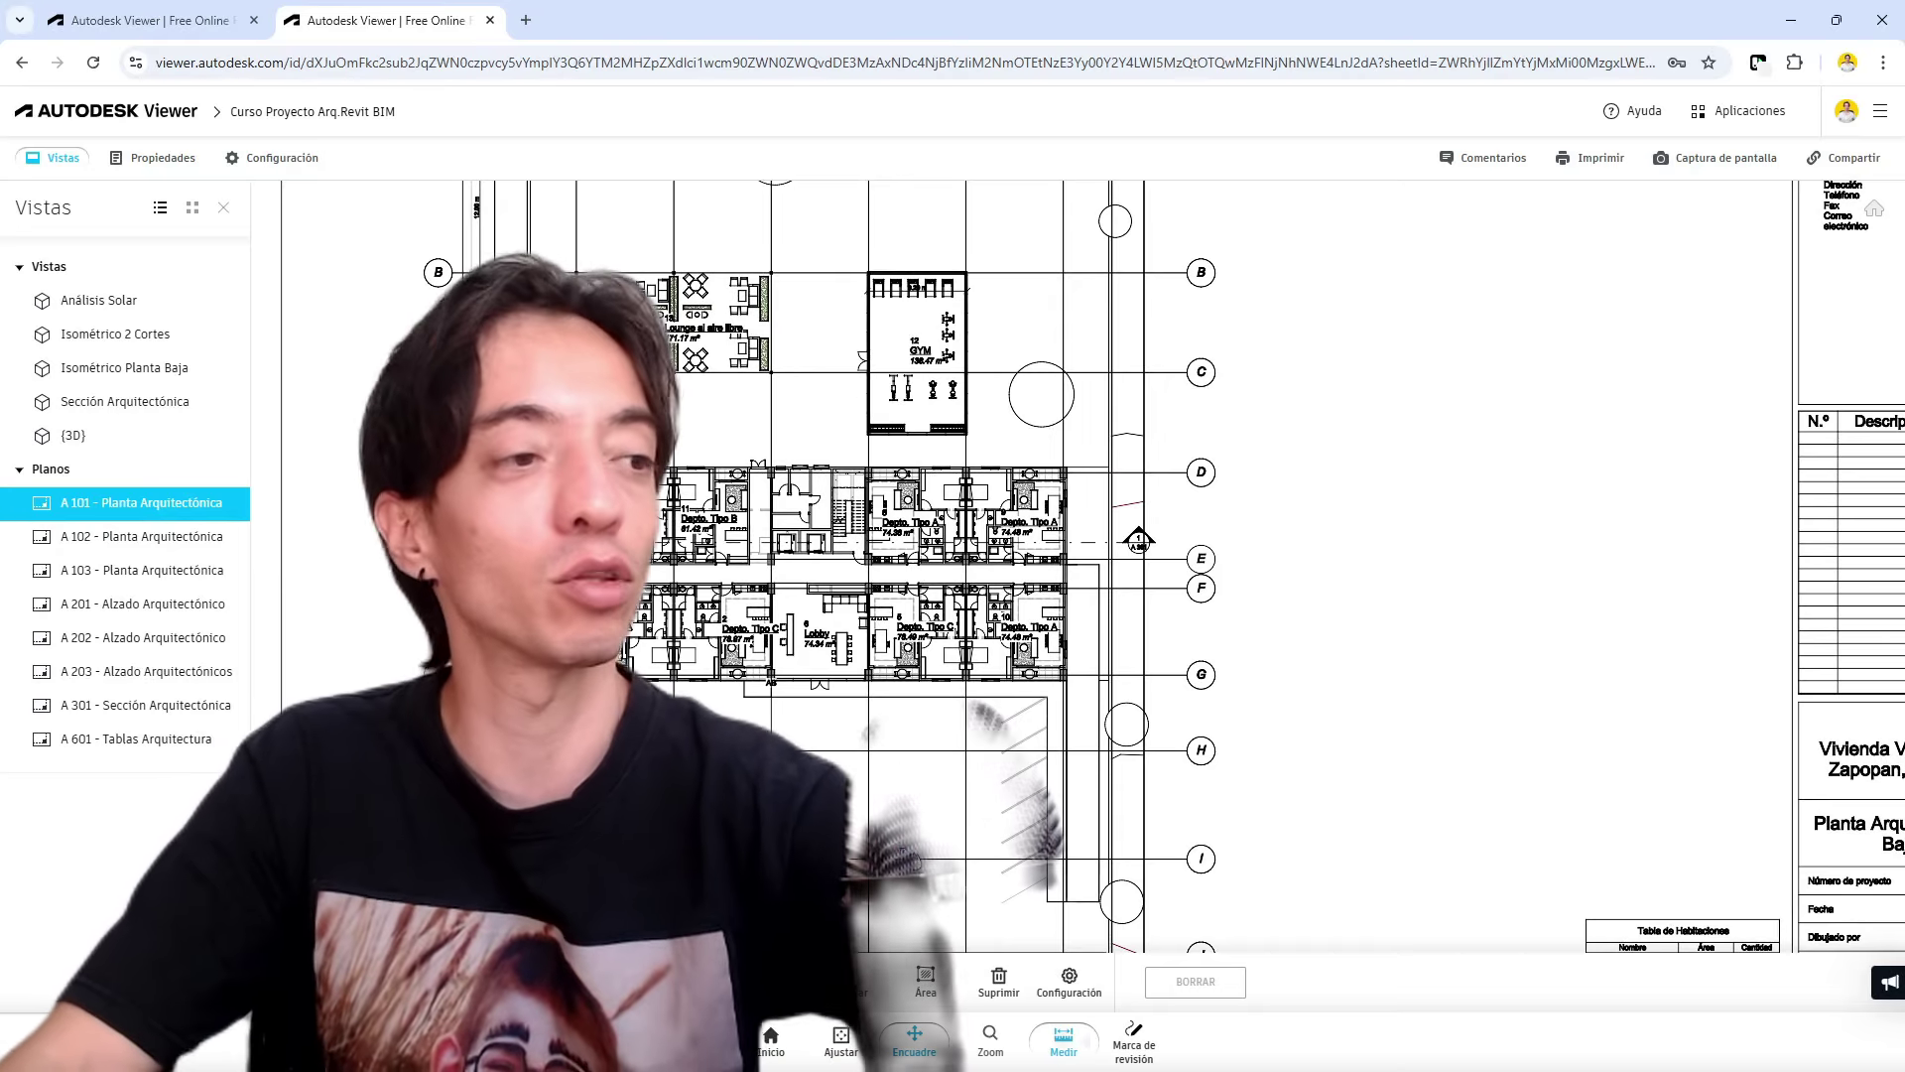
pyautogui.scroll(-2, 901, 746)
pyautogui.scroll(-3, 901, 744)
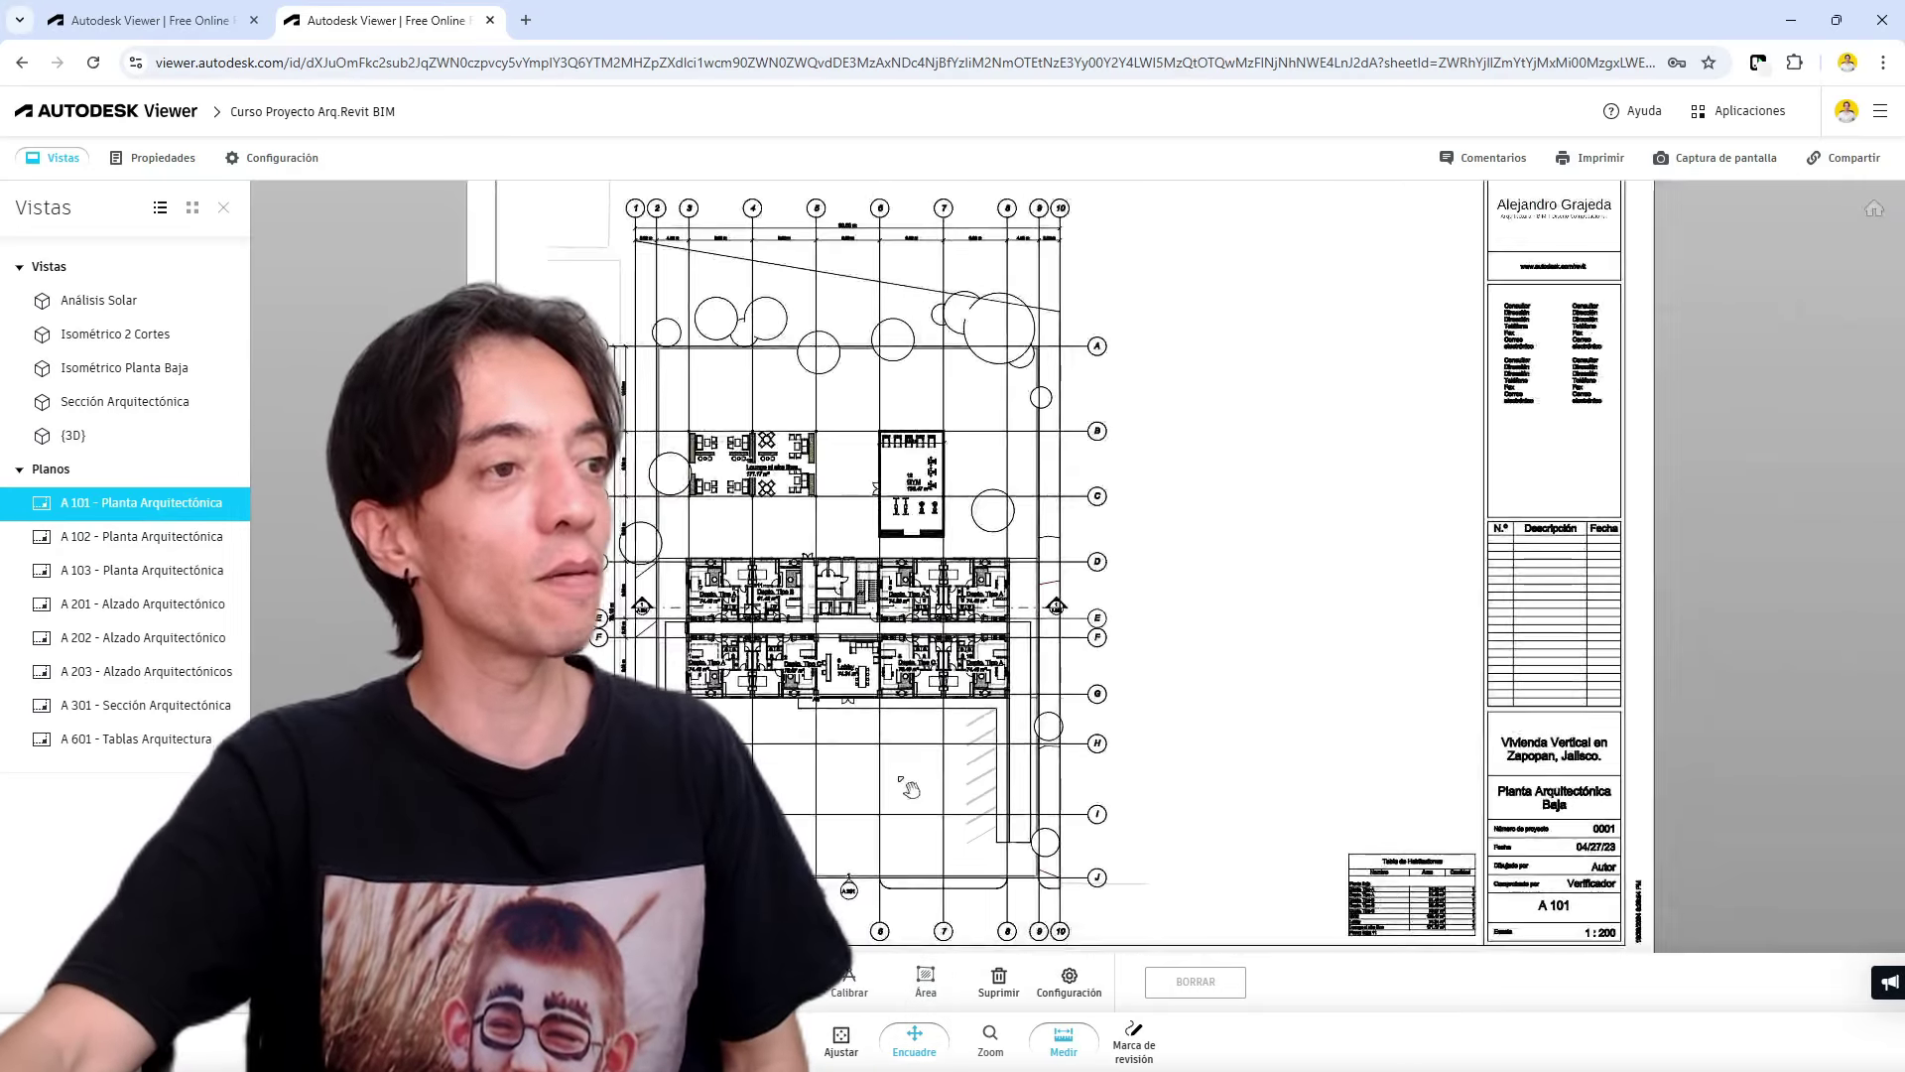
# Open the {3D} view and orbit the tower to show another side.
pyautogui.click(87, 447)
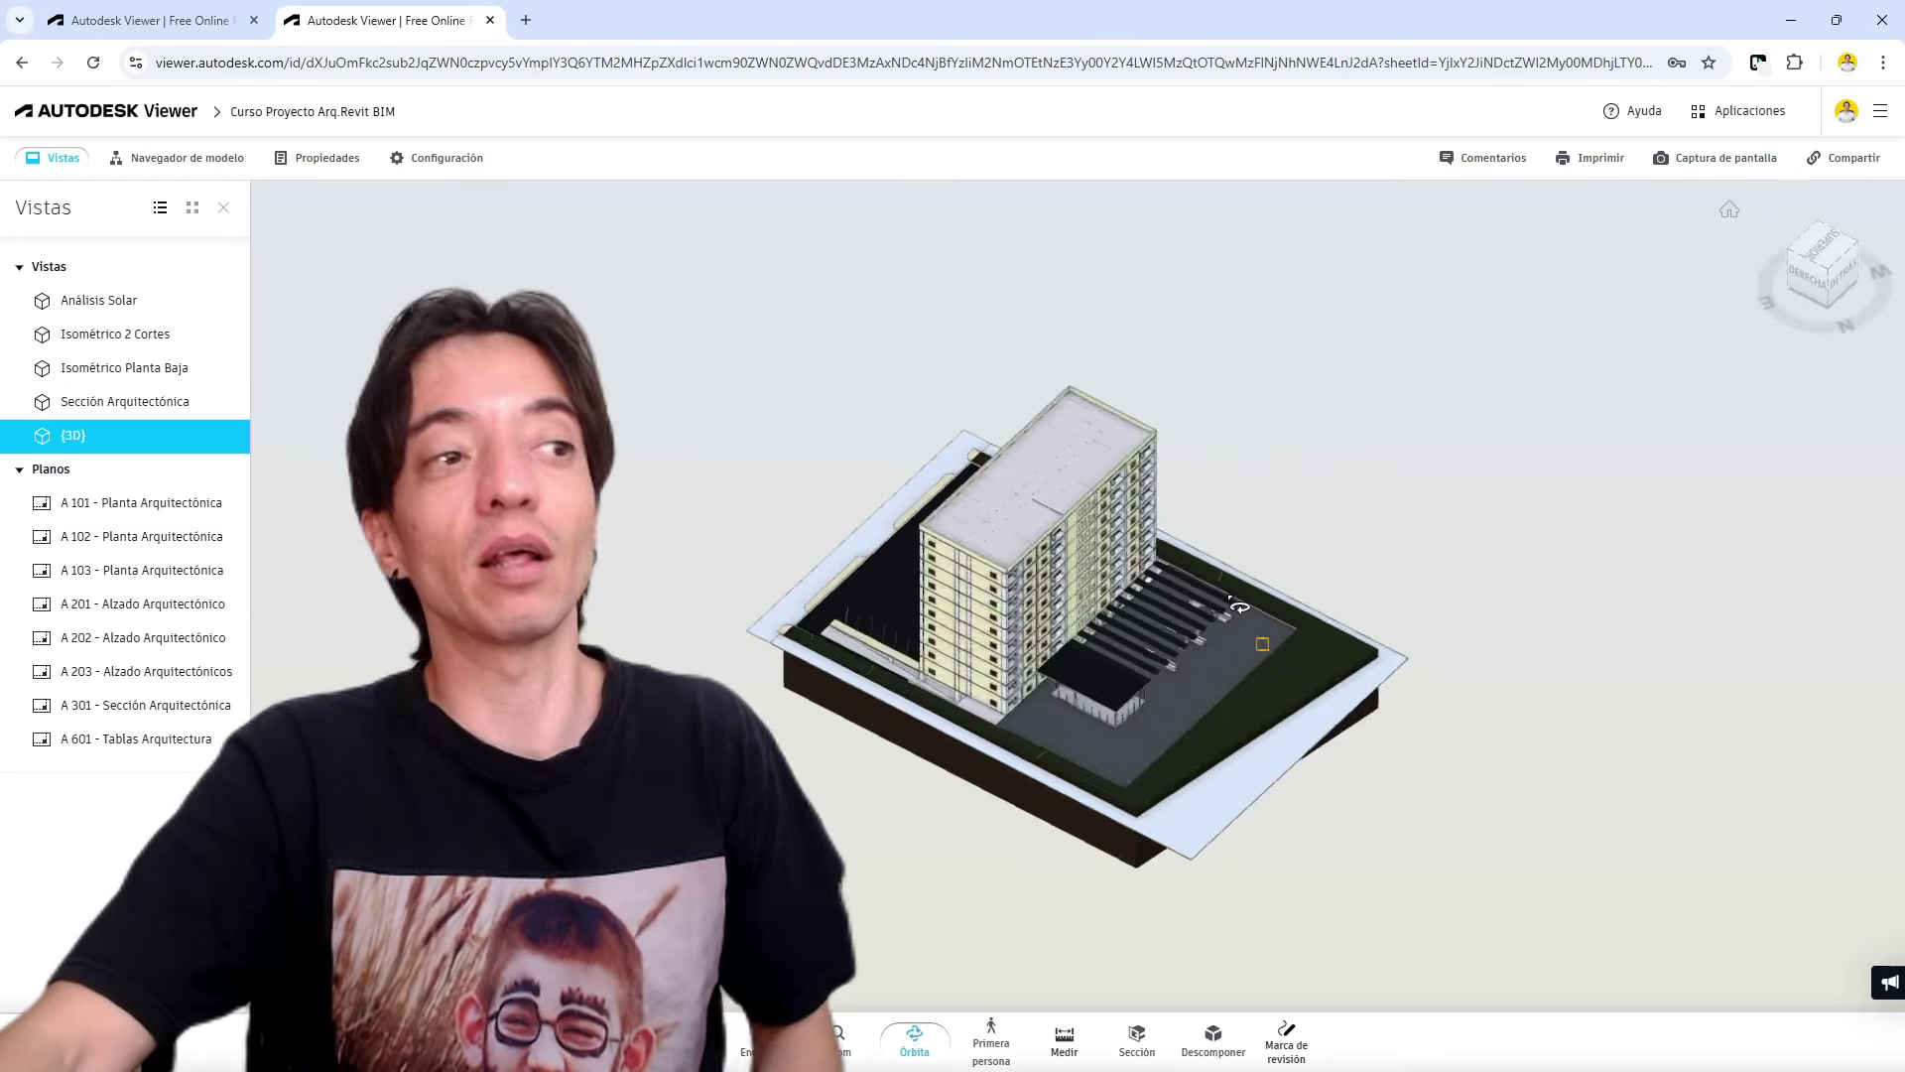
pyautogui.moveTo(1373, 451)
pyautogui.mouseDown()
pyautogui.moveTo(1159, 615)
pyautogui.moveTo(1233, 480)
pyautogui.moveTo(1663, 608)
pyautogui.moveTo(1480, 625)
pyautogui.moveTo(1250, 557)
pyautogui.moveTo(1242, 527)
pyautogui.moveTo(1176, 842)
pyautogui.mouseUp()
# Activate the section box and raise its top to enclose the whole tower.
pyautogui.click(1137, 1038)
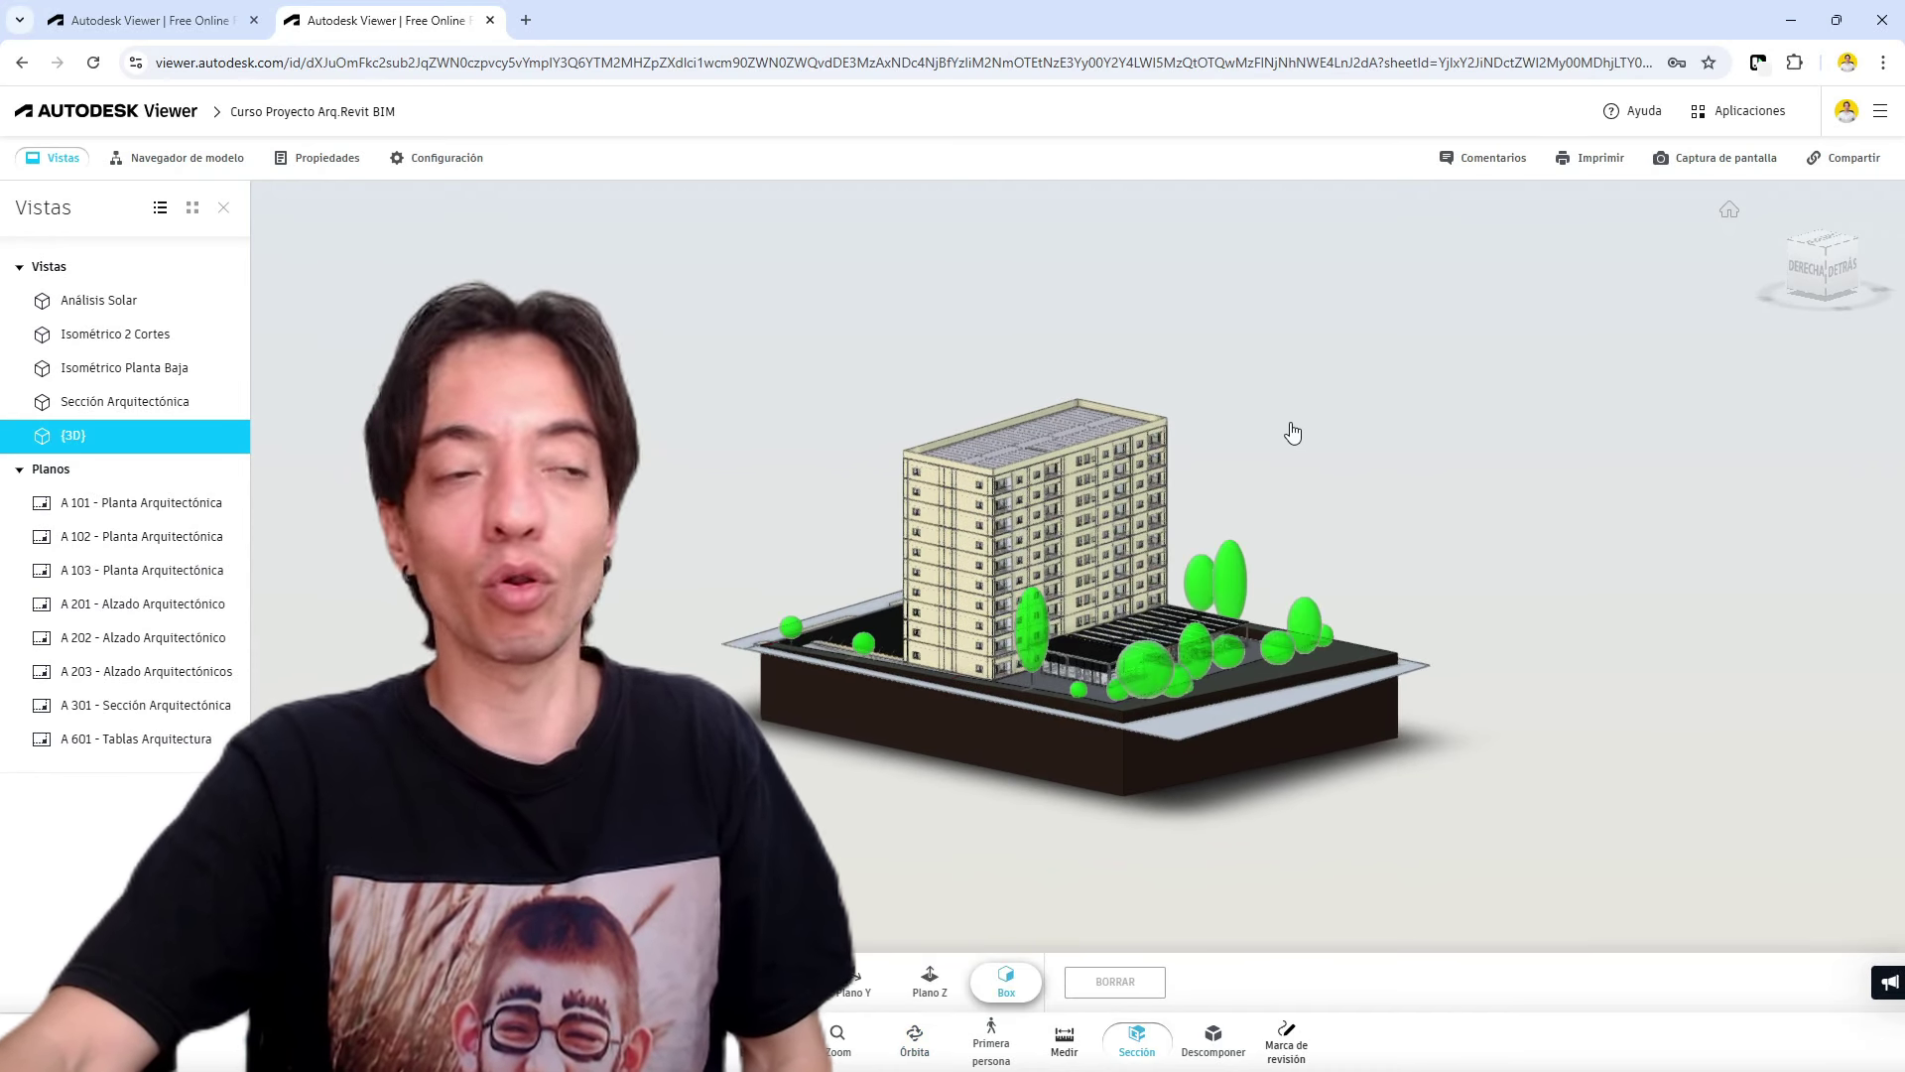
pyautogui.moveTo(1292, 489); pyautogui.dragTo(1263, 575)
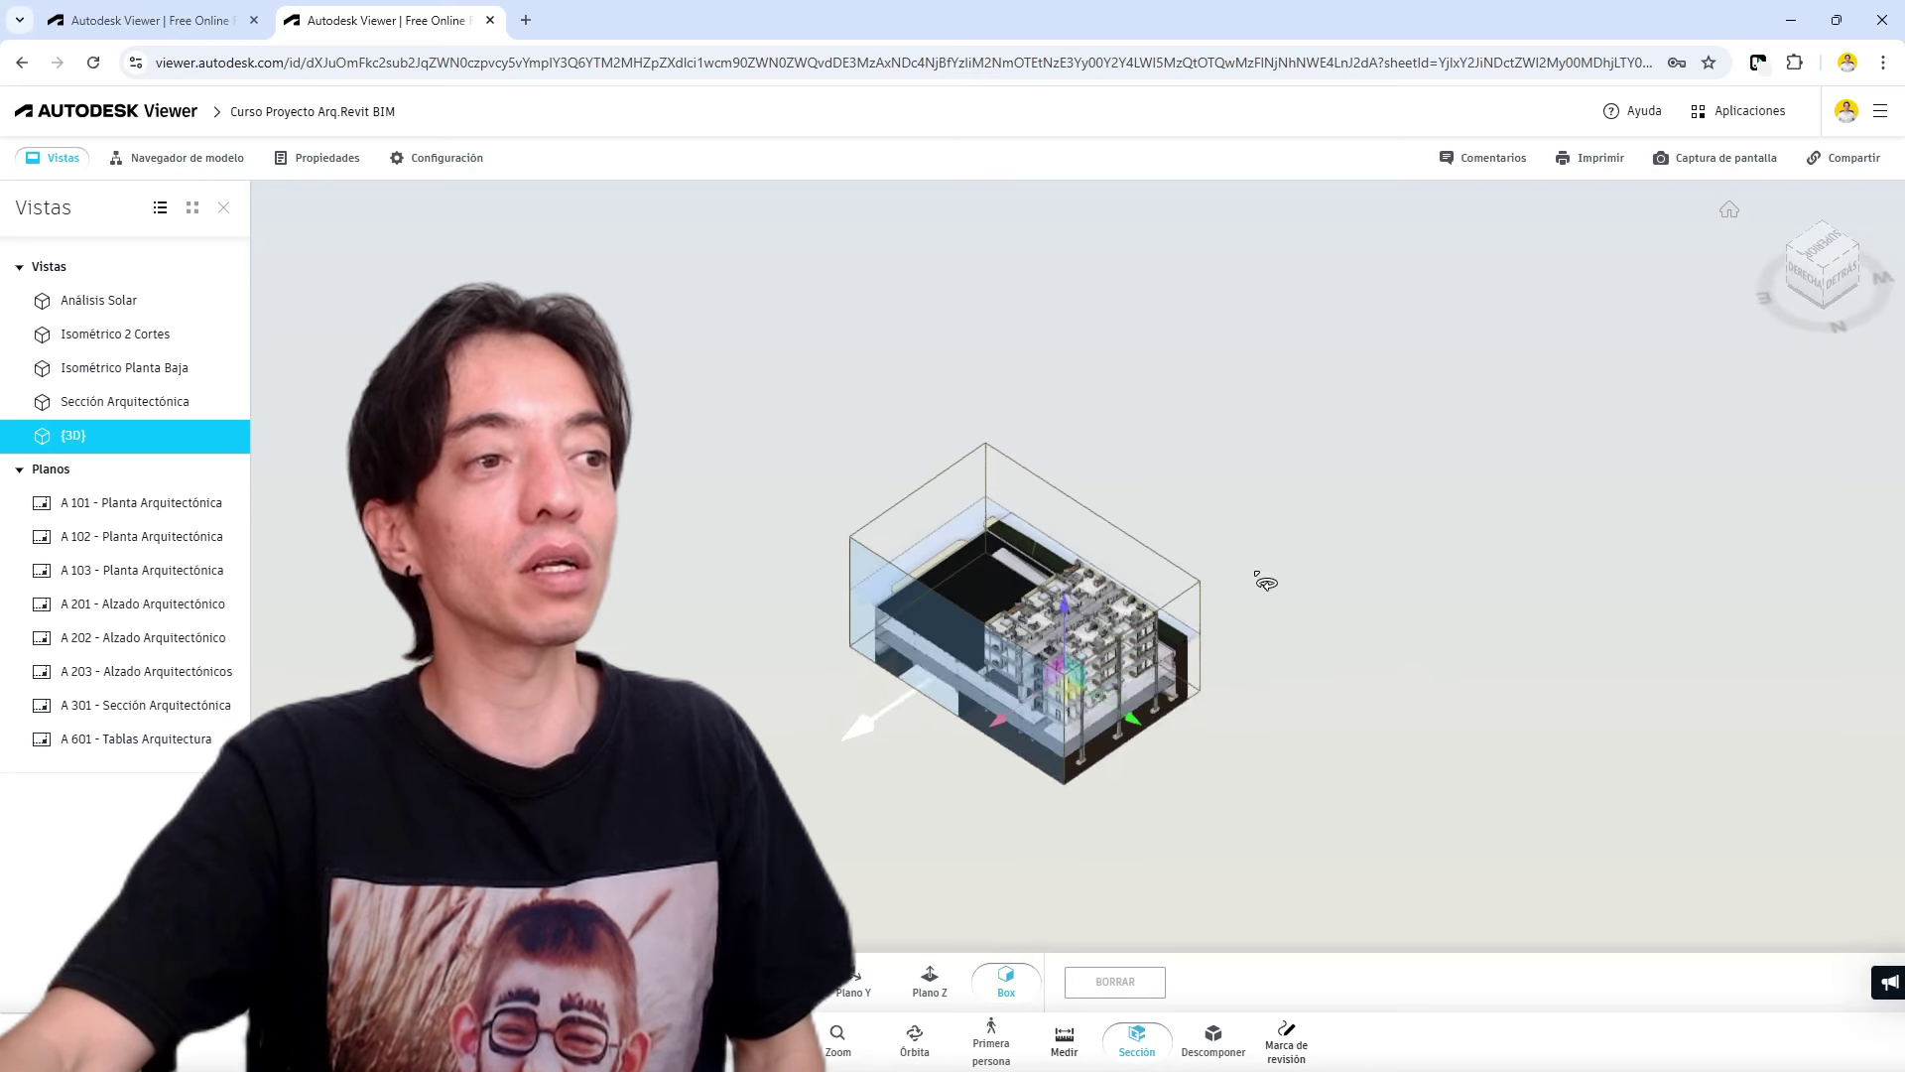
pyautogui.moveTo(1037, 491); pyautogui.dragTo(1055, 283)
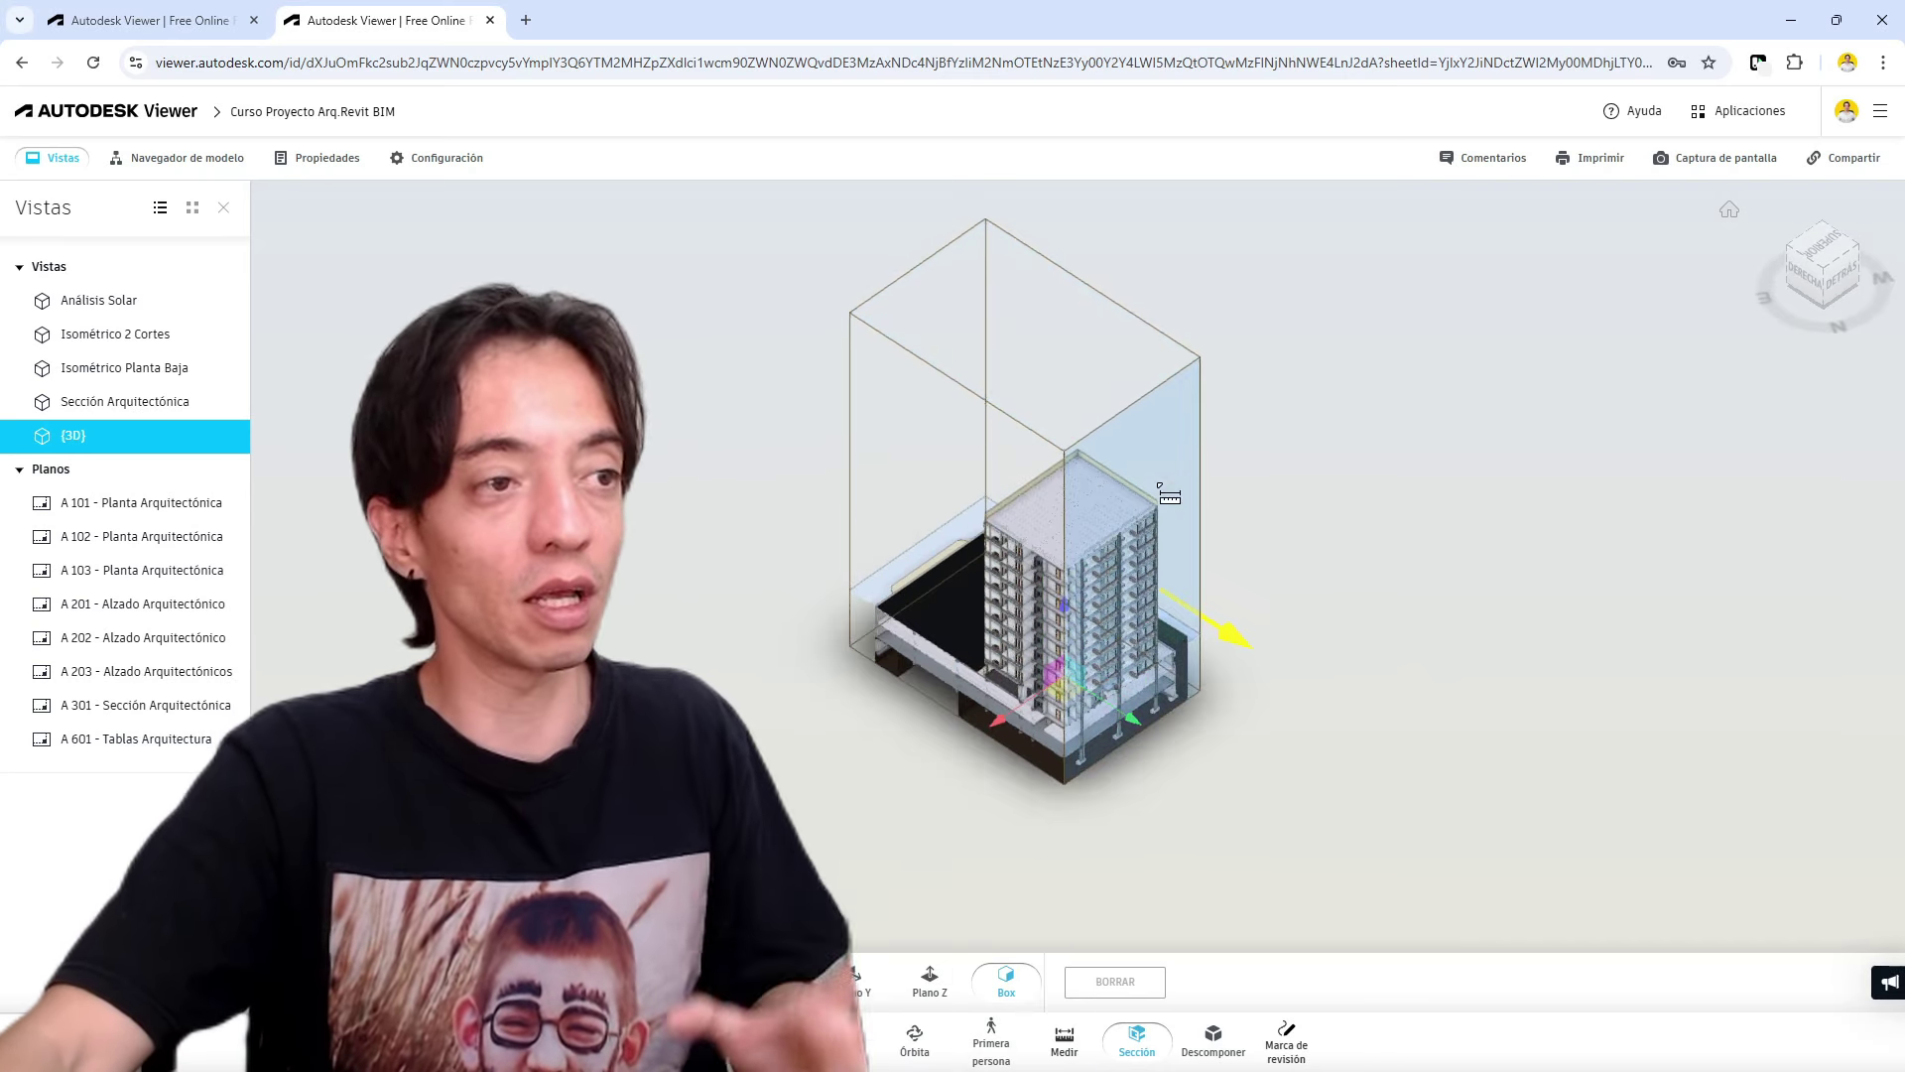
# Drag the box's side plane inward to slice vertically through the tower's apartments.
pyautogui.moveTo(1224, 629)
pyautogui.mouseDown()
pyautogui.moveTo(1019, 573)
pyautogui.moveTo(1416, 629)
pyautogui.moveTo(1359, 625)
pyautogui.mouseUp()
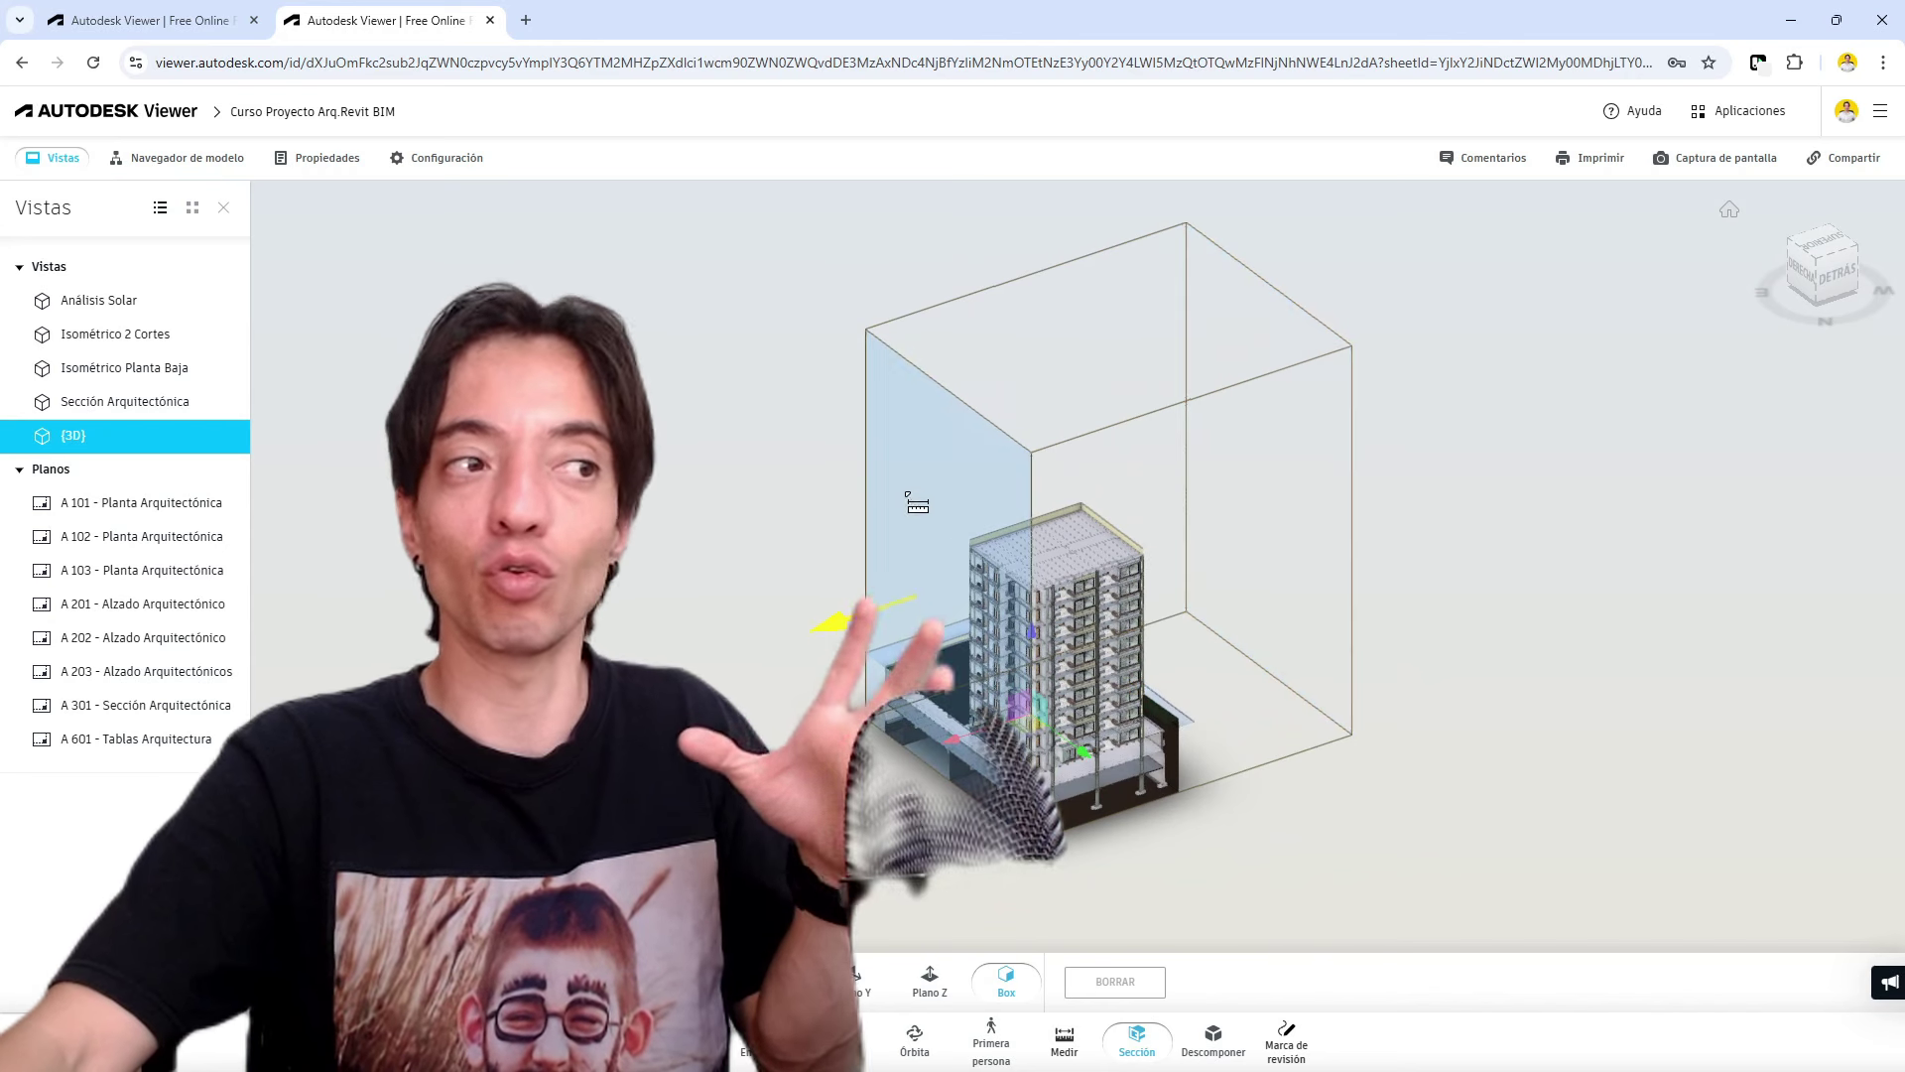
pyautogui.moveTo(844, 635); pyautogui.dragTo(610, 645)
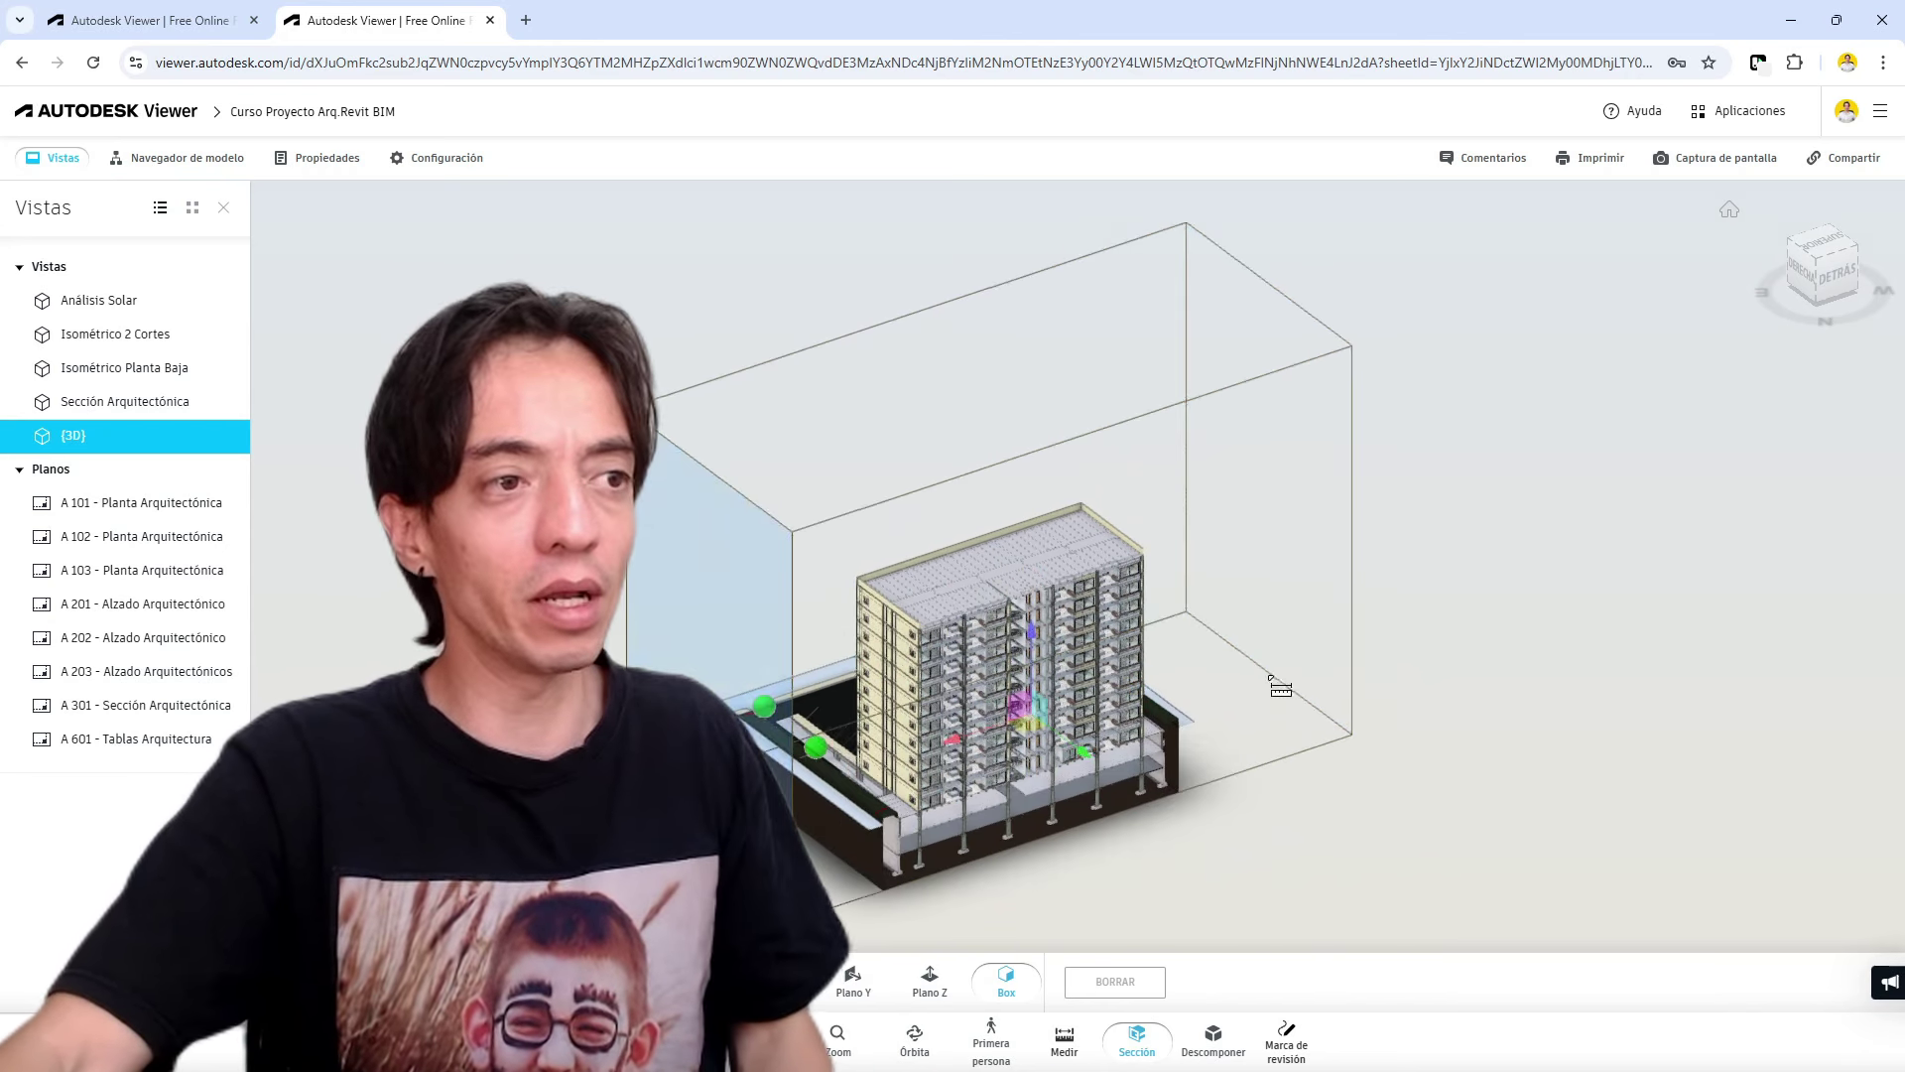
pyautogui.scroll(5, 1243, 718)
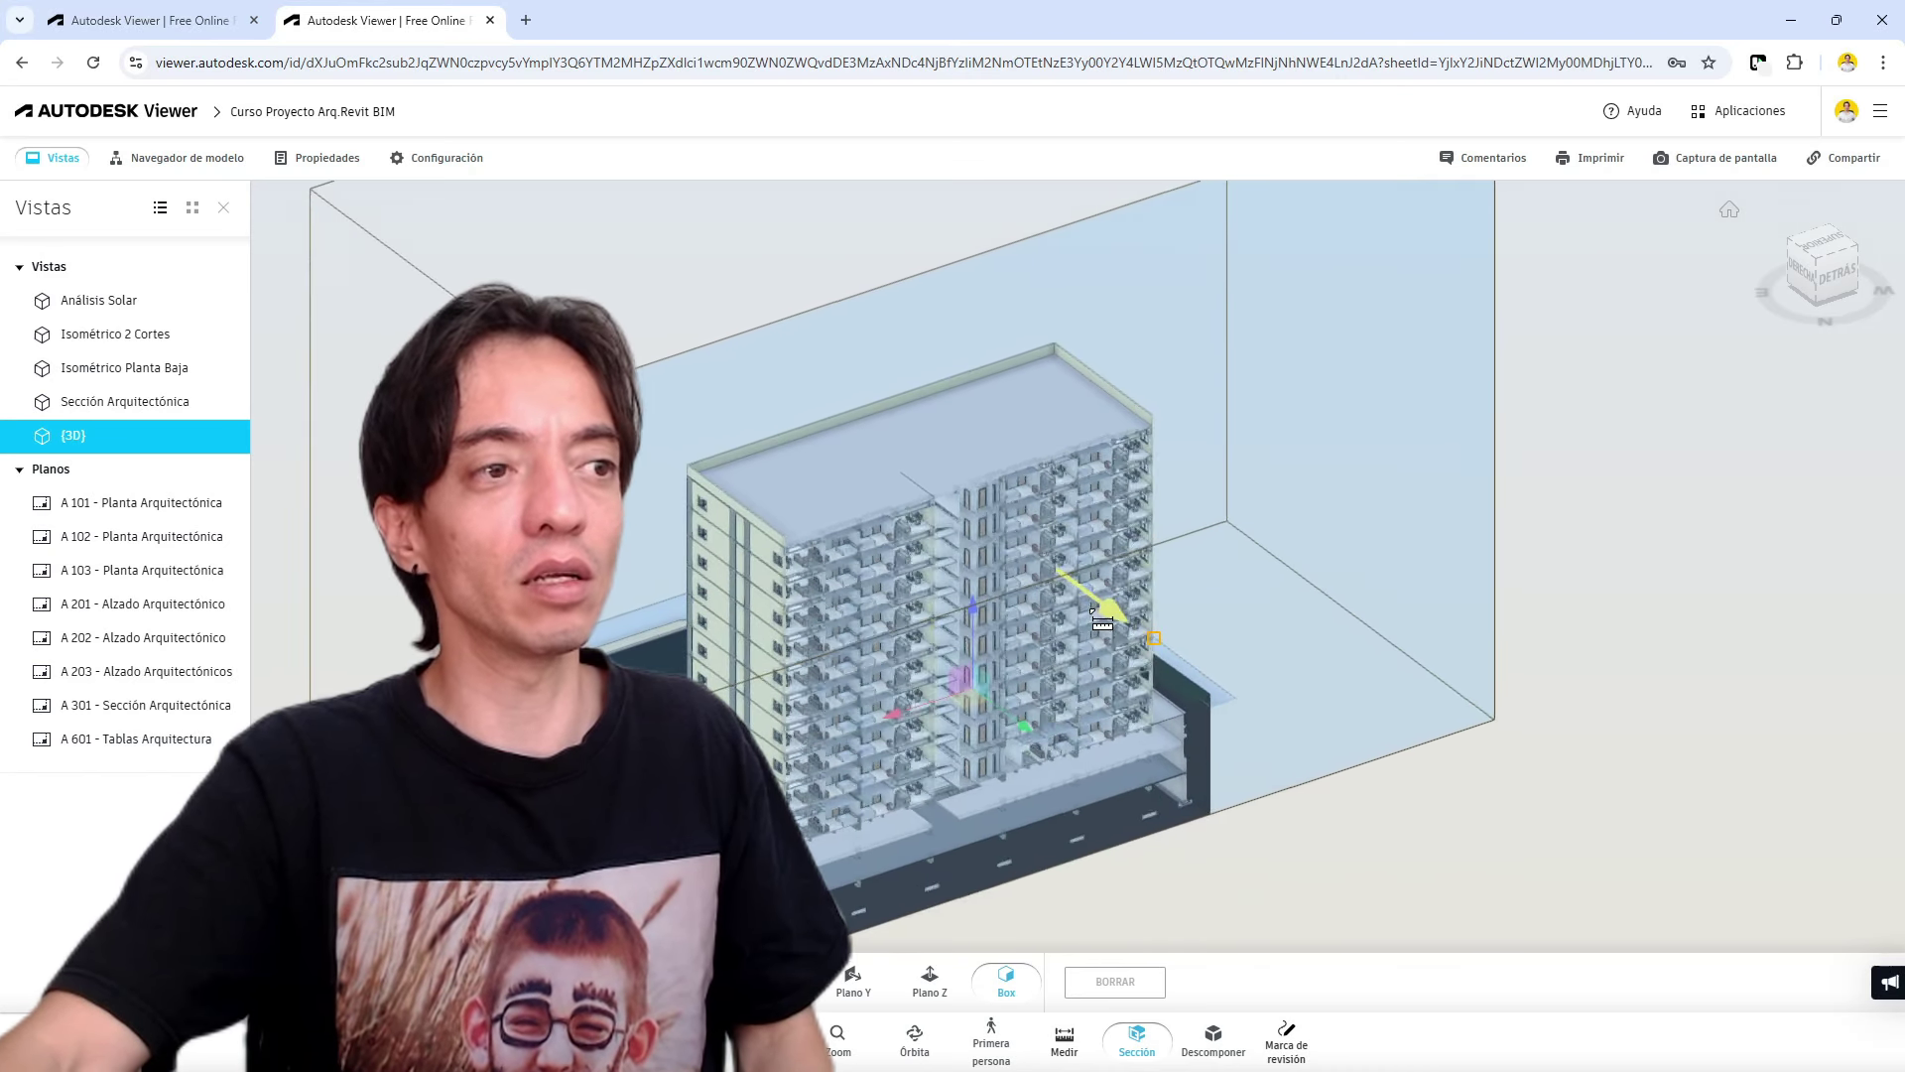
pyautogui.moveTo(1105, 616)
pyautogui.mouseDown()
pyautogui.moveTo(1049, 589)
pyautogui.moveTo(1081, 601)
pyautogui.mouseUp()
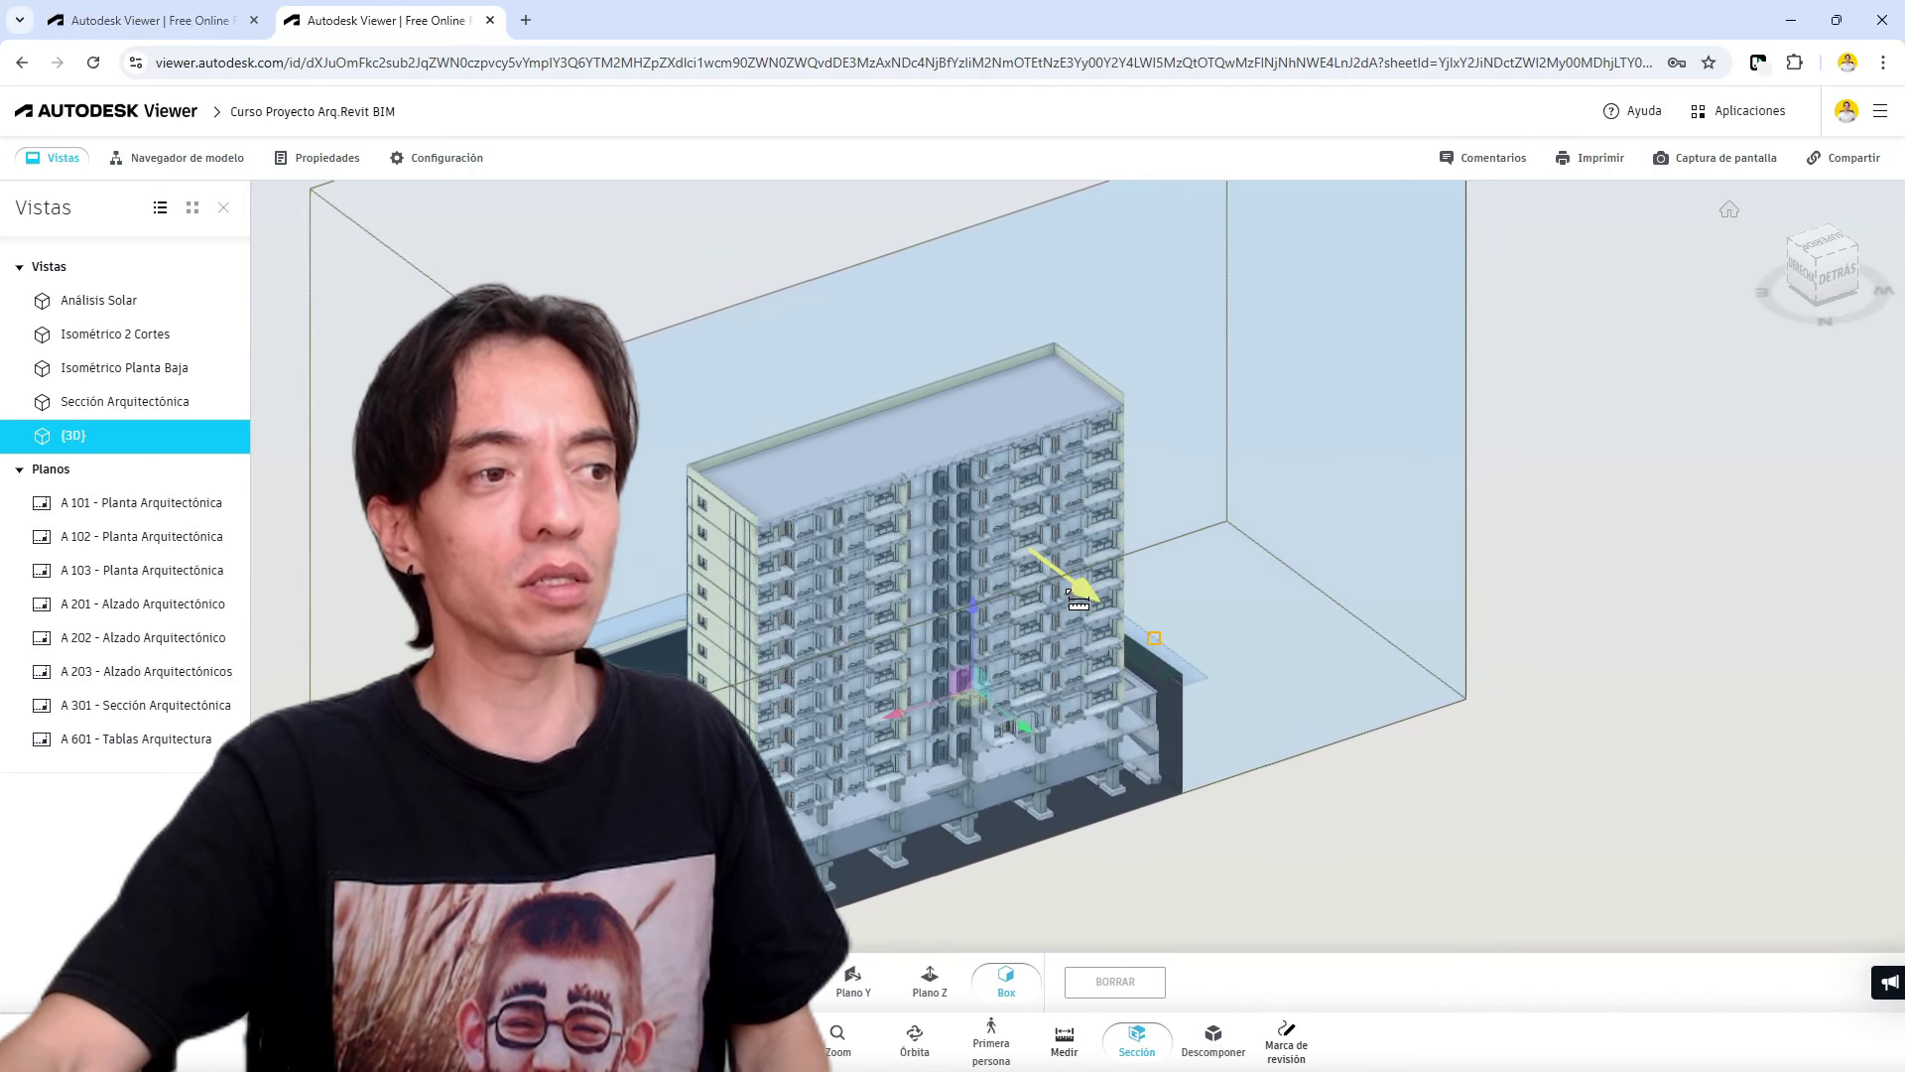
pyautogui.moveTo(1079, 599); pyautogui.dragTo(1344, 764)
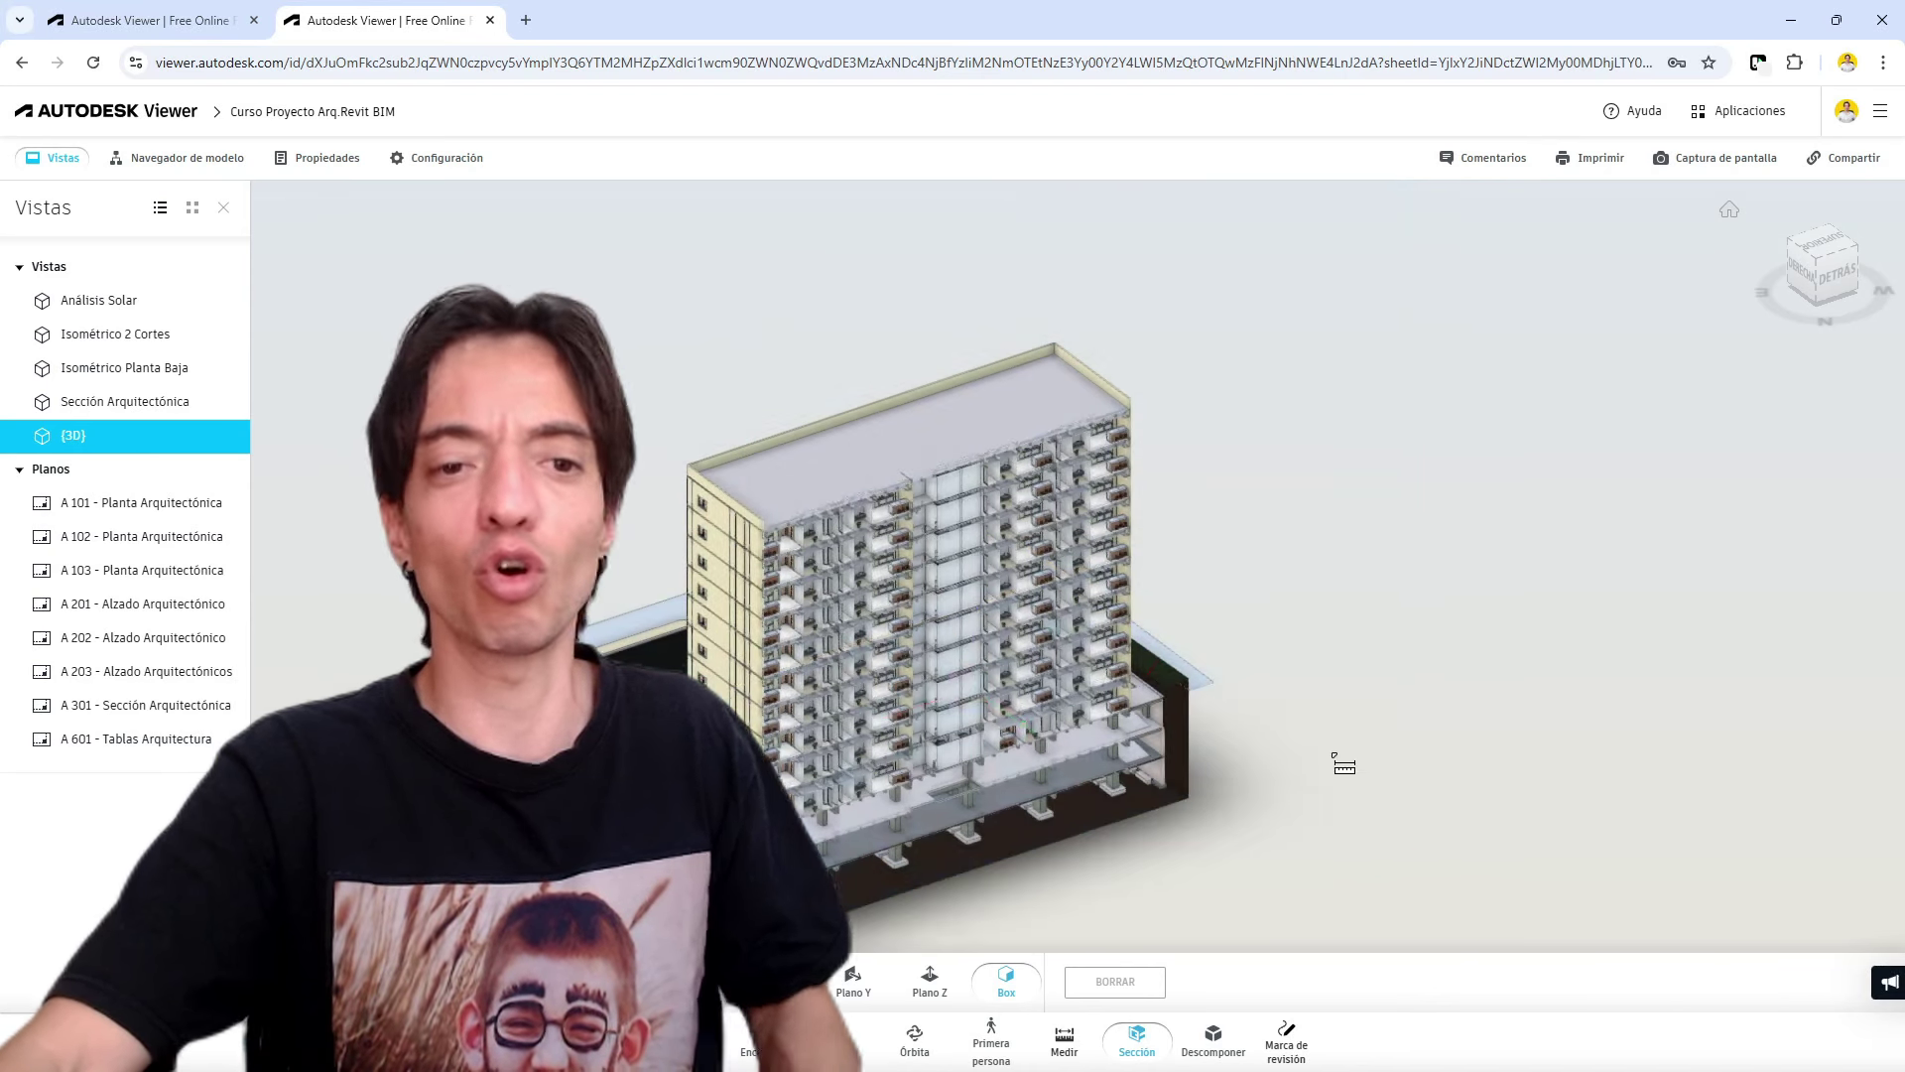
pyautogui.scroll(3, 921, 722)
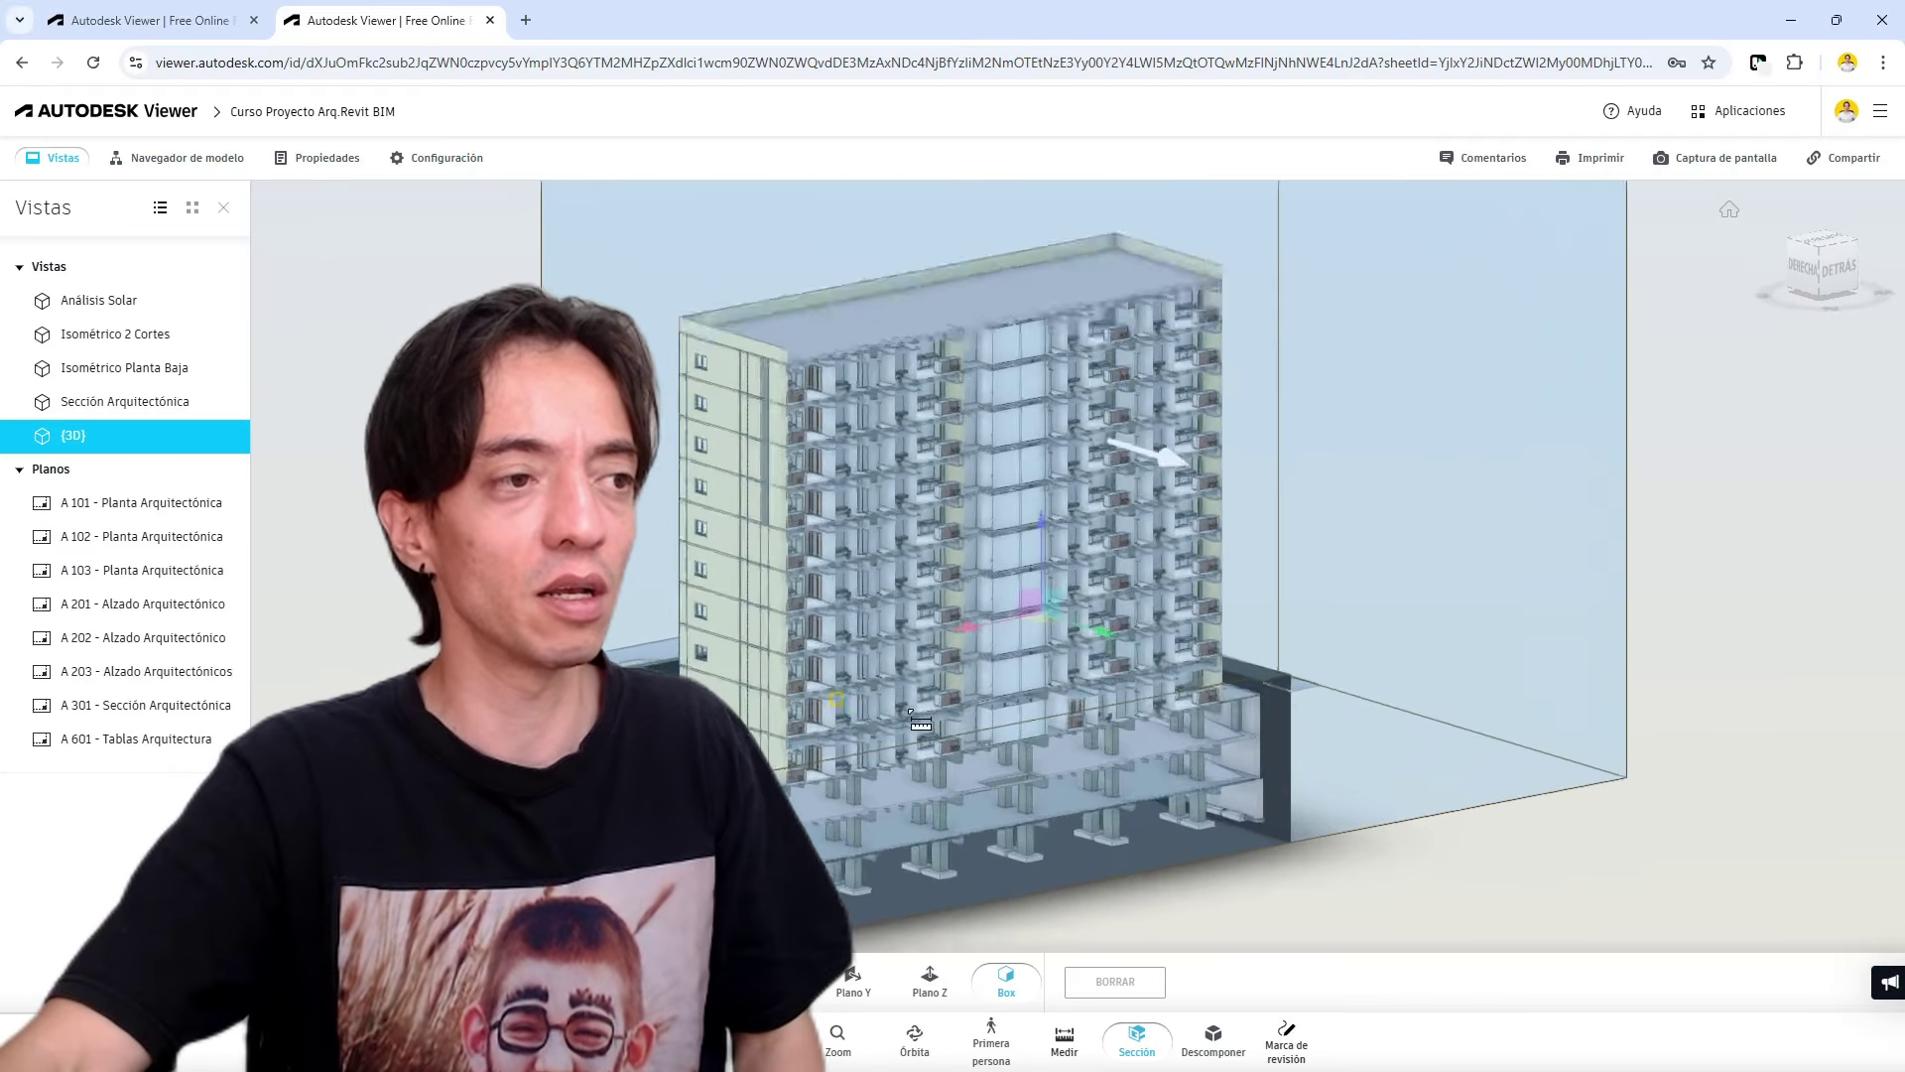
pyautogui.scroll(2, 921, 722)
pyautogui.scroll(2, 928, 711)
pyautogui.scroll(2, 936, 698)
pyautogui.scroll(2, 943, 686)
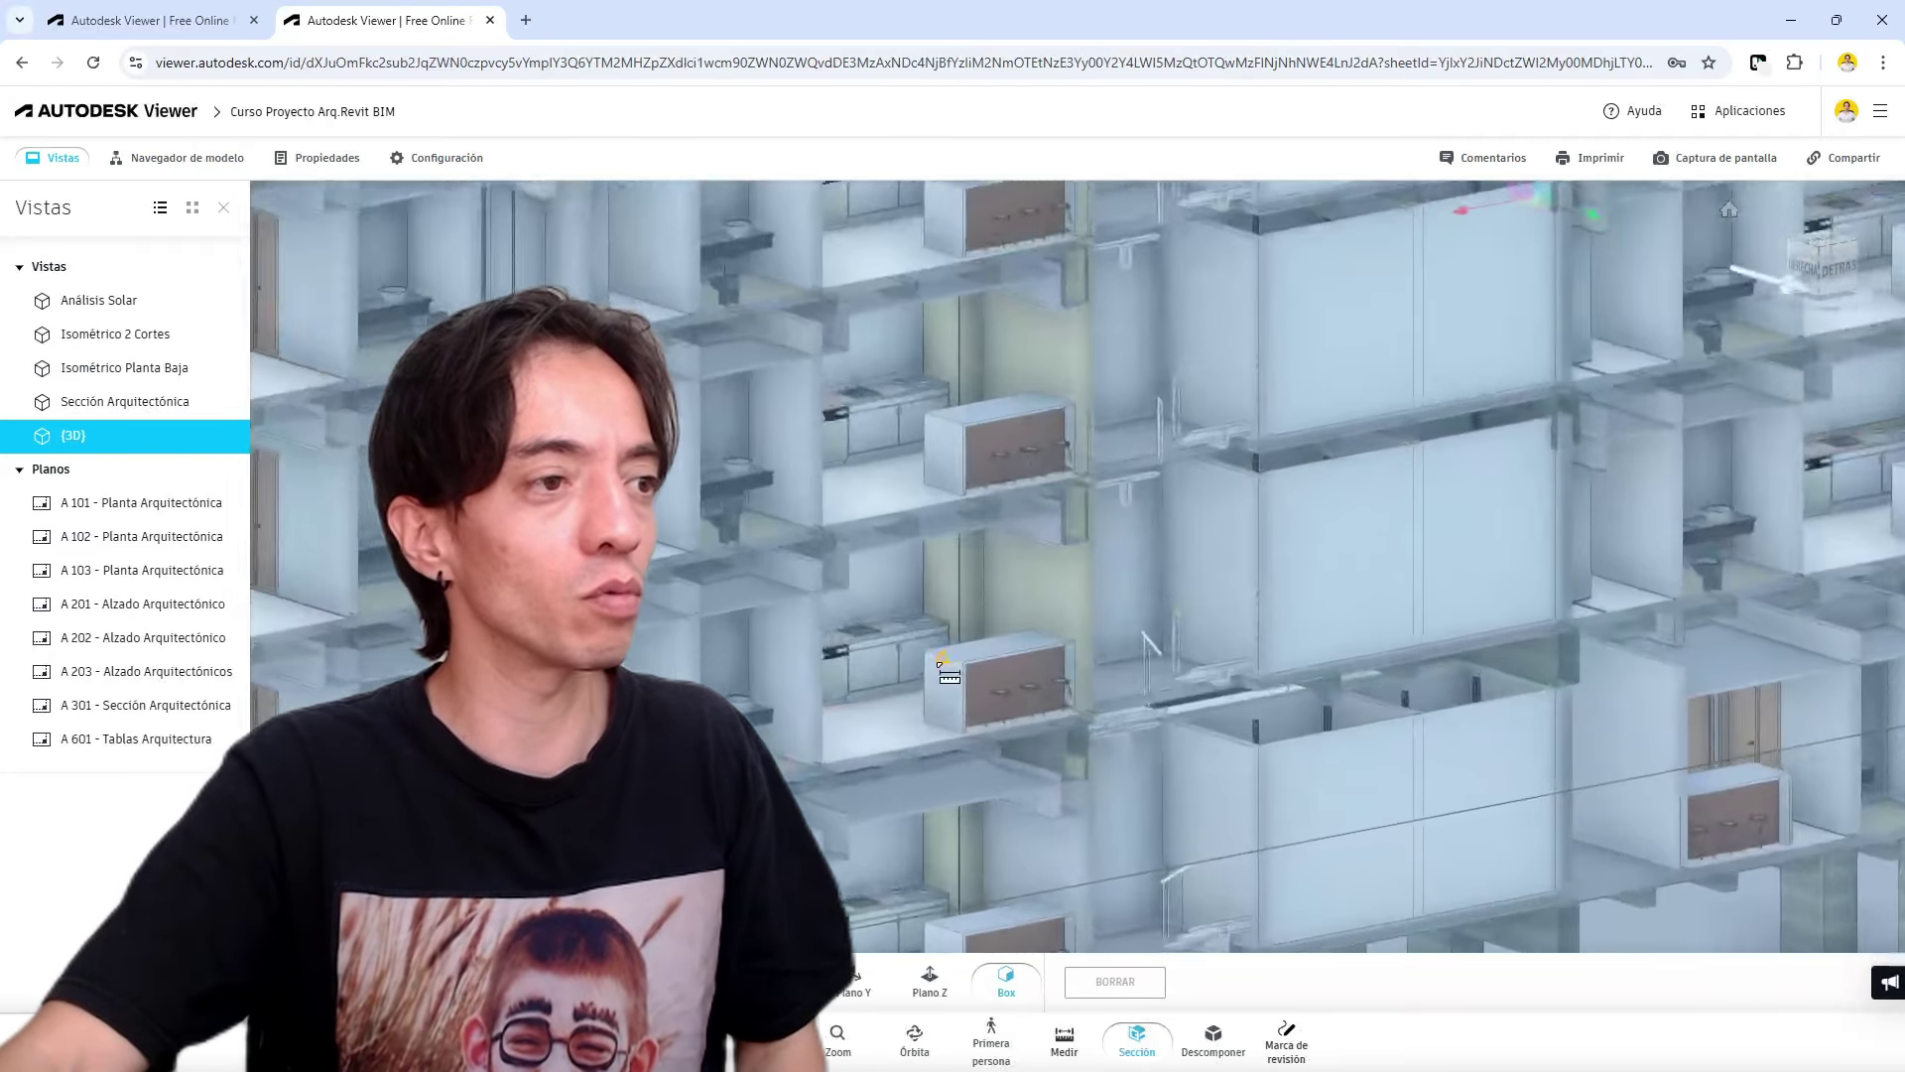
pyautogui.scroll(-2, 941, 661)
pyautogui.scroll(-2, 954, 656)
pyautogui.scroll(-2, 968, 651)
pyautogui.scroll(-2, 981, 646)
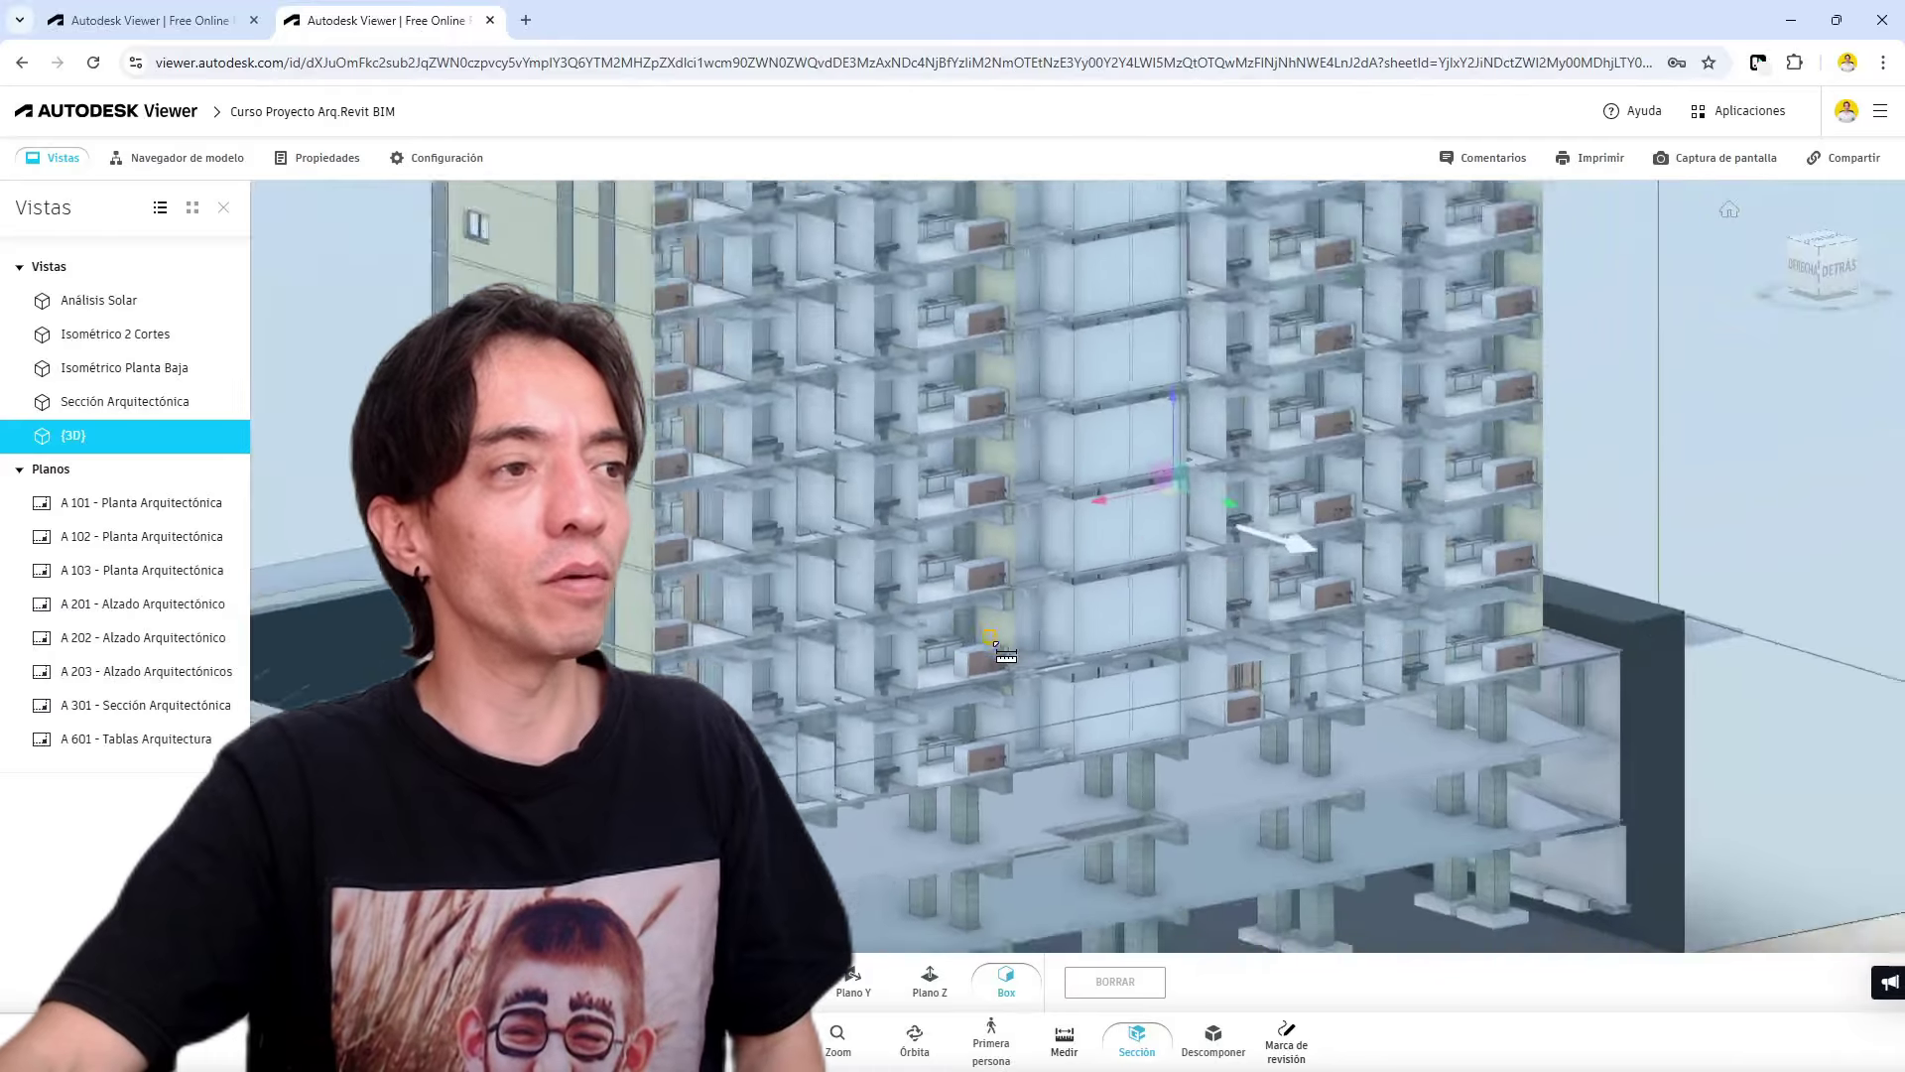
pyautogui.scroll(-3, 995, 645)
pyautogui.scroll(-3, 995, 645)
pyautogui.moveTo(1002, 595)
pyautogui.mouseDown()
pyautogui.moveTo(1240, 678)
pyautogui.moveTo(1353, 630)
pyautogui.mouseUp()
pyautogui.scroll(-3, 1484, 735)
pyautogui.scroll(2, 1325, 518)
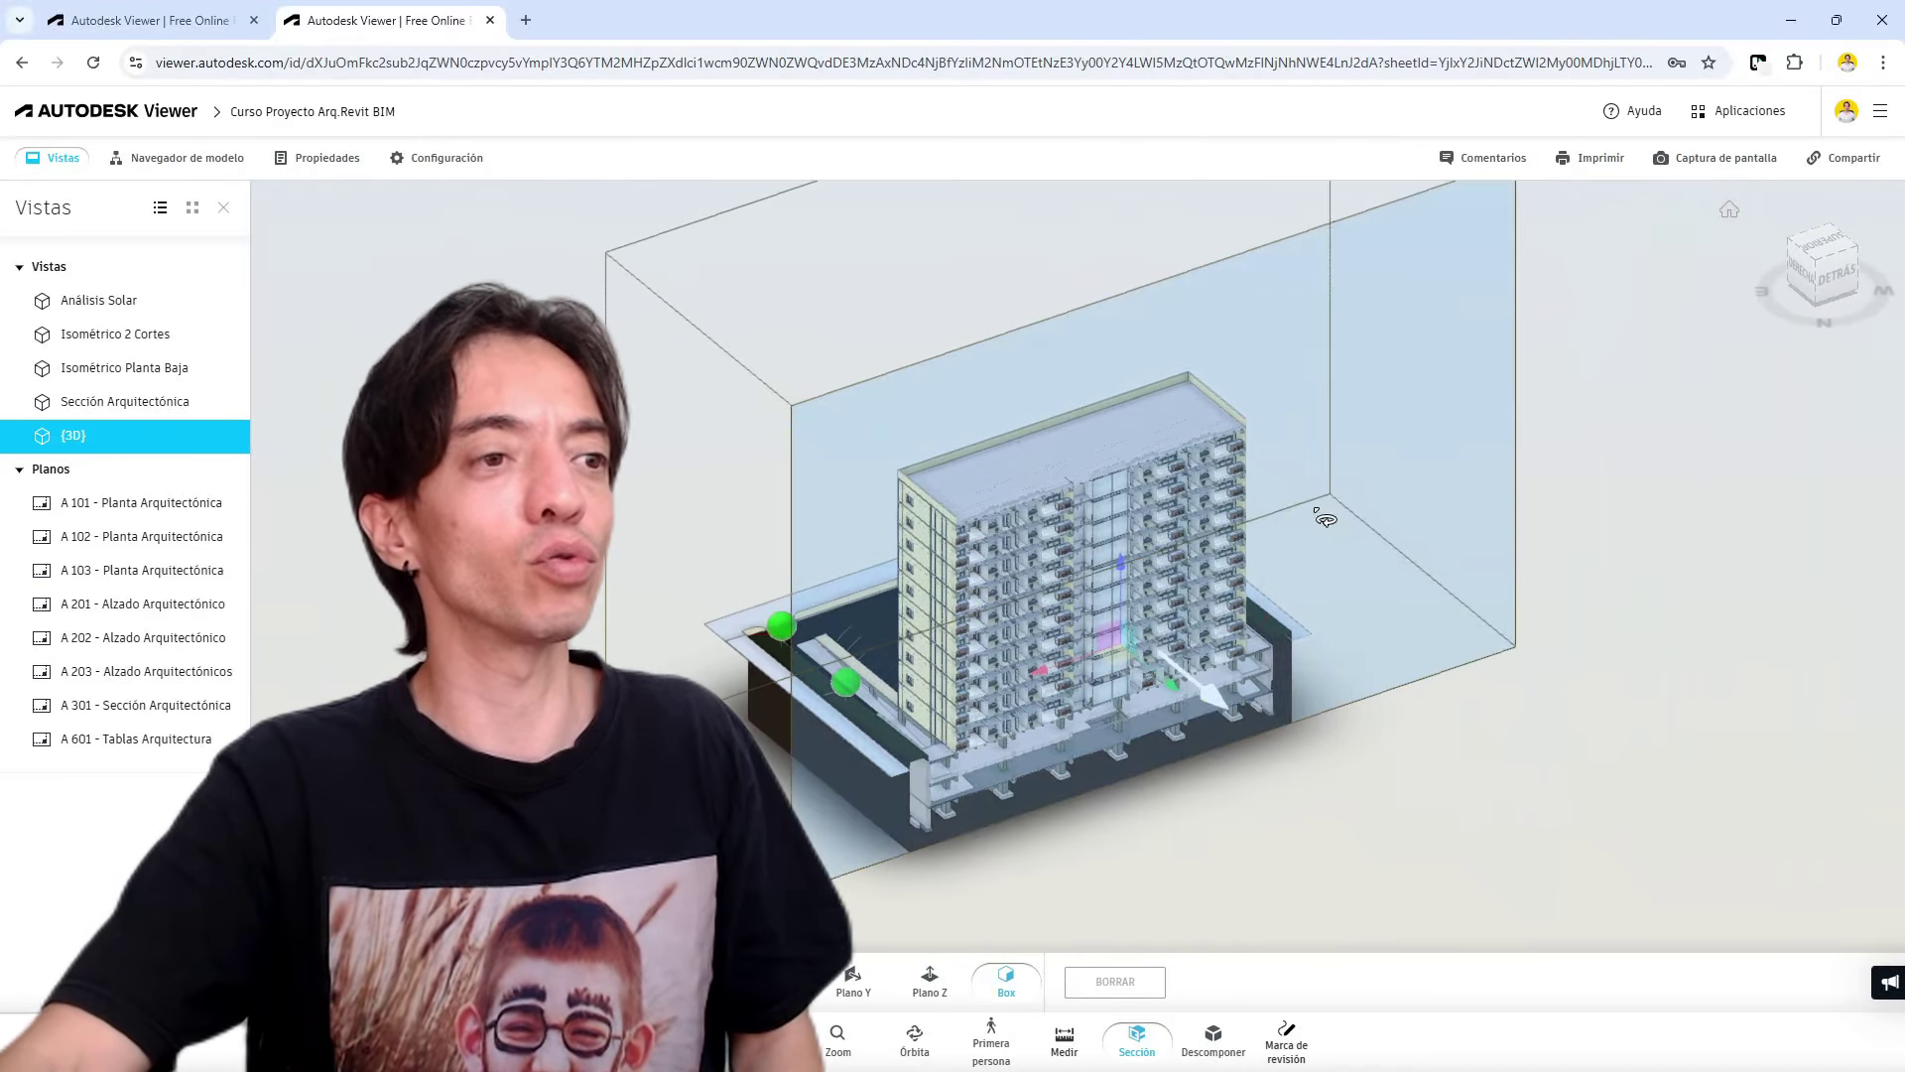
pyautogui.scroll(1, 1343, 589)
pyautogui.moveTo(1223, 707); pyautogui.dragTo(1037, 333)
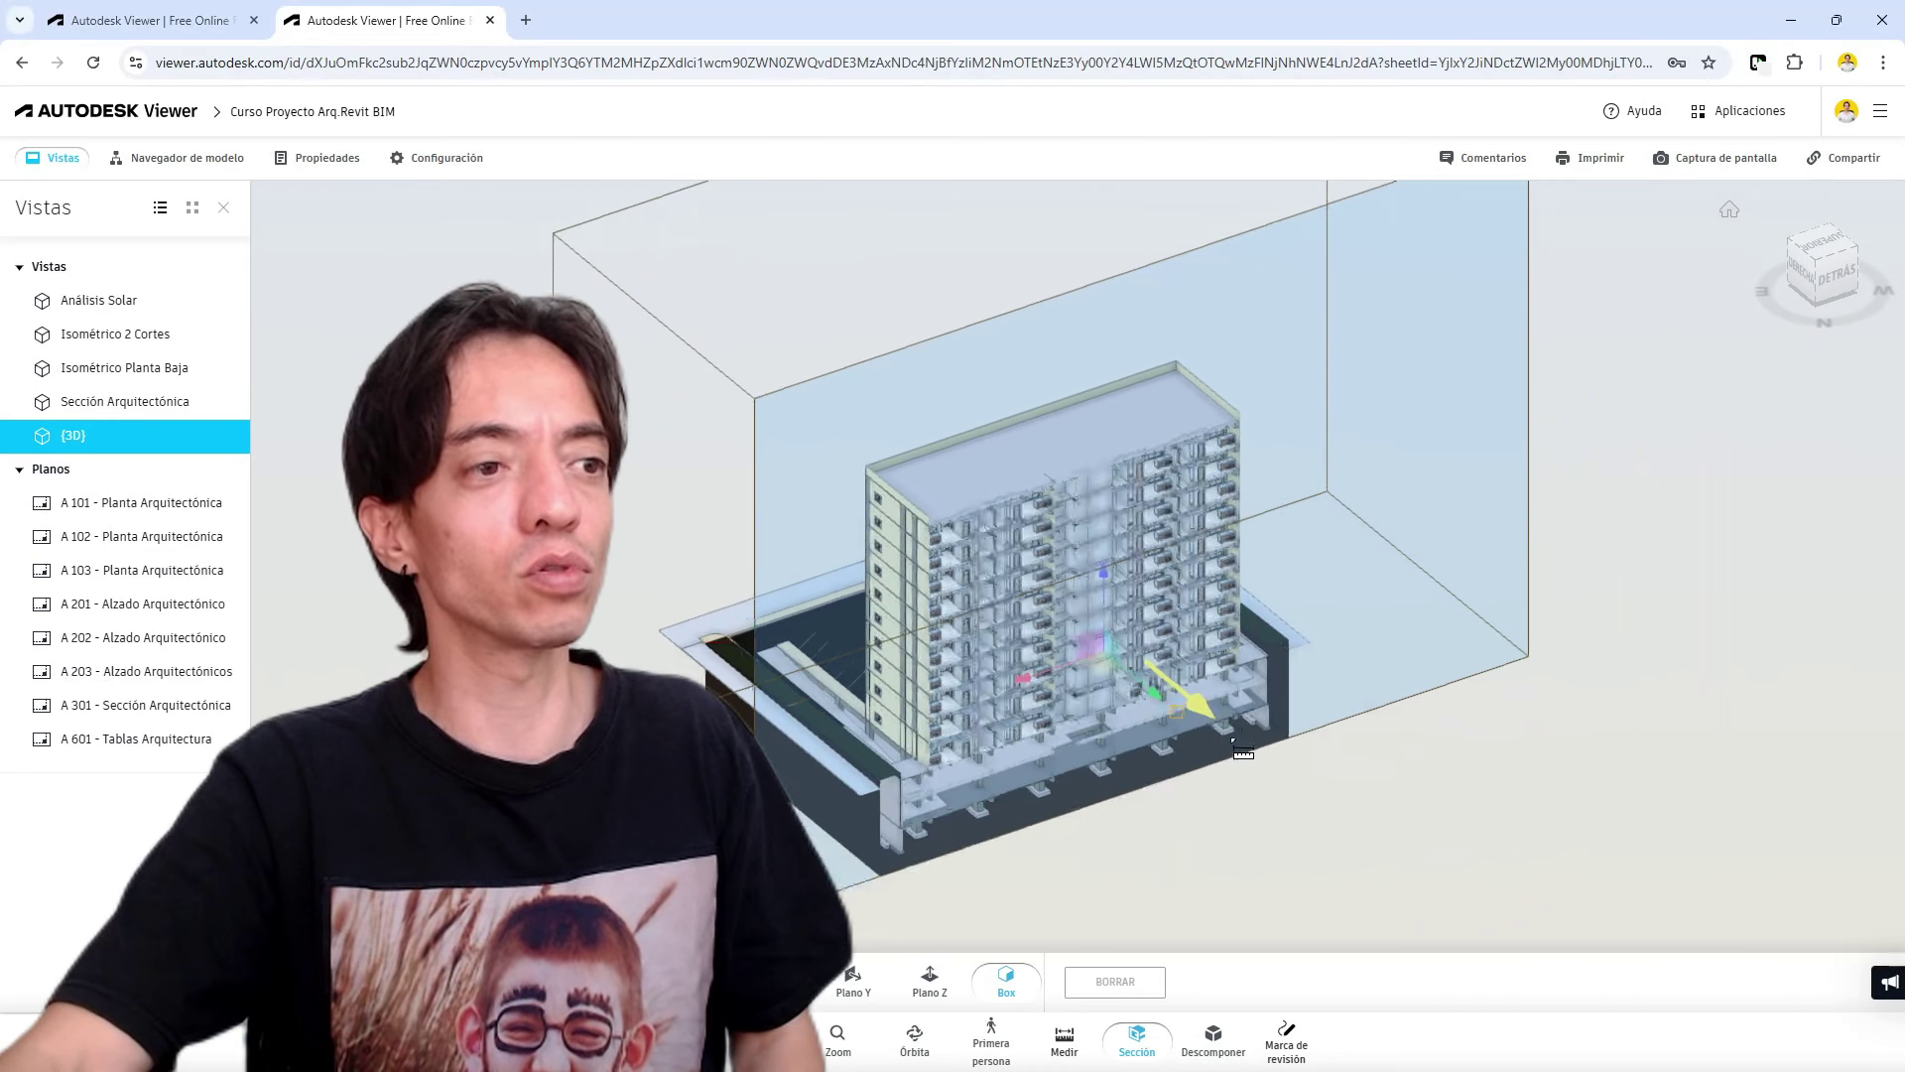
pyautogui.scroll(-3, 1037, 332)
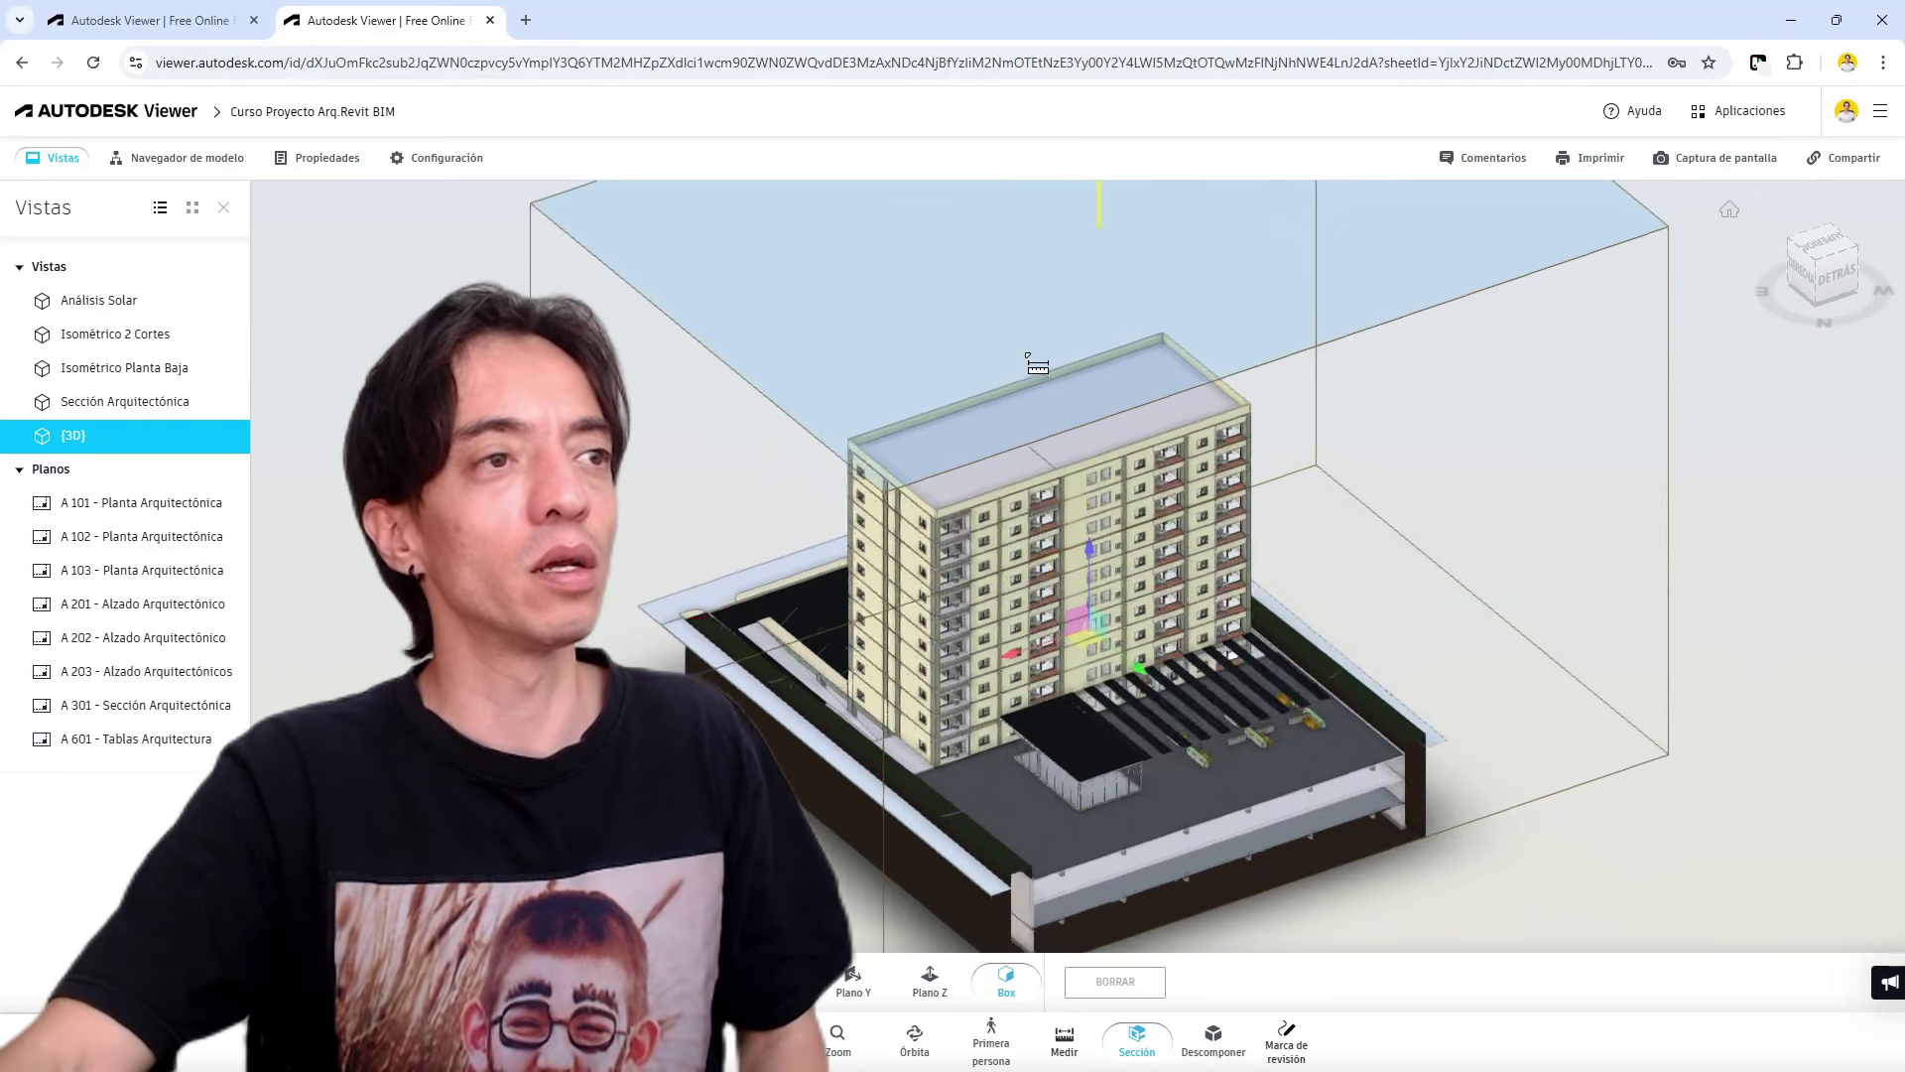
pyautogui.moveTo(1091, 217); pyautogui.dragTo(1091, 491)
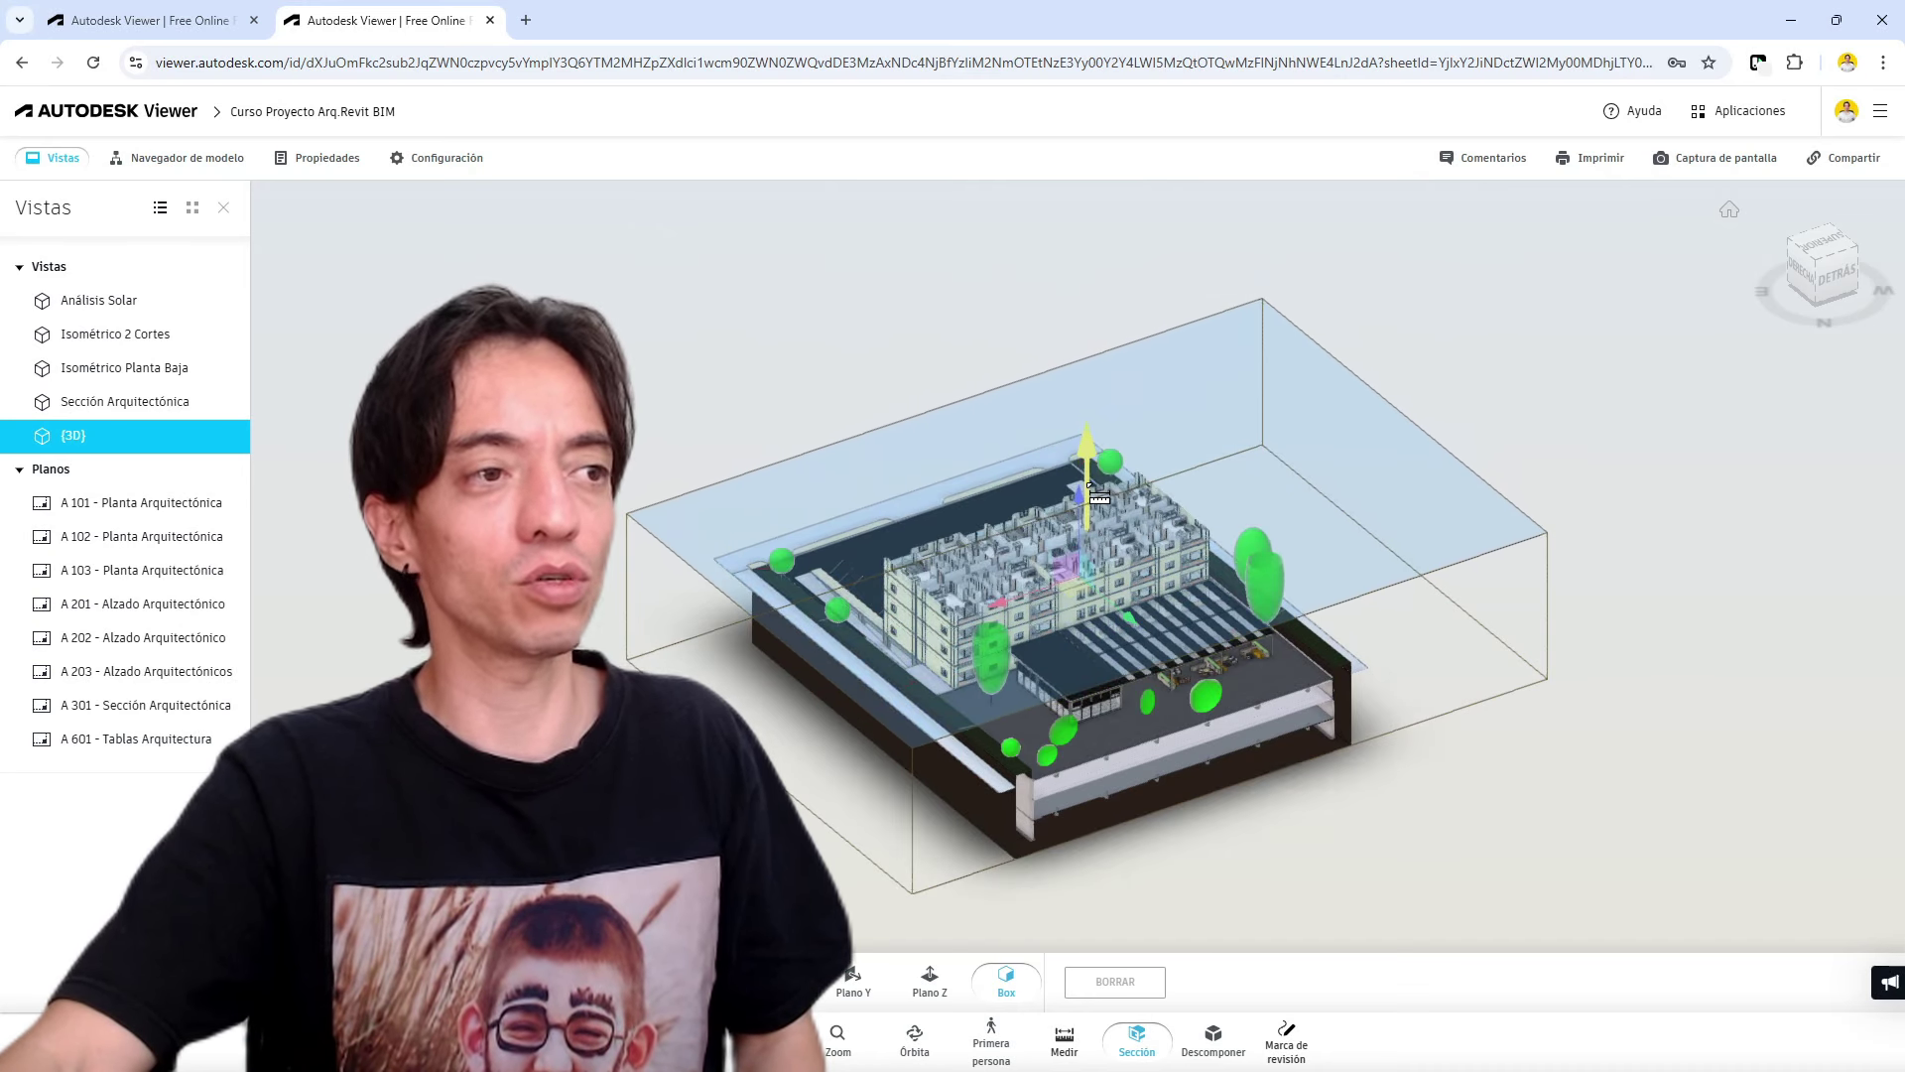
pyautogui.scroll(2, 1098, 493)
pyautogui.scroll(5, 1111, 536)
pyautogui.scroll(3, 1131, 595)
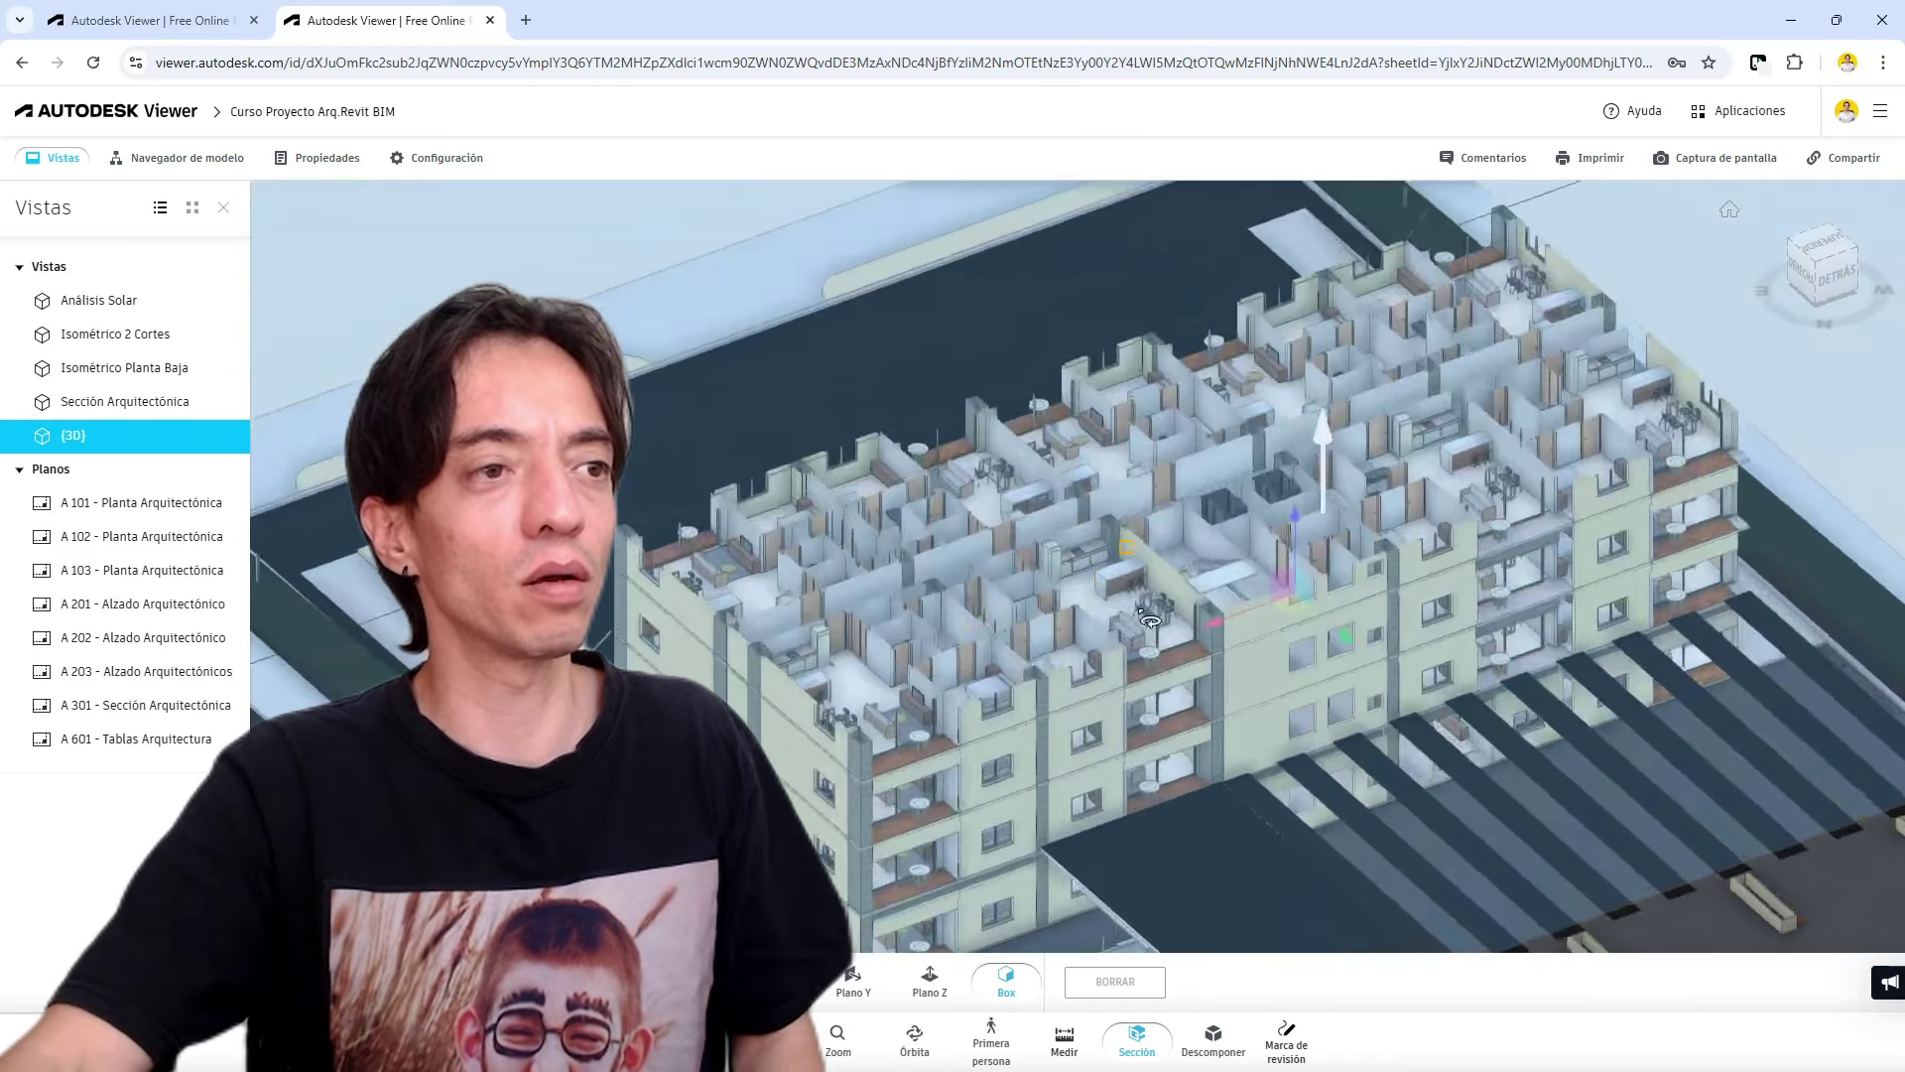
pyautogui.scroll(2, 1154, 643)
pyautogui.scroll(-3, 1154, 643)
pyautogui.scroll(-2, 1141, 643)
pyautogui.scroll(4, 1121, 644)
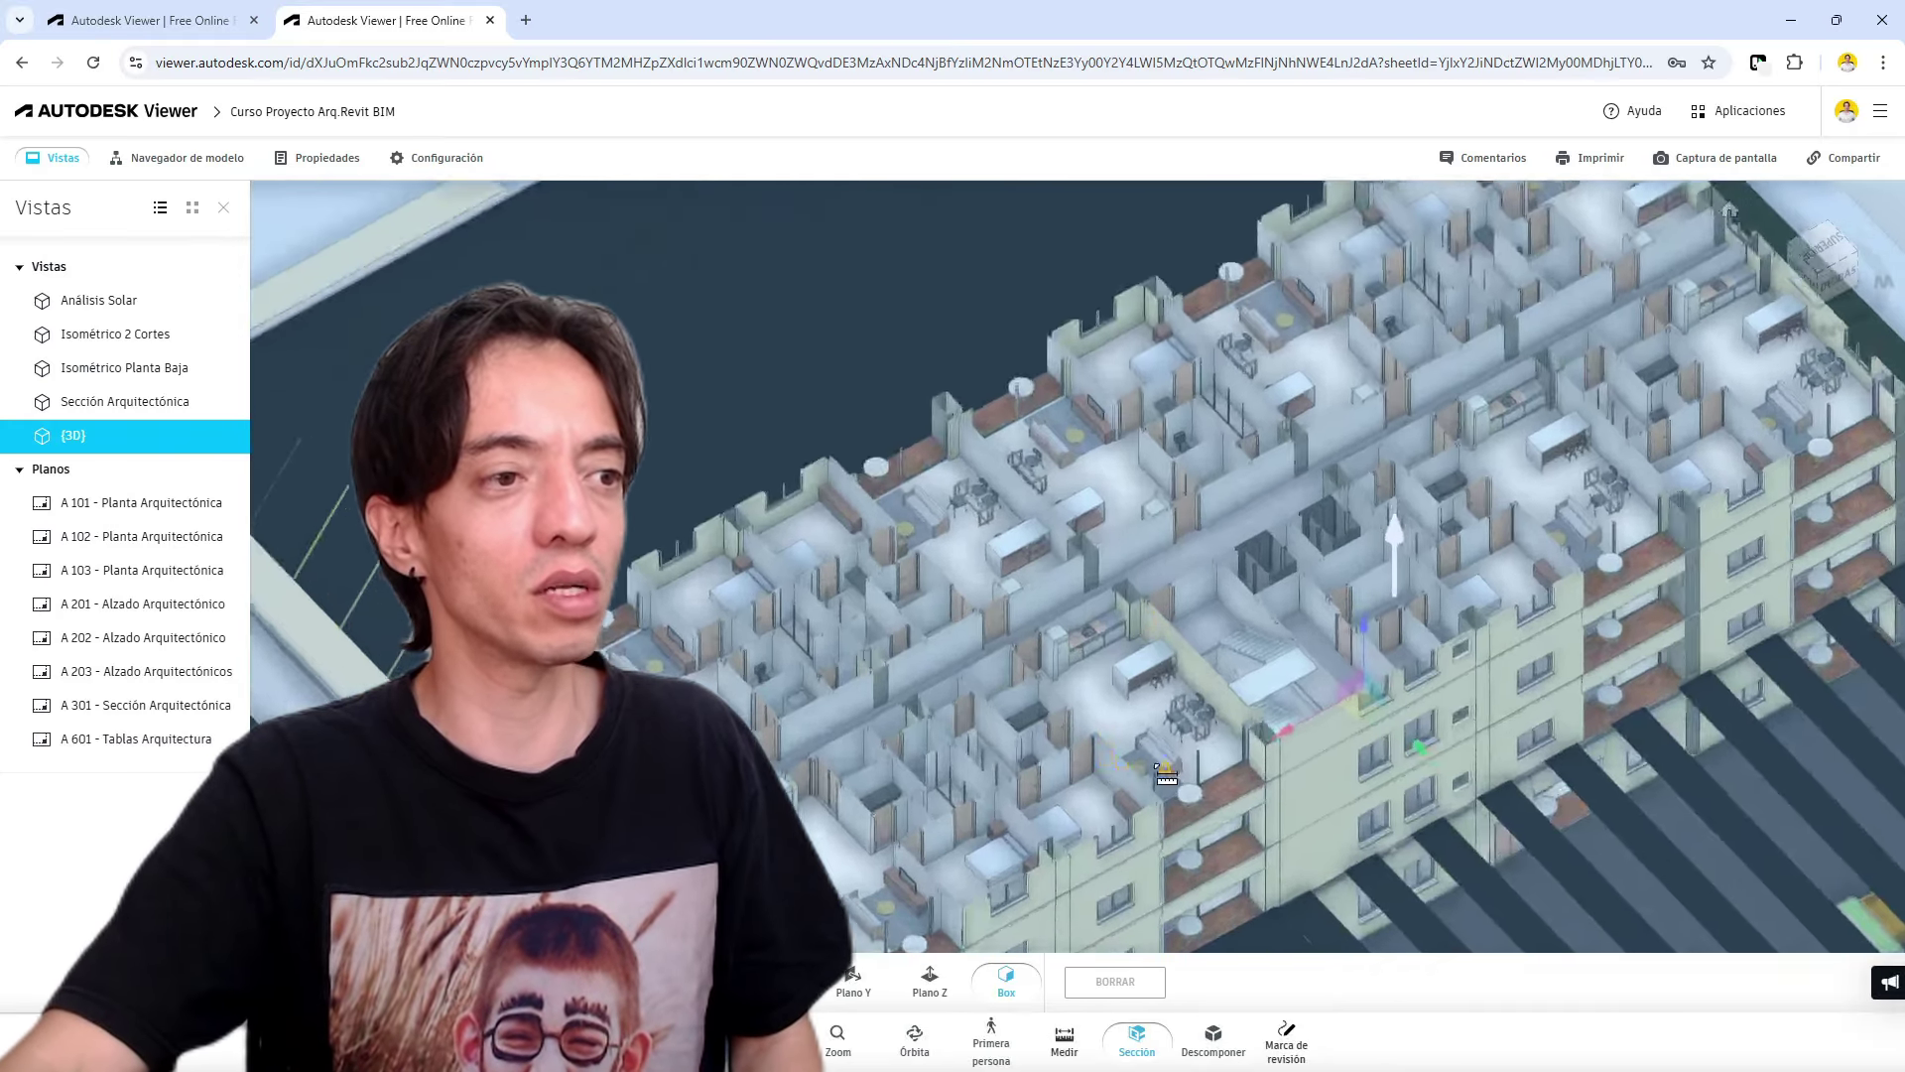
pyautogui.scroll(5, 1103, 645)
pyautogui.scroll(-10, 1103, 645)
pyautogui.scroll(-3, 1191, 650)
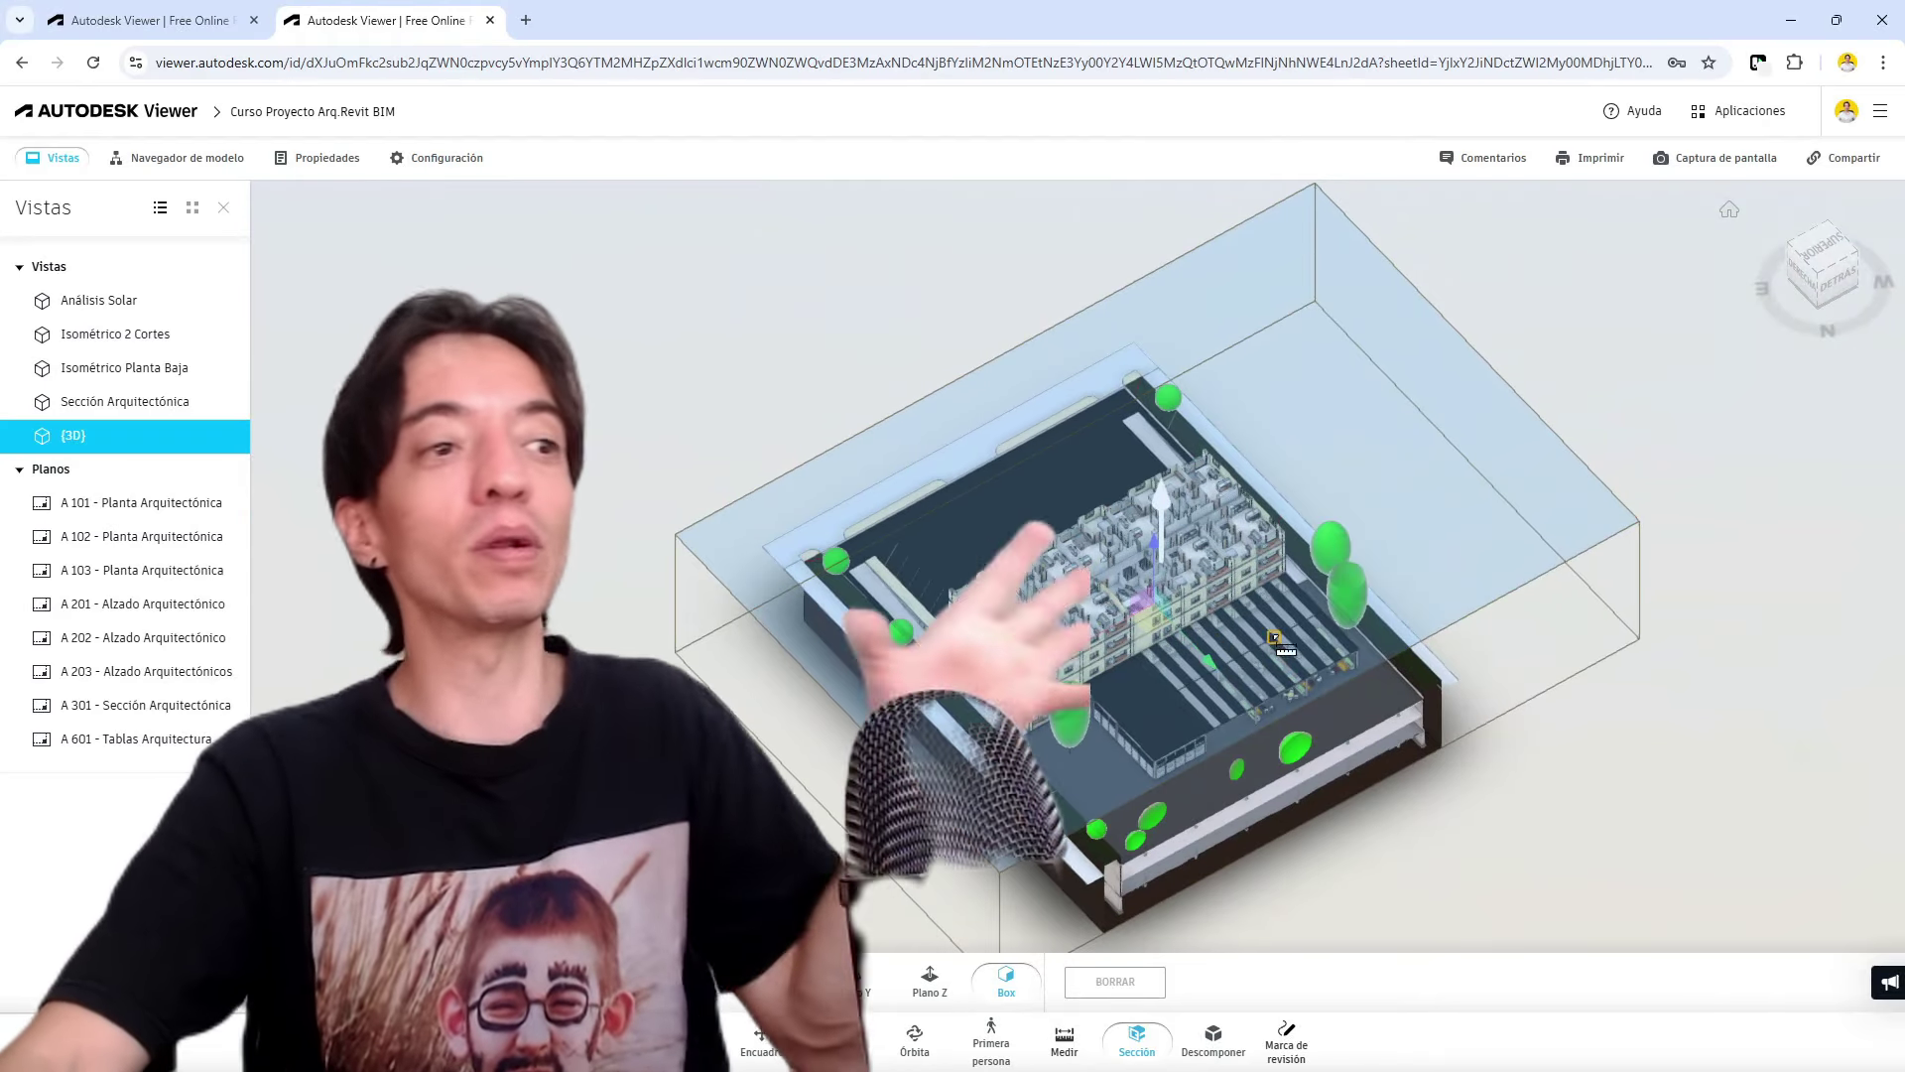
# Deselect the section box so its outline and handles disappear.
pyautogui.click(761, 354)
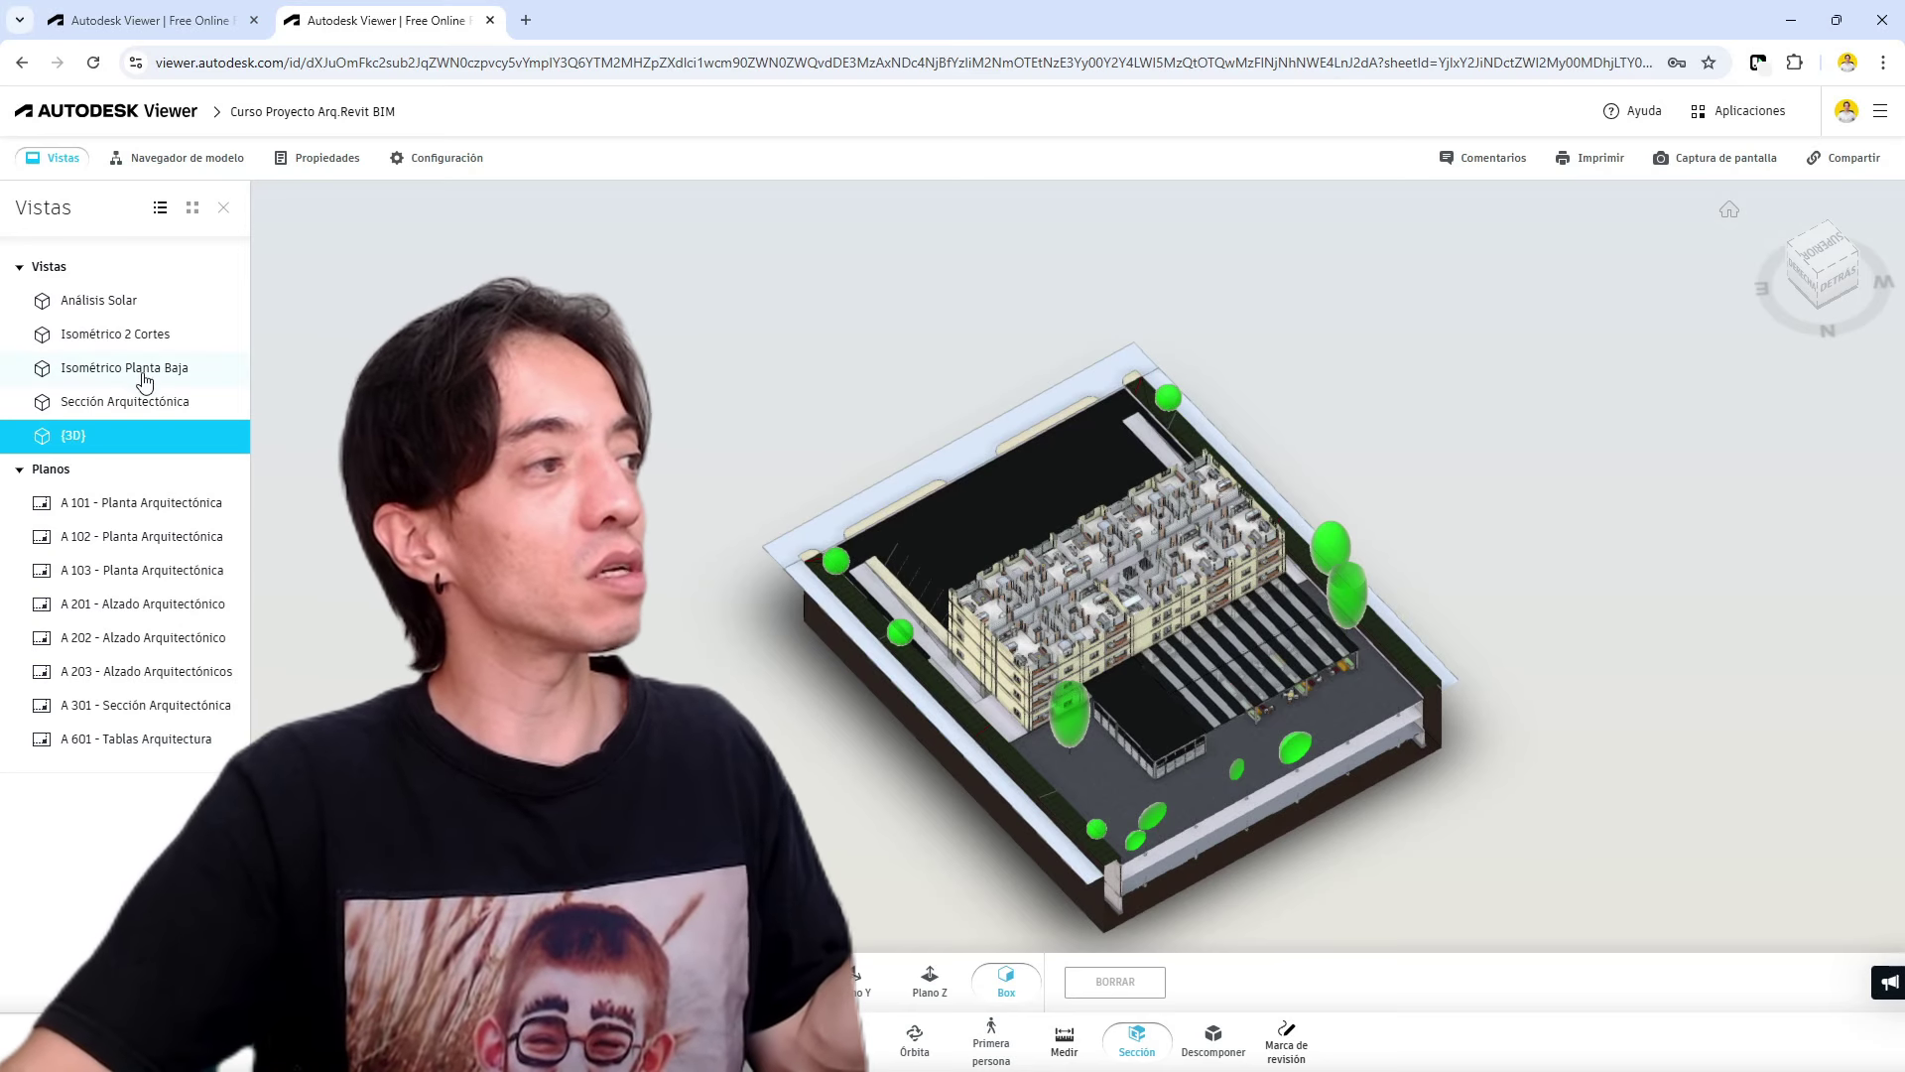
# Show the Isométrico 2 Cortes saved view, then orbit and zoom around the two-cut tower.
pyautogui.click(102, 339)
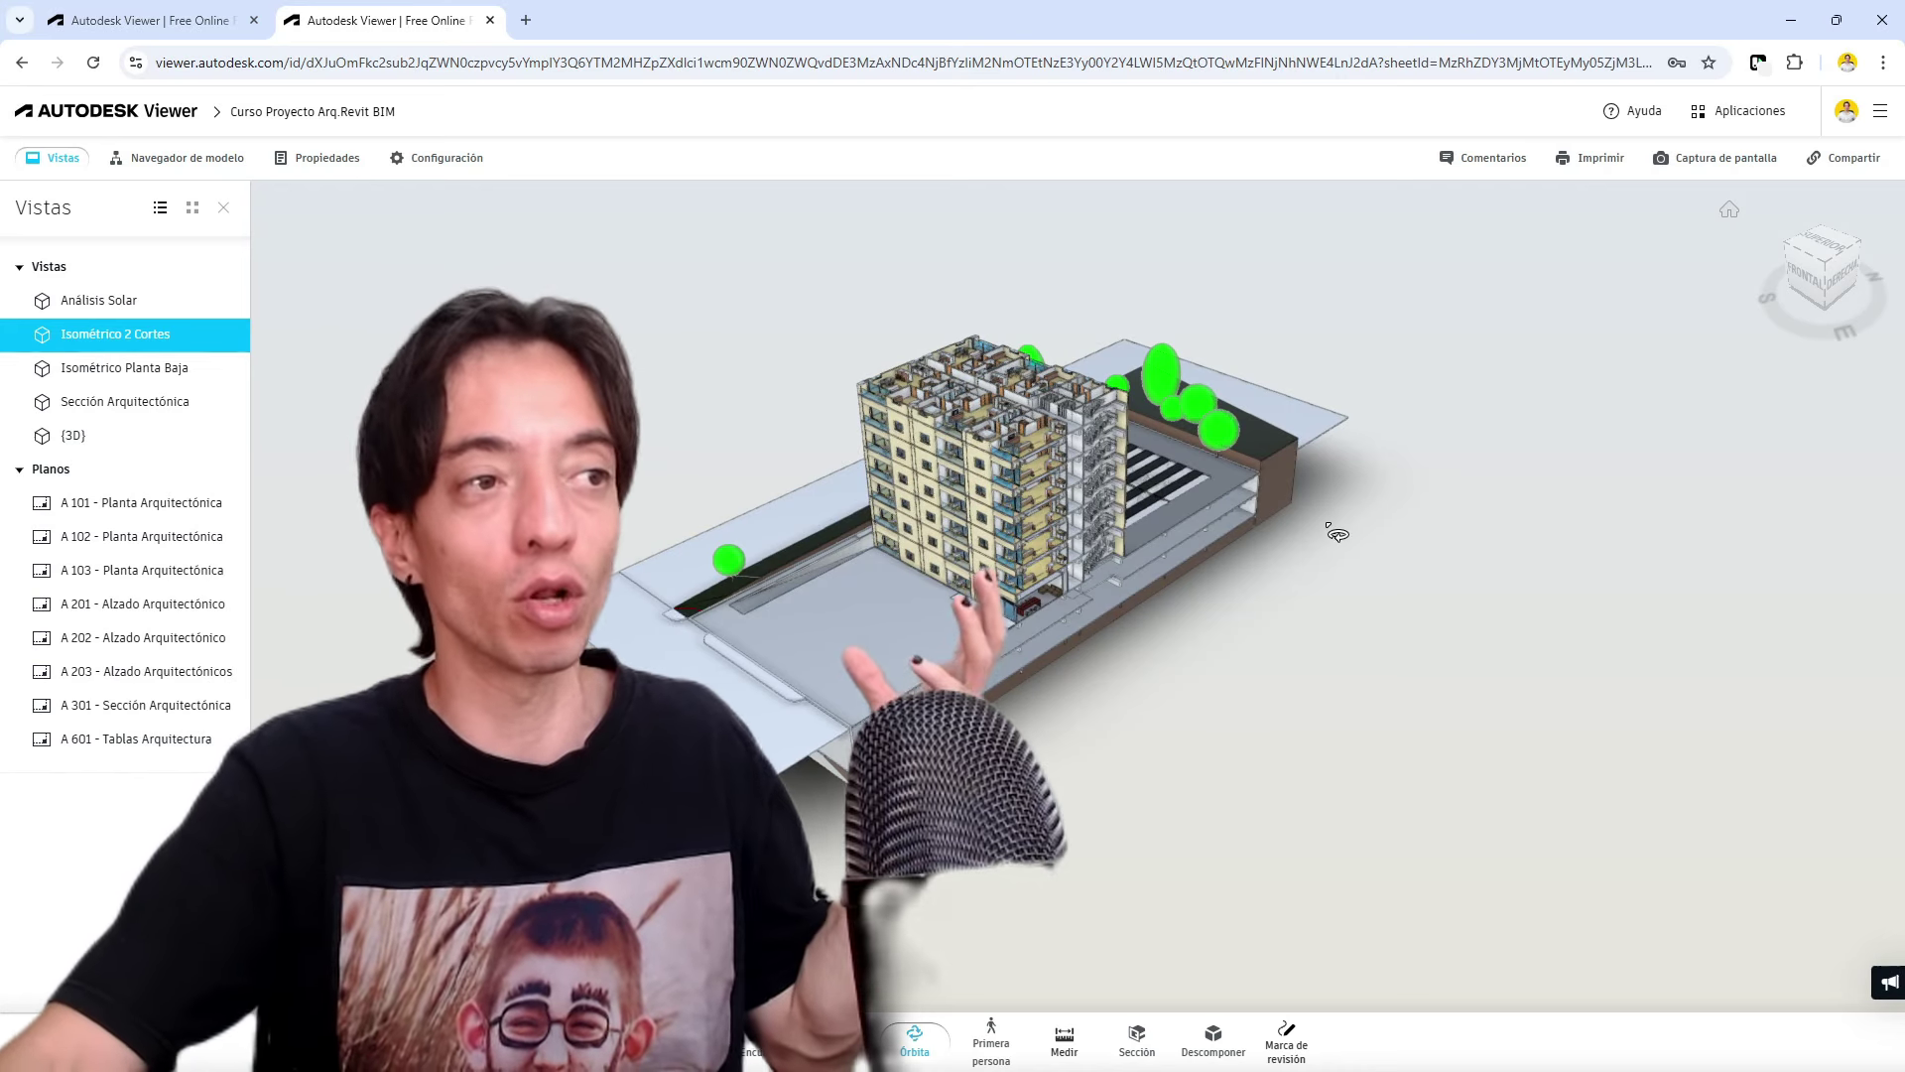
pyautogui.moveTo(1369, 555)
pyautogui.mouseDown()
pyautogui.moveTo(1426, 523)
pyautogui.moveTo(1326, 537)
pyautogui.mouseUp()
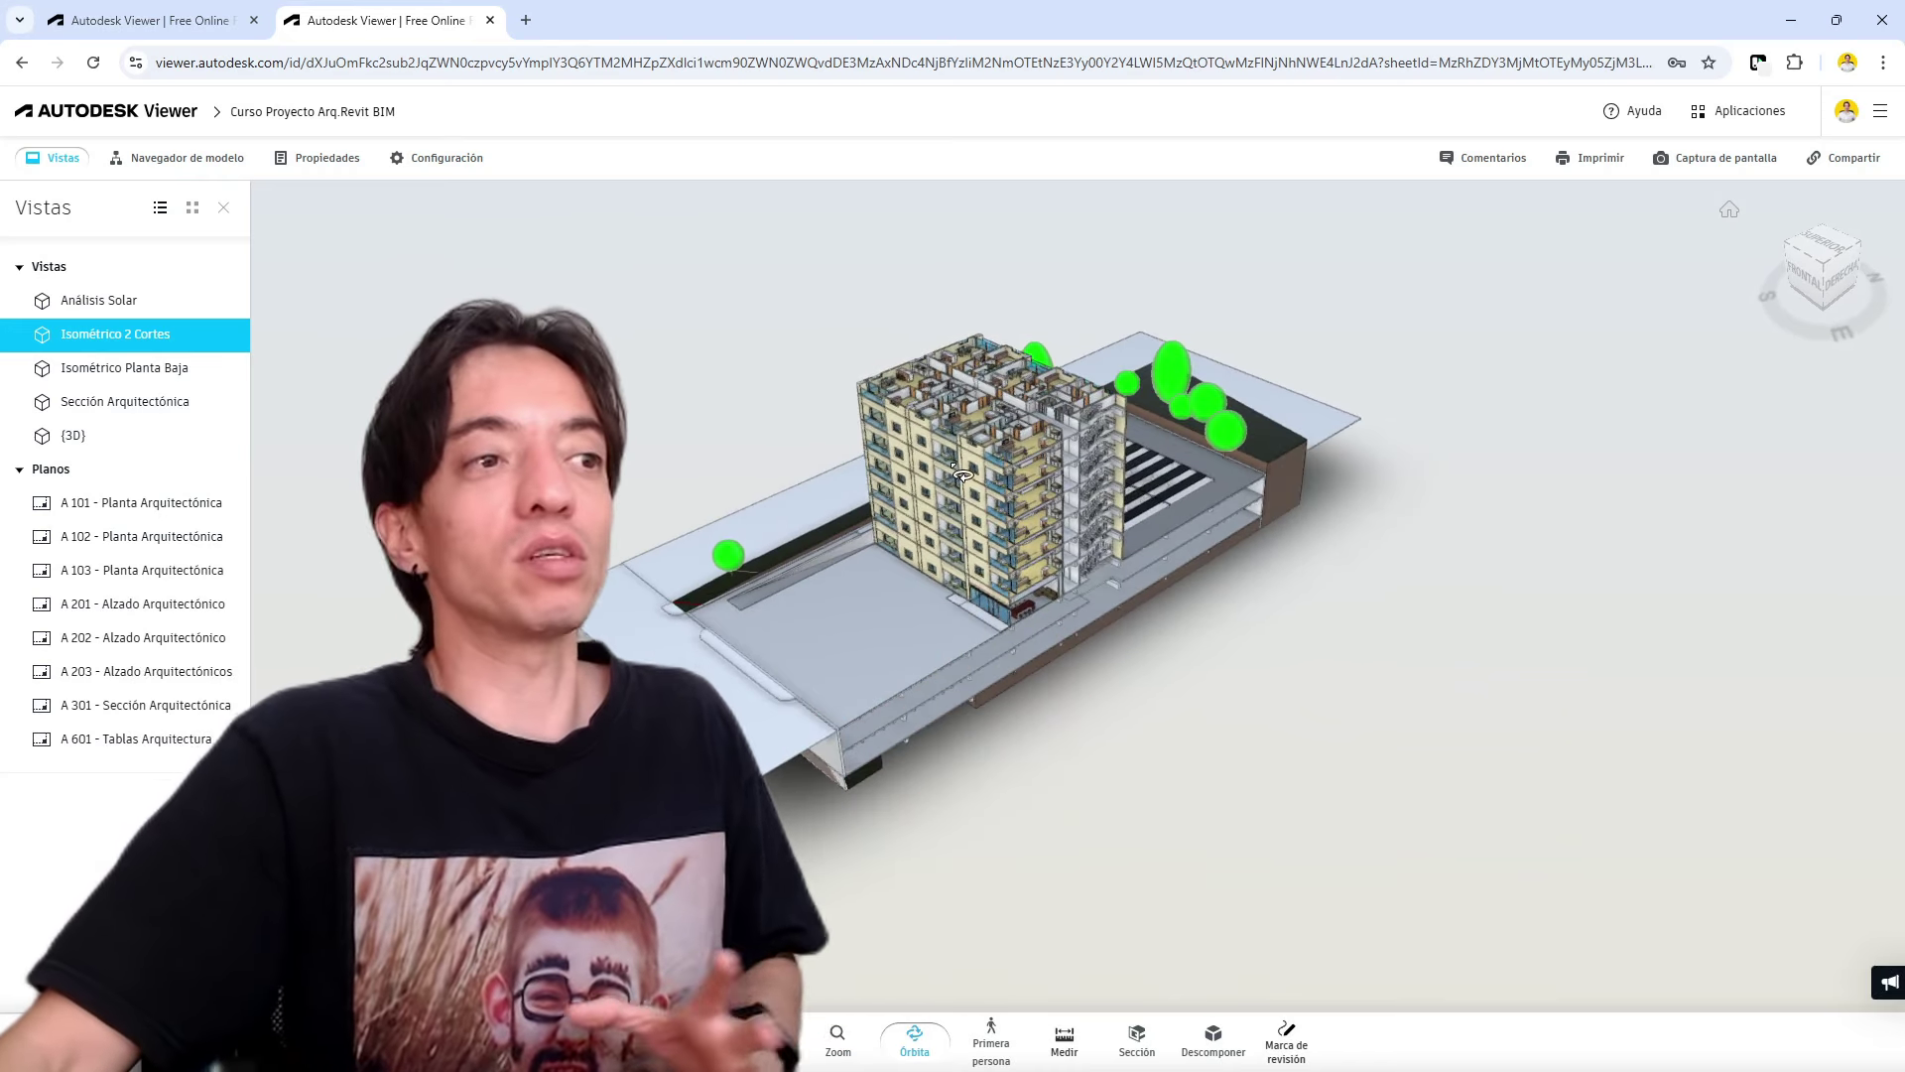
pyautogui.scroll(2, 820, 463)
pyautogui.scroll(2, 819, 463)
pyautogui.scroll(-2, 819, 462)
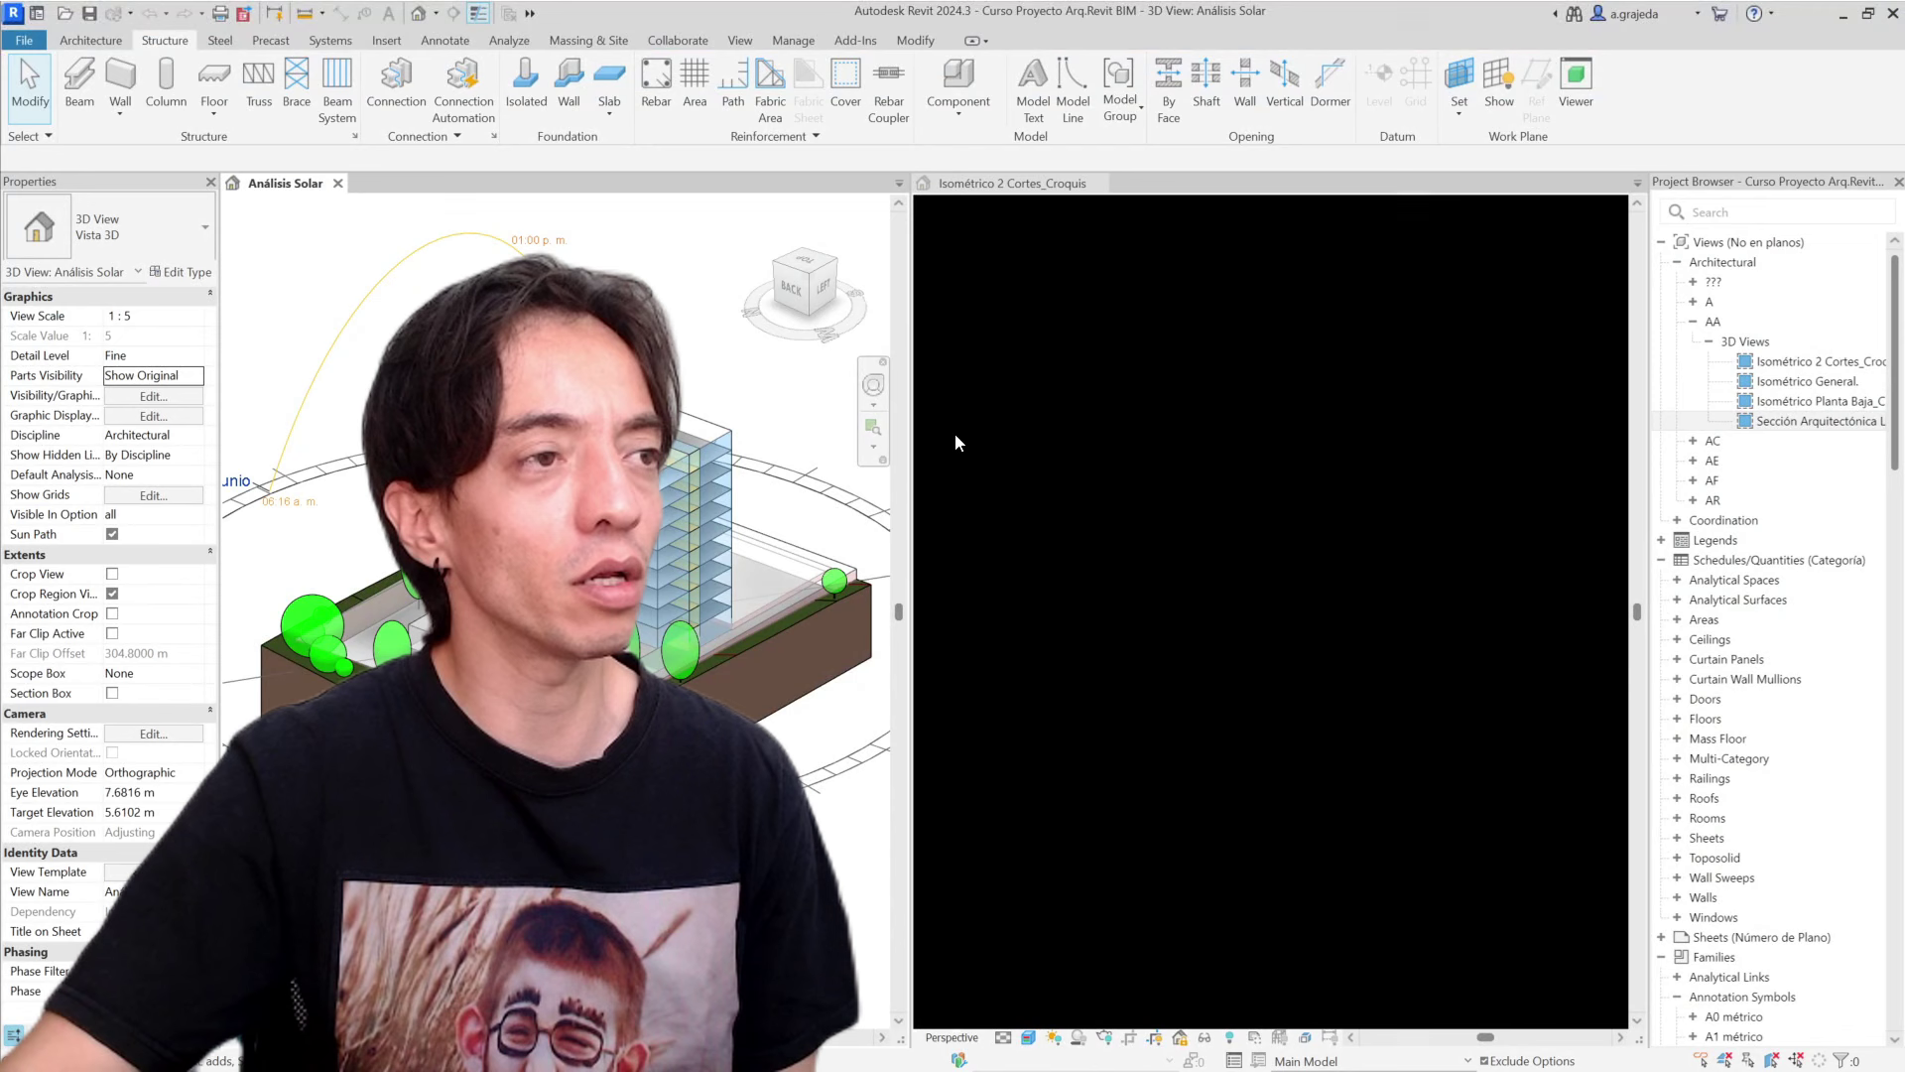
# Make Análisis Solar the active view, with its sun path beside Isométrico 2 Cortes_Croquis.
pyautogui.click(954, 442)
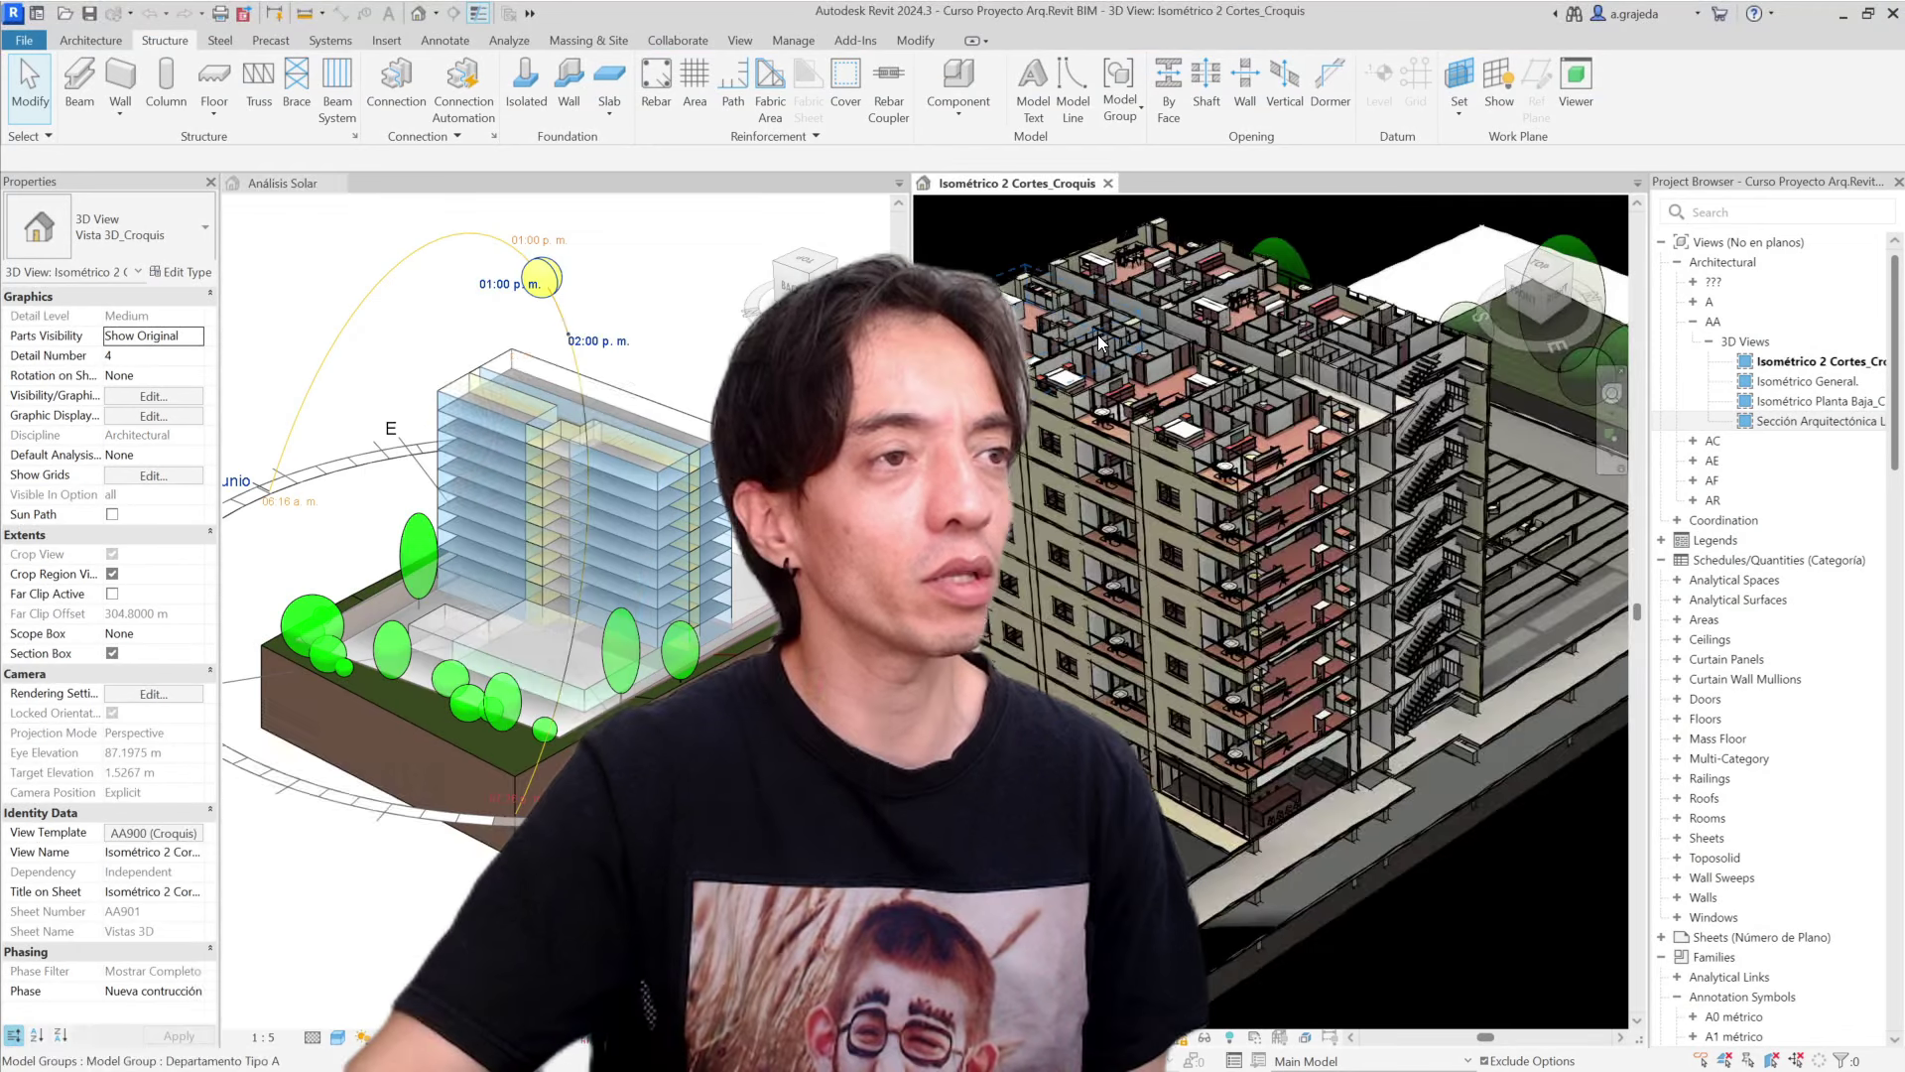
pyautogui.click(688, 265)
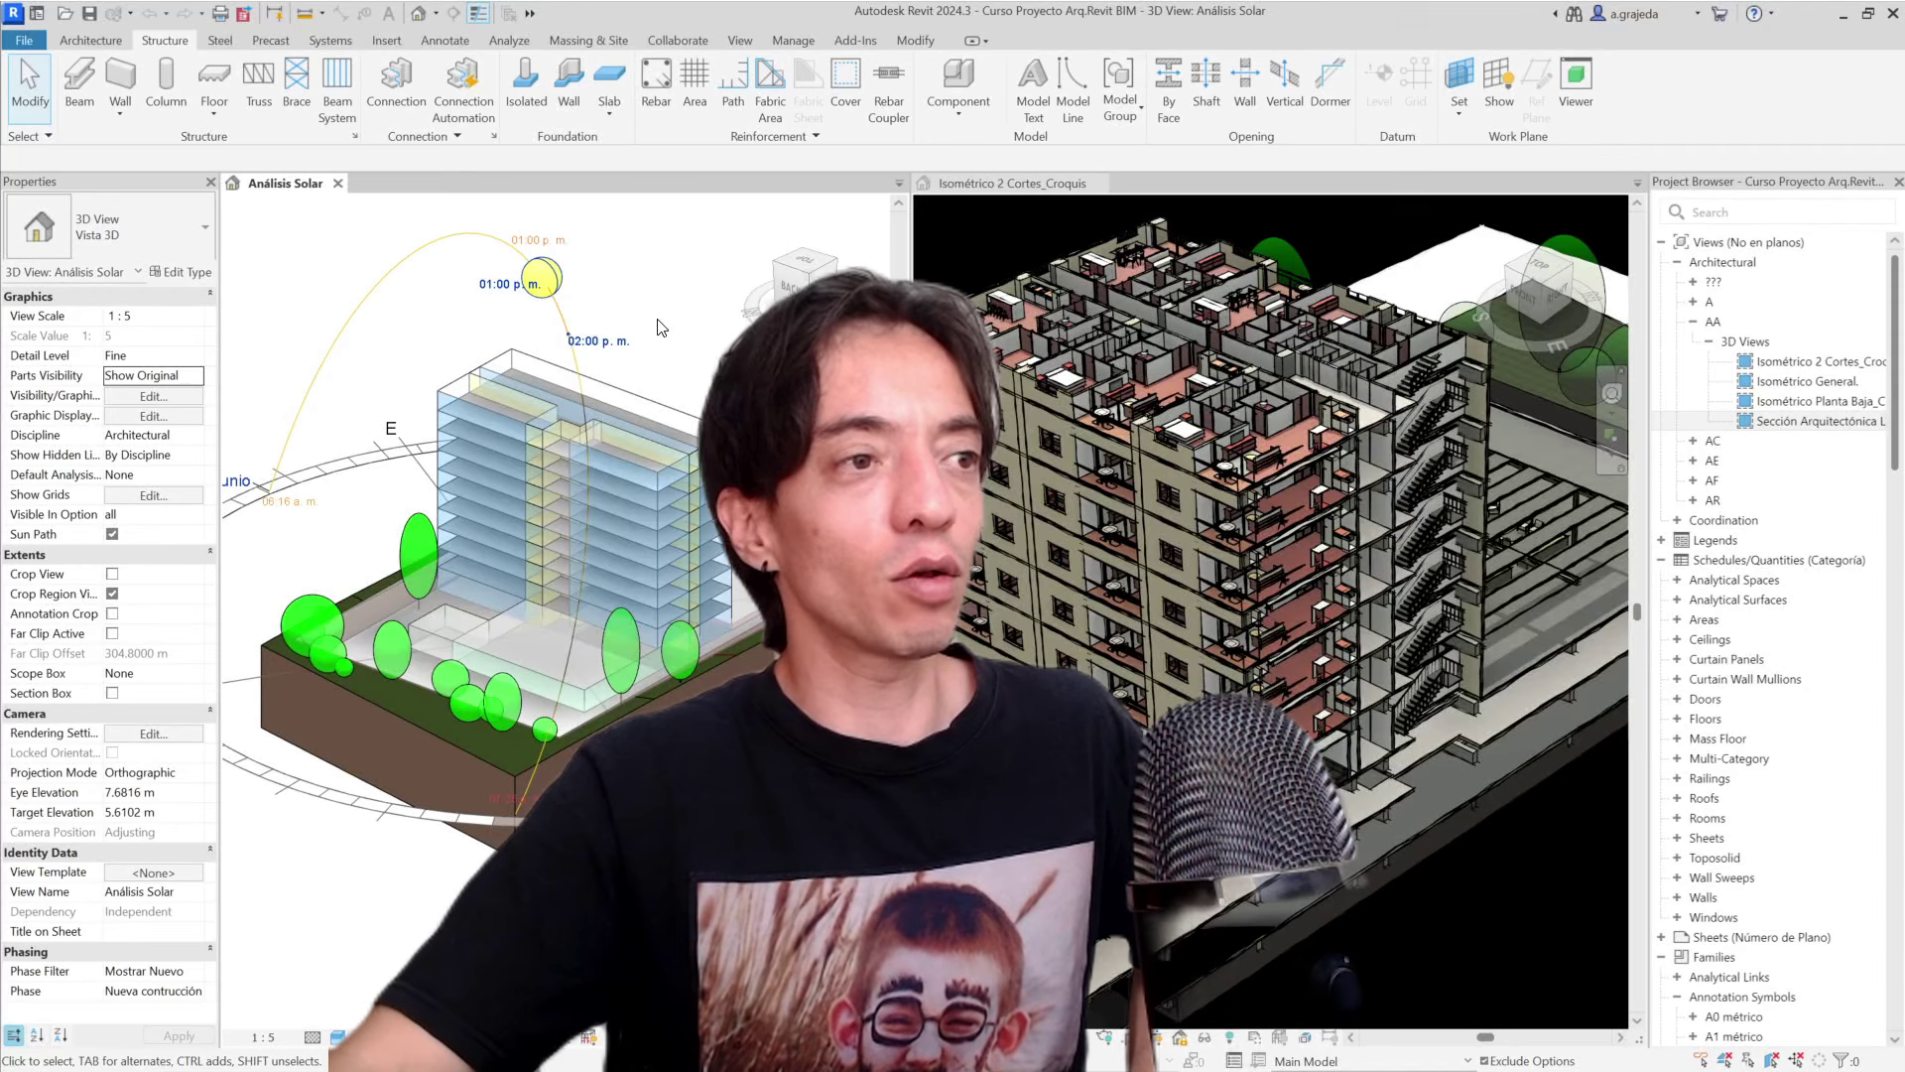
# Activate Isométrico 2 Cortes_Croquis and zoom in and out on the cut-open floors.
pyautogui.click(1199, 437)
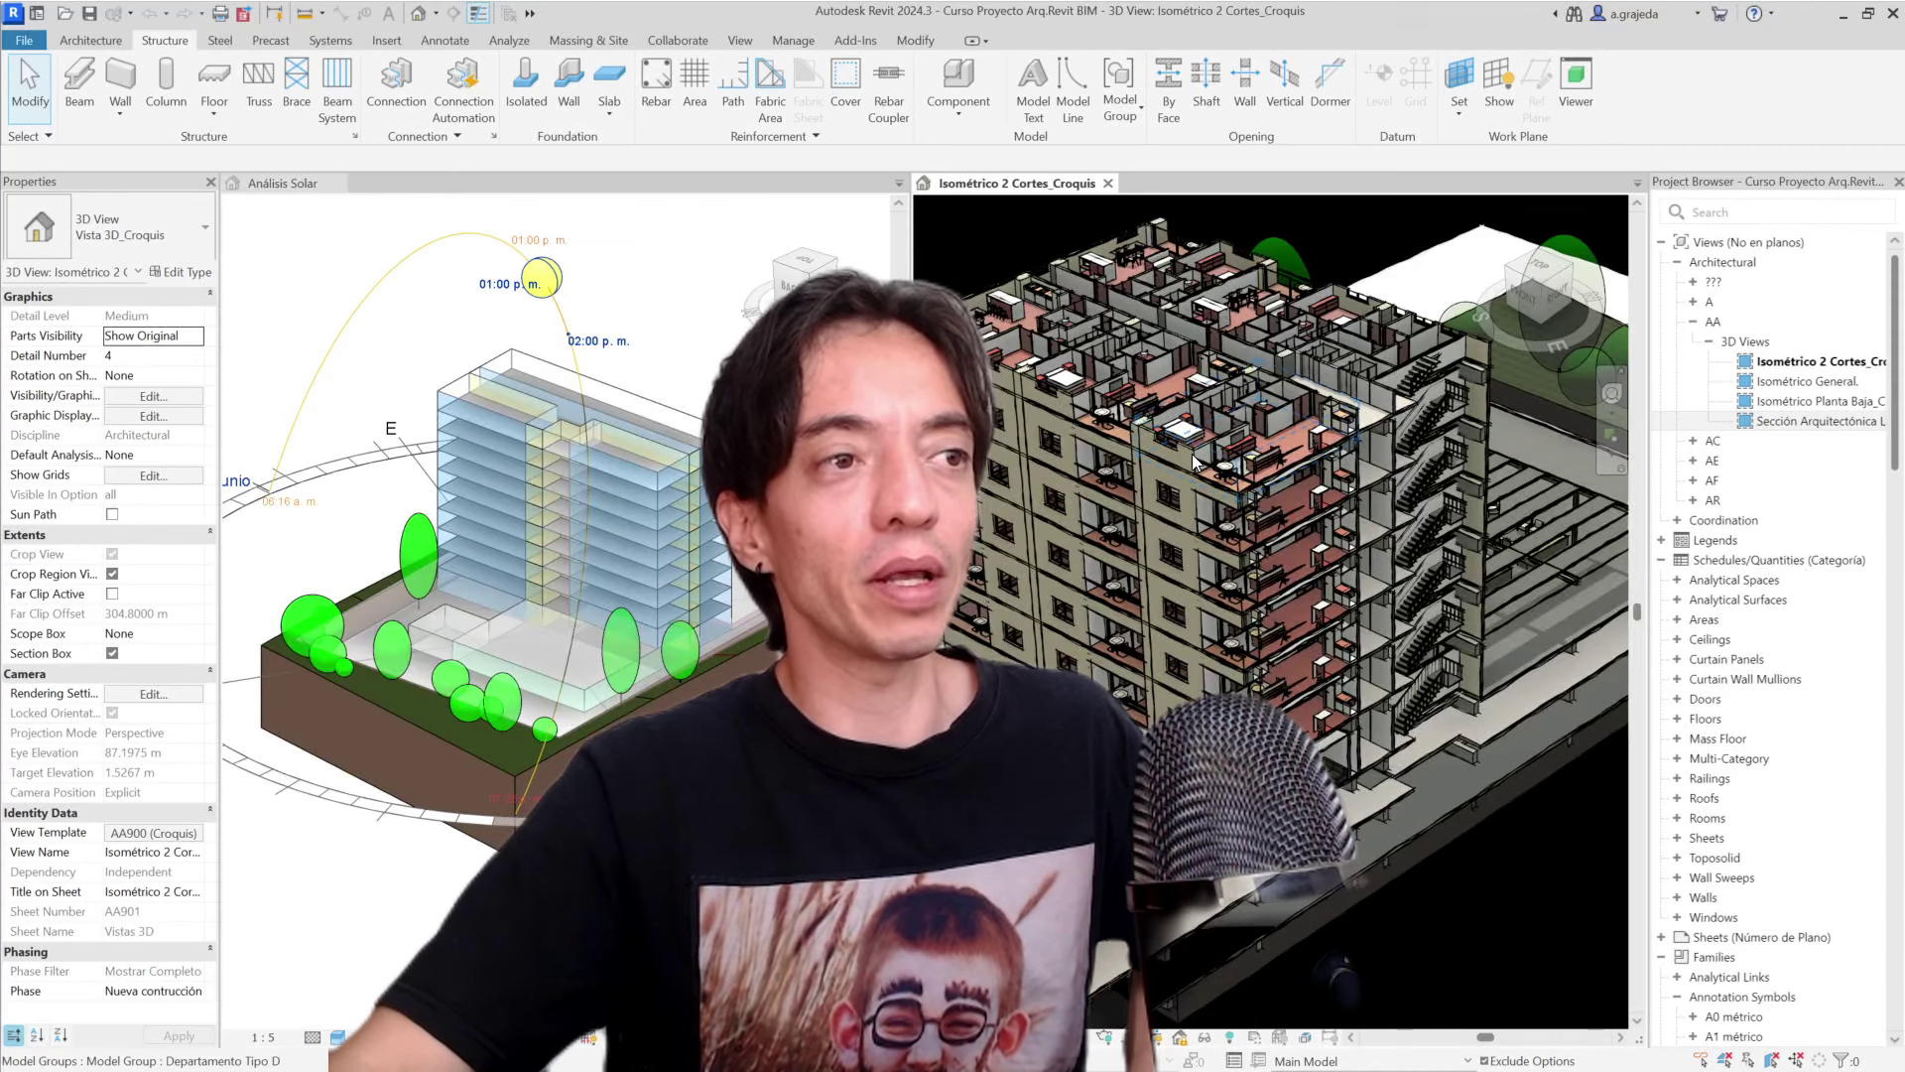
pyautogui.scroll(1, 1187, 451)
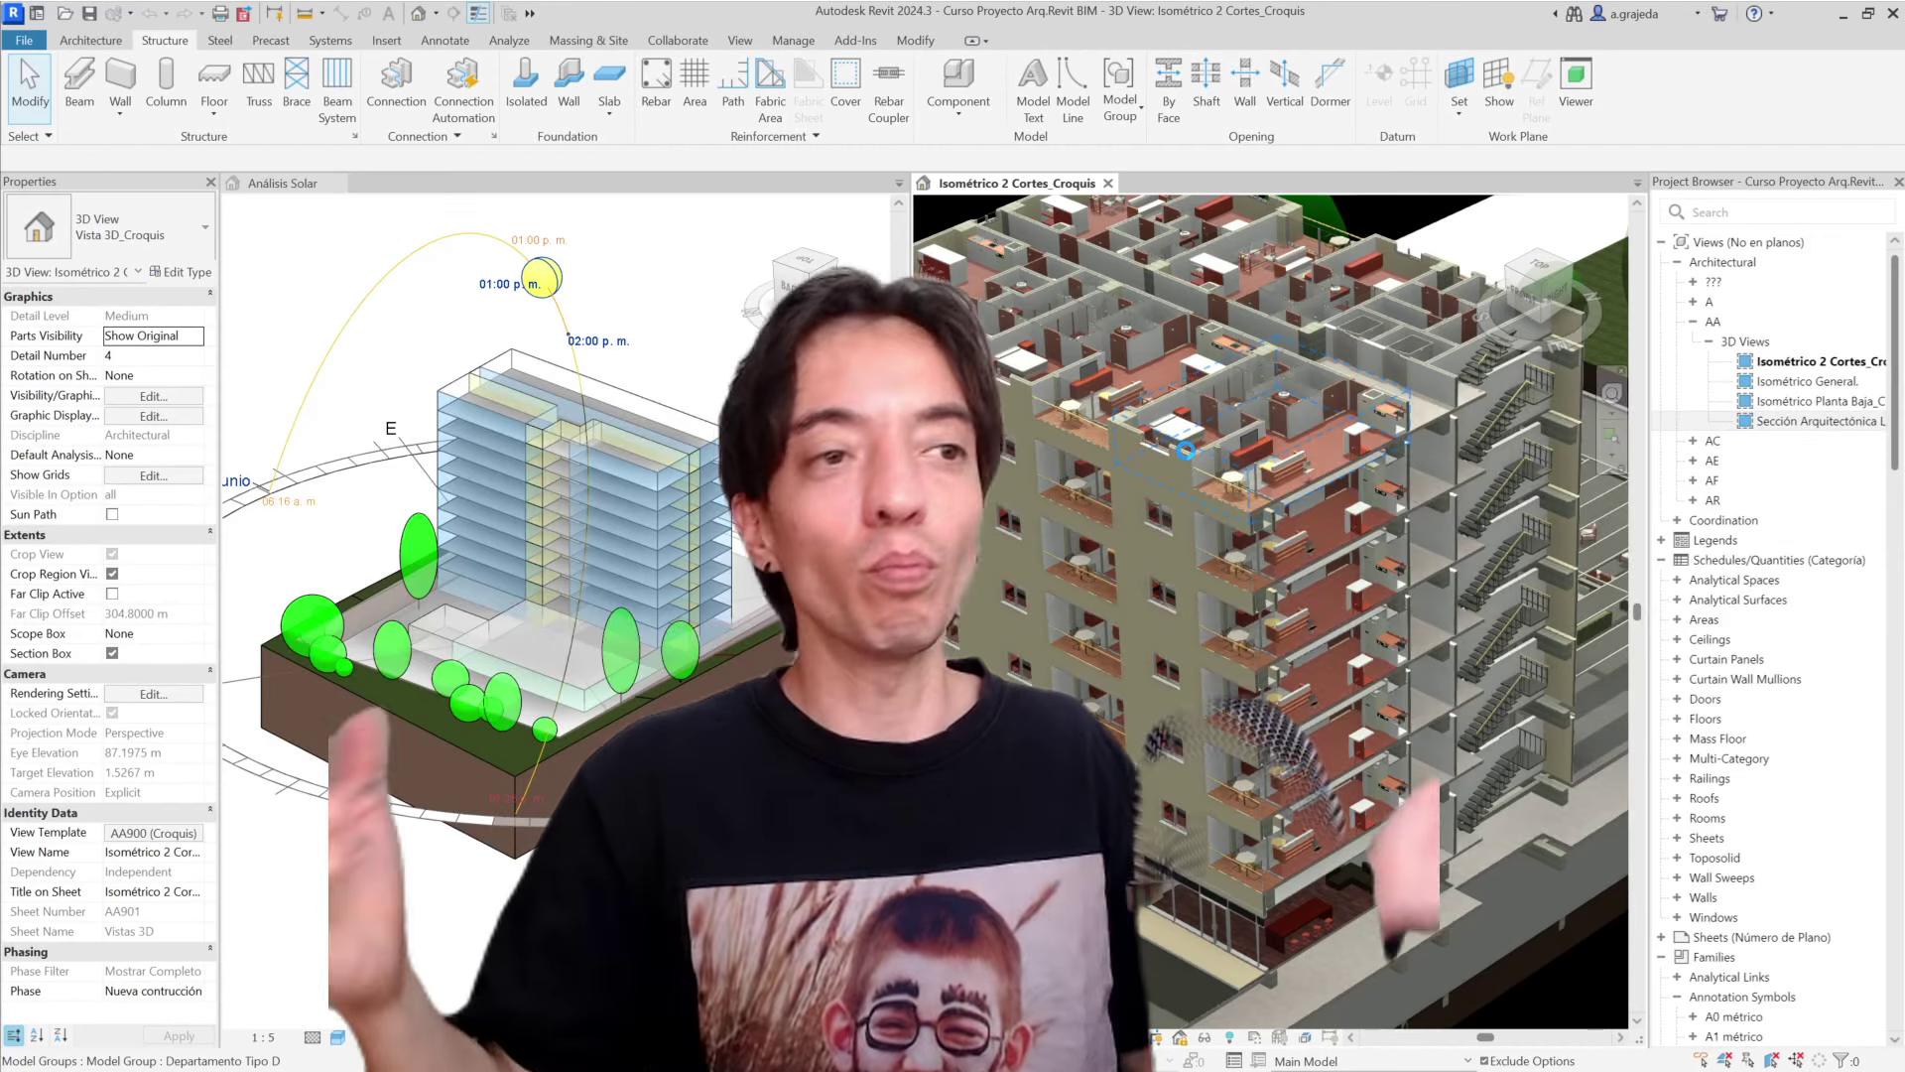
pyautogui.scroll(-1, 1187, 450)
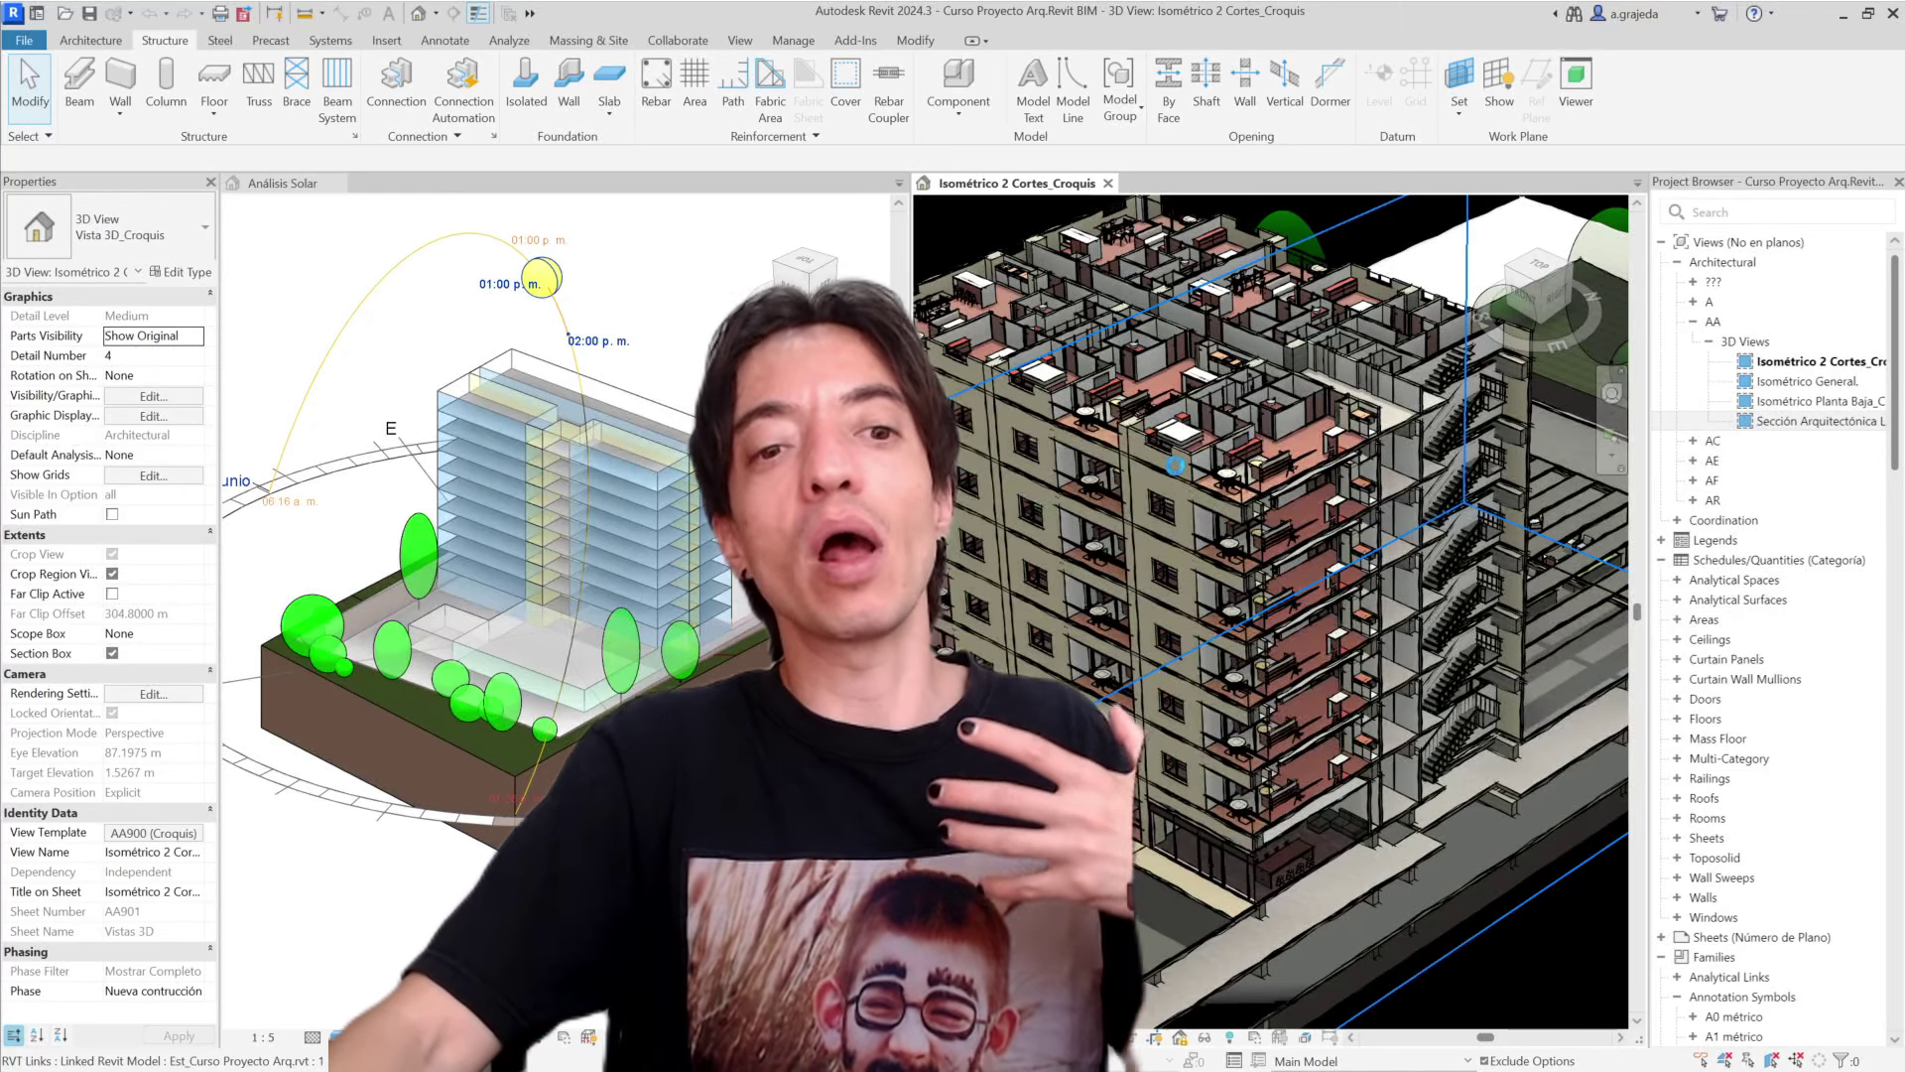
# Select a 15 cm M1_E_PB+En+Bl wall on Nivel 6 and browse its properties.
pyautogui.click(1175, 464)
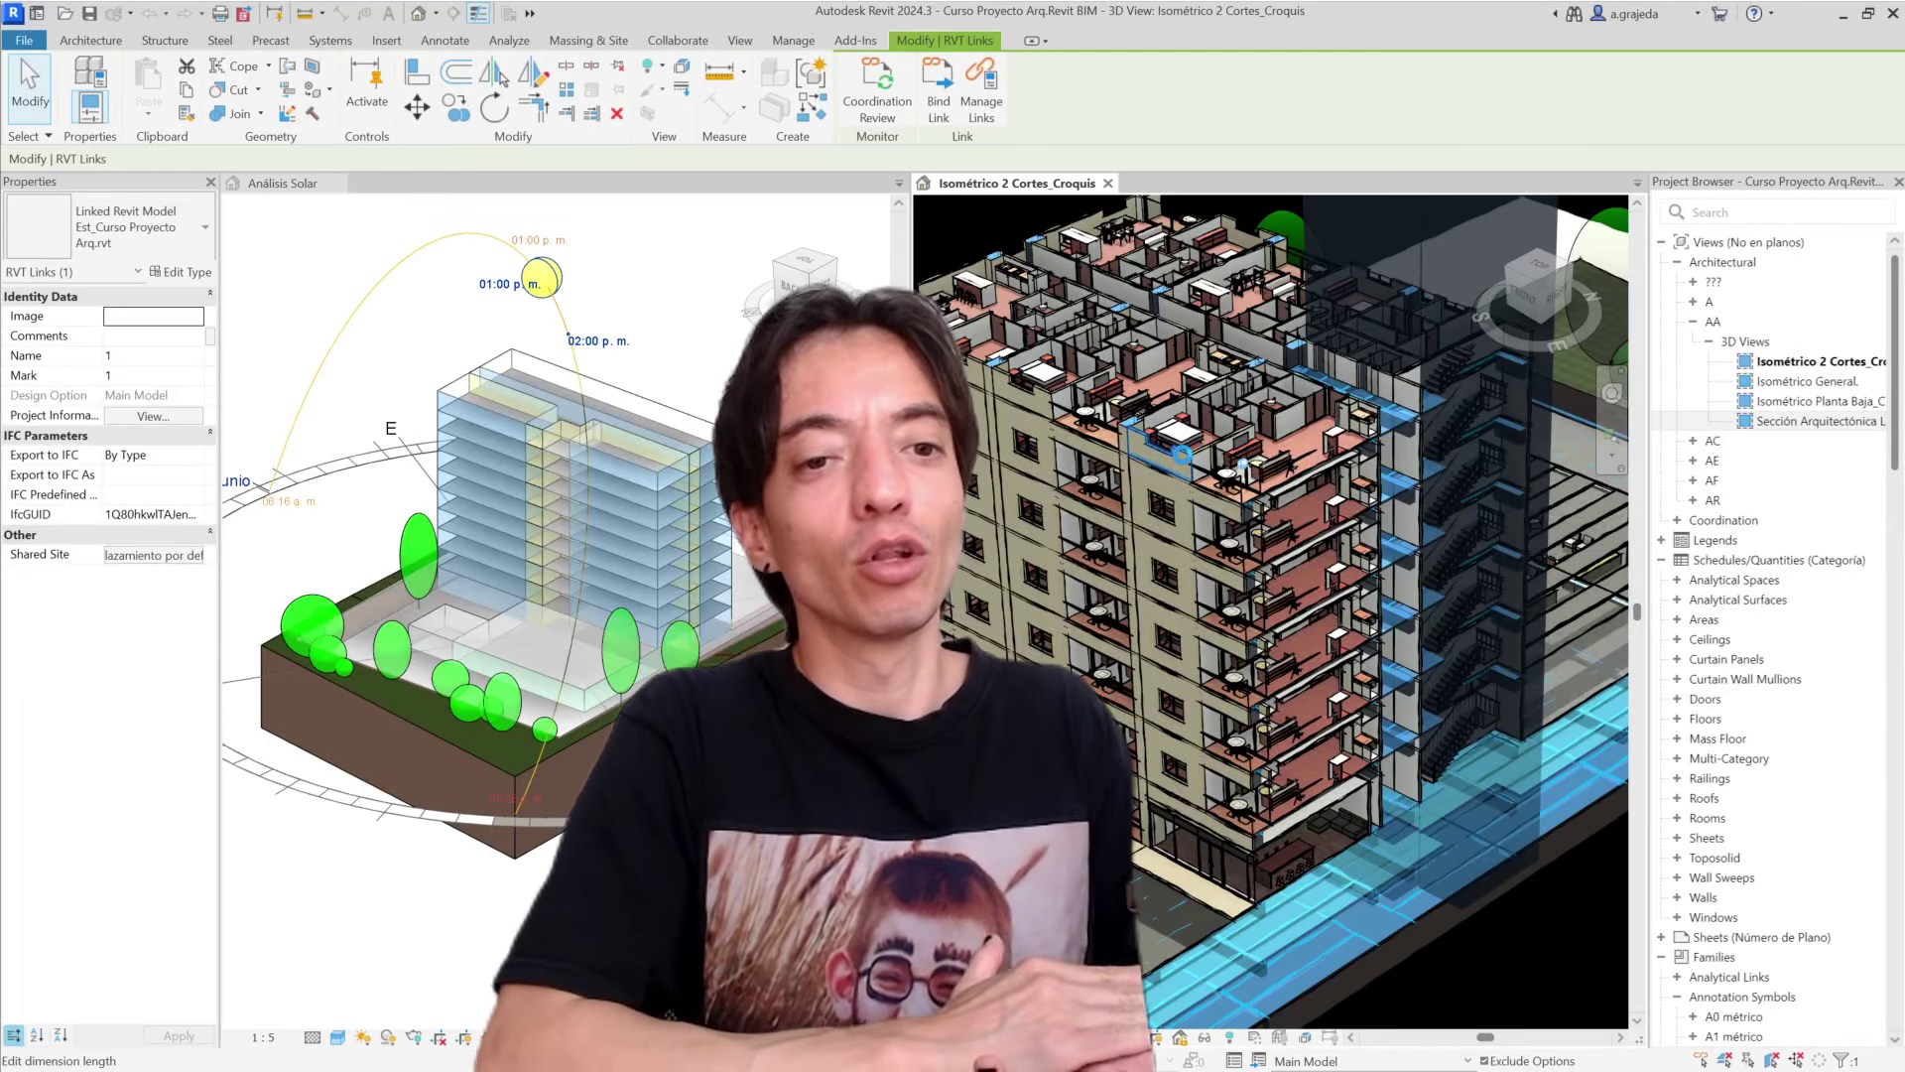
pyautogui.click(1181, 455)
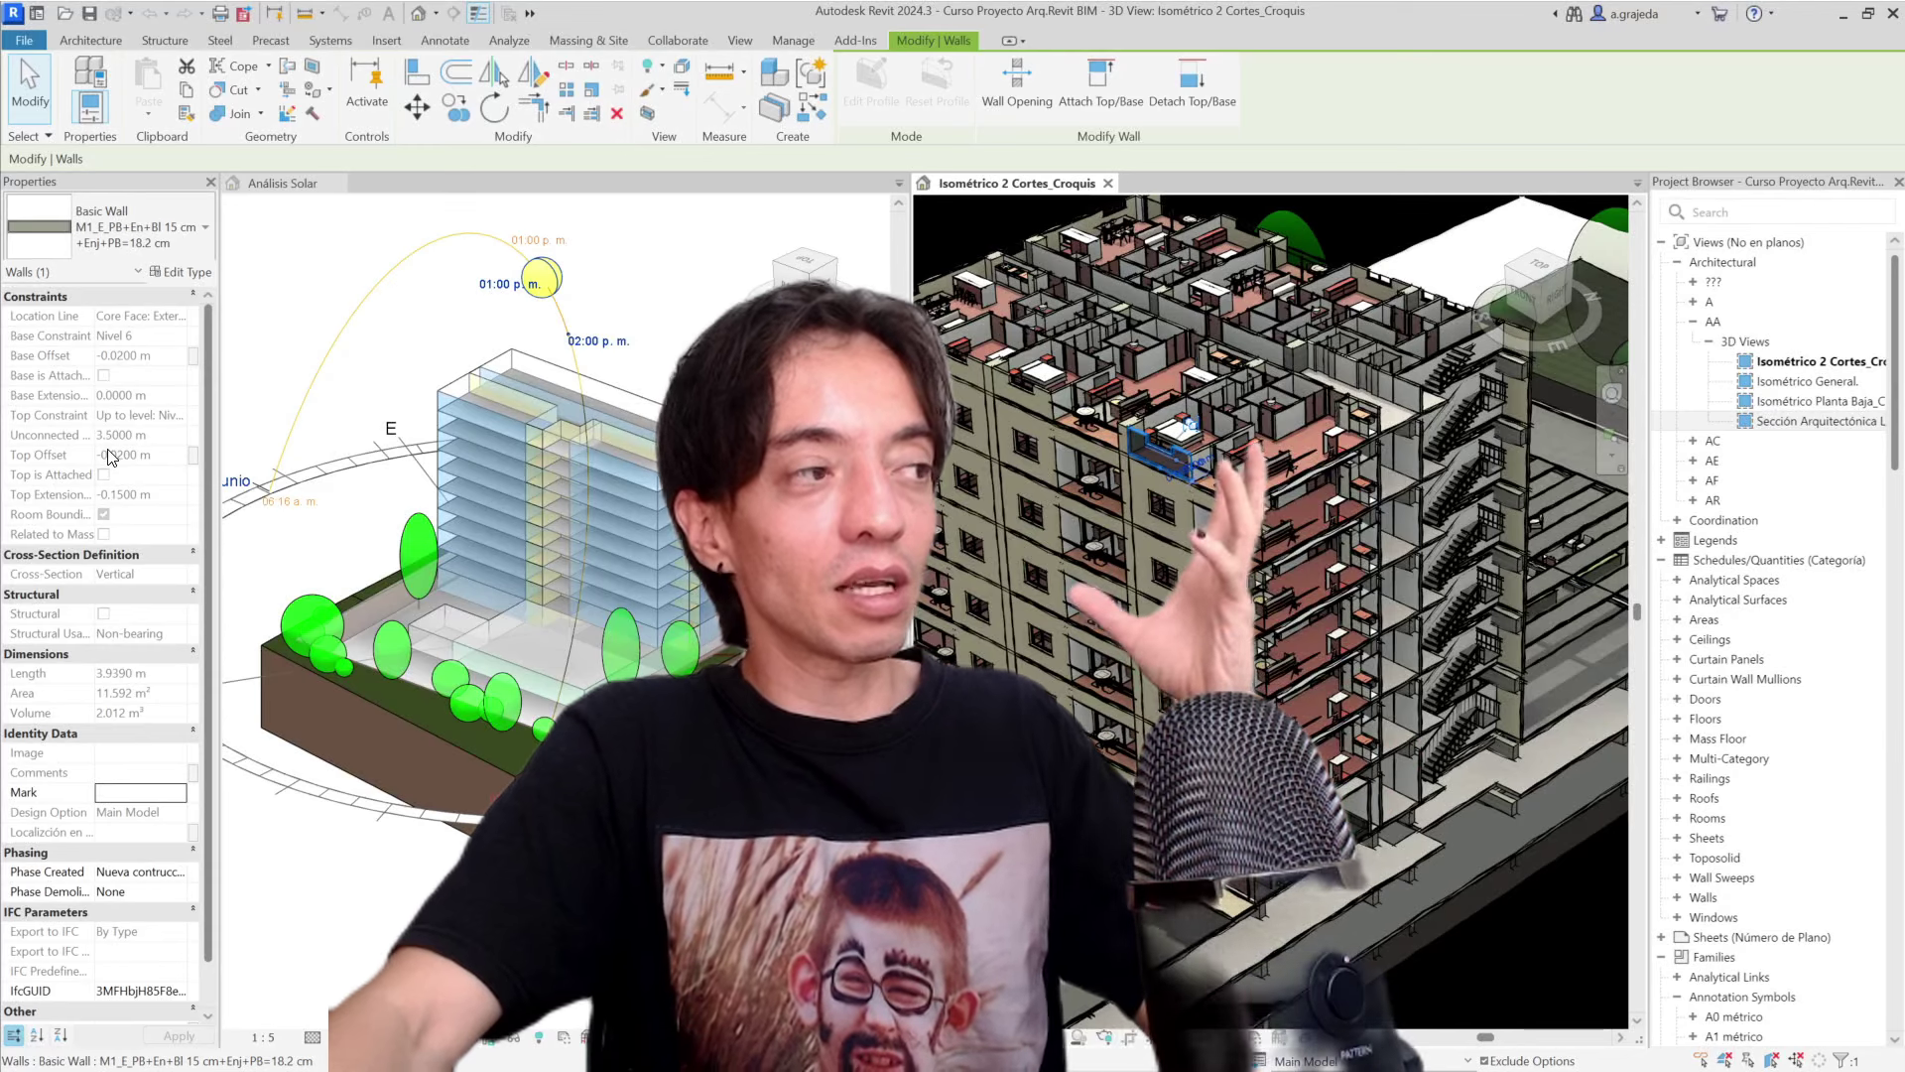
pyautogui.scroll(-2, 108, 494)
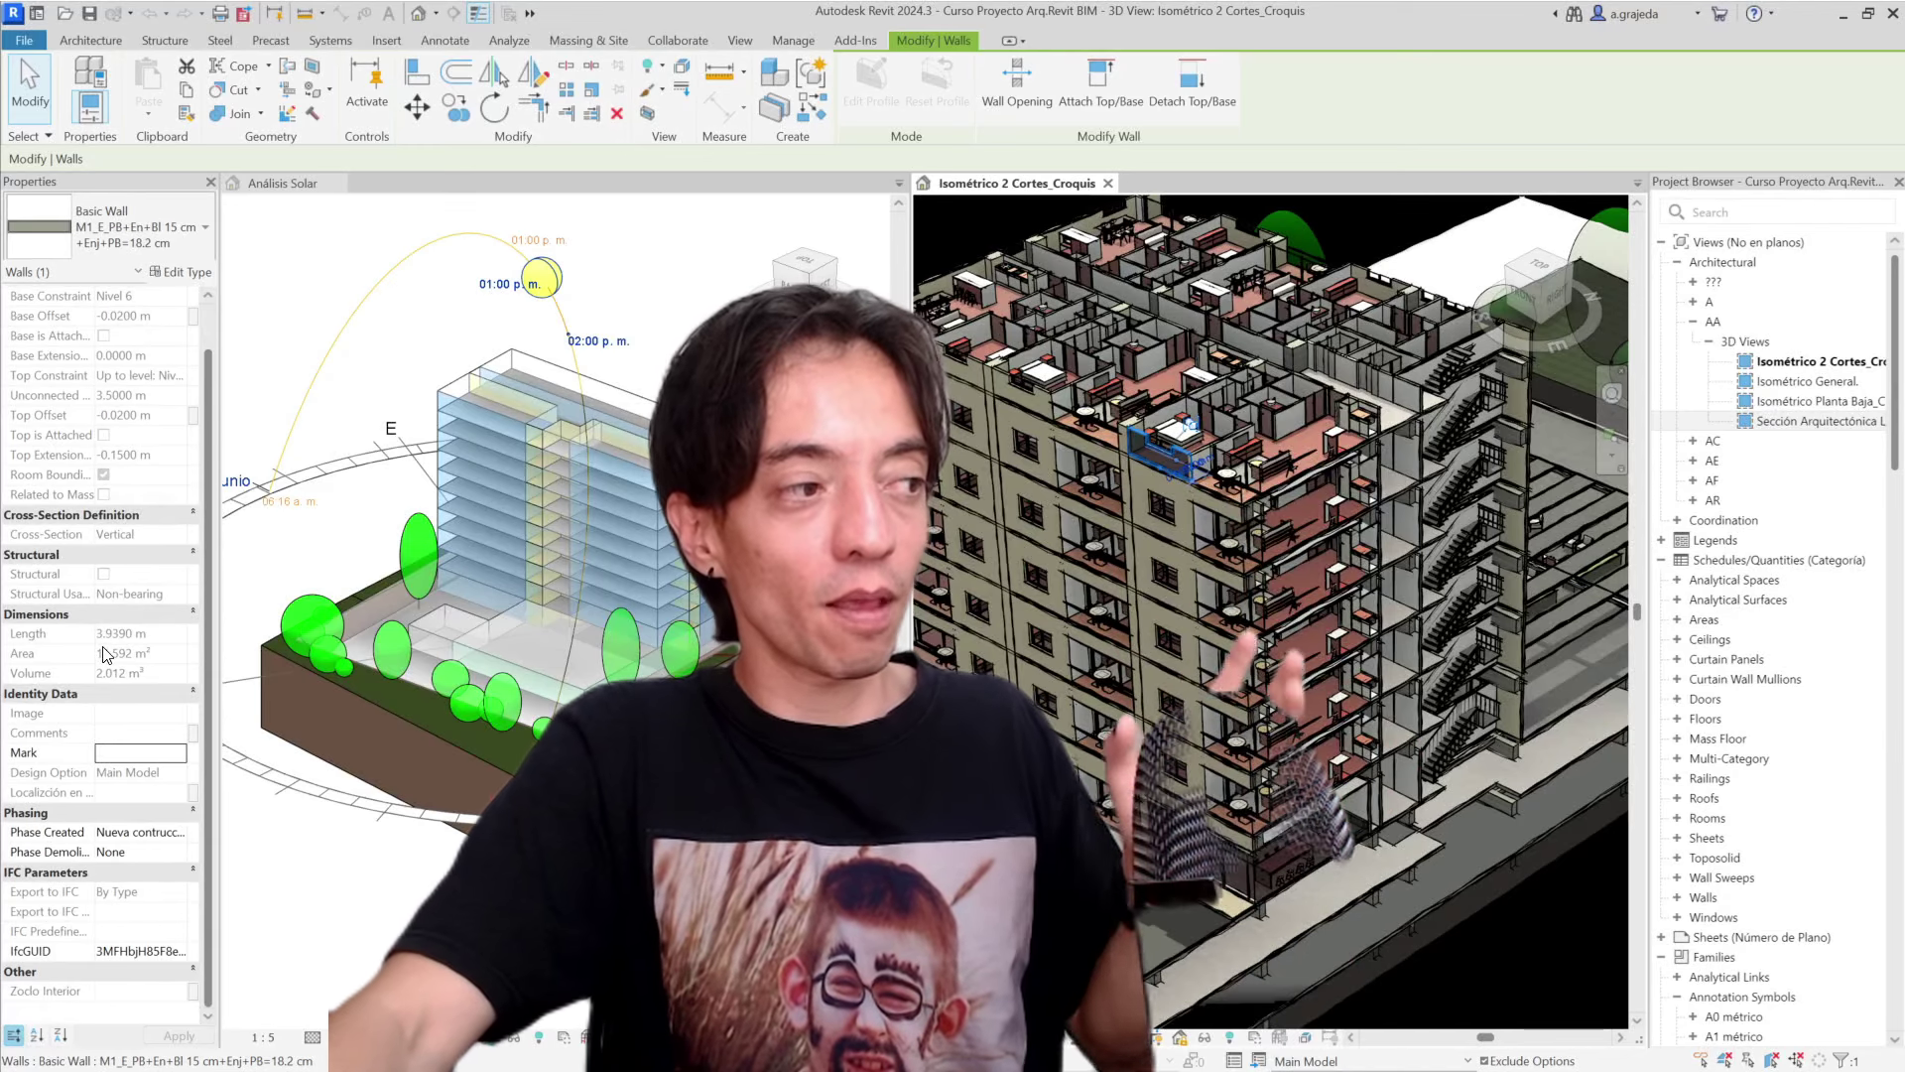
pyautogui.scroll(2, 105, 588)
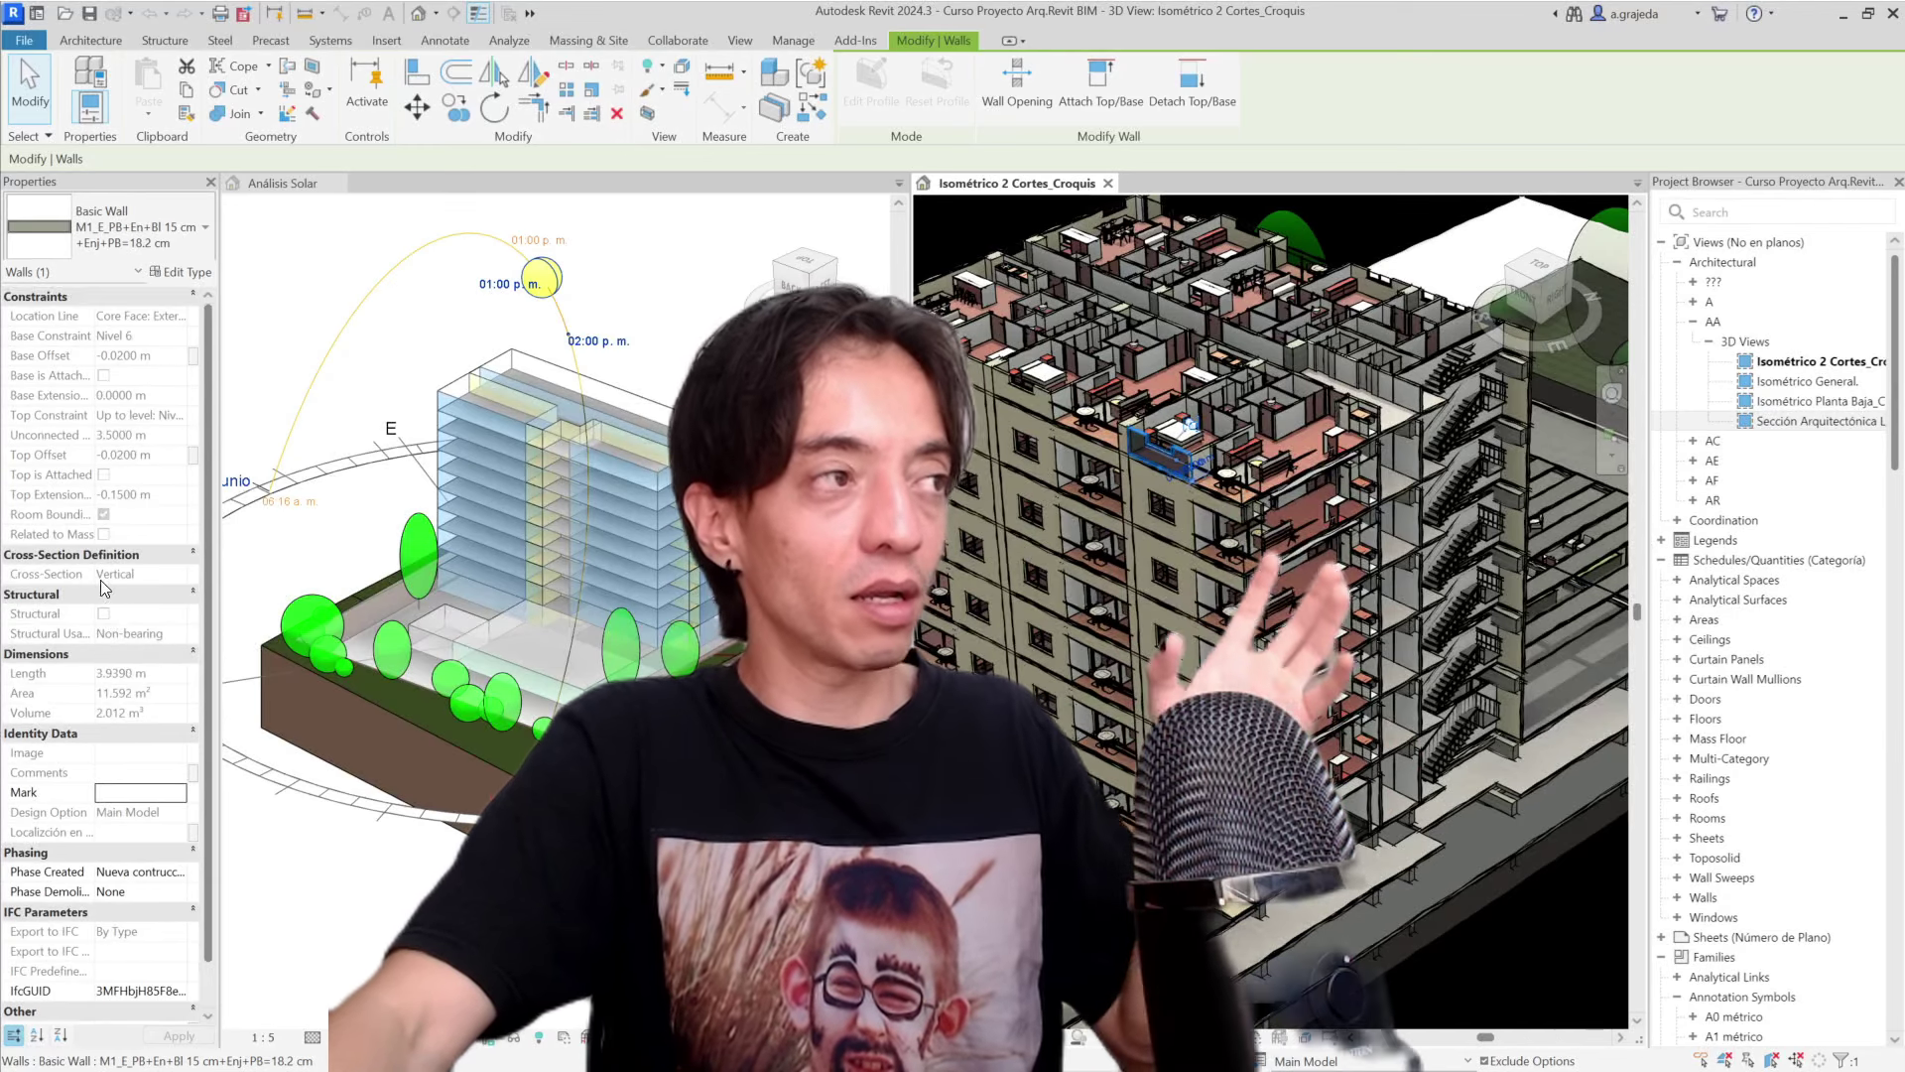
# Open the M1_E_PB+En+Bl 15 cm Type Properties and scroll down to Identity Data.
pyautogui.click(173, 273)
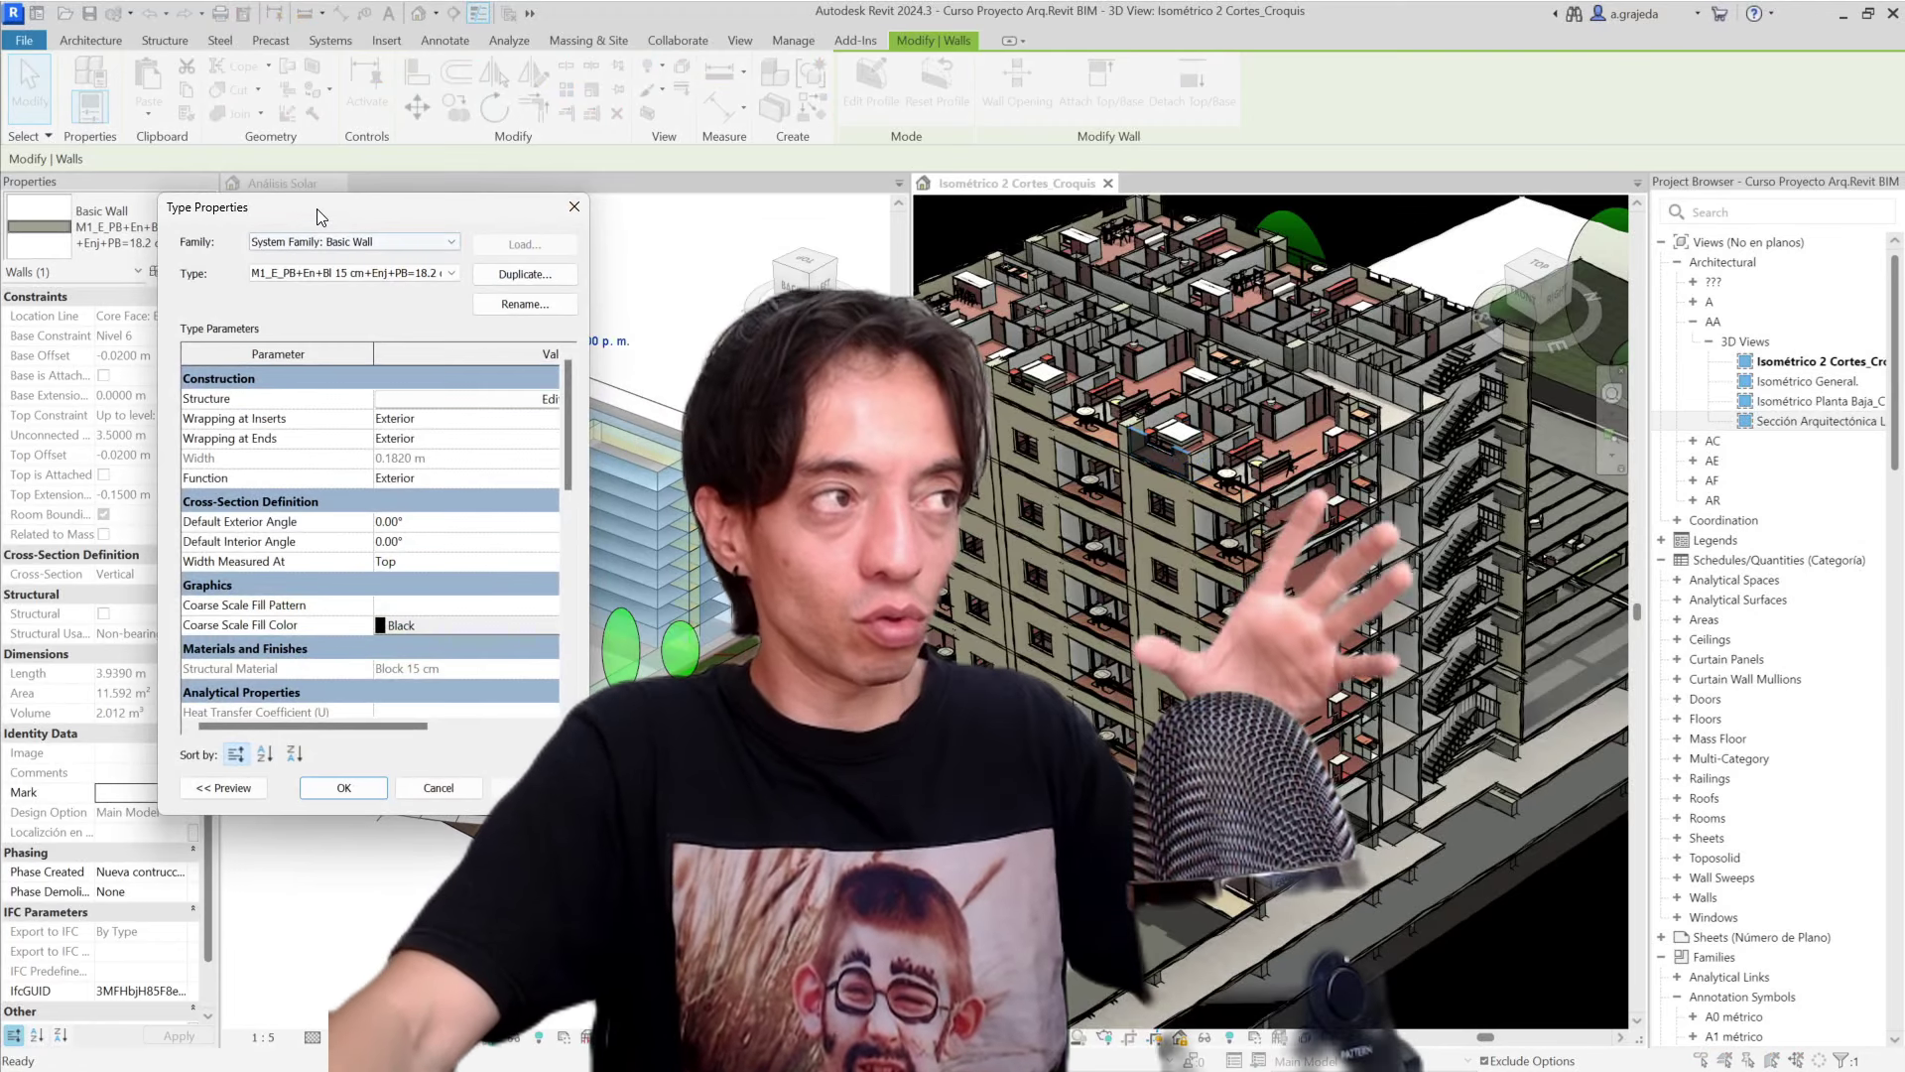
pyautogui.moveTo(318, 209); pyautogui.dragTo(592, 186)
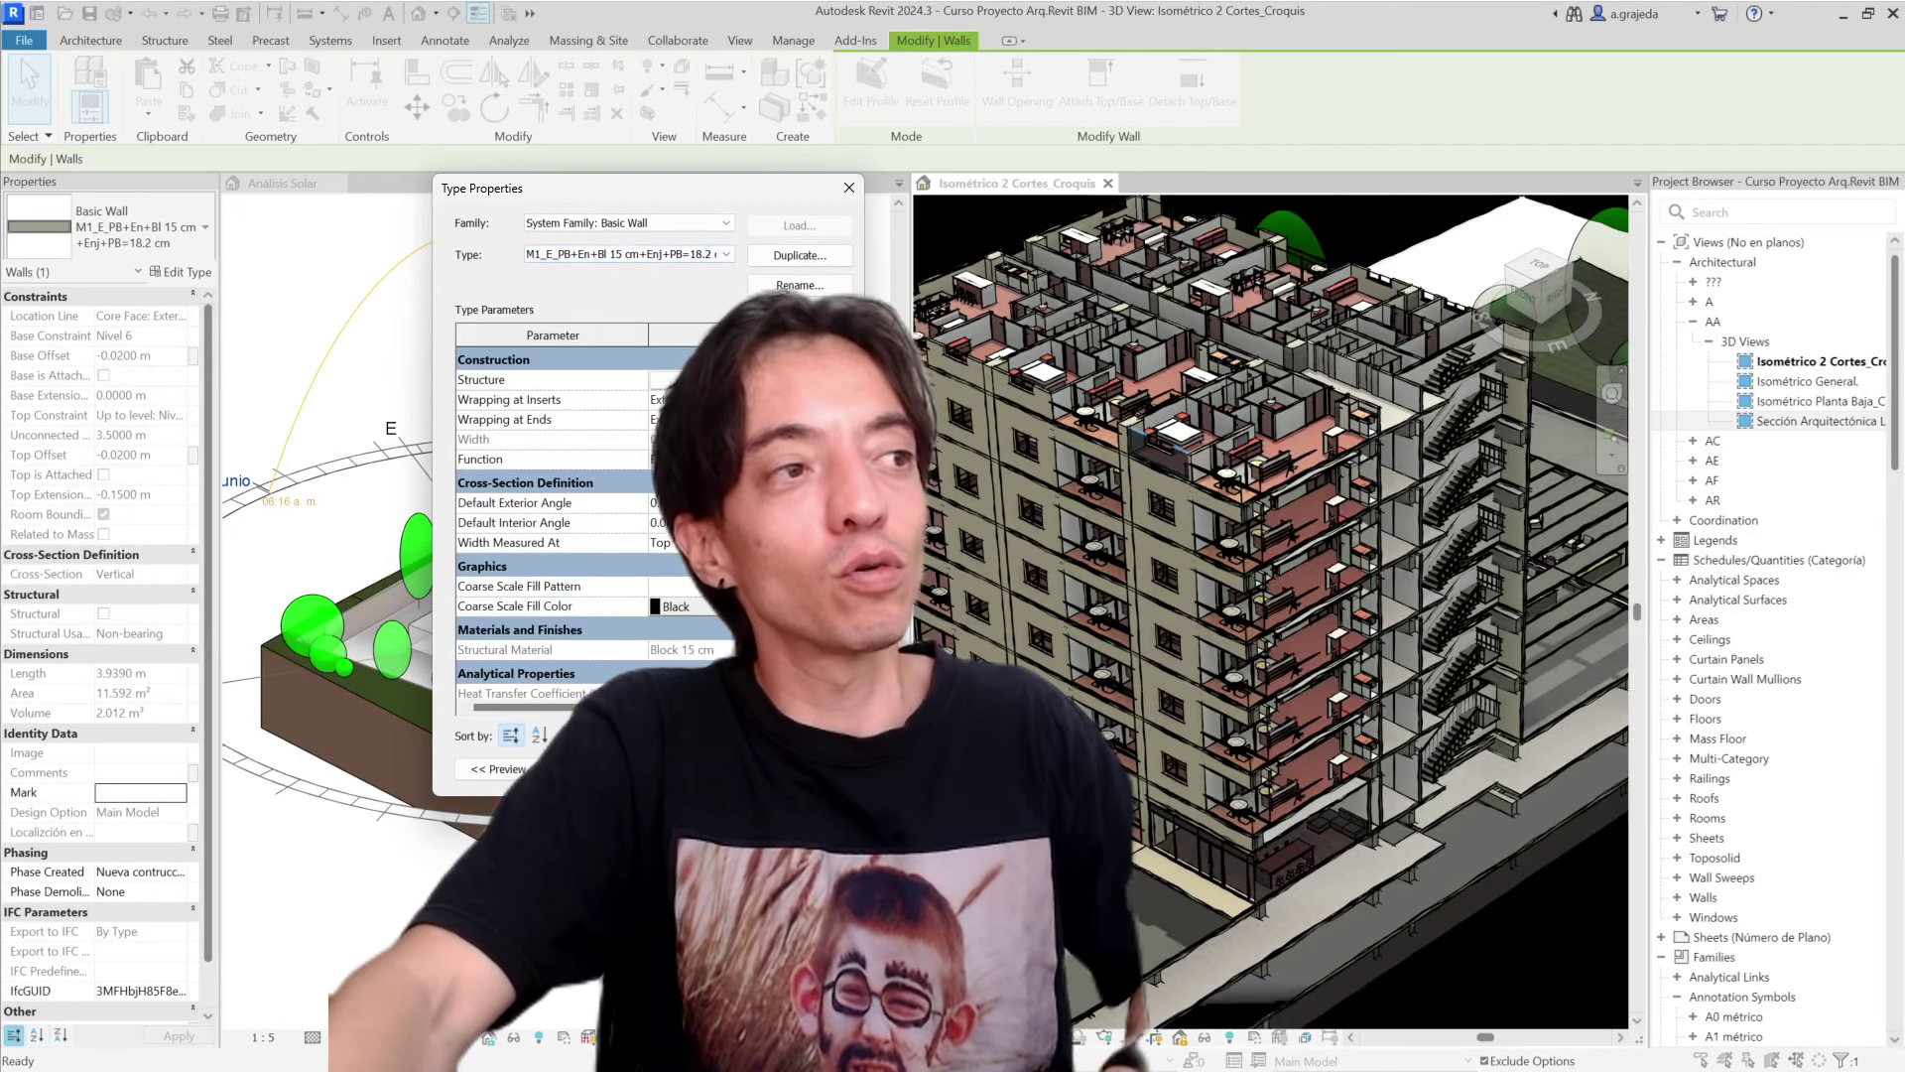
pyautogui.scroll(-2, 680, 521)
pyautogui.scroll(-2, 681, 521)
pyautogui.scroll(-3, 681, 521)
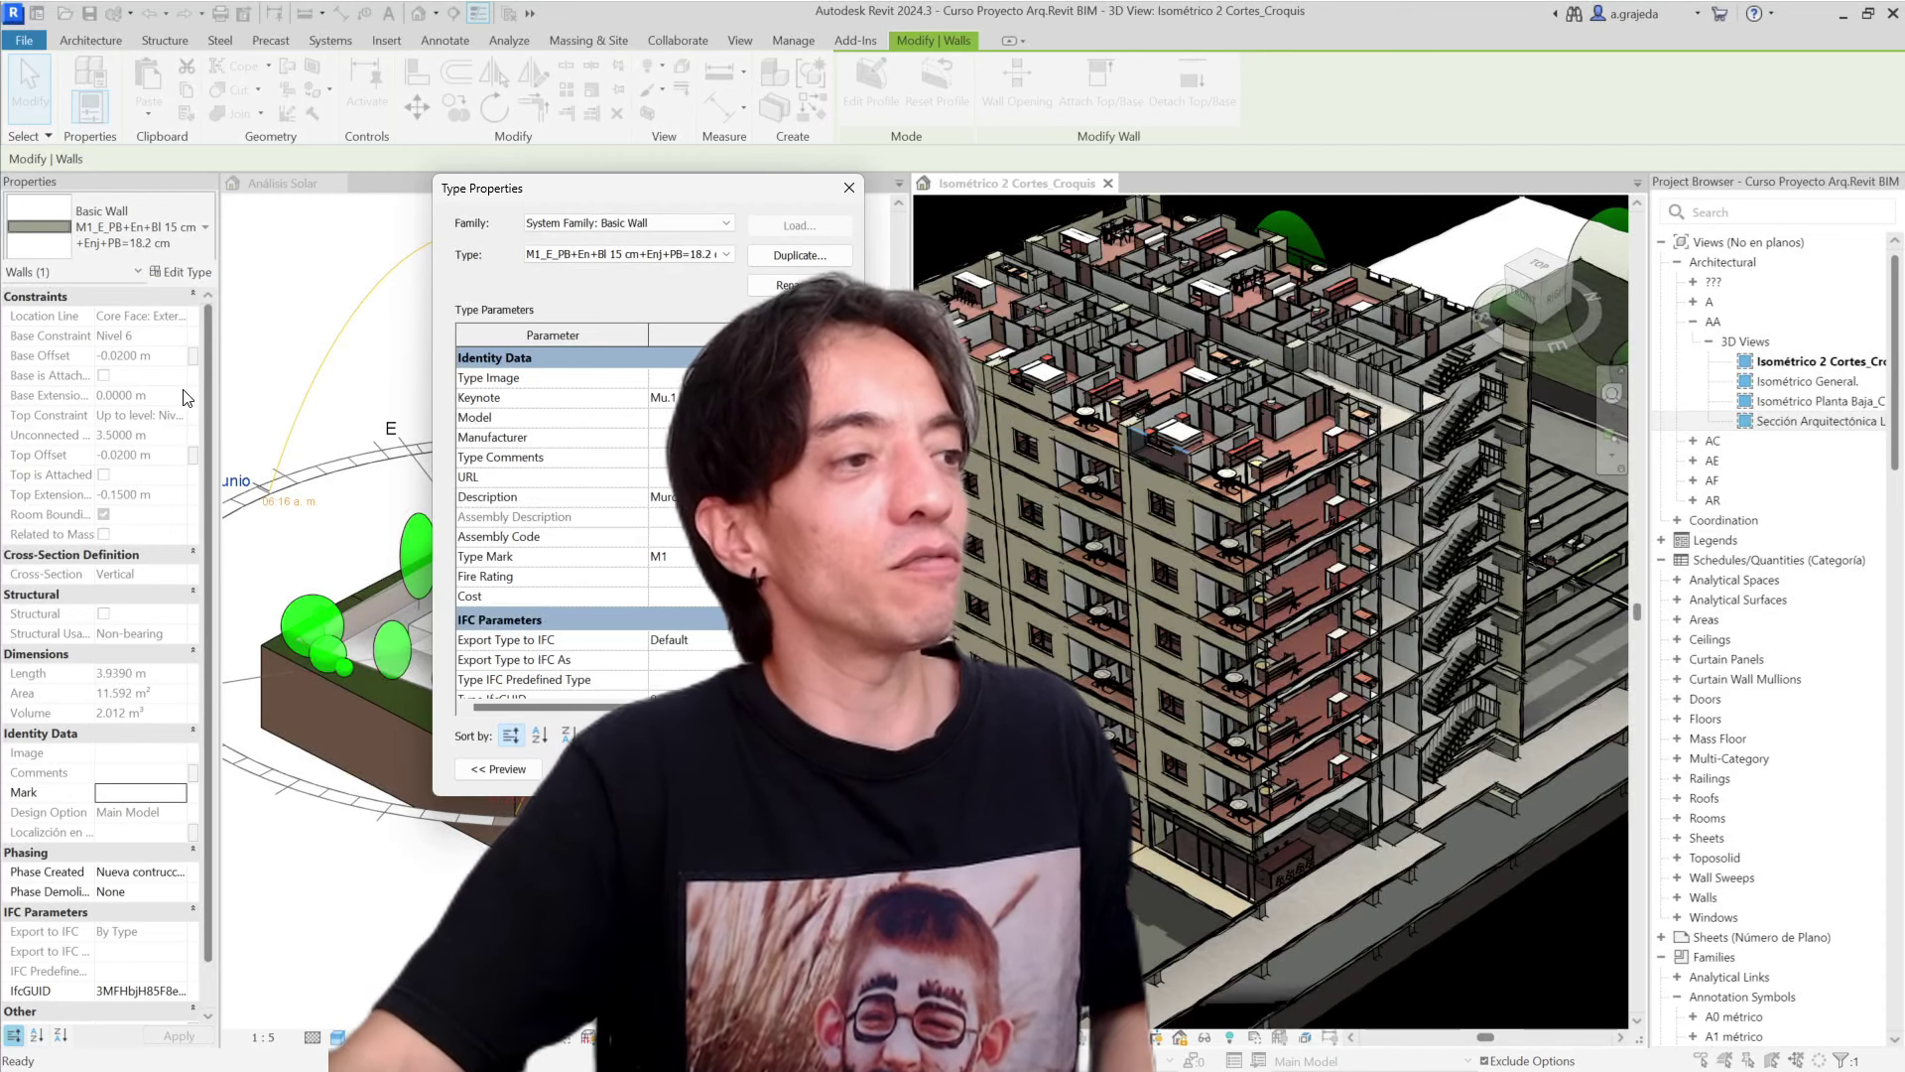
# Close the wall type properties and select an 'Arbol en forma de elipse 3D' tree in Análisis Solar.
pyautogui.press('Return')
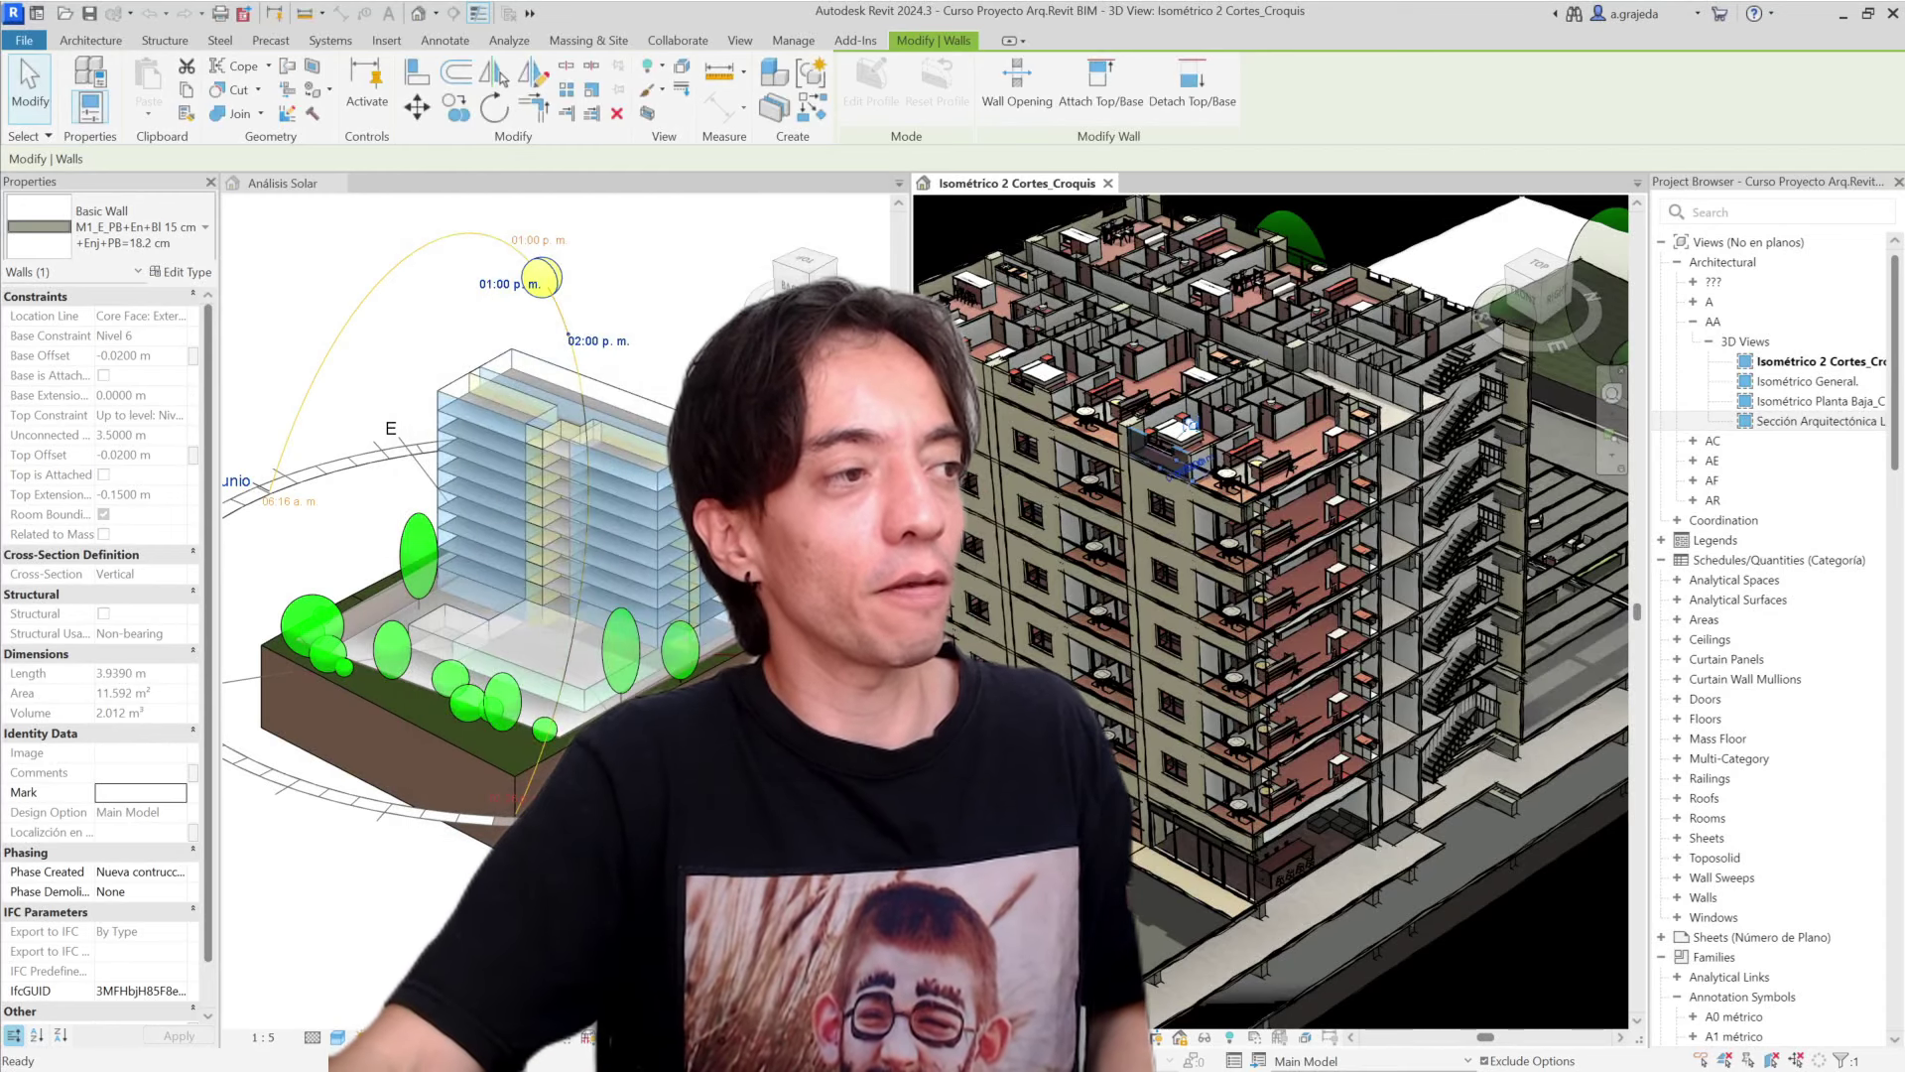
pyautogui.click(375, 538)
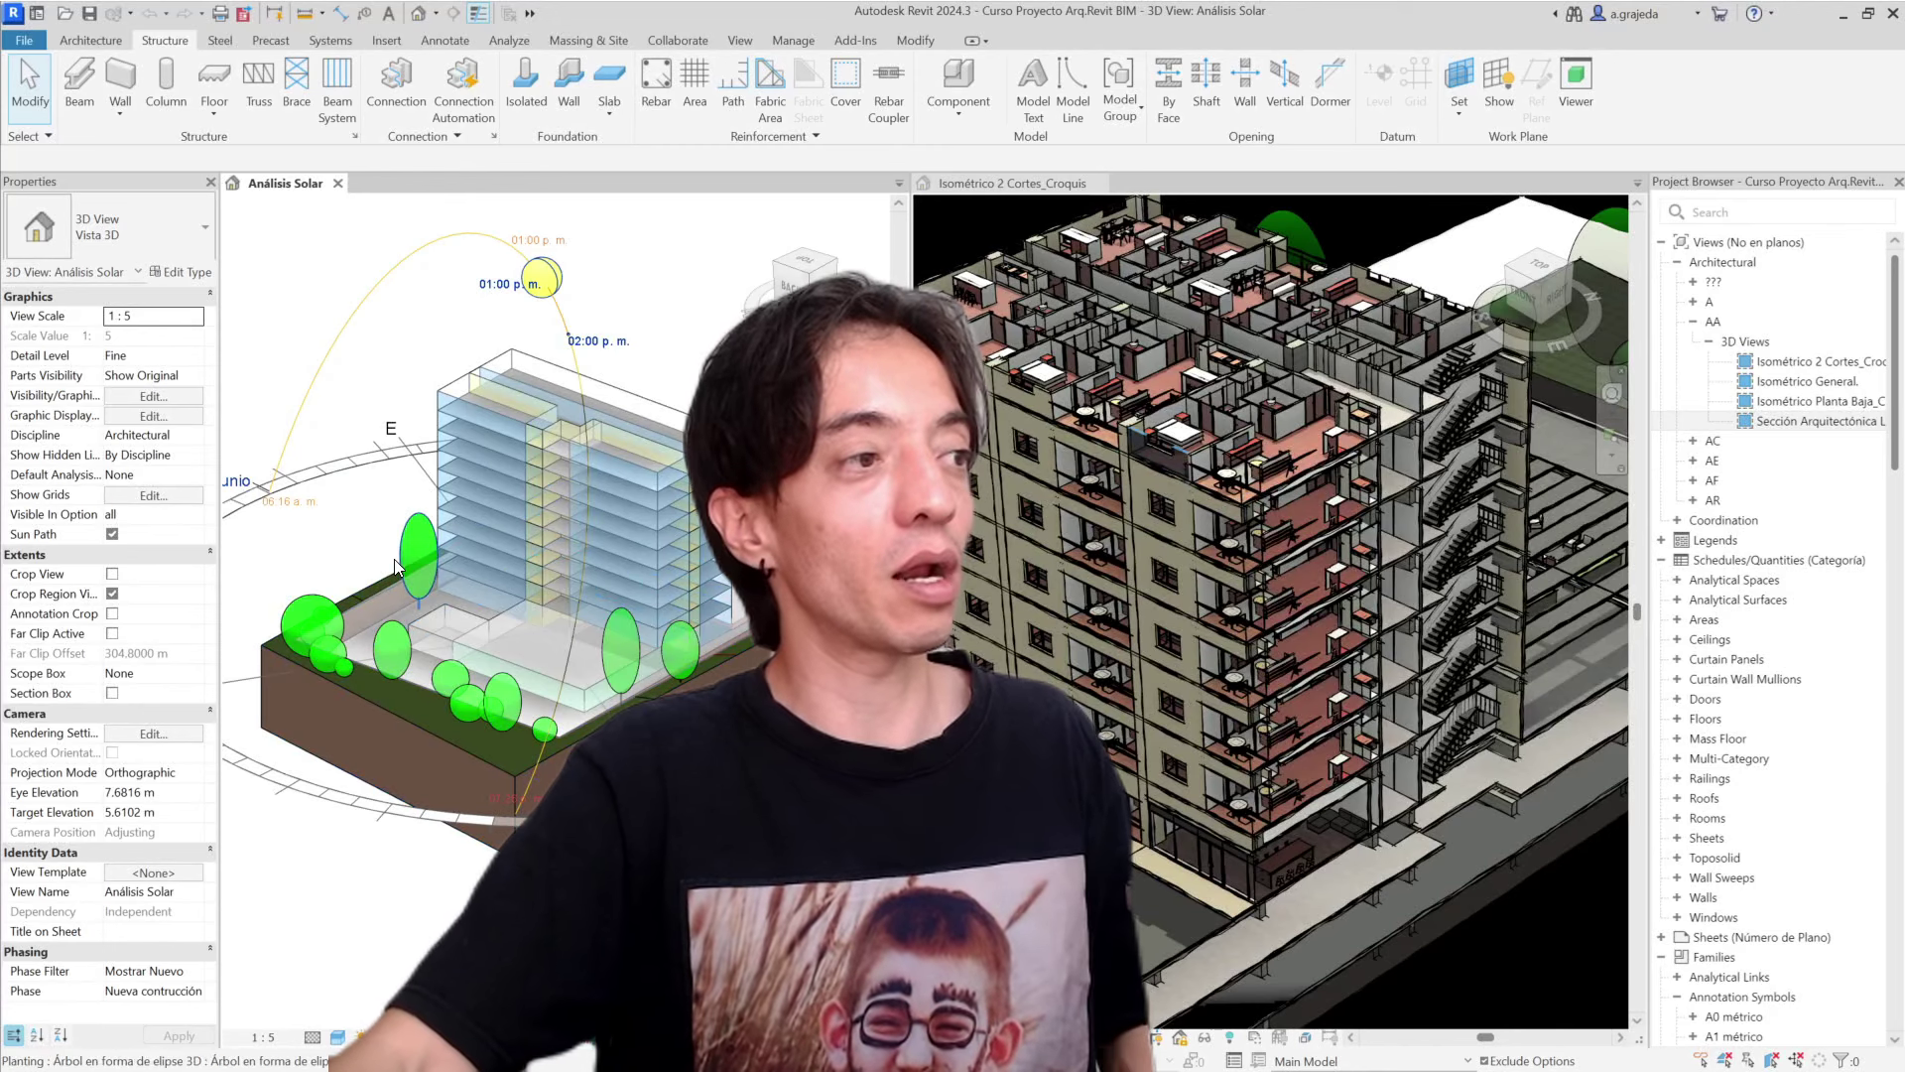
pyautogui.click(401, 551)
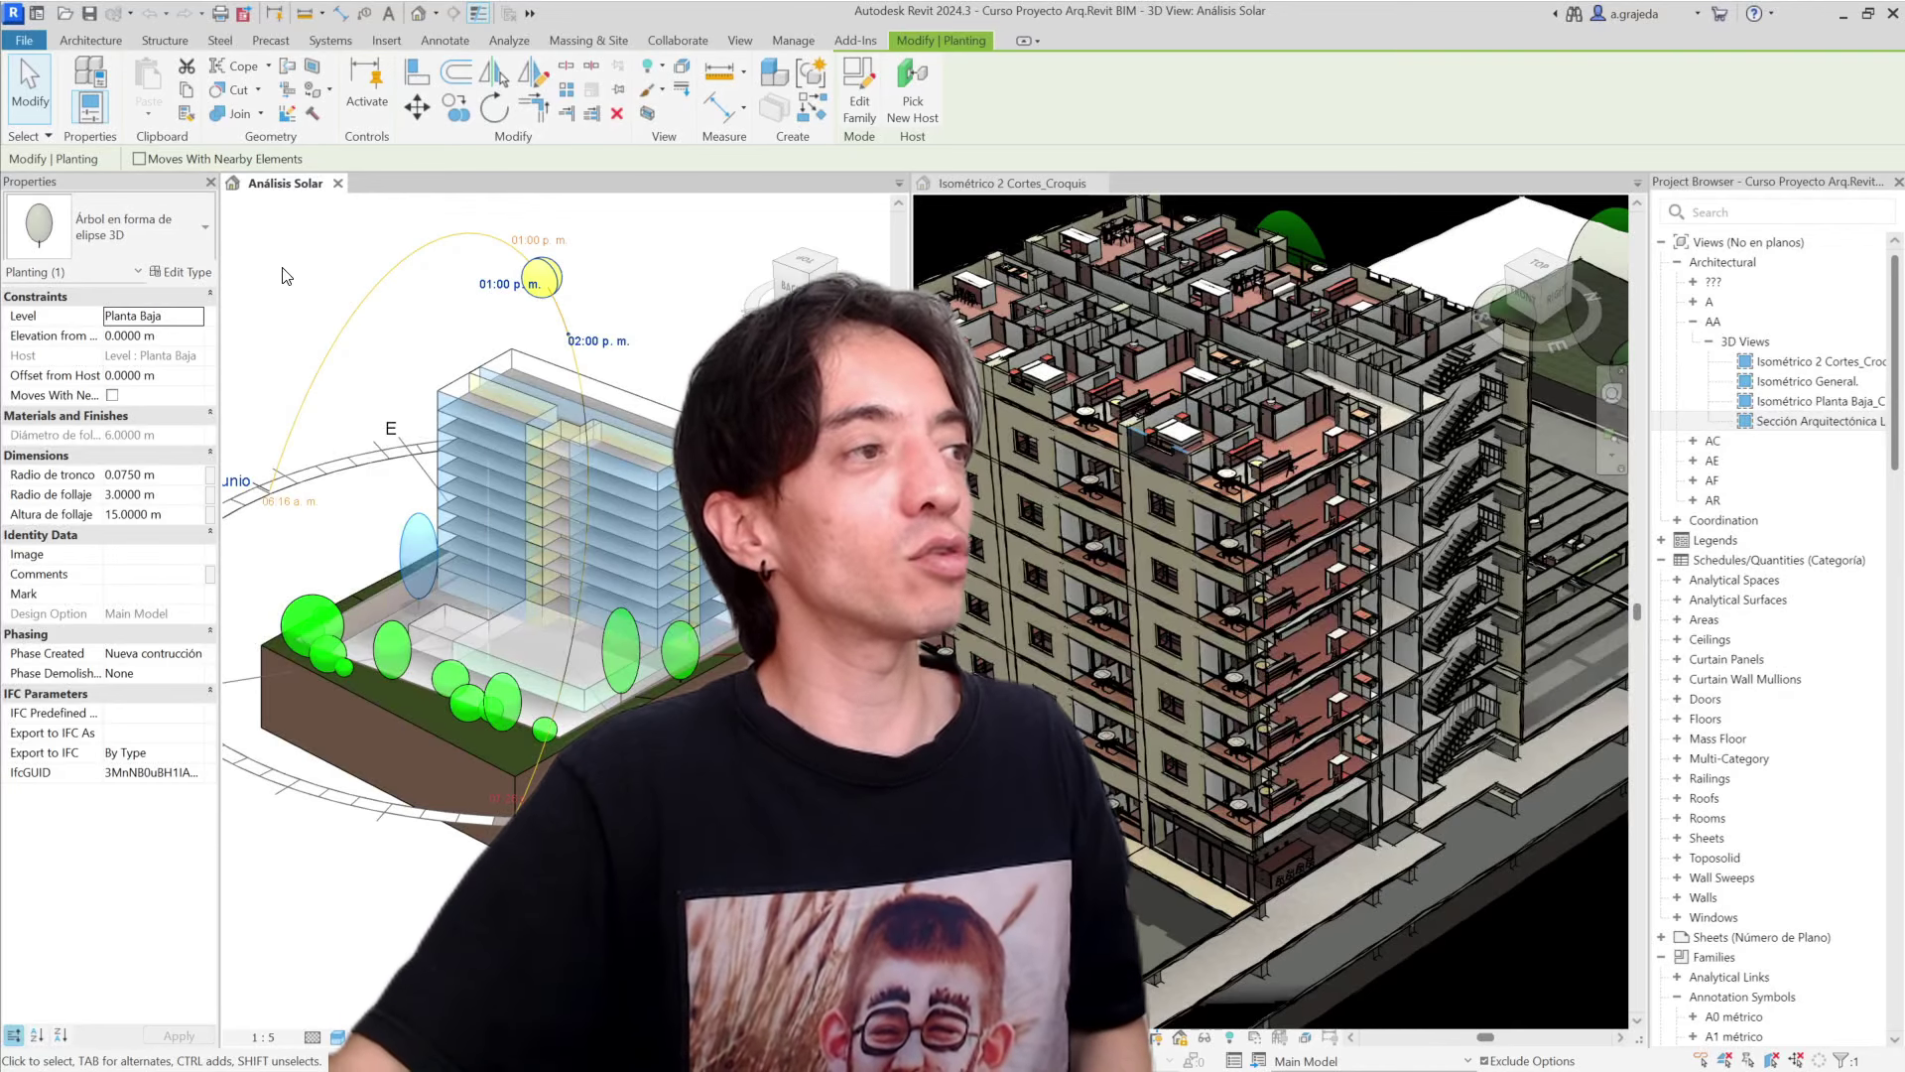
# Deselect the tree and make Isométrico 2 Cortes_Croquis the active view.
pyautogui.press('Escape')
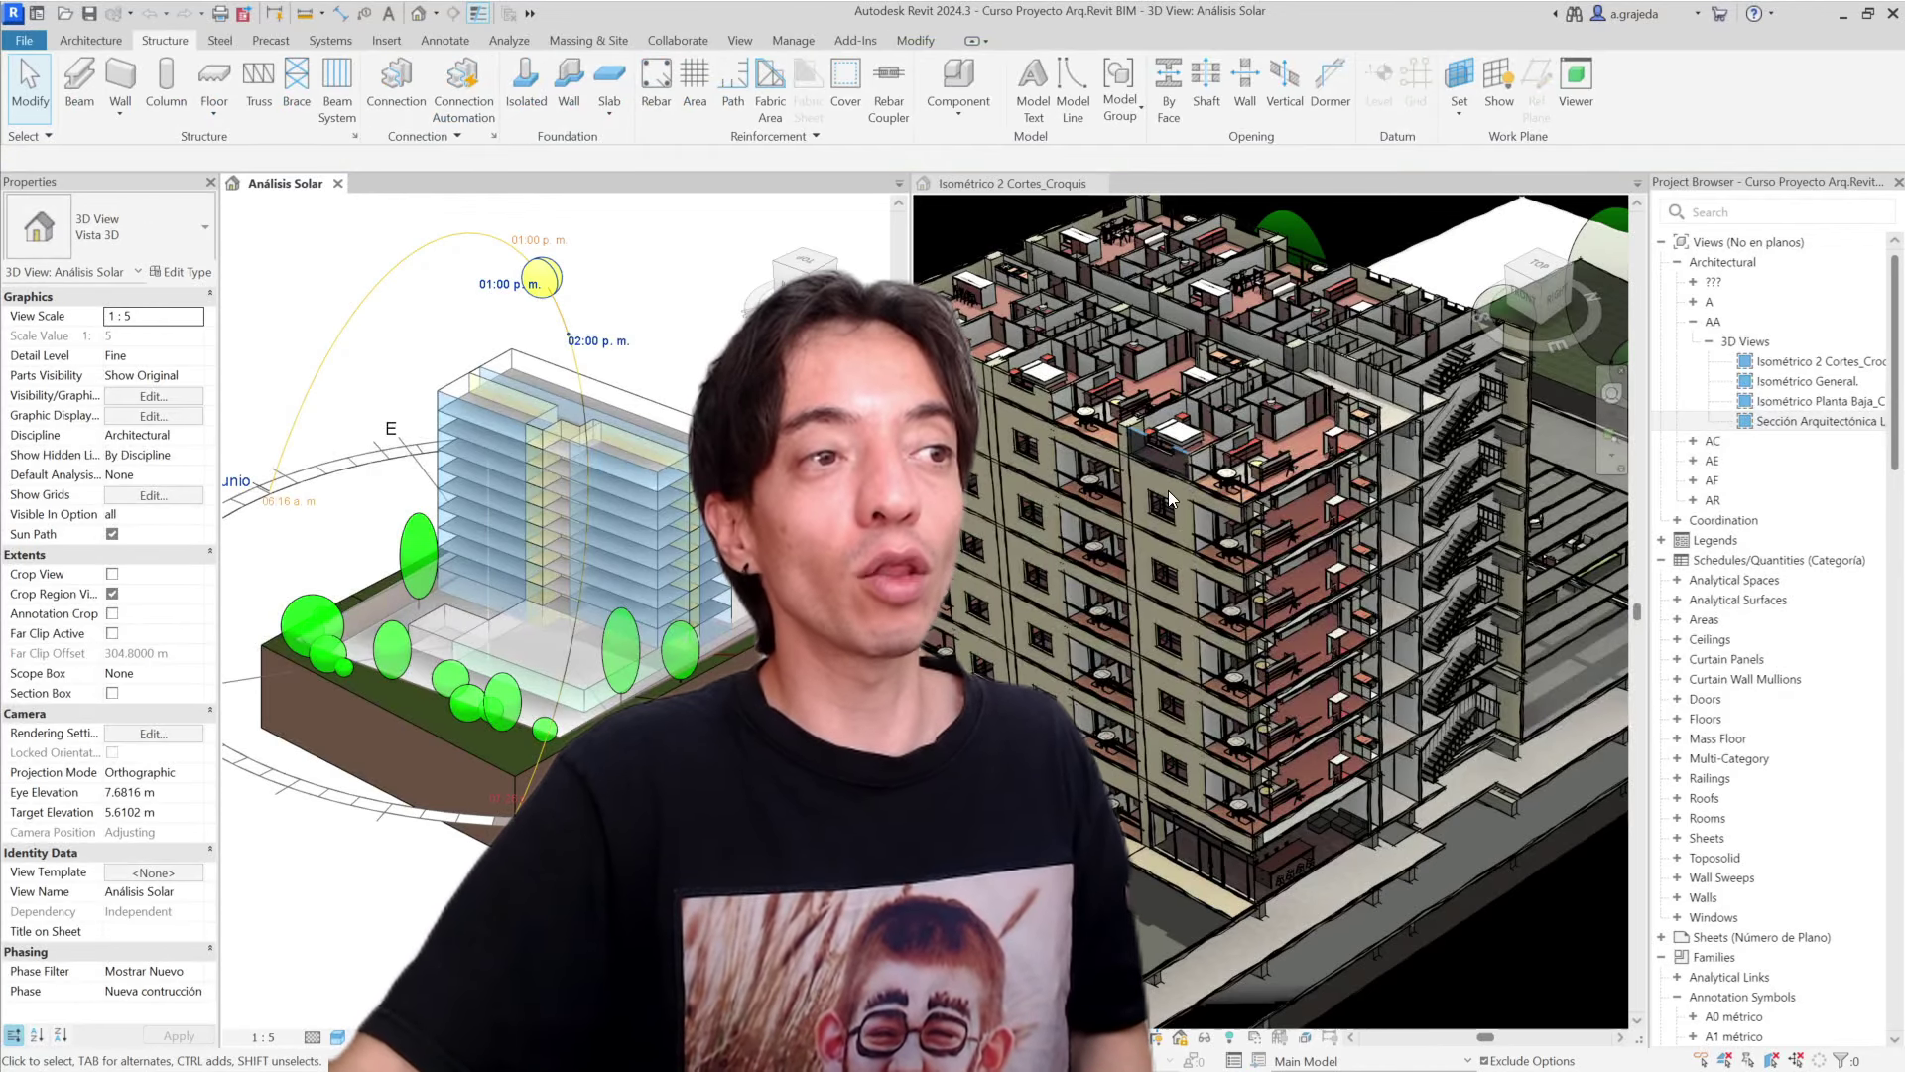
pyautogui.click(1175, 486)
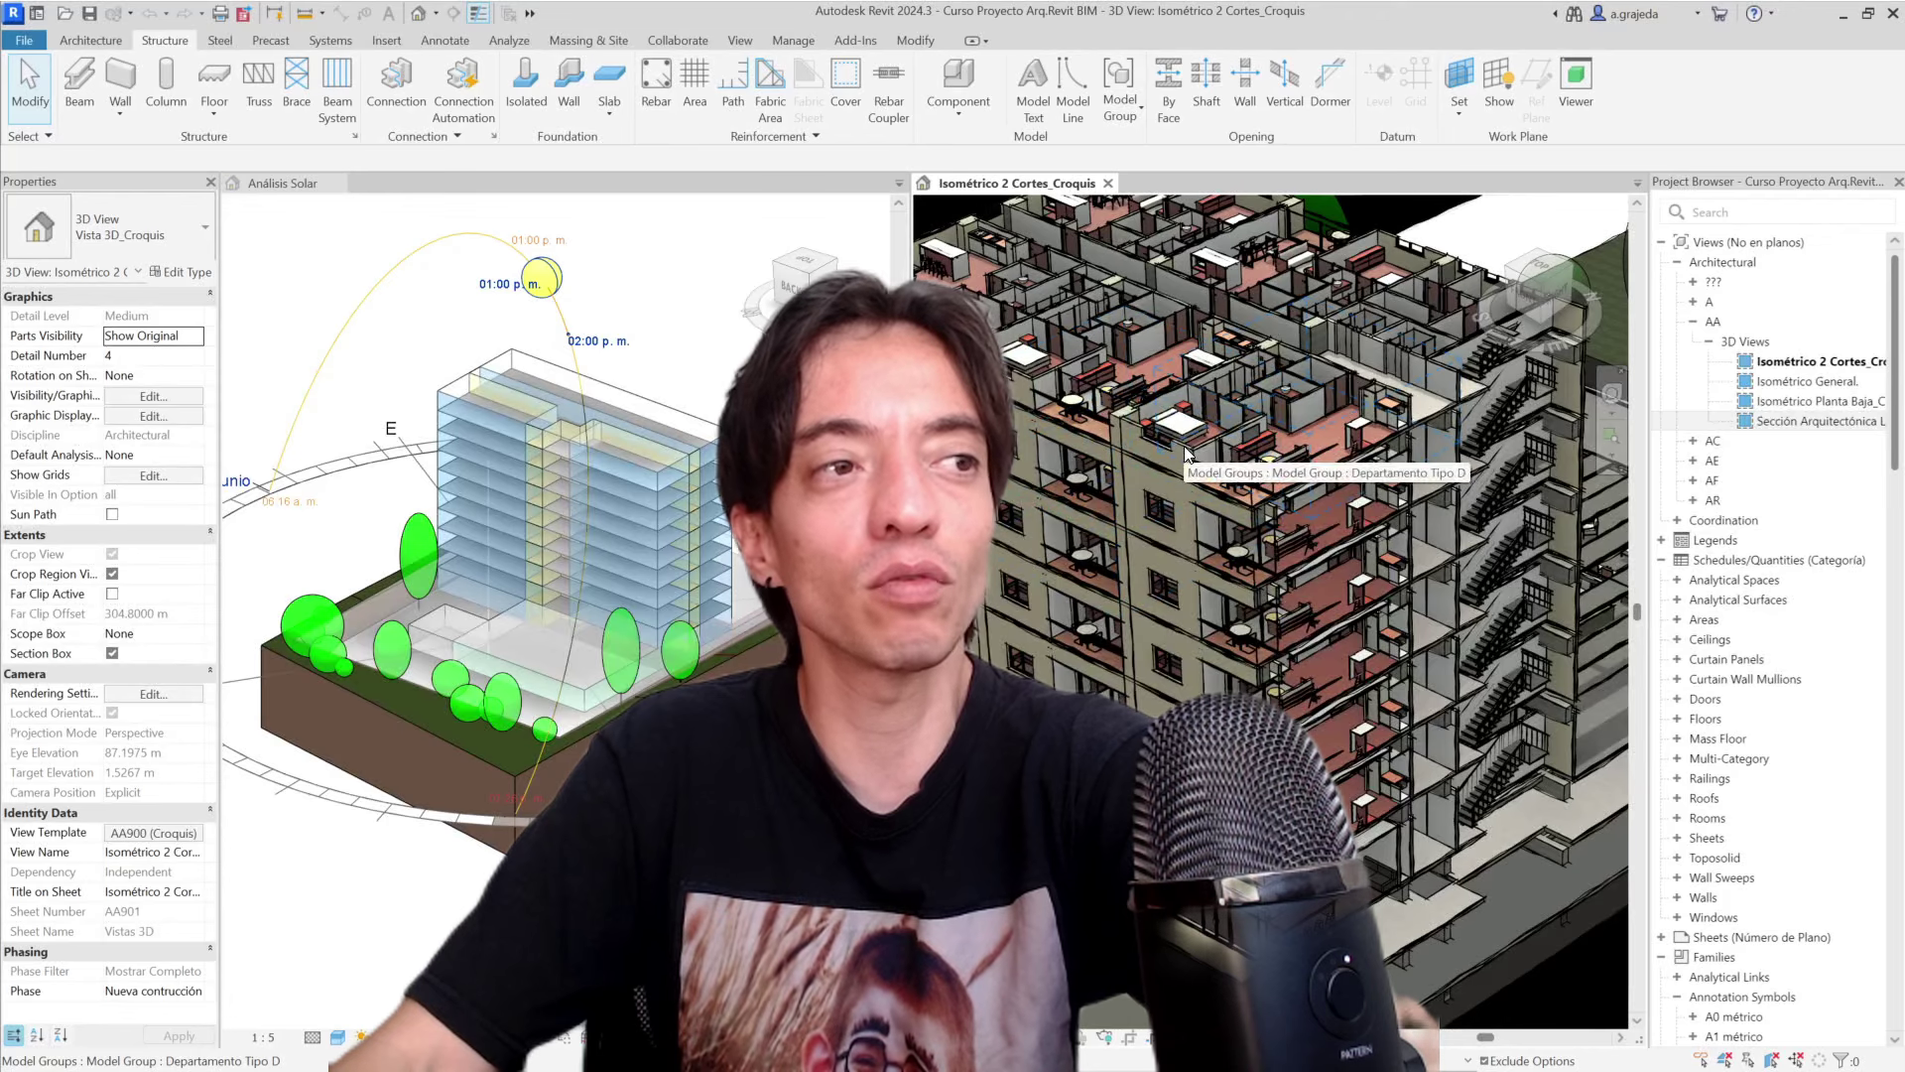
# Pick out a 15 cm basic wall on Nivel 6, cycling candidates with Tab.
pyautogui.keyDown('shift'); pyautogui.middleClick(1183, 445); pyautogui.keyUp('shift')
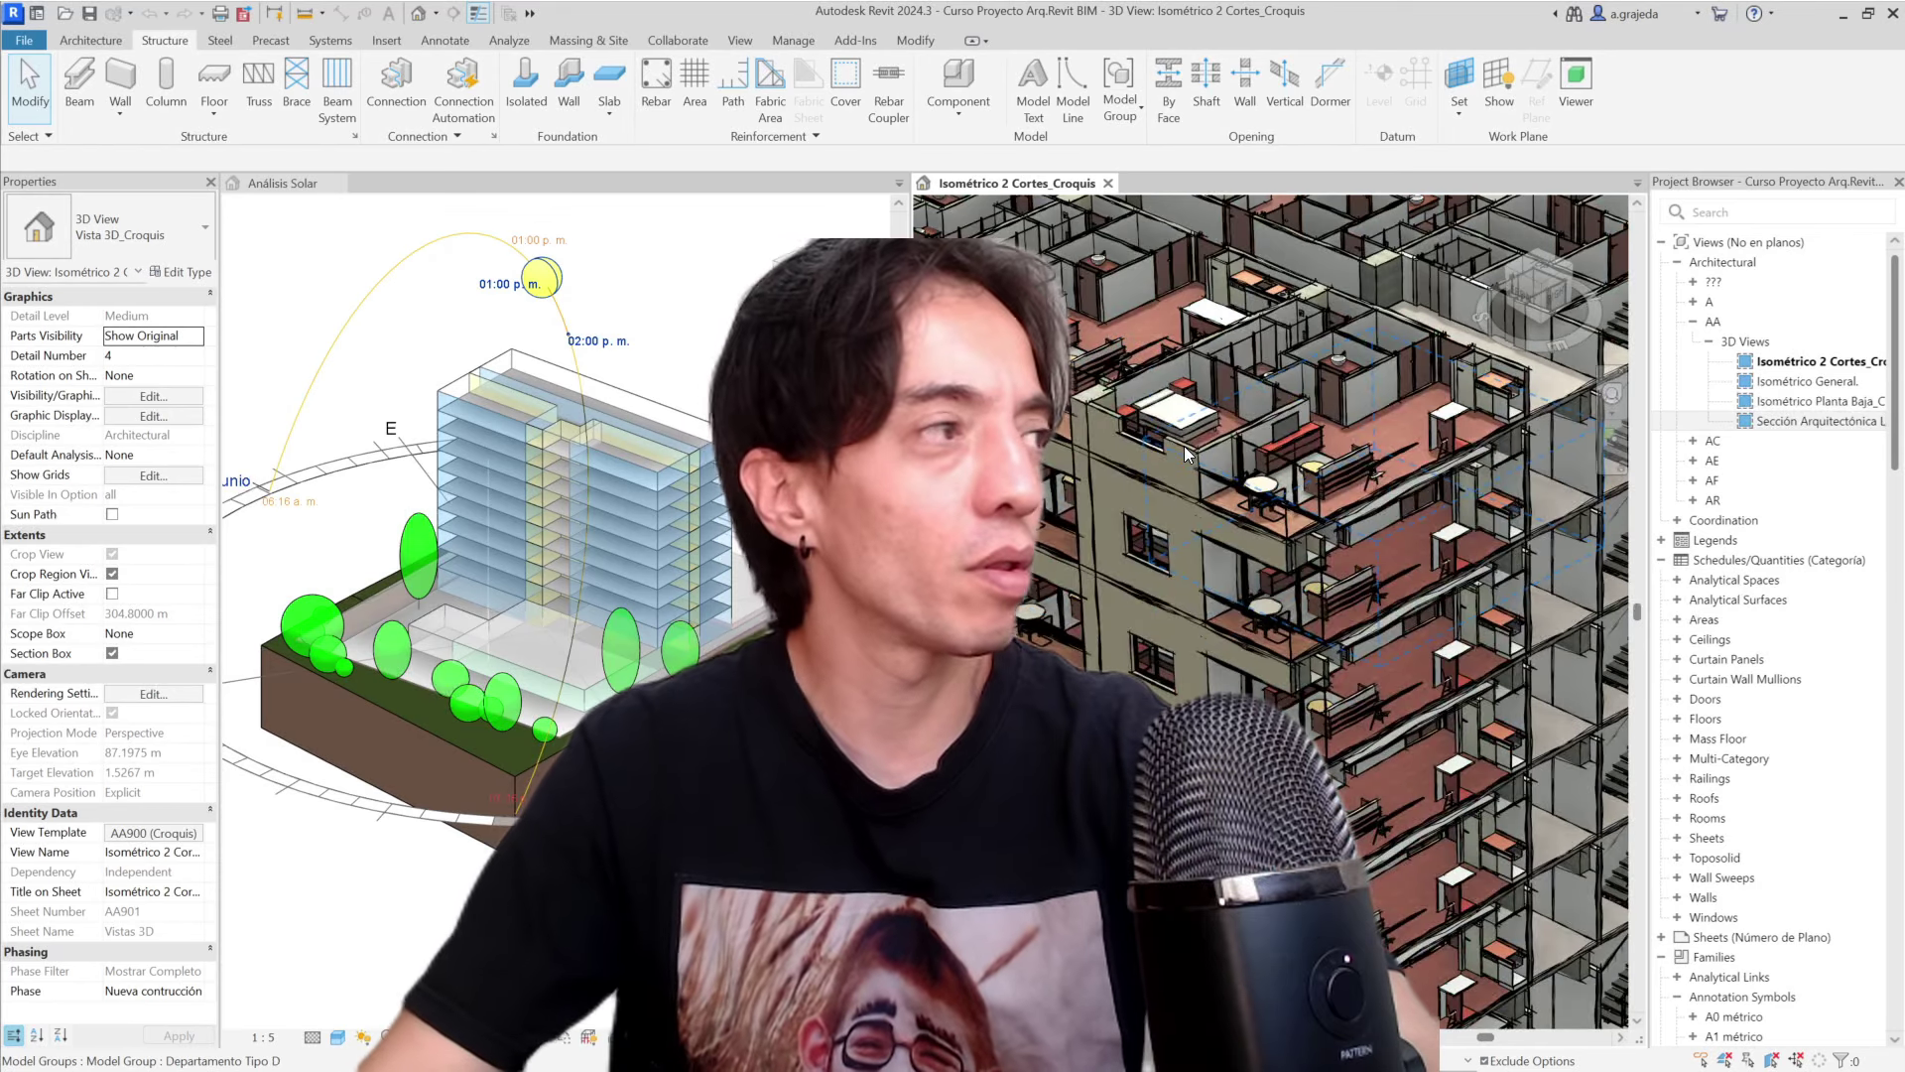
pyautogui.press('Tab')
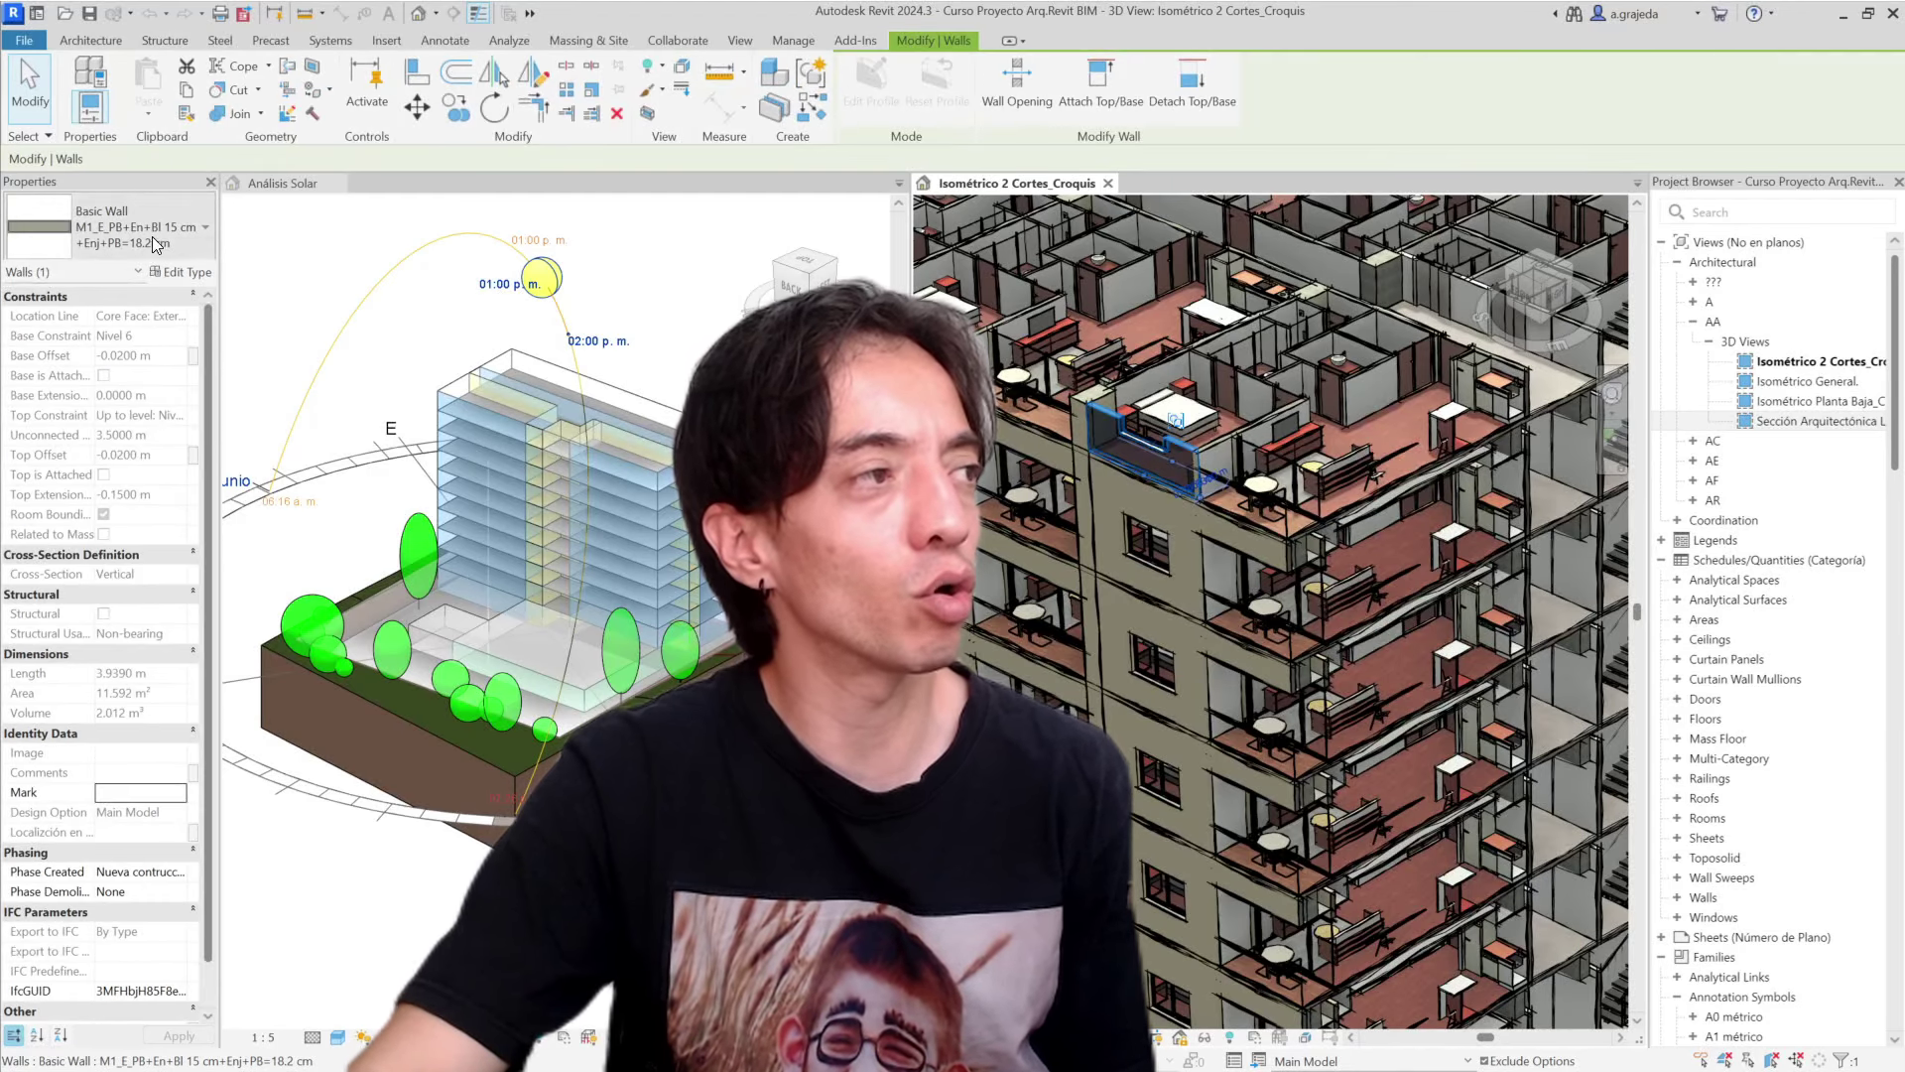
# Browse the wall type list twice, keeping M1_E_PB+En+Bl 15 cm, and reactivate Análisis Solar.
pyautogui.click(170, 228)
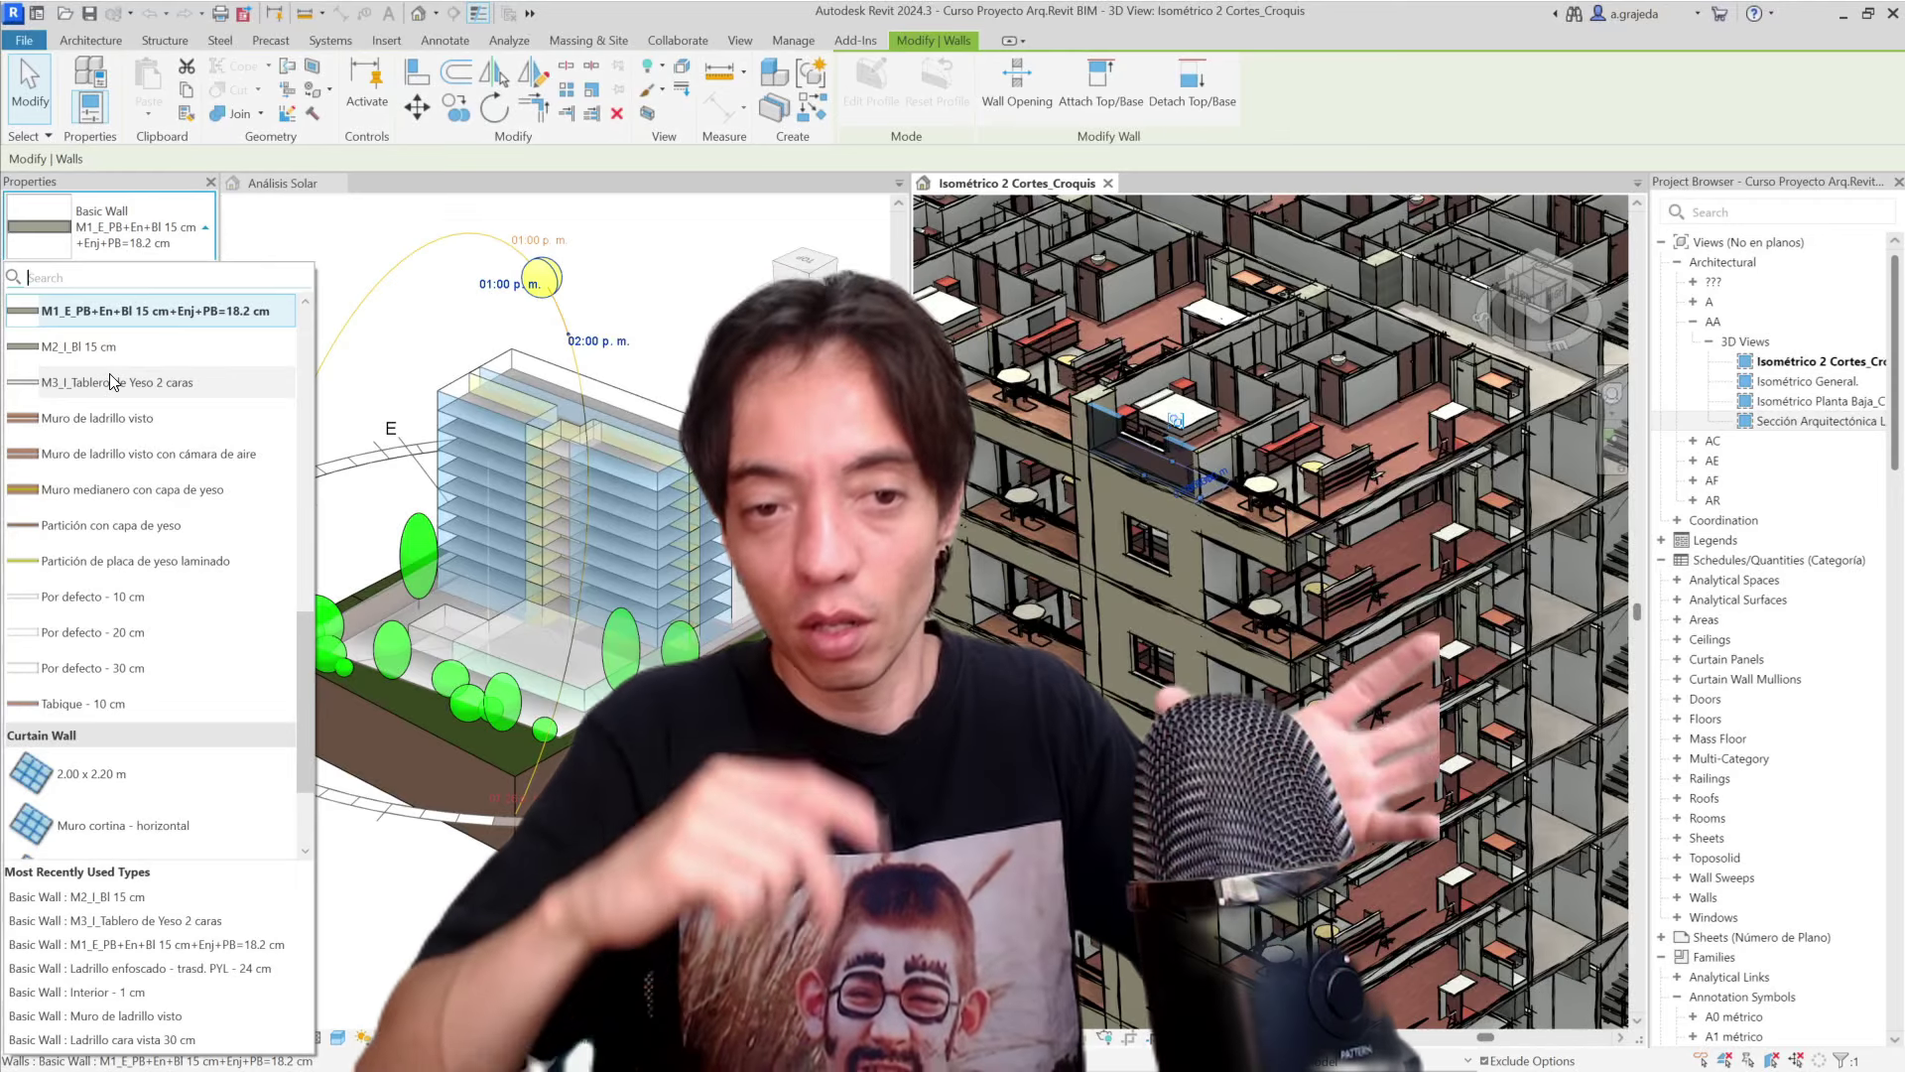
pyautogui.click(157, 227)
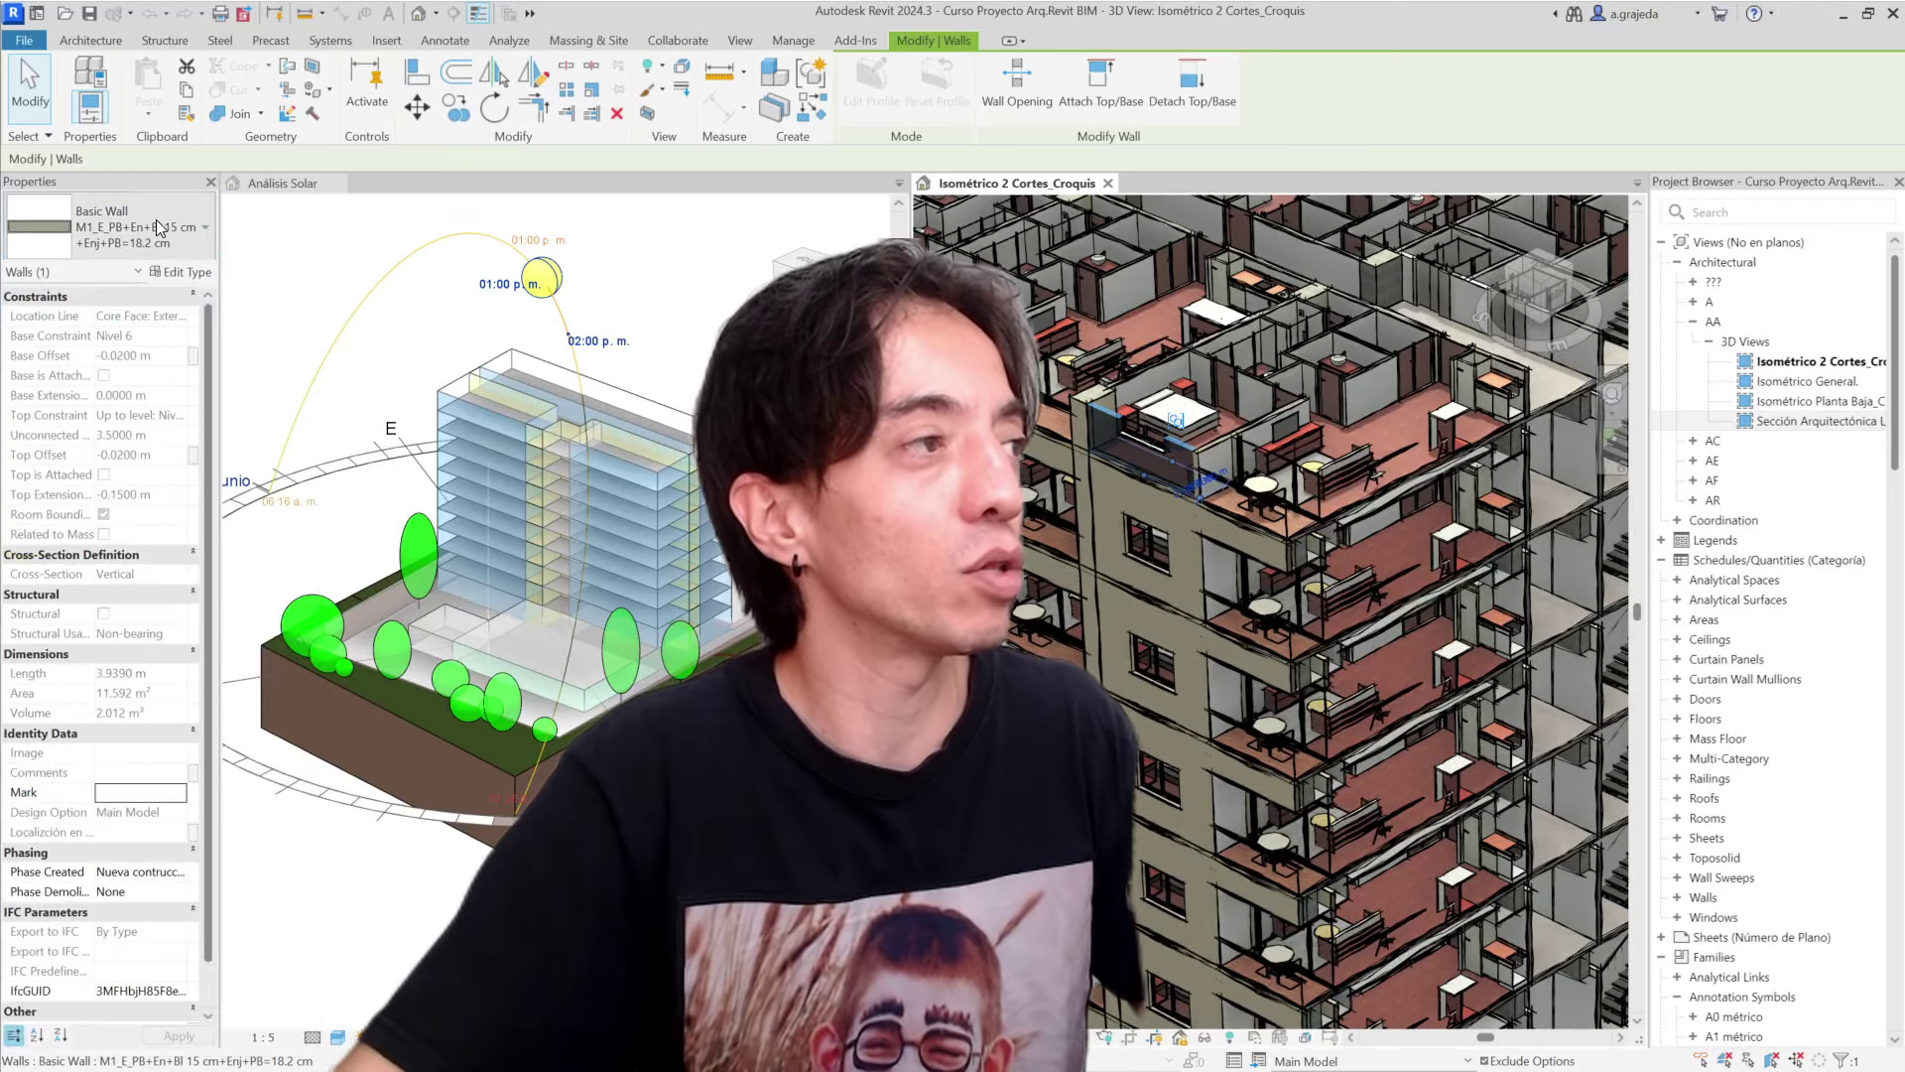
pyautogui.click(303, 244)
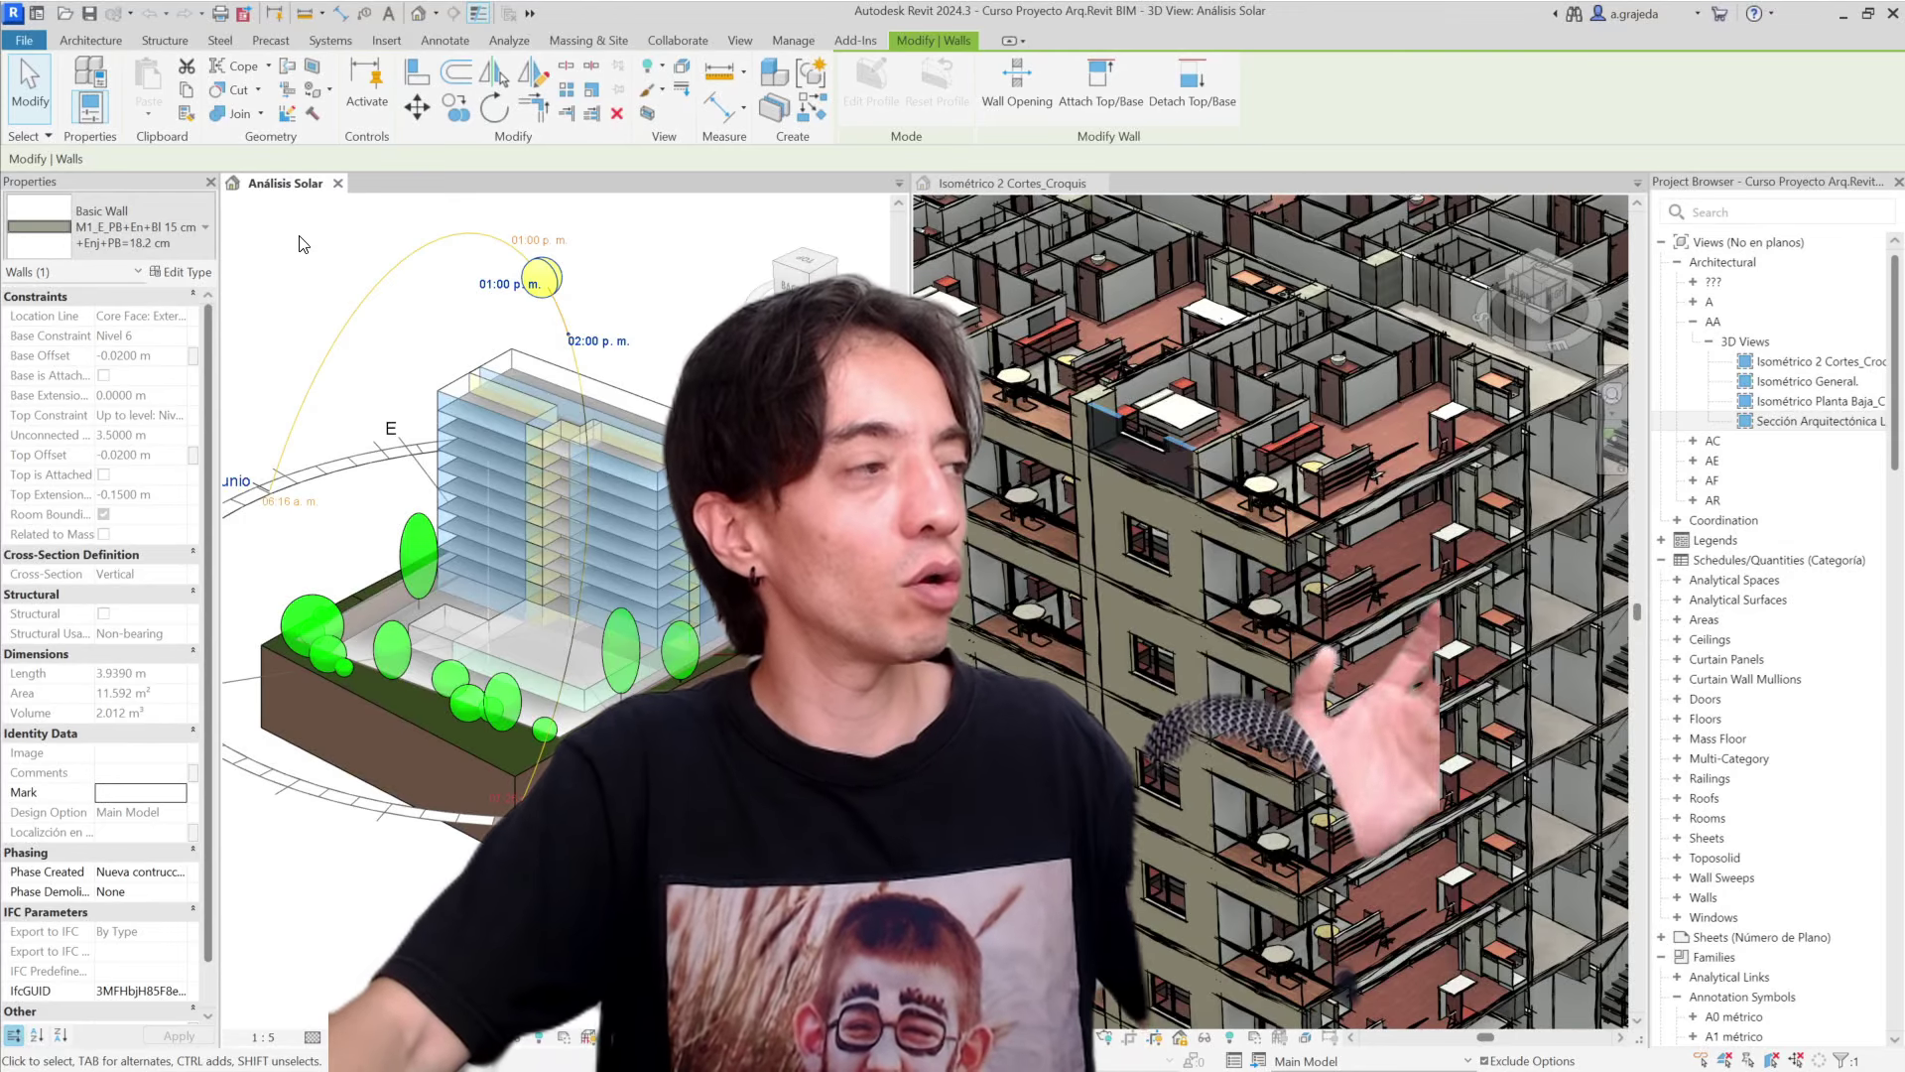
pyautogui.click(83, 230)
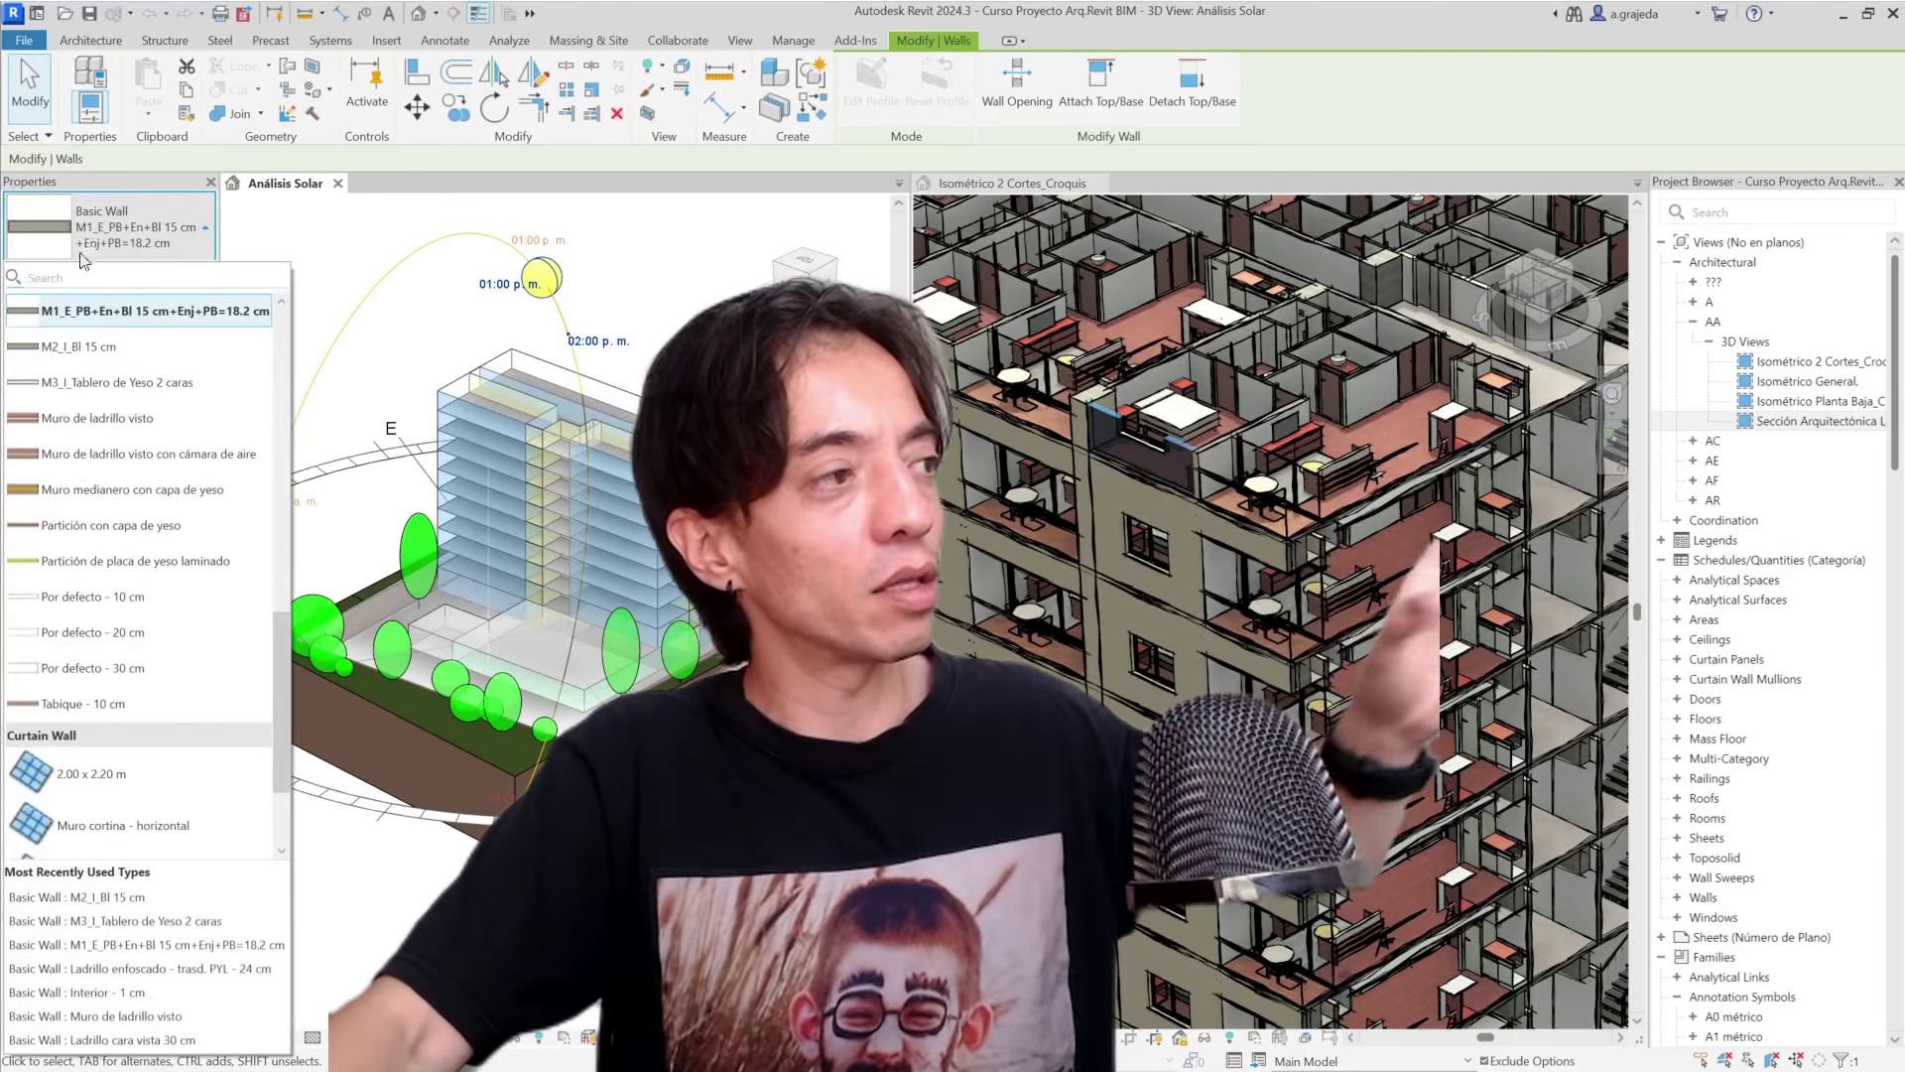
pyautogui.click(360, 249)
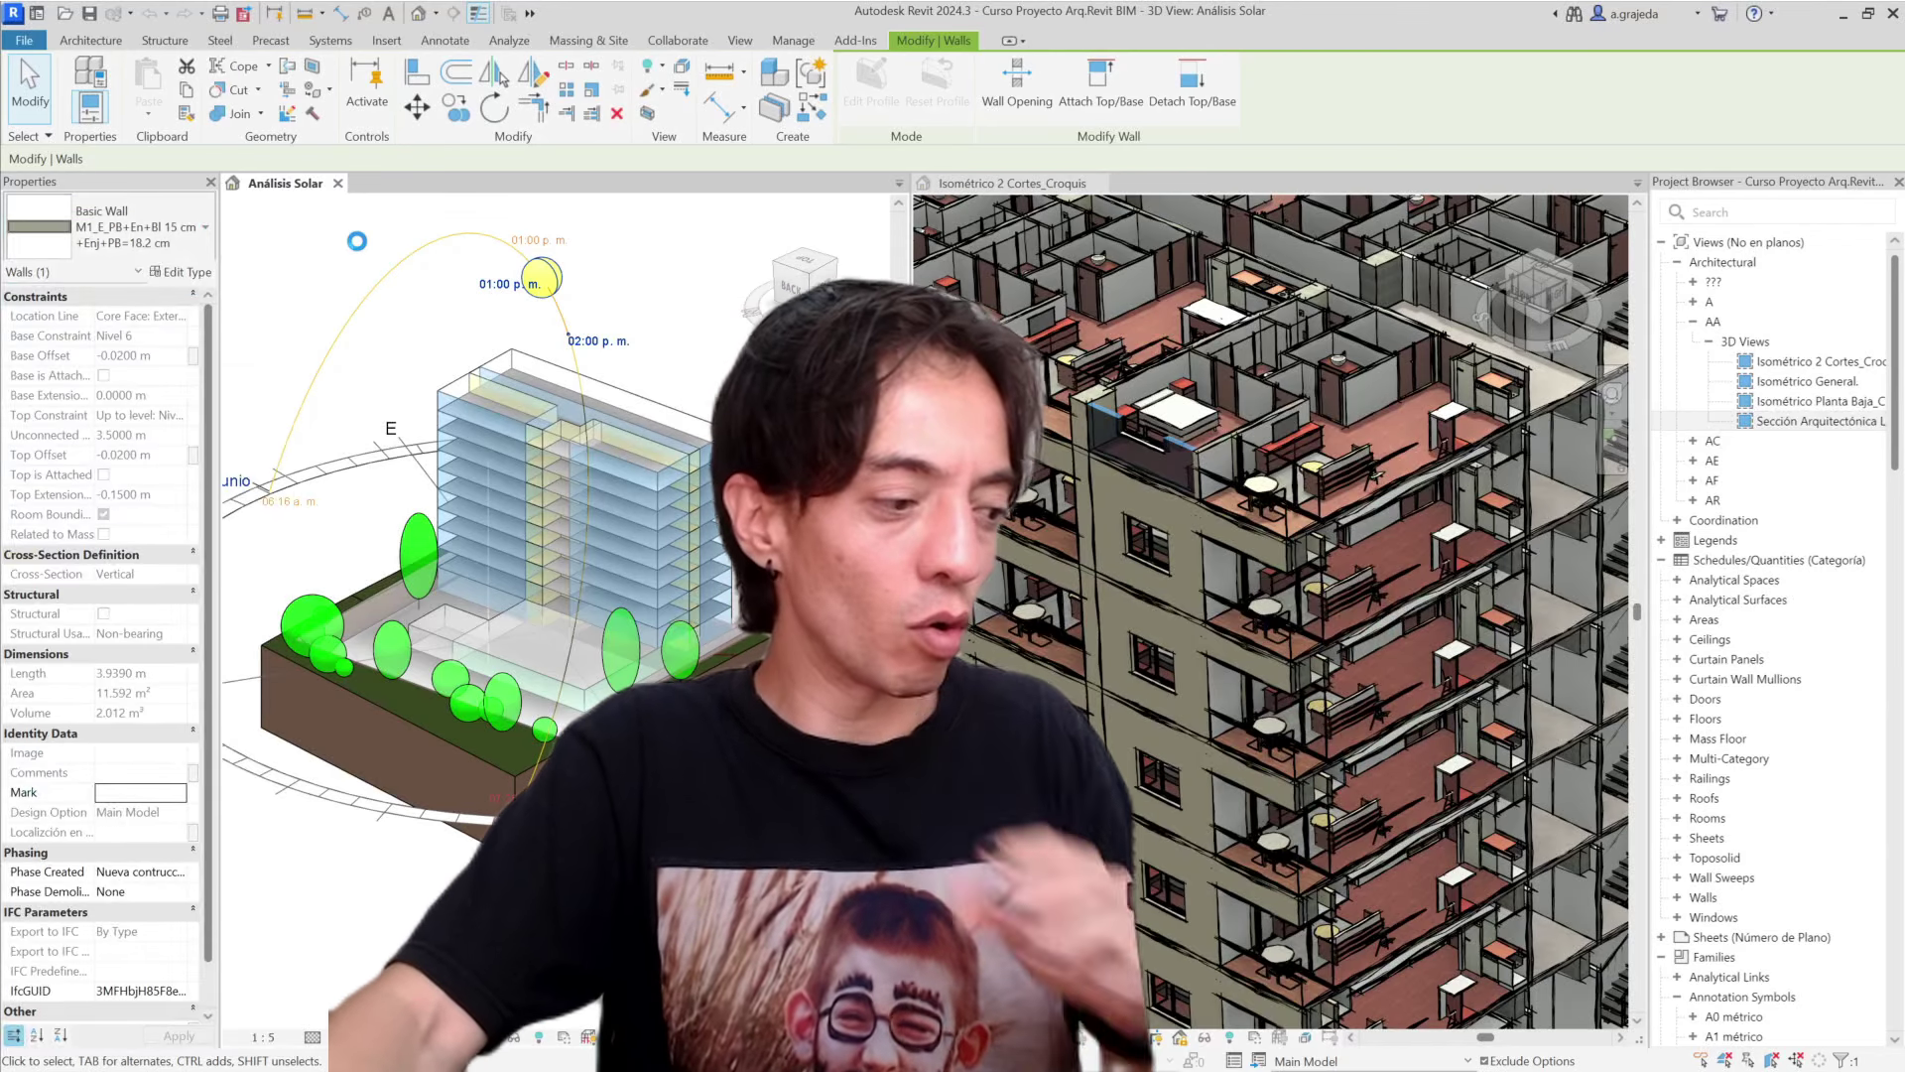
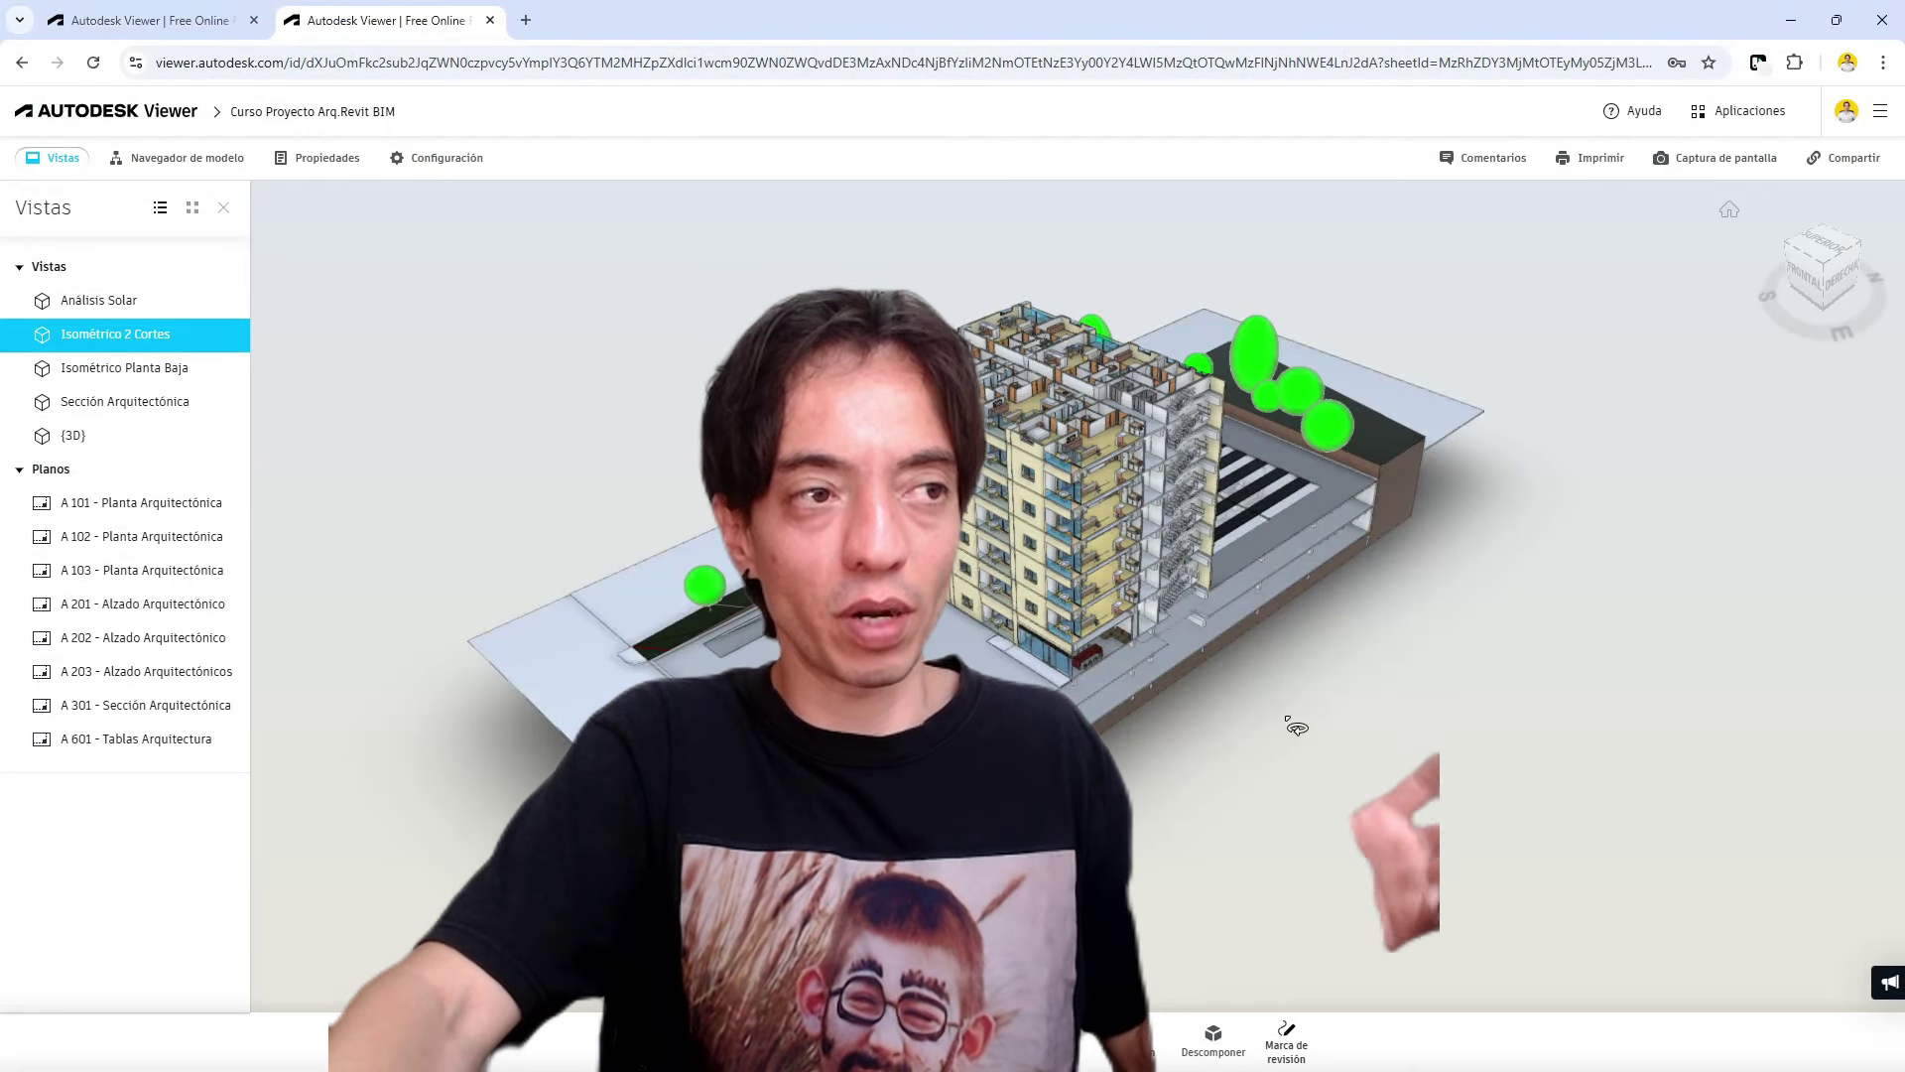
# Orbit the building until the ViewCube shows DERECHA, then switch to the Viewer home page tab.
pyautogui.moveTo(1296, 728); pyautogui.dragTo(1459, 725)
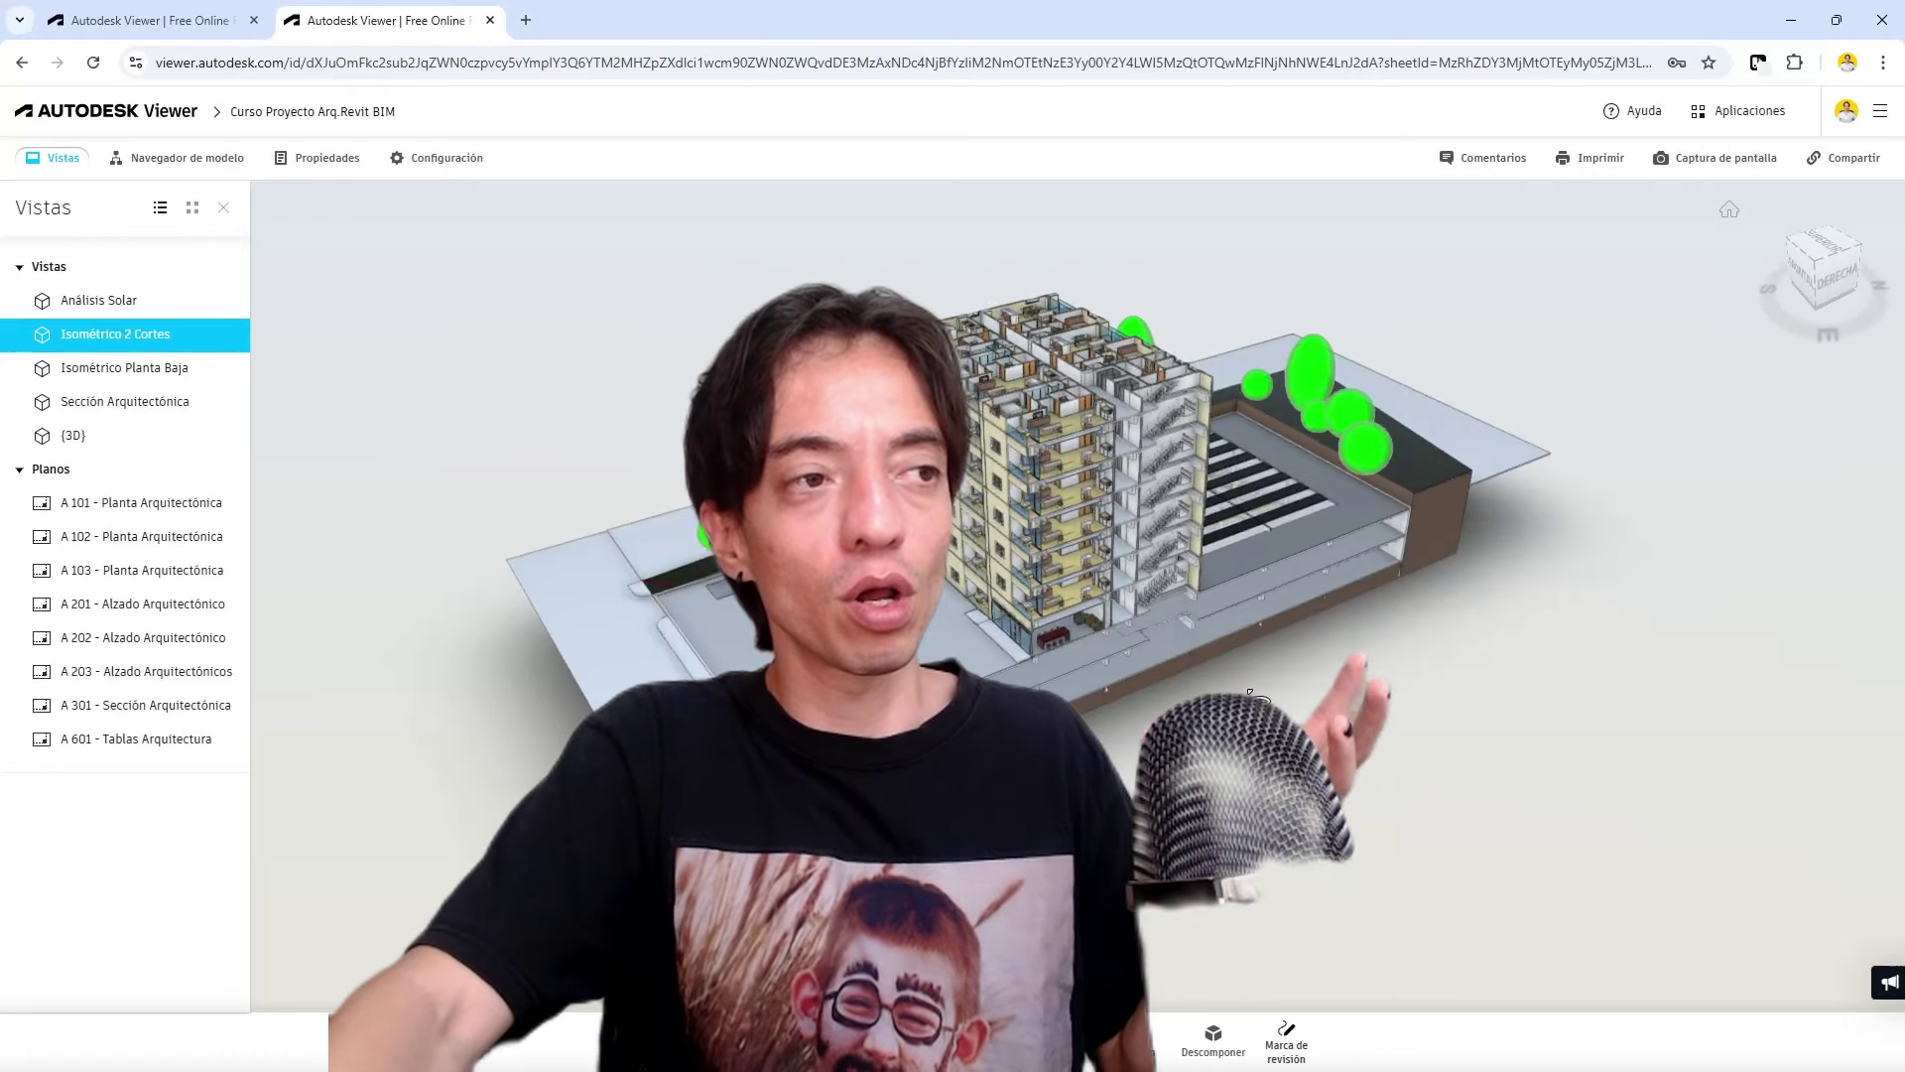
pyautogui.click(109, 12)
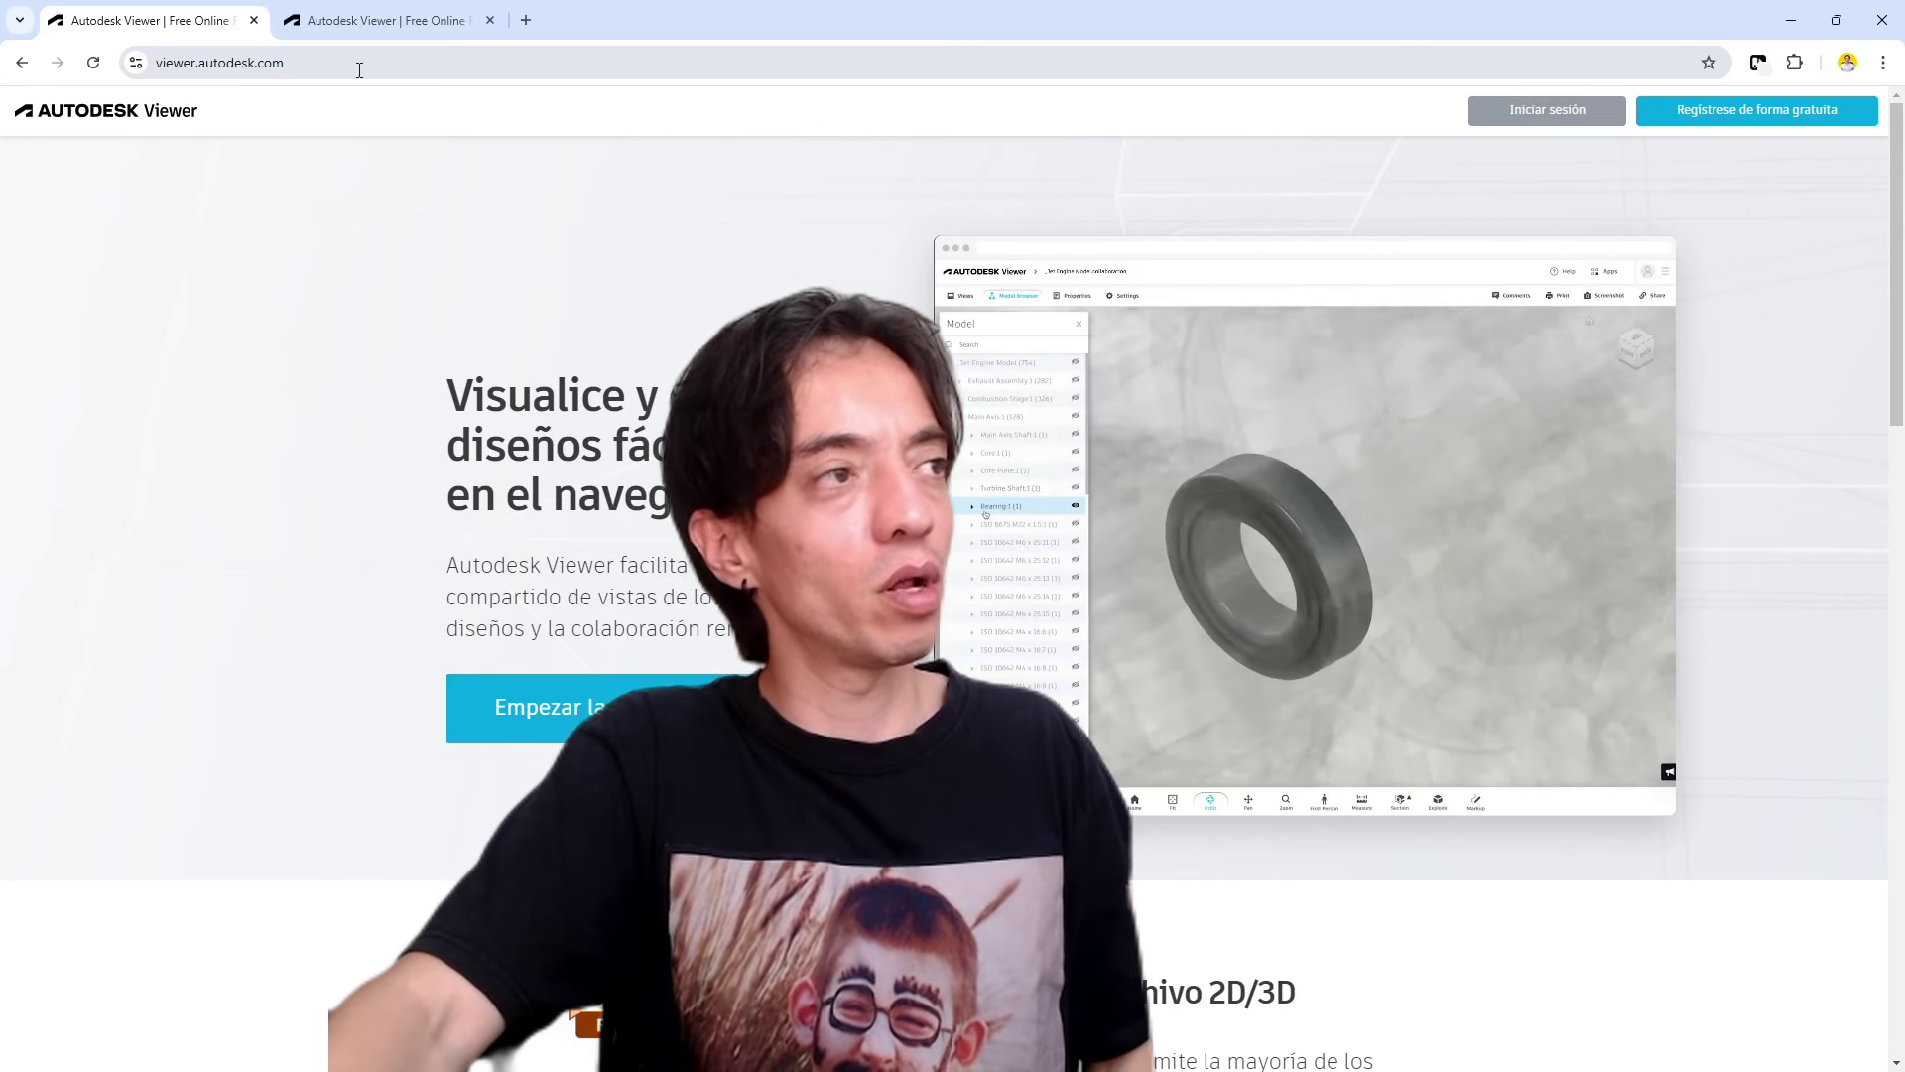
# Sign in to Autodesk Viewer to reach Vistas de diseño, then minimize Chrome to show Revit.
pyautogui.click(338, 69)
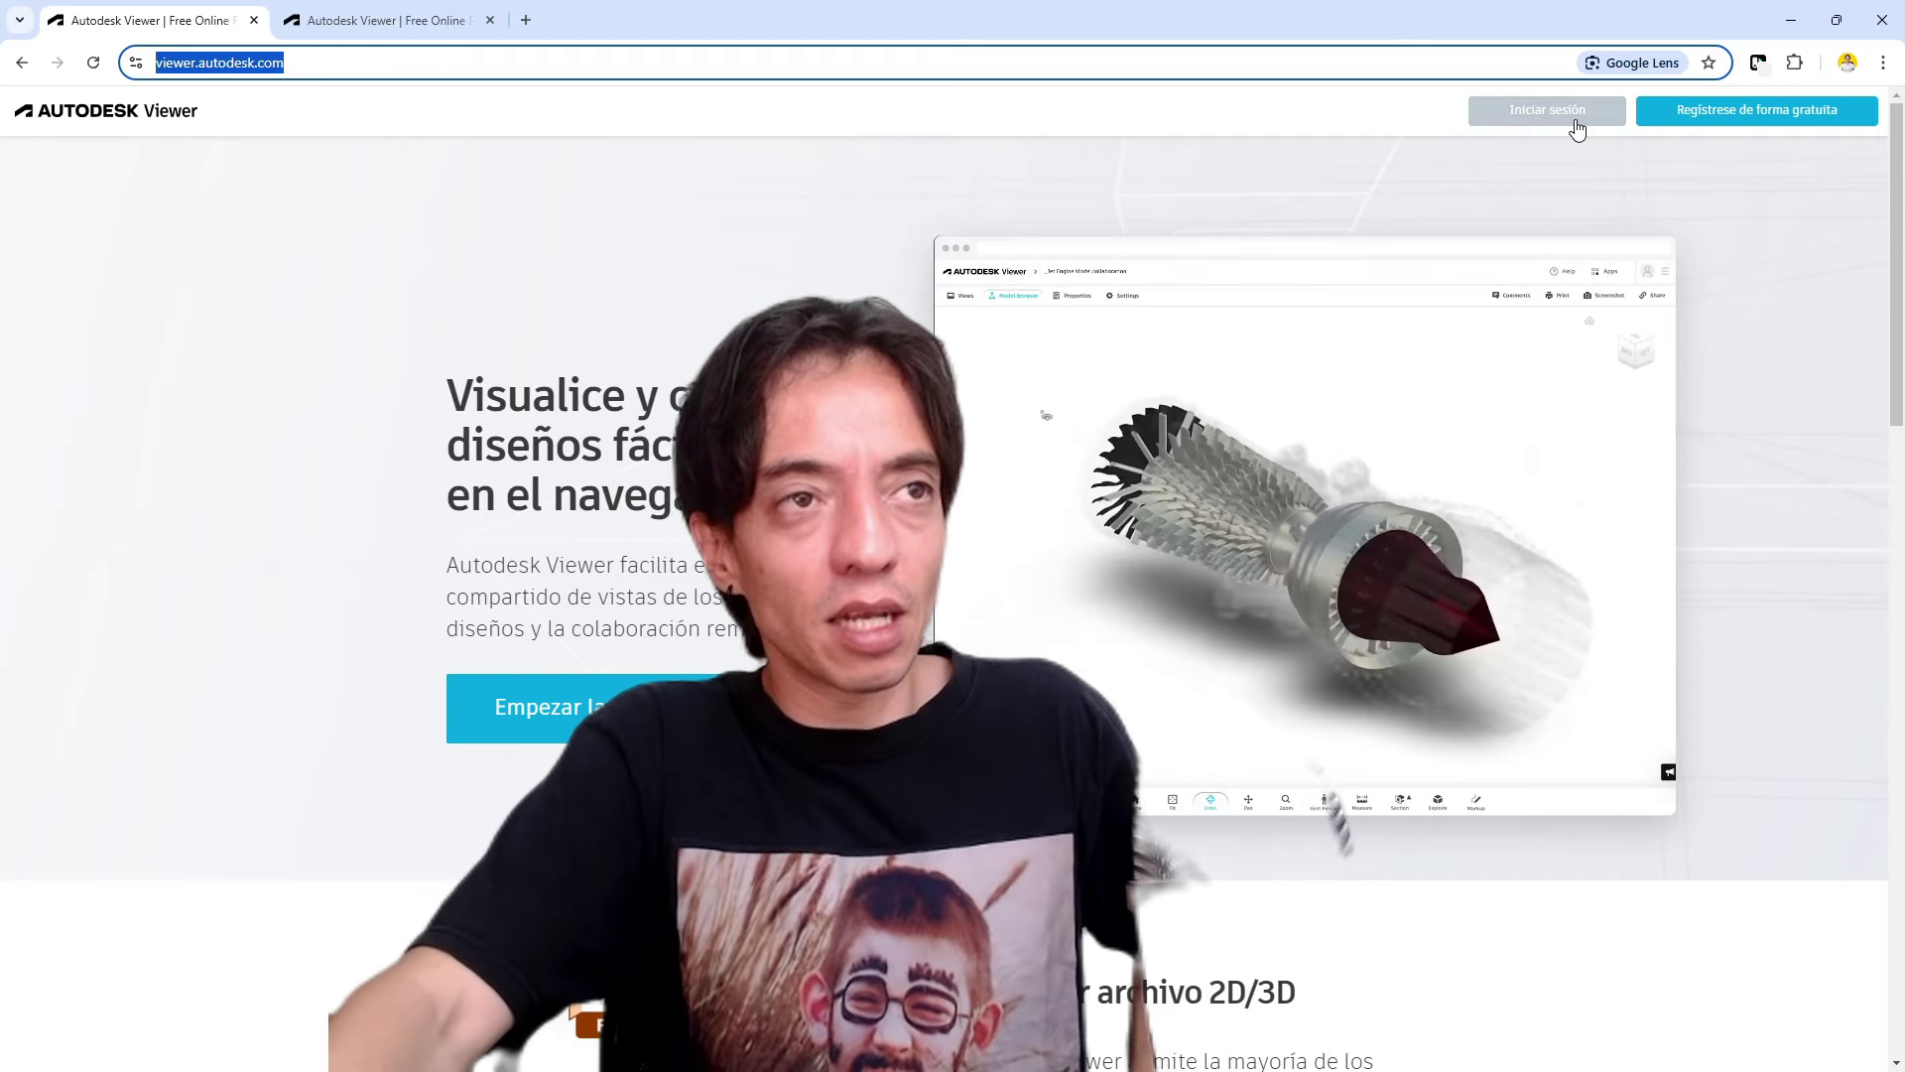
pyautogui.click(1569, 182)
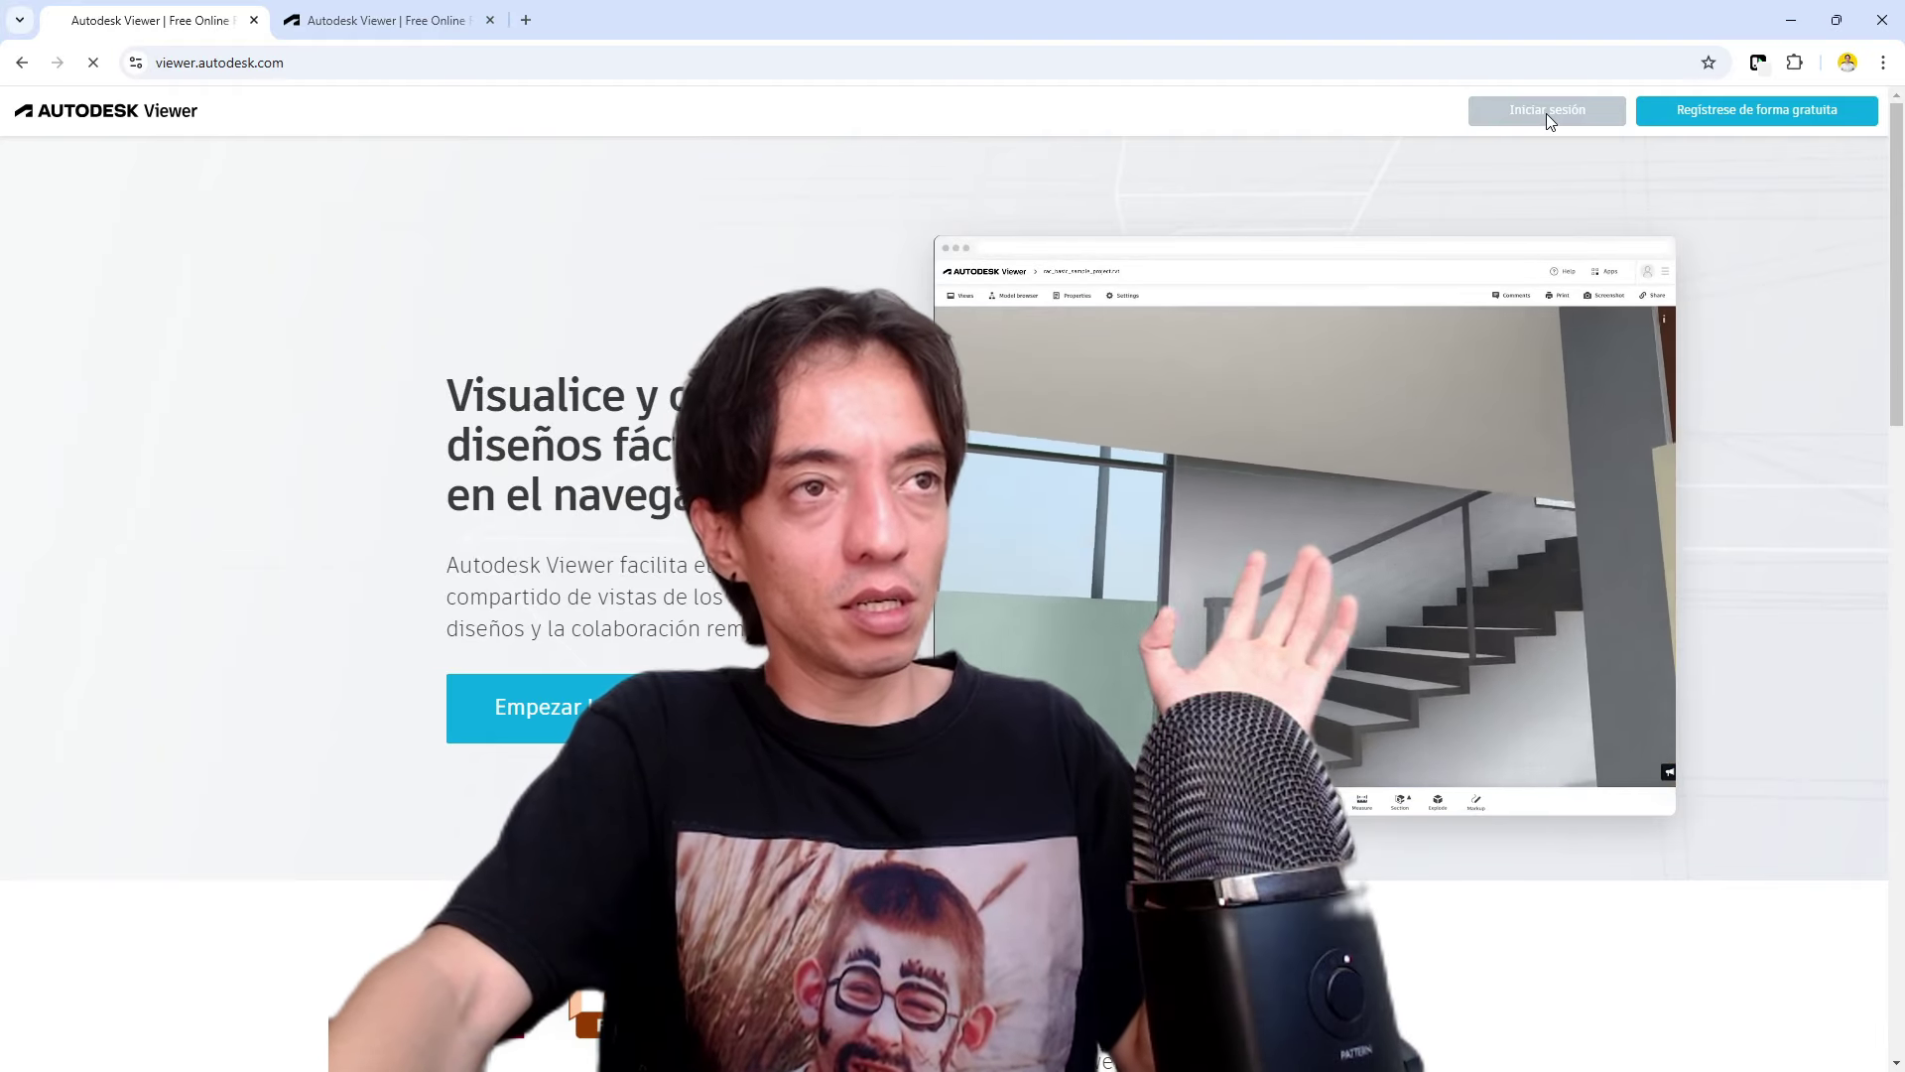
pyautogui.click(1546, 113)
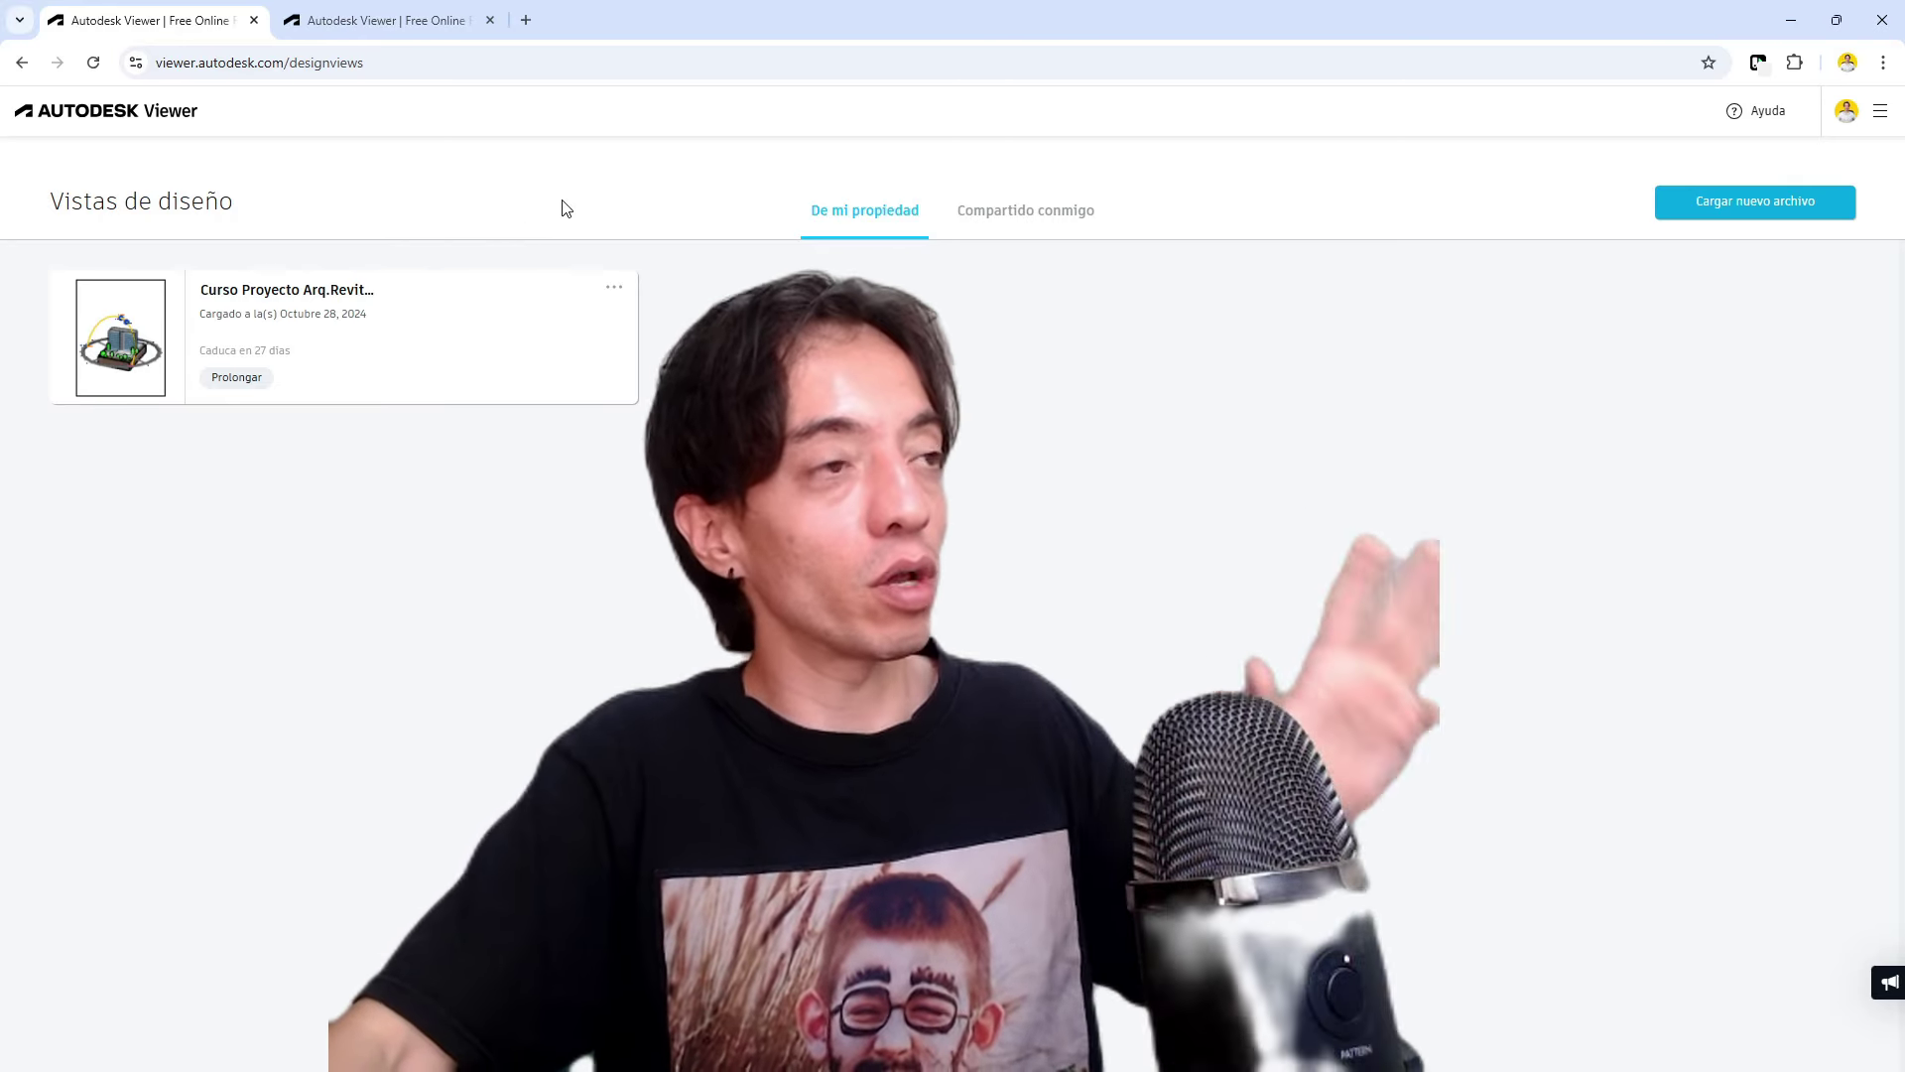
pyautogui.click(1804, 19)
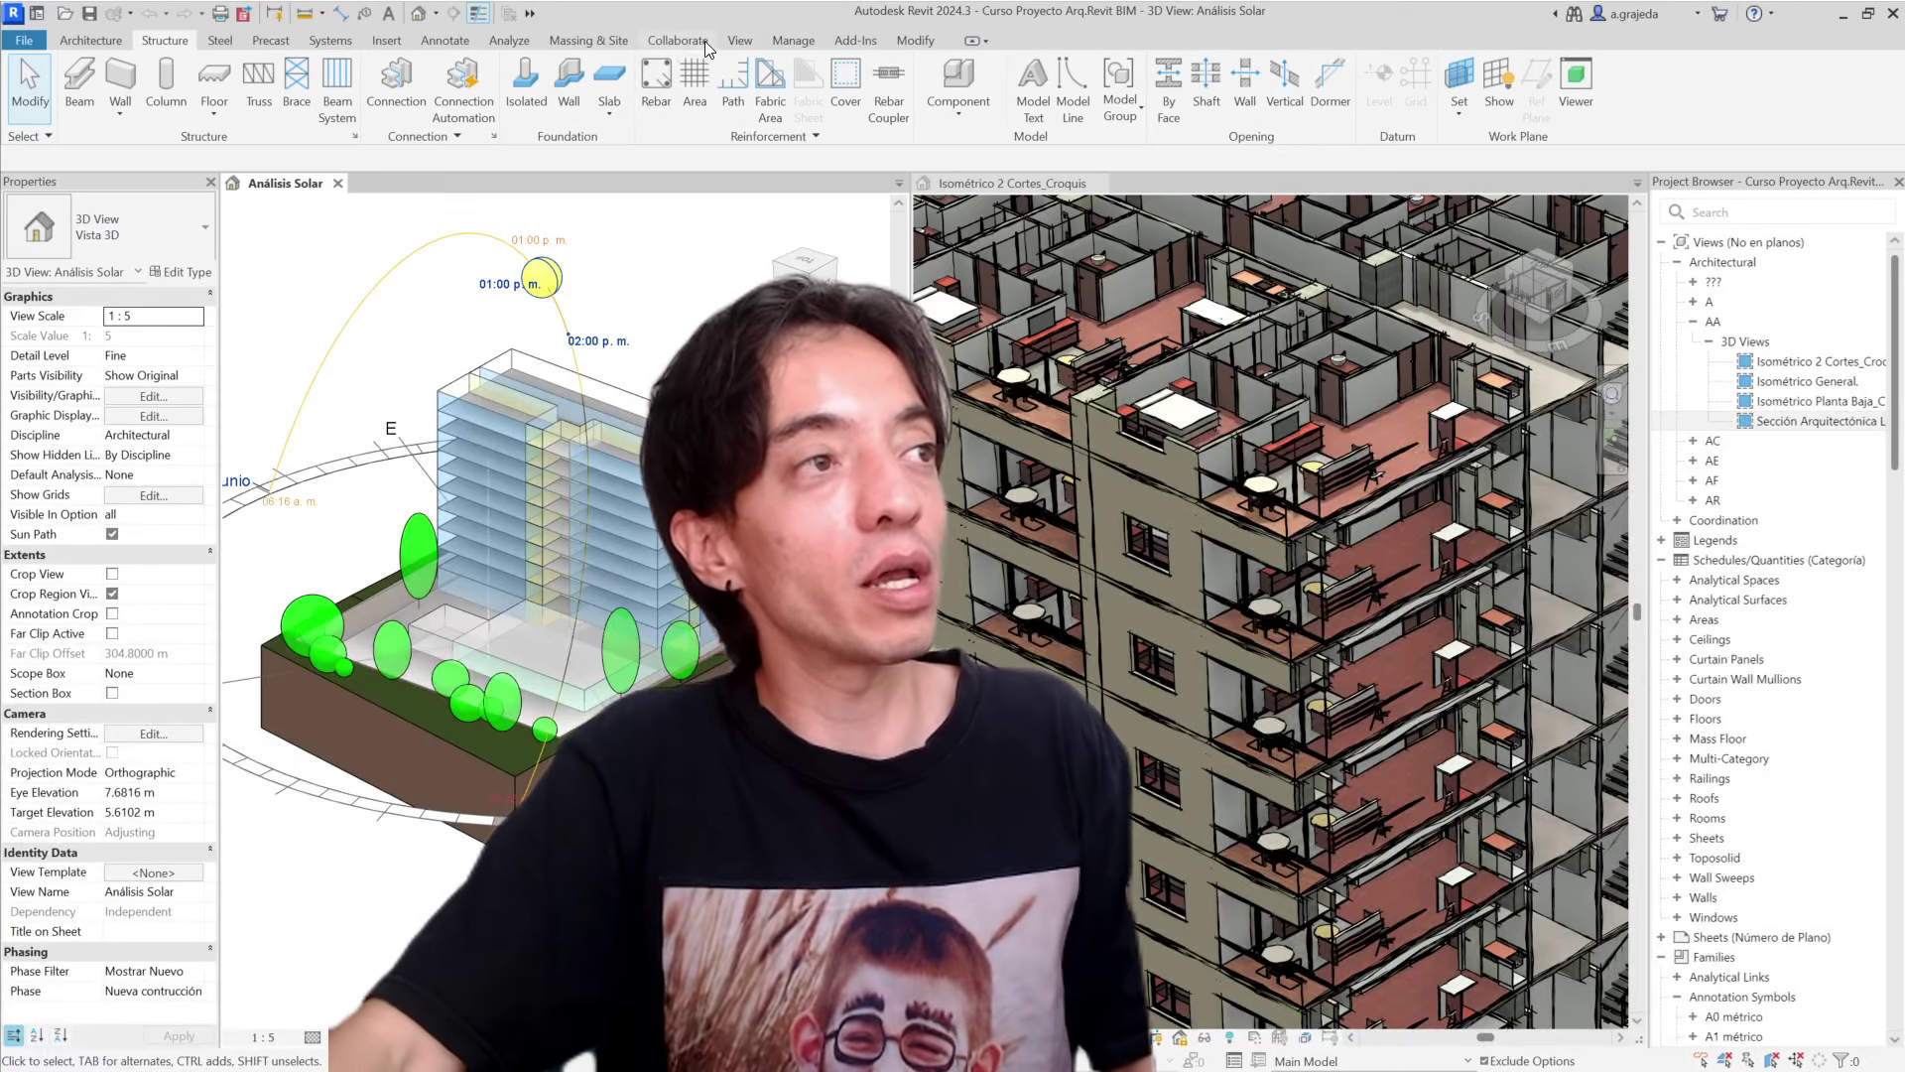
# In Collaborate > Publish Settings, compare the views and sheets in the Arquitectónicos and Nuevo sets.
pyautogui.click(681, 37)
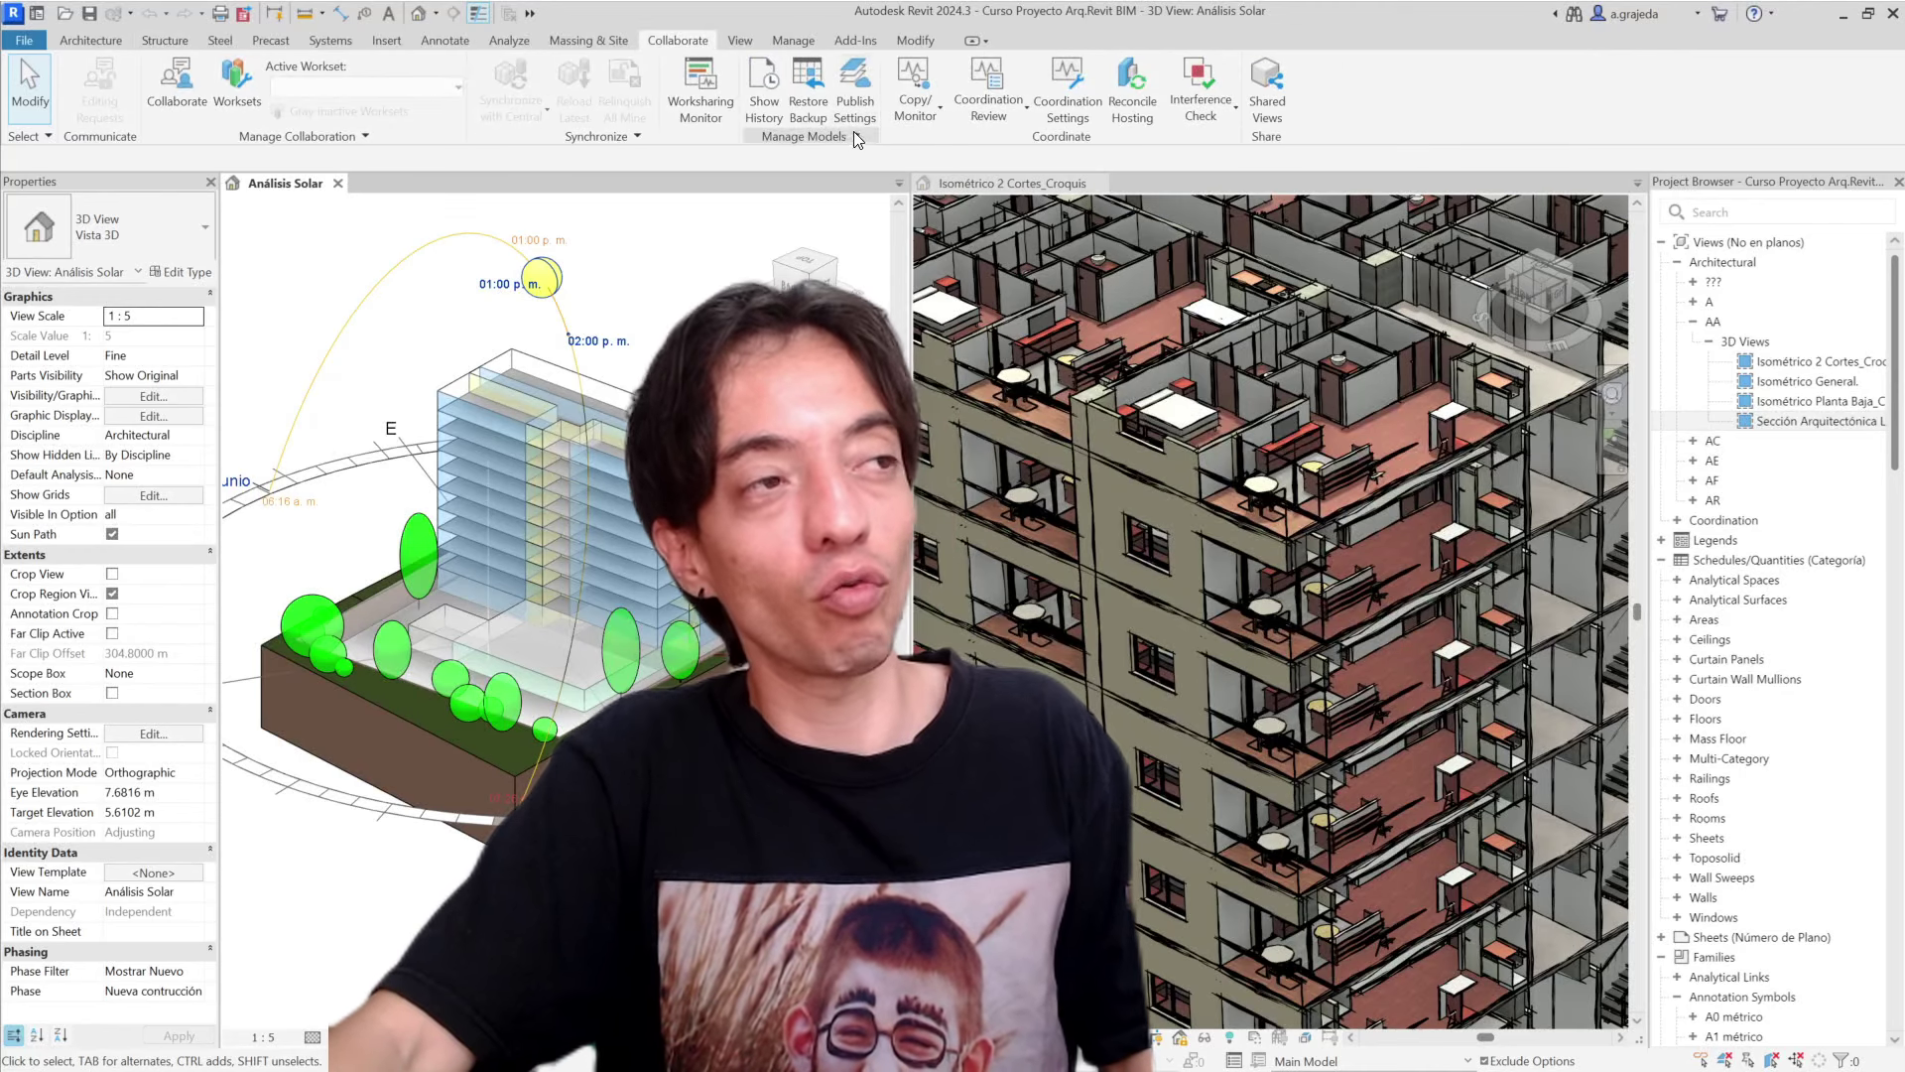
pyautogui.click(856, 99)
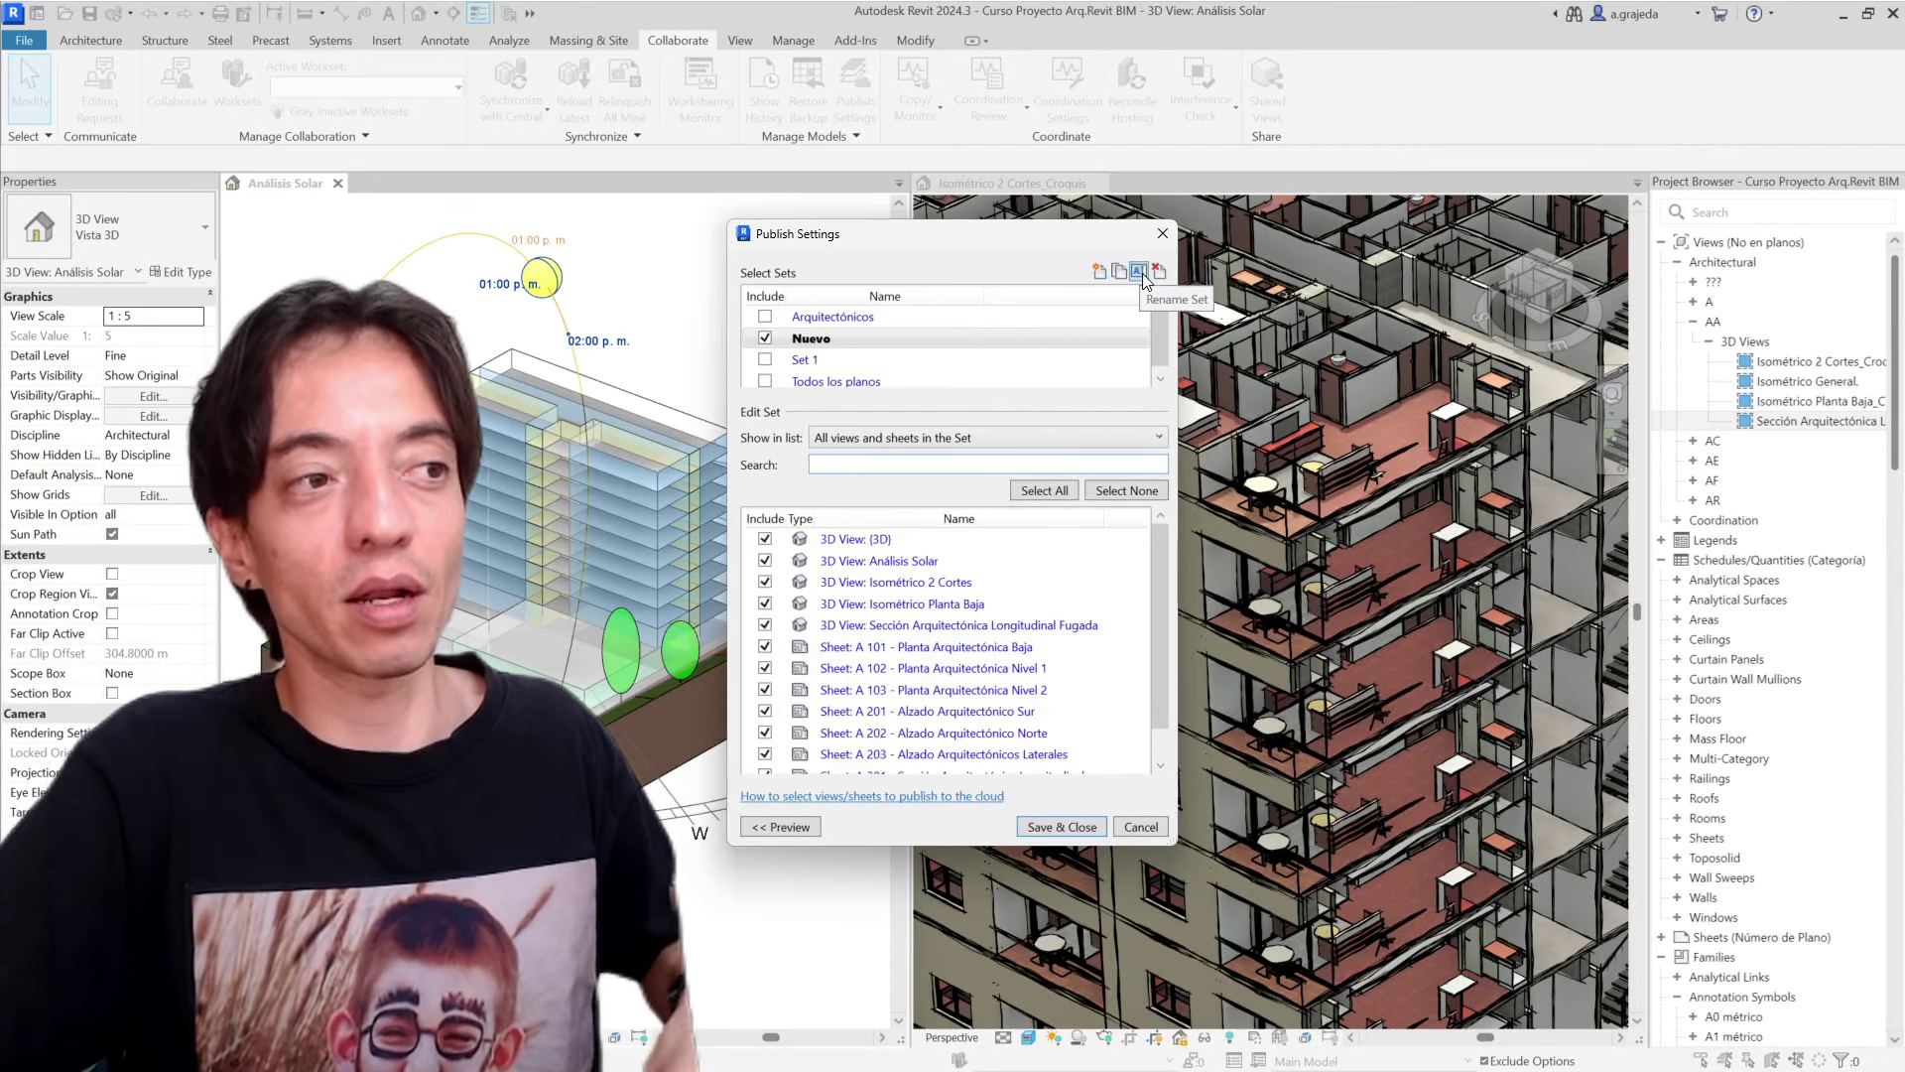
pyautogui.scroll(-1, 841, 674)
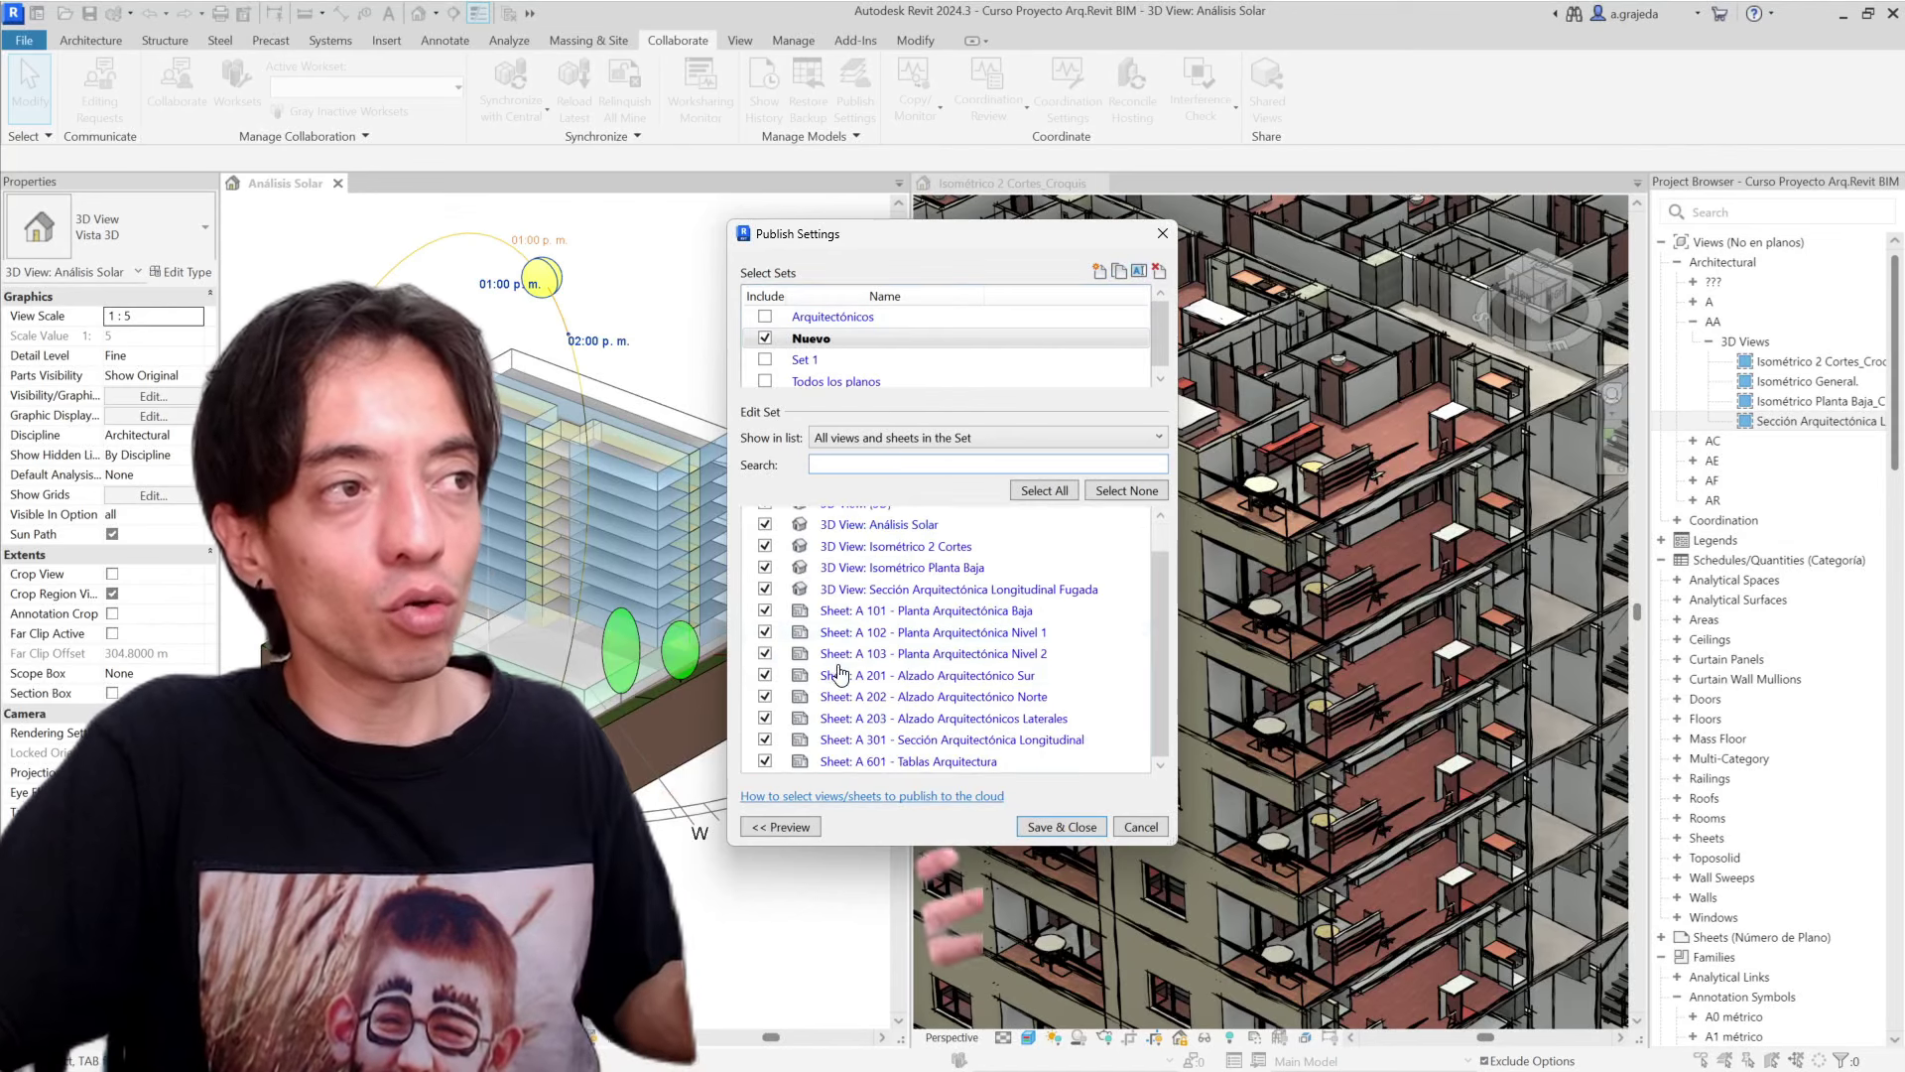
pyautogui.scroll(1, 840, 674)
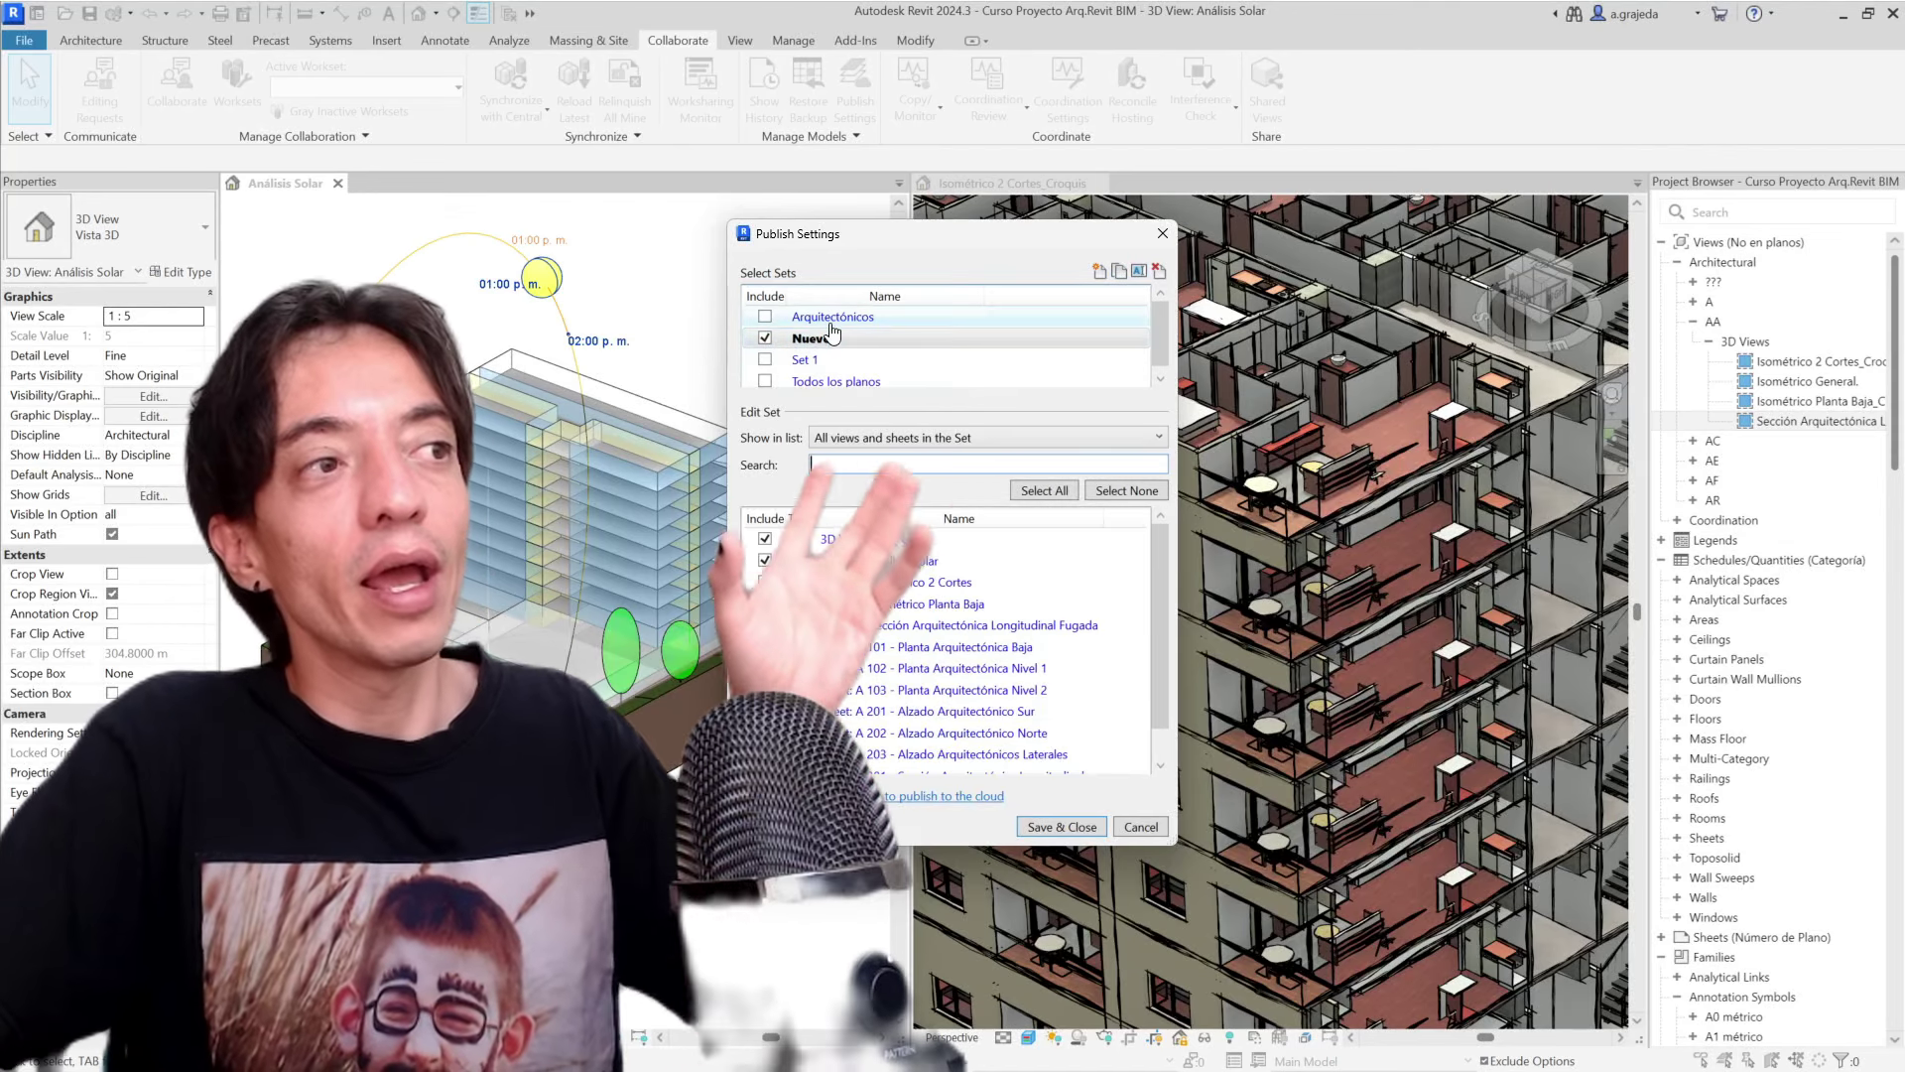
pyautogui.click(831, 340)
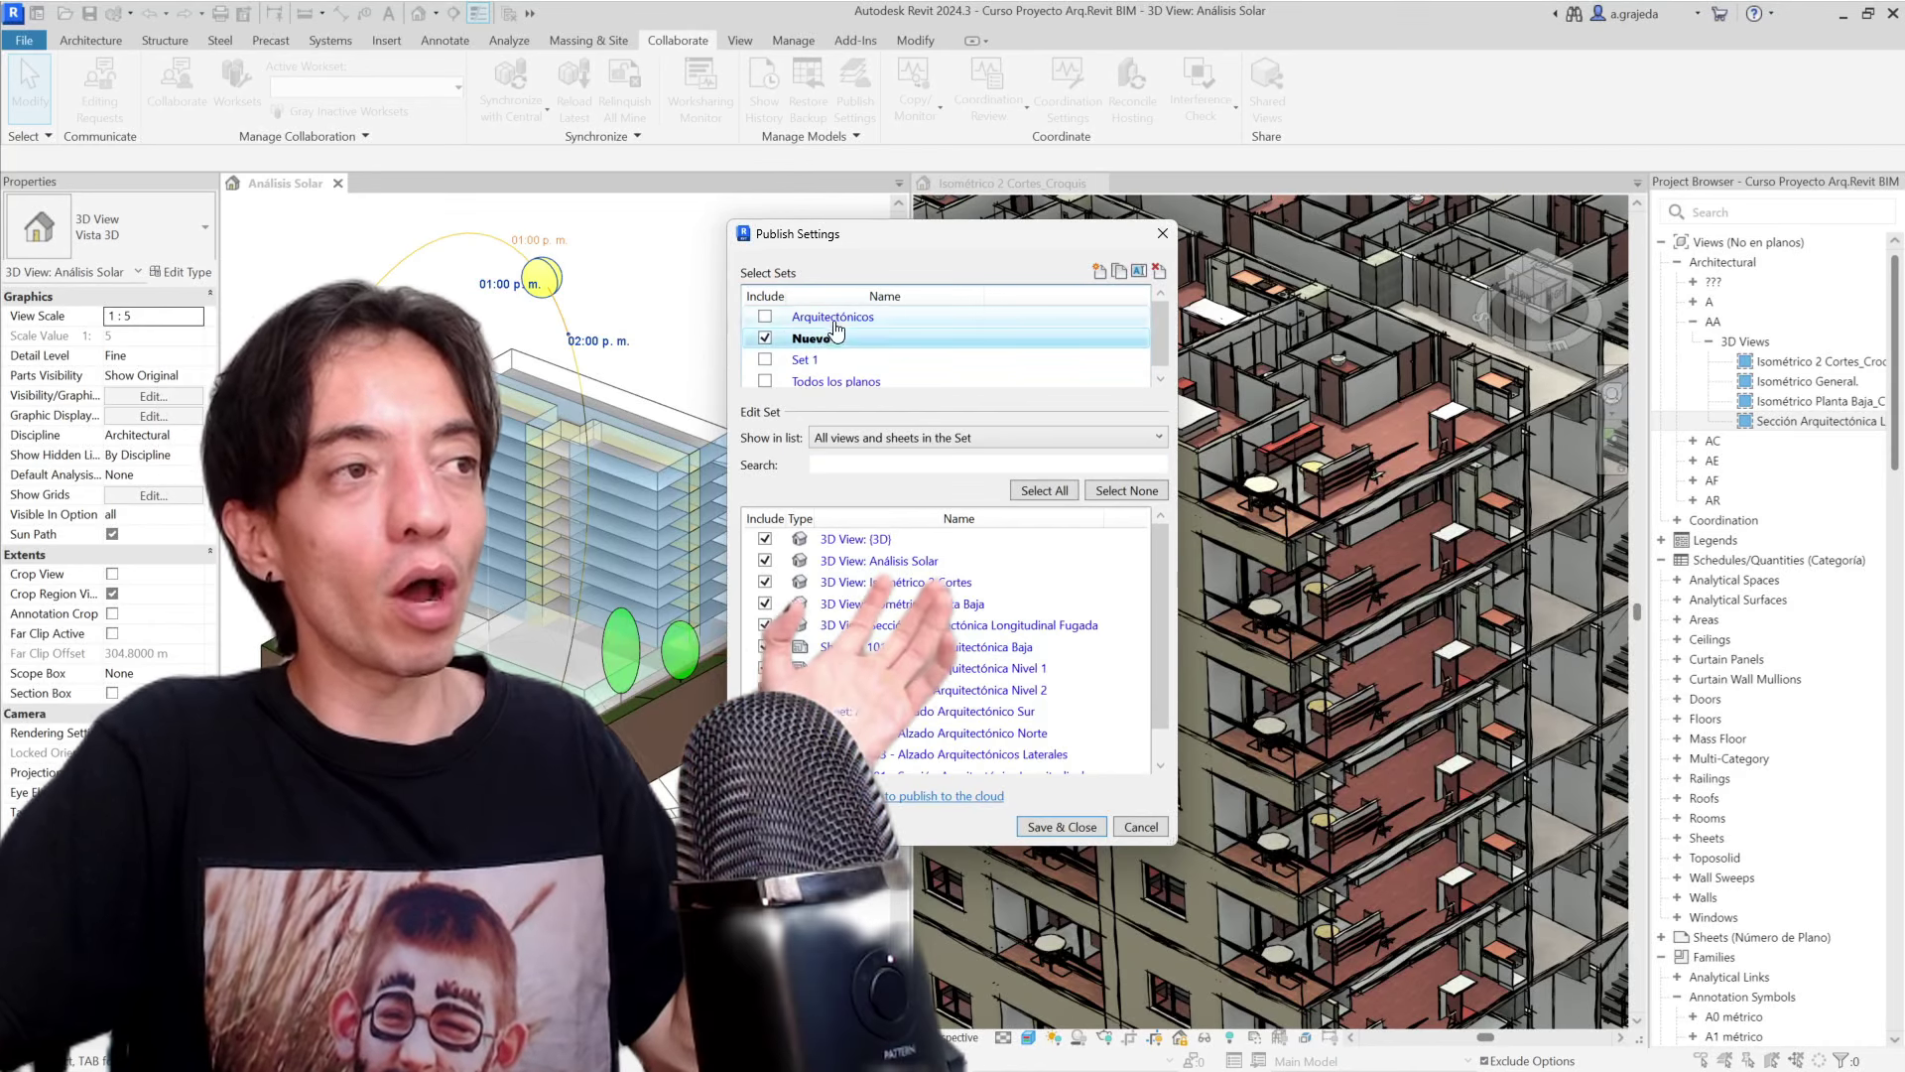
pyautogui.click(835, 319)
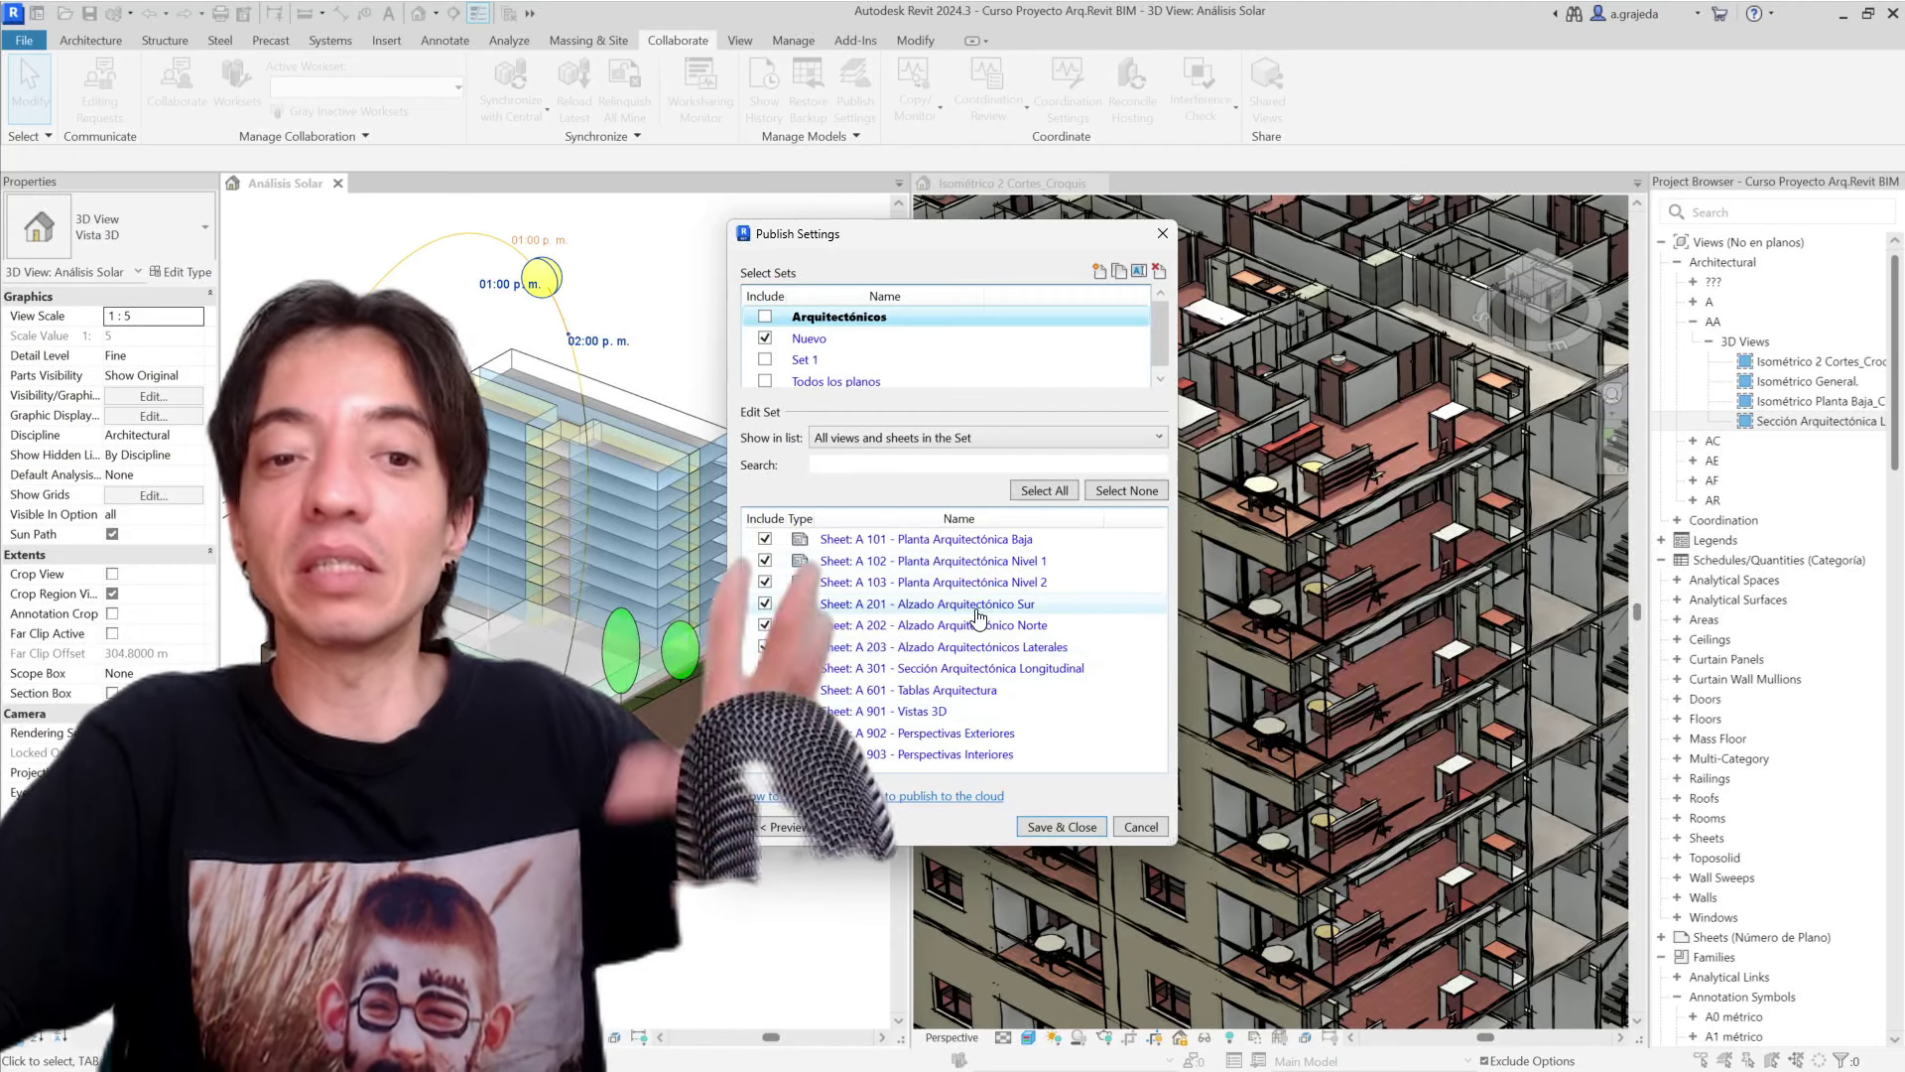
pyautogui.click(809, 338)
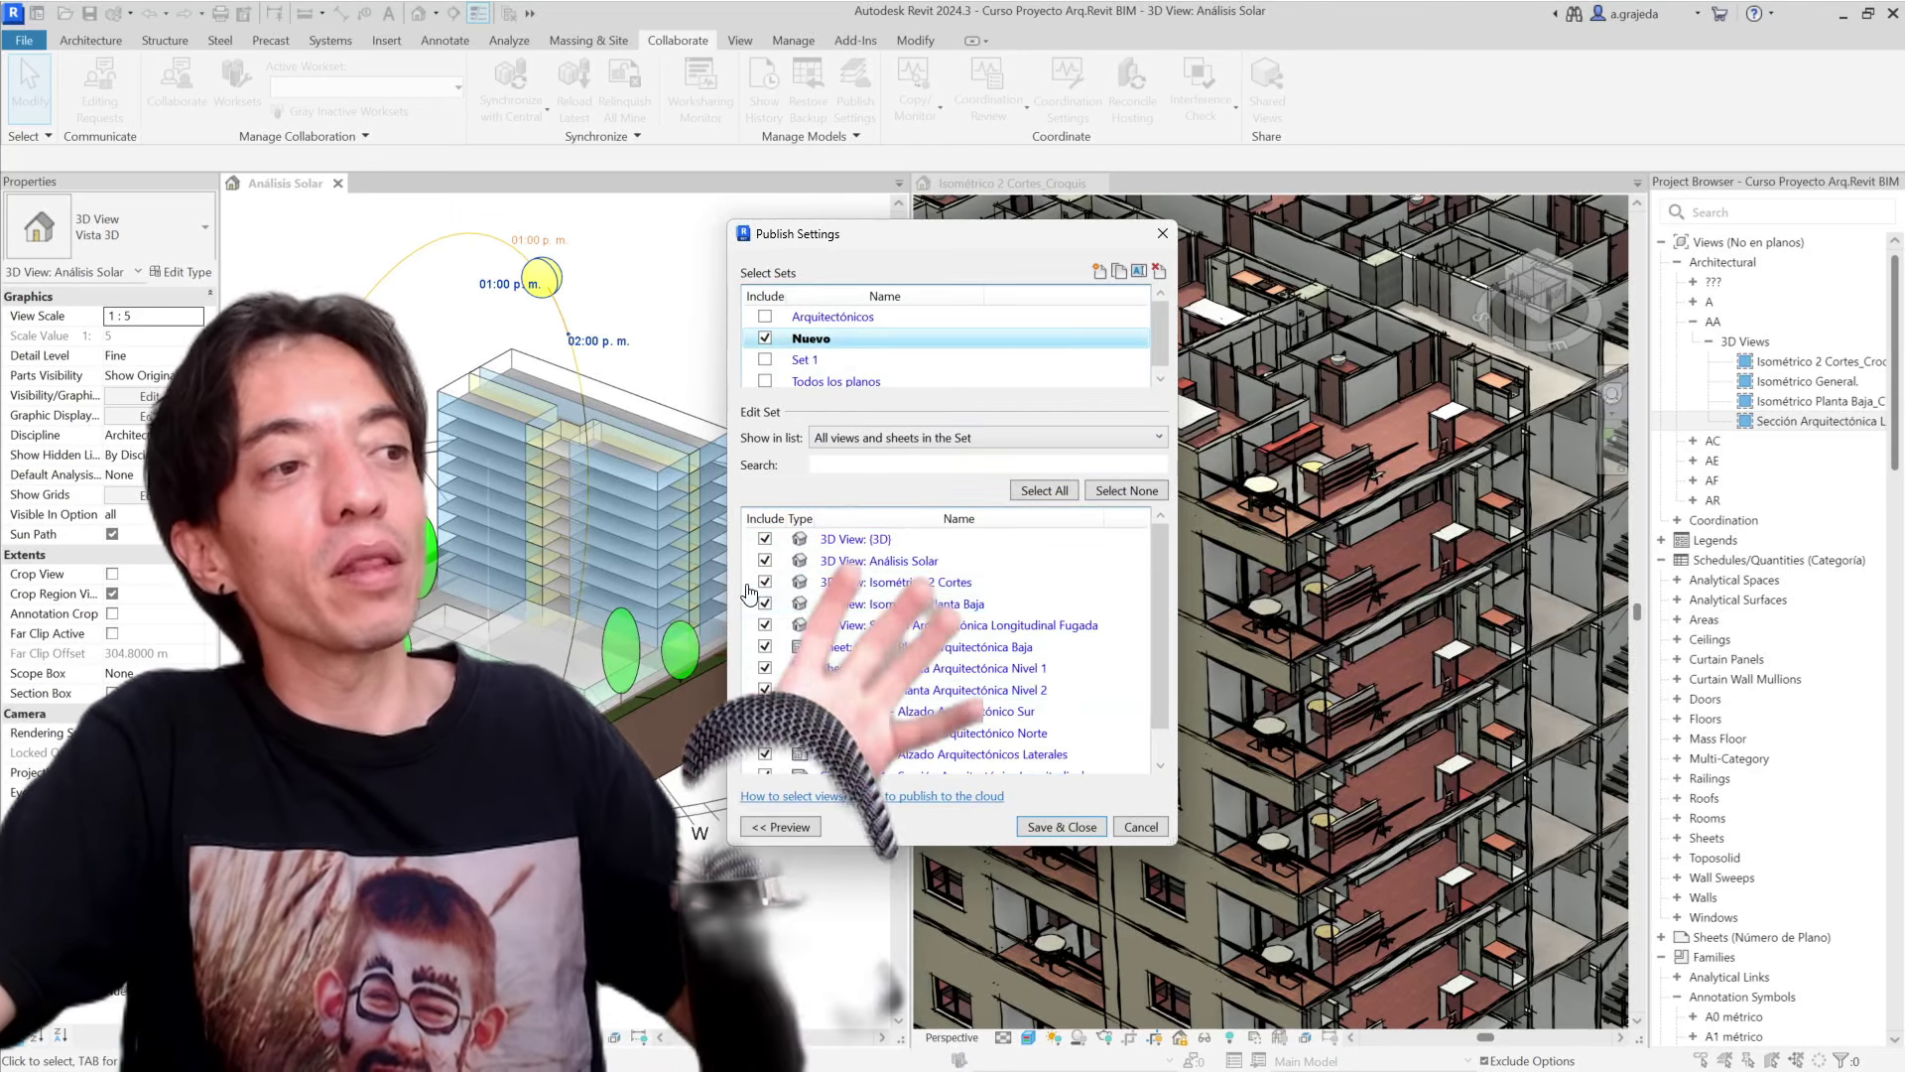
pyautogui.scroll(-2, 908, 700)
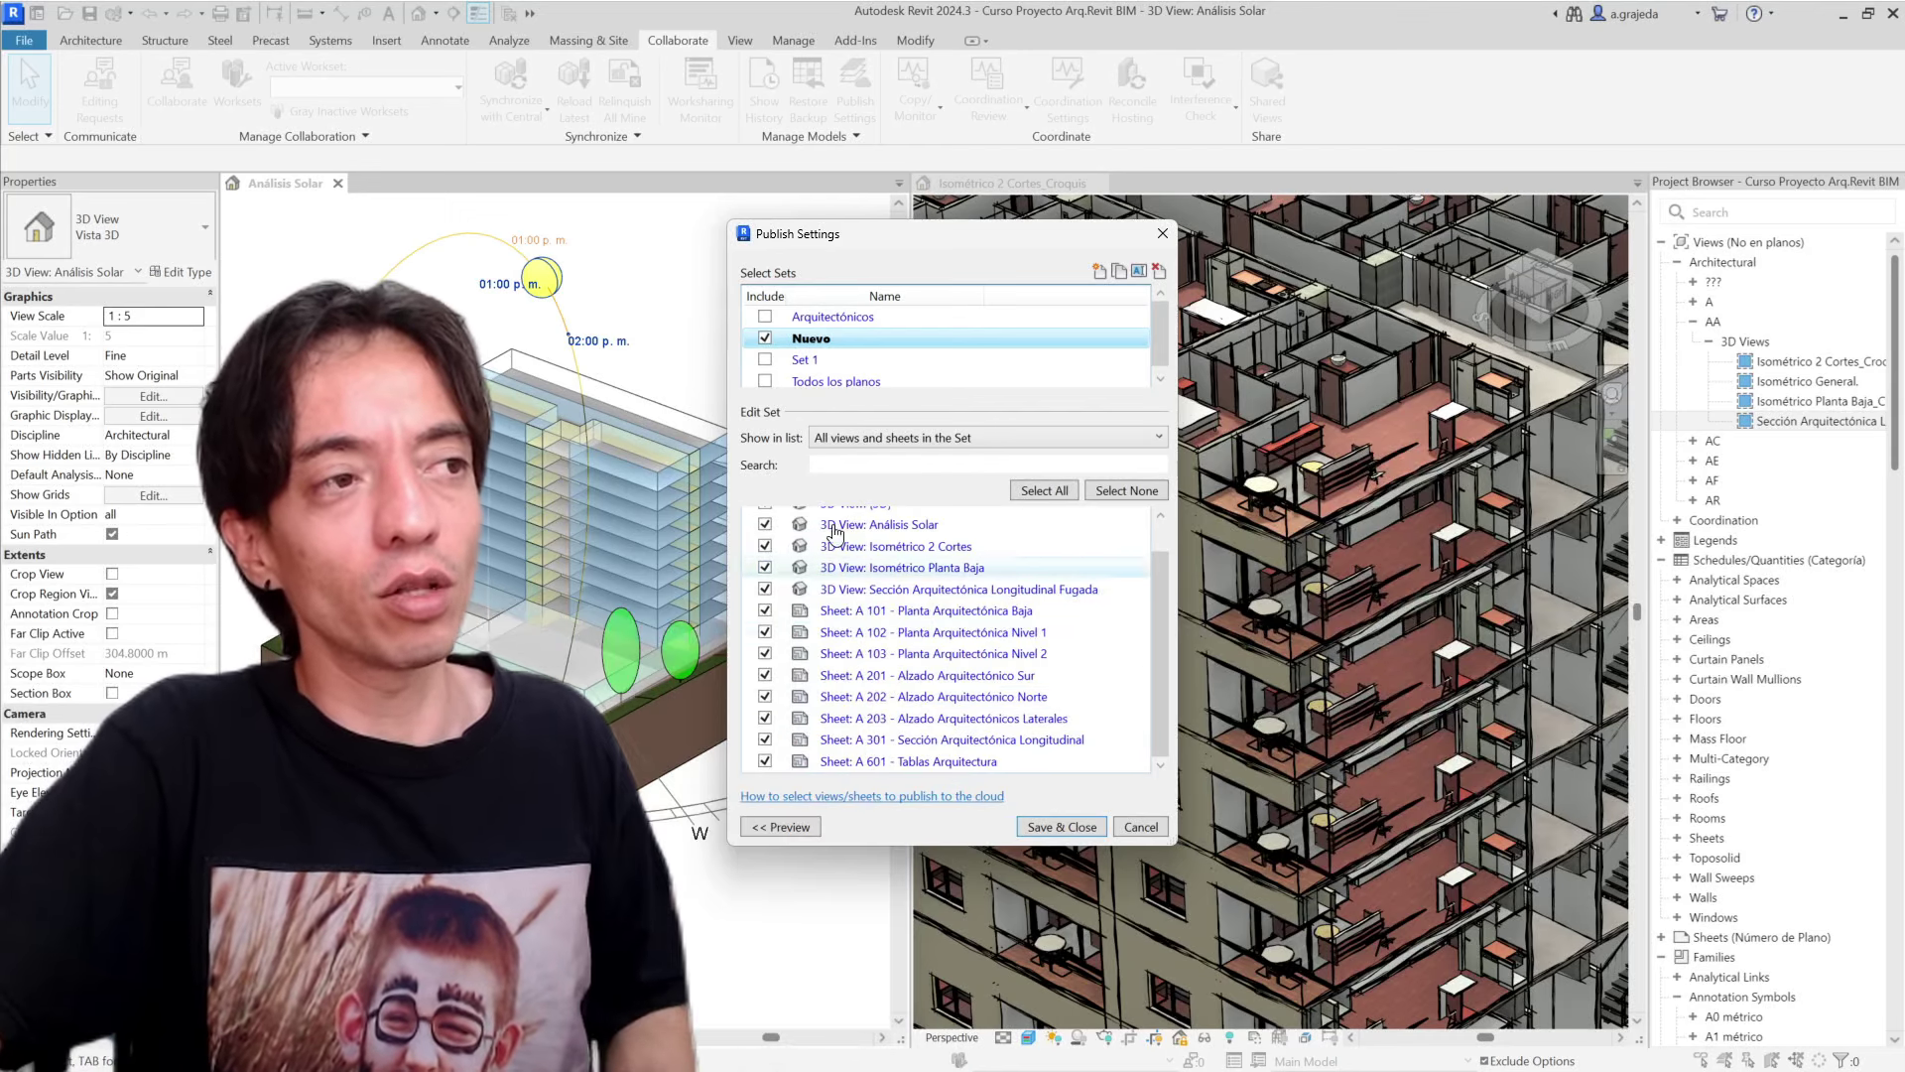
pyautogui.click(978, 437)
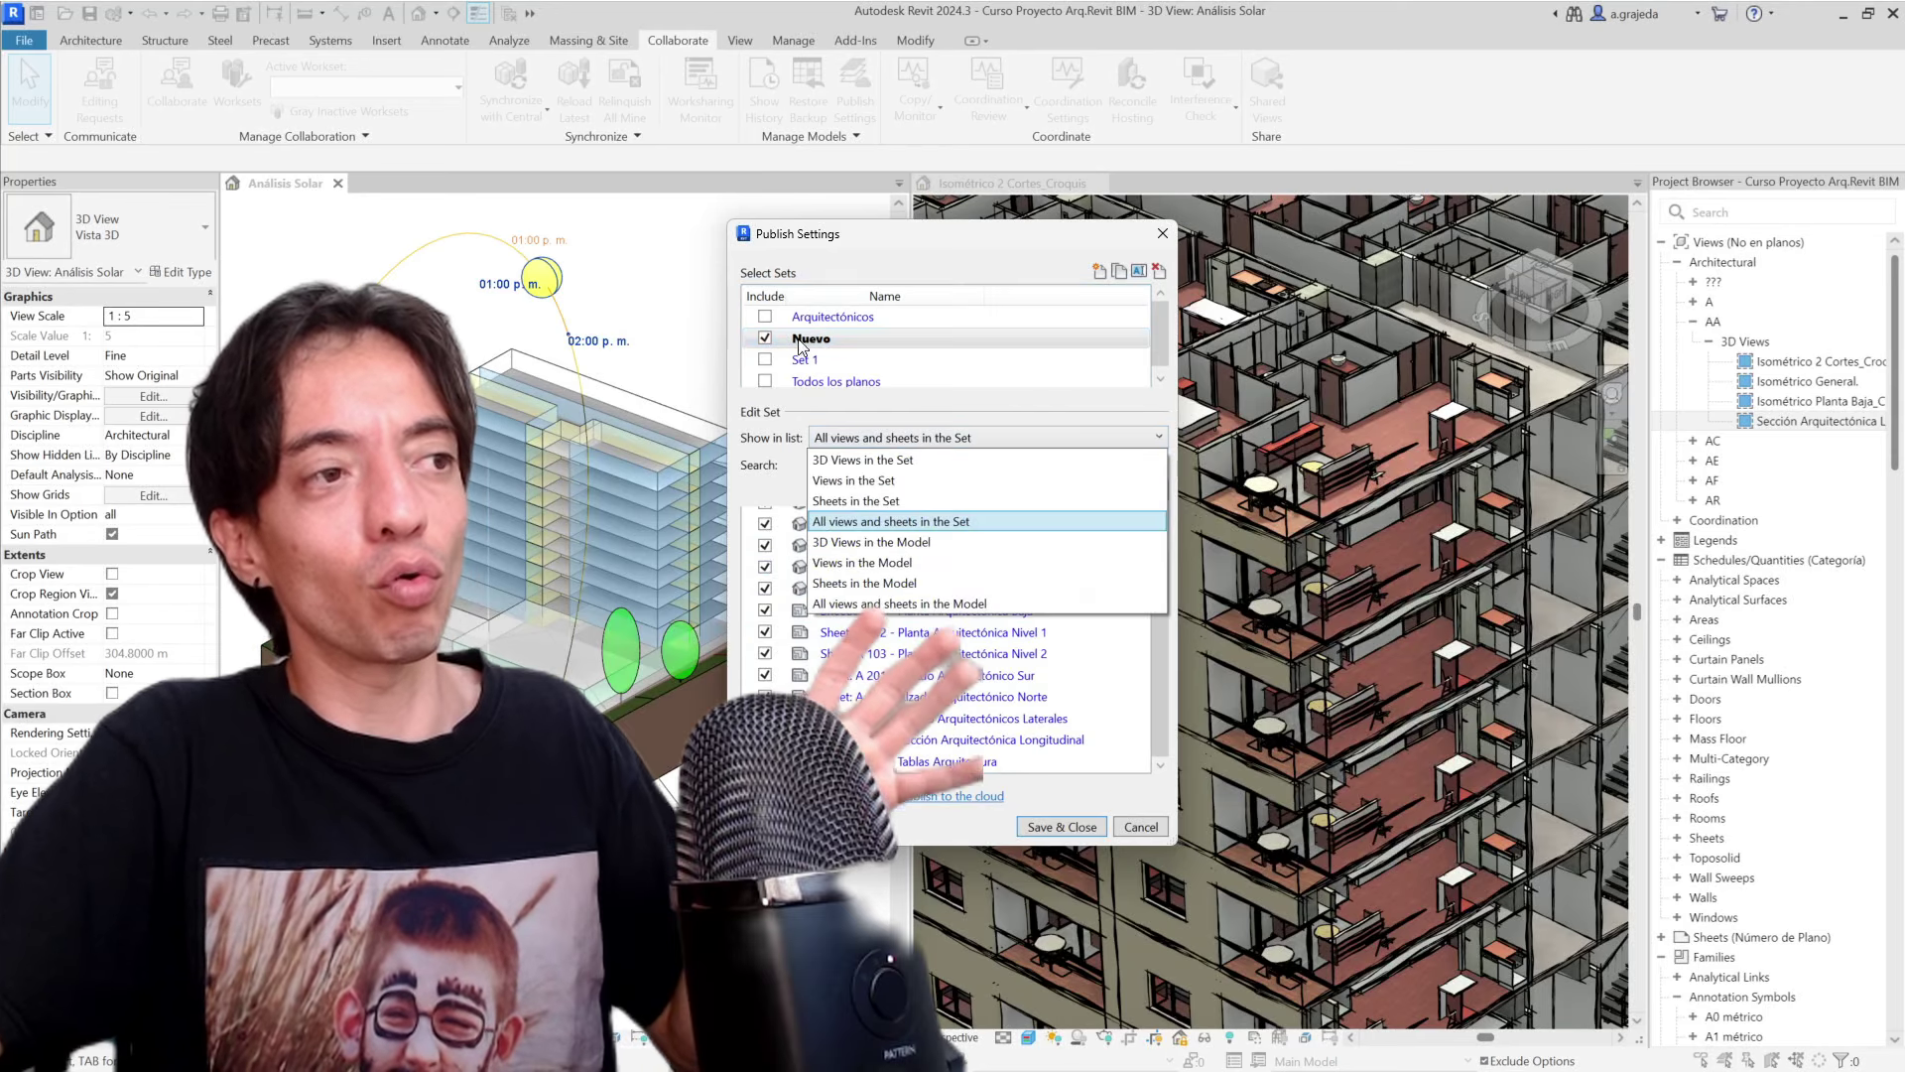
# Show all views and sheets, tick 3D View: Departamento Tipo C, and Save & Close.
pyautogui.click(858, 607)
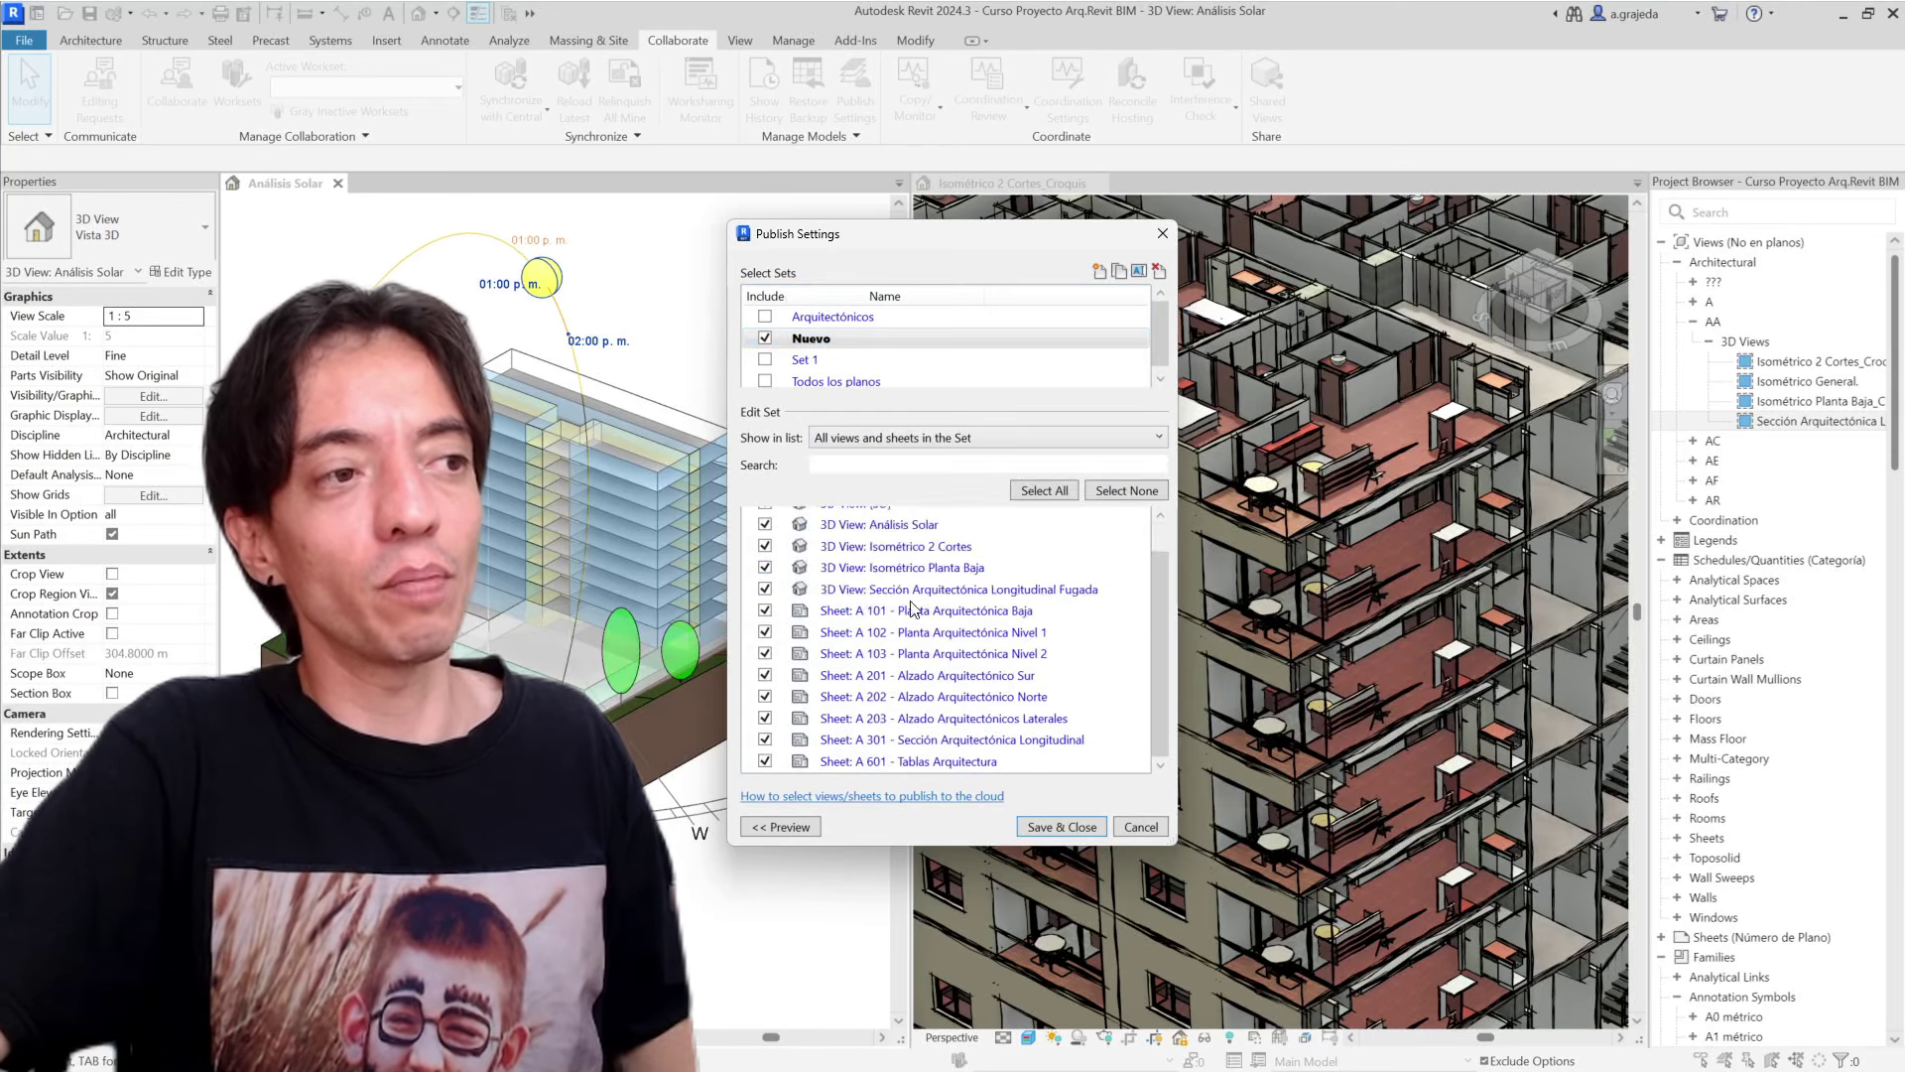
pyautogui.scroll(-5, 893, 612)
pyautogui.scroll(-5, 893, 612)
pyautogui.scroll(-5, 895, 614)
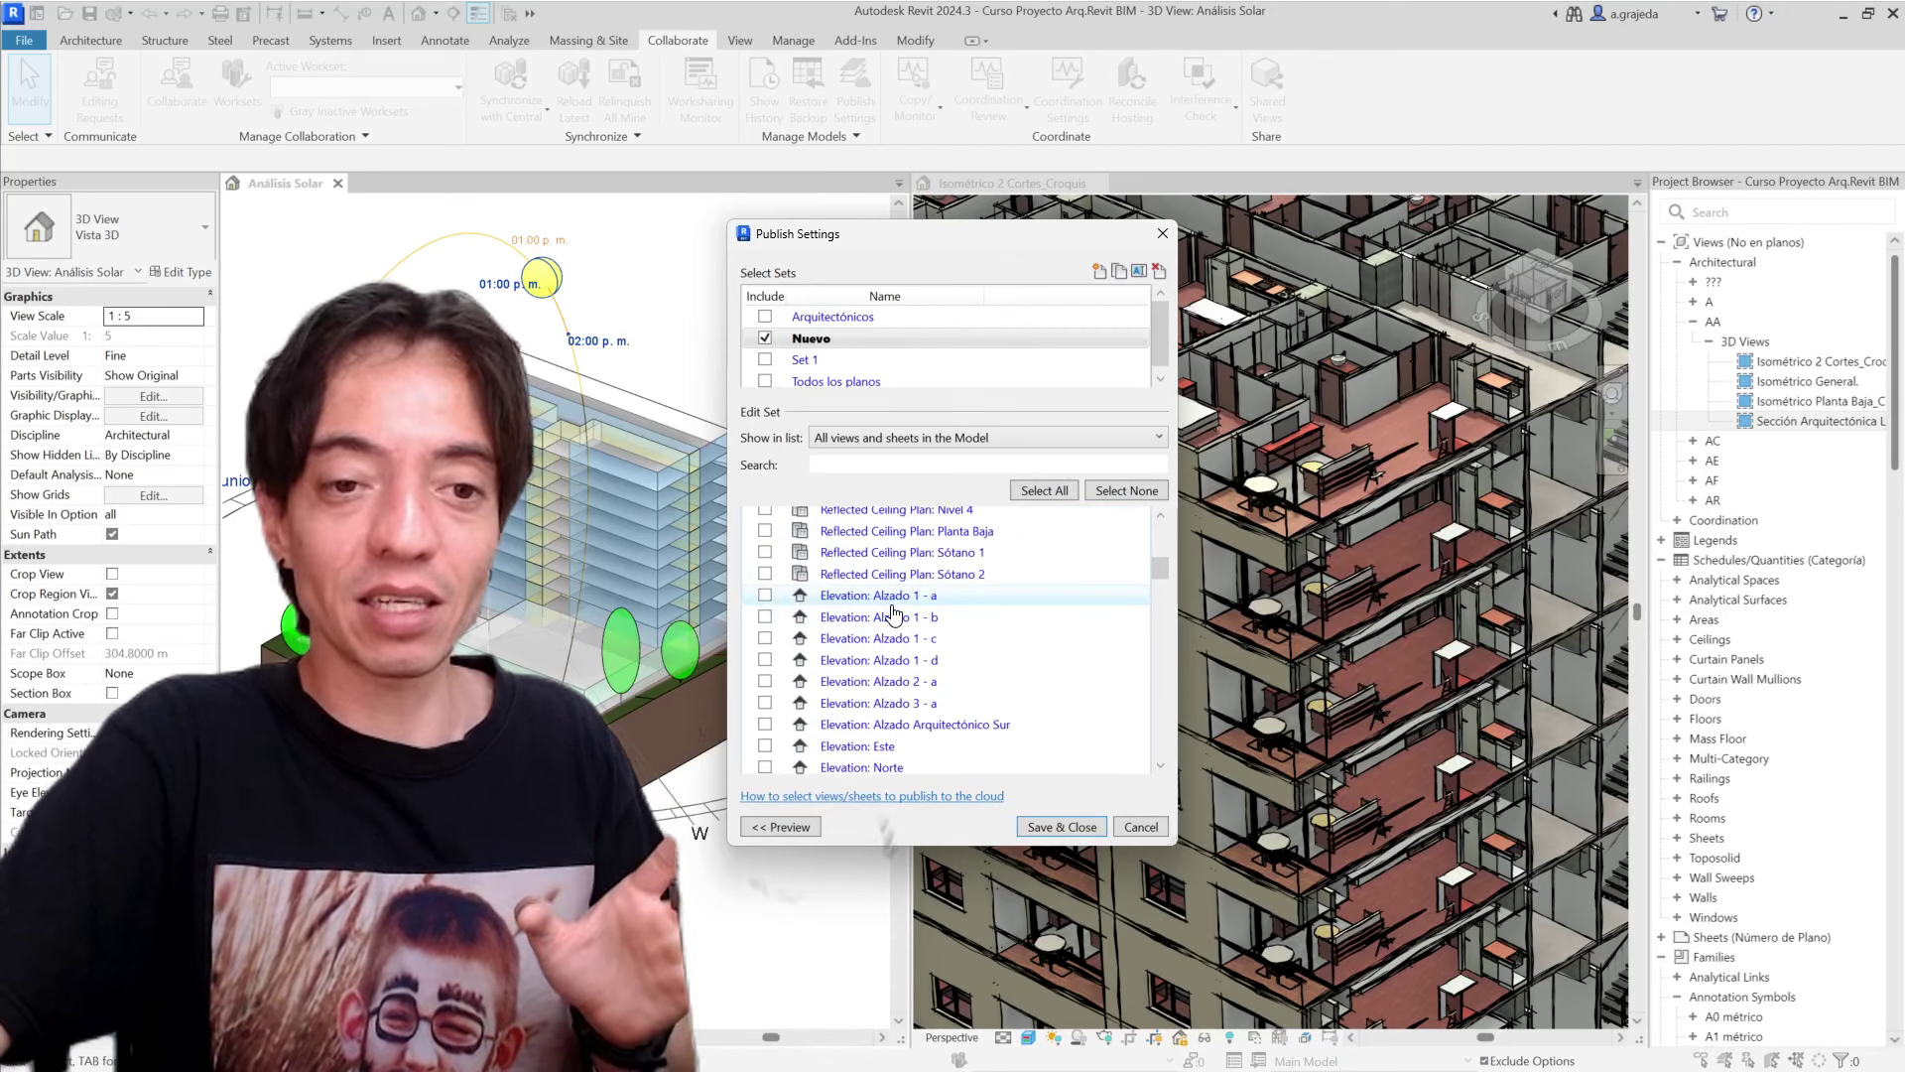
pyautogui.scroll(-2, 874, 610)
pyautogui.scroll(2, 814, 607)
pyautogui.scroll(2, 774, 606)
pyautogui.scroll(-3, 769, 607)
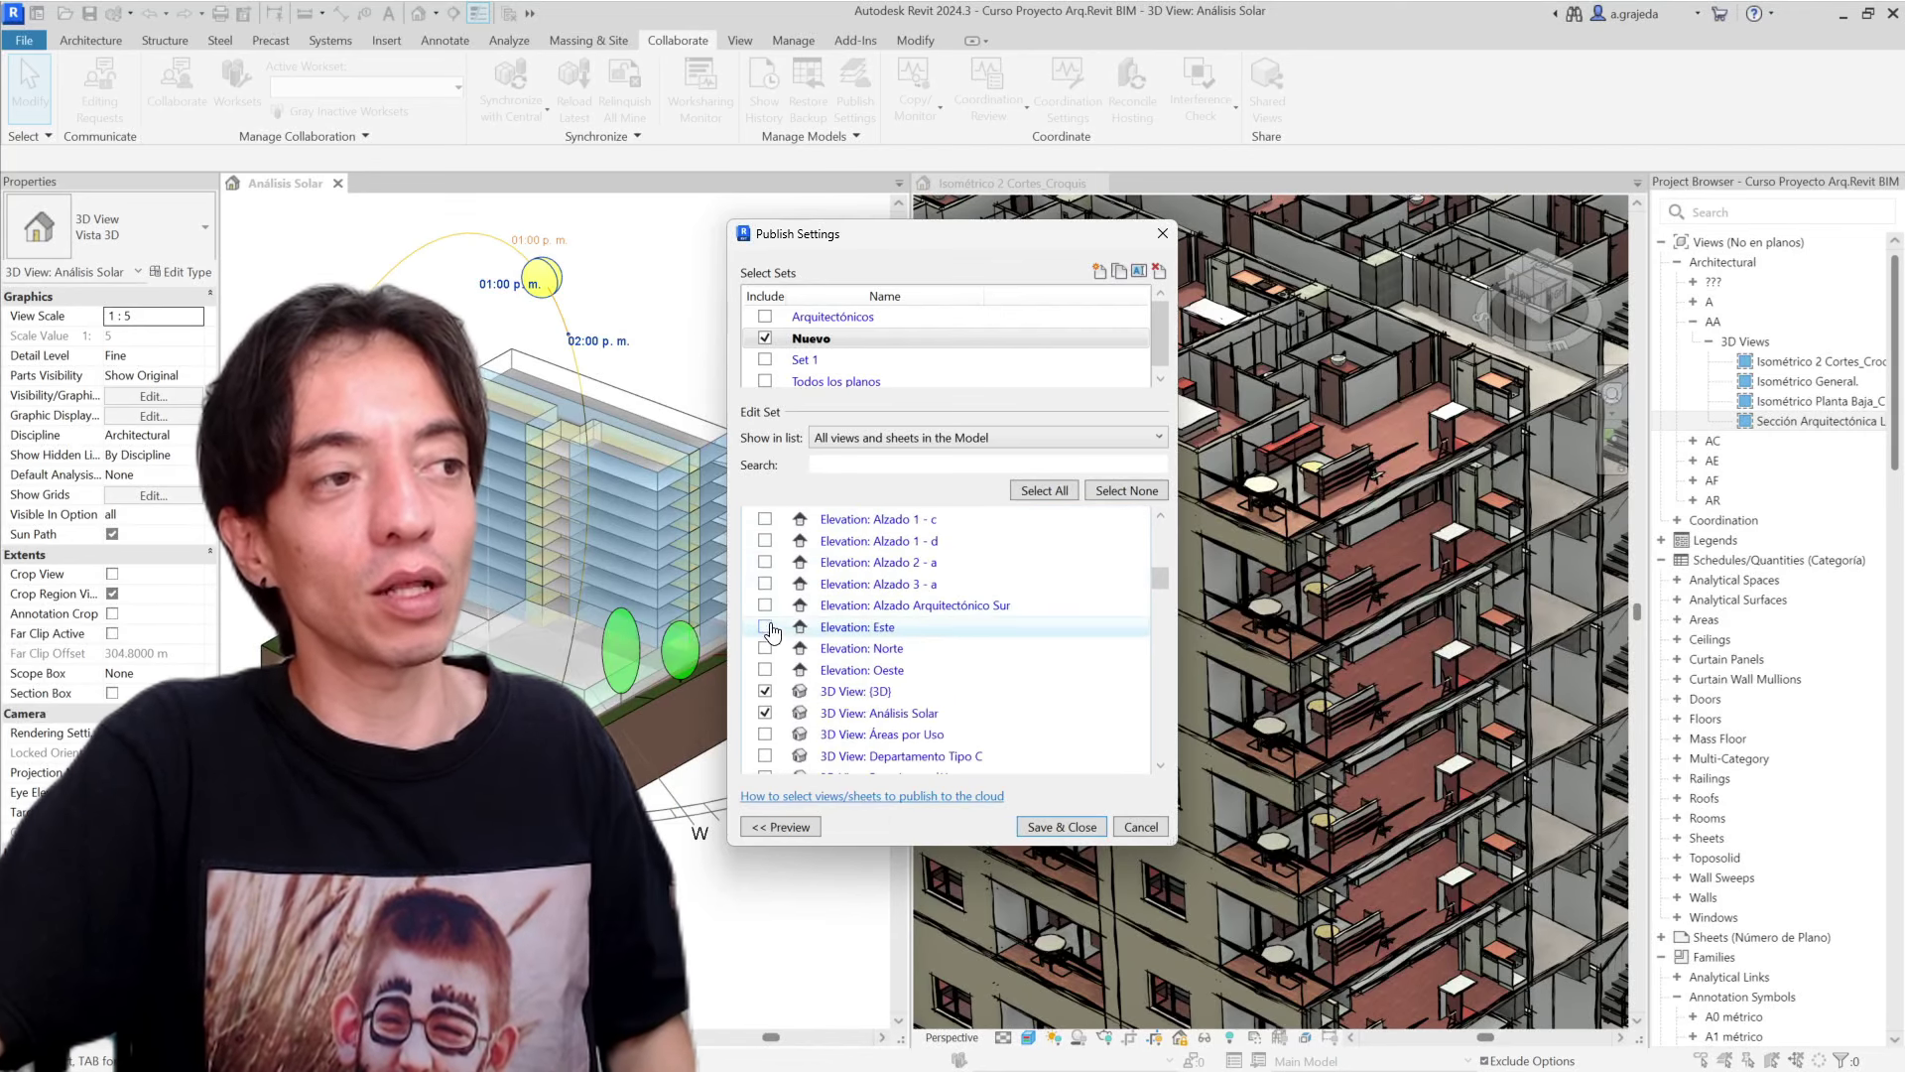
pyautogui.scroll(-2, 772, 635)
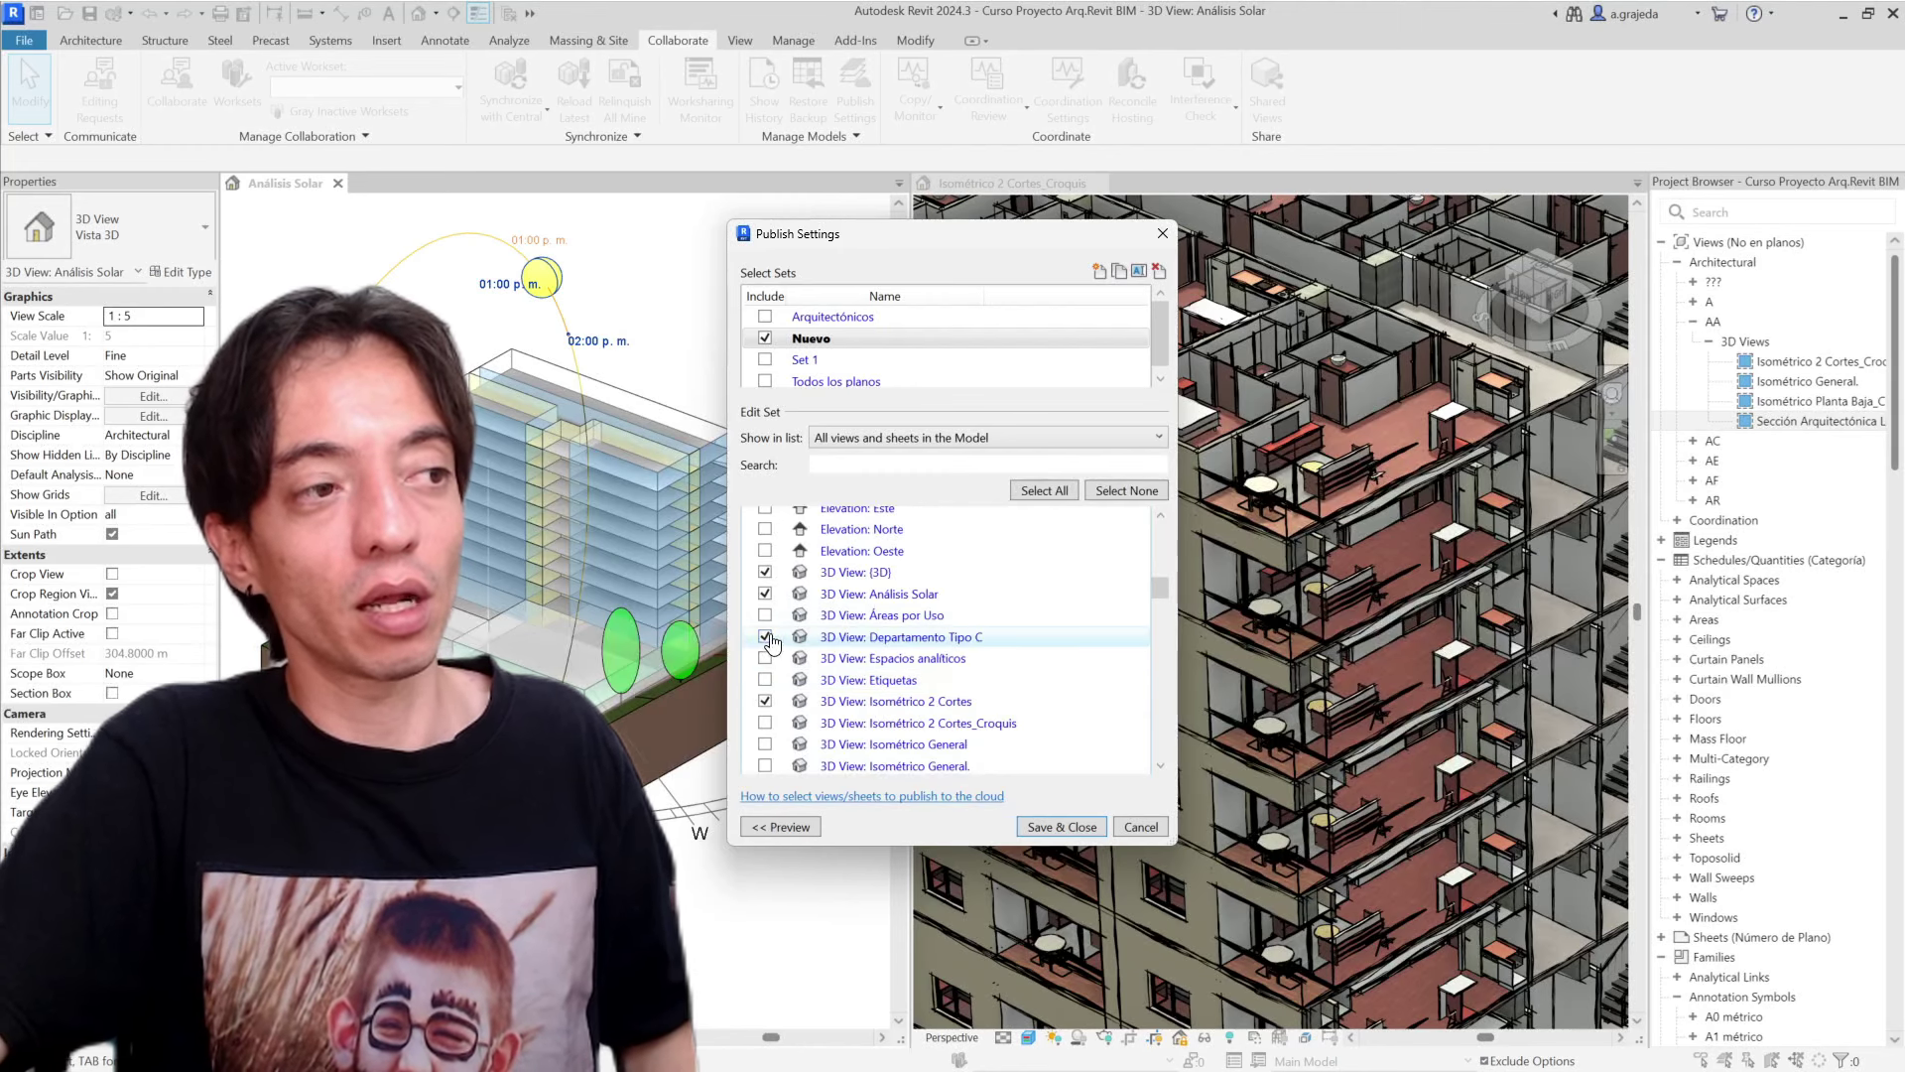
pyautogui.click(1060, 827)
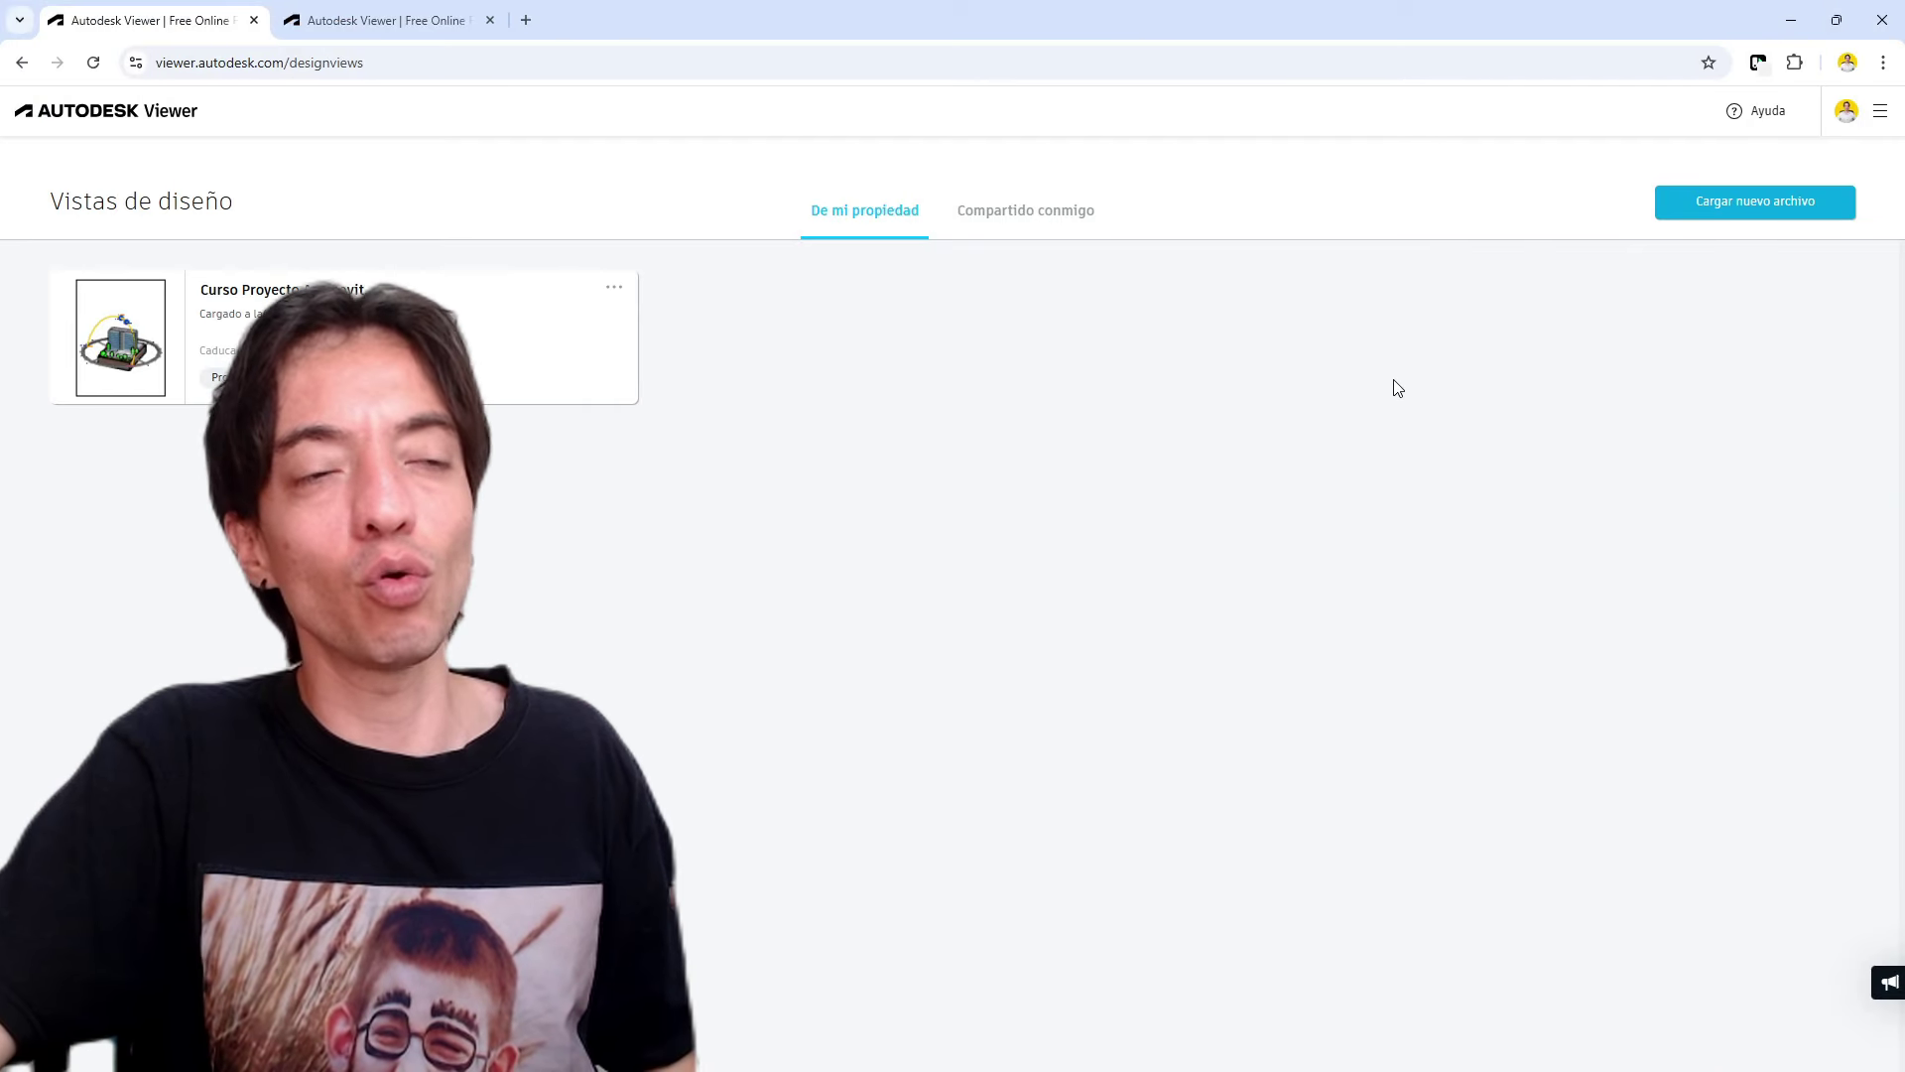
# Start a new upload and place File Explorer at Archivos del Proyecto beside the upload page.
pyautogui.click(1712, 210)
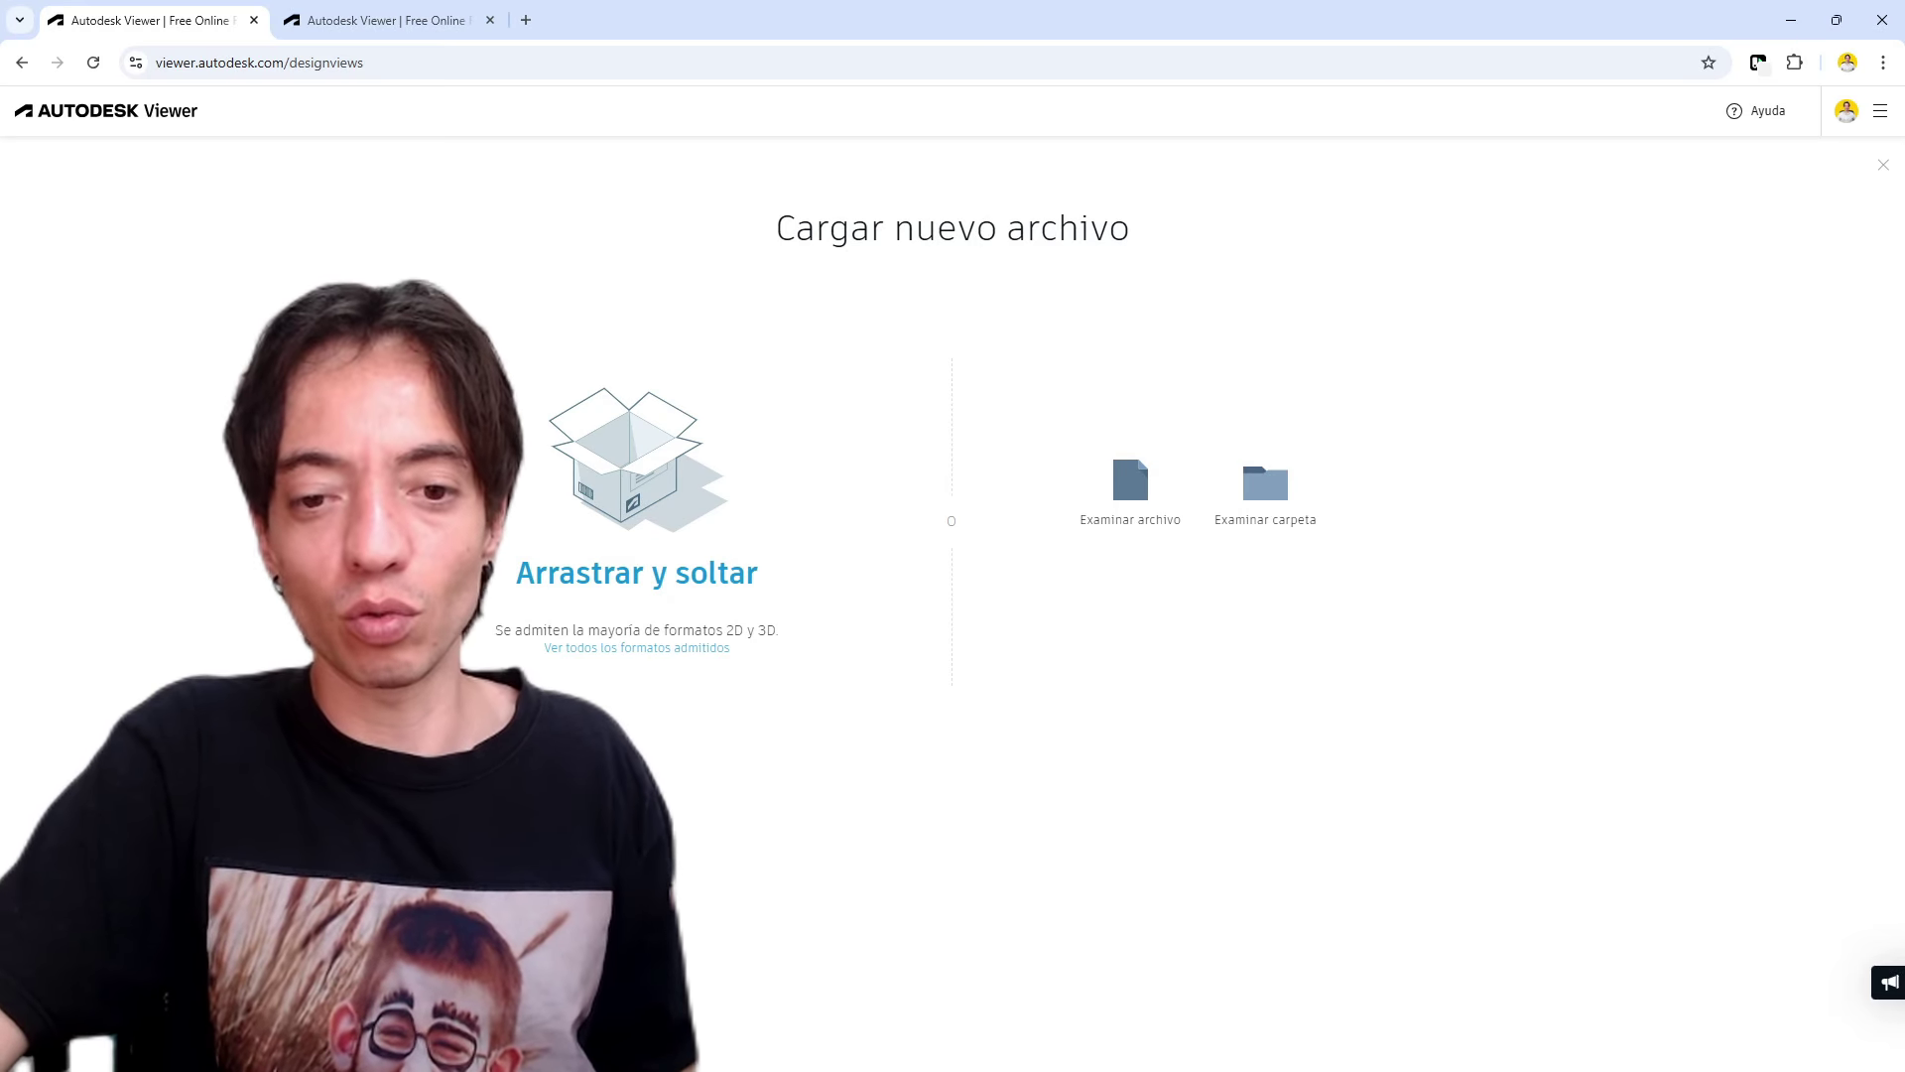
pyautogui.press('super+e')
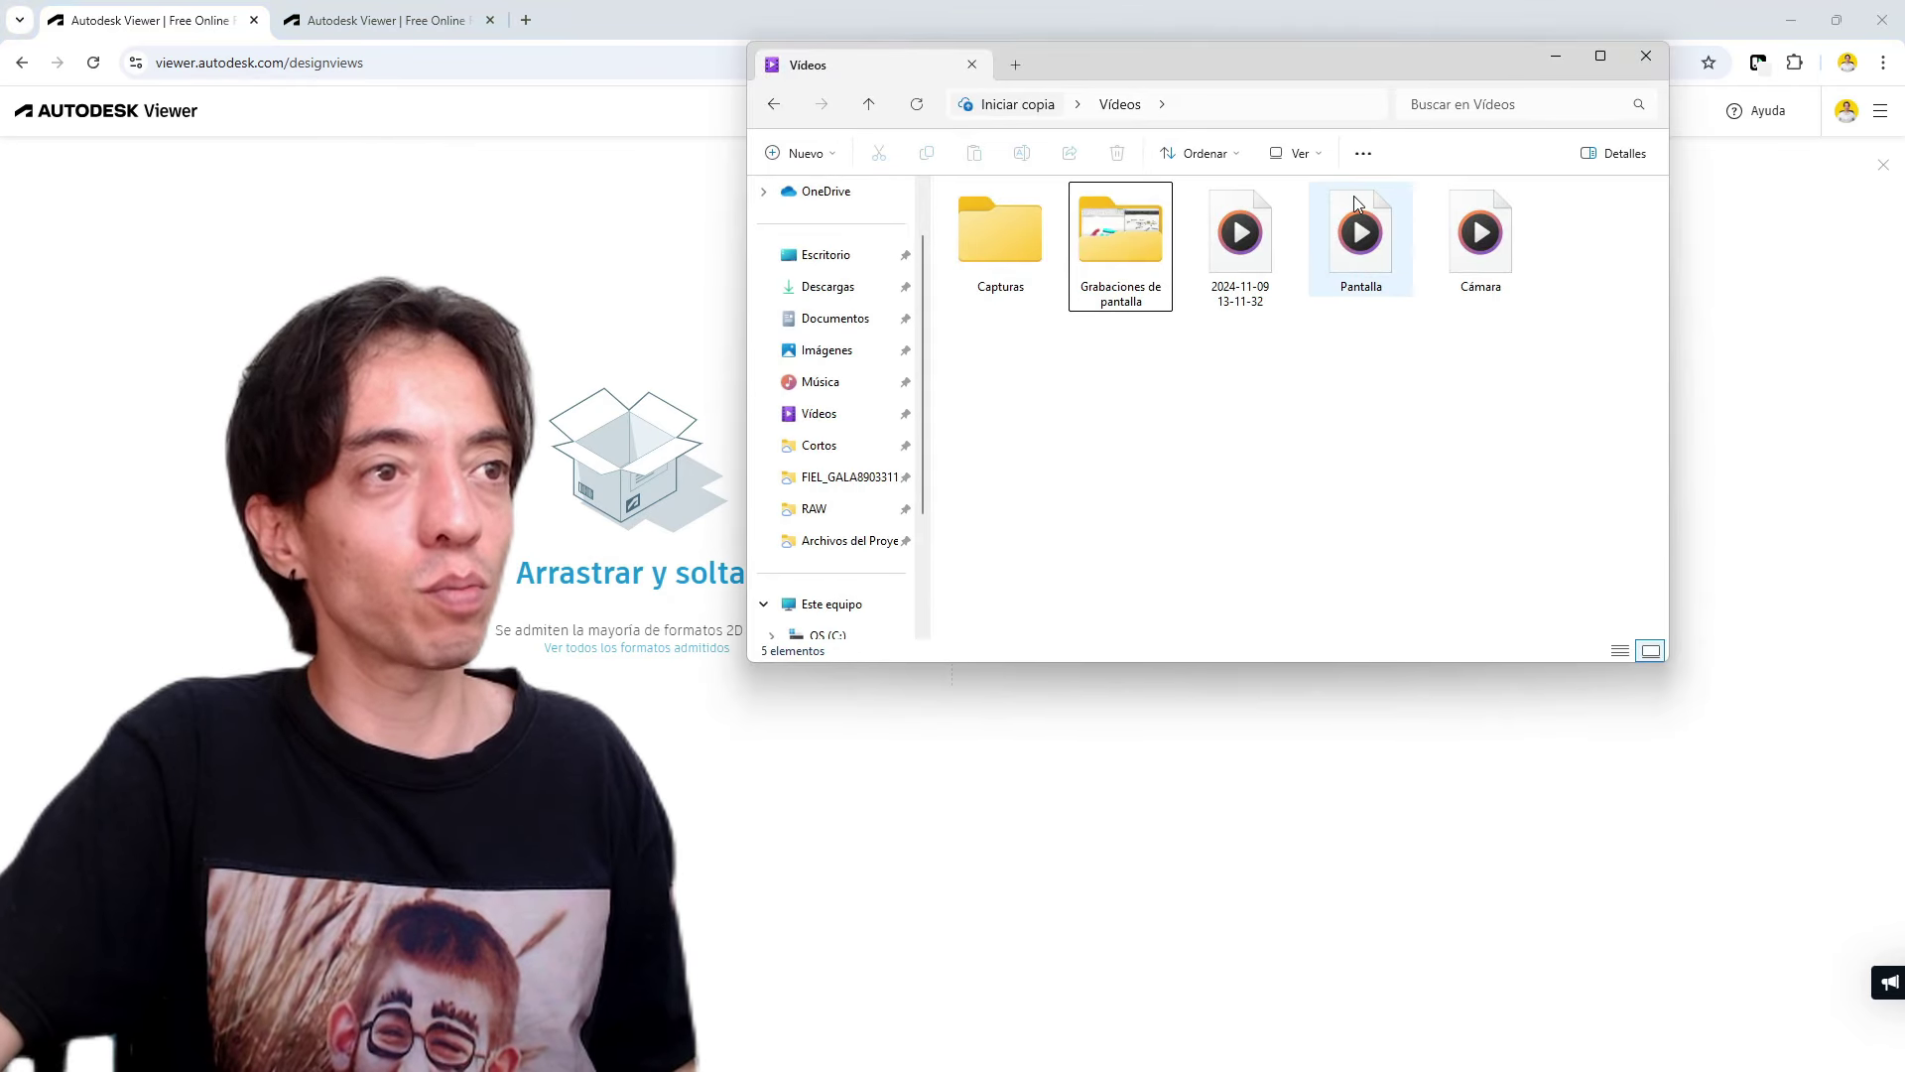
pyautogui.moveTo(1246, 67); pyautogui.dragTo(1314, 139)
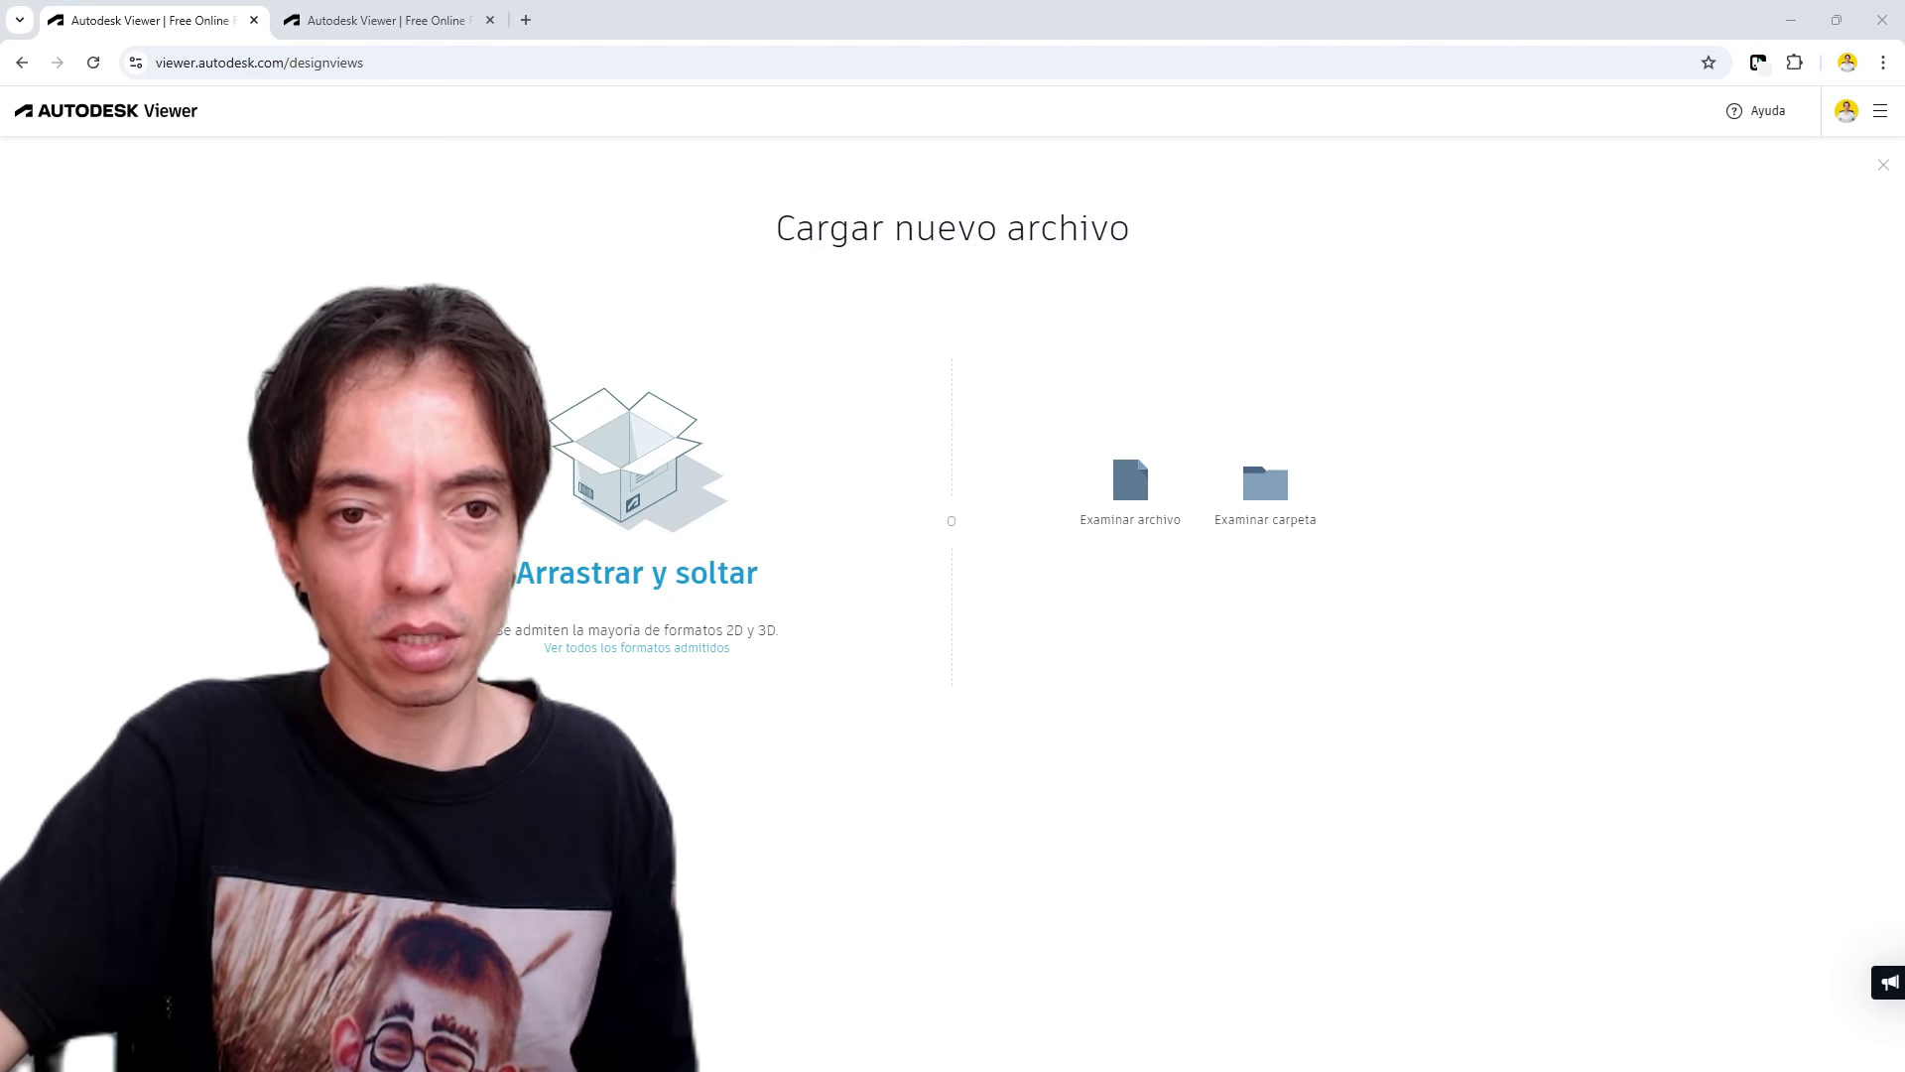
pyautogui.moveTo(765, 263)
pyautogui.mouseDown()
pyautogui.moveTo(582, 263)
pyautogui.moveTo(425, 159)
pyautogui.mouseUp()
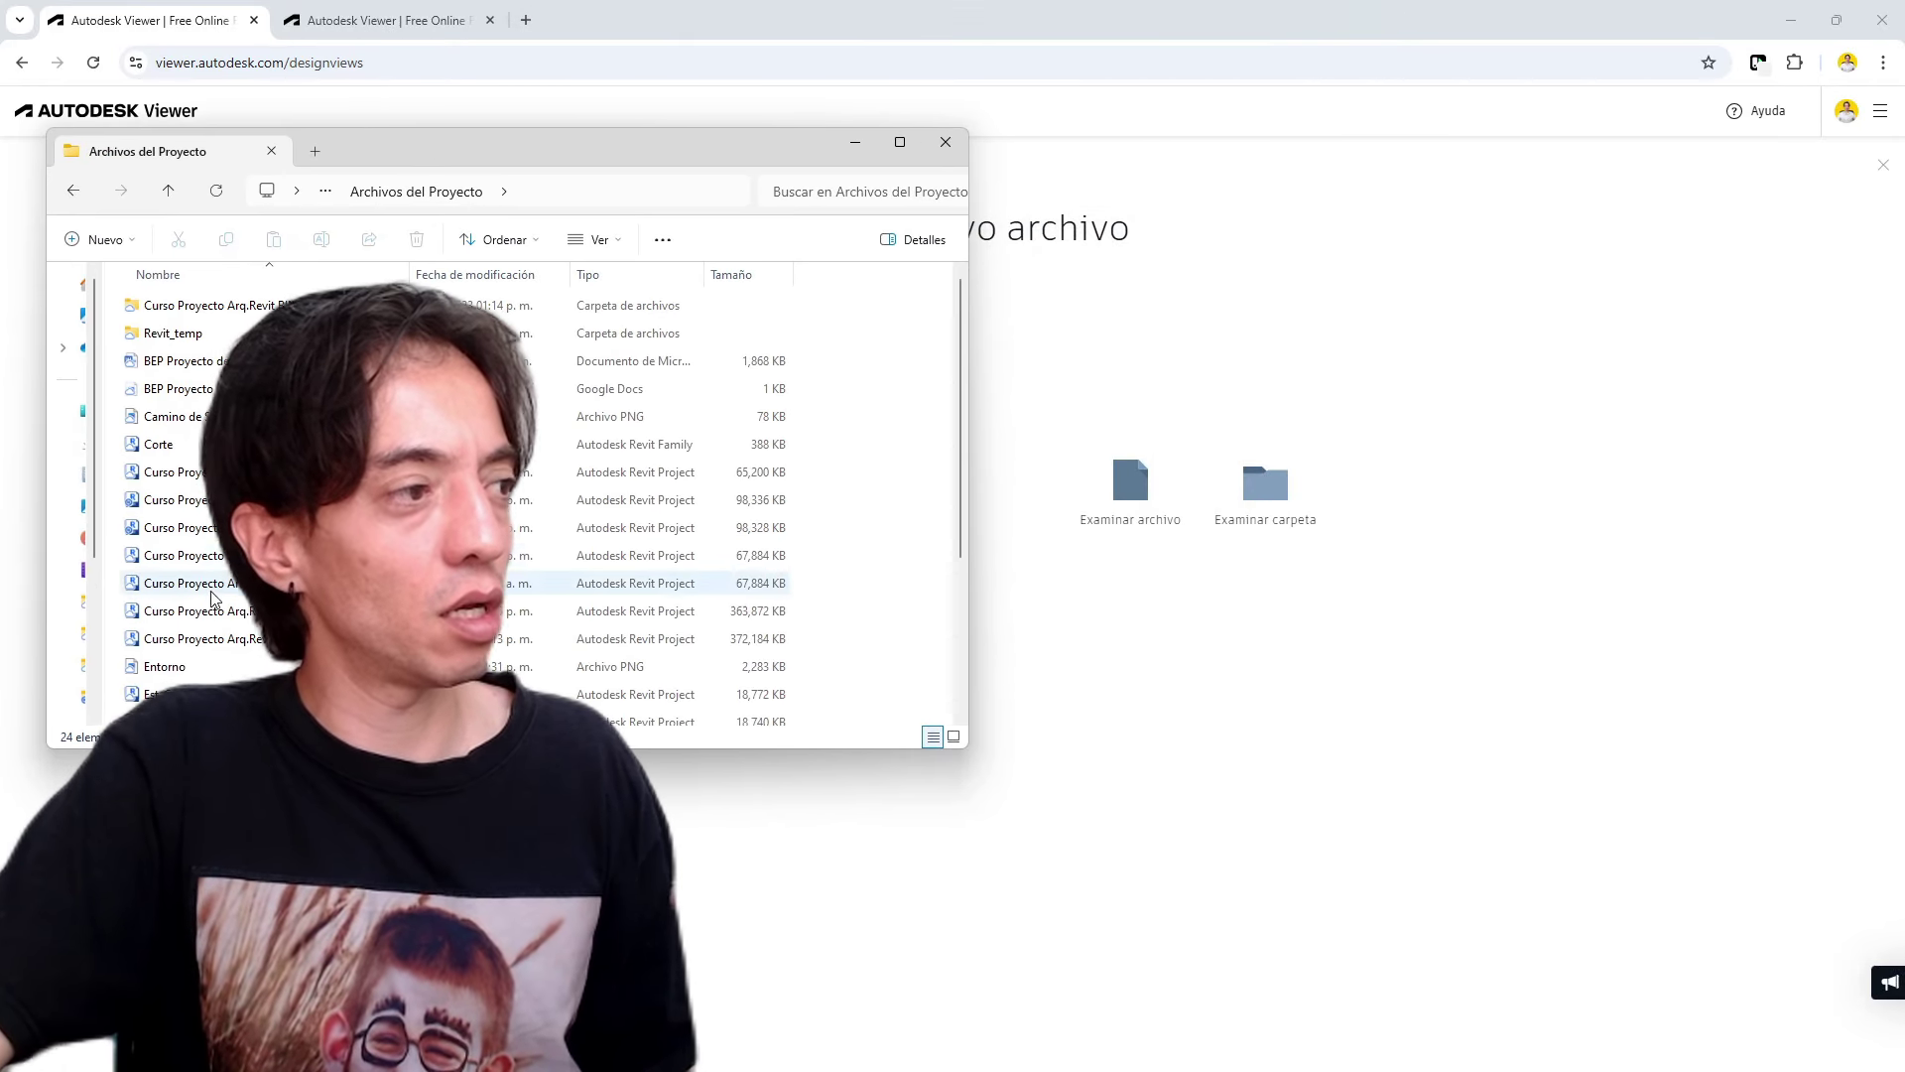
pyautogui.scroll(-1, 211, 593)
pyautogui.scroll(-1, 211, 615)
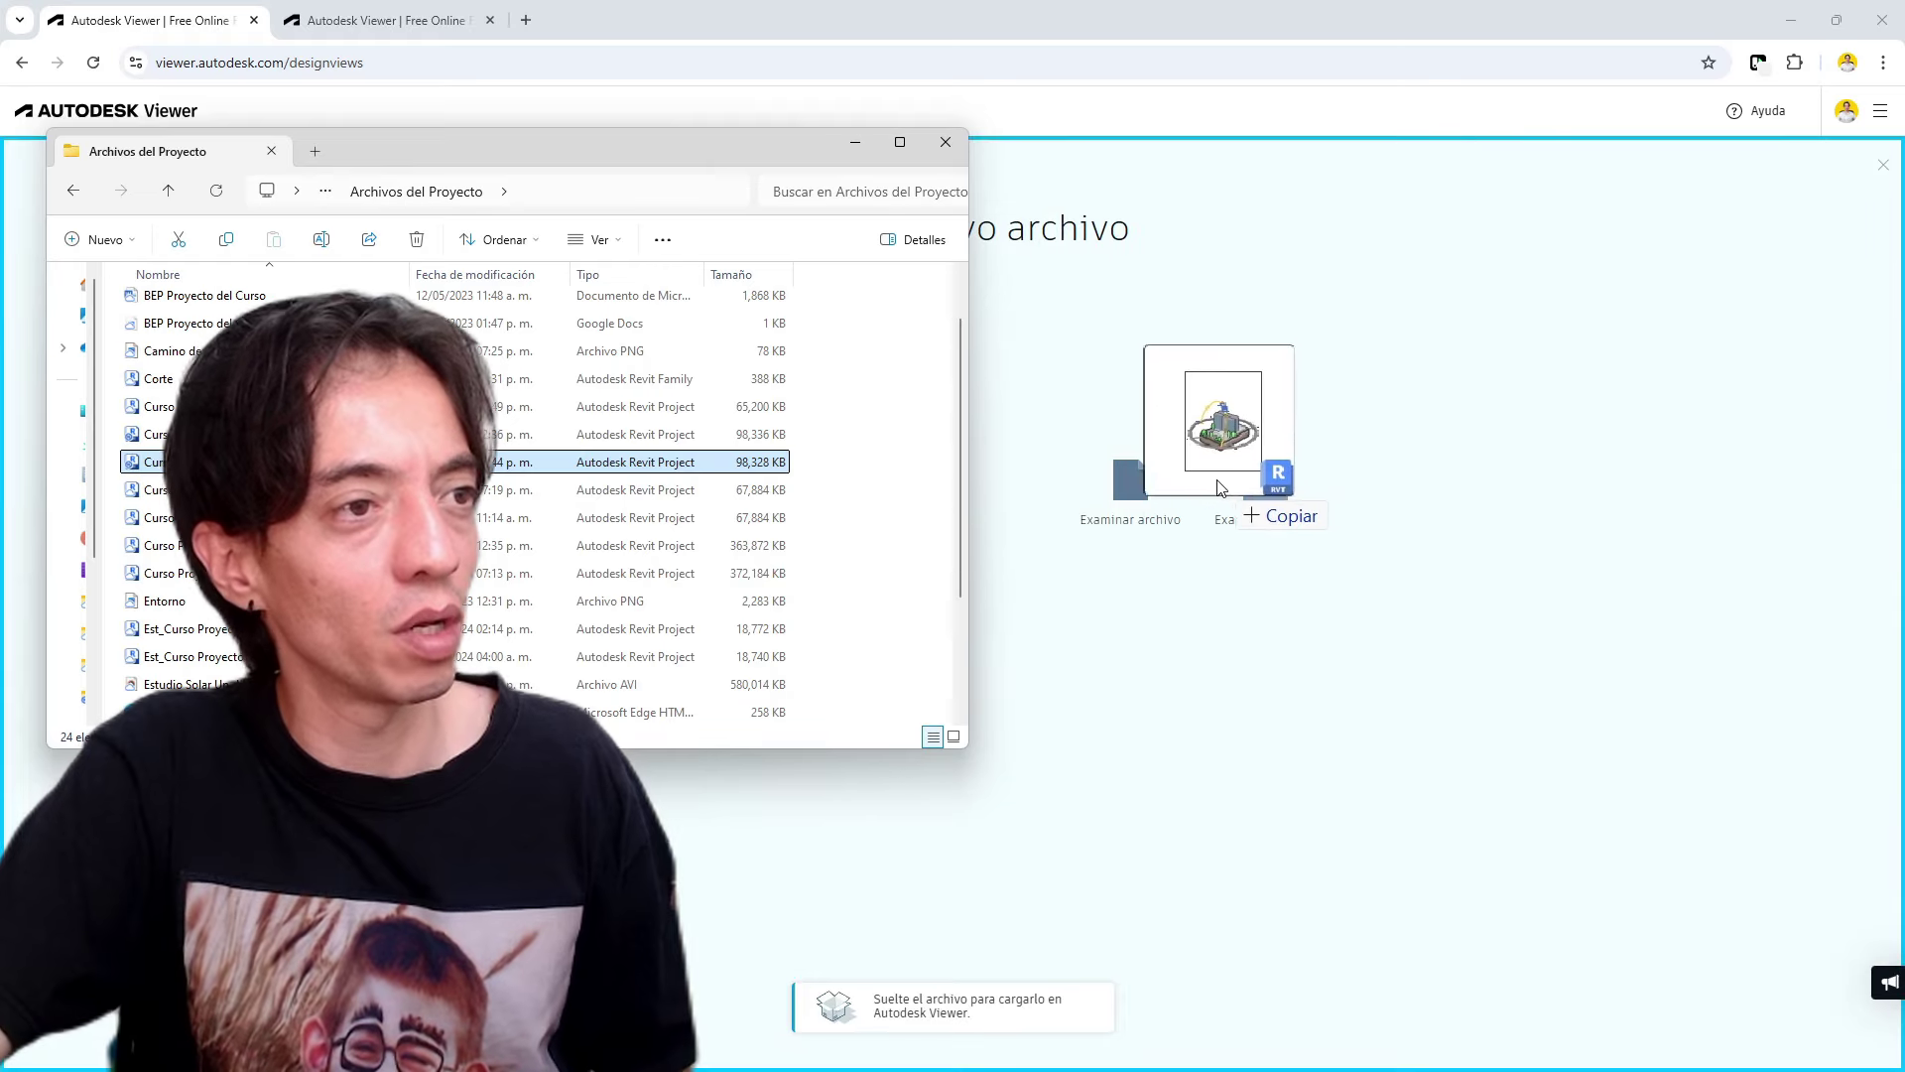
# Drop in Curso Proyecto Arq.Revit BIM.rvt, then add Est_Curso Proyecto Arq.rvt as a reference file.
pyautogui.moveTo(1058, 462); pyautogui.dragTo(1116, 545)
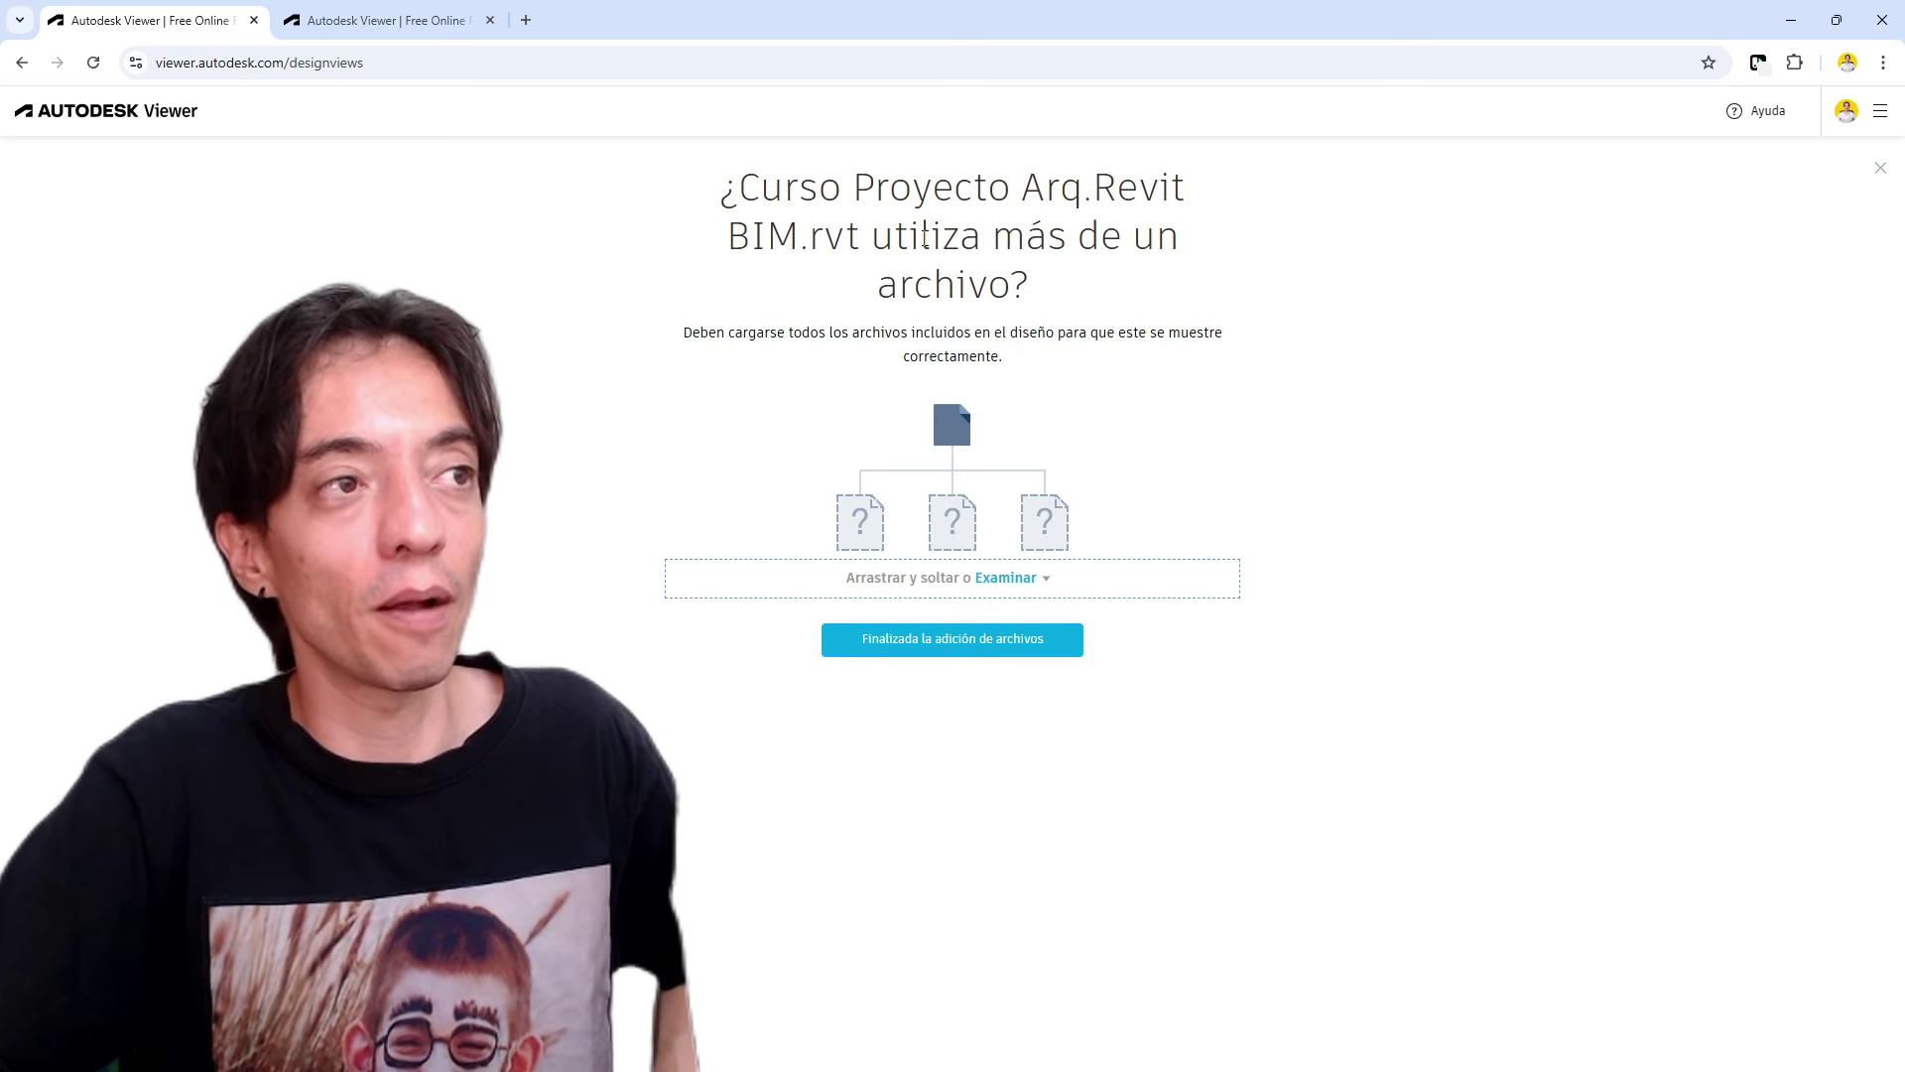
pyautogui.moveTo(1028, 240); pyautogui.dragTo(1006, 280)
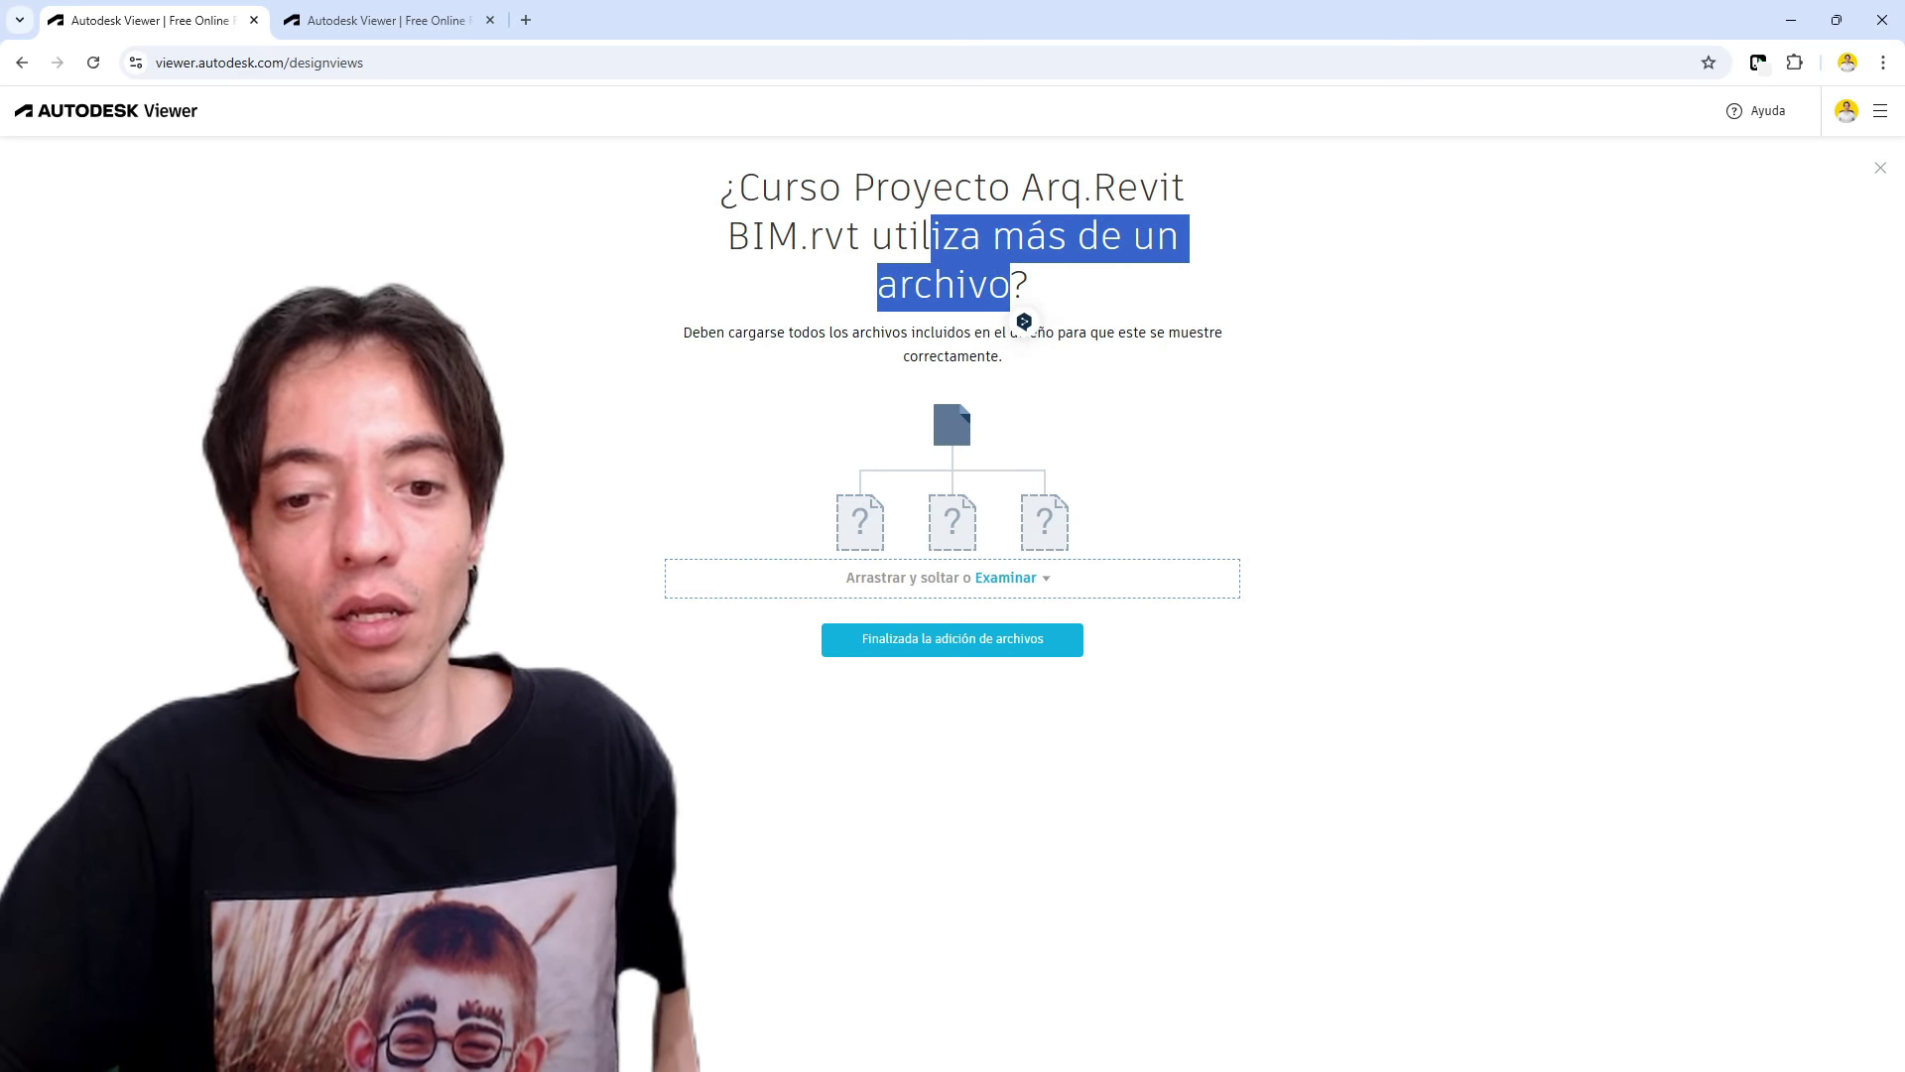
pyautogui.hotkey('alt', 'Tab')
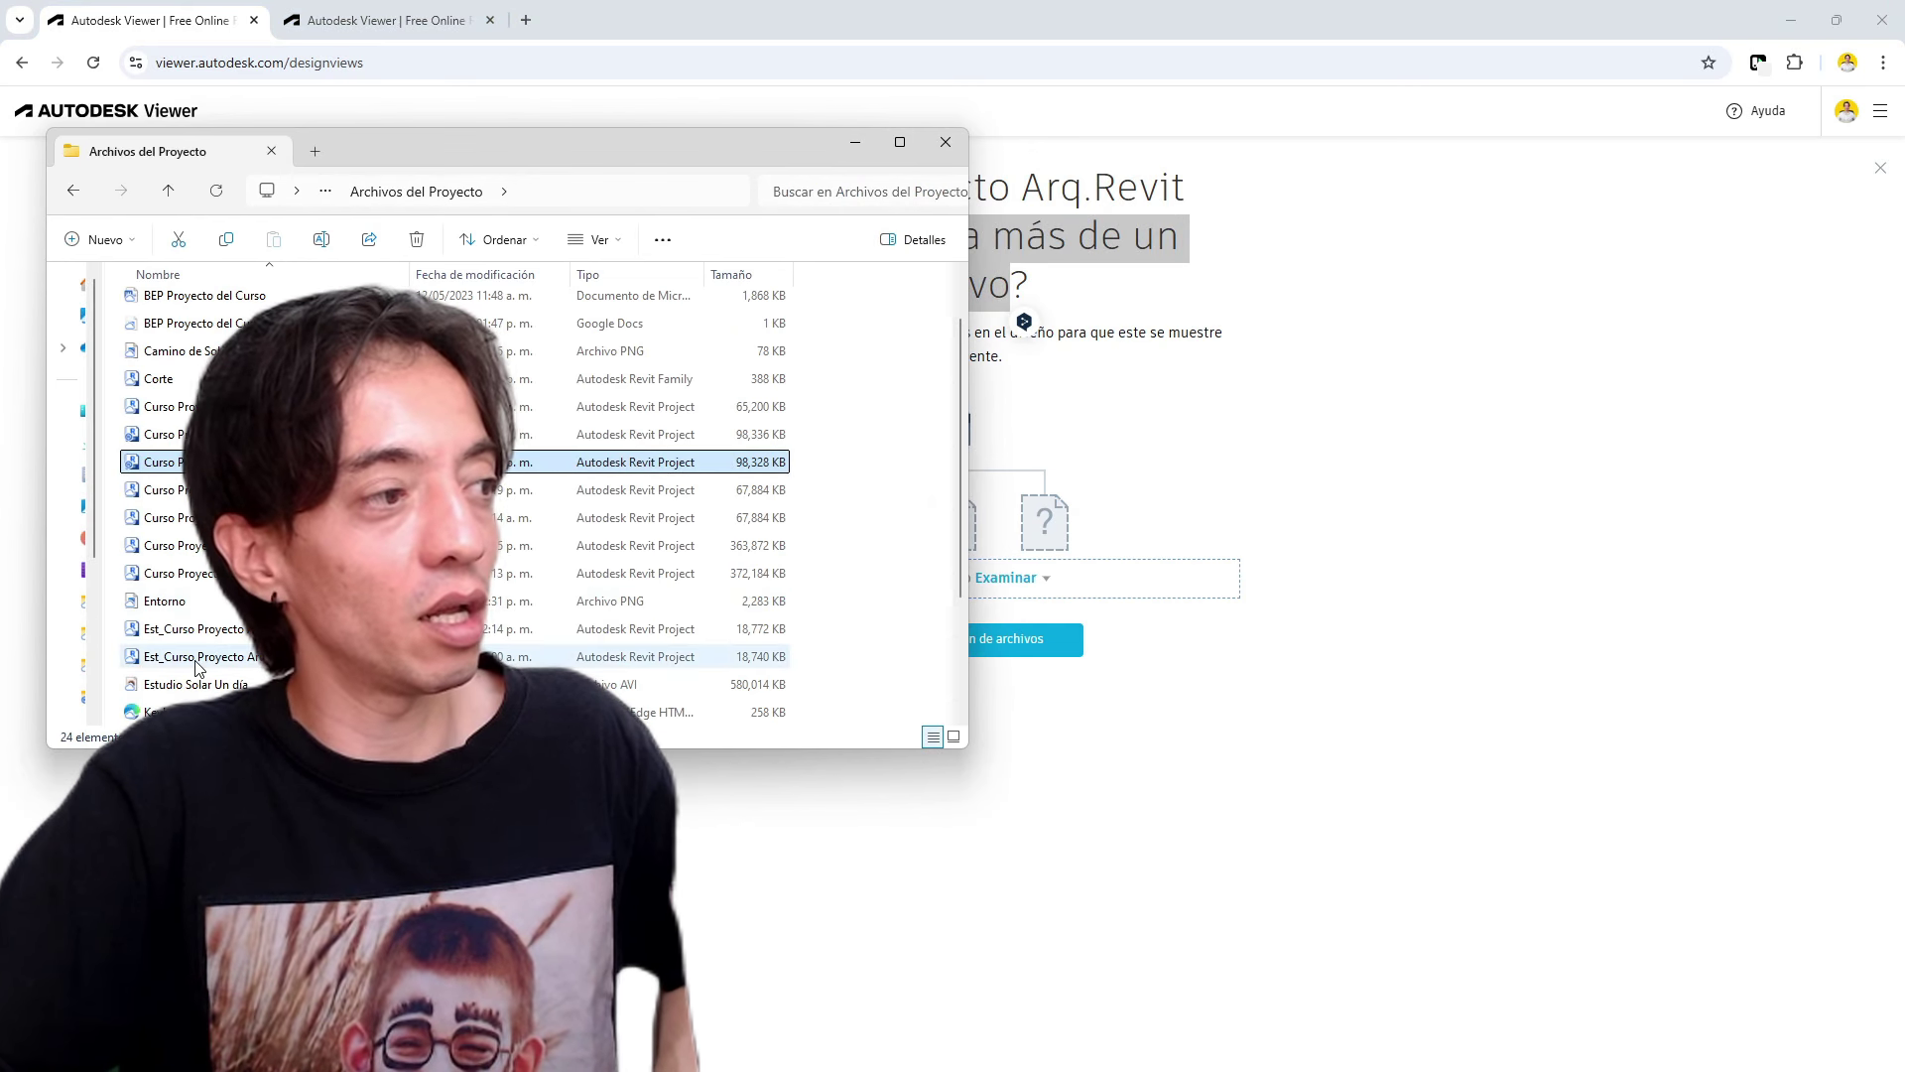
pyautogui.click(184, 663)
pyautogui.moveTo(191, 663); pyautogui.dragTo(1082, 433)
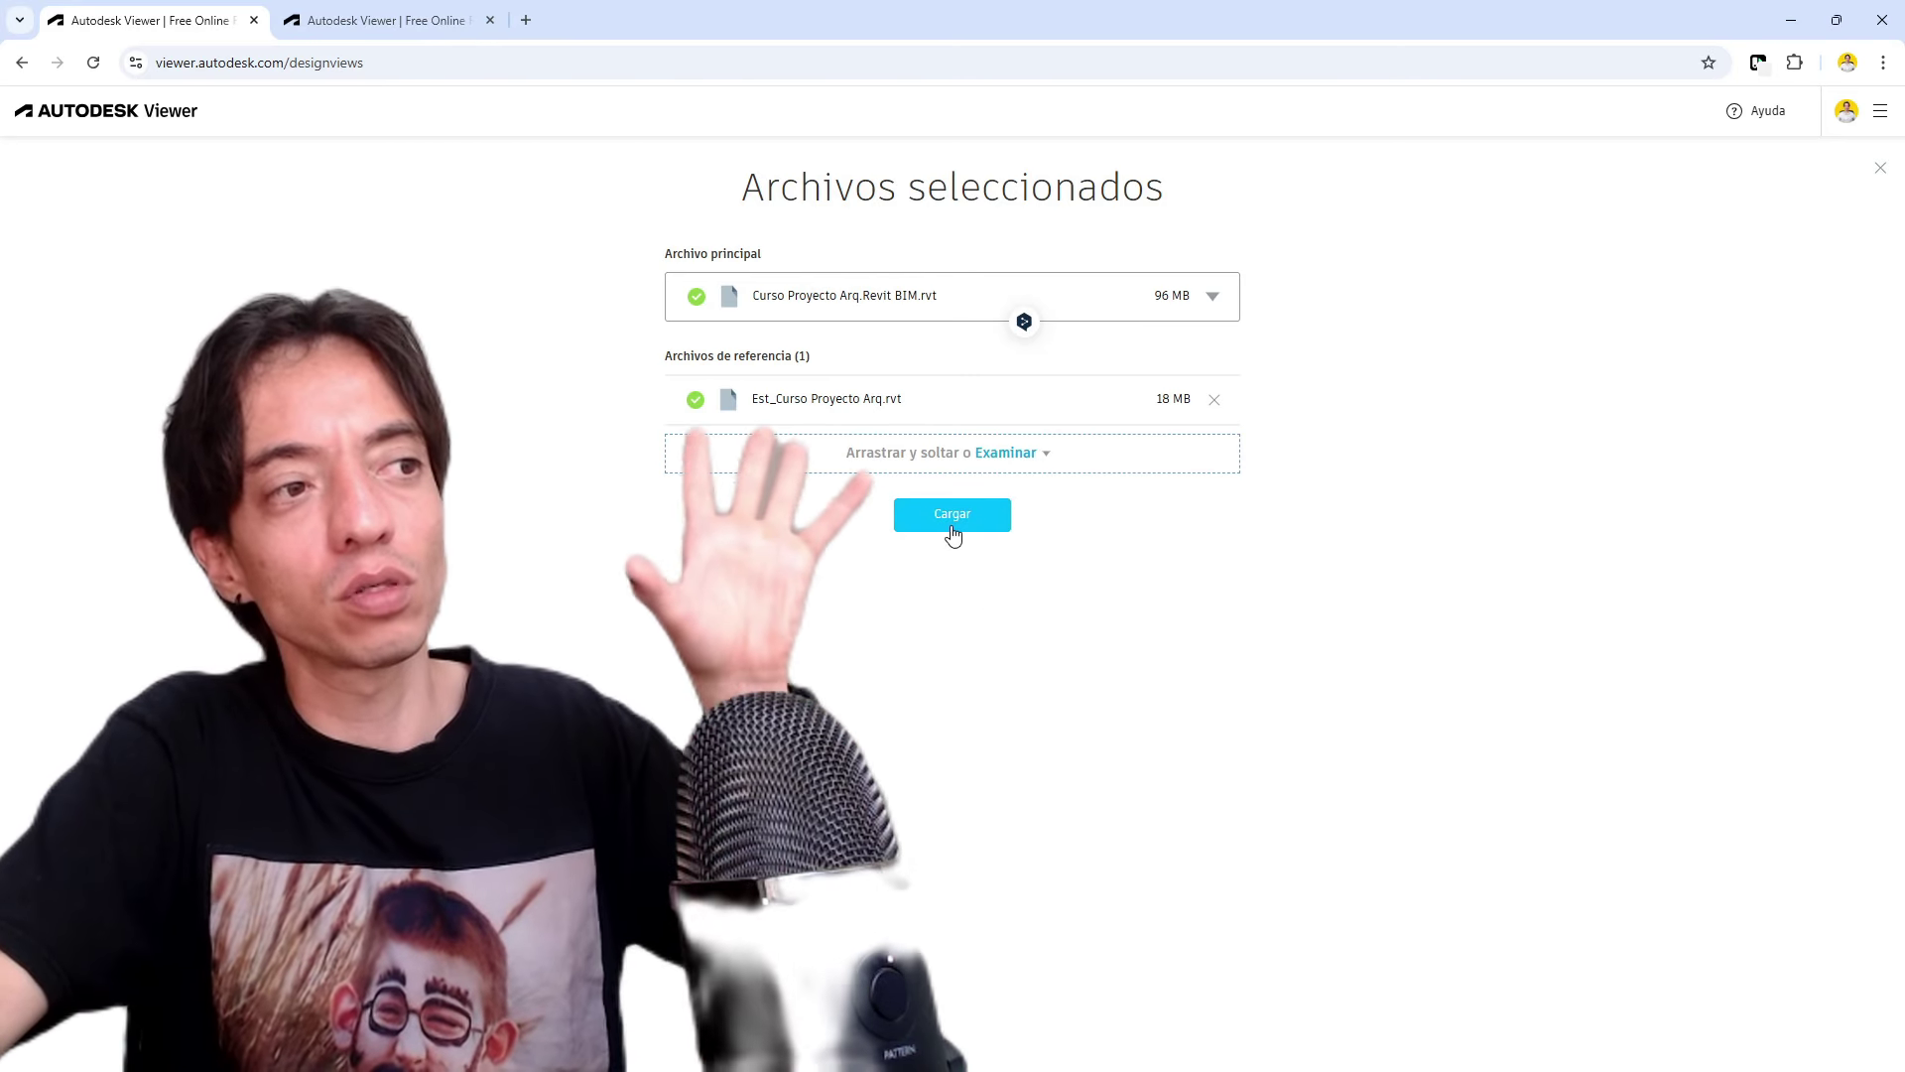
# Start uploading both Revit files, then switch to the tab with the loaded building model.
pyautogui.click(953, 534)
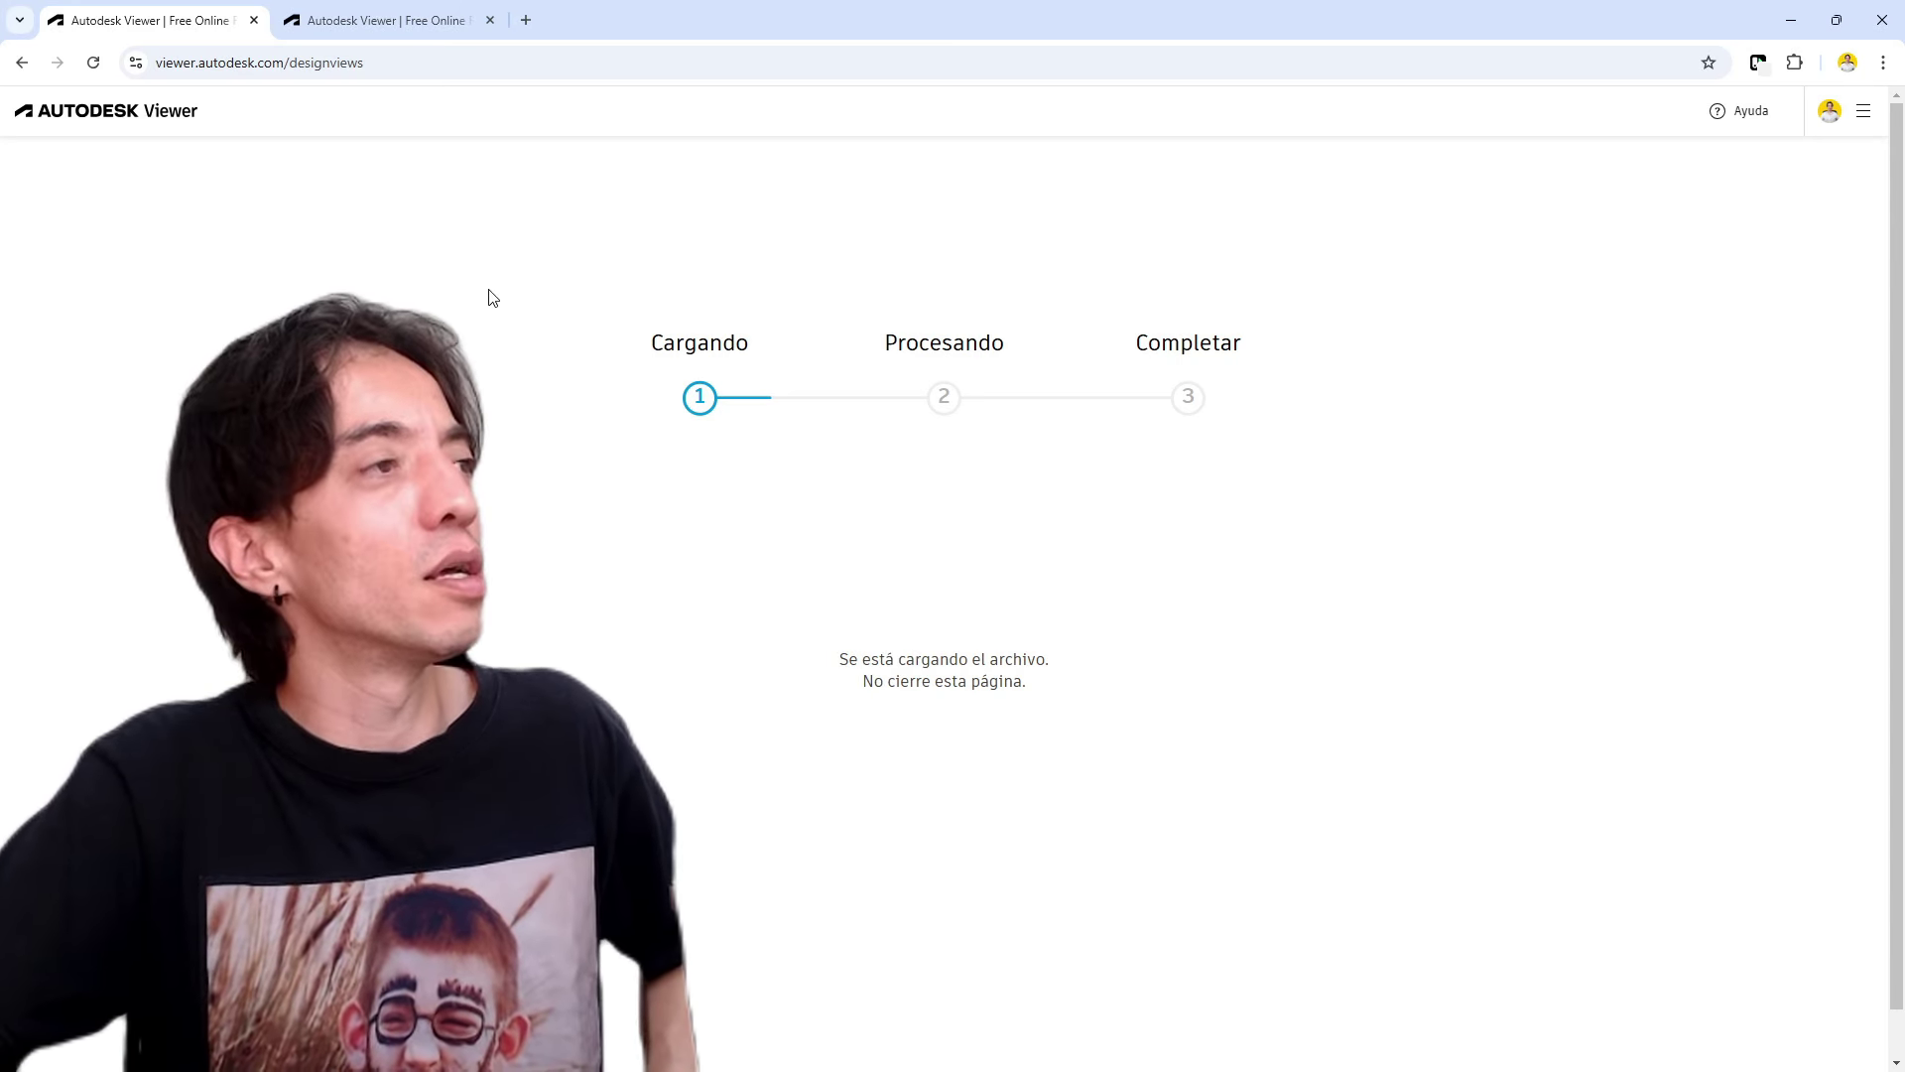
pyautogui.click(374, 12)
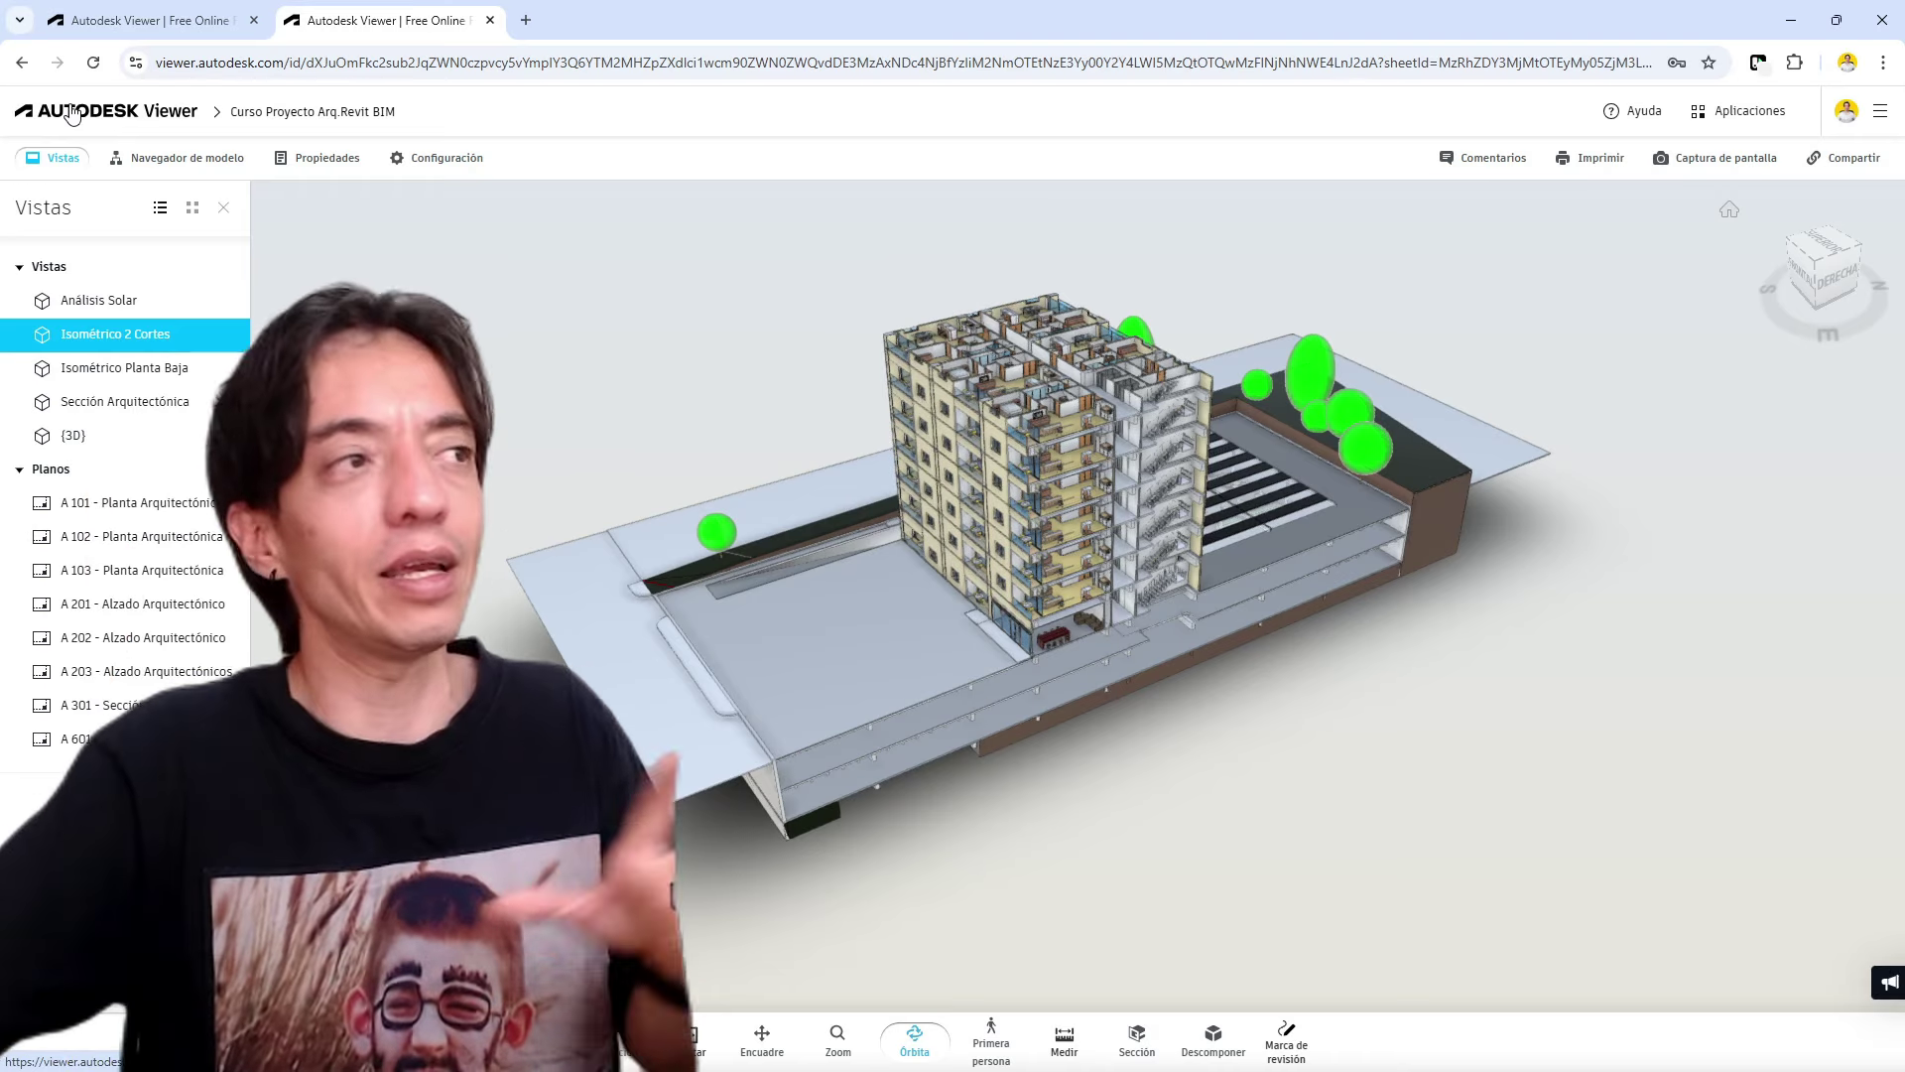
# Orbit around the building in its {3D} view, then return to the Vistas de diseño list.
pyautogui.moveTo(995, 291); pyautogui.dragTo(21, 256)
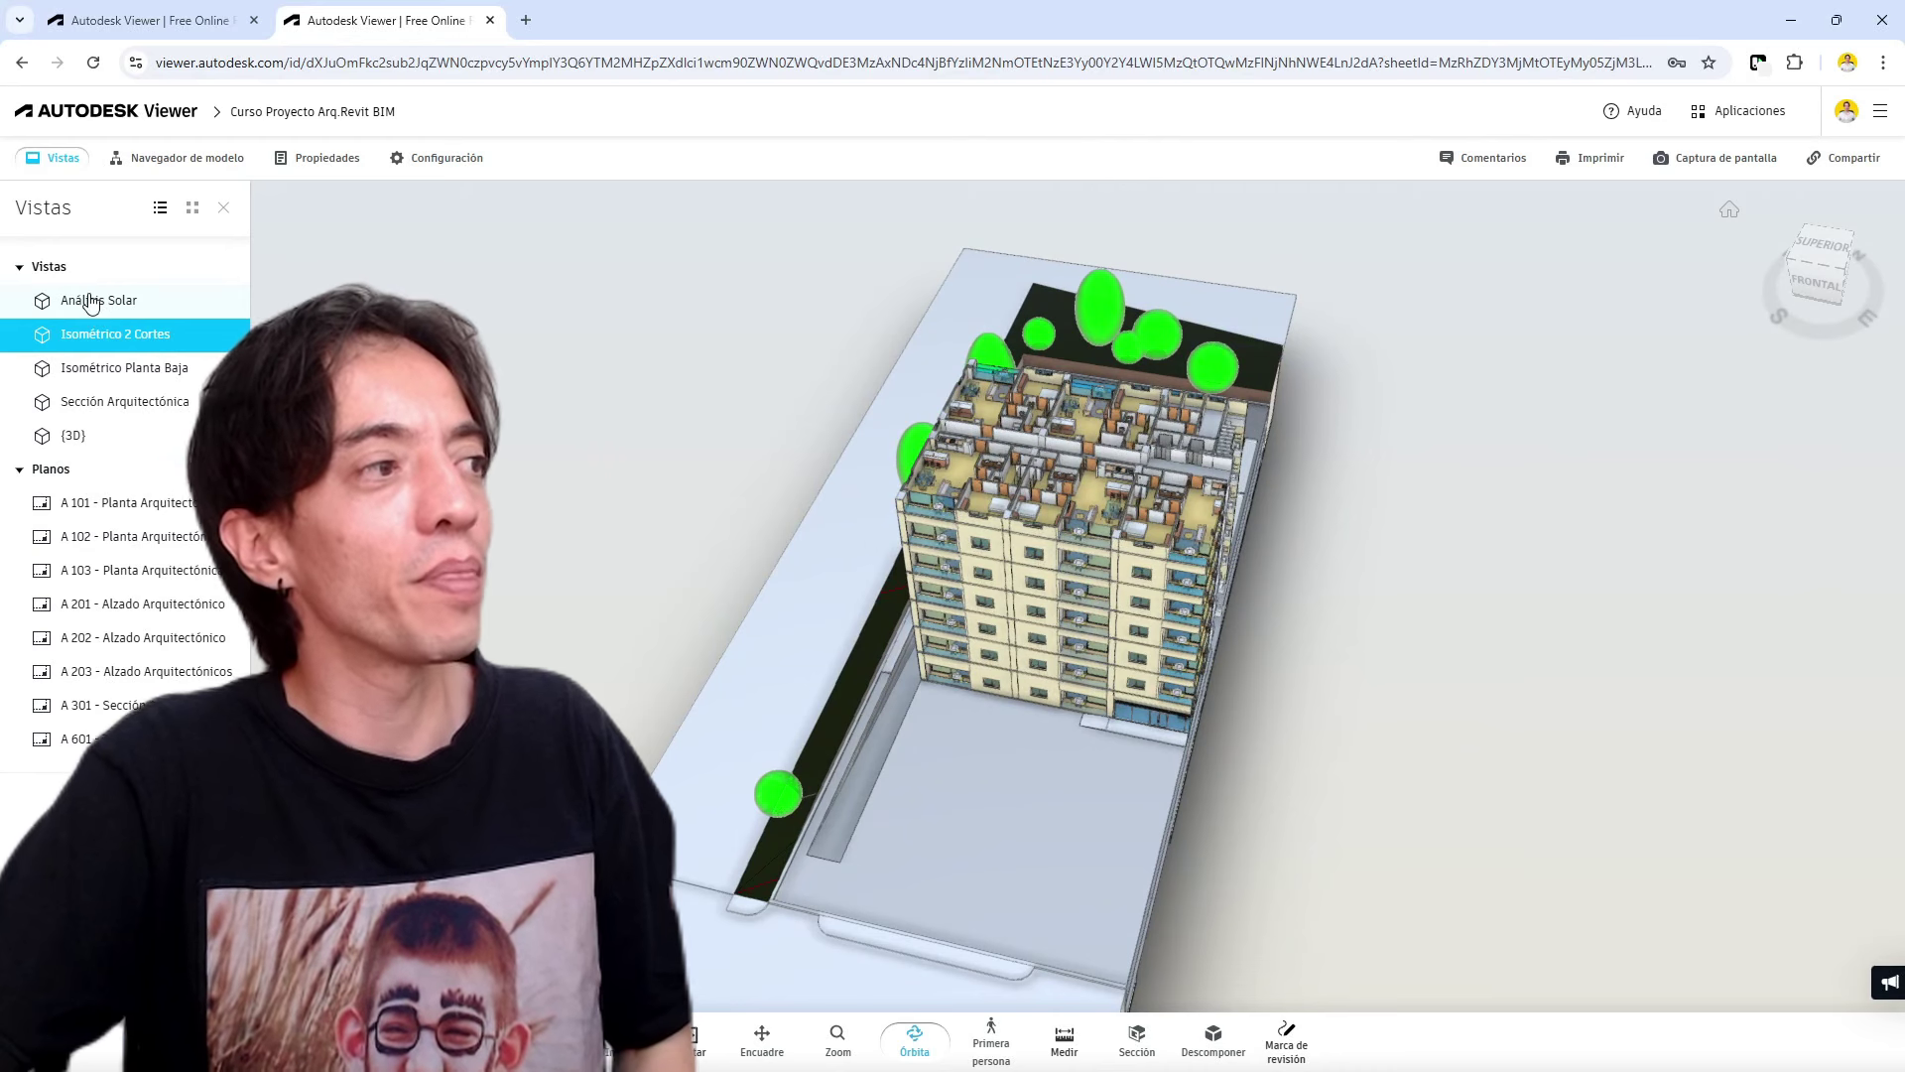
pyautogui.click(78, 446)
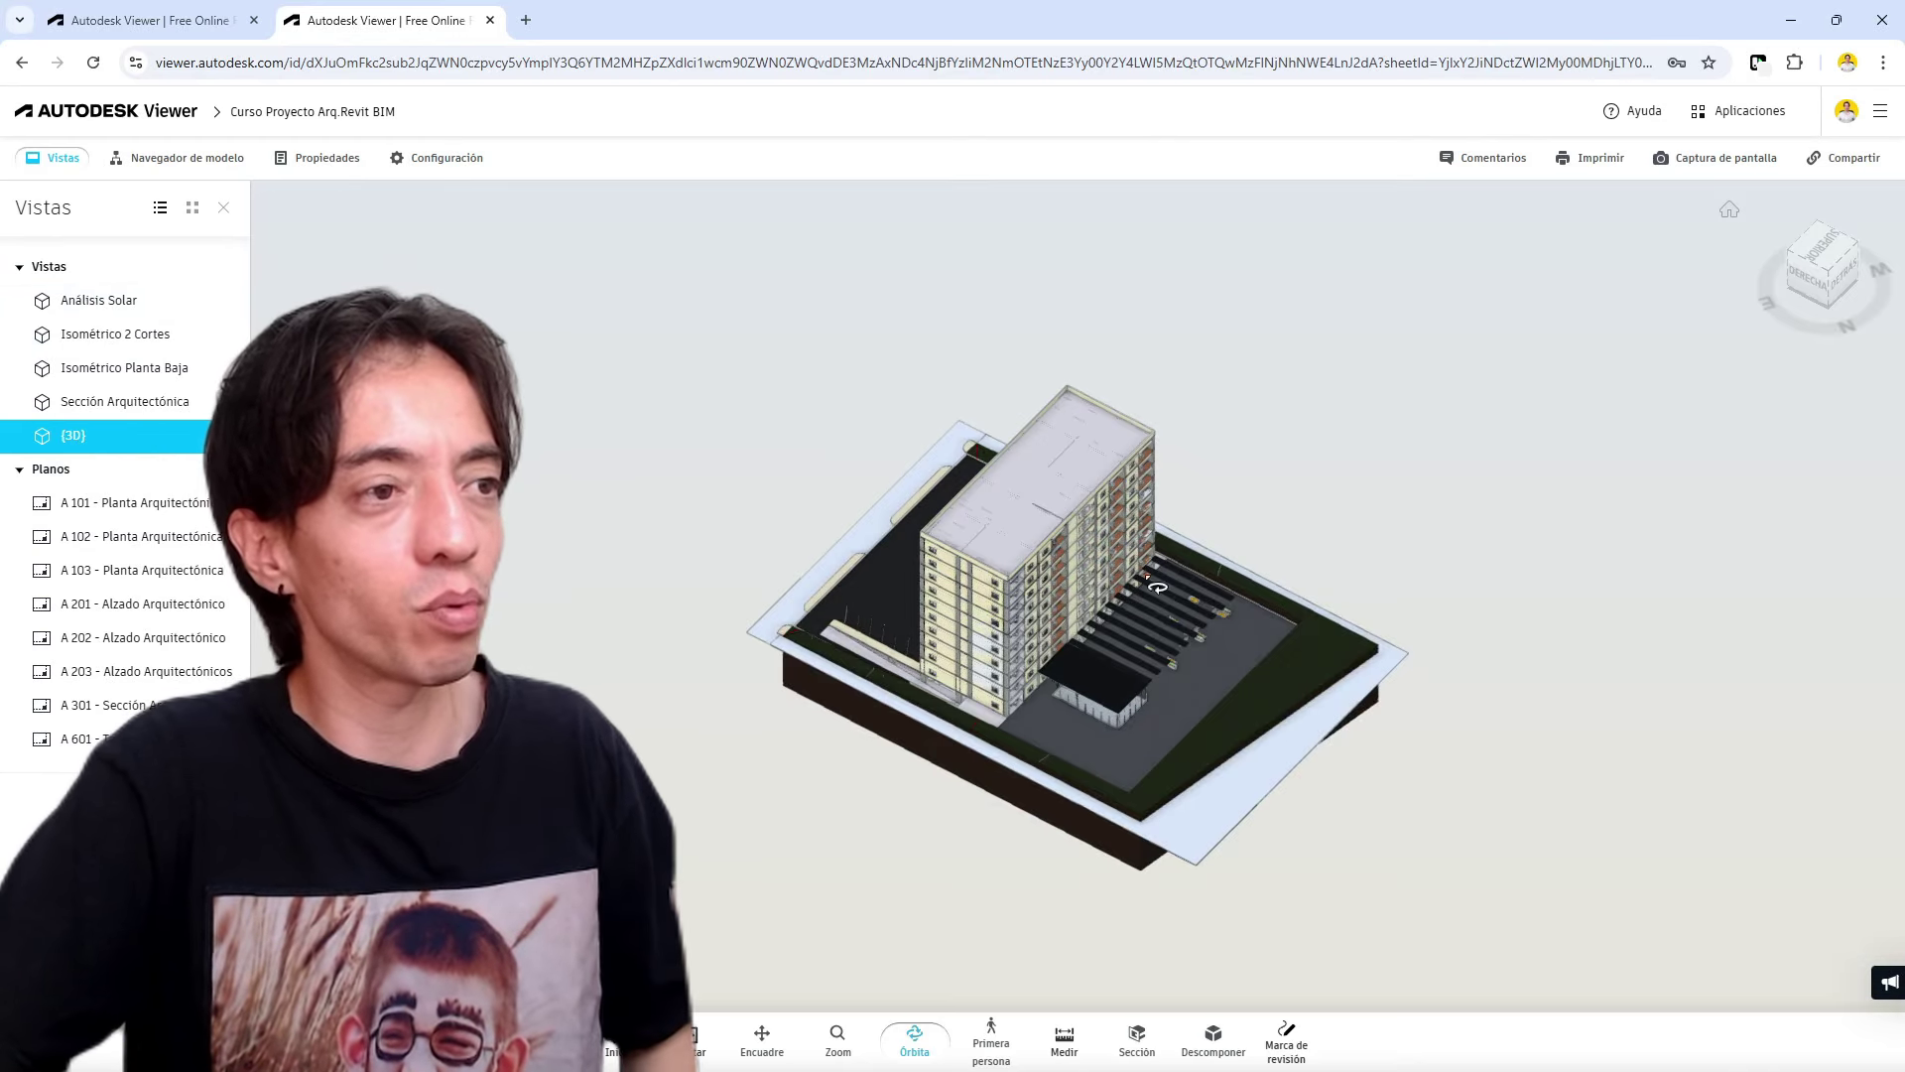
pyautogui.moveTo(1356, 645)
pyautogui.mouseDown()
pyautogui.moveTo(1356, 579)
pyautogui.moveTo(1412, 770)
pyautogui.moveTo(1269, 660)
pyautogui.moveTo(1196, 733)
pyautogui.mouseUp()
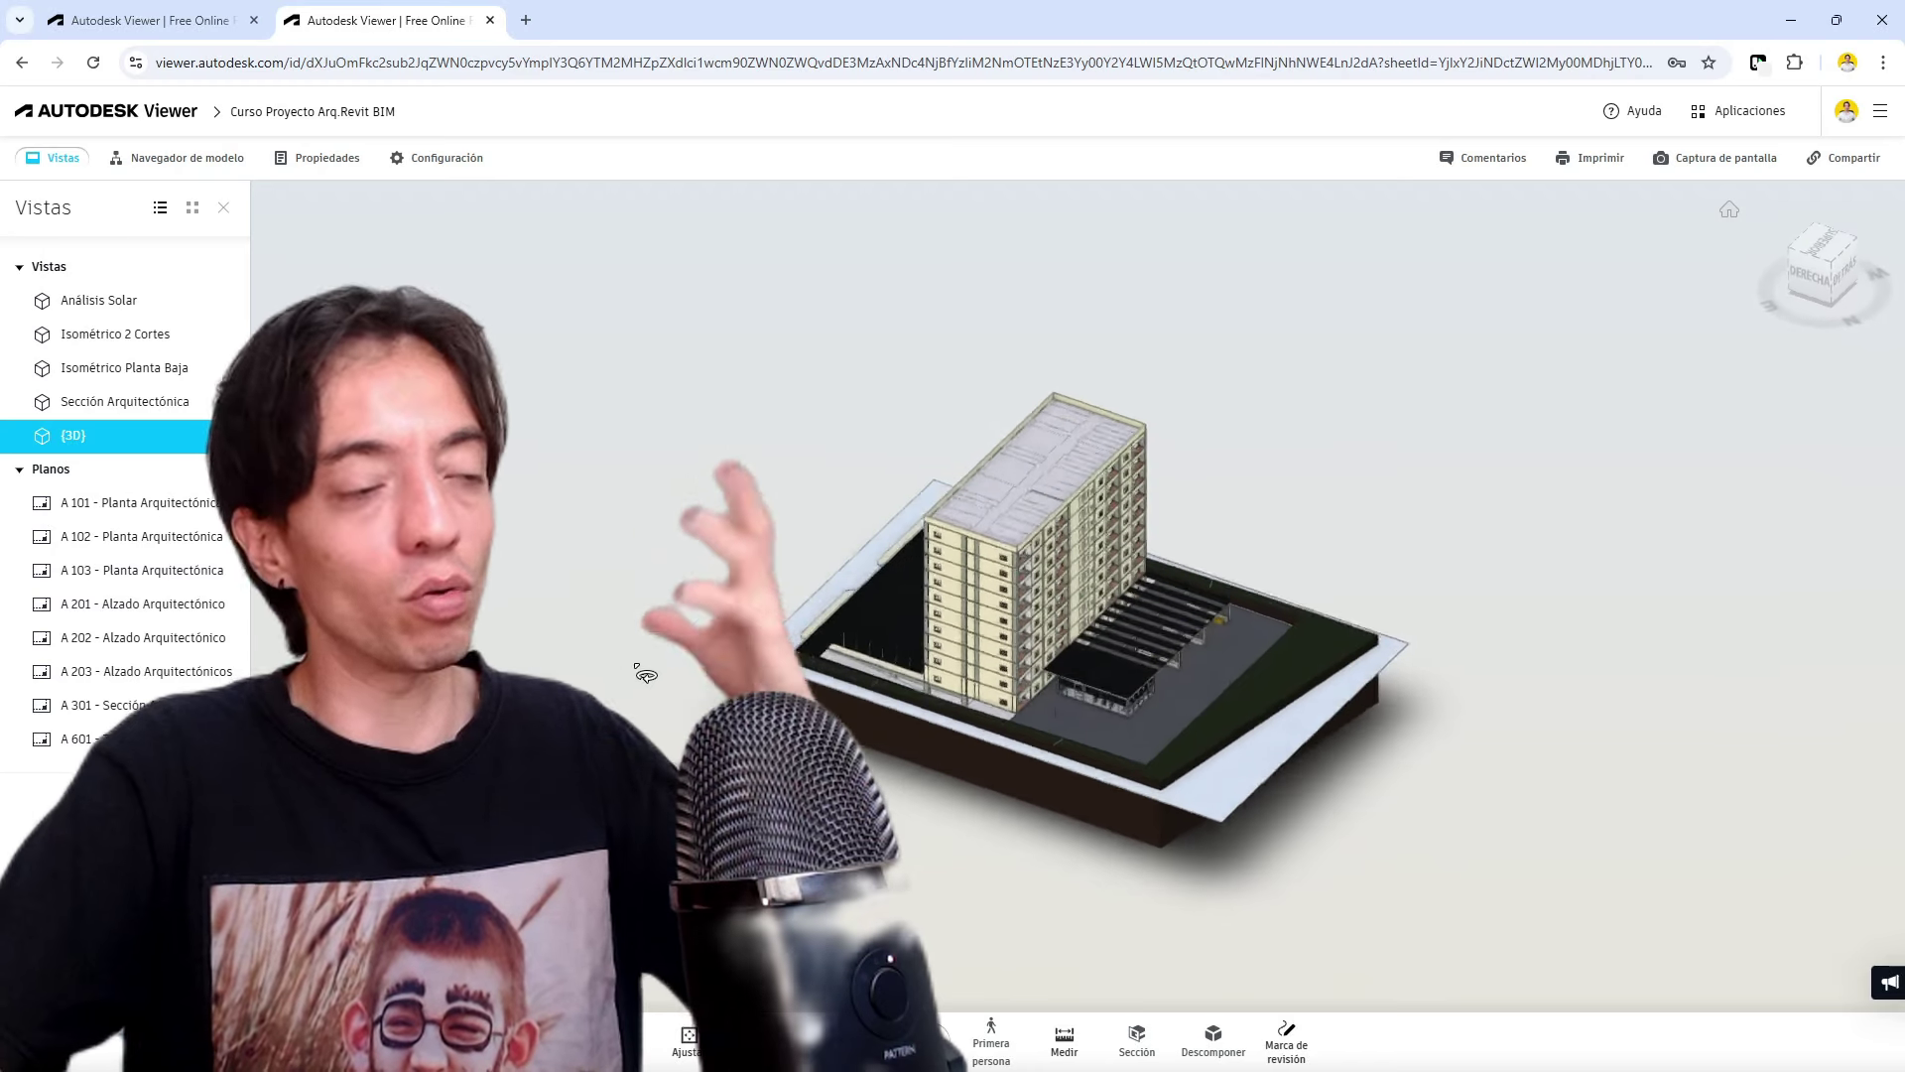
pyautogui.moveTo(1196, 732); pyautogui.dragTo(672, 623)
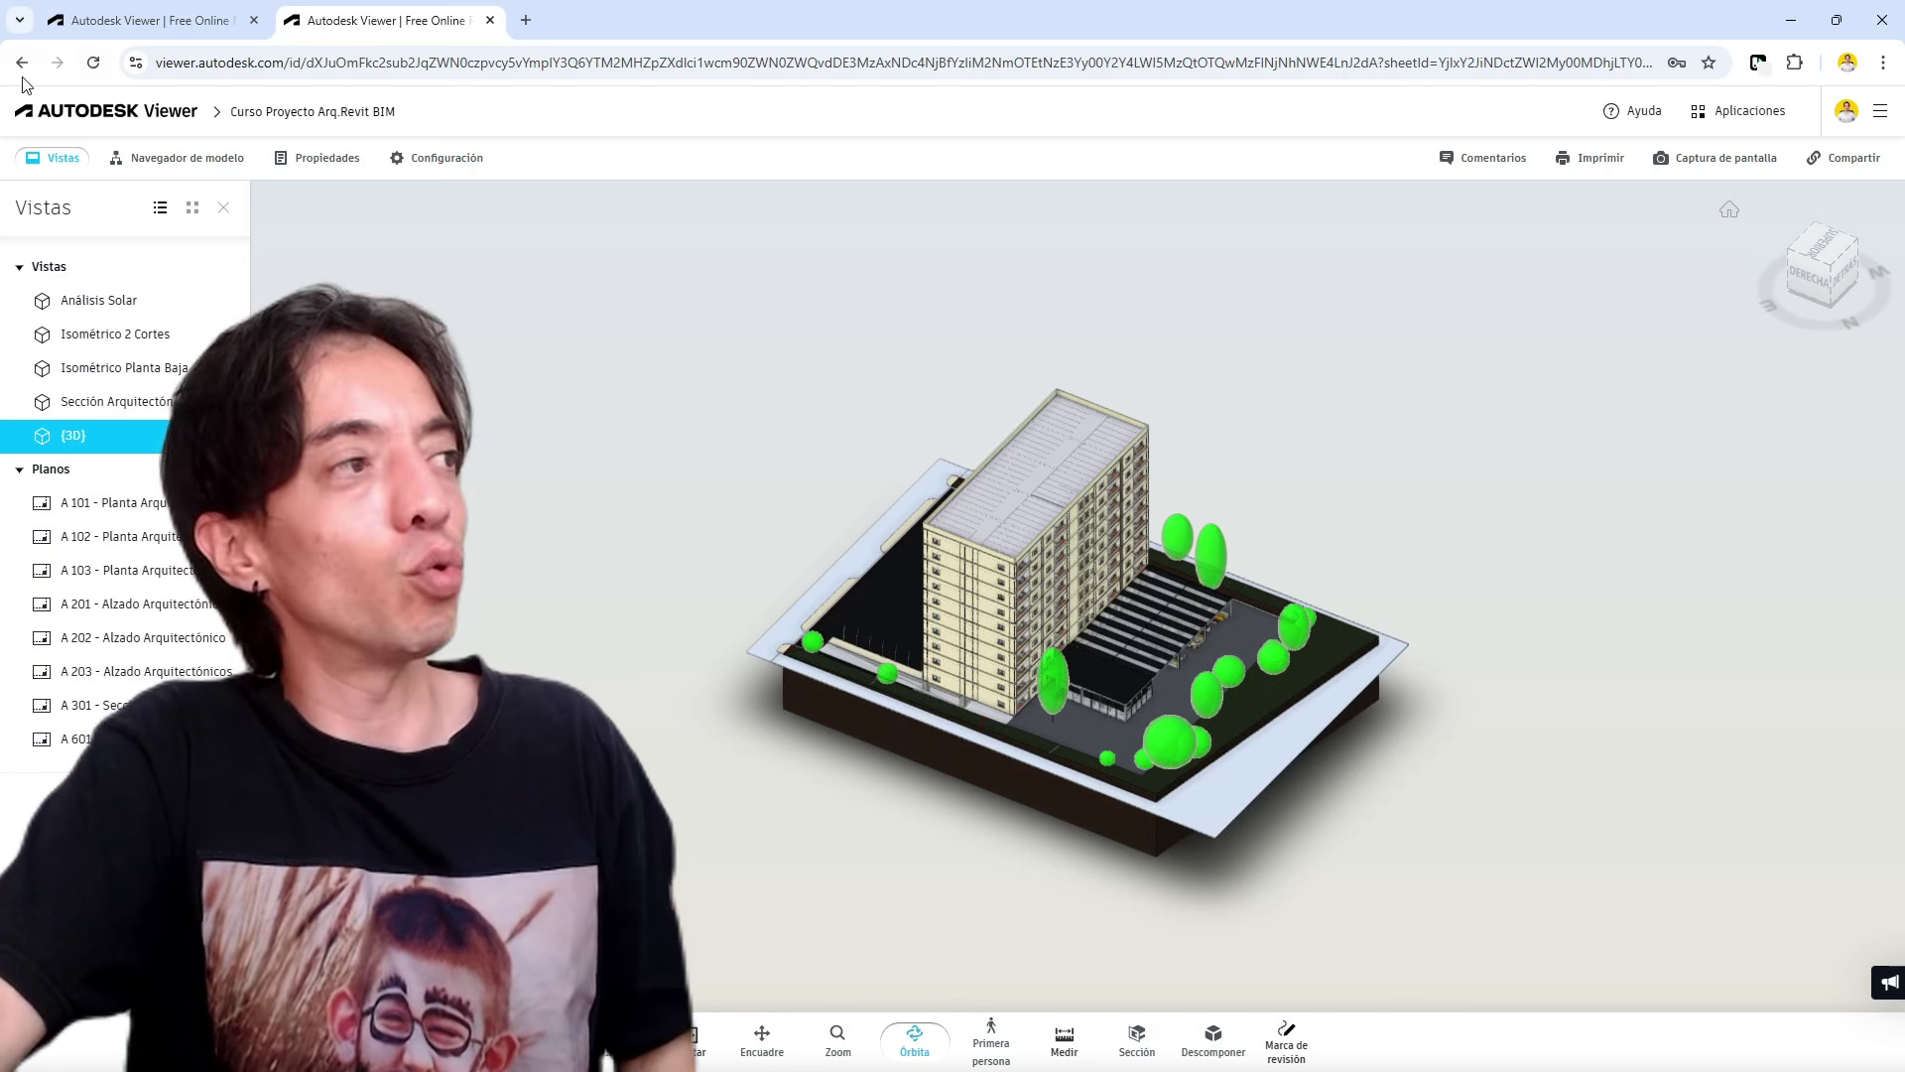
pyautogui.click(65, 116)
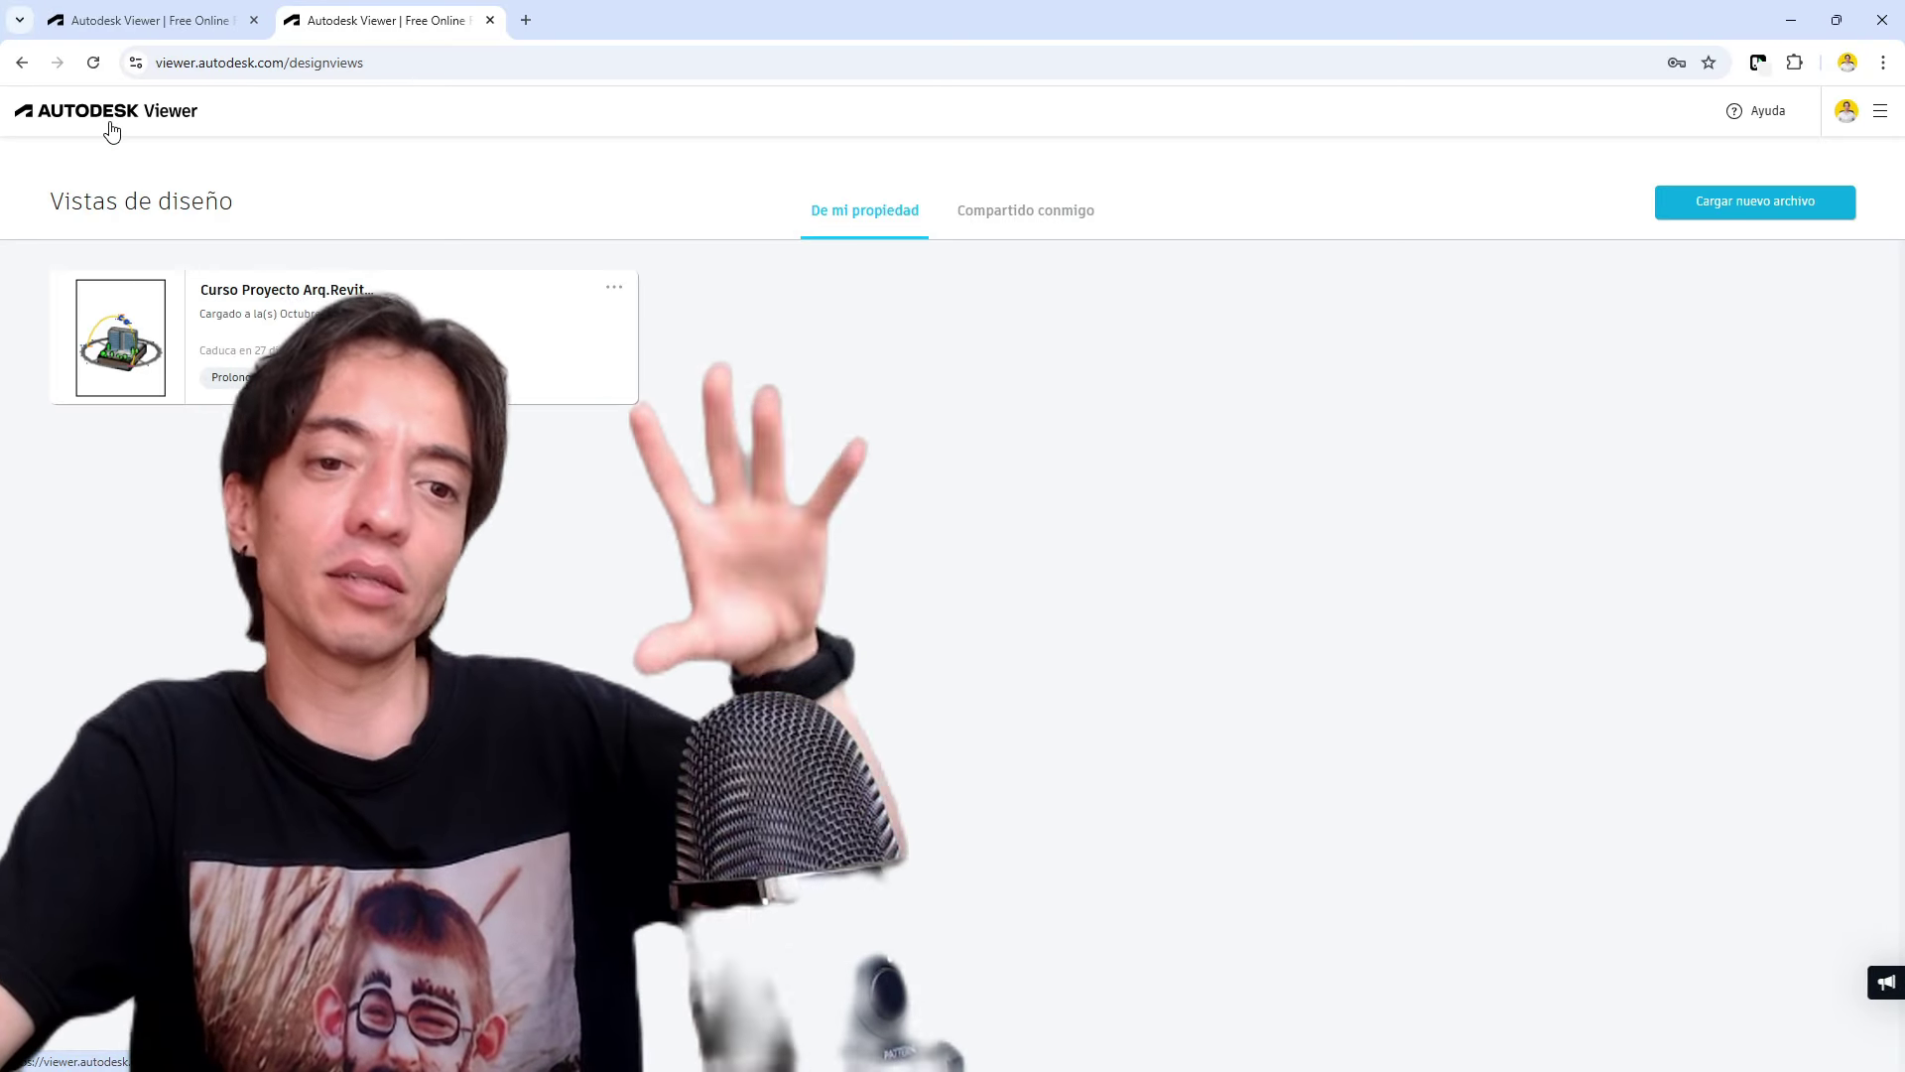
# Check the upload's progress in the other tab, then open the Curso Proyecto Arq.Revit BIM card.
pyautogui.click(149, 20)
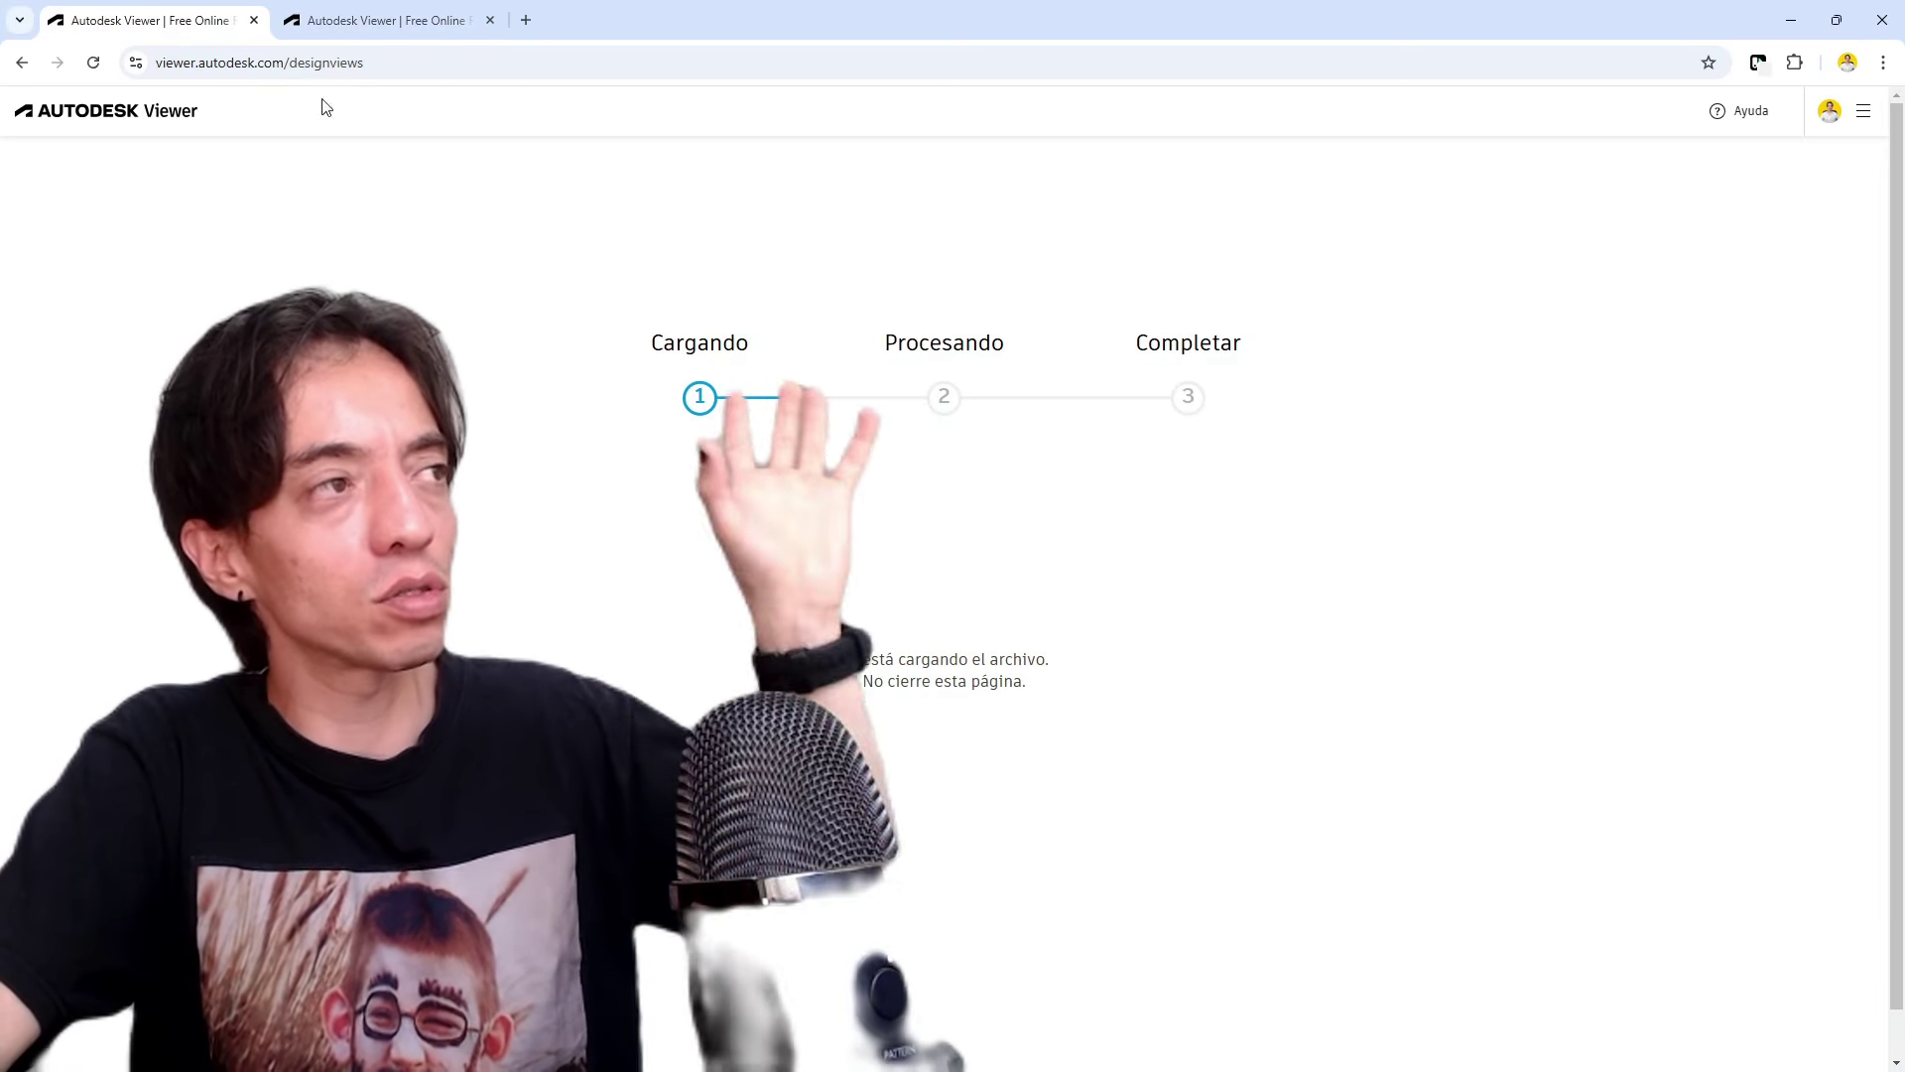
pyautogui.click(352, 15)
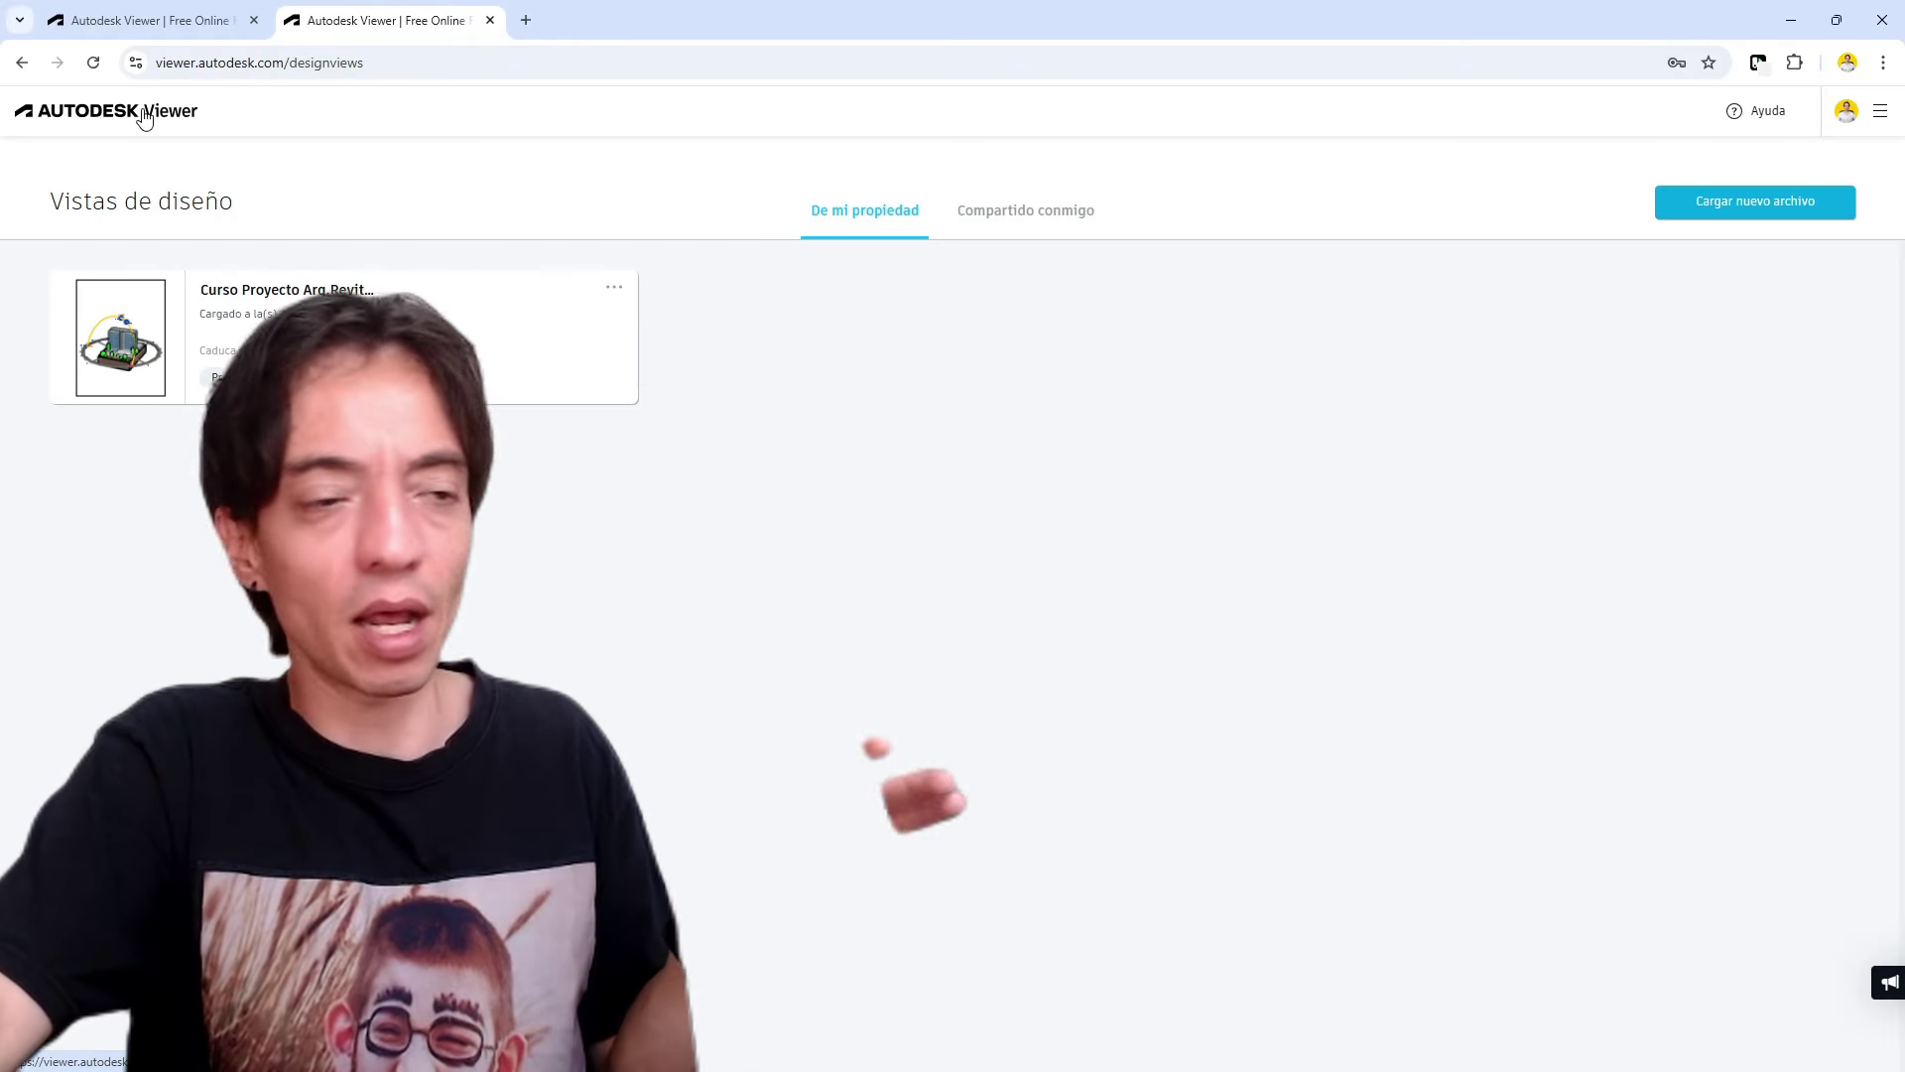
pyautogui.click(154, 20)
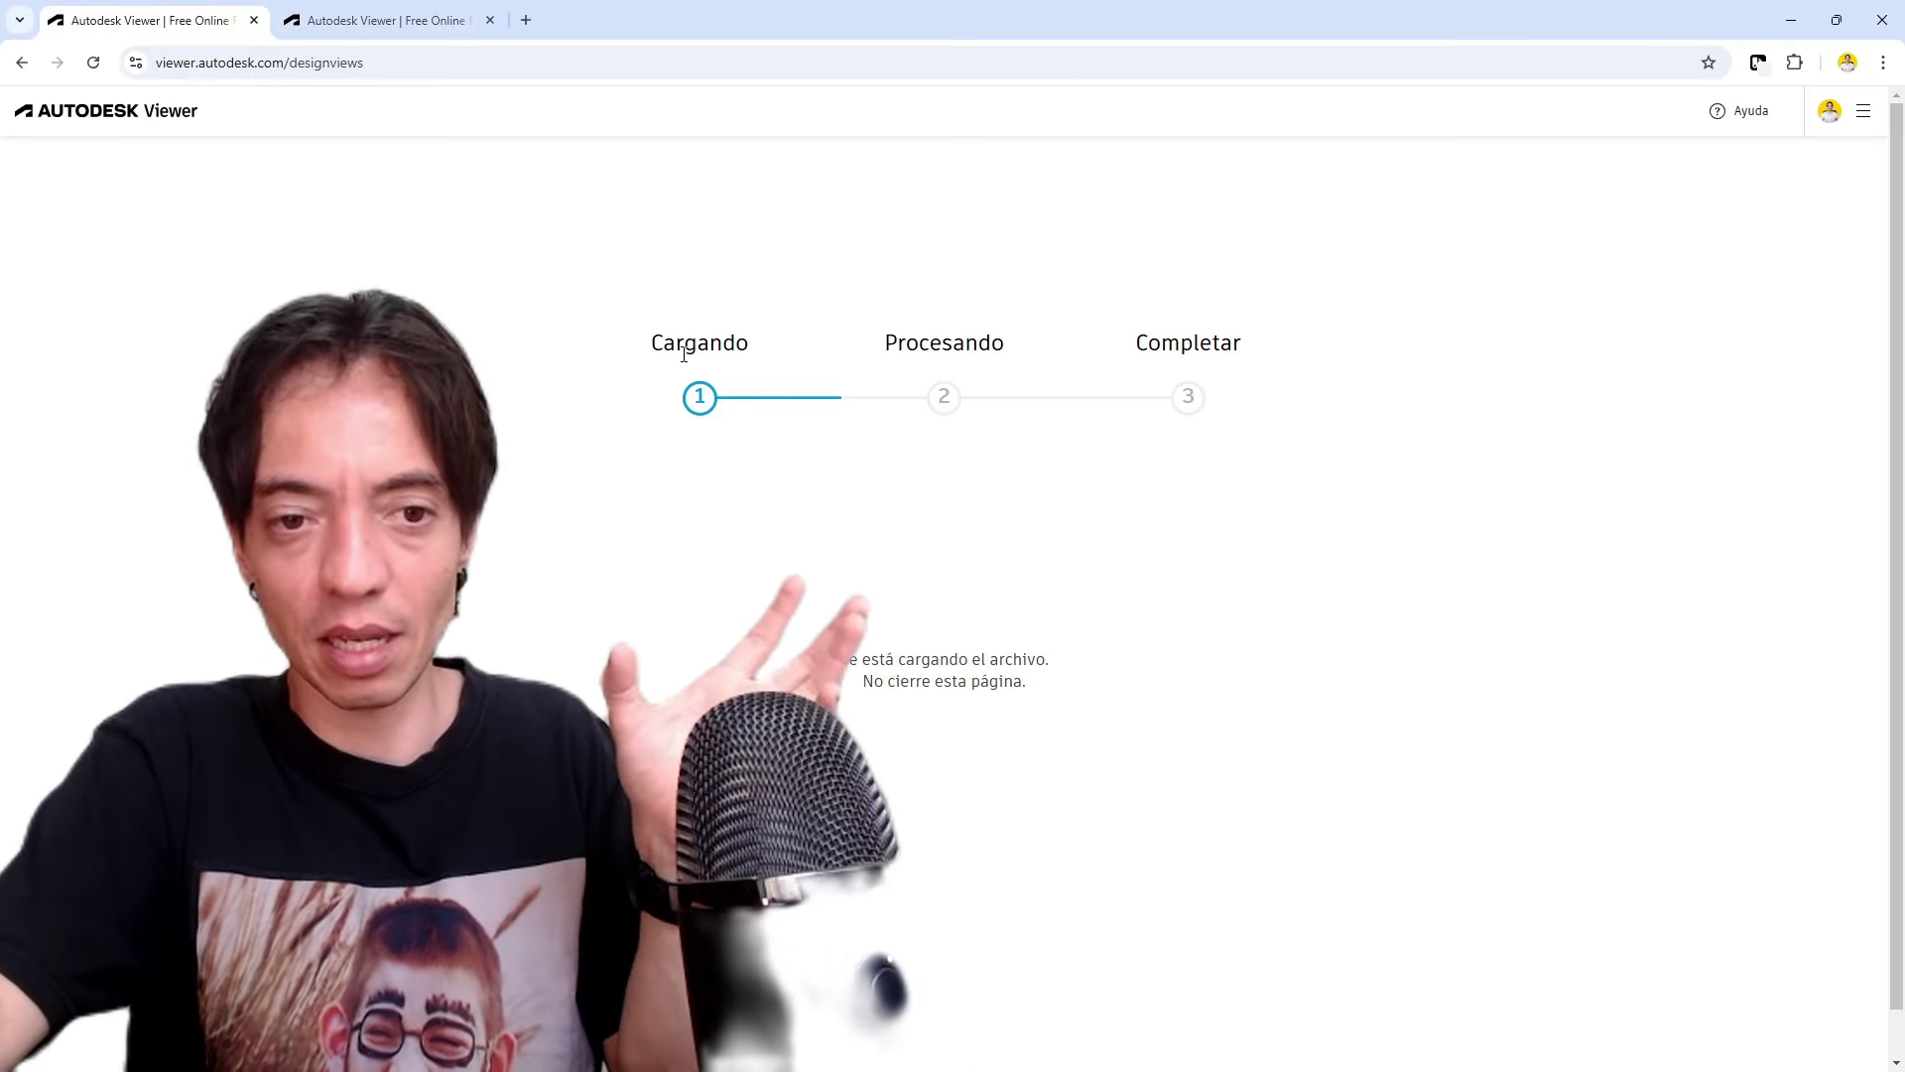
pyautogui.click(337, 9)
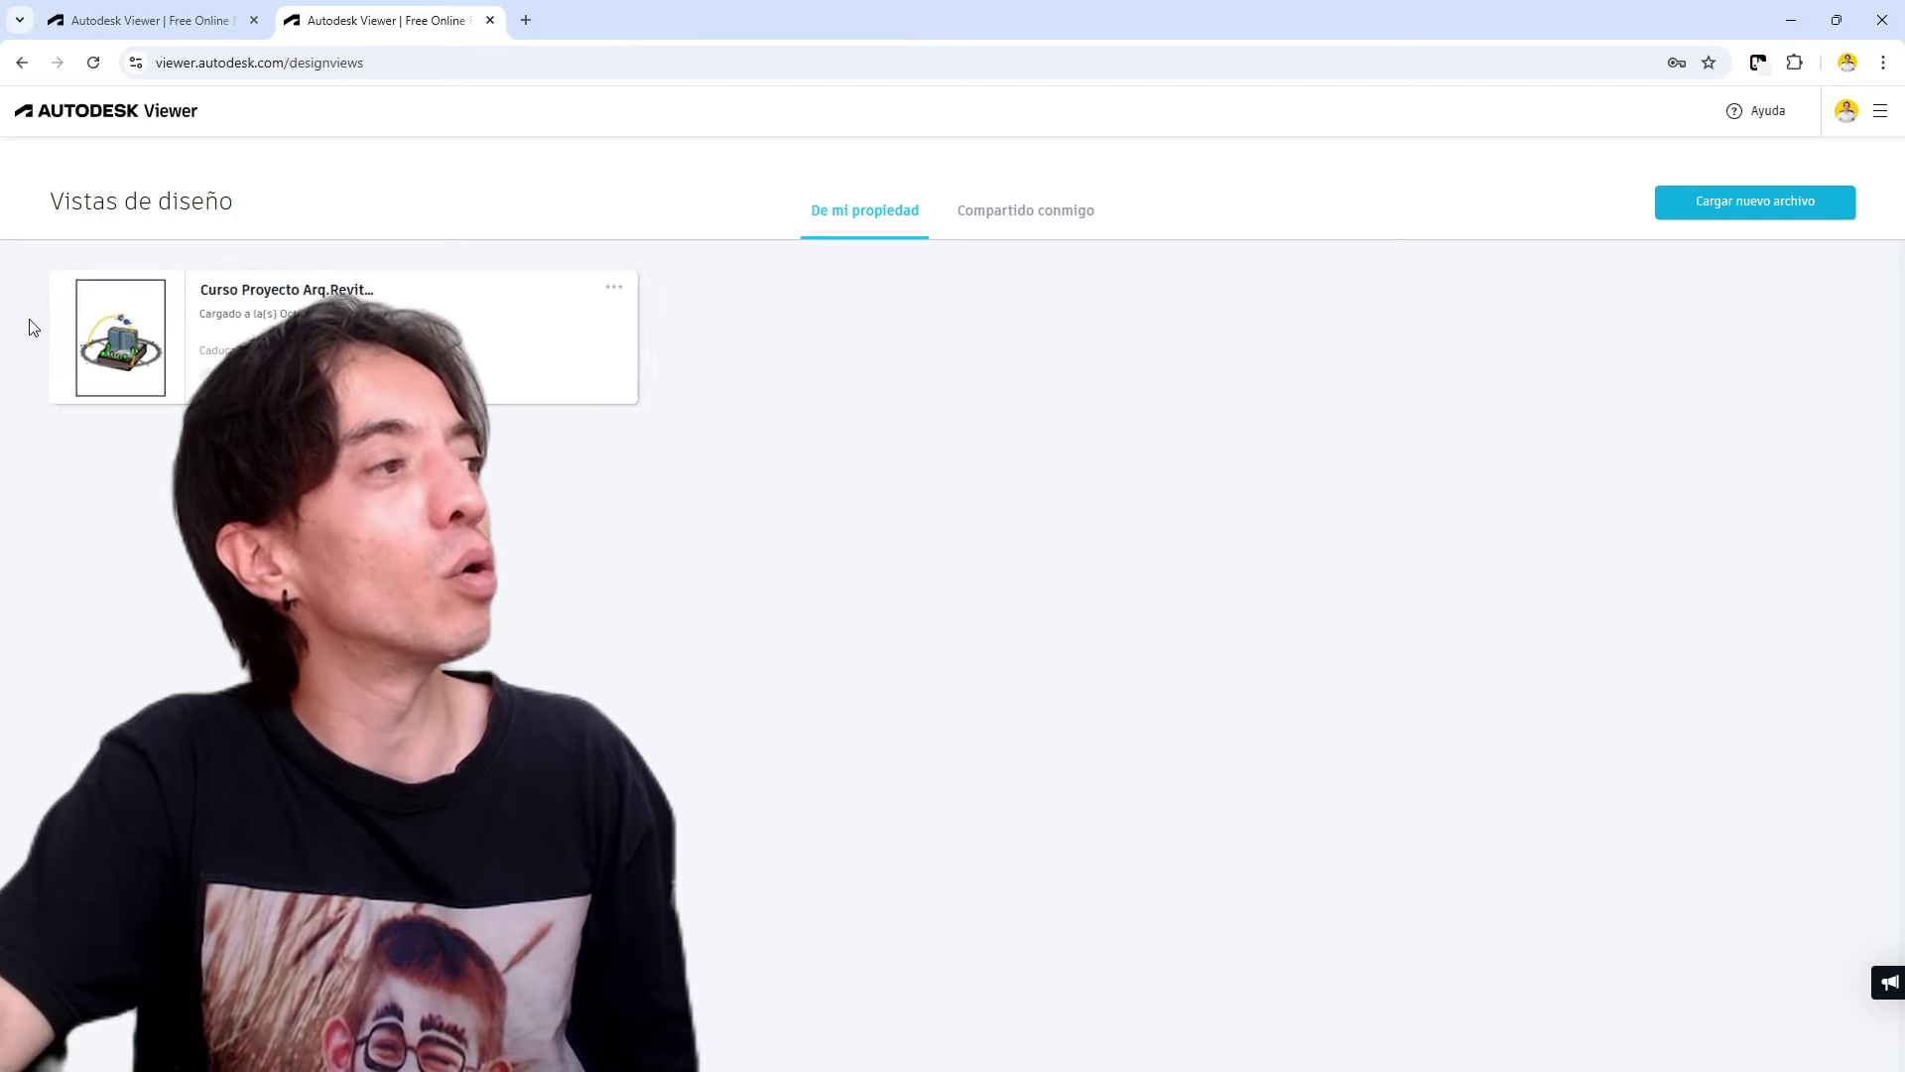
pyautogui.click(129, 335)
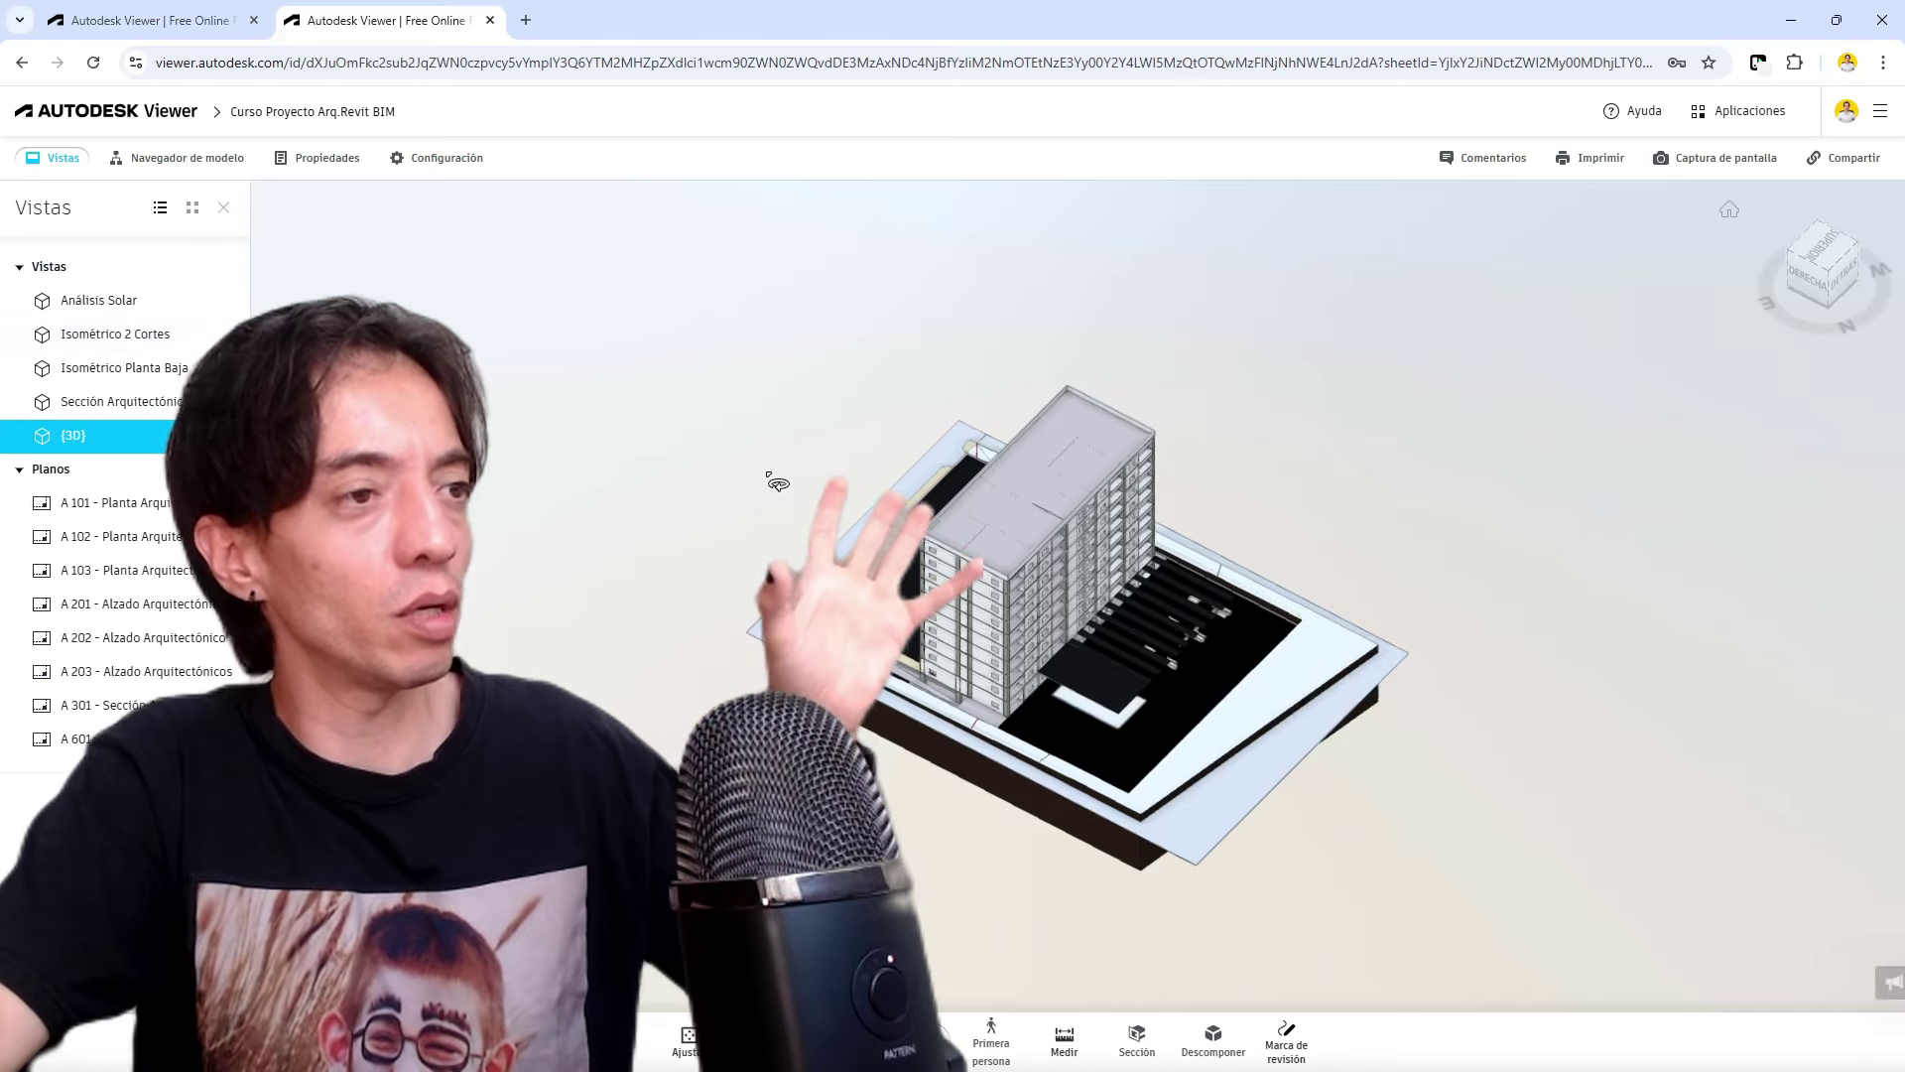
# Open the Análisis Solar view and orbit around the building and its sun path.
pyautogui.moveTo(779, 476)
pyautogui.mouseDown()
pyautogui.moveTo(1509, 573)
pyautogui.moveTo(819, 552)
pyautogui.mouseUp()
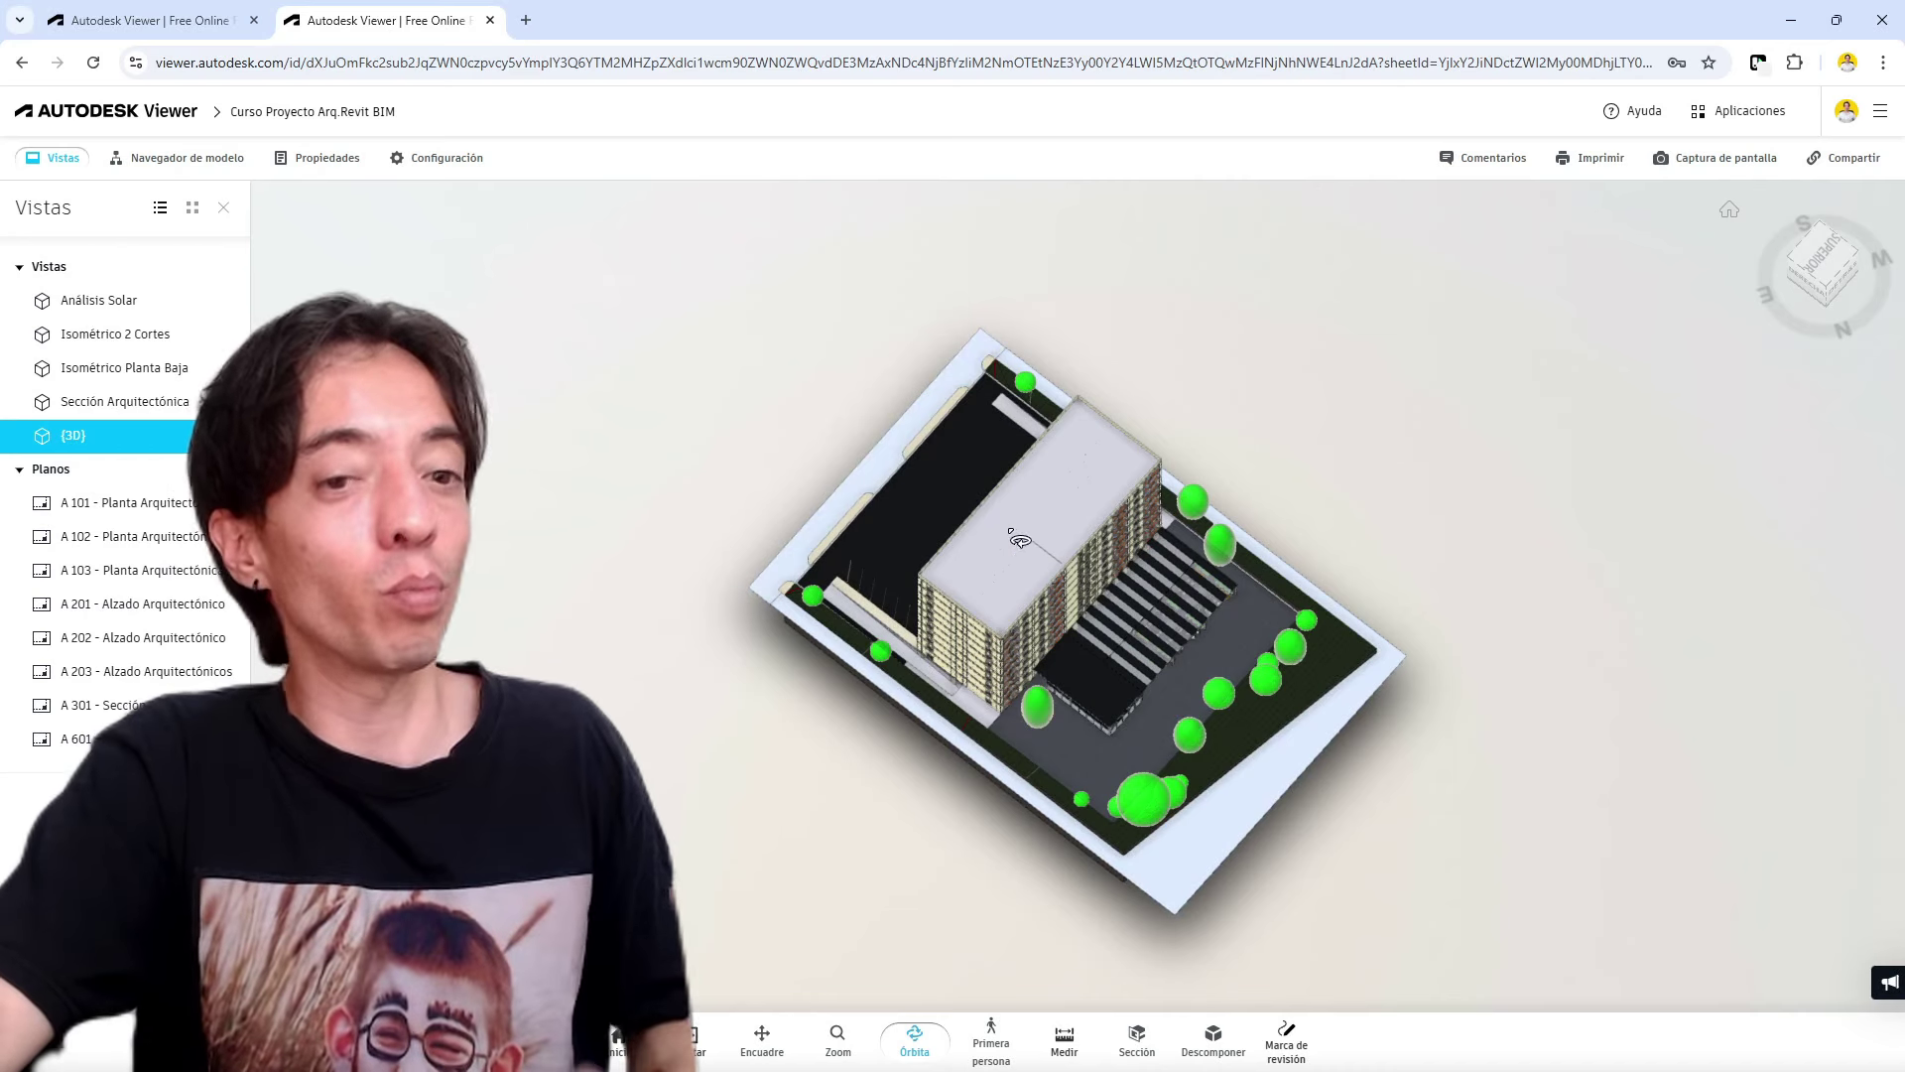
pyautogui.moveTo(1646, 477)
pyautogui.mouseDown()
pyautogui.moveTo(1361, 545)
pyautogui.moveTo(1277, 511)
pyautogui.mouseUp()
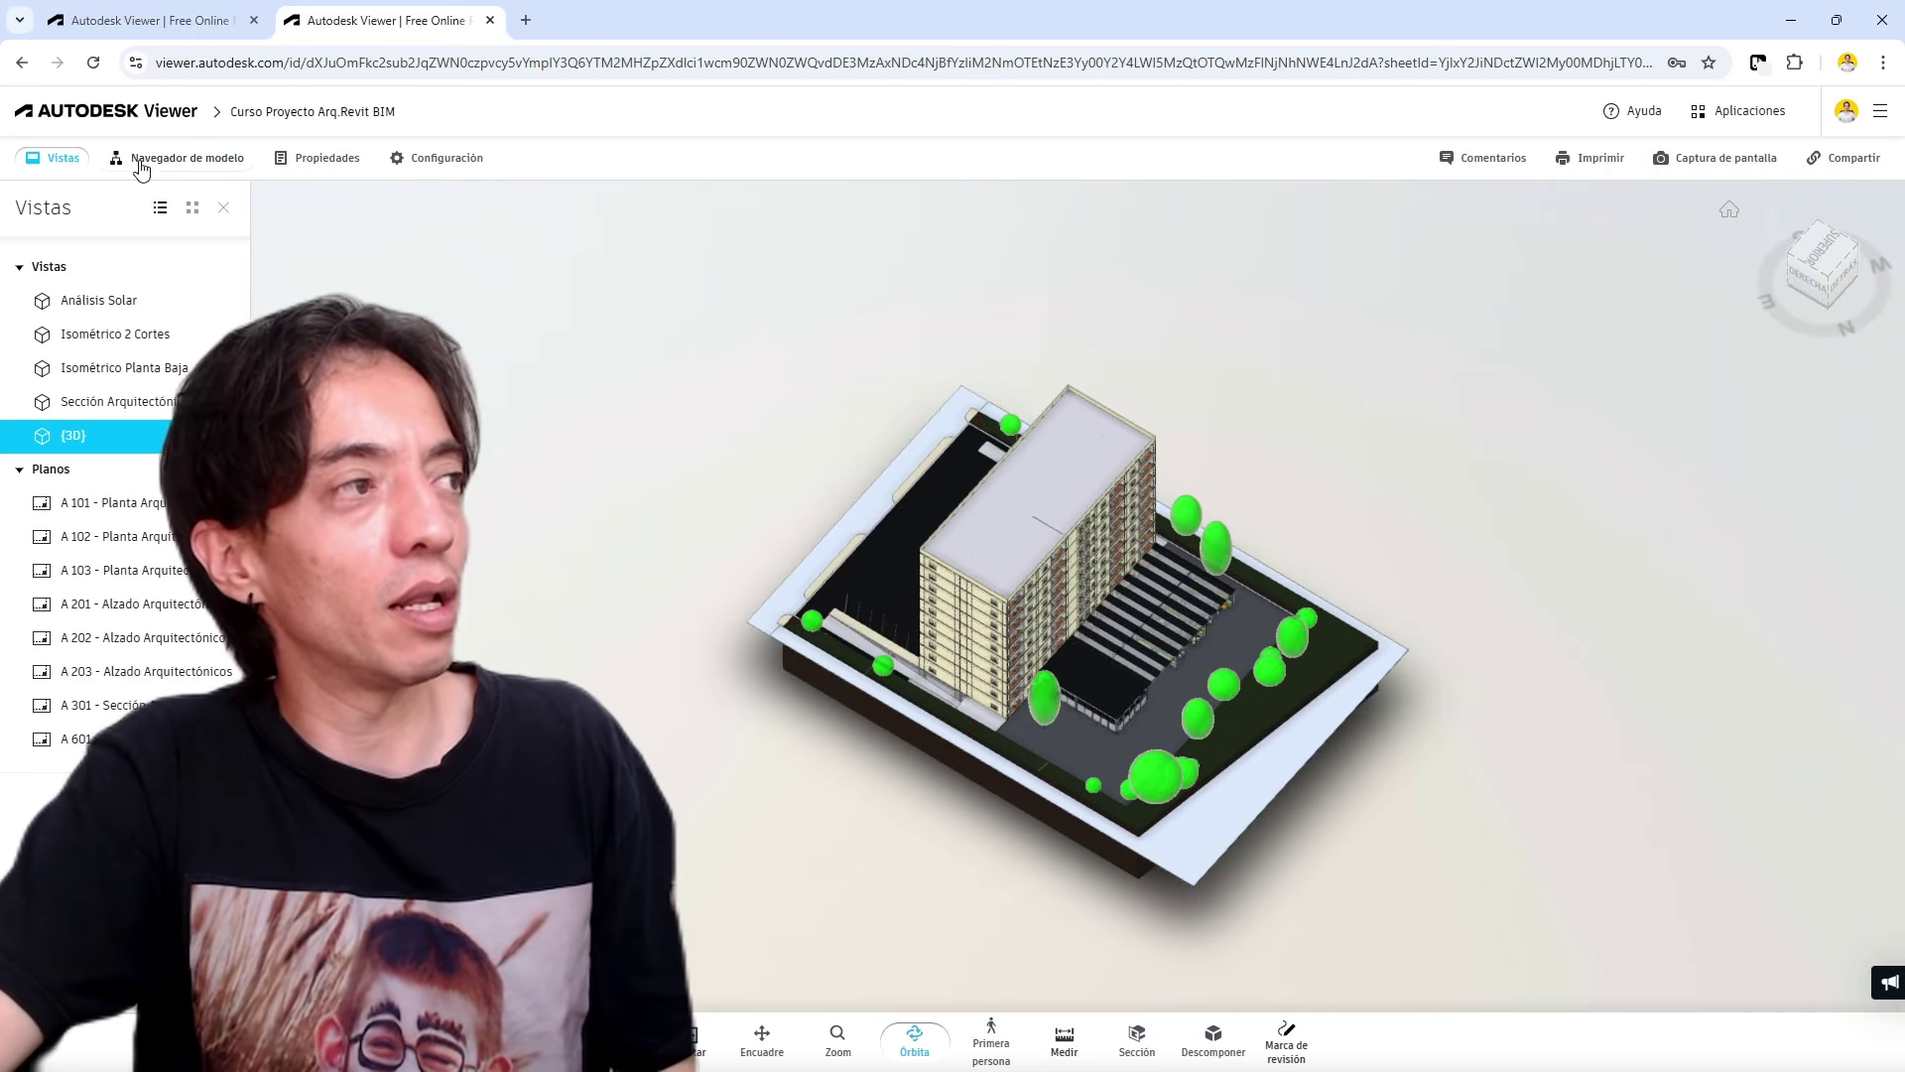
pyautogui.moveTo(1172, 400); pyautogui.dragTo(1510, 475)
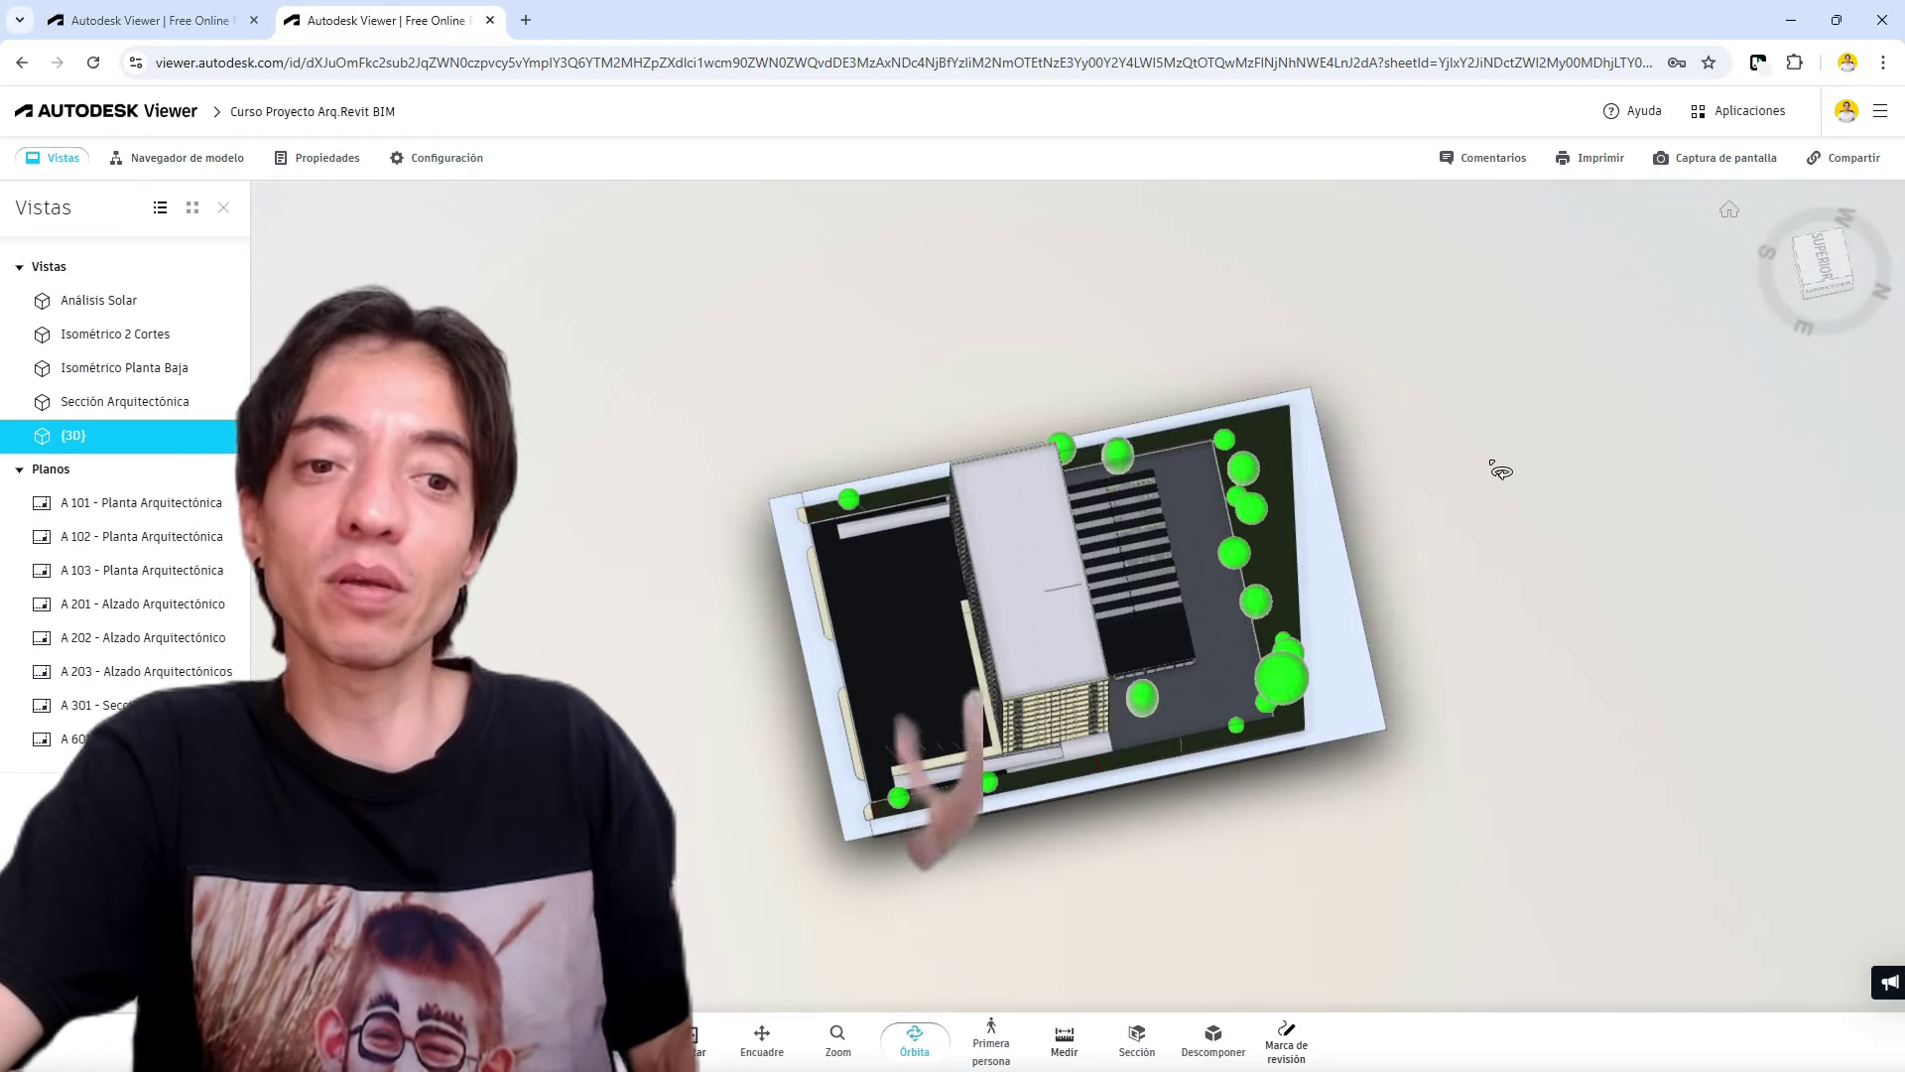
pyautogui.click(71, 309)
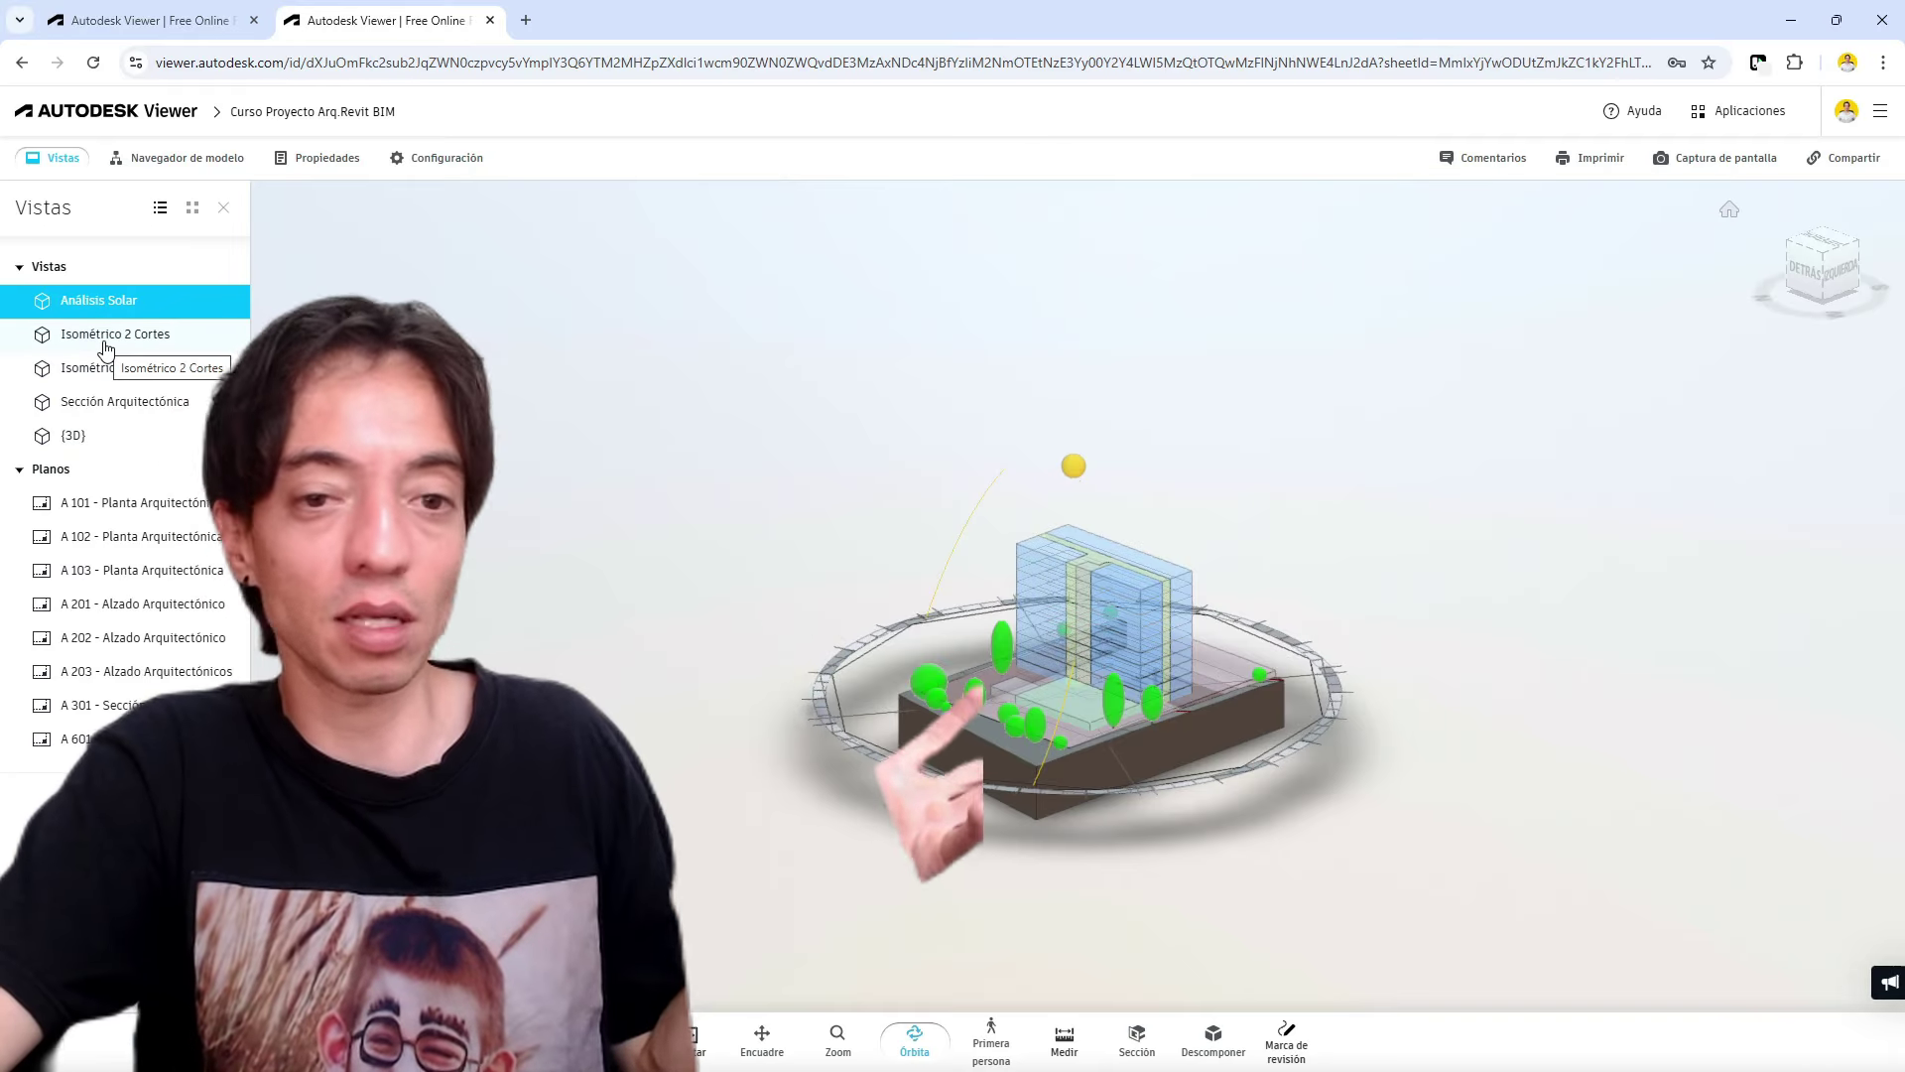
pyautogui.moveTo(1449, 563)
pyautogui.mouseDown()
pyautogui.moveTo(1080, 578)
pyautogui.moveTo(1611, 709)
pyautogui.mouseUp()
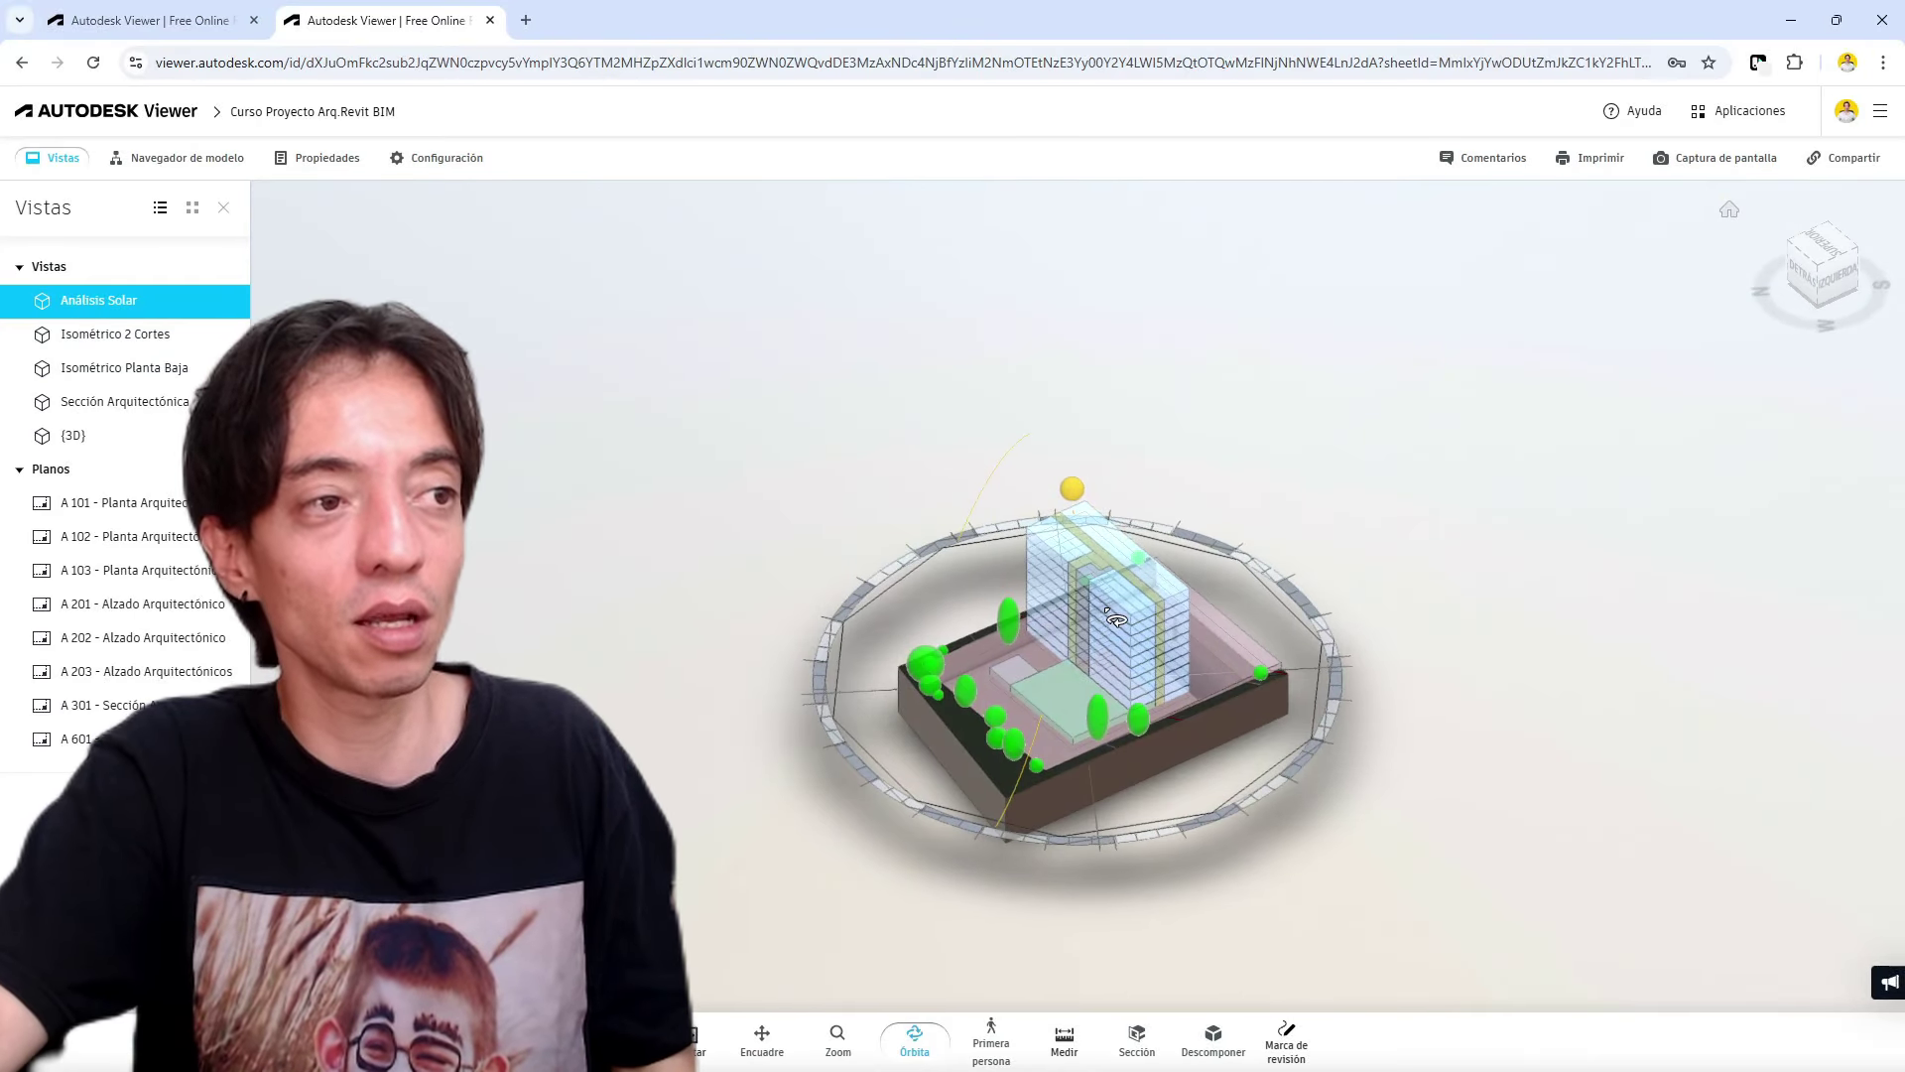
pyautogui.moveTo(1114, 620); pyautogui.dragTo(1441, 553)
pyautogui.moveTo(1379, 695); pyautogui.dragTo(1505, 625)
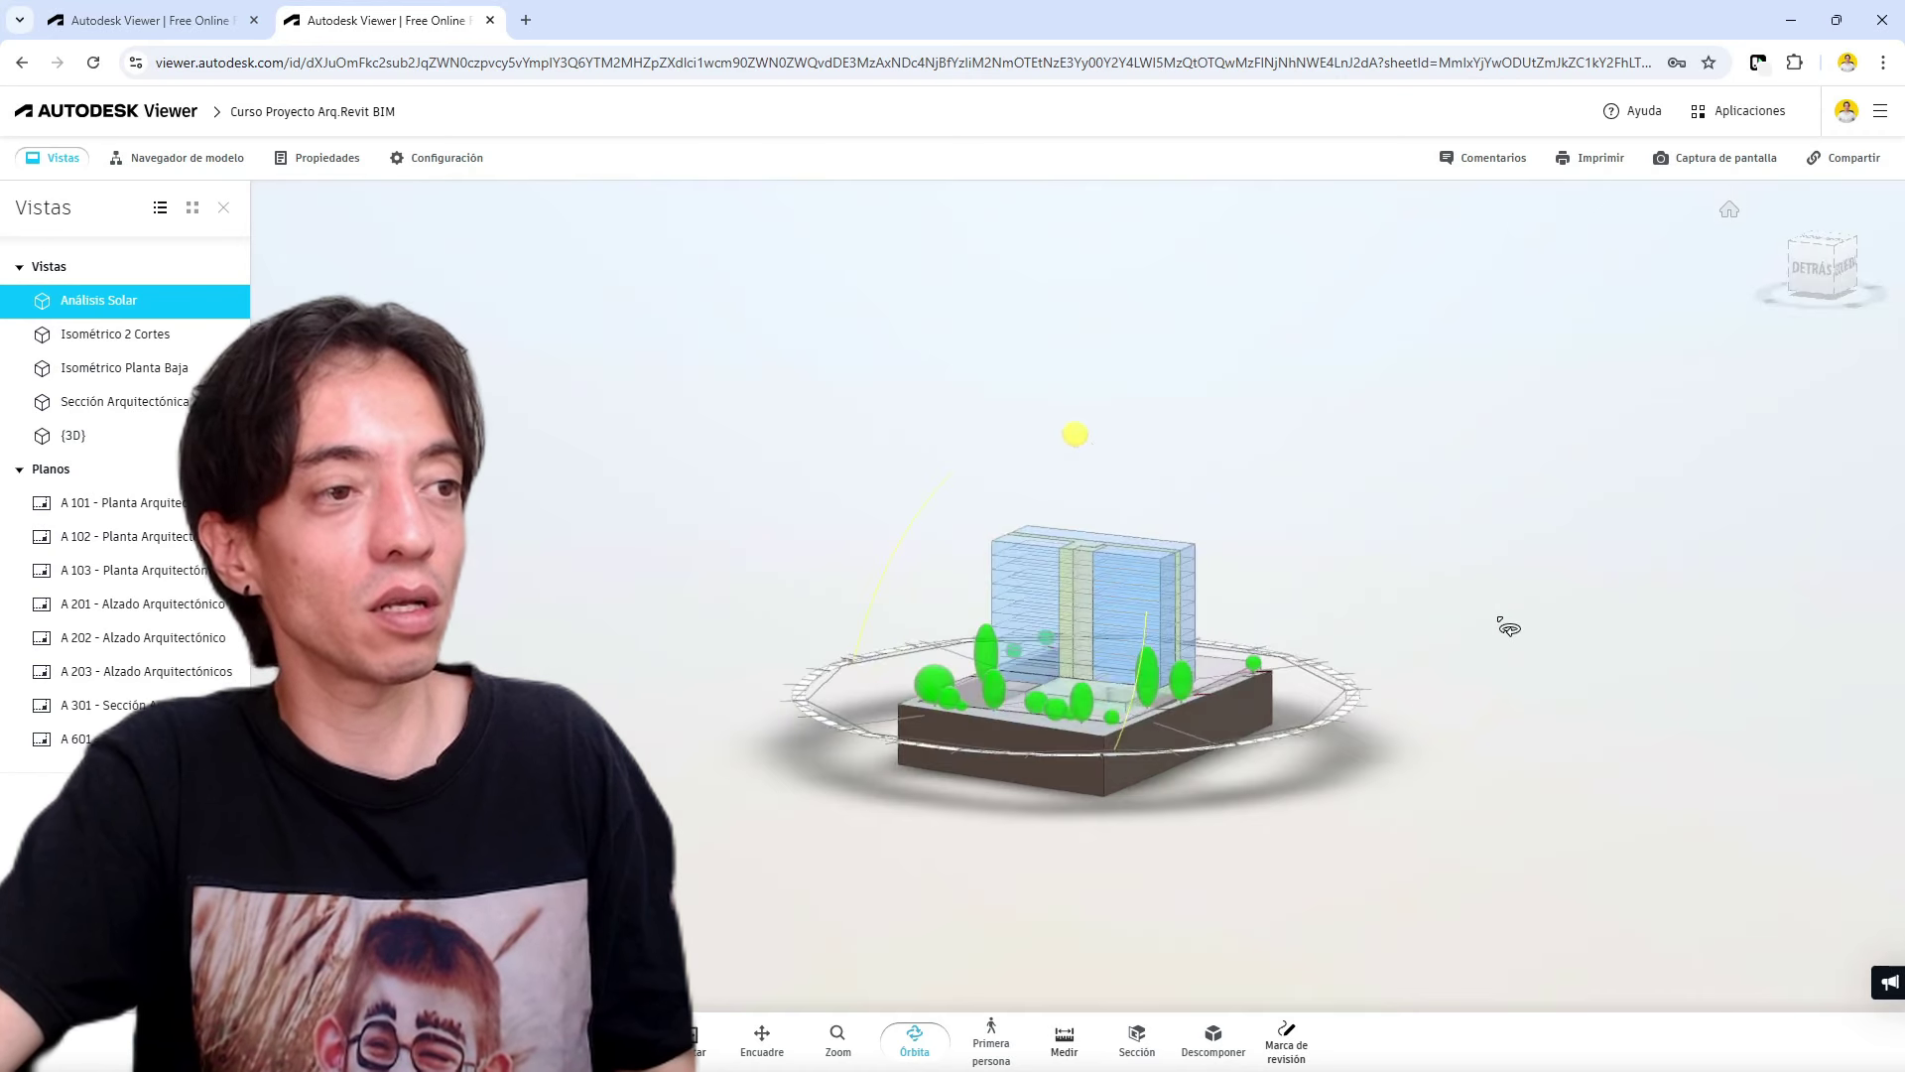
# View the Isométrico 2 Cortes cutaway, then sheets A 101, A 203 and A 301 in turn.
pyautogui.click(91, 335)
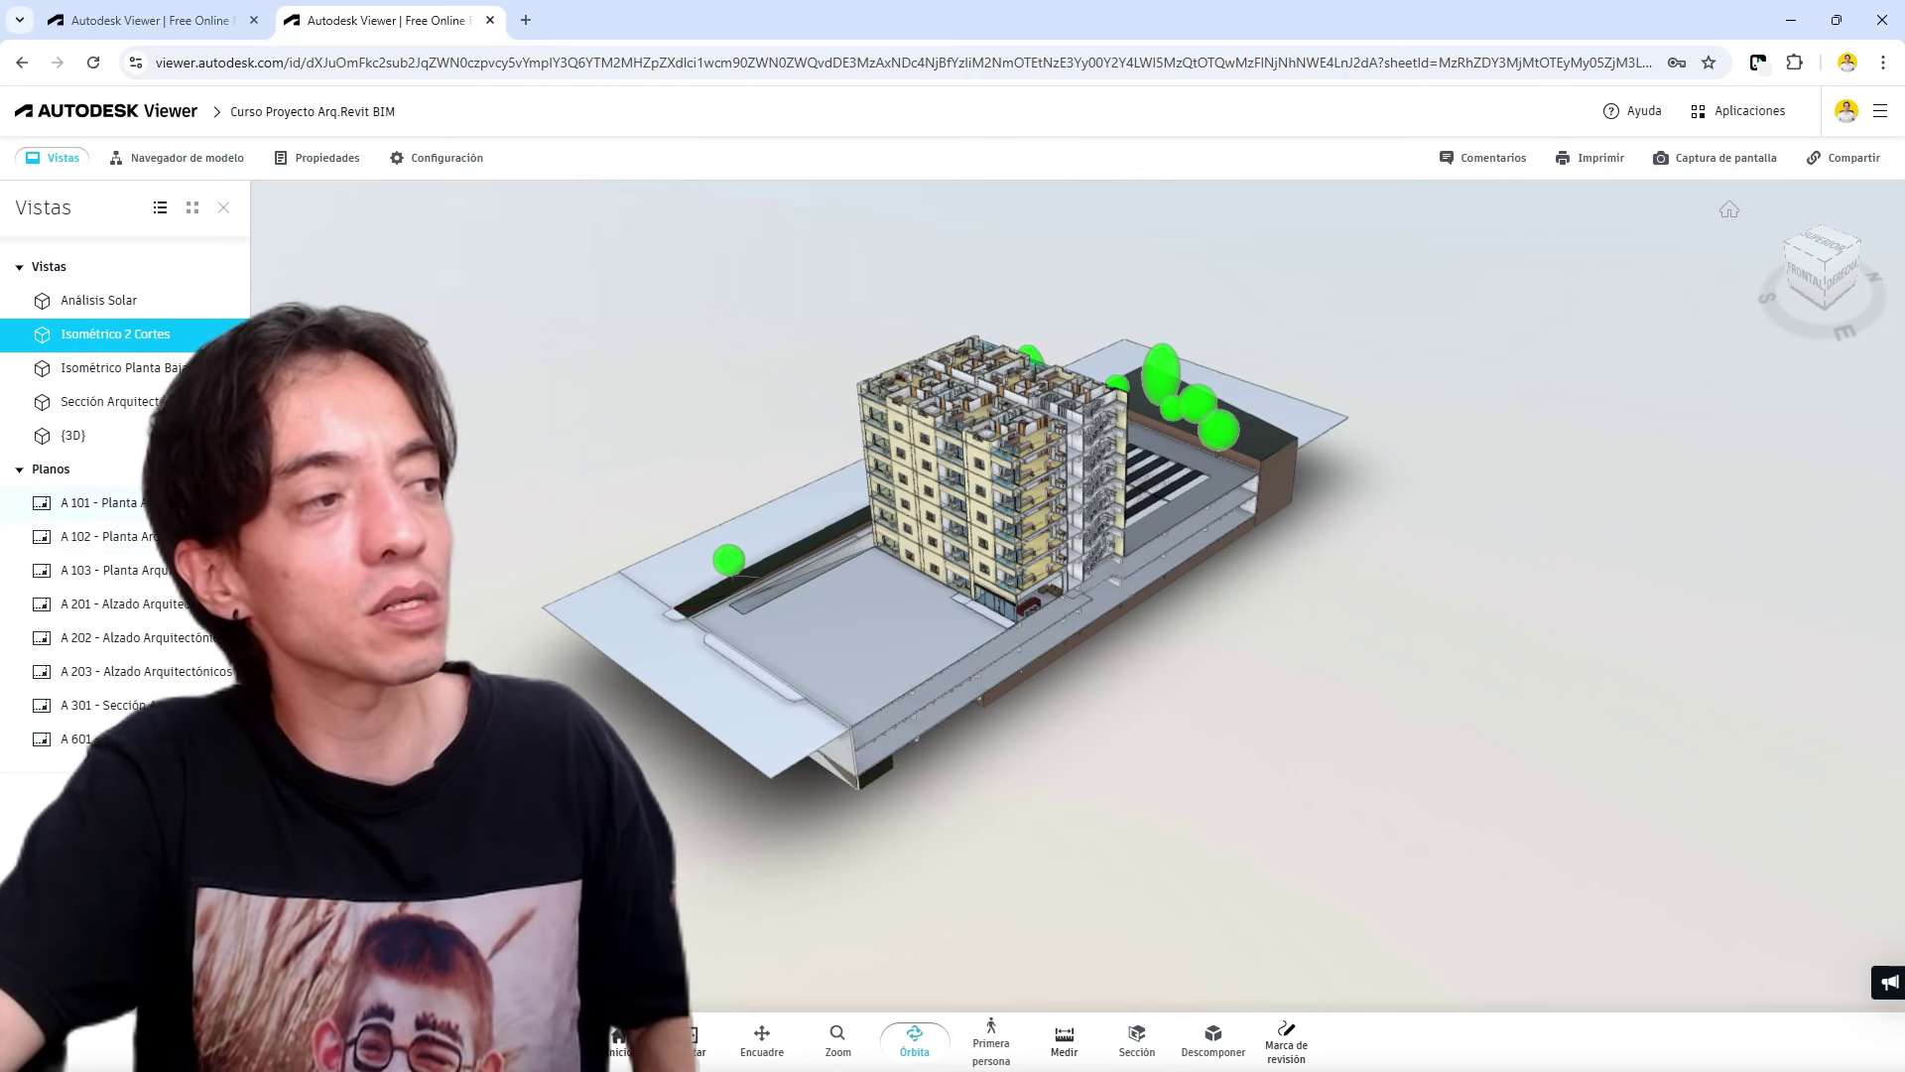
pyautogui.click(157, 508)
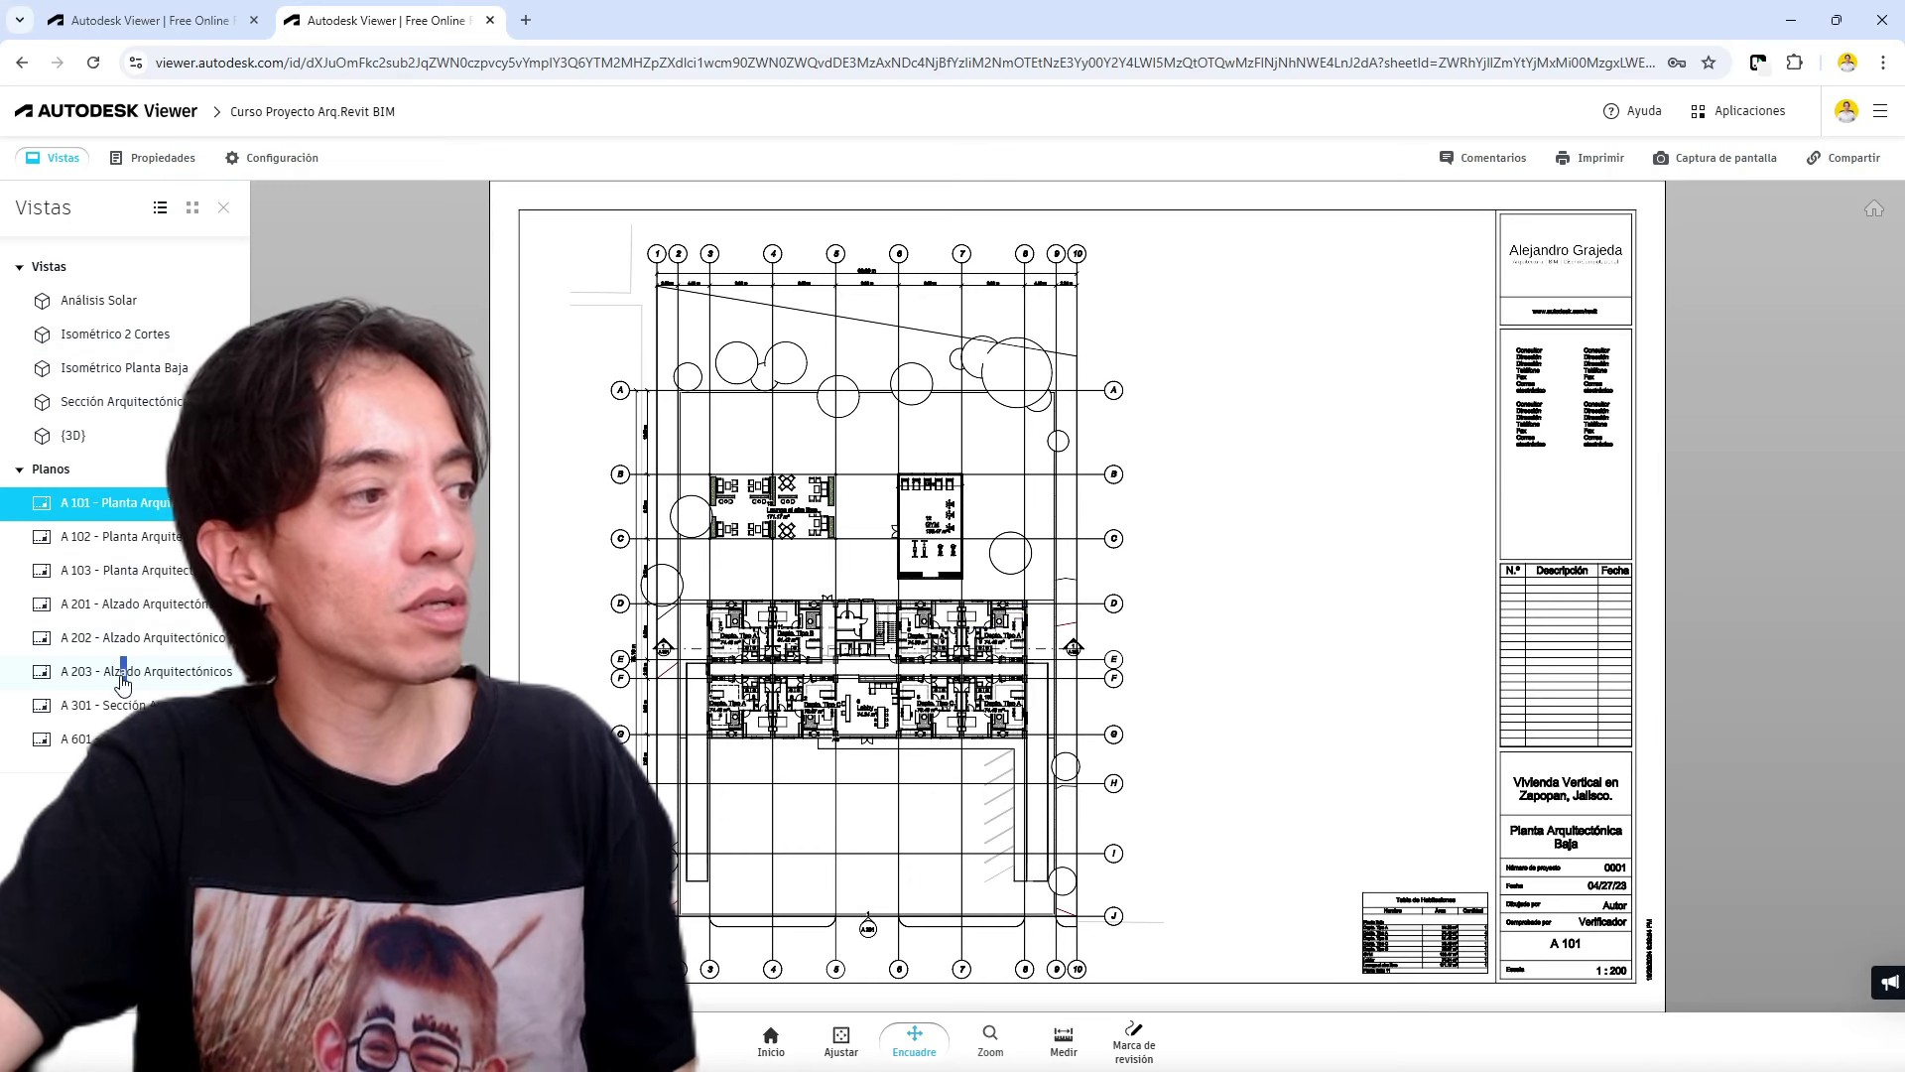
pyautogui.click(123, 677)
pyautogui.click(93, 710)
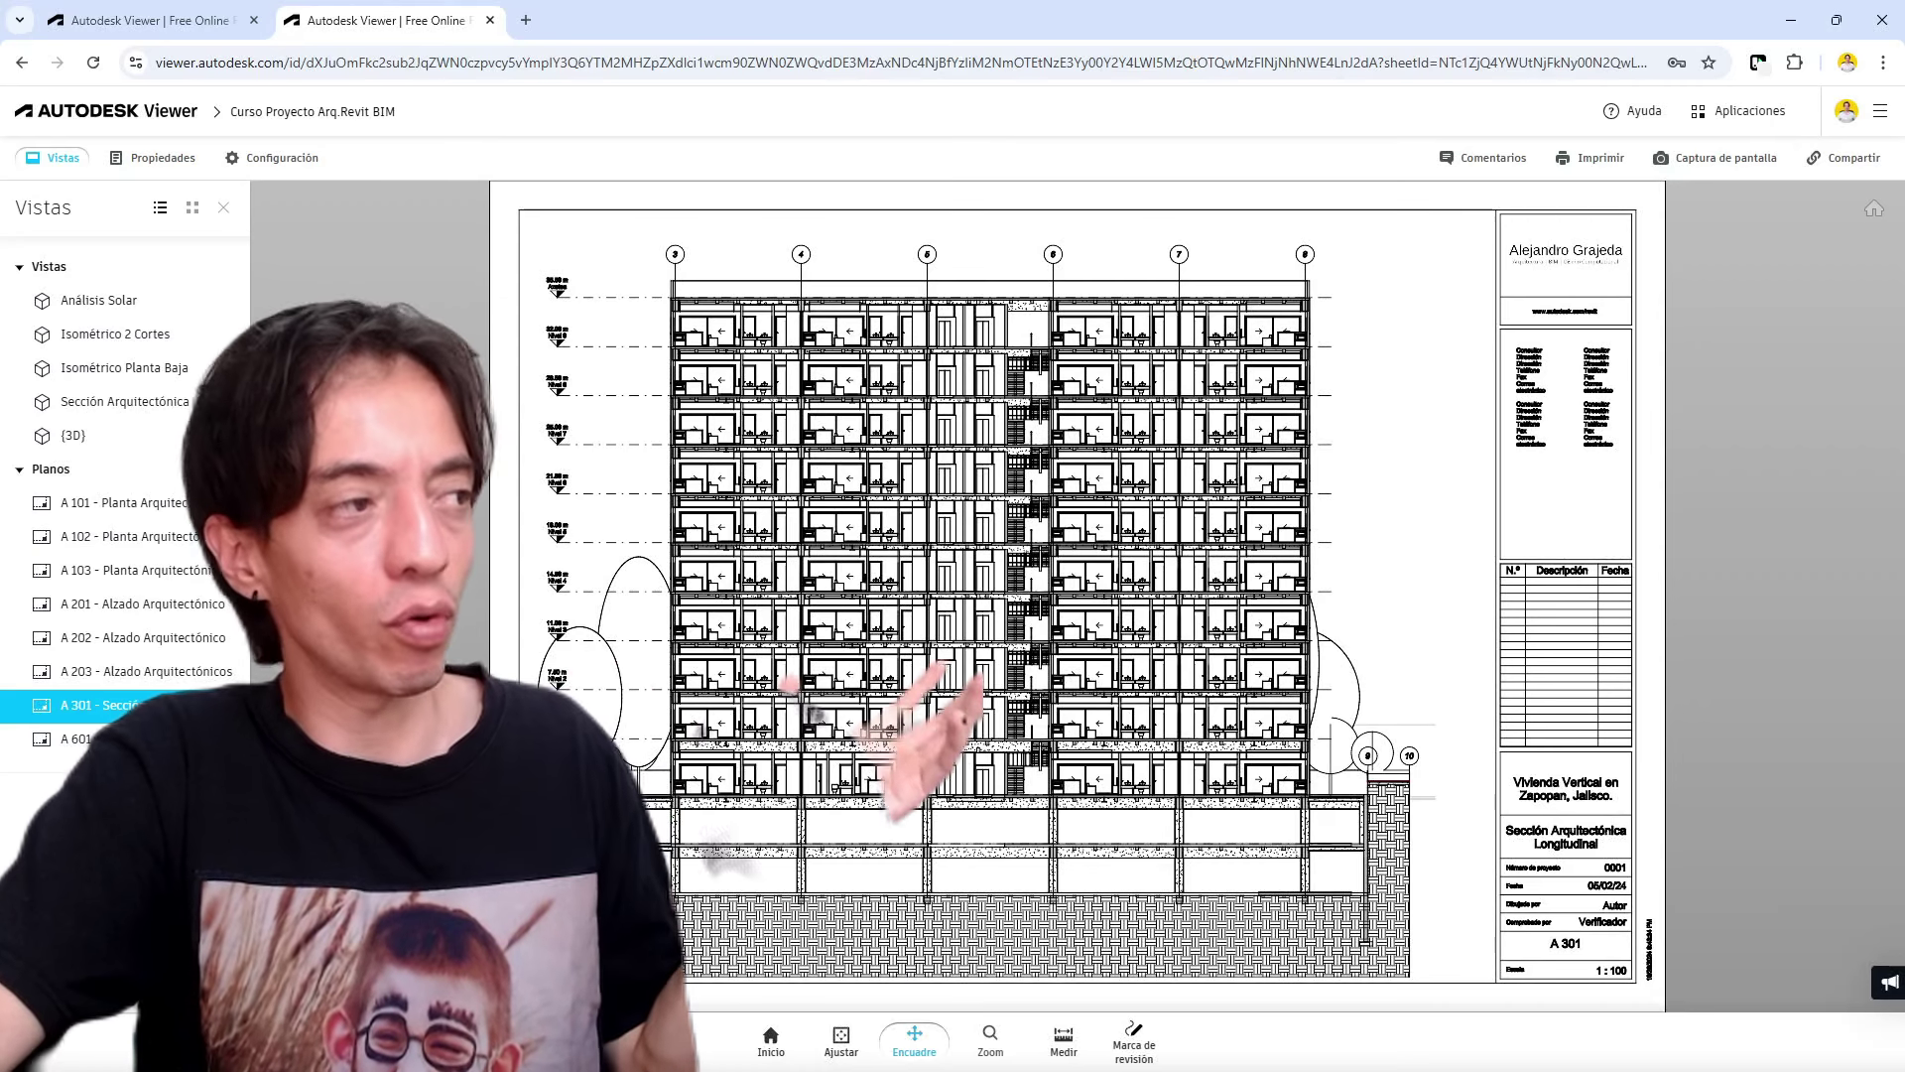
# Go back through {3D} to Isométrico 2 Cortes and orbit it to a steeper overhead angle.
pyautogui.click(84, 444)
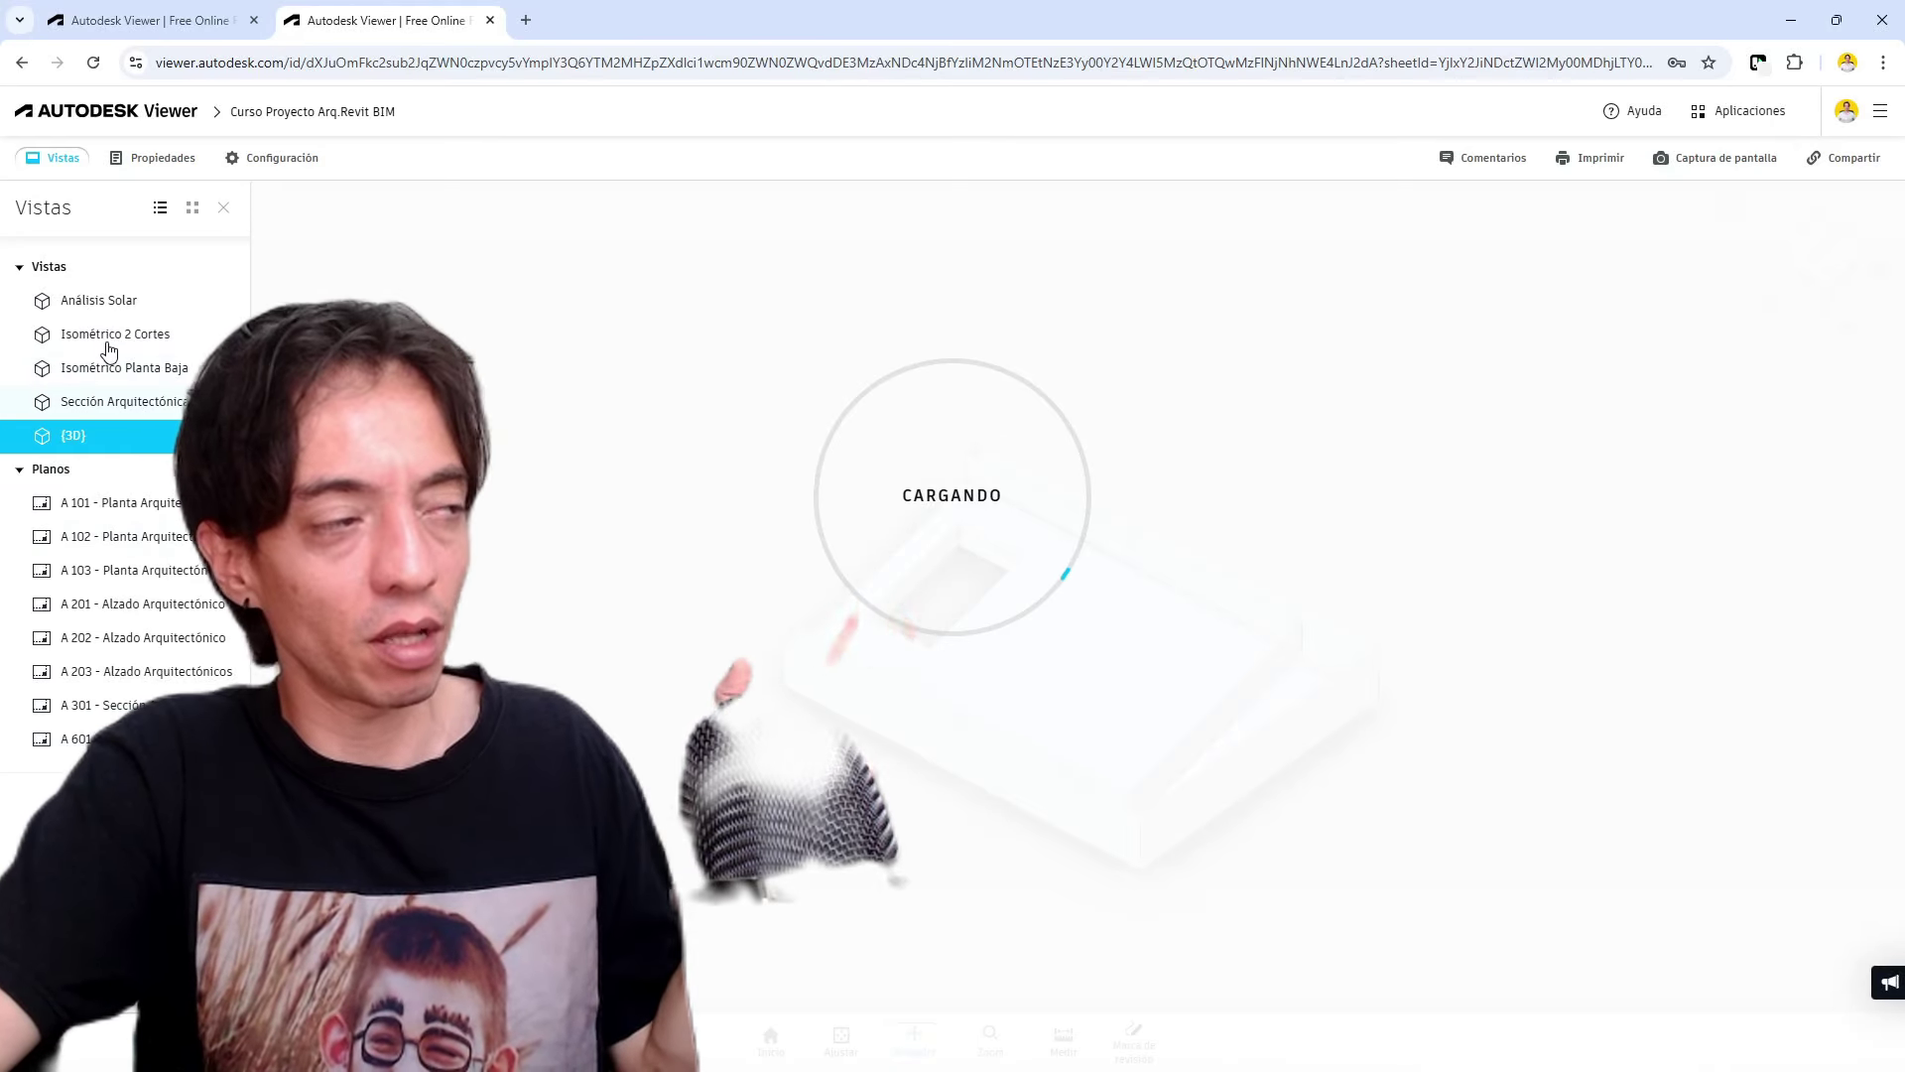
pyautogui.click(111, 338)
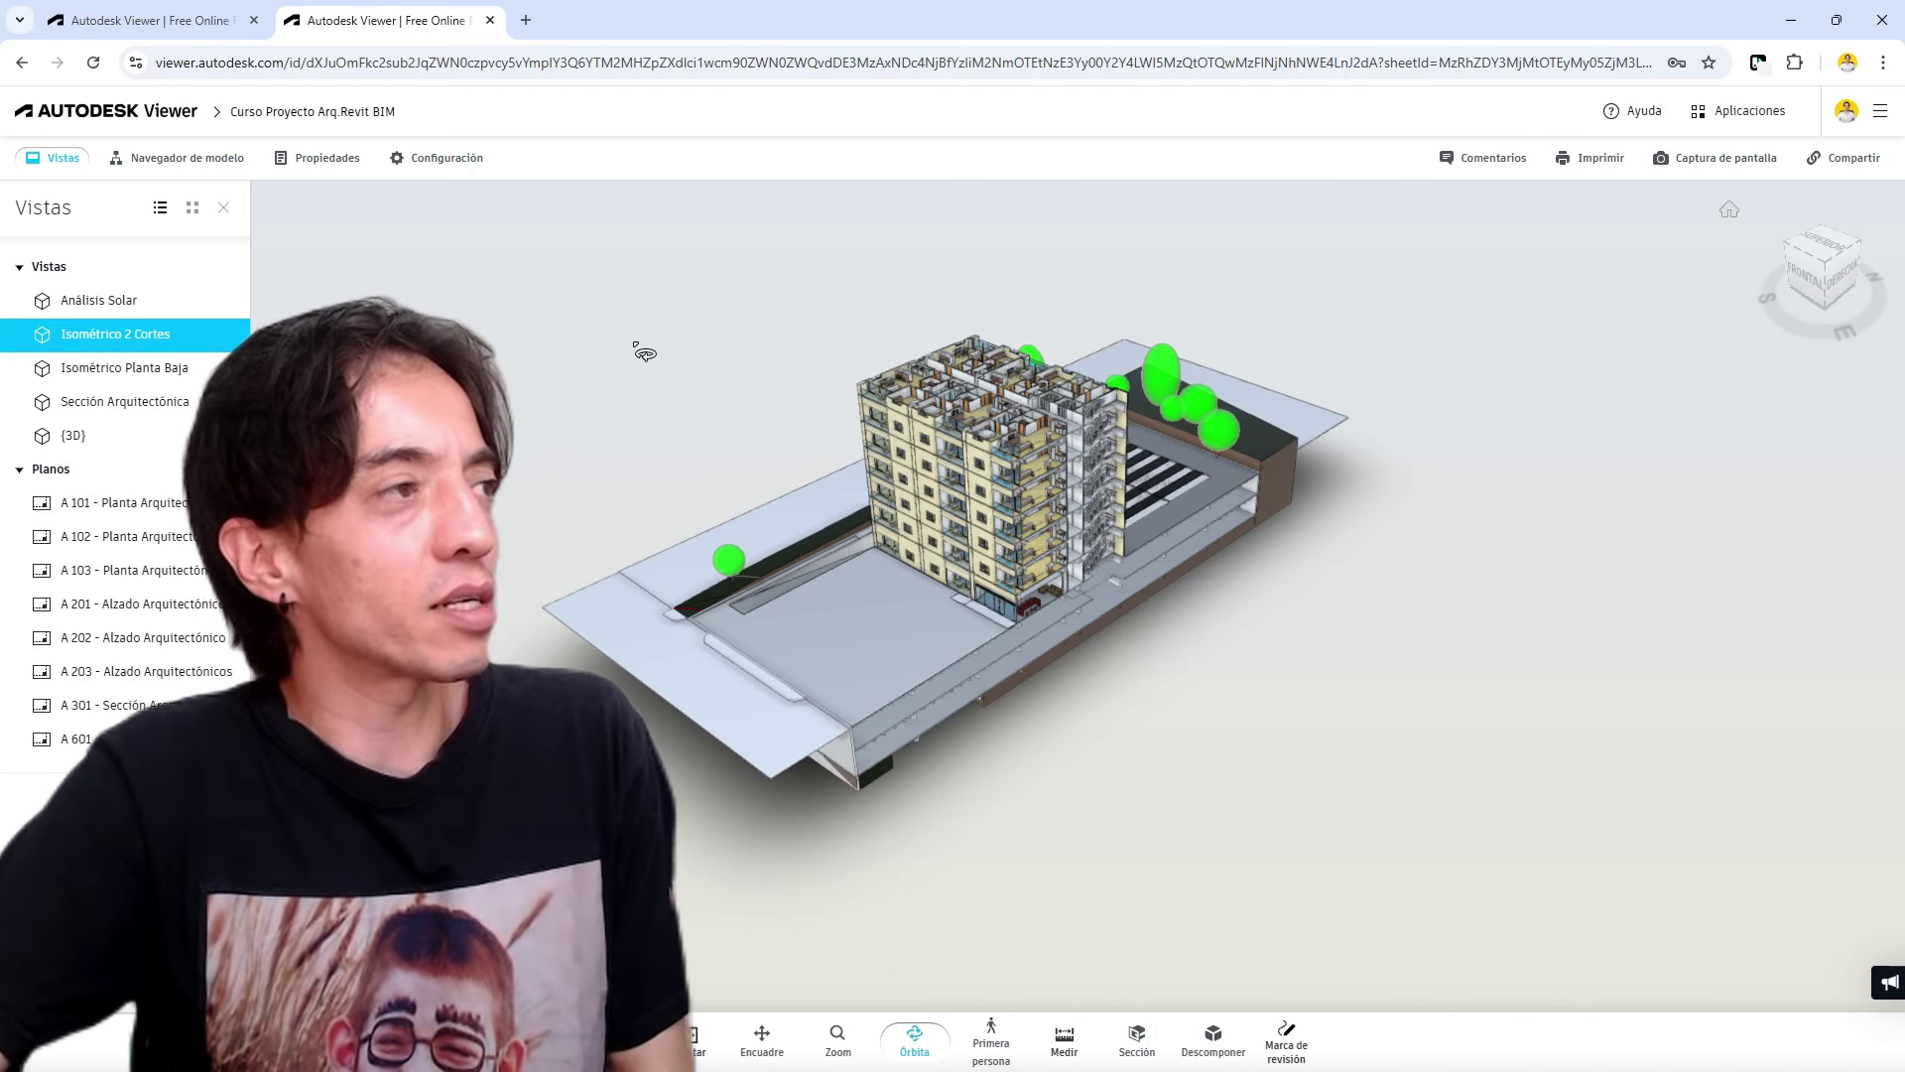
pyautogui.moveTo(640, 353)
pyautogui.mouseDown()
pyautogui.moveTo(744, 332)
pyautogui.moveTo(744, 412)
pyautogui.mouseUp()
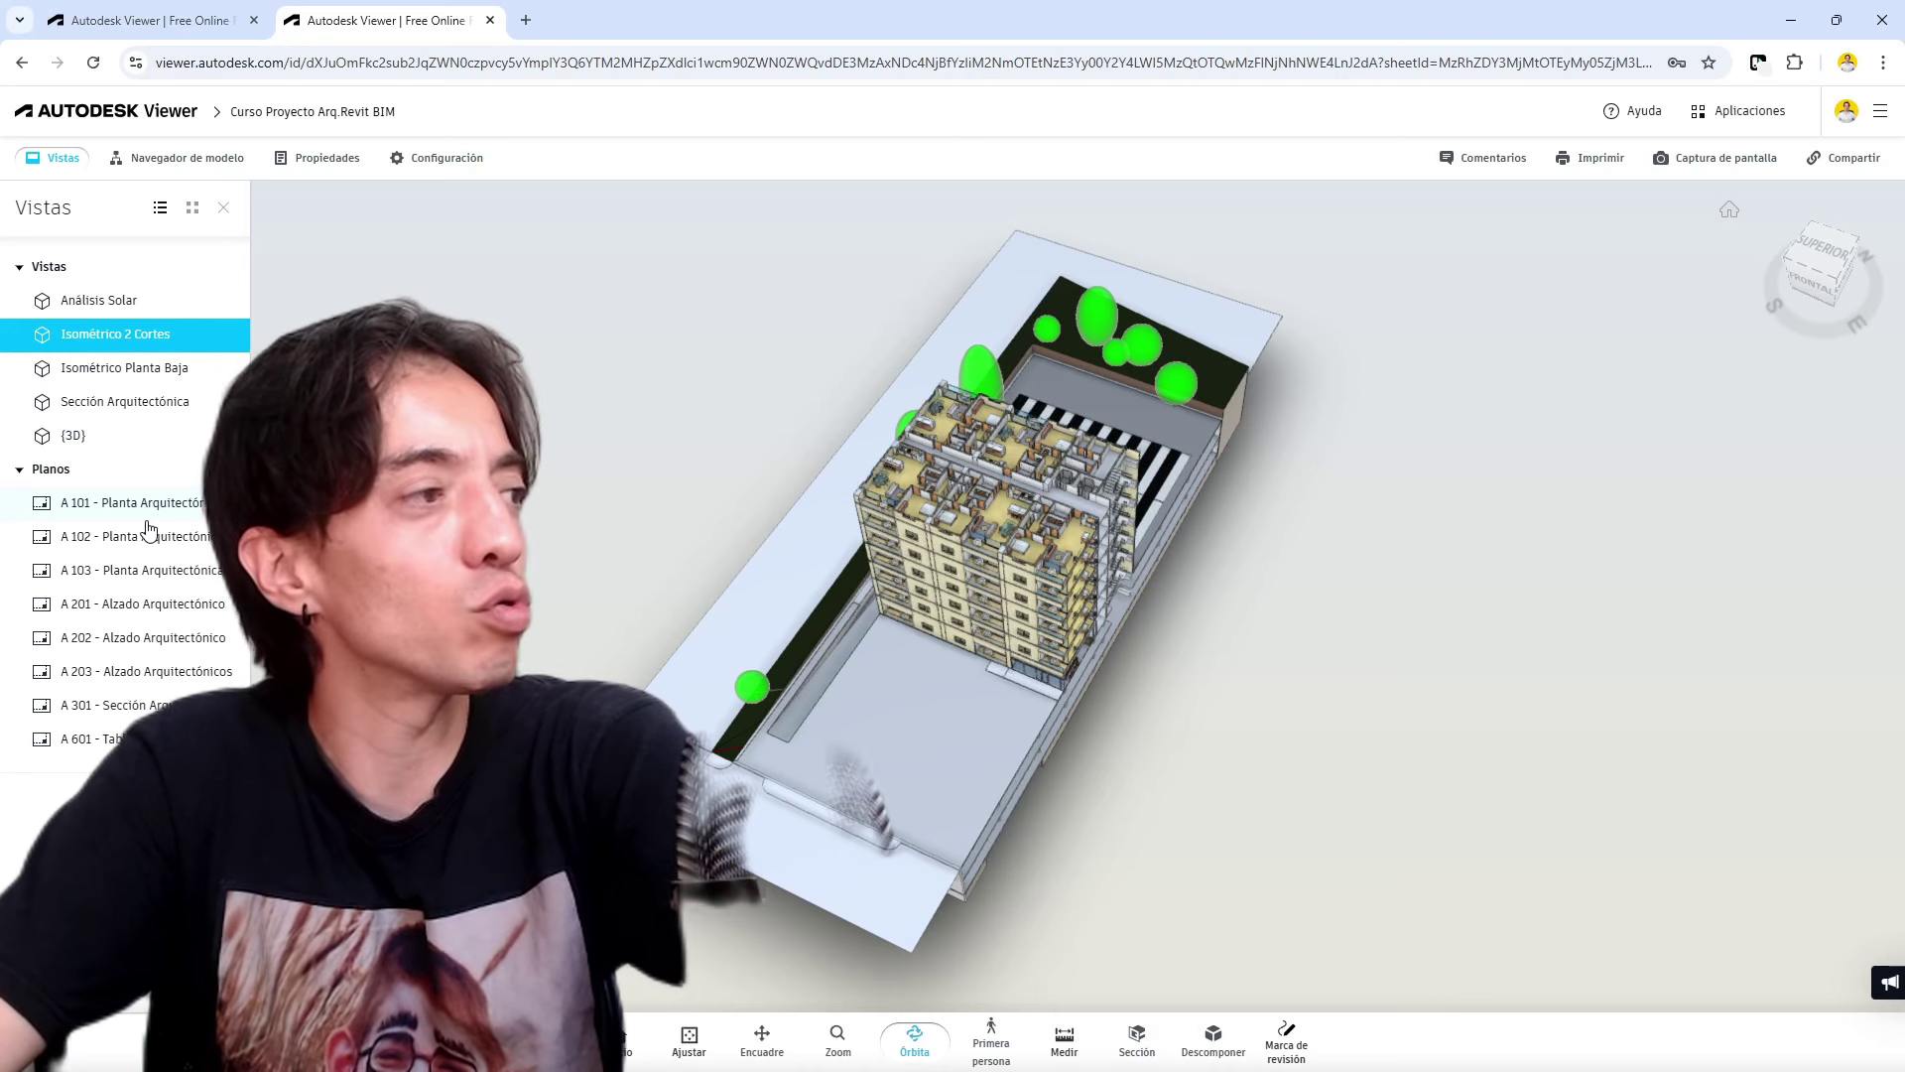
# Open sheet A 101, then sheet A 301 and zoom into the longitudinal section.
pyautogui.click(144, 509)
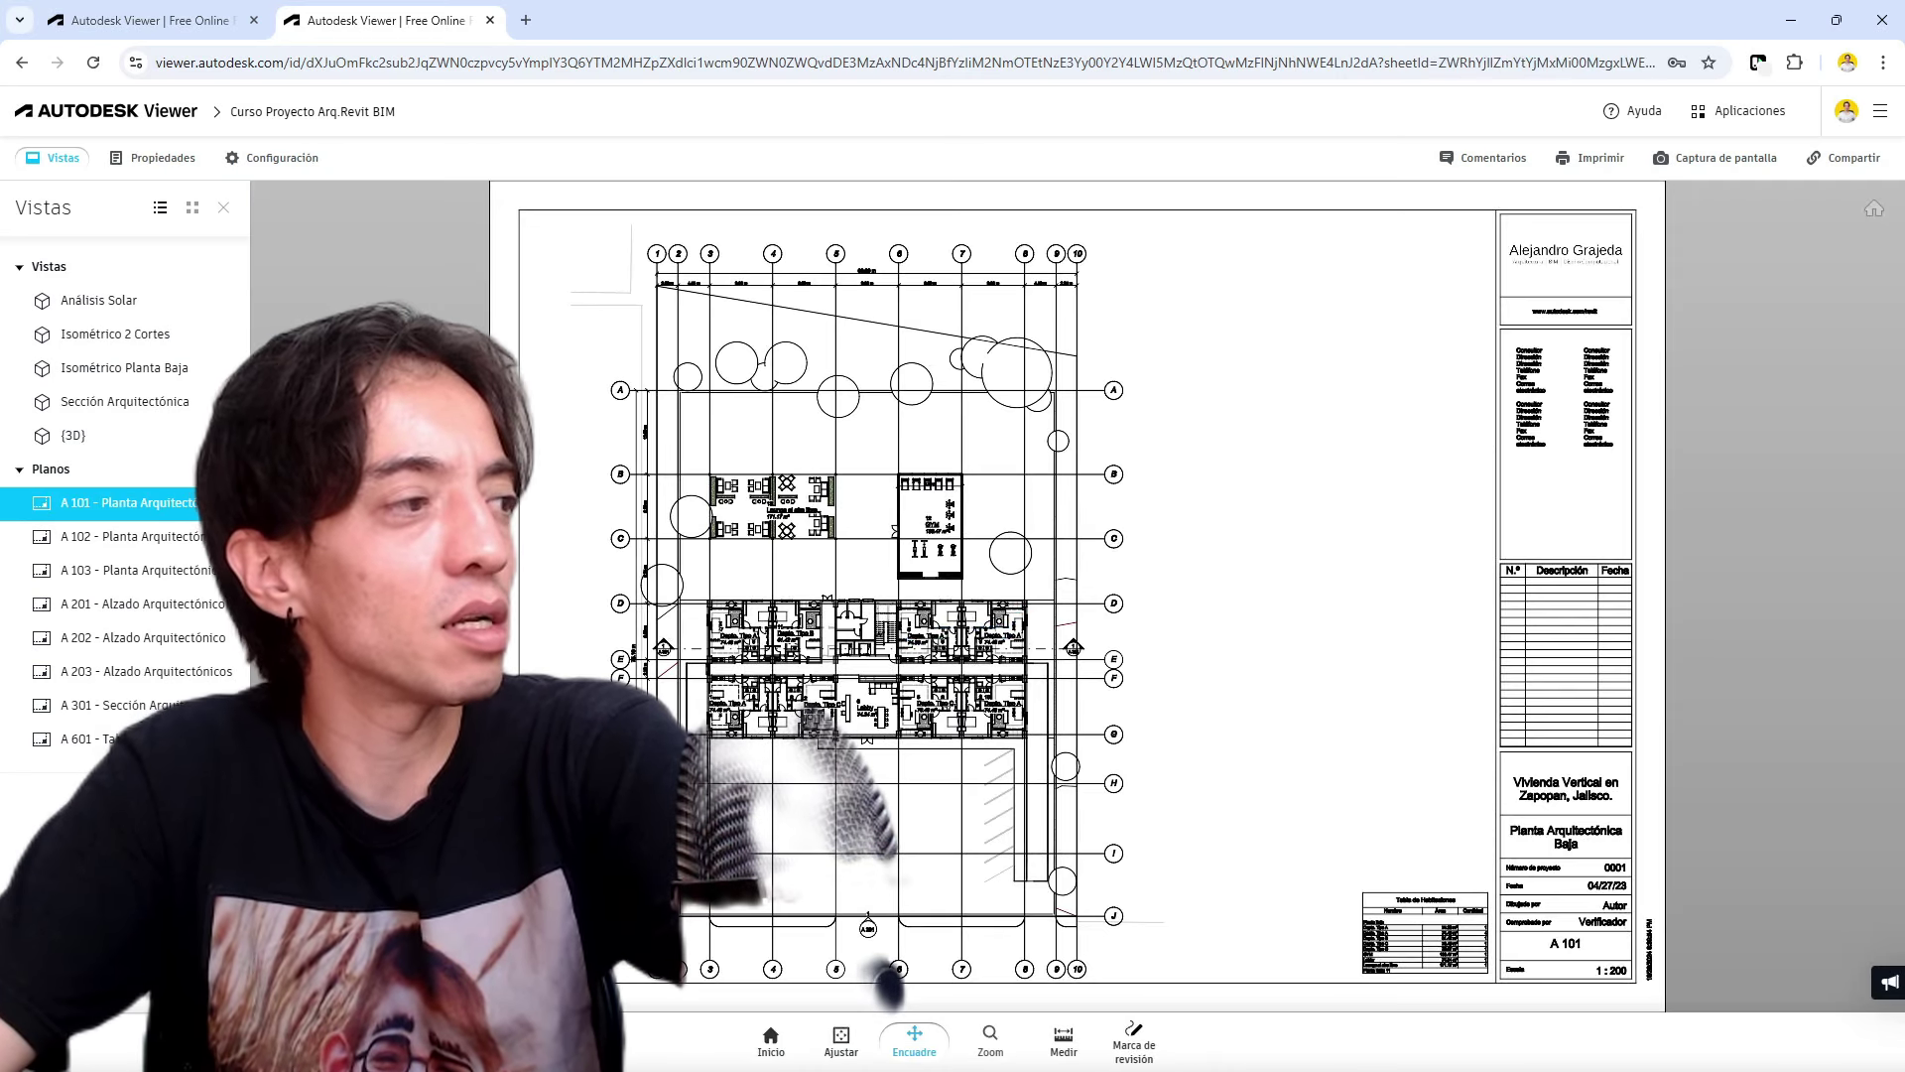
pyautogui.click(116, 706)
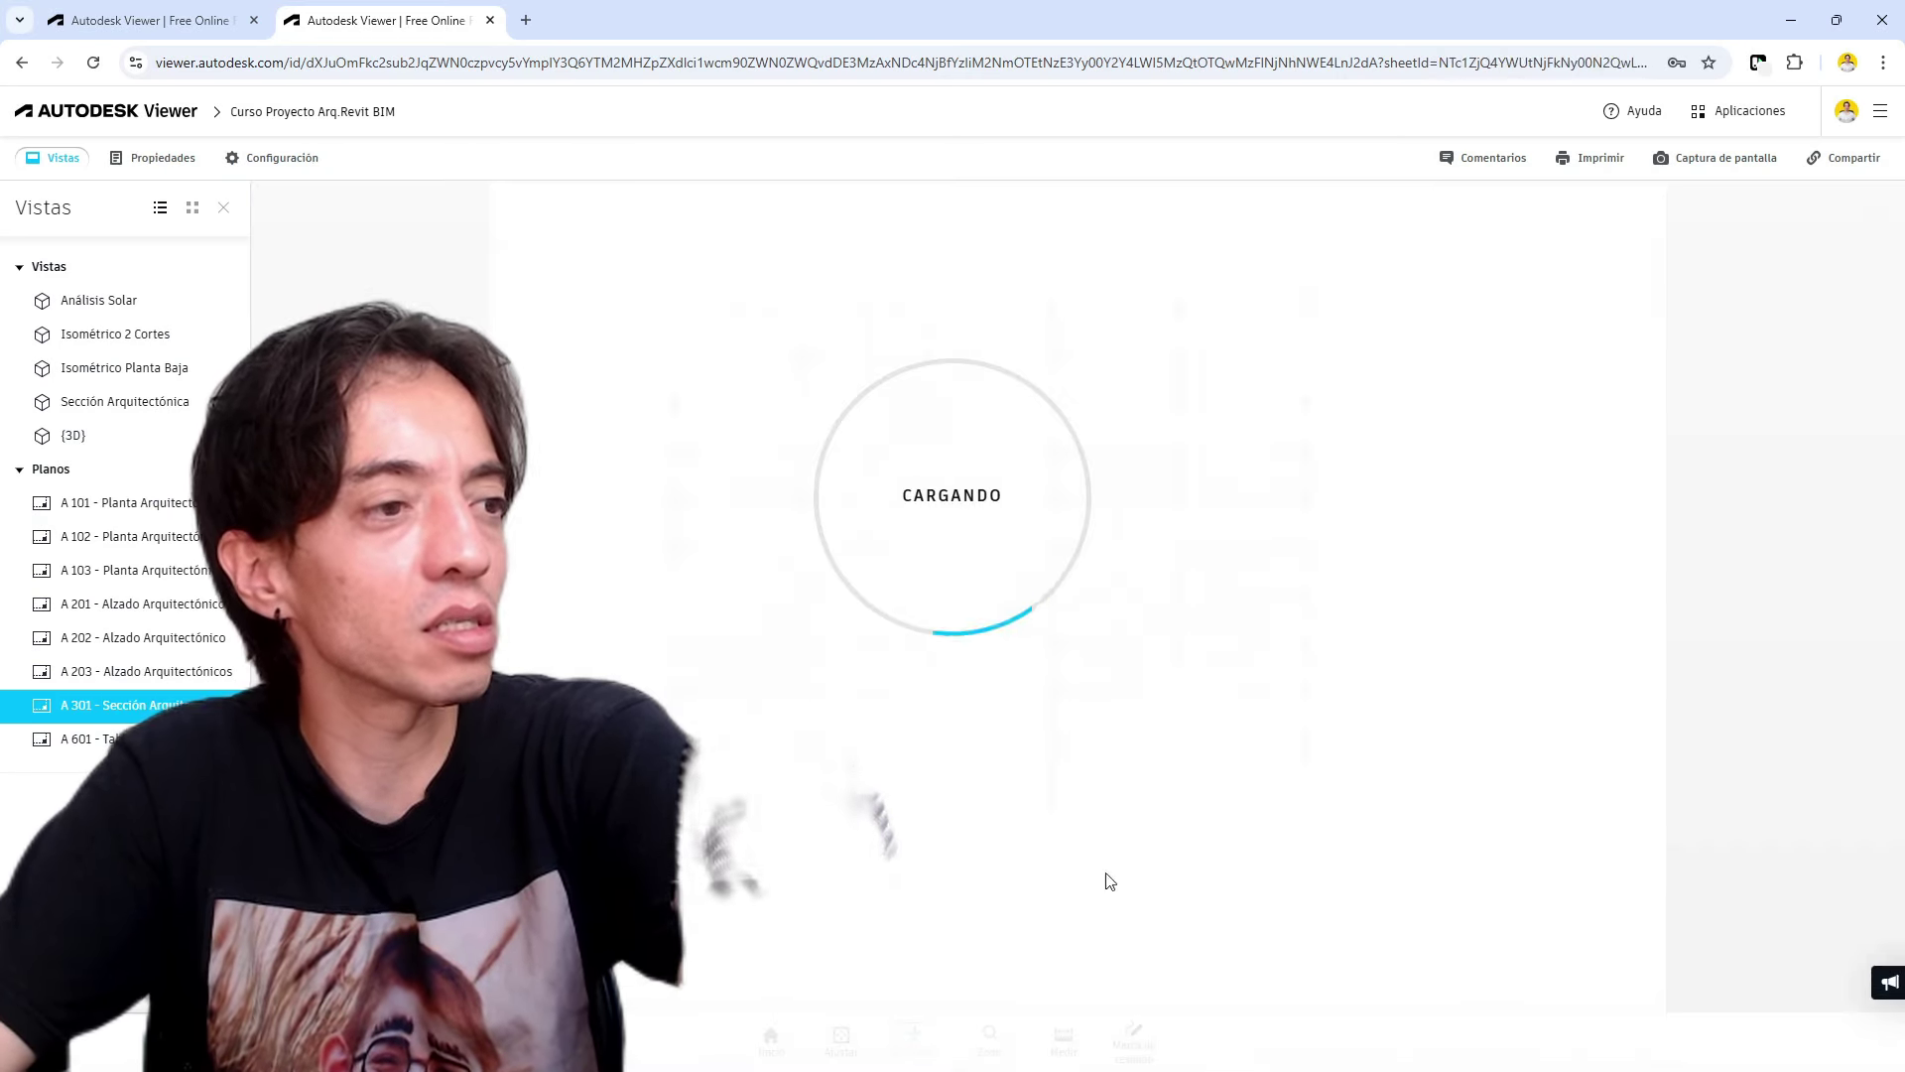
pyautogui.scroll(2, 1106, 880)
pyautogui.scroll(2, 1105, 880)
# Turn on Medir, zoom in and out of the A 301 section, then return to {3D}.
pyautogui.click(1063, 1039)
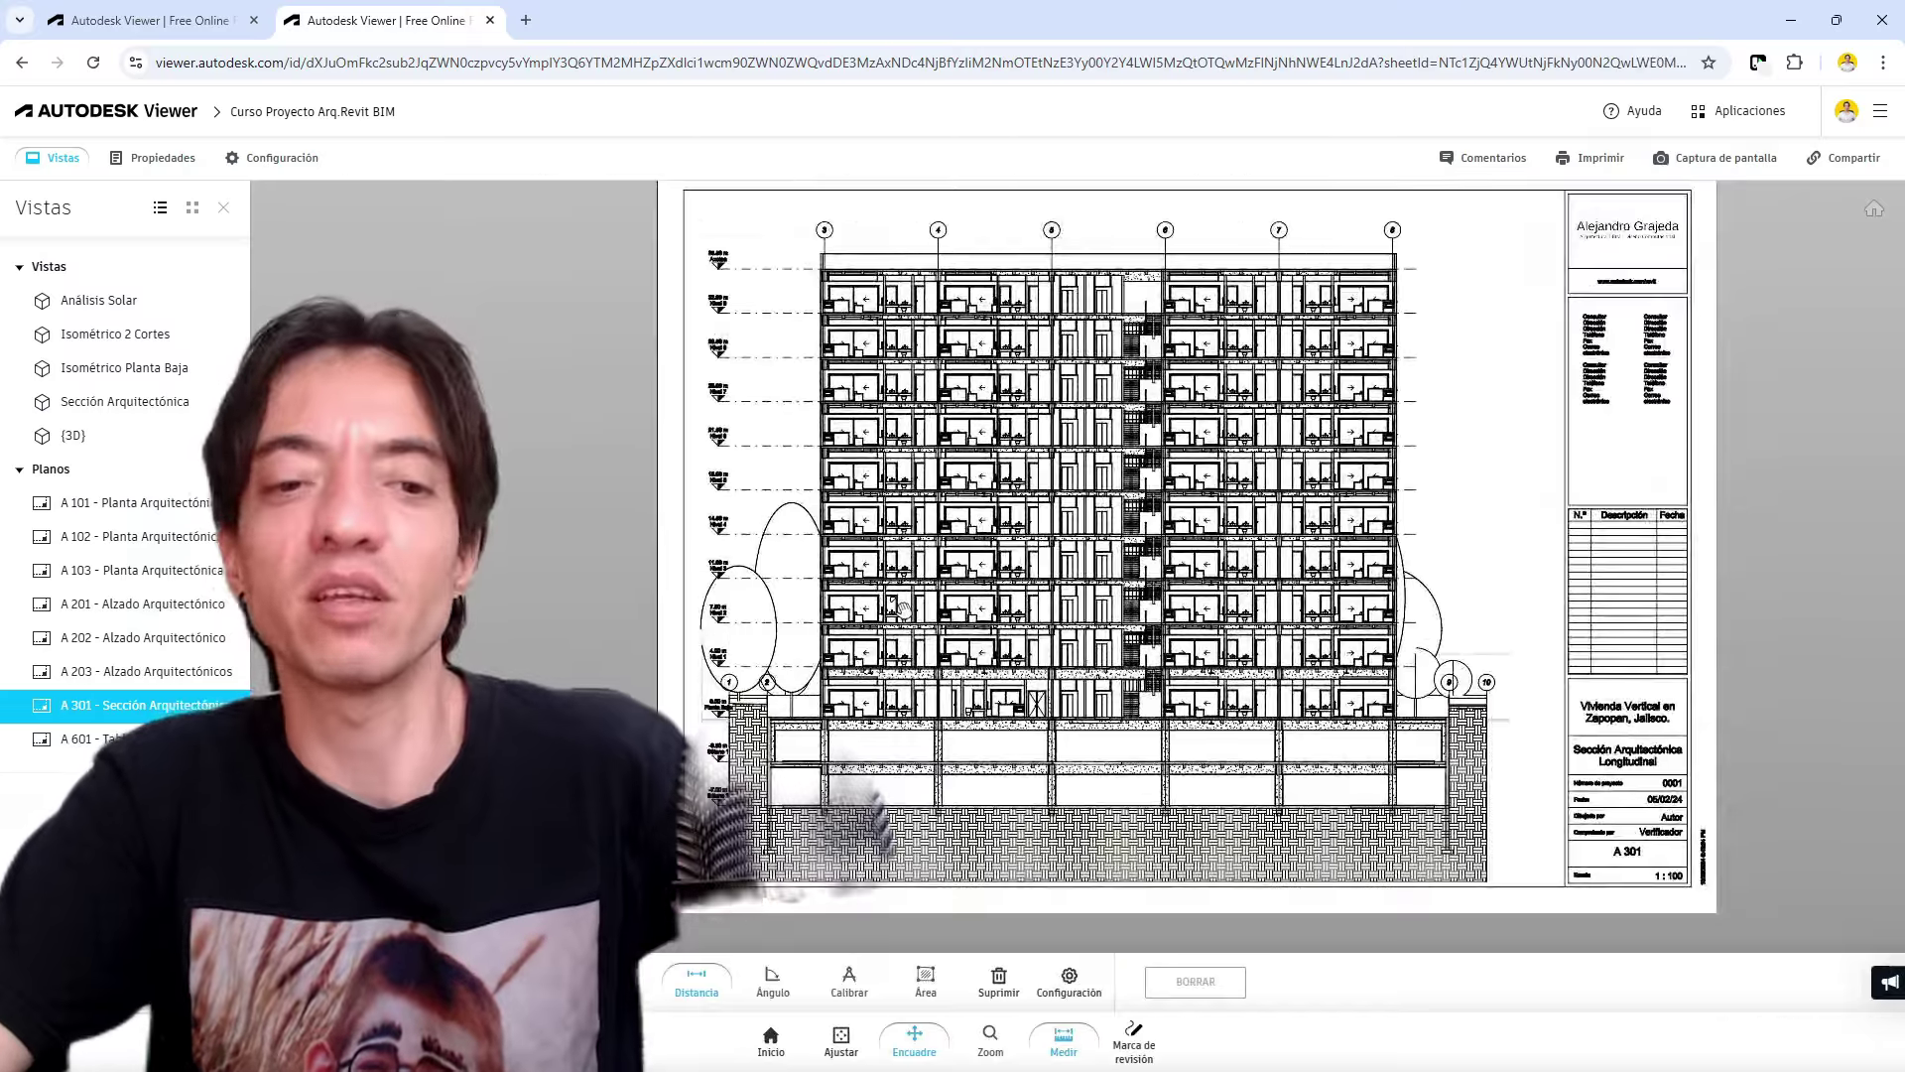
pyautogui.scroll(1, 859, 774)
pyautogui.scroll(1, 859, 774)
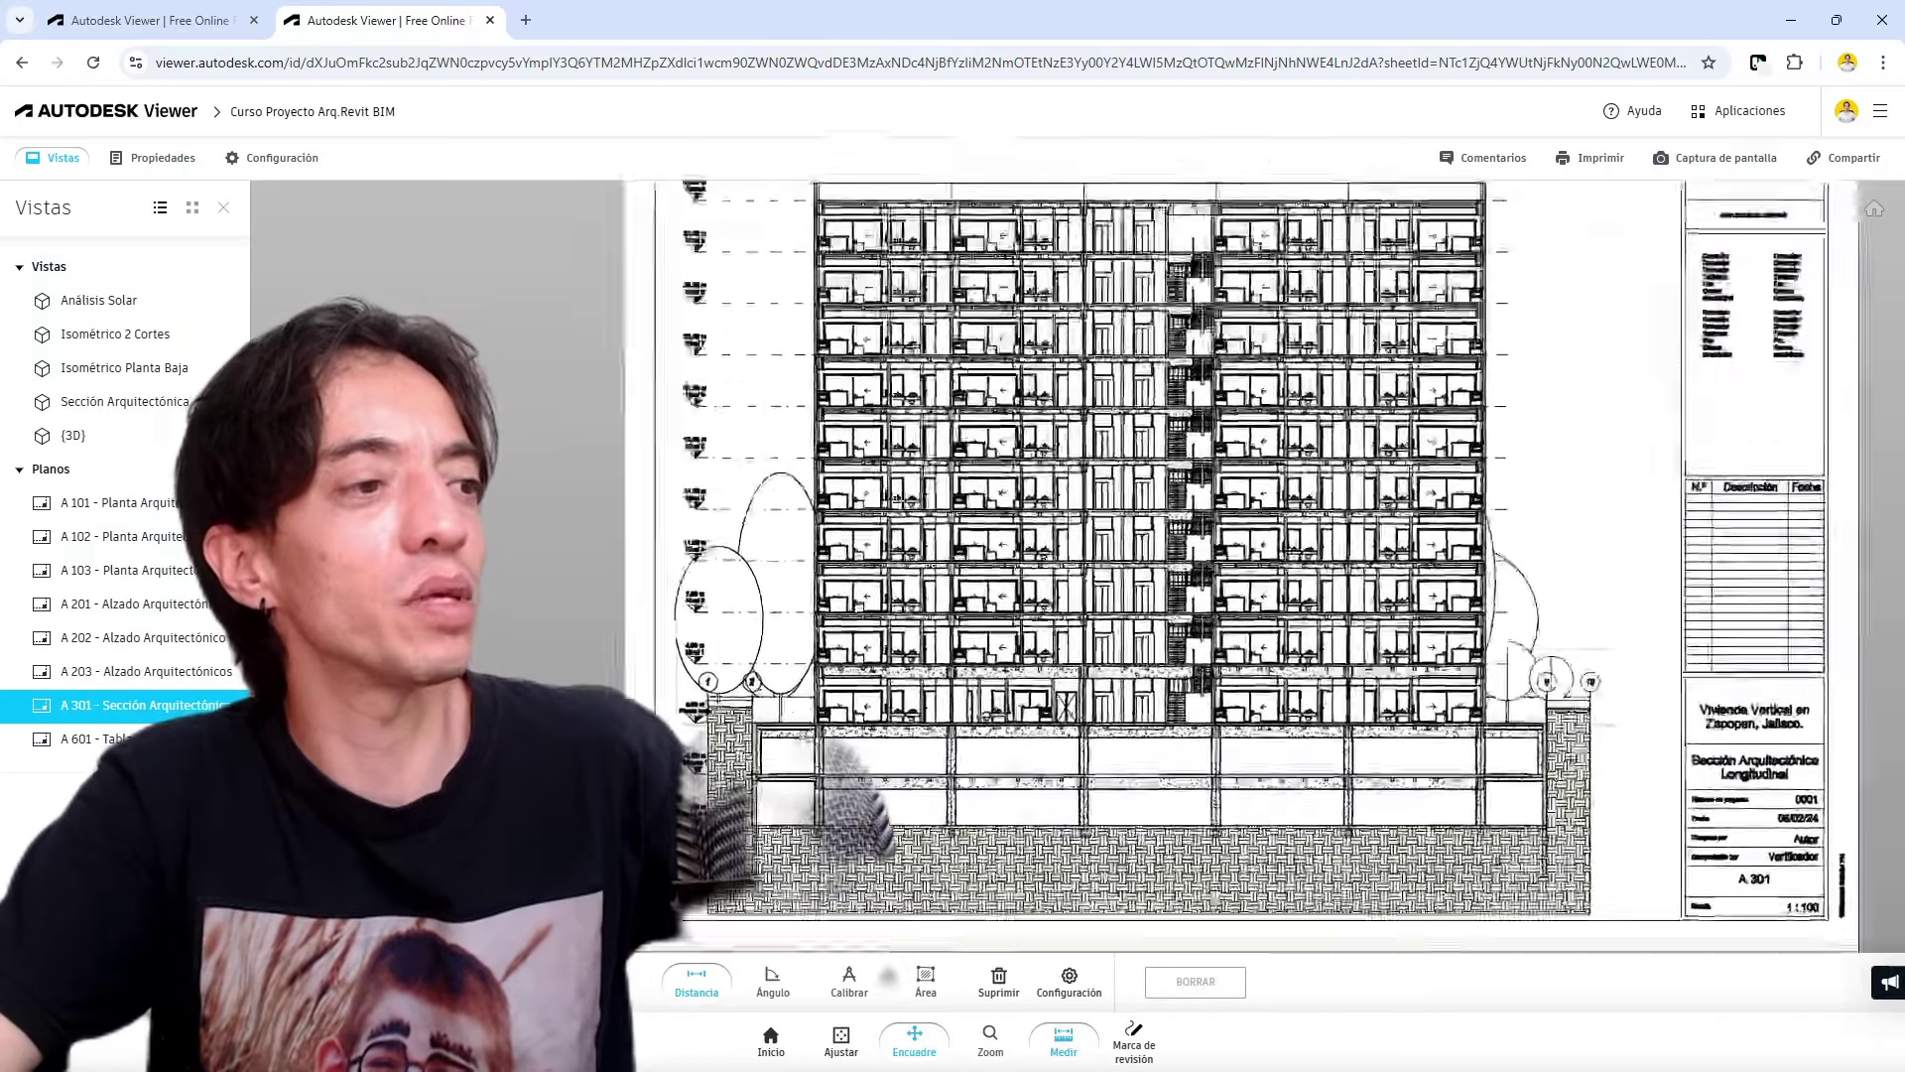
pyautogui.scroll(1, 860, 774)
pyautogui.scroll(1, 860, 774)
pyautogui.scroll(-1, 860, 774)
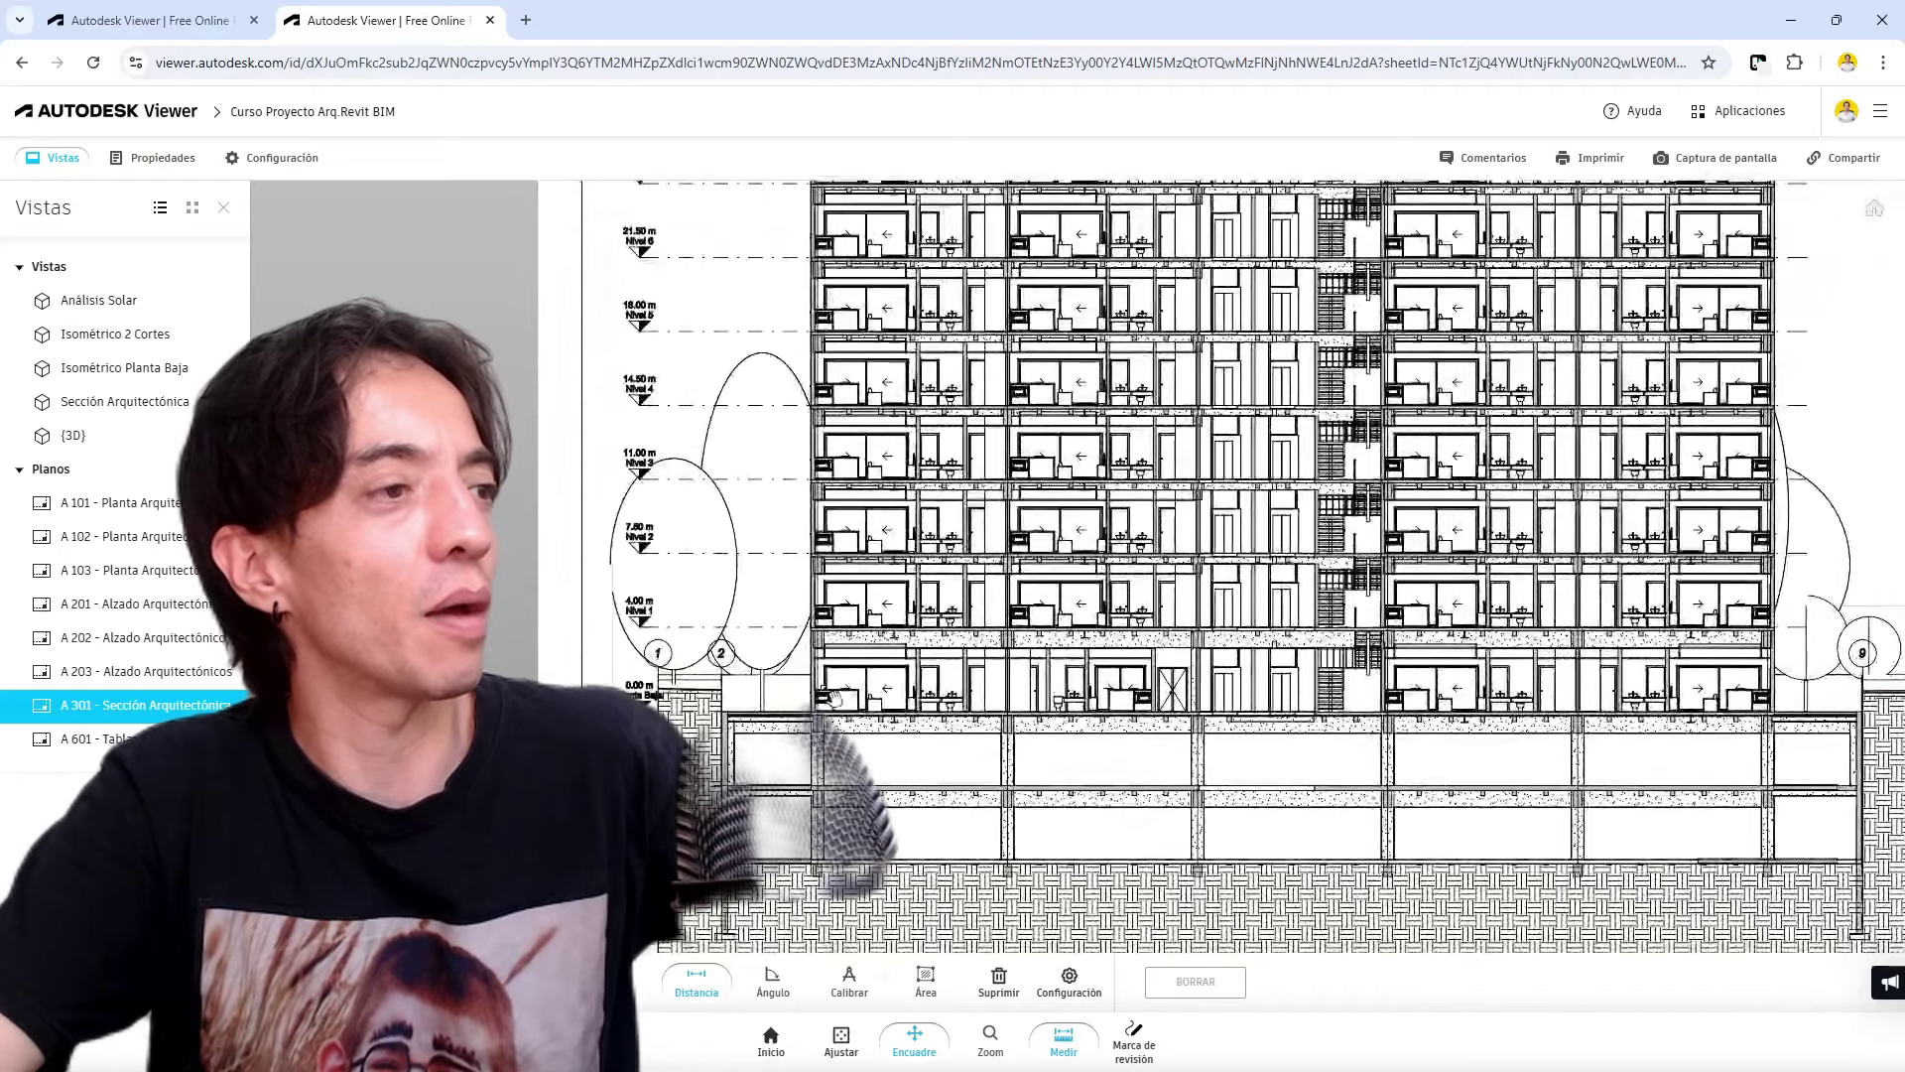
pyautogui.scroll(-1, 859, 774)
pyautogui.scroll(-1, 859, 774)
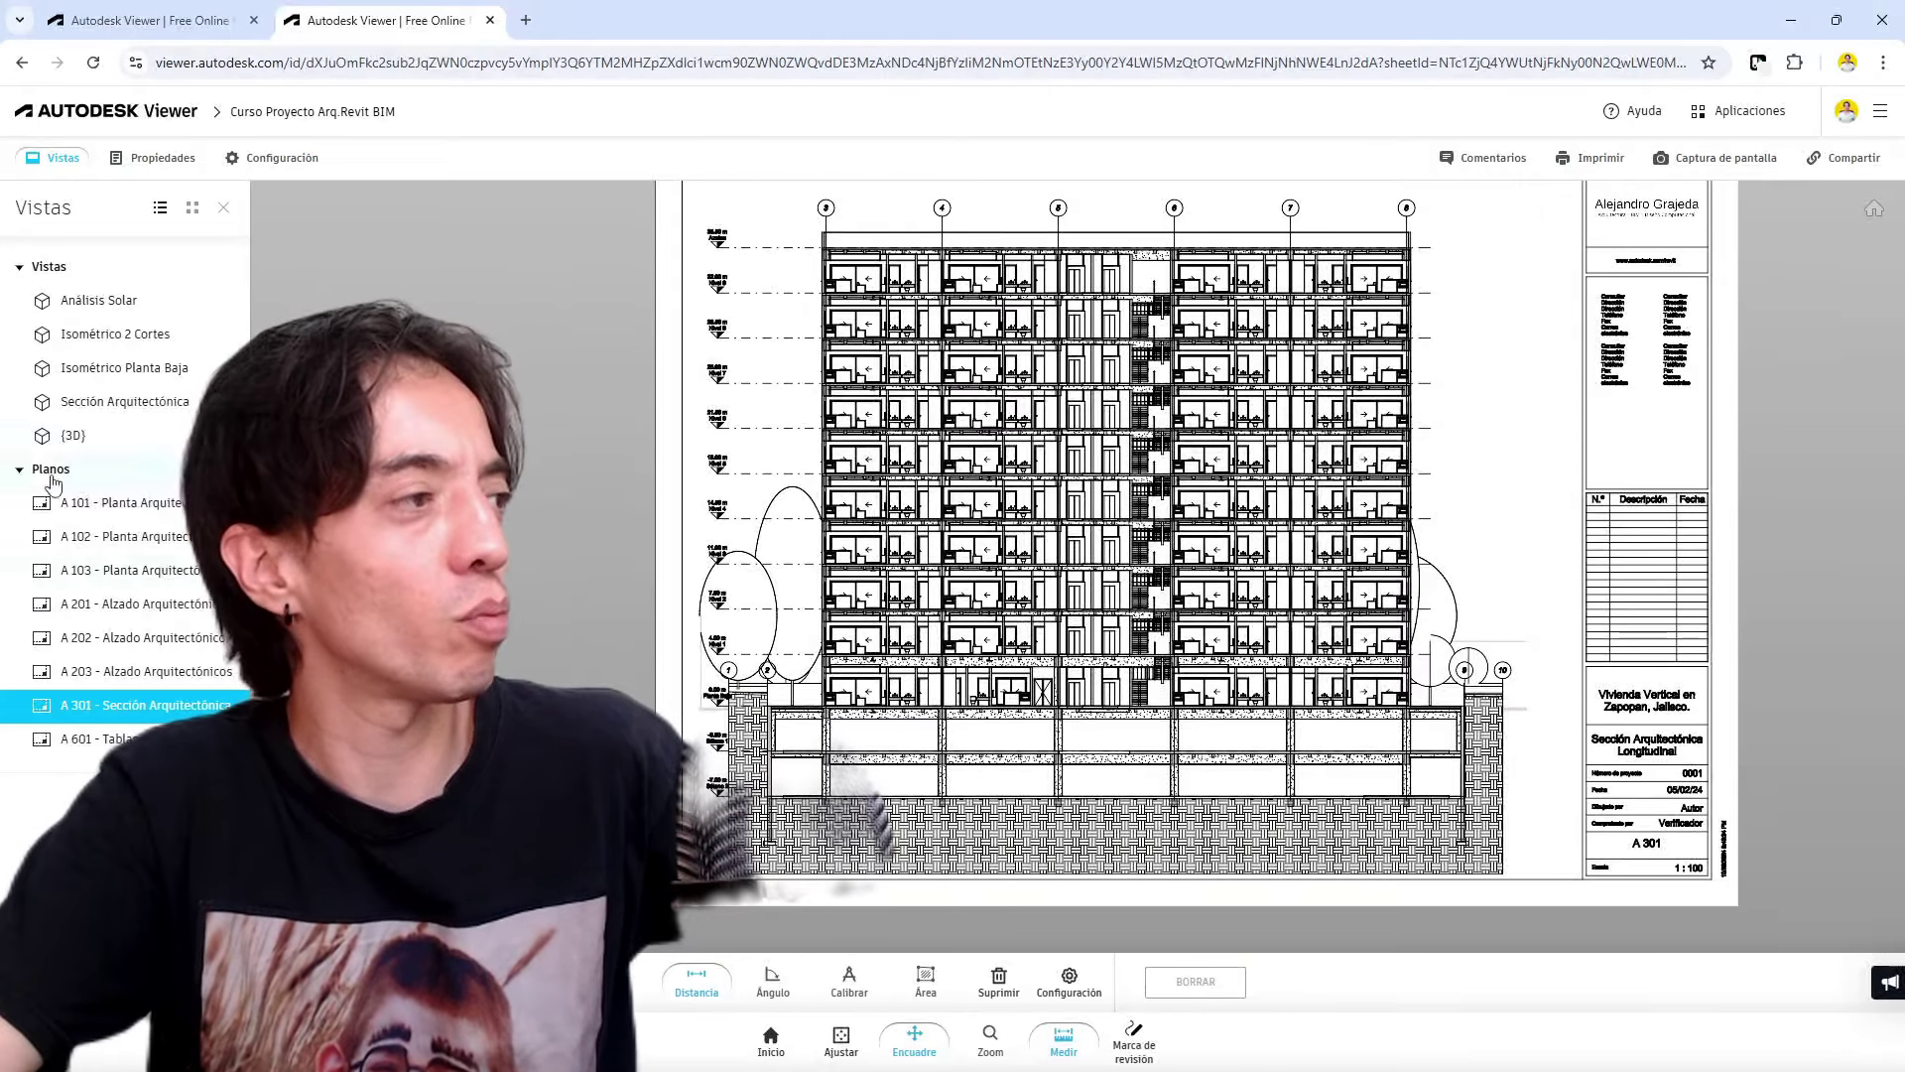
pyautogui.click(79, 439)
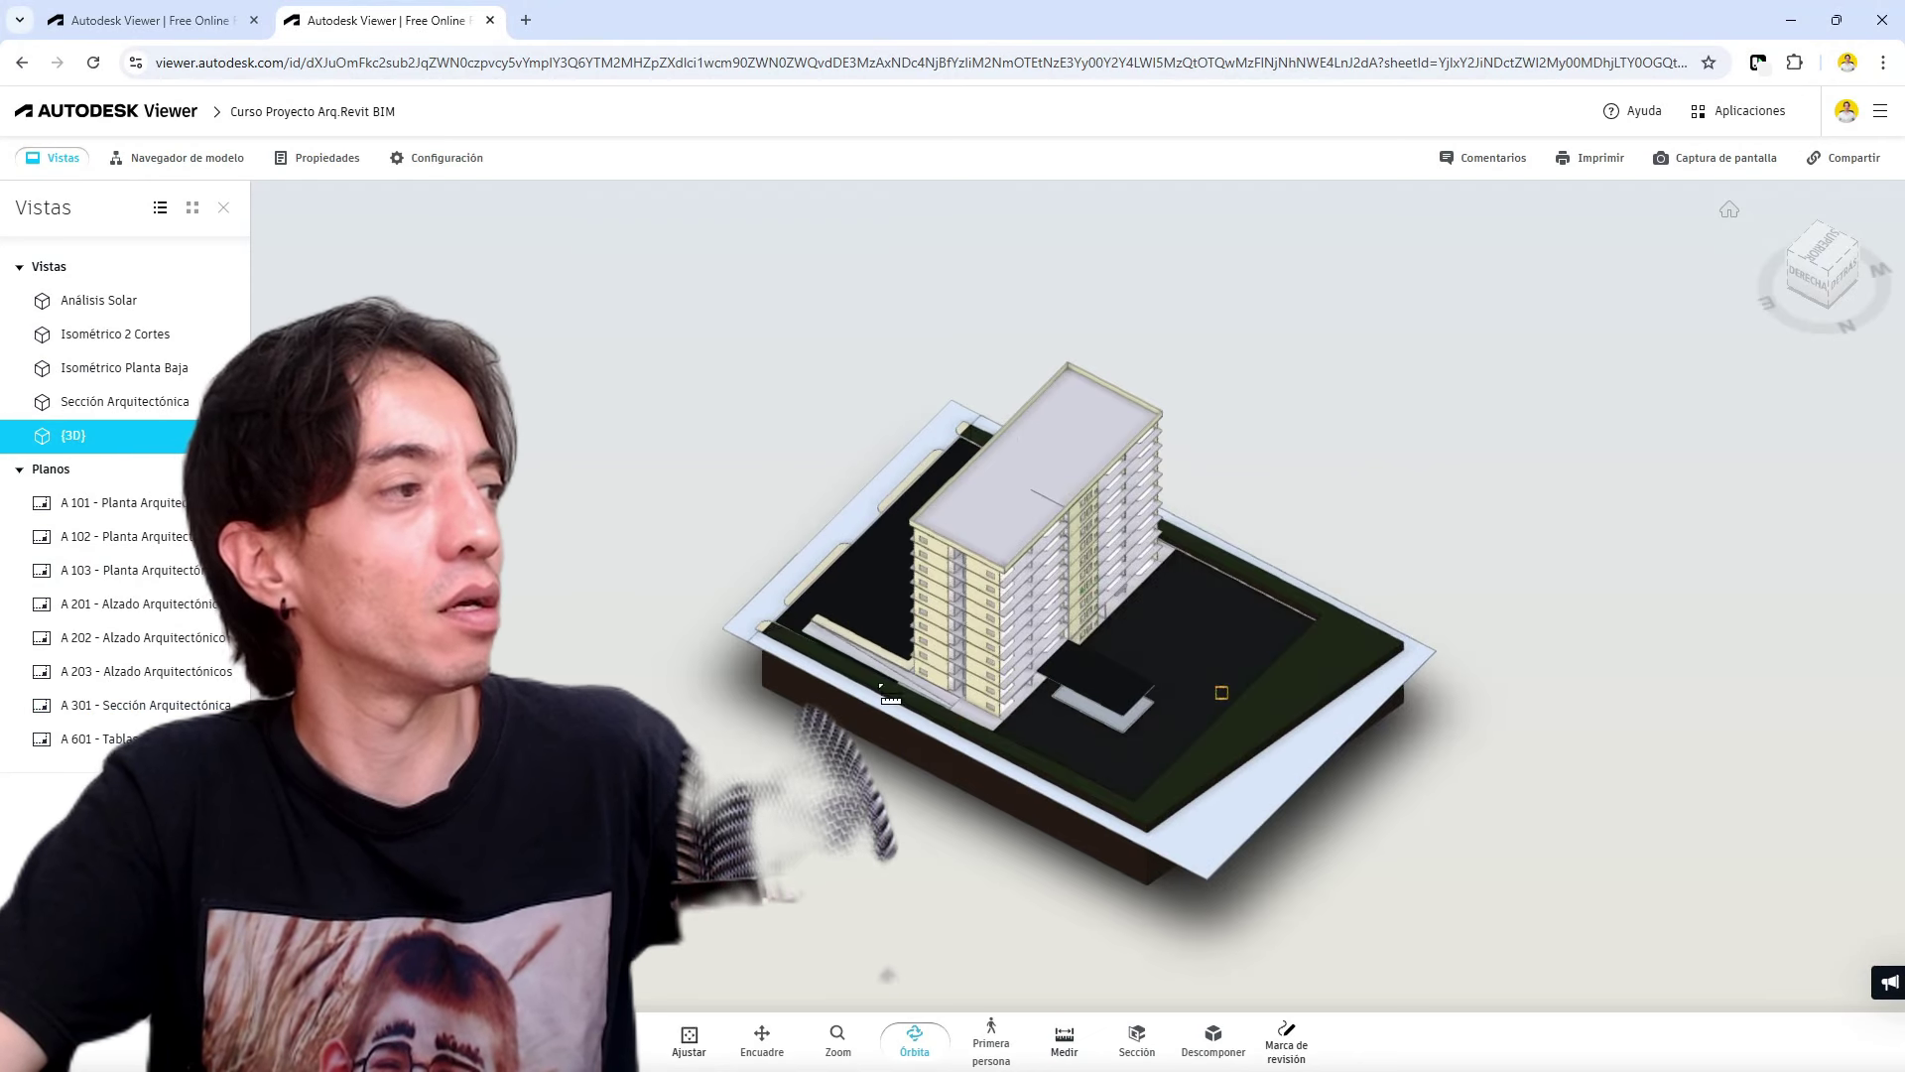
# Explode the building into separate floors and slabs with the Descomponer slider, zooming around.
pyautogui.click(1139, 1042)
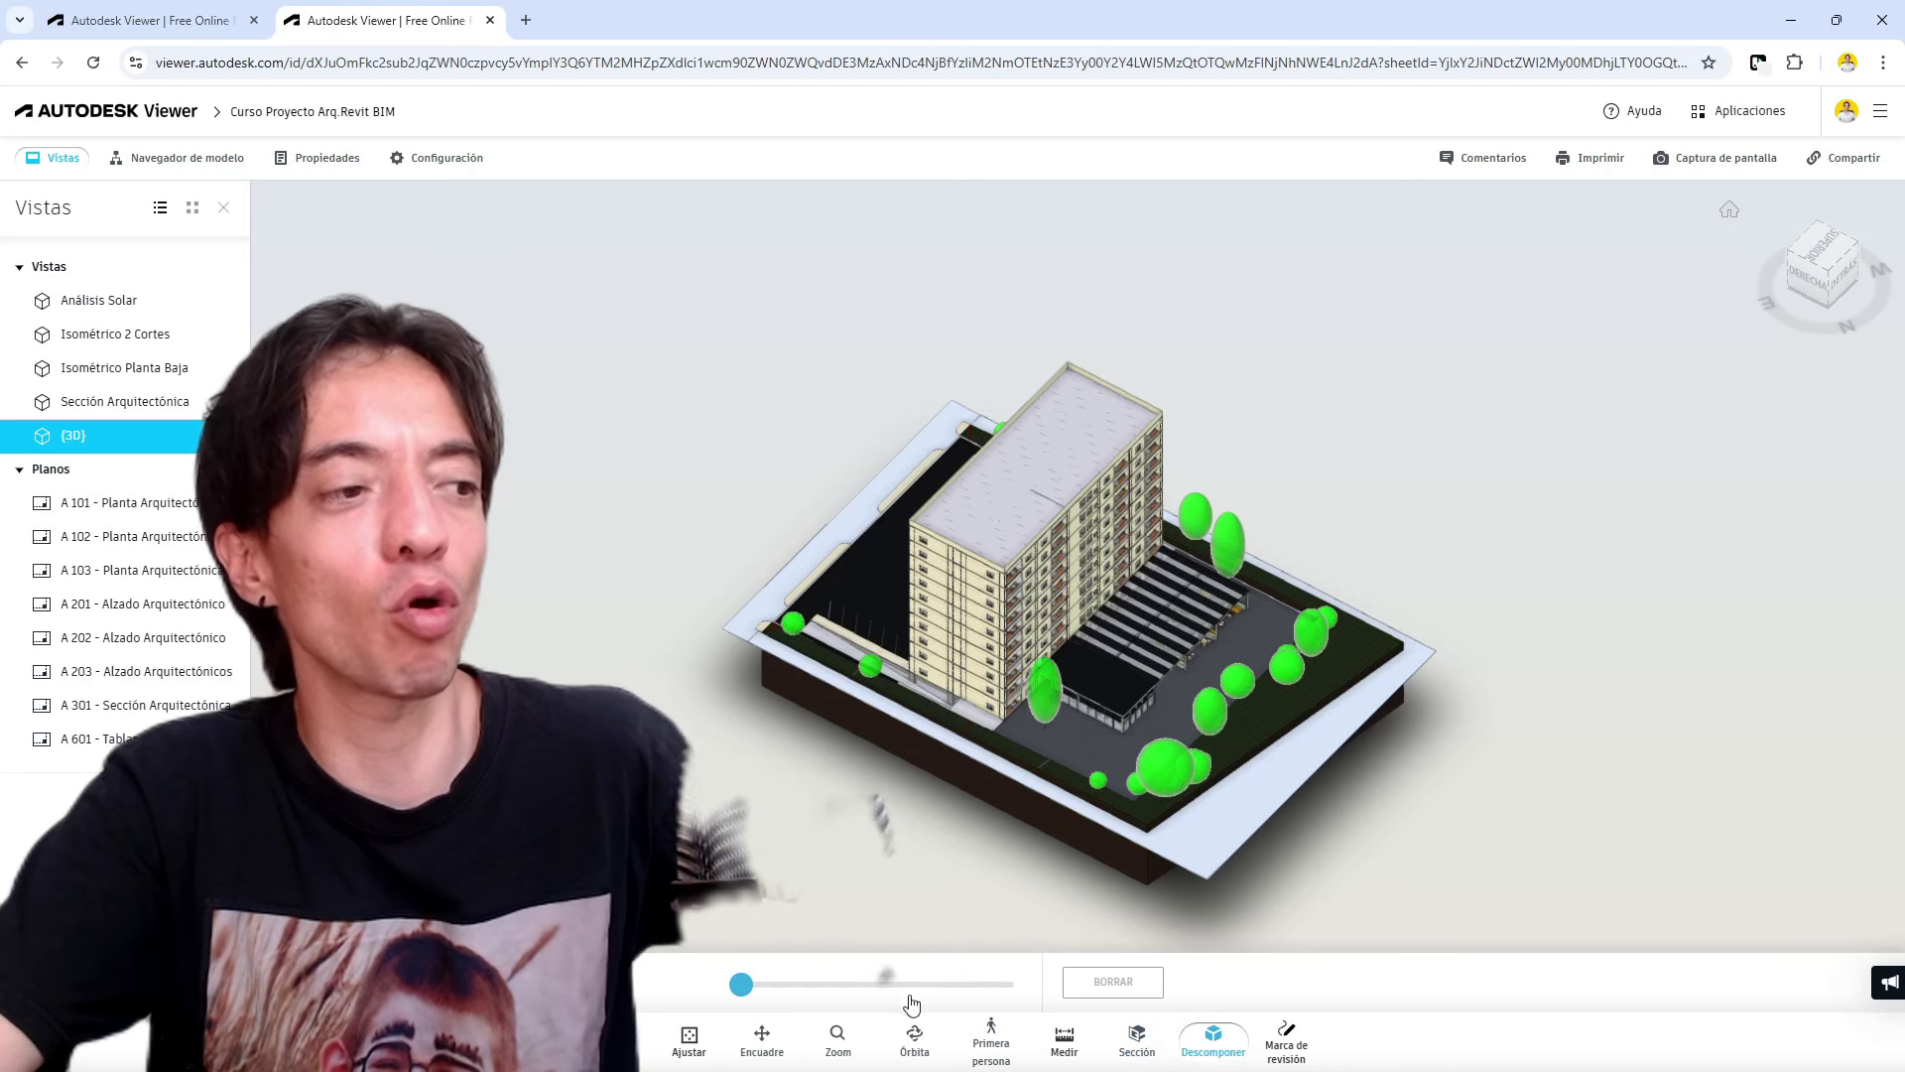
pyautogui.moveTo(1230, 740); pyautogui.dragTo(1223, 691)
pyautogui.moveTo(754, 983); pyautogui.dragTo(998, 997)
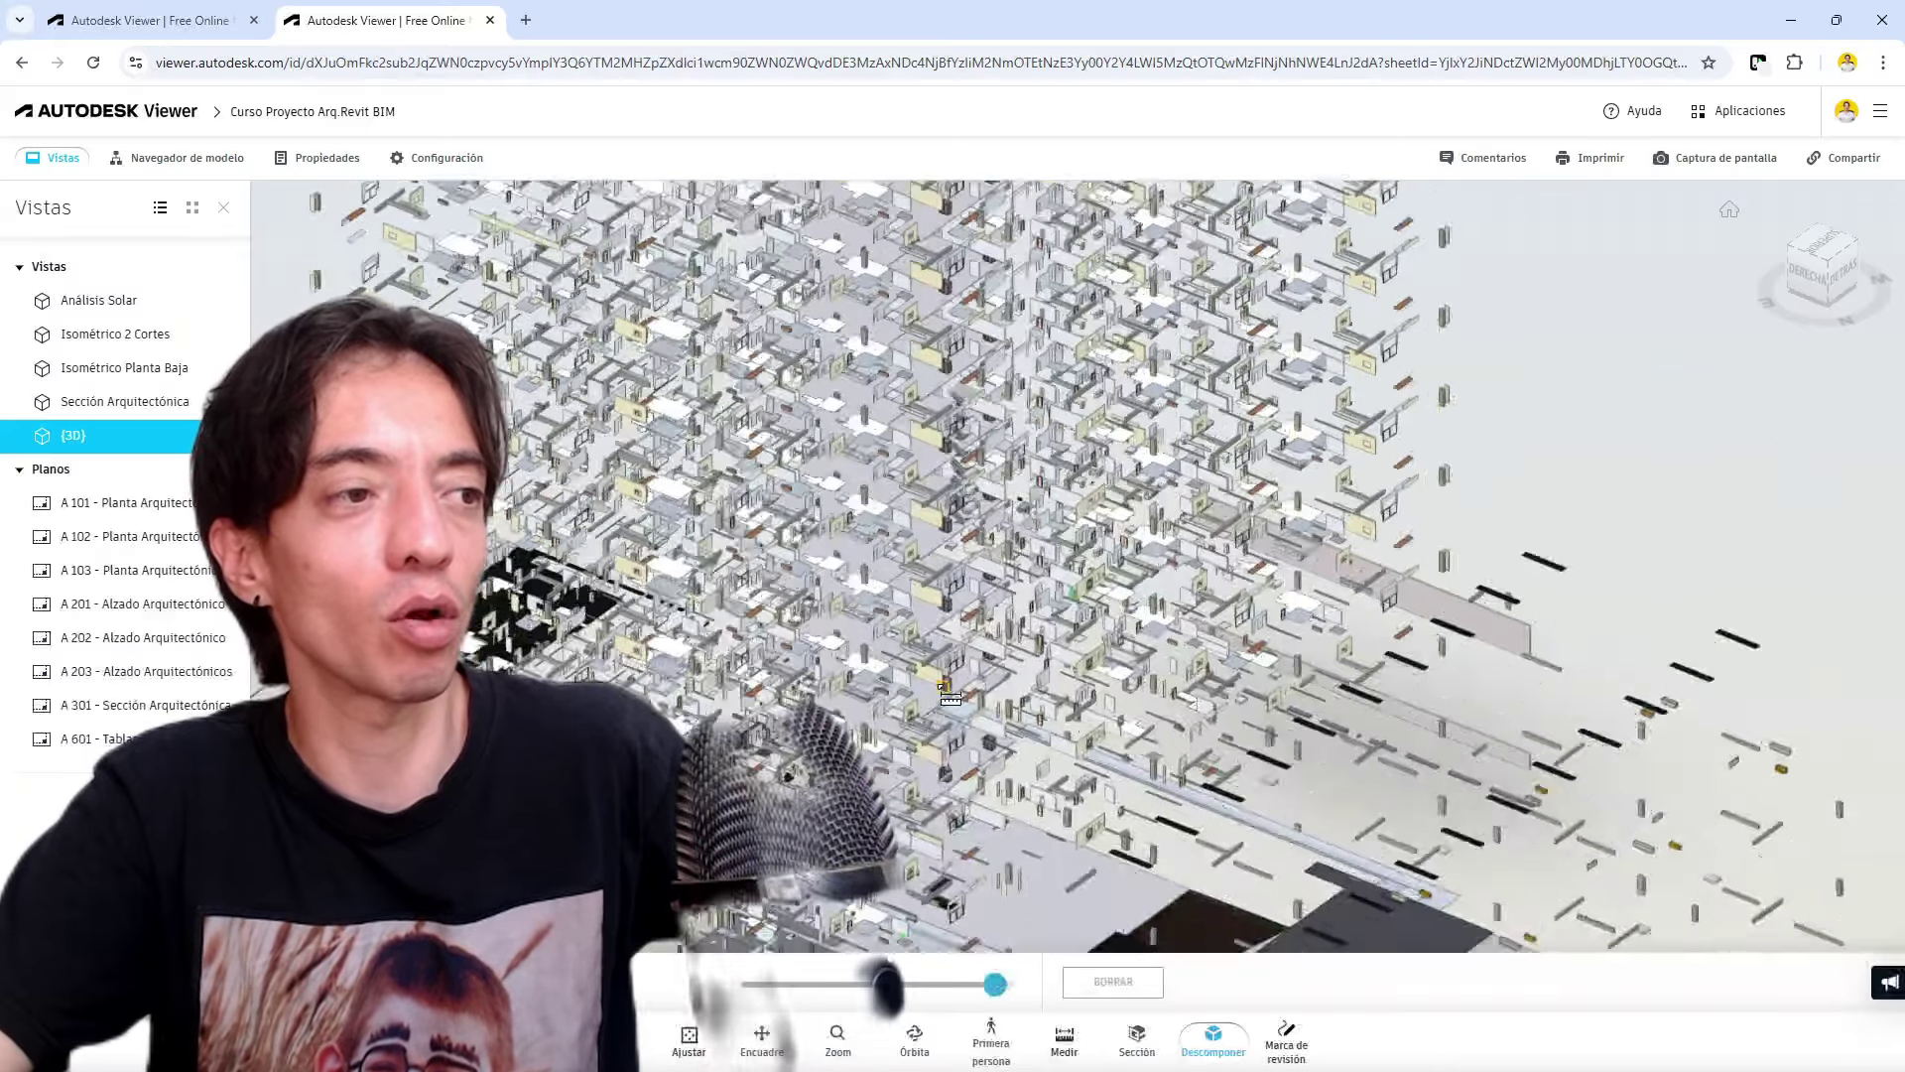
pyautogui.scroll(-5, 987, 824)
pyautogui.scroll(-5, 987, 823)
pyautogui.scroll(3, 988, 824)
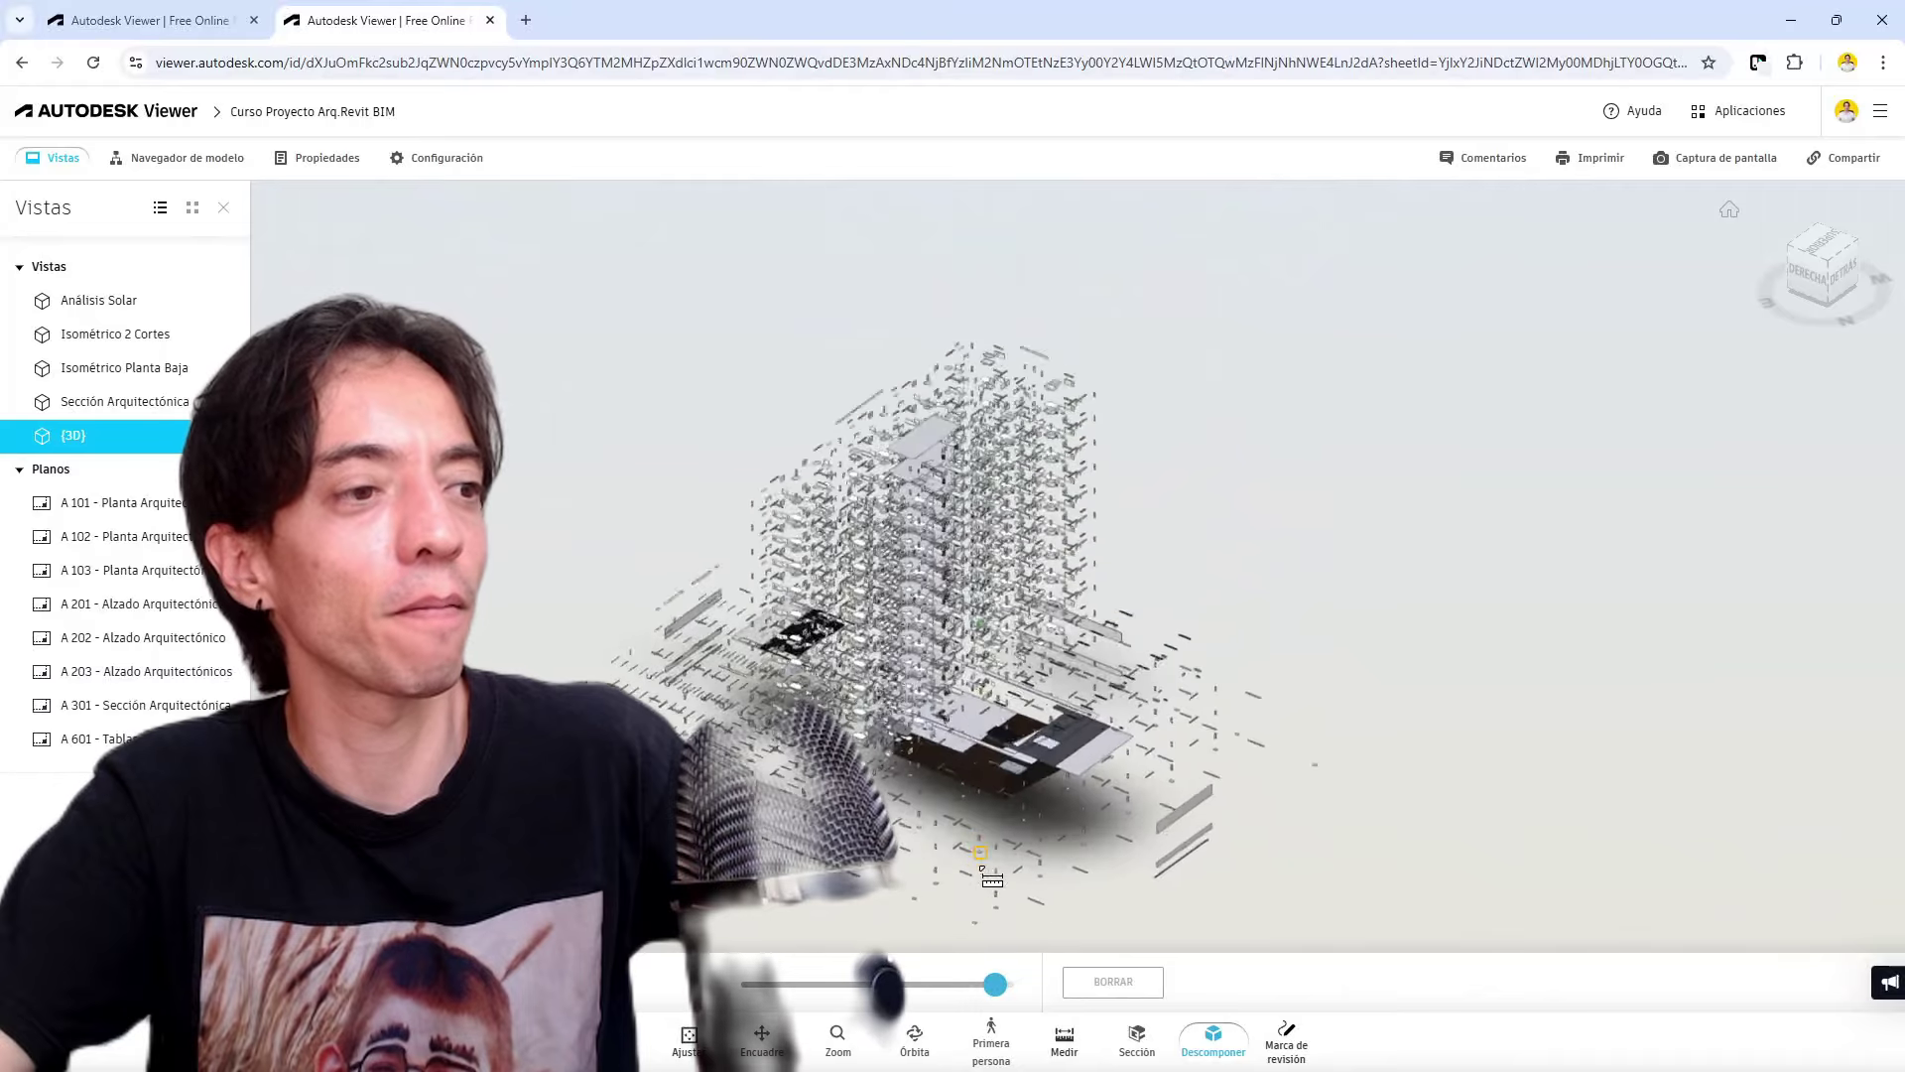
pyautogui.scroll(3, 1012, 868)
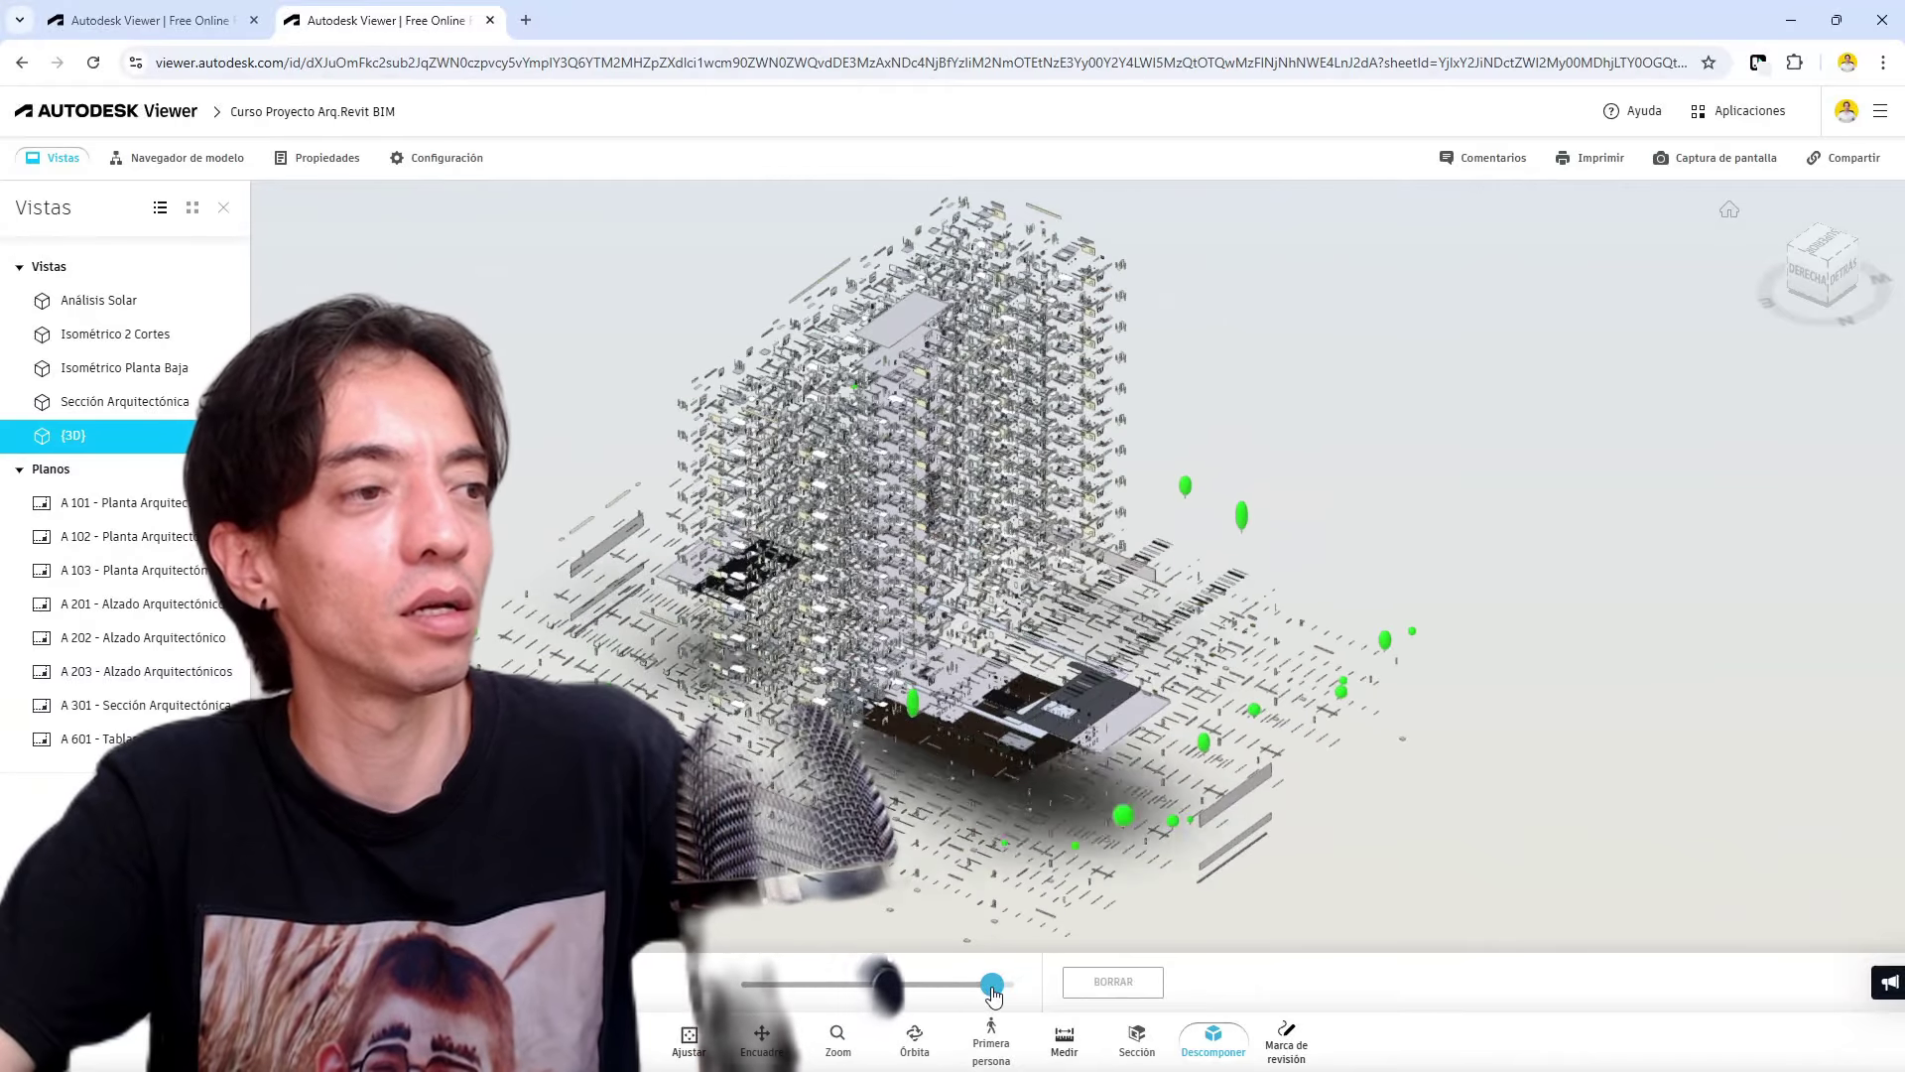
# Slide the explode control back to reassemble the building and zoom in.
pyautogui.moveTo(995, 992); pyautogui.dragTo(752, 988)
pyautogui.scroll(2, 958, 559)
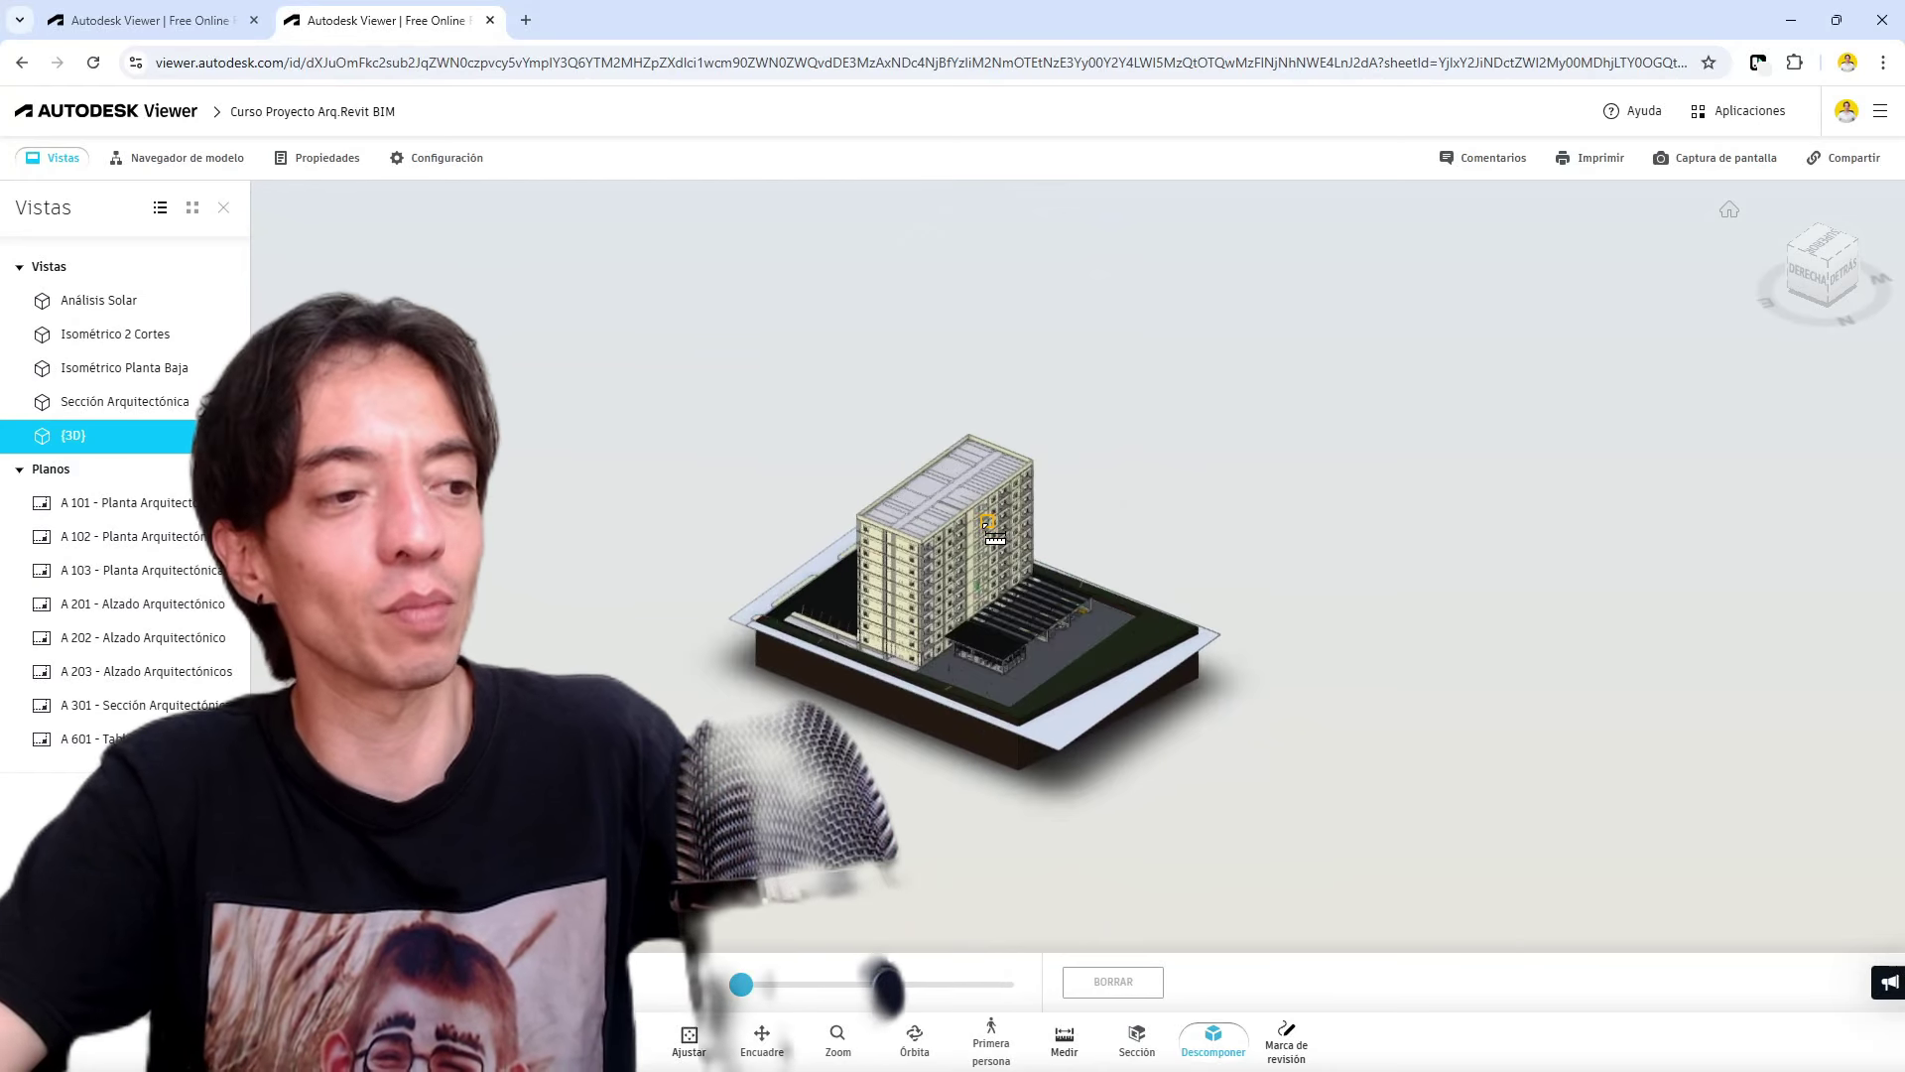
pyautogui.scroll(3, 958, 558)
pyautogui.scroll(3, 1042, 714)
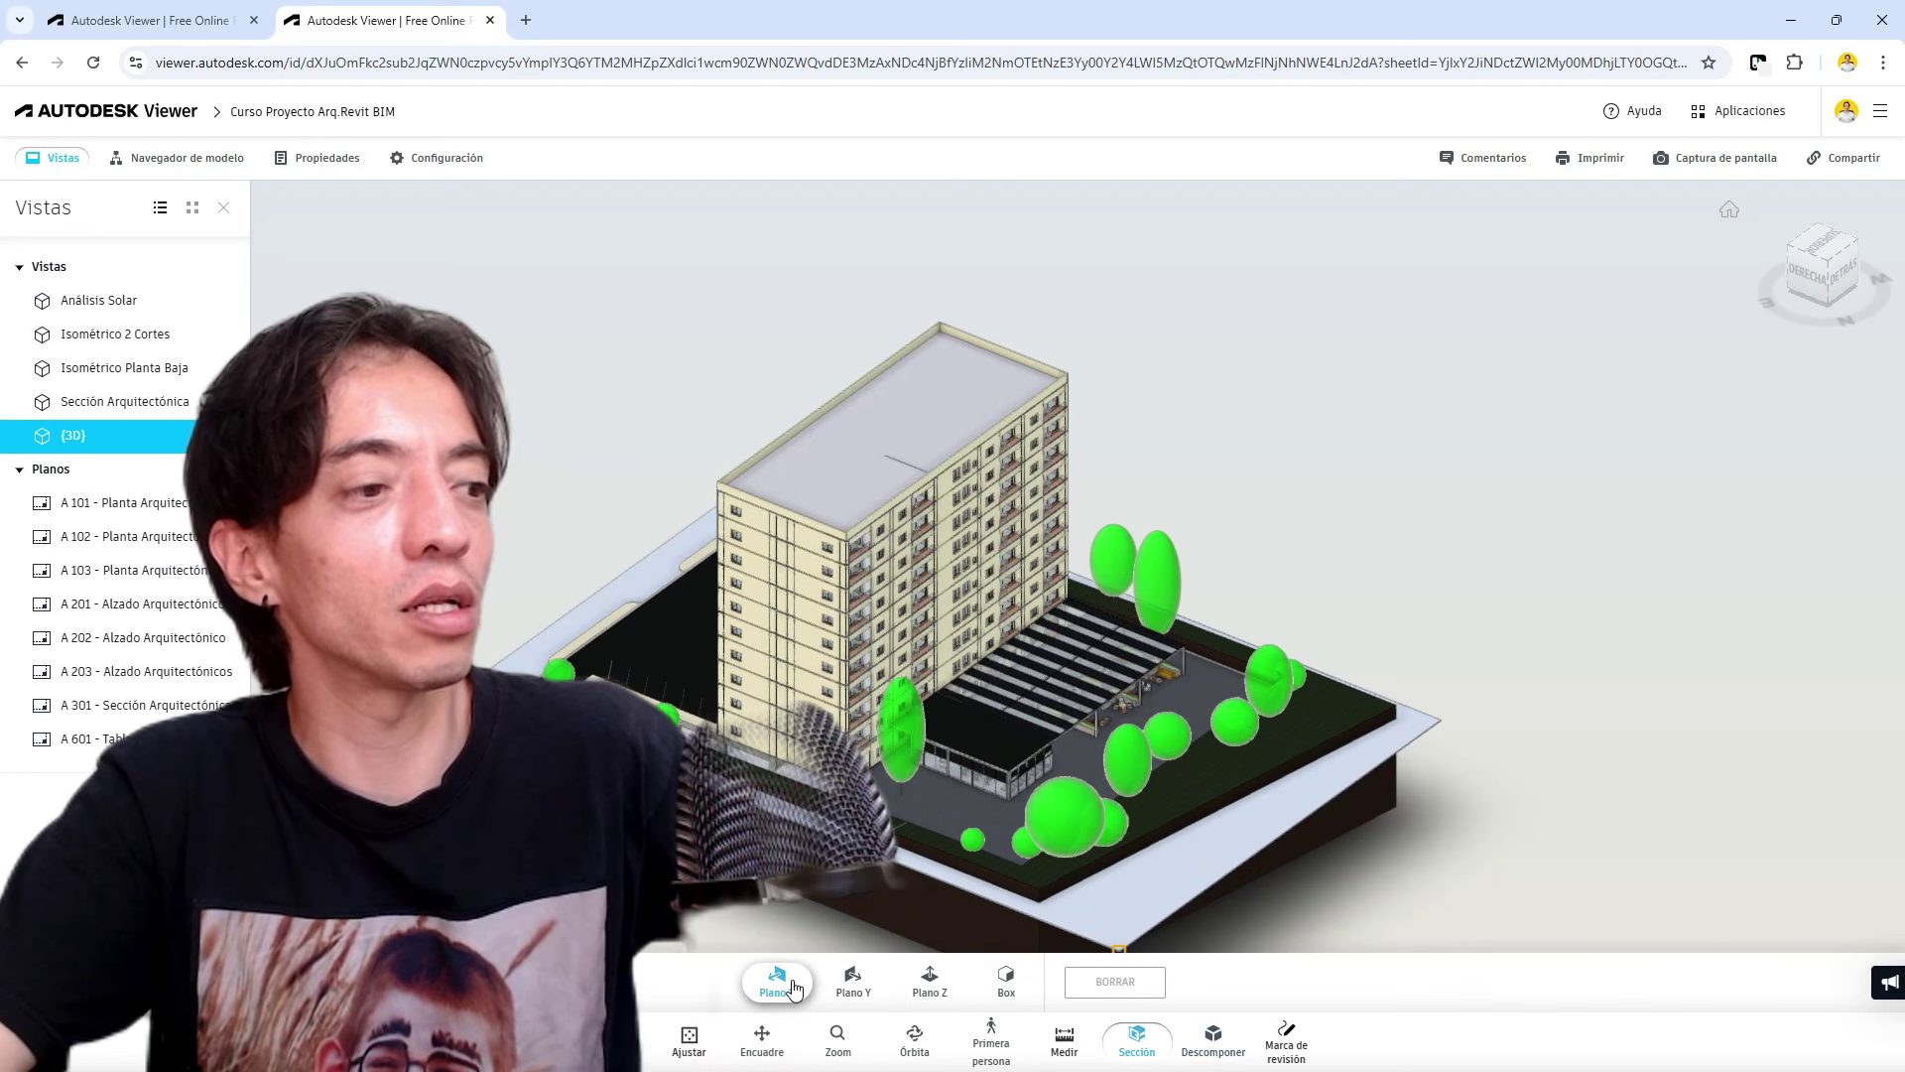
# Cut the building with a vertical Plano X section and push the plane to show more.
pyautogui.click(783, 977)
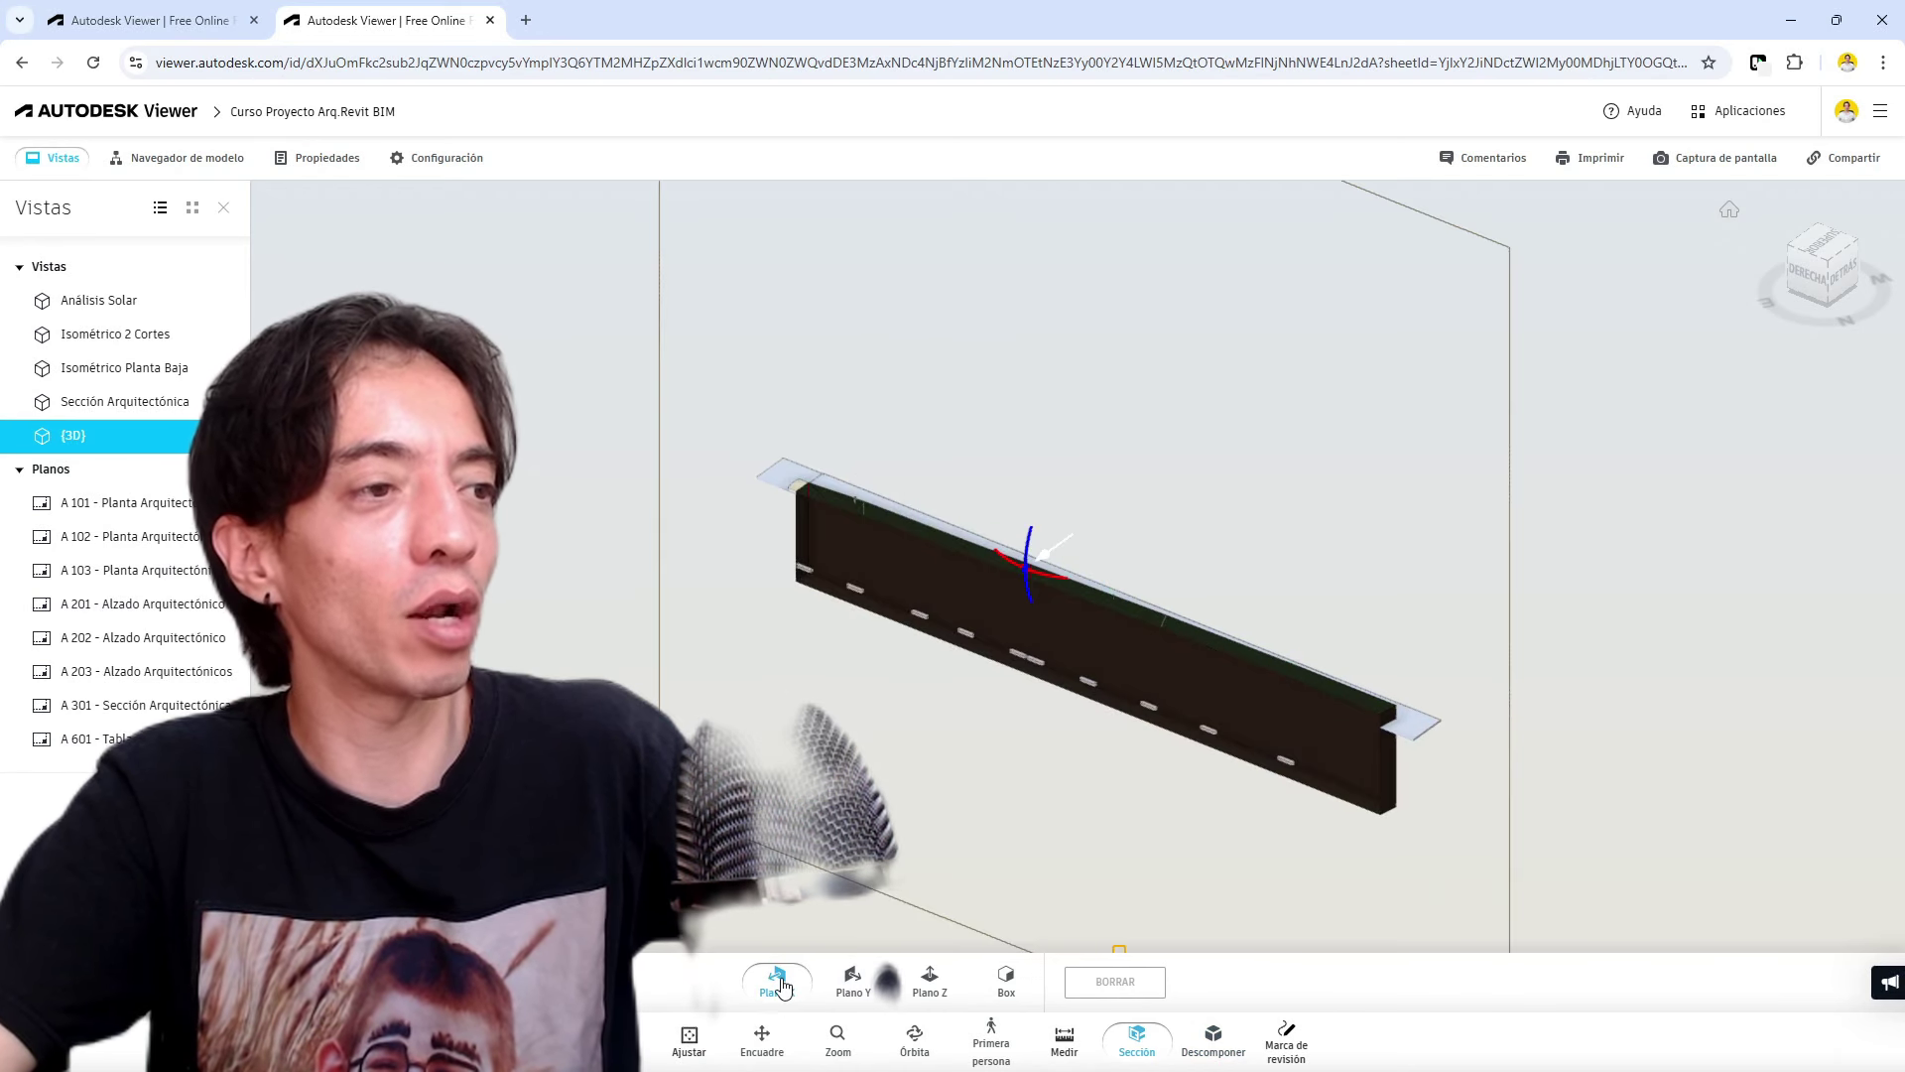
pyautogui.scroll(-5, 1310, 595)
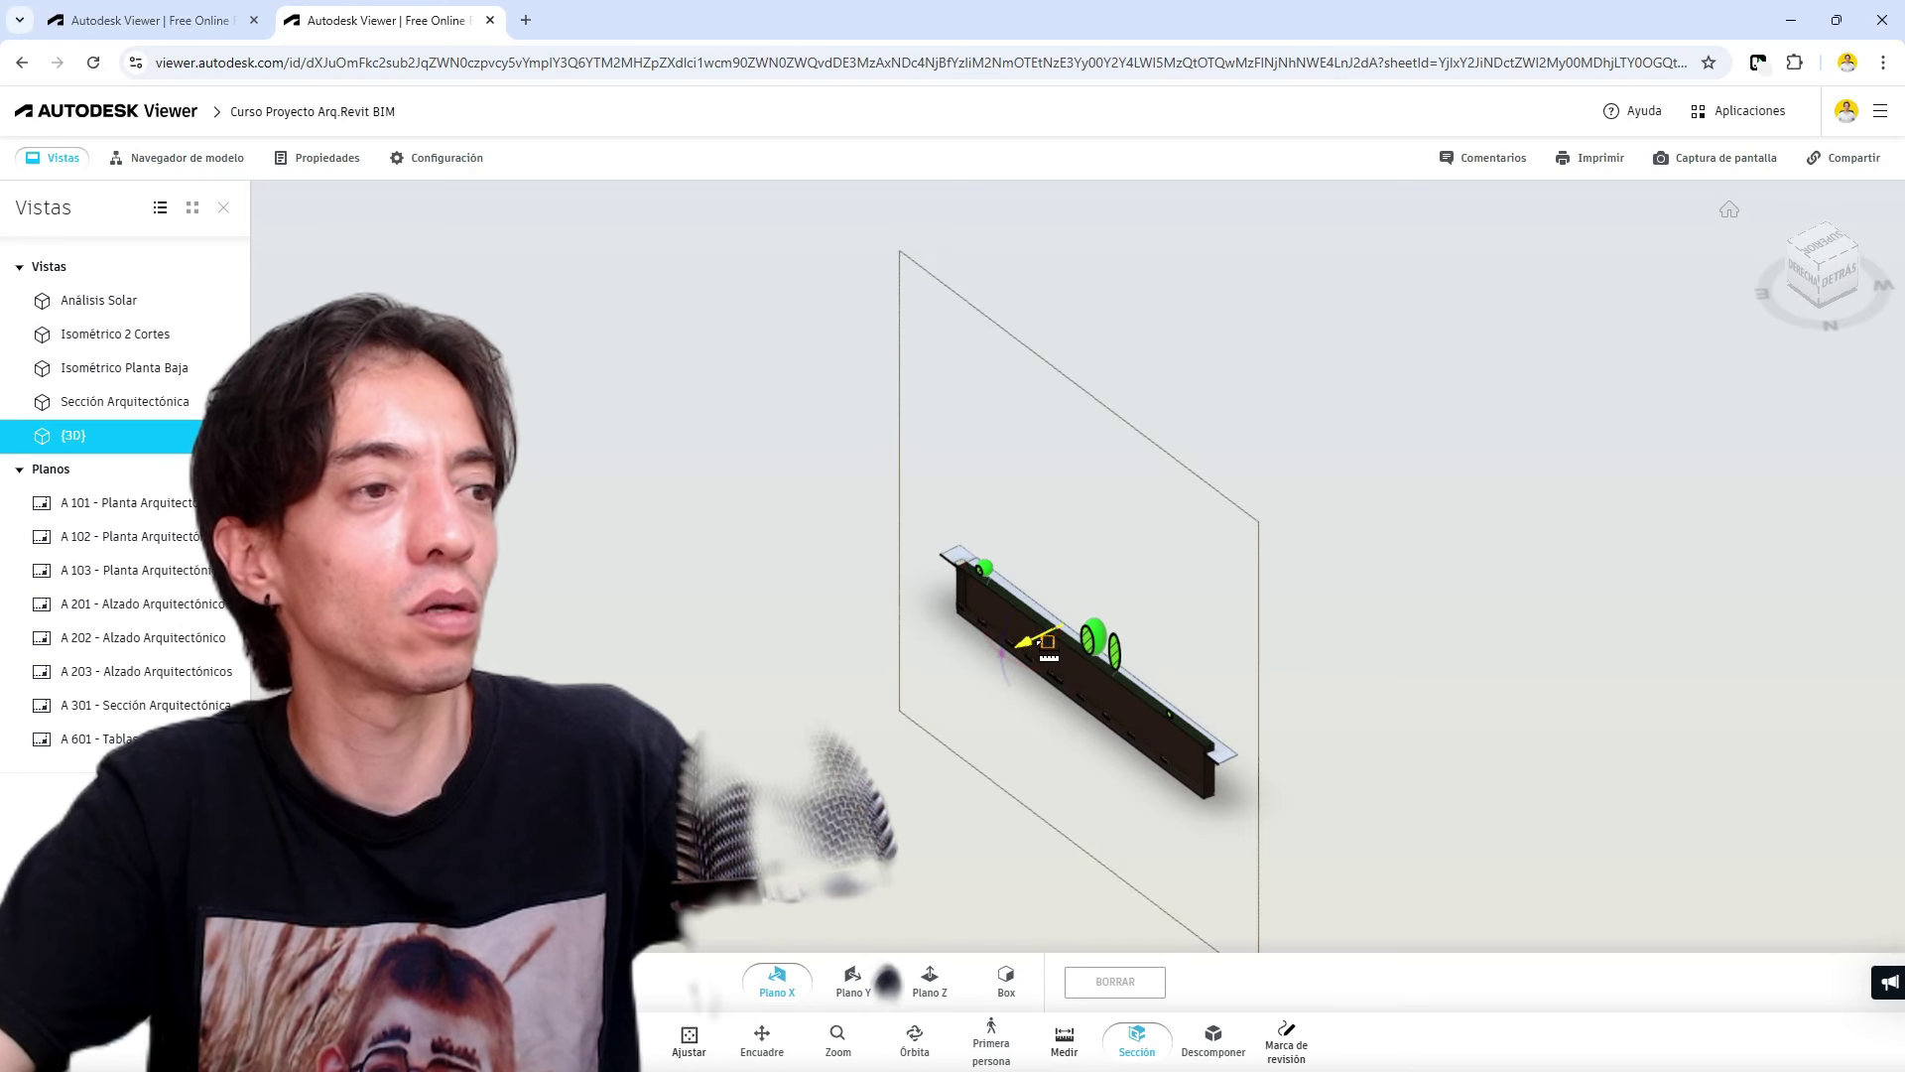
pyautogui.moveTo(1042, 645); pyautogui.dragTo(952, 695)
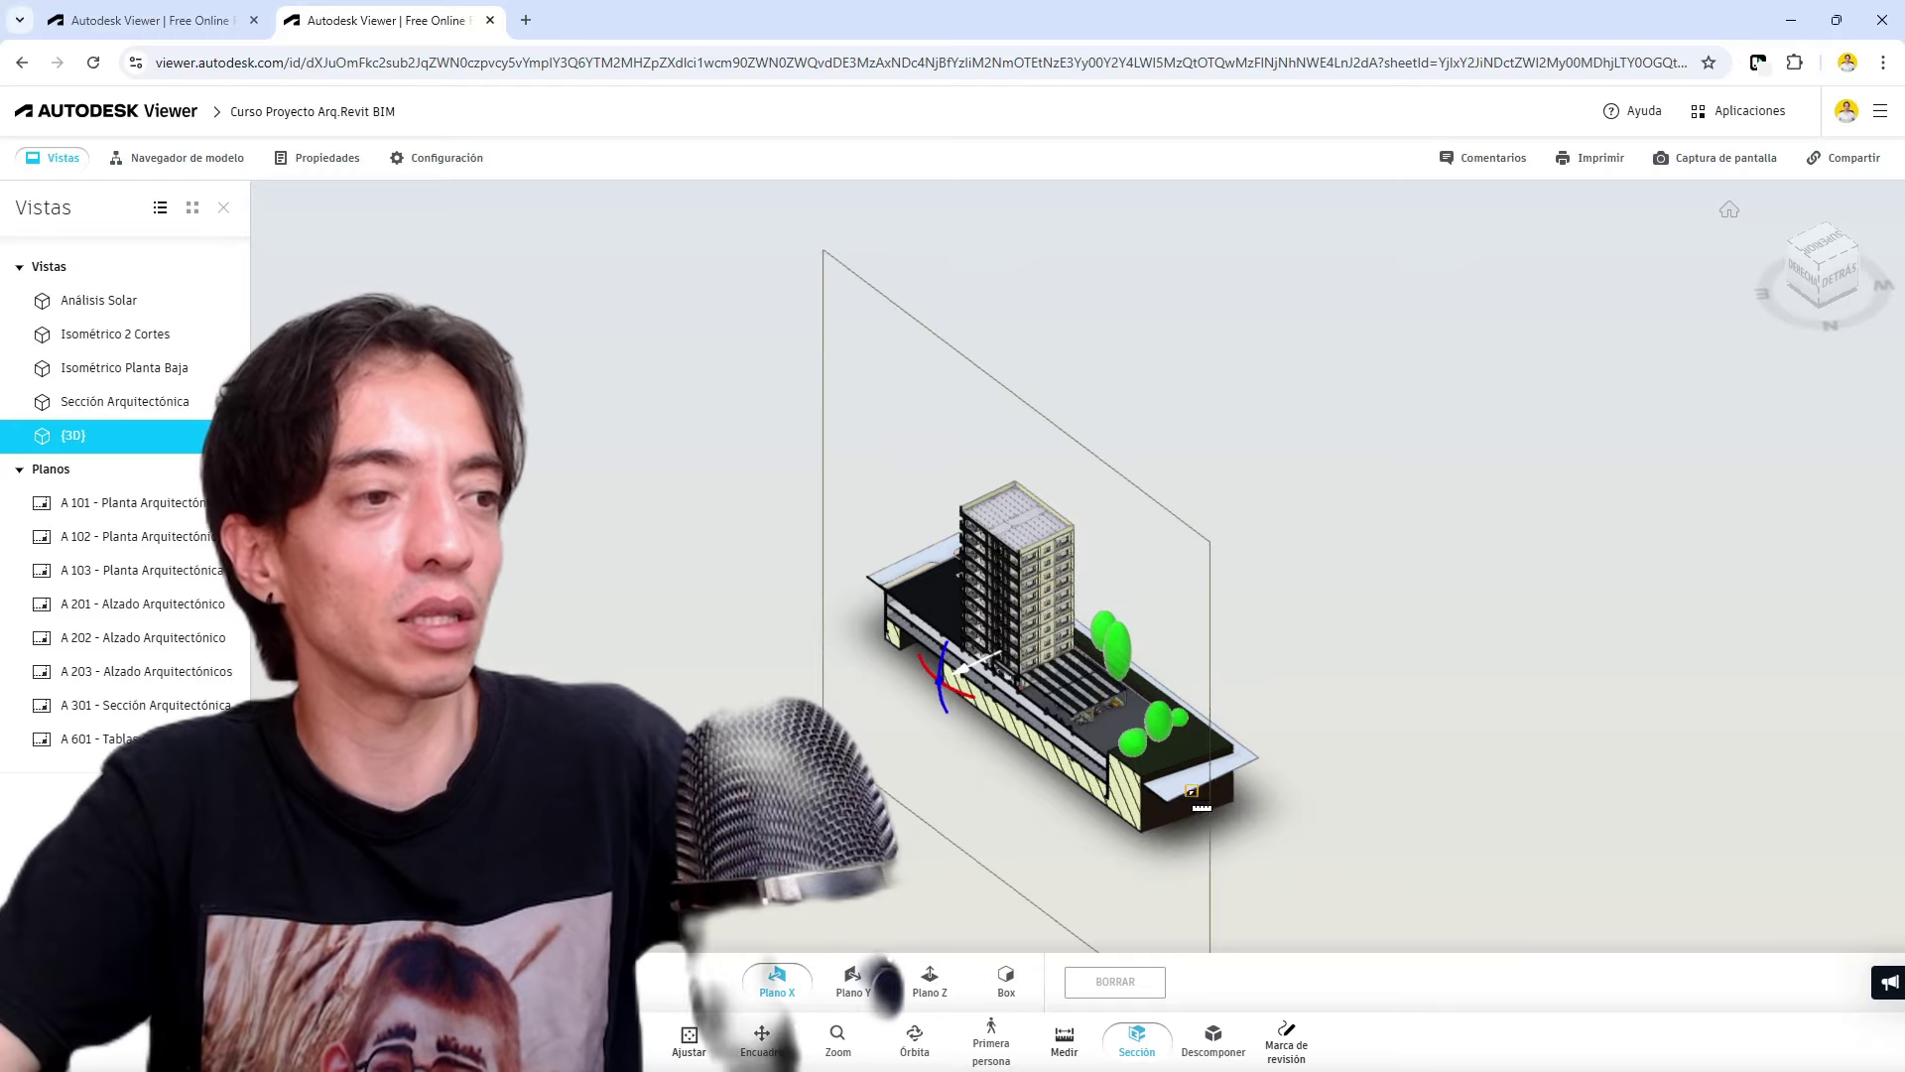
# Zoom in and out and orbit to an elevated view of the exposed interior floors.
pyautogui.scroll(3, 909, 759)
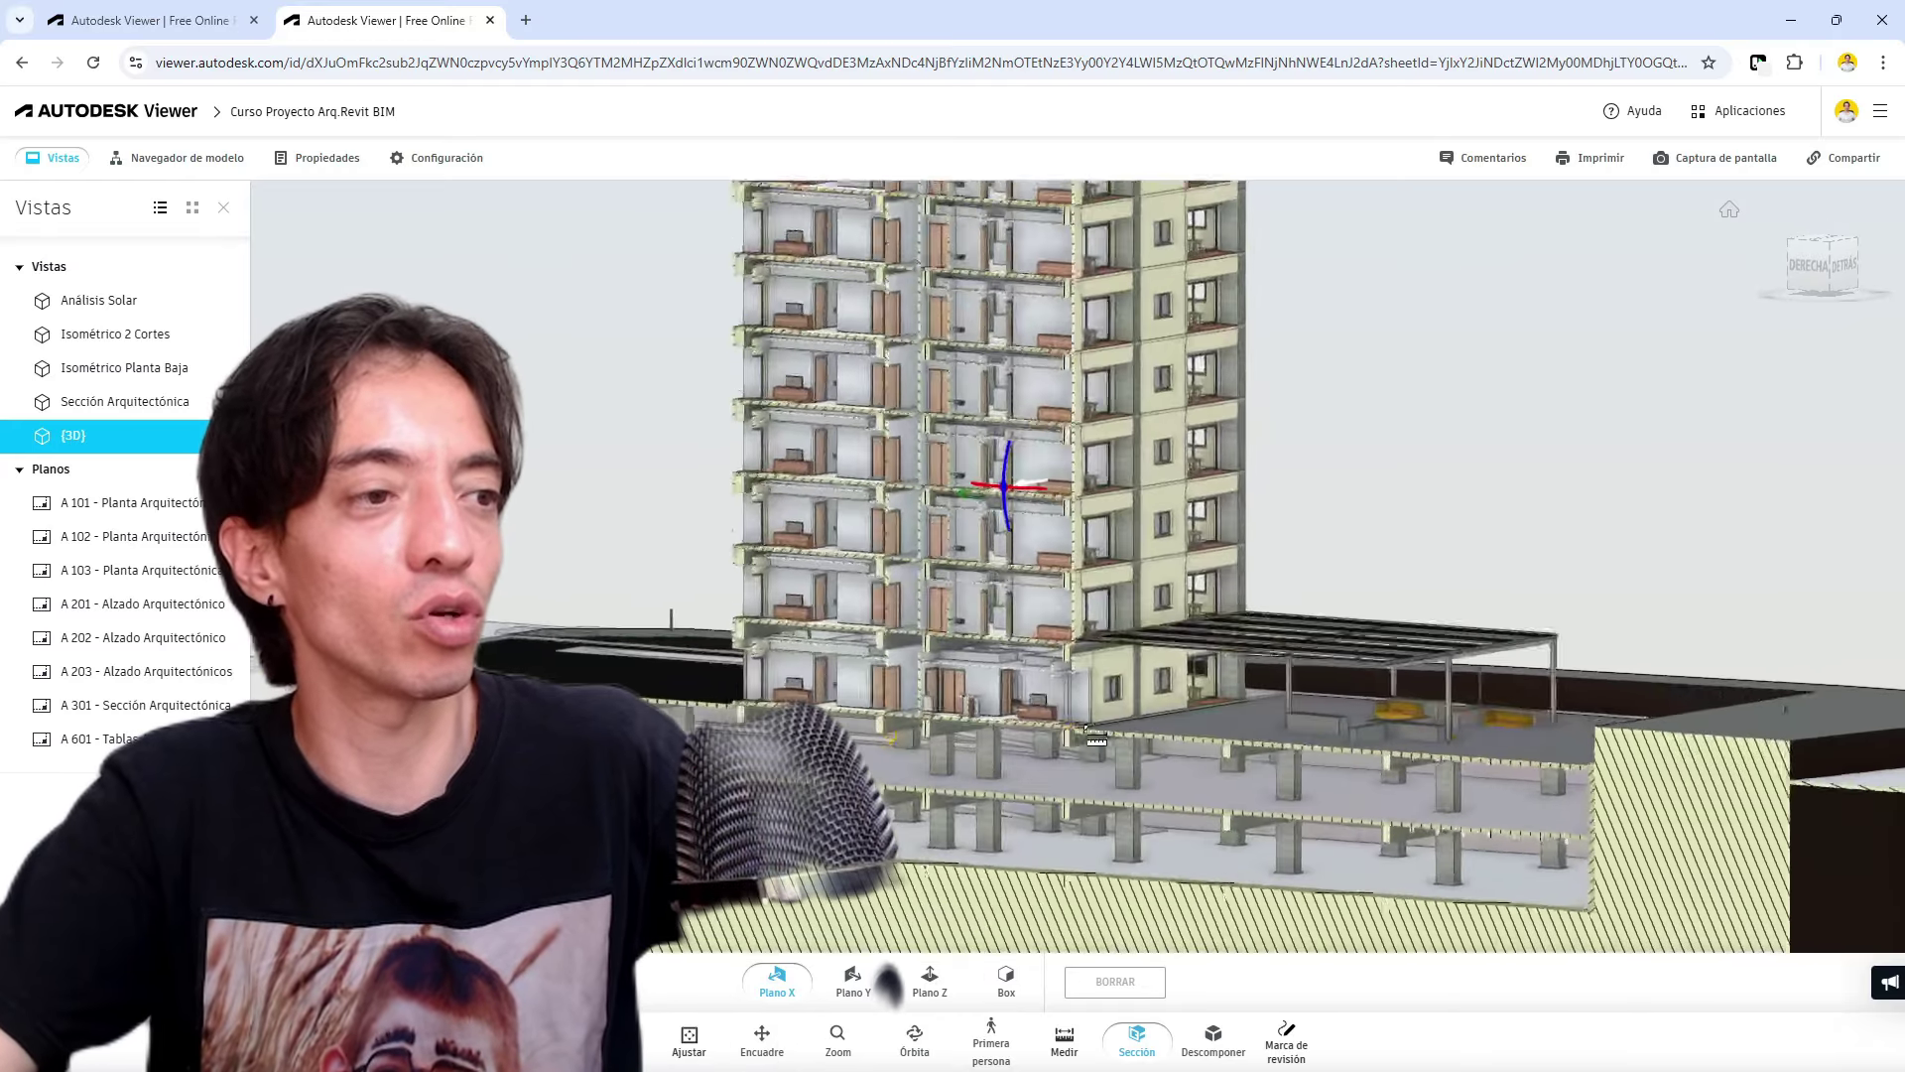
pyautogui.scroll(3, 923, 724)
pyautogui.scroll(3, 938, 685)
pyautogui.scroll(3, 953, 650)
pyautogui.scroll(-2, 952, 620)
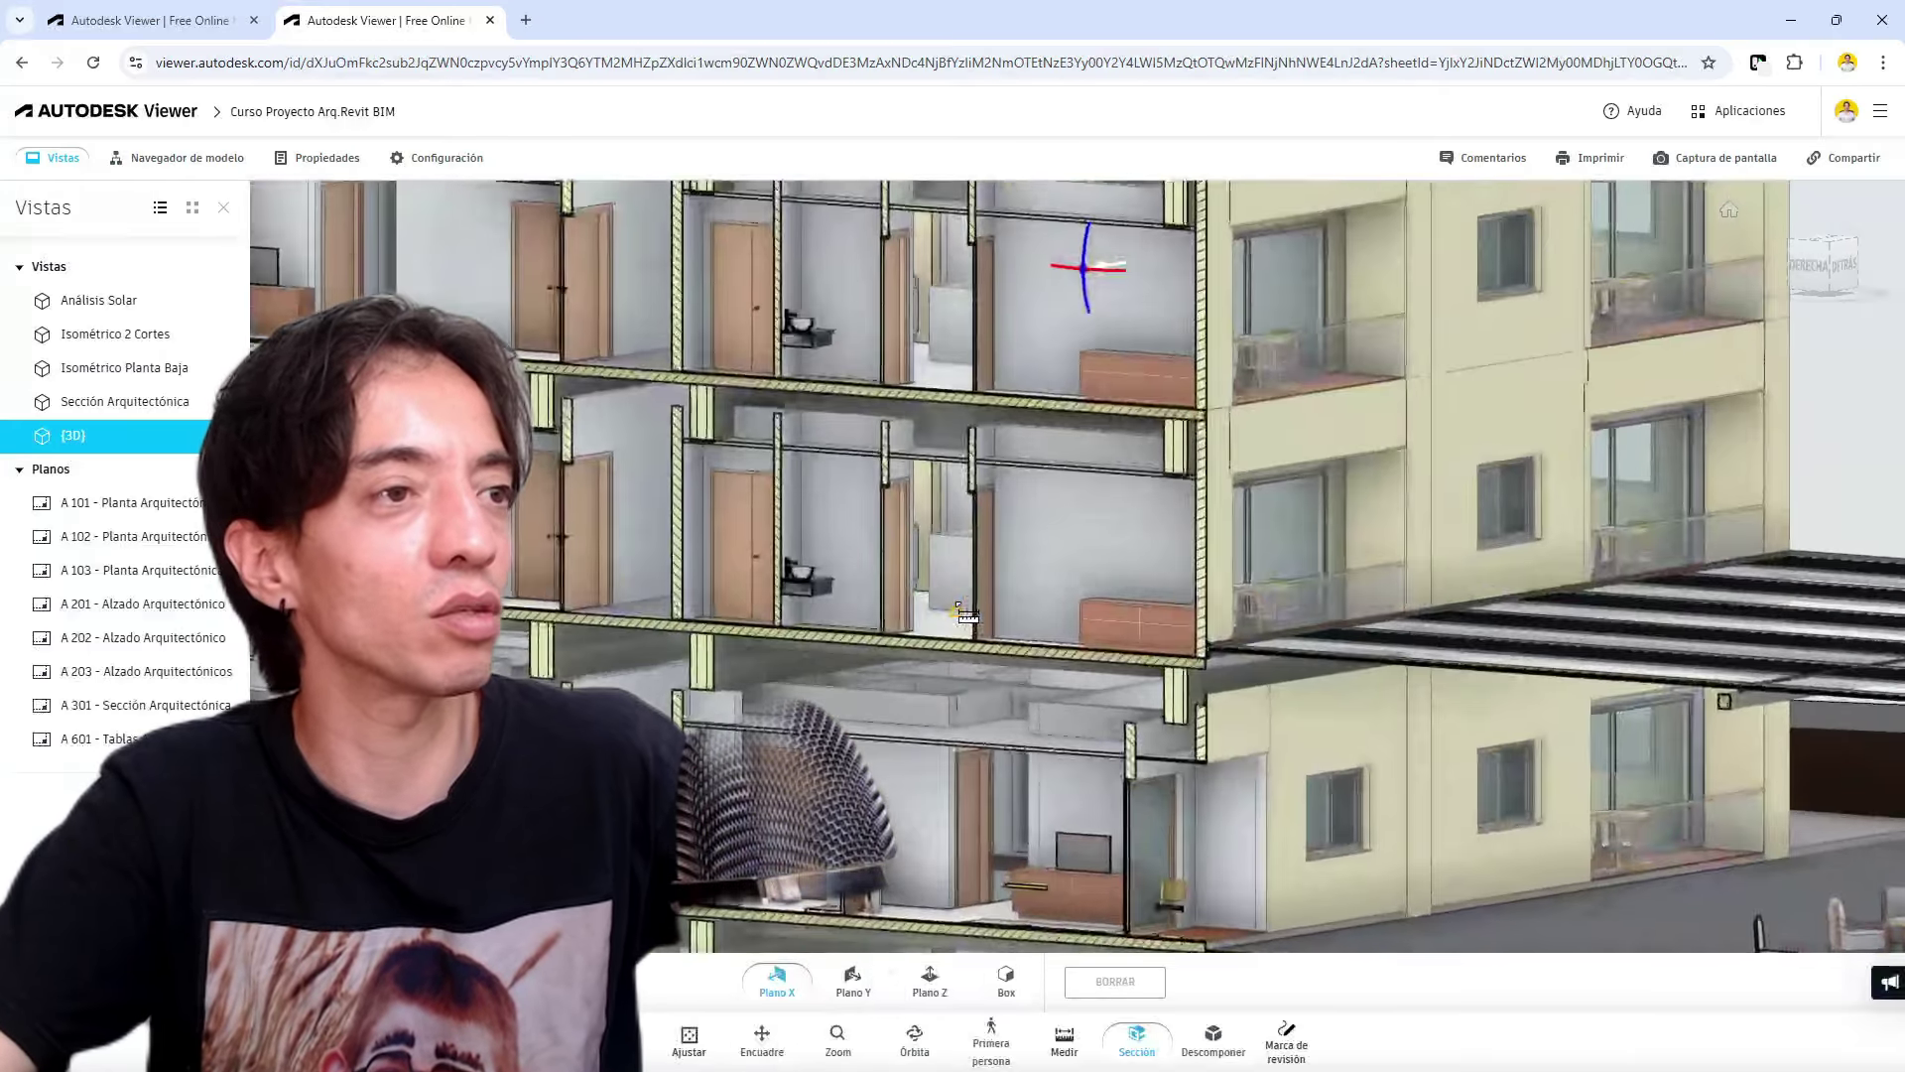
pyautogui.scroll(-2, 923, 645)
pyautogui.scroll(-2, 883, 675)
pyautogui.scroll(-2, 848, 705)
pyautogui.scroll(-5, 992, 675)
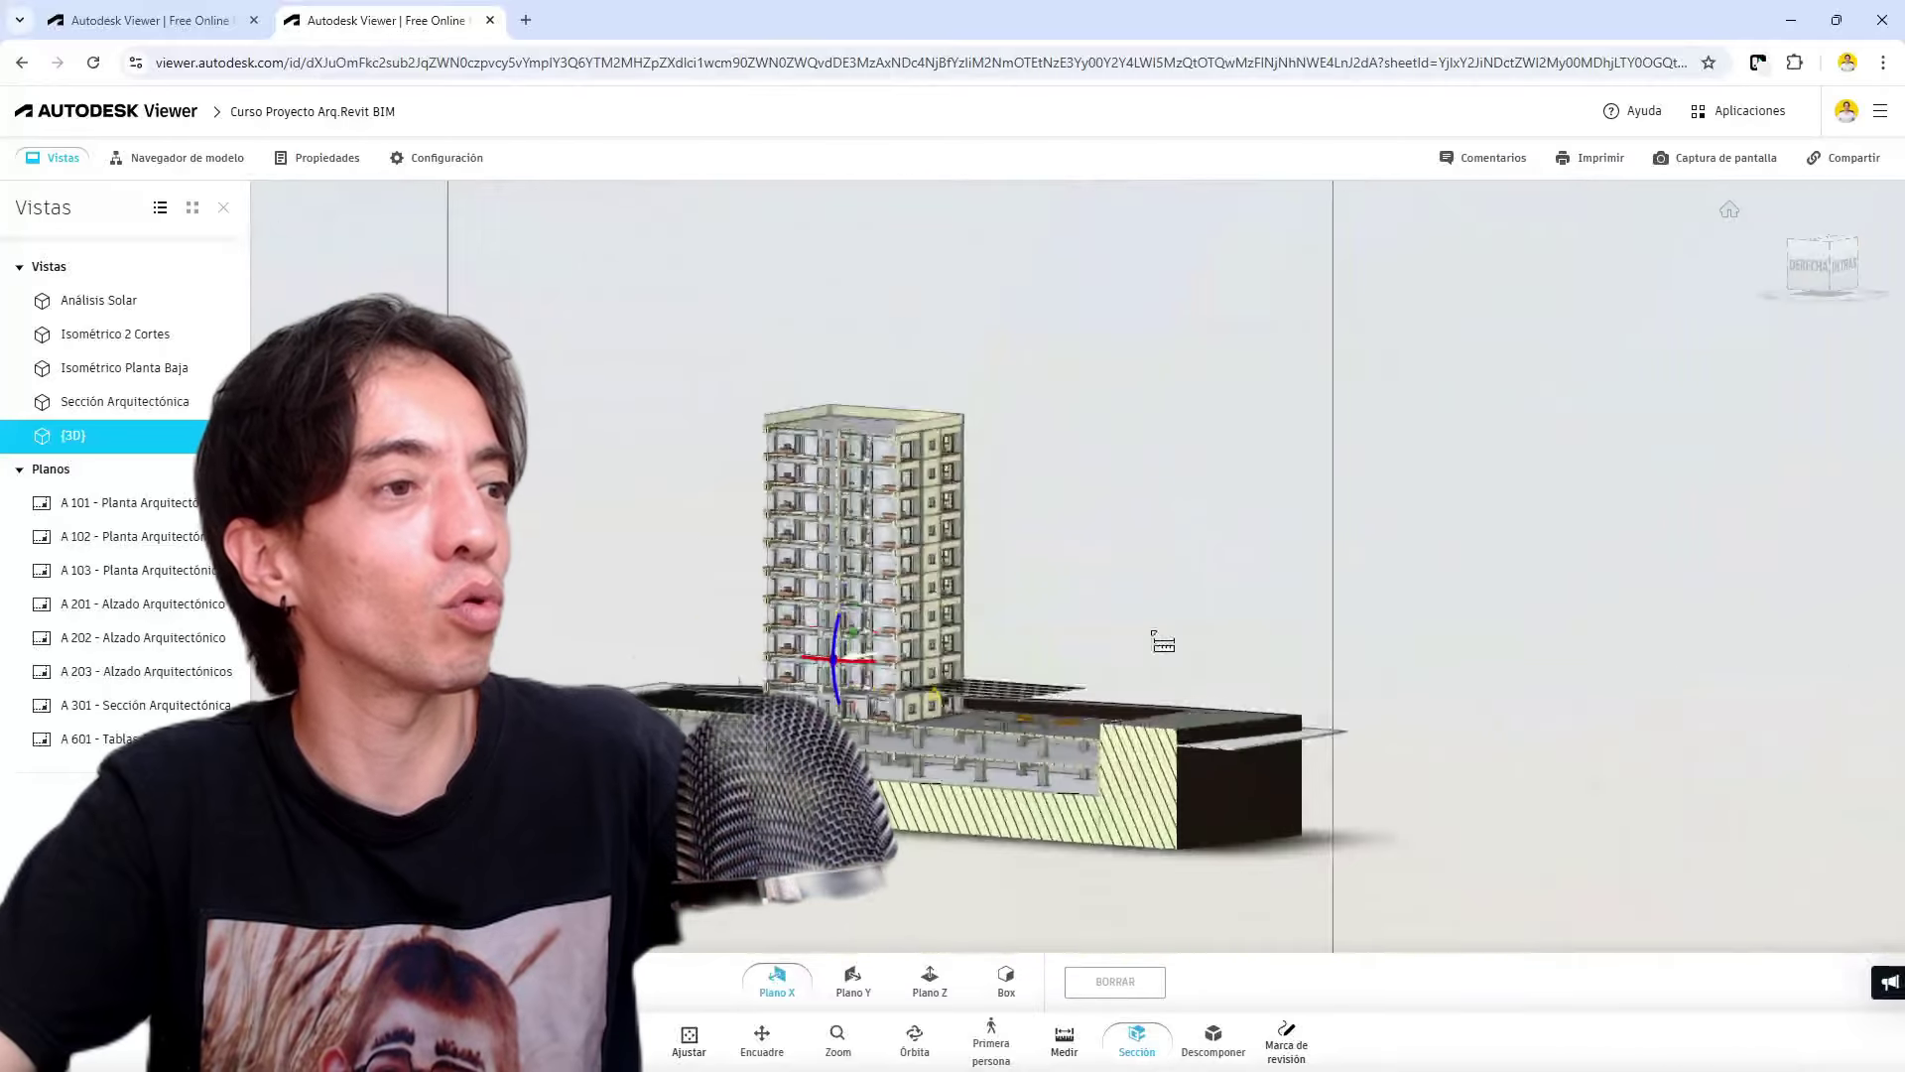
pyautogui.moveTo(1161, 638); pyautogui.dragTo(1178, 651)
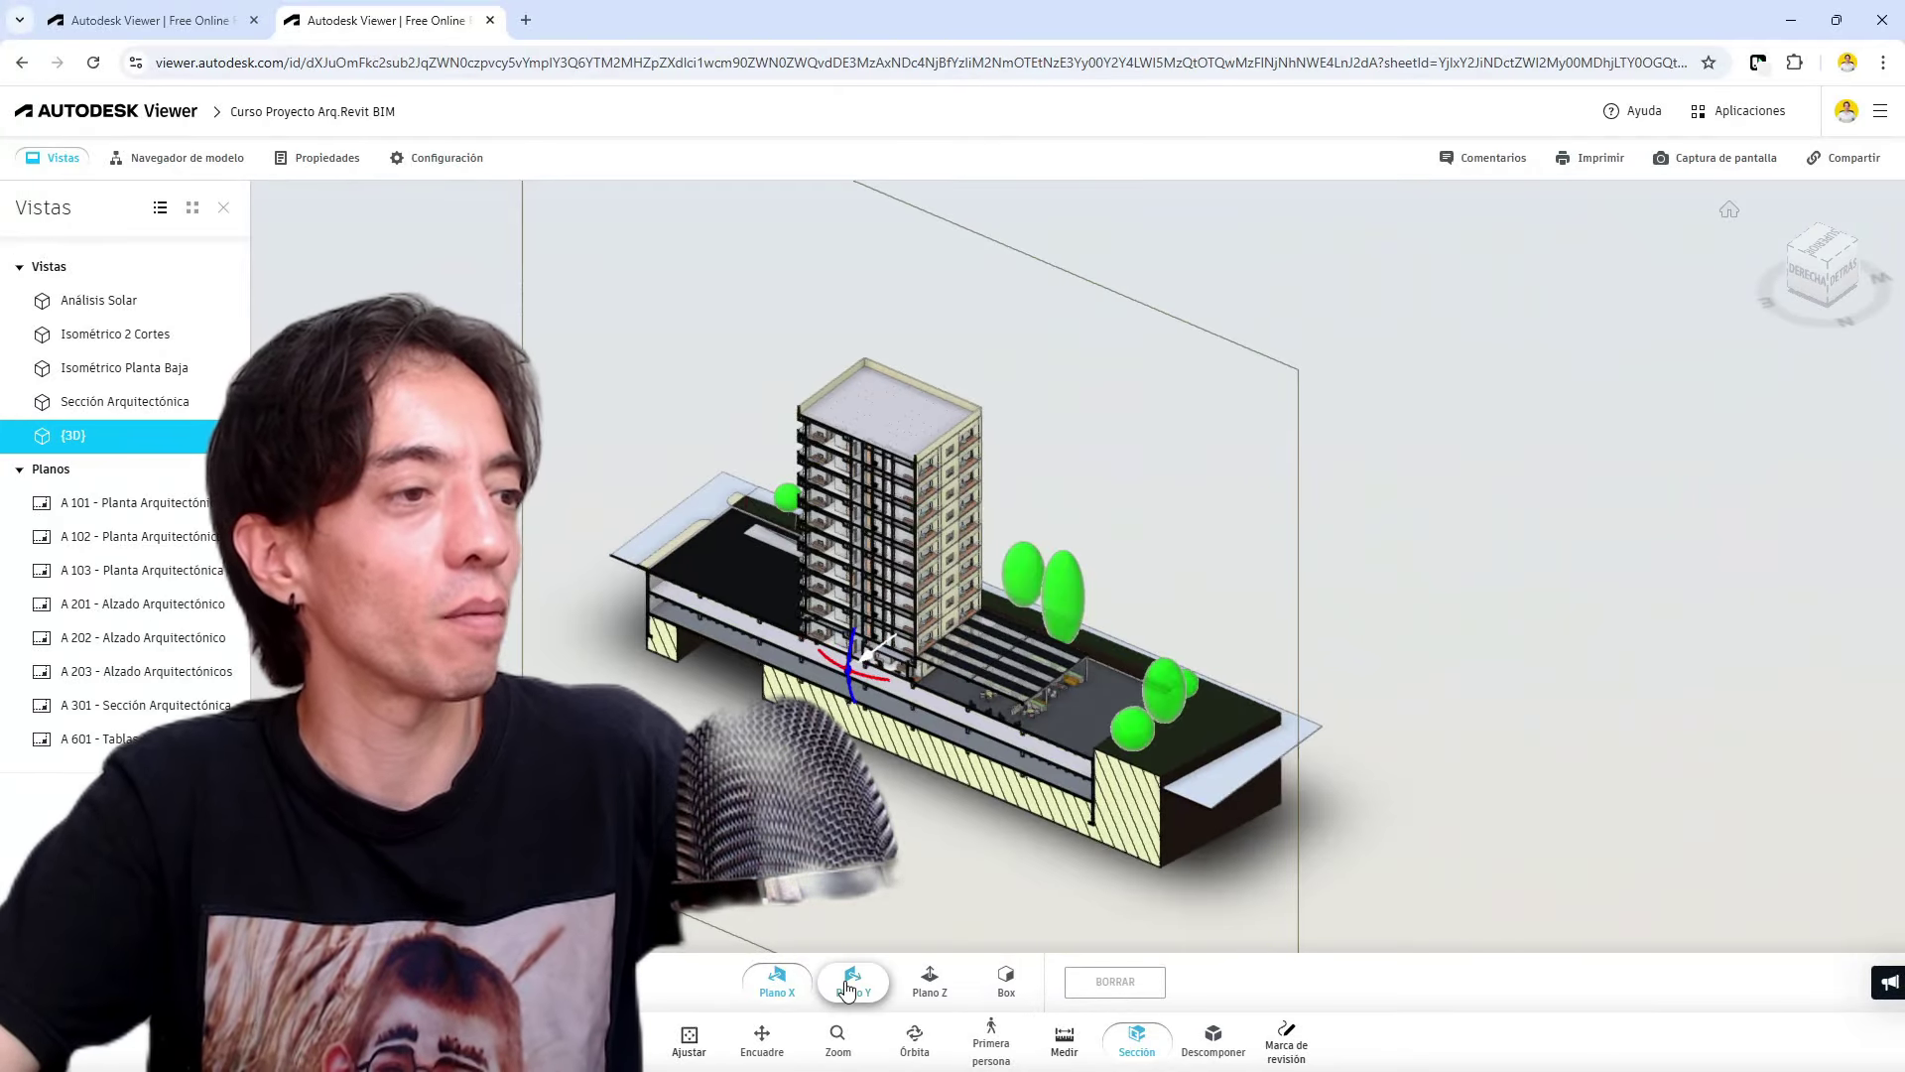
# Cut along the other vertical plane, then switch to a Plano Z horizontal cut lowered through the building.
pyautogui.click(848, 989)
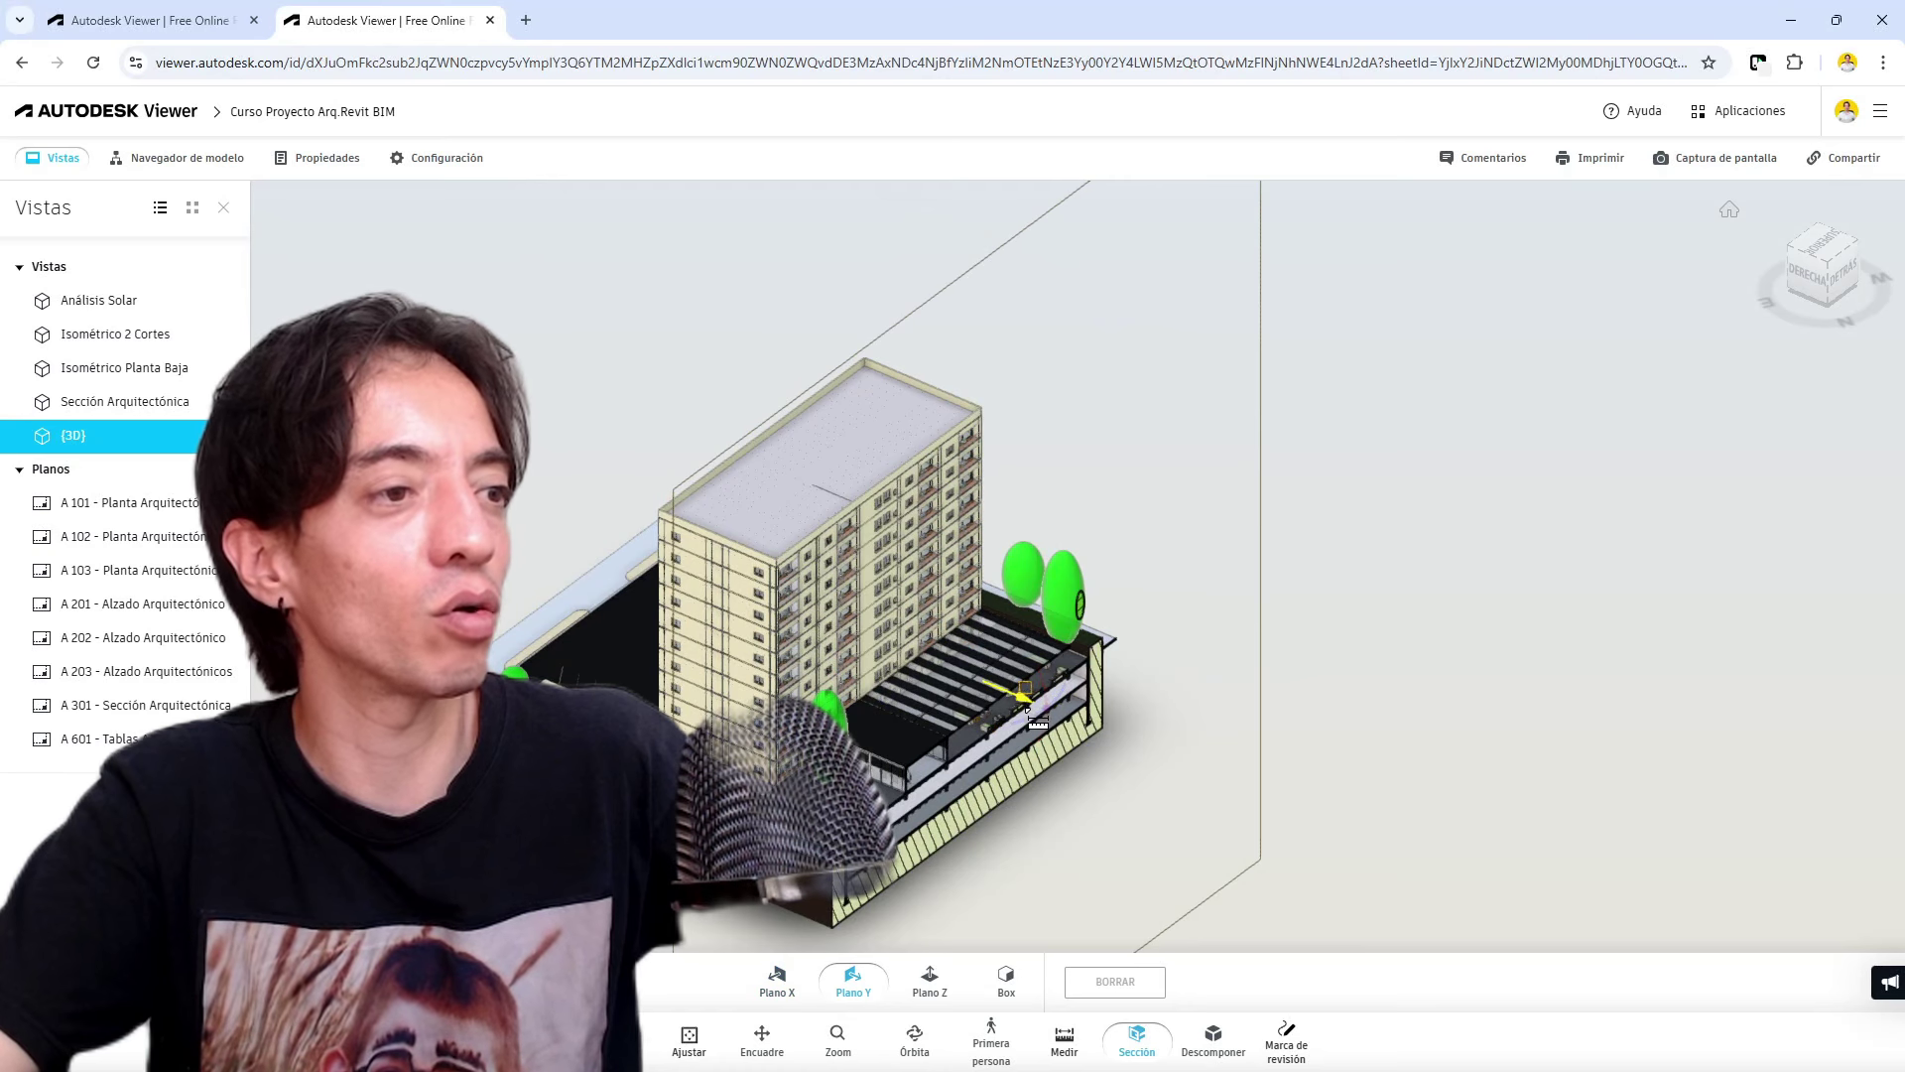
pyautogui.moveTo(1028, 711); pyautogui.dragTo(873, 663)
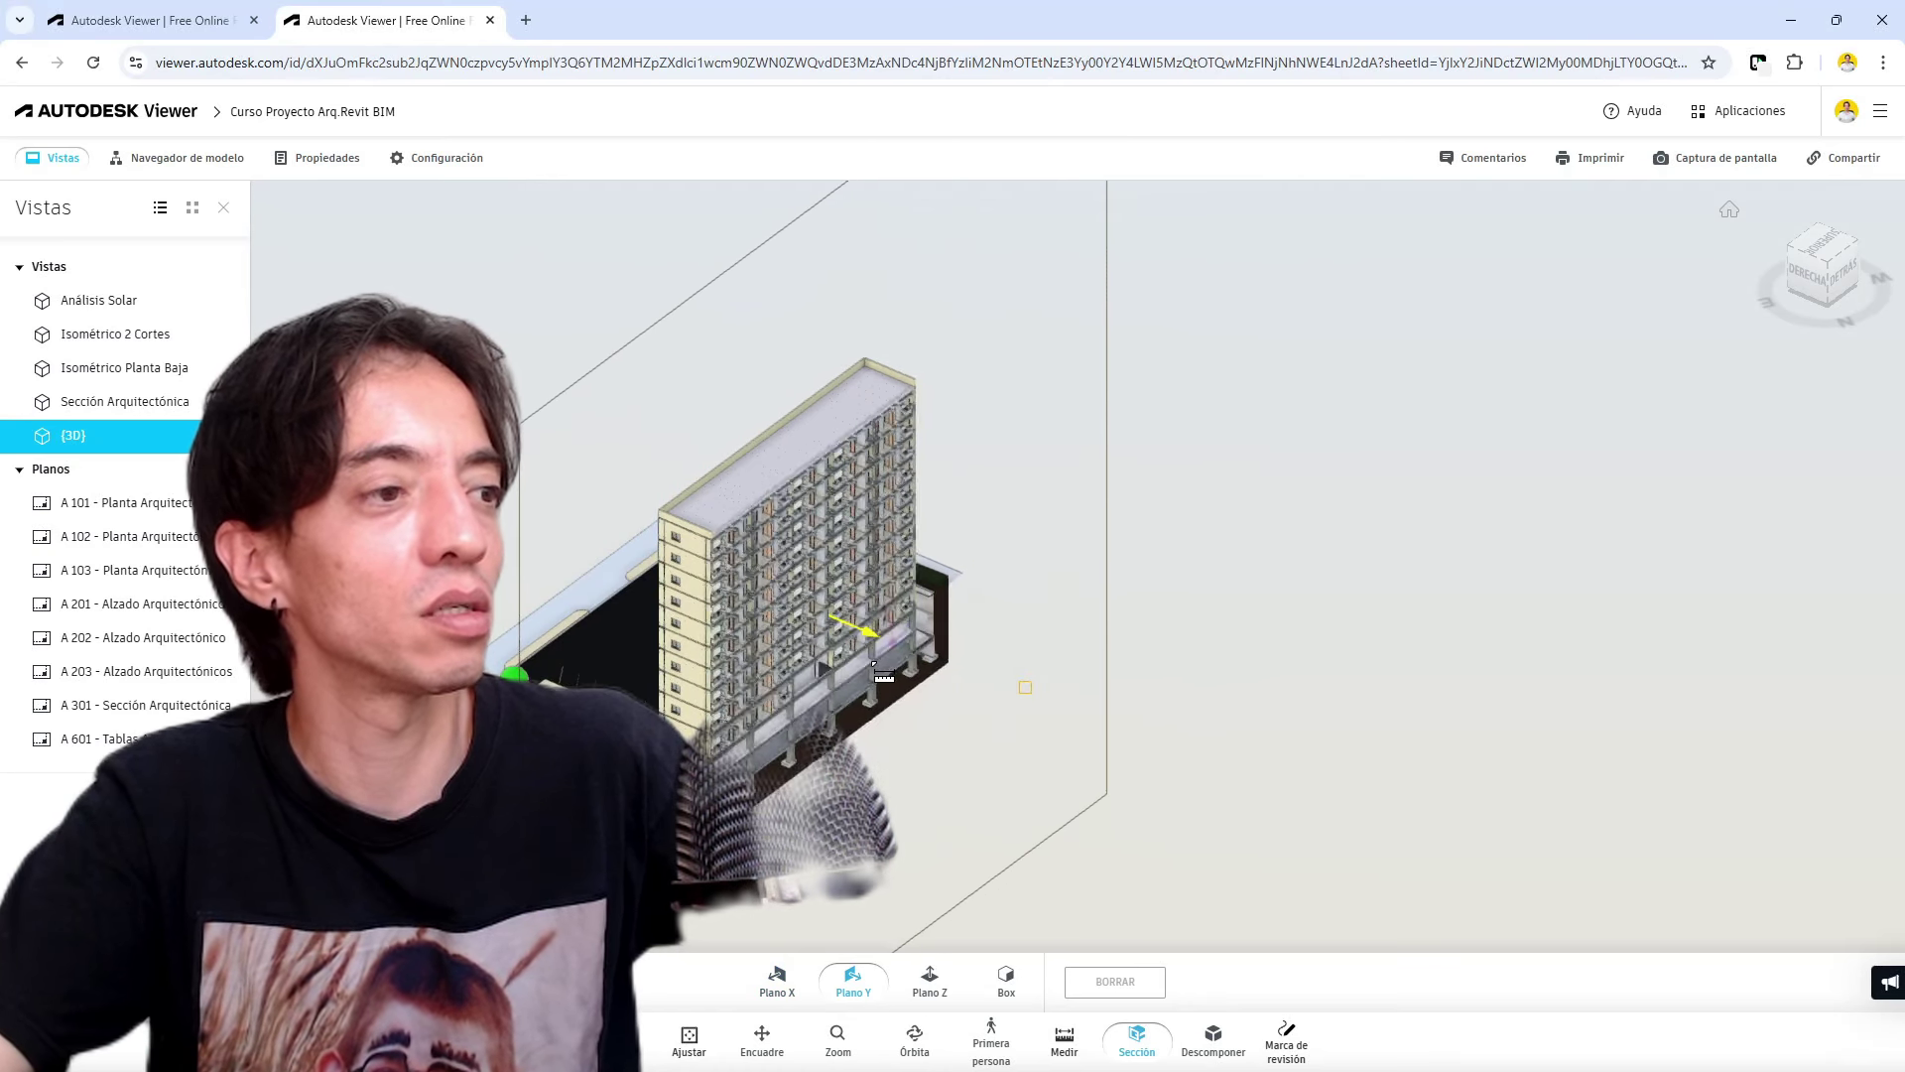
pyautogui.moveTo(945, 775); pyautogui.dragTo(955, 878)
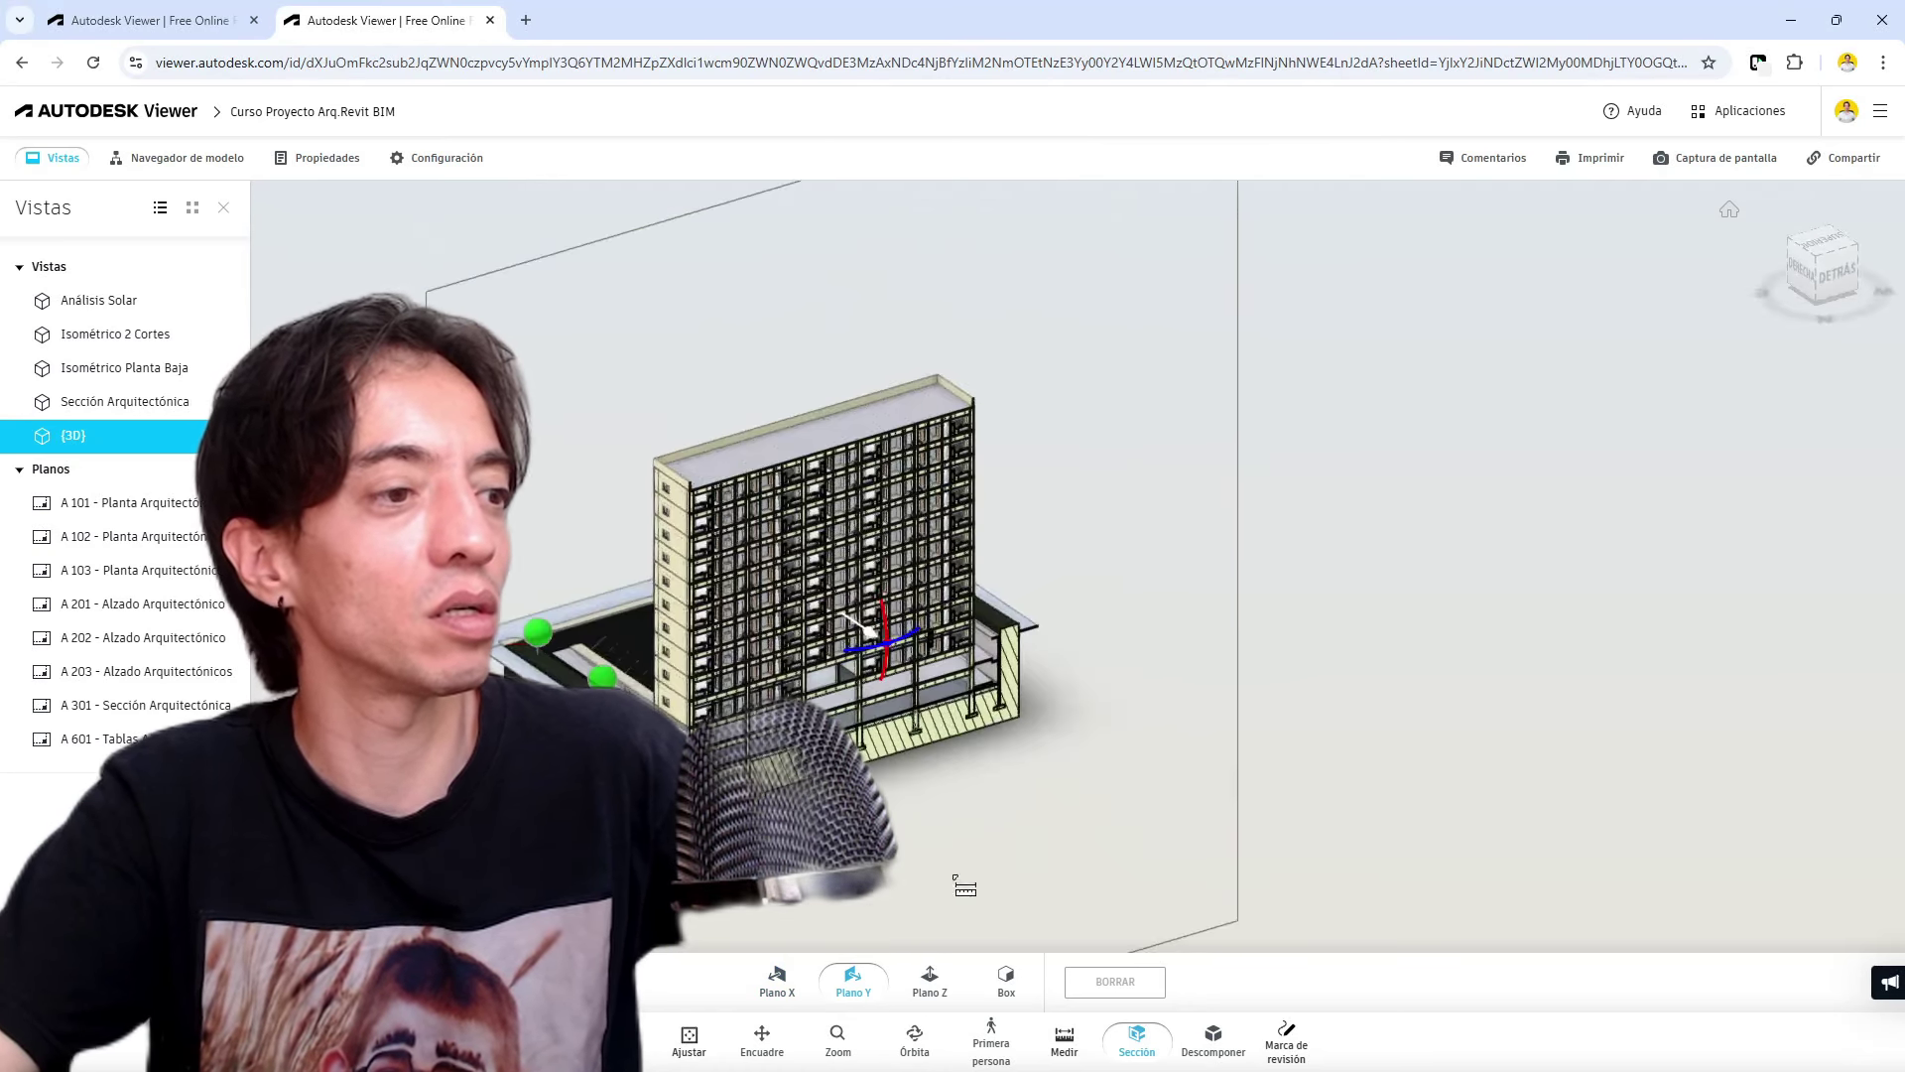
pyautogui.click(928, 980)
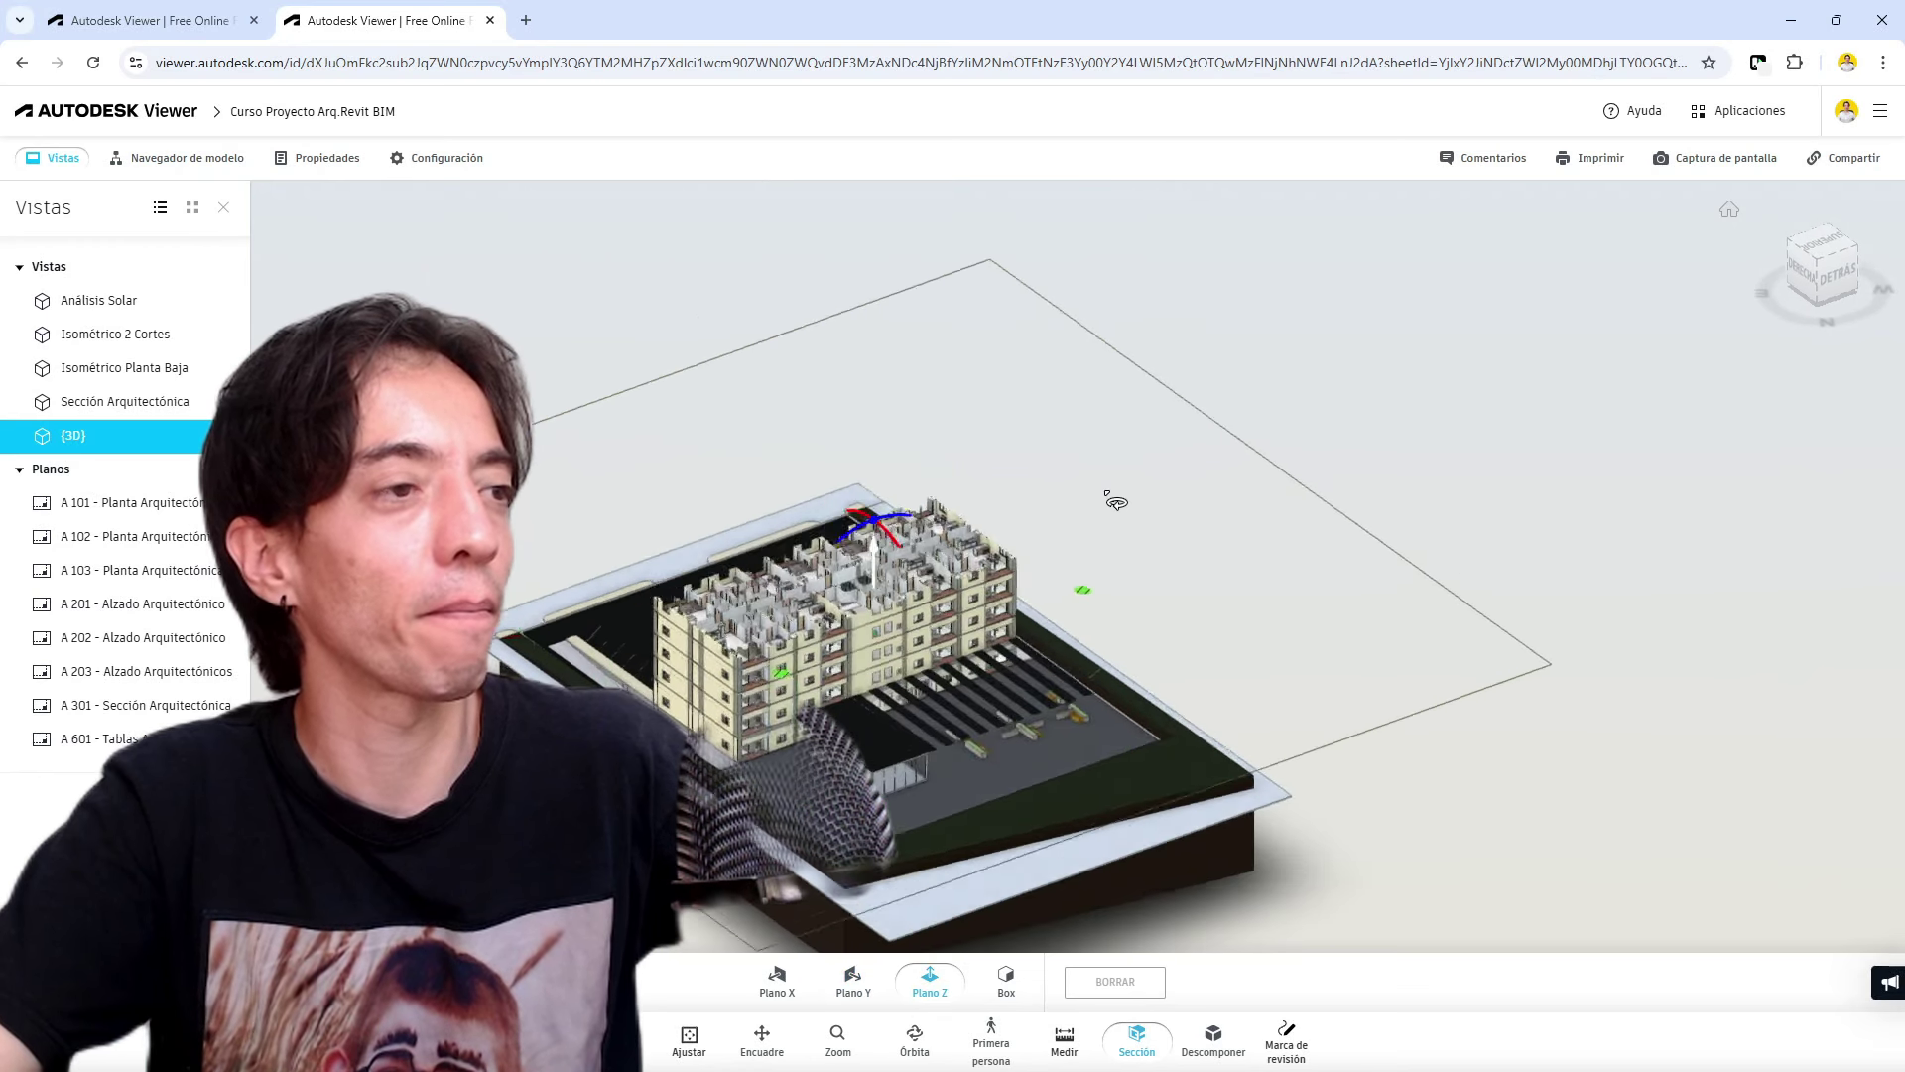
pyautogui.moveTo(880, 573); pyautogui.dragTo(881, 620)
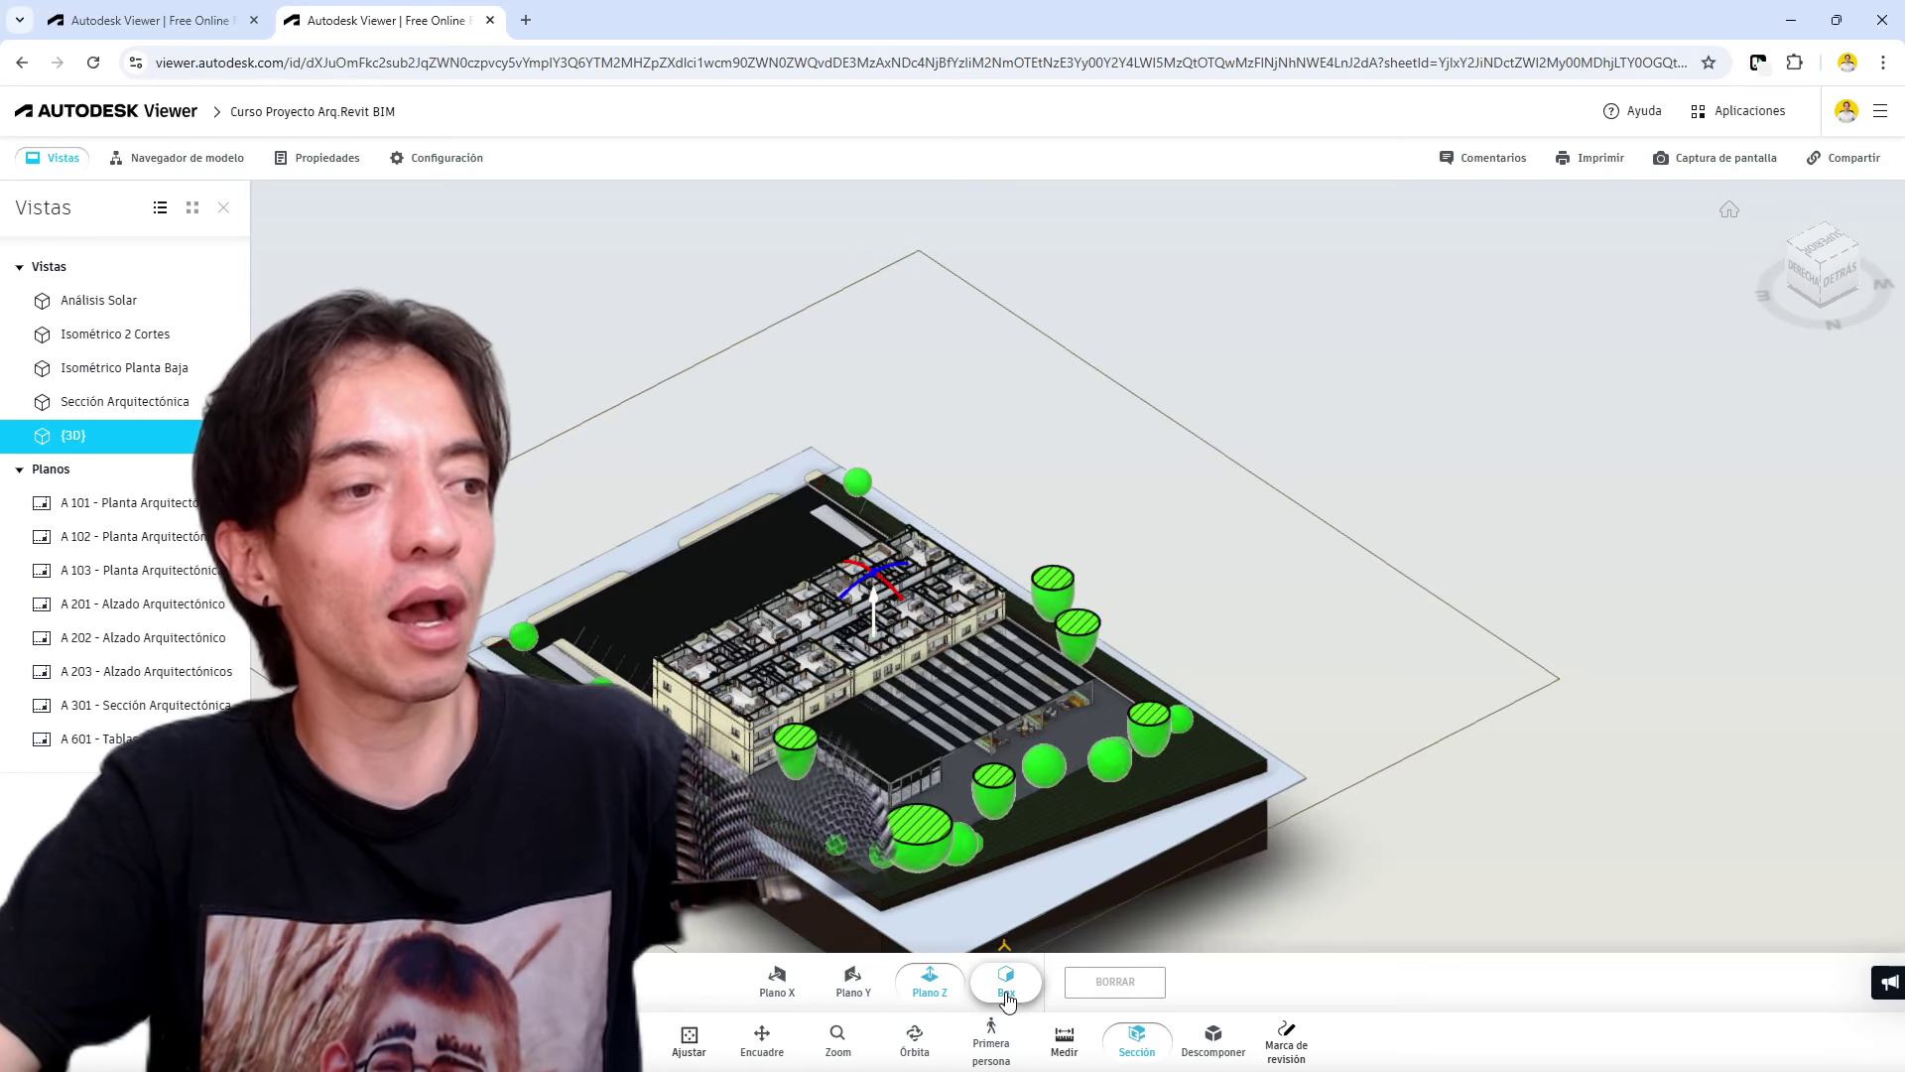
# Apply a section box, trim its right side, raise its top, and measure a distance.
pyautogui.click(1006, 982)
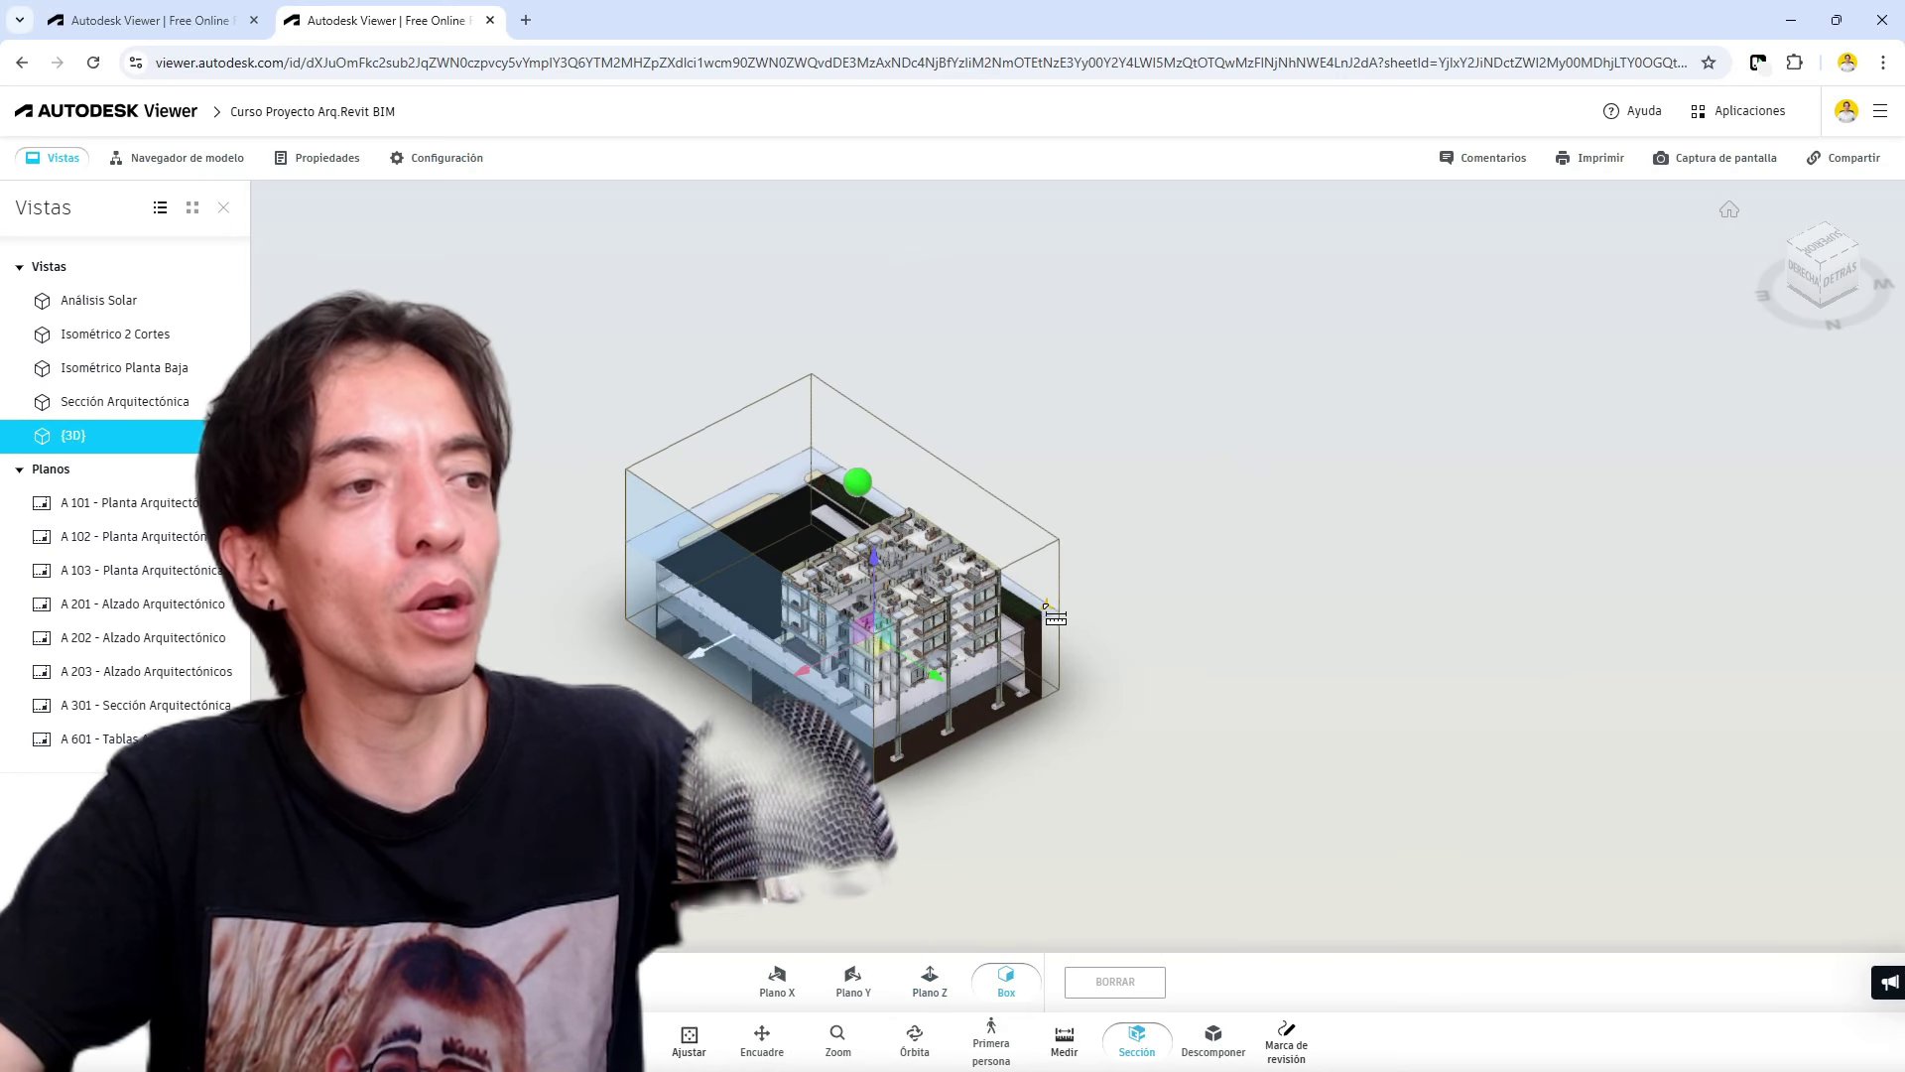
pyautogui.moveTo(1032, 593)
pyautogui.mouseDown()
pyautogui.moveTo(1042, 679)
pyautogui.moveTo(1302, 826)
pyautogui.mouseUp()
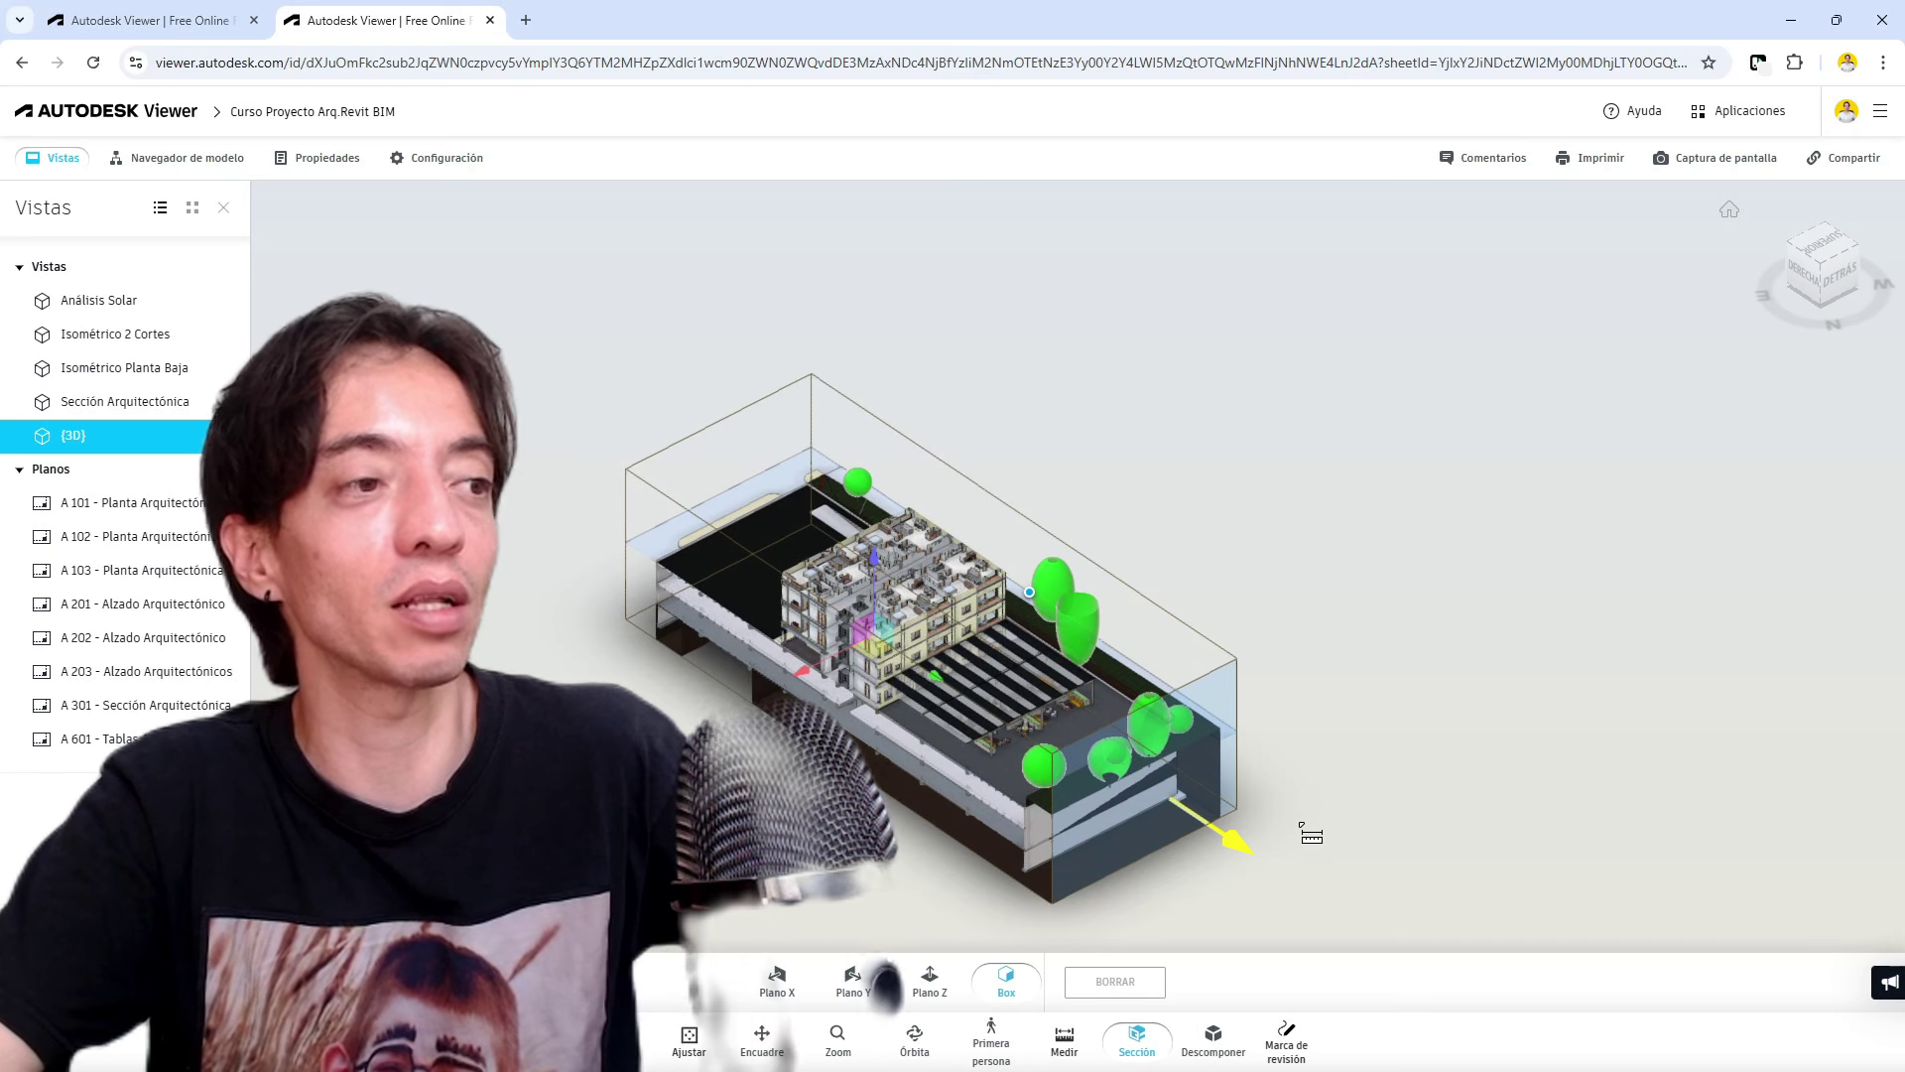
pyautogui.moveTo(1302, 826)
pyautogui.mouseDown()
pyautogui.moveTo(1193, 759)
pyautogui.moveTo(1222, 654)
pyautogui.mouseUp()
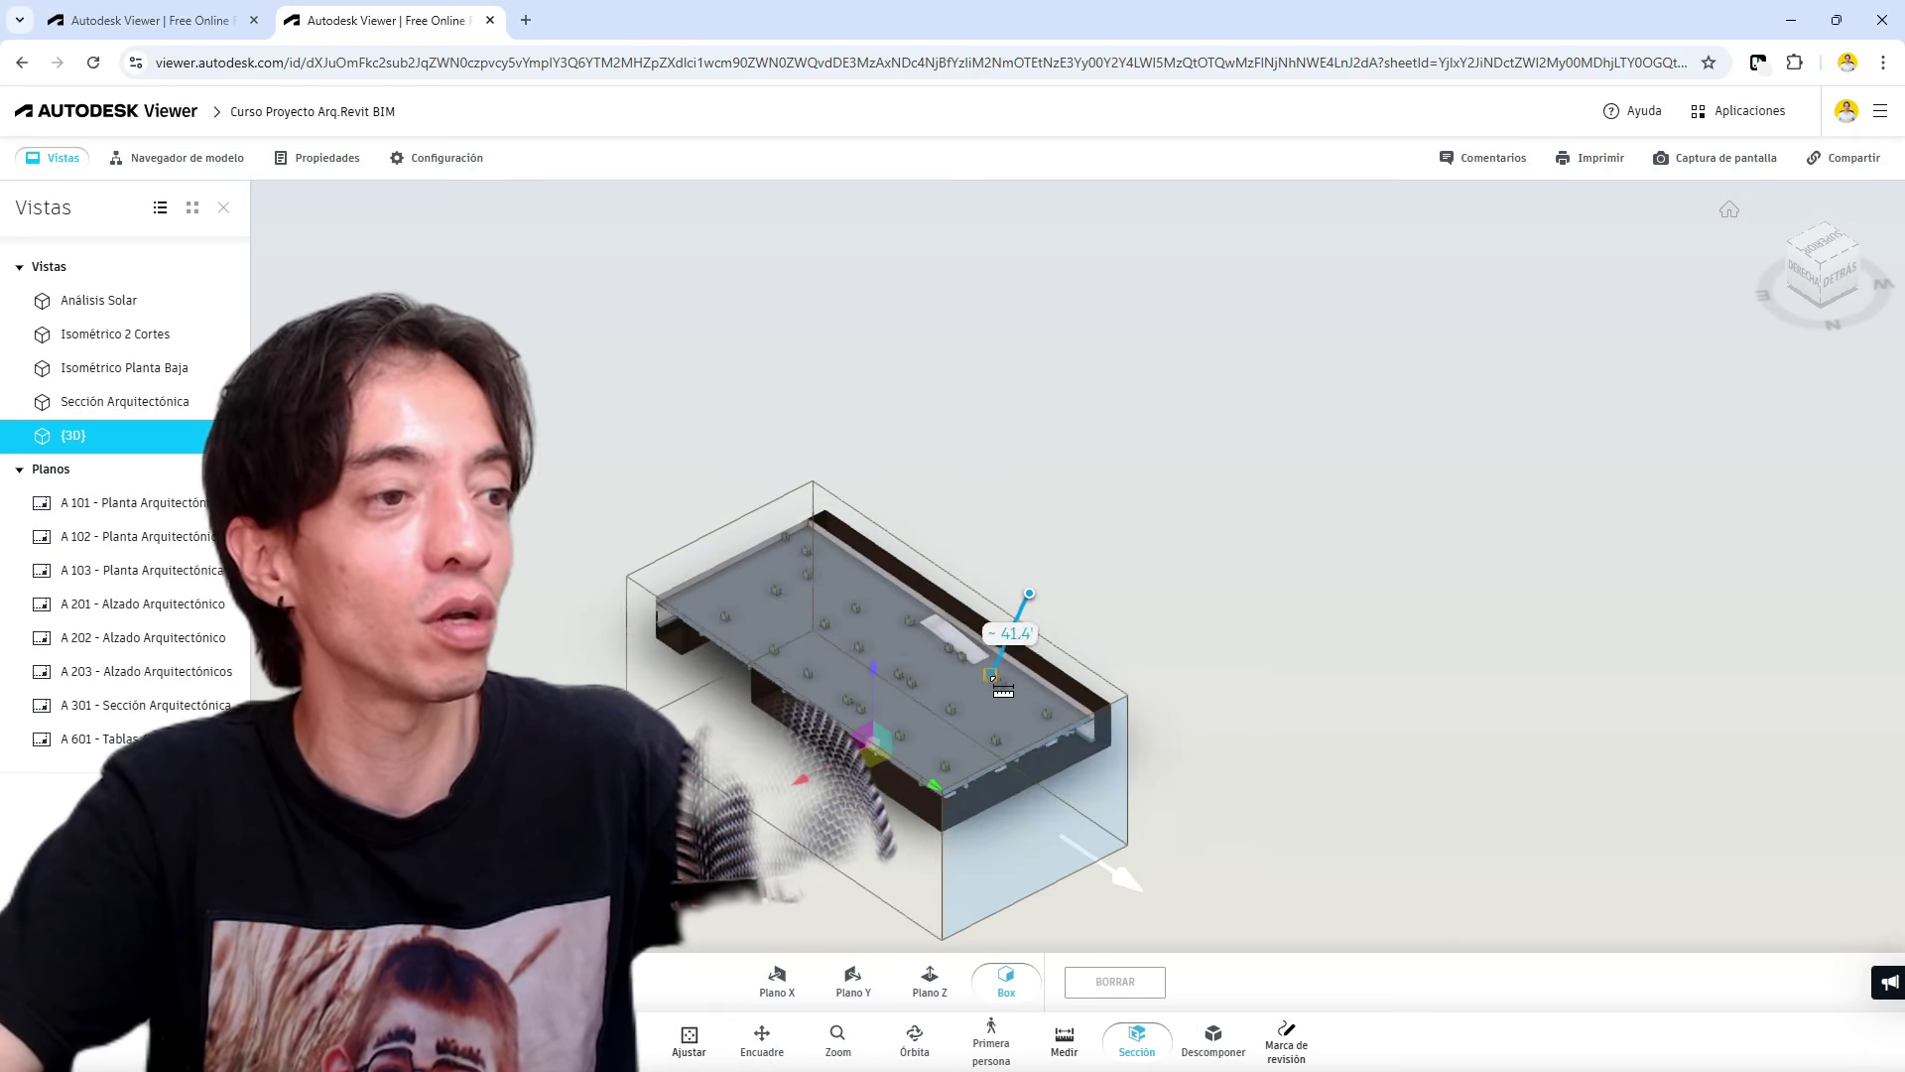
pyautogui.click(957, 694)
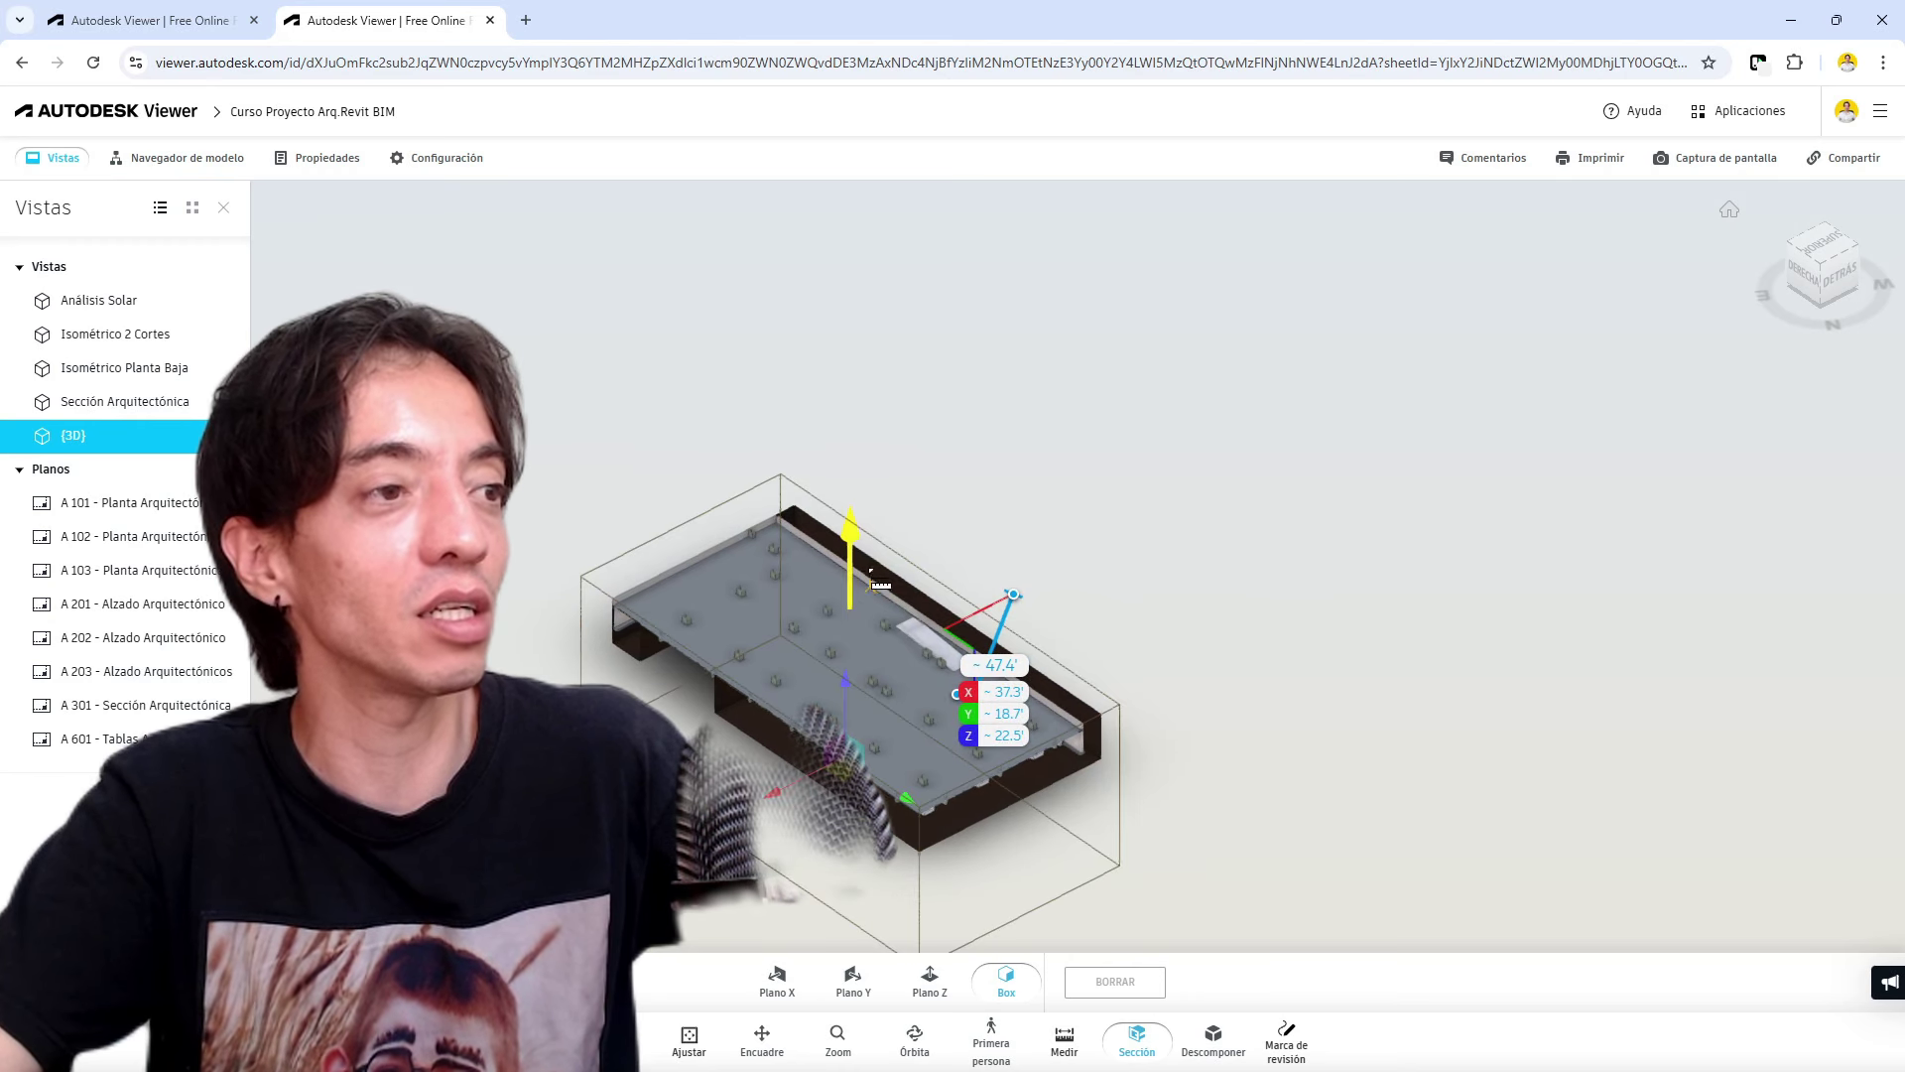
pyautogui.moveTo(855, 544); pyautogui.dragTo(860, 236)
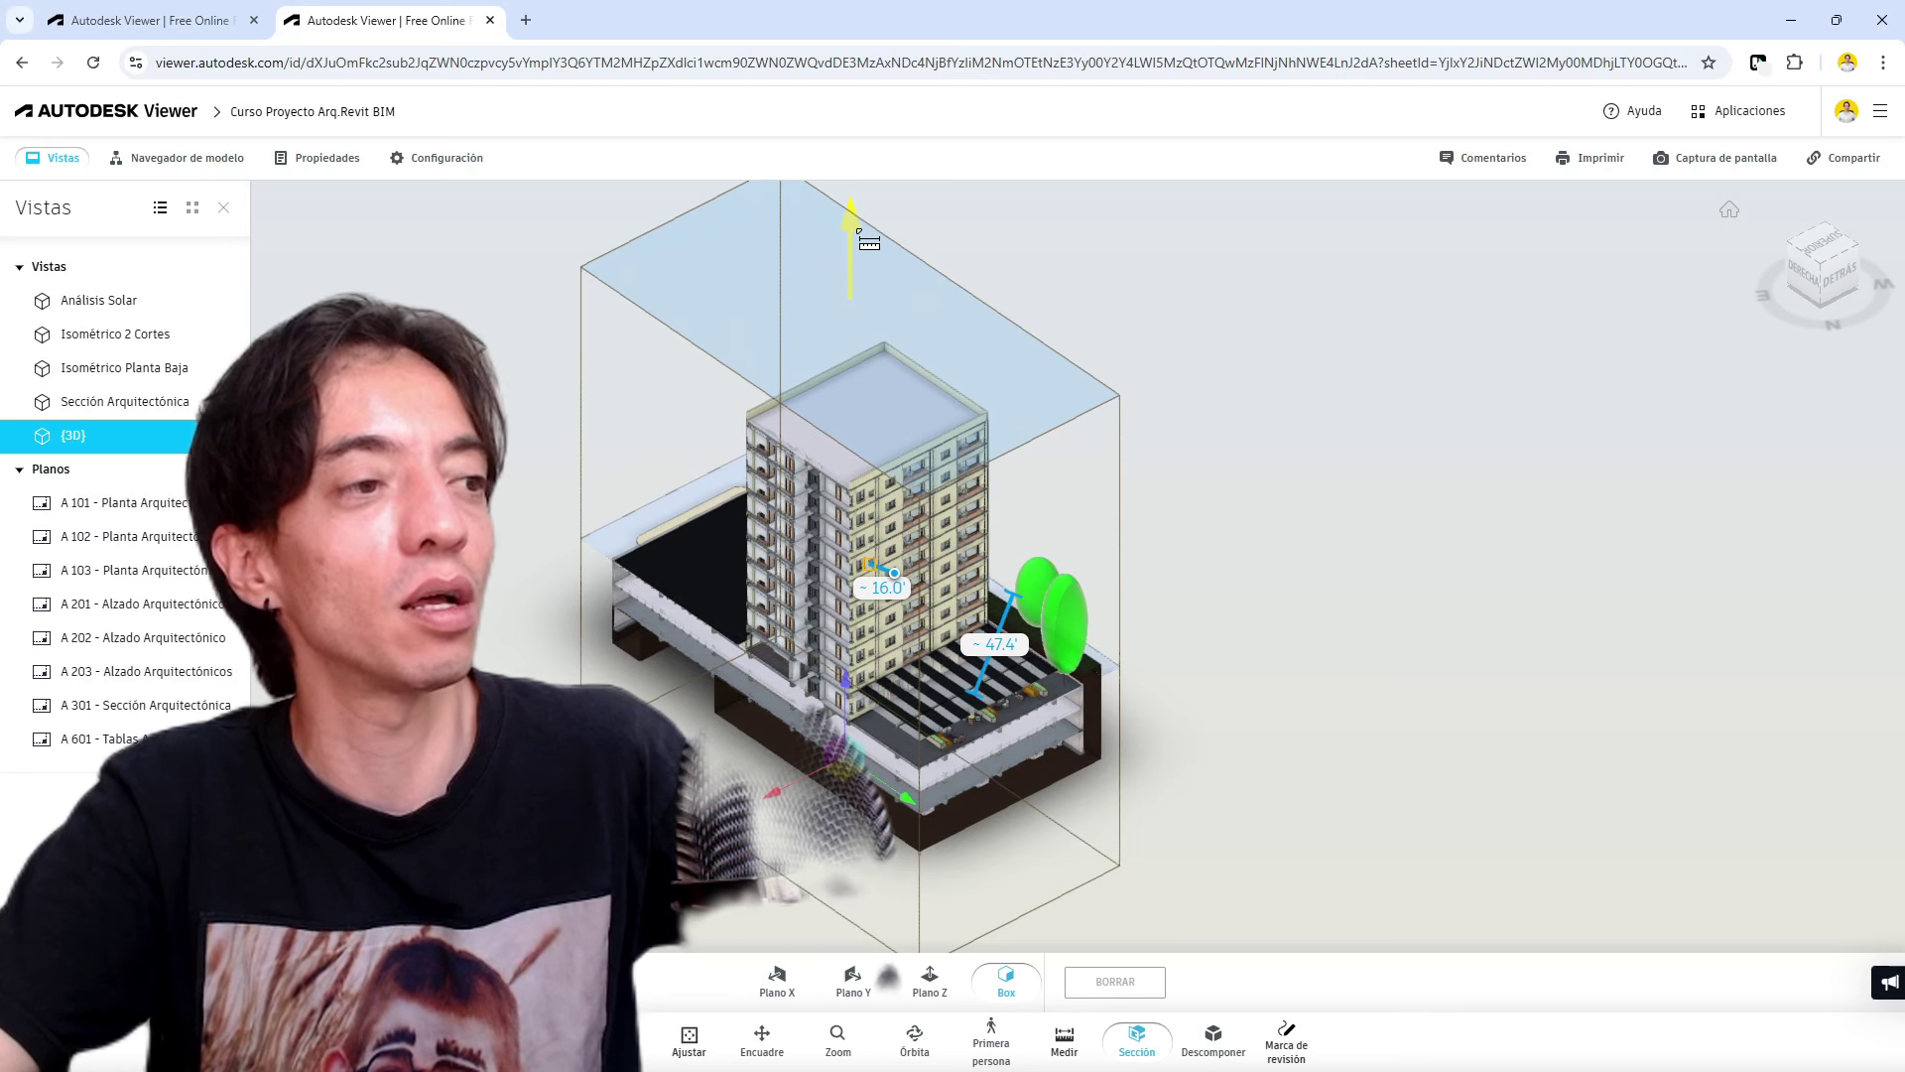
pyautogui.click(659, 498)
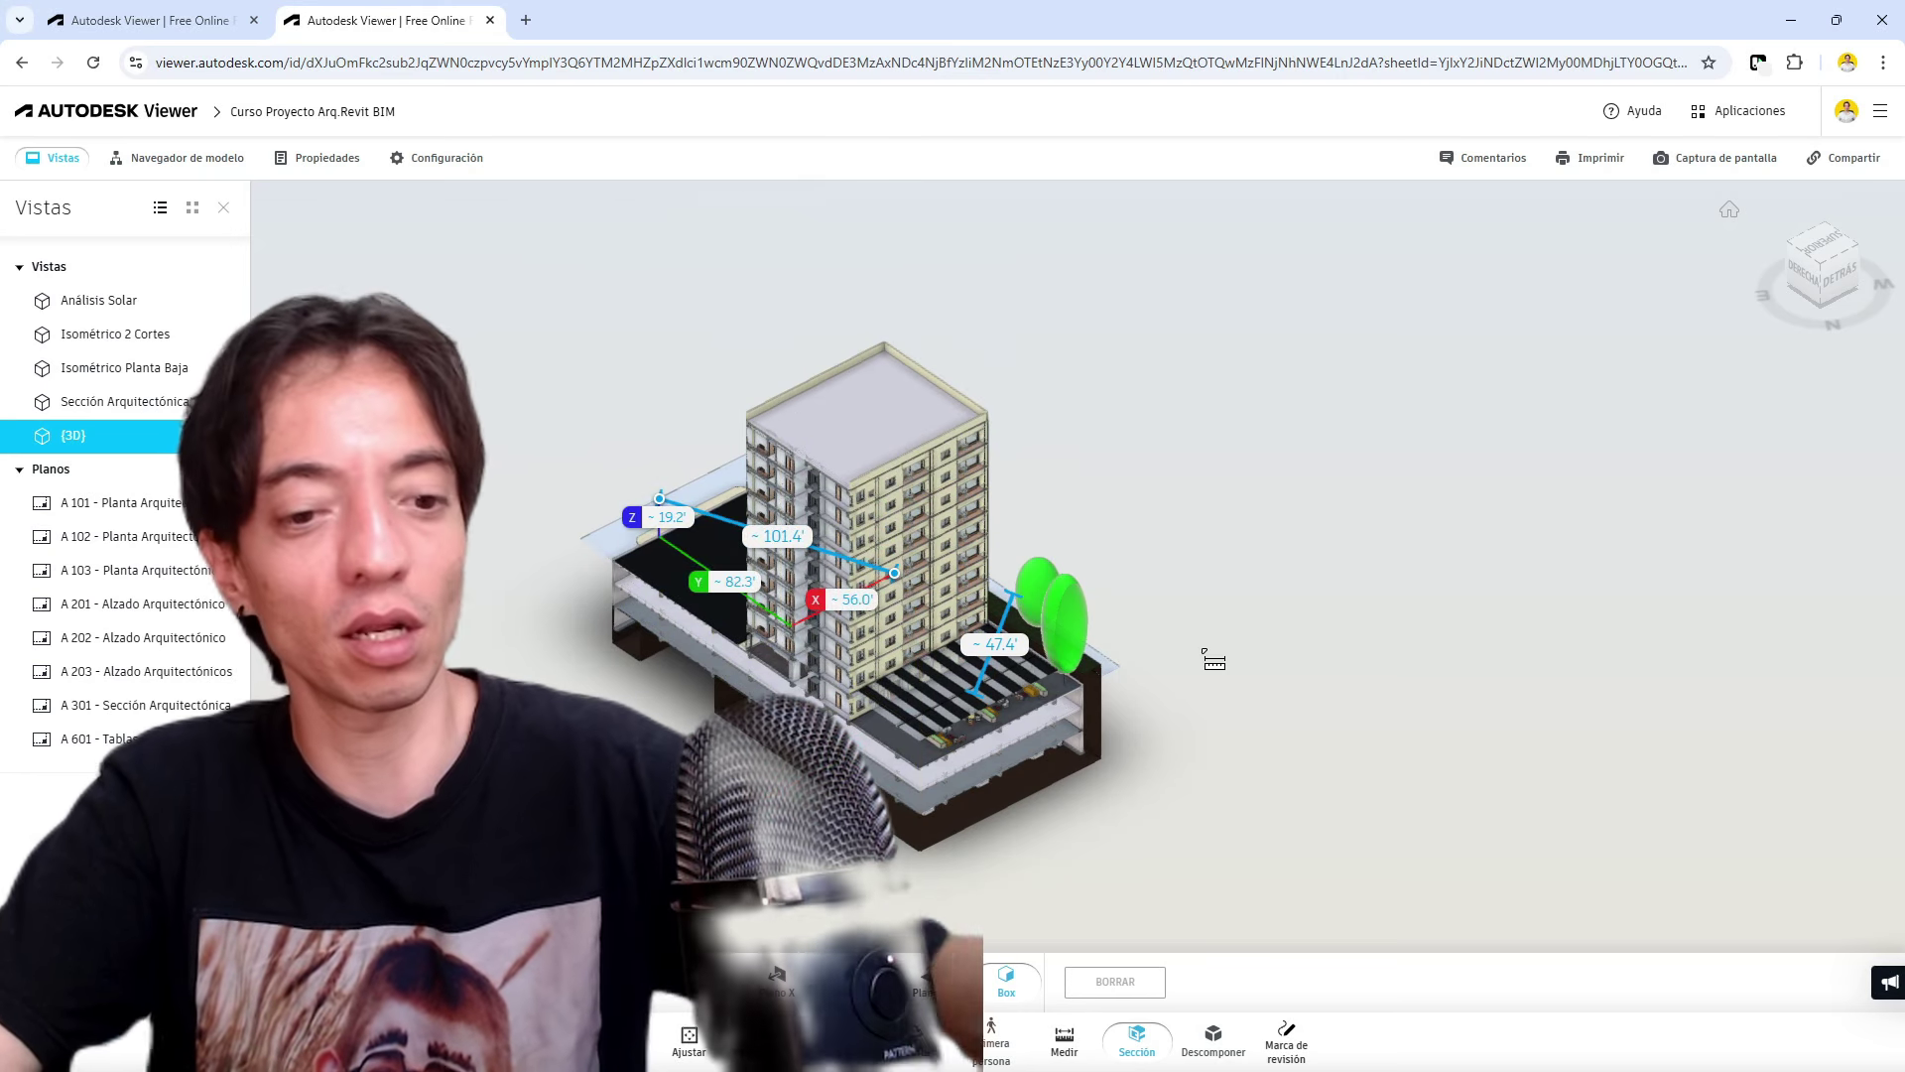
pyautogui.press('Escape')
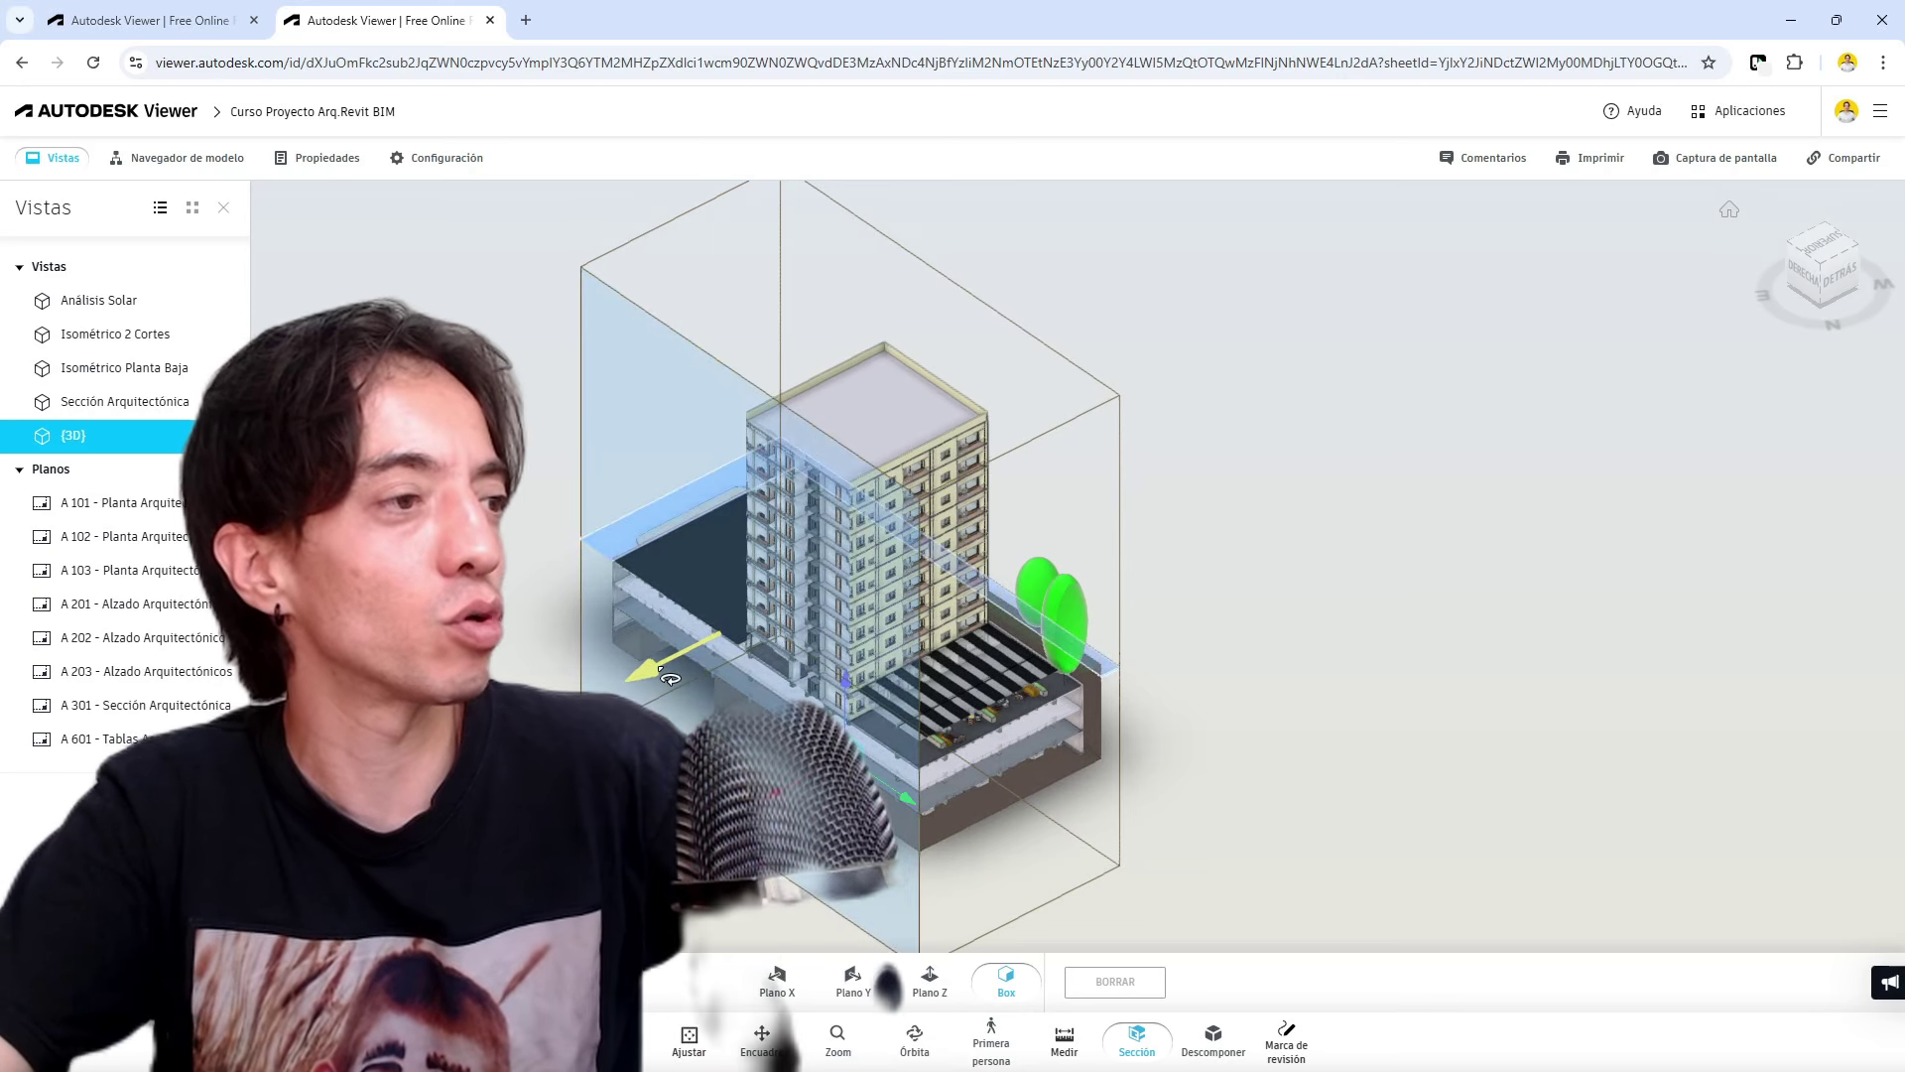
# Widen the box's left side, slice its right side, then remove and reapply the section box.
pyautogui.moveTo(687, 672); pyautogui.dragTo(533, 743)
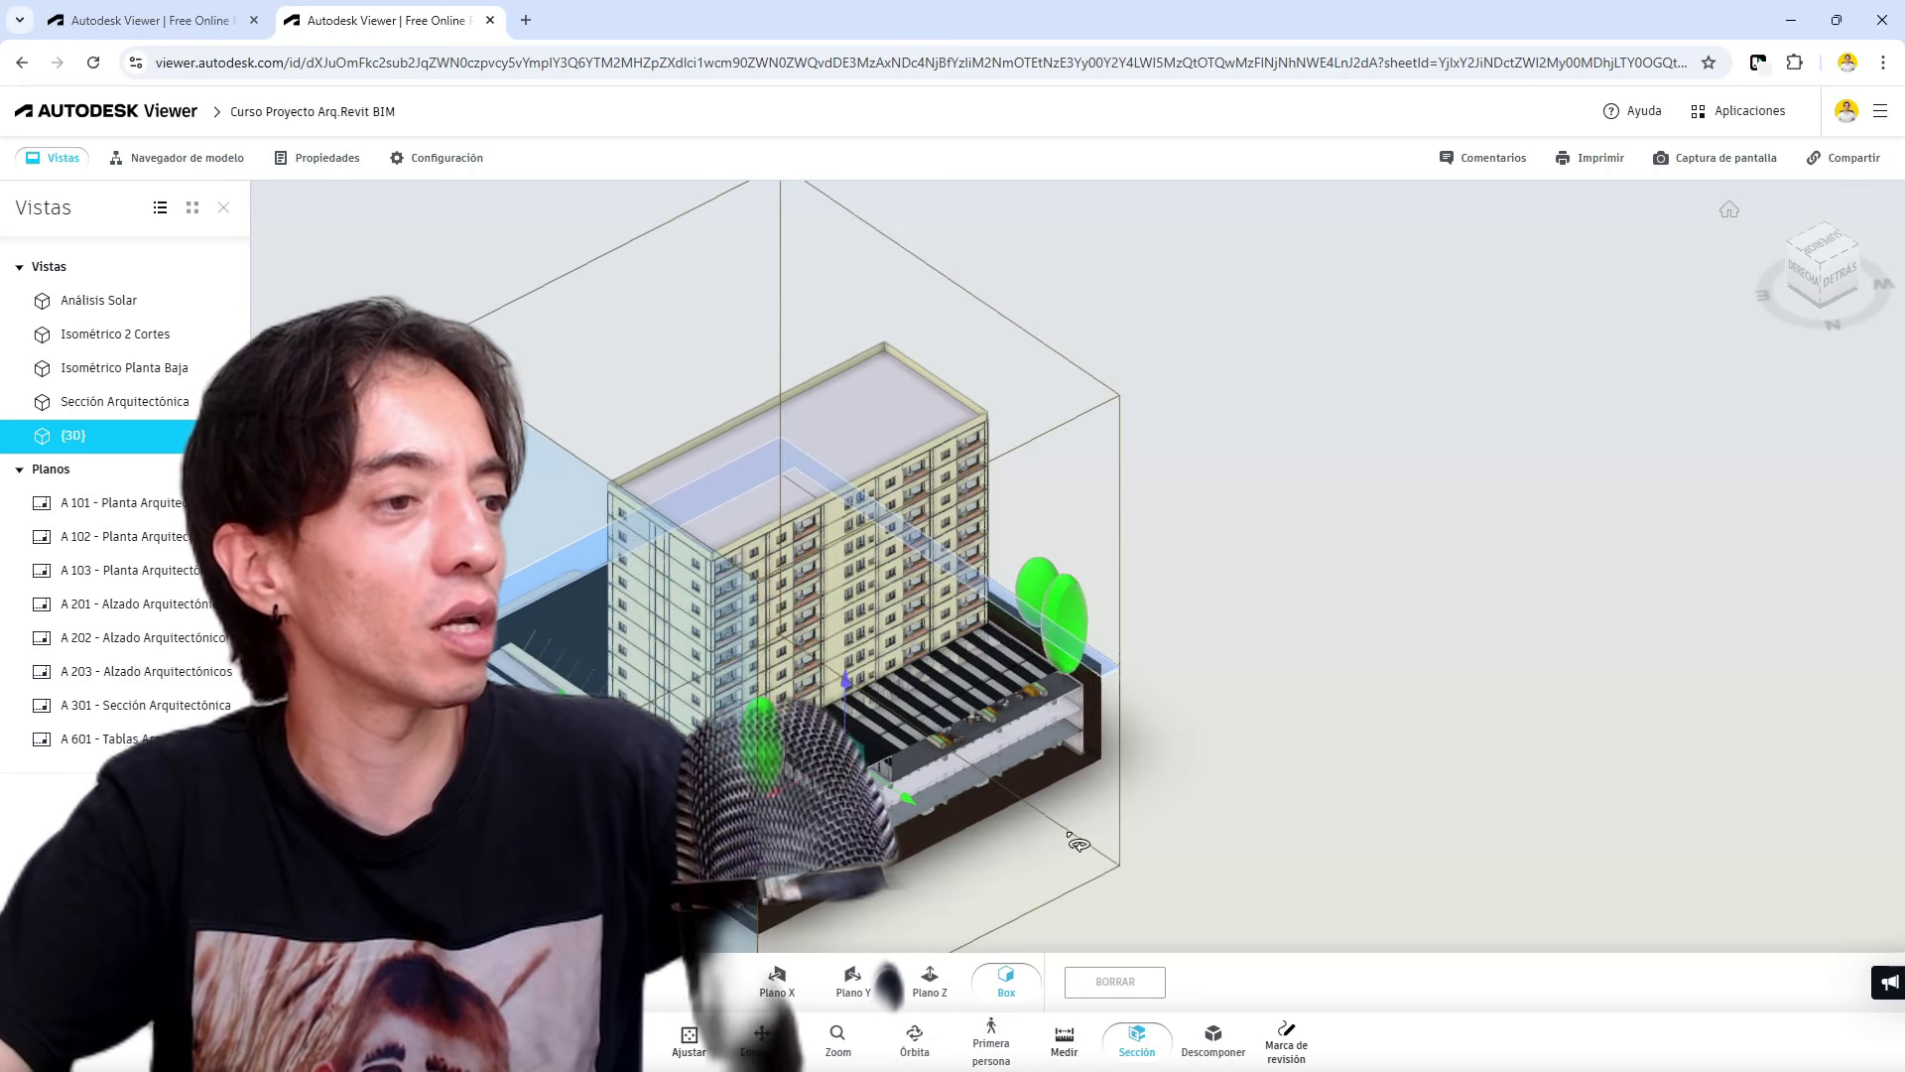
pyautogui.moveTo(1027, 784); pyautogui.dragTo(882, 695)
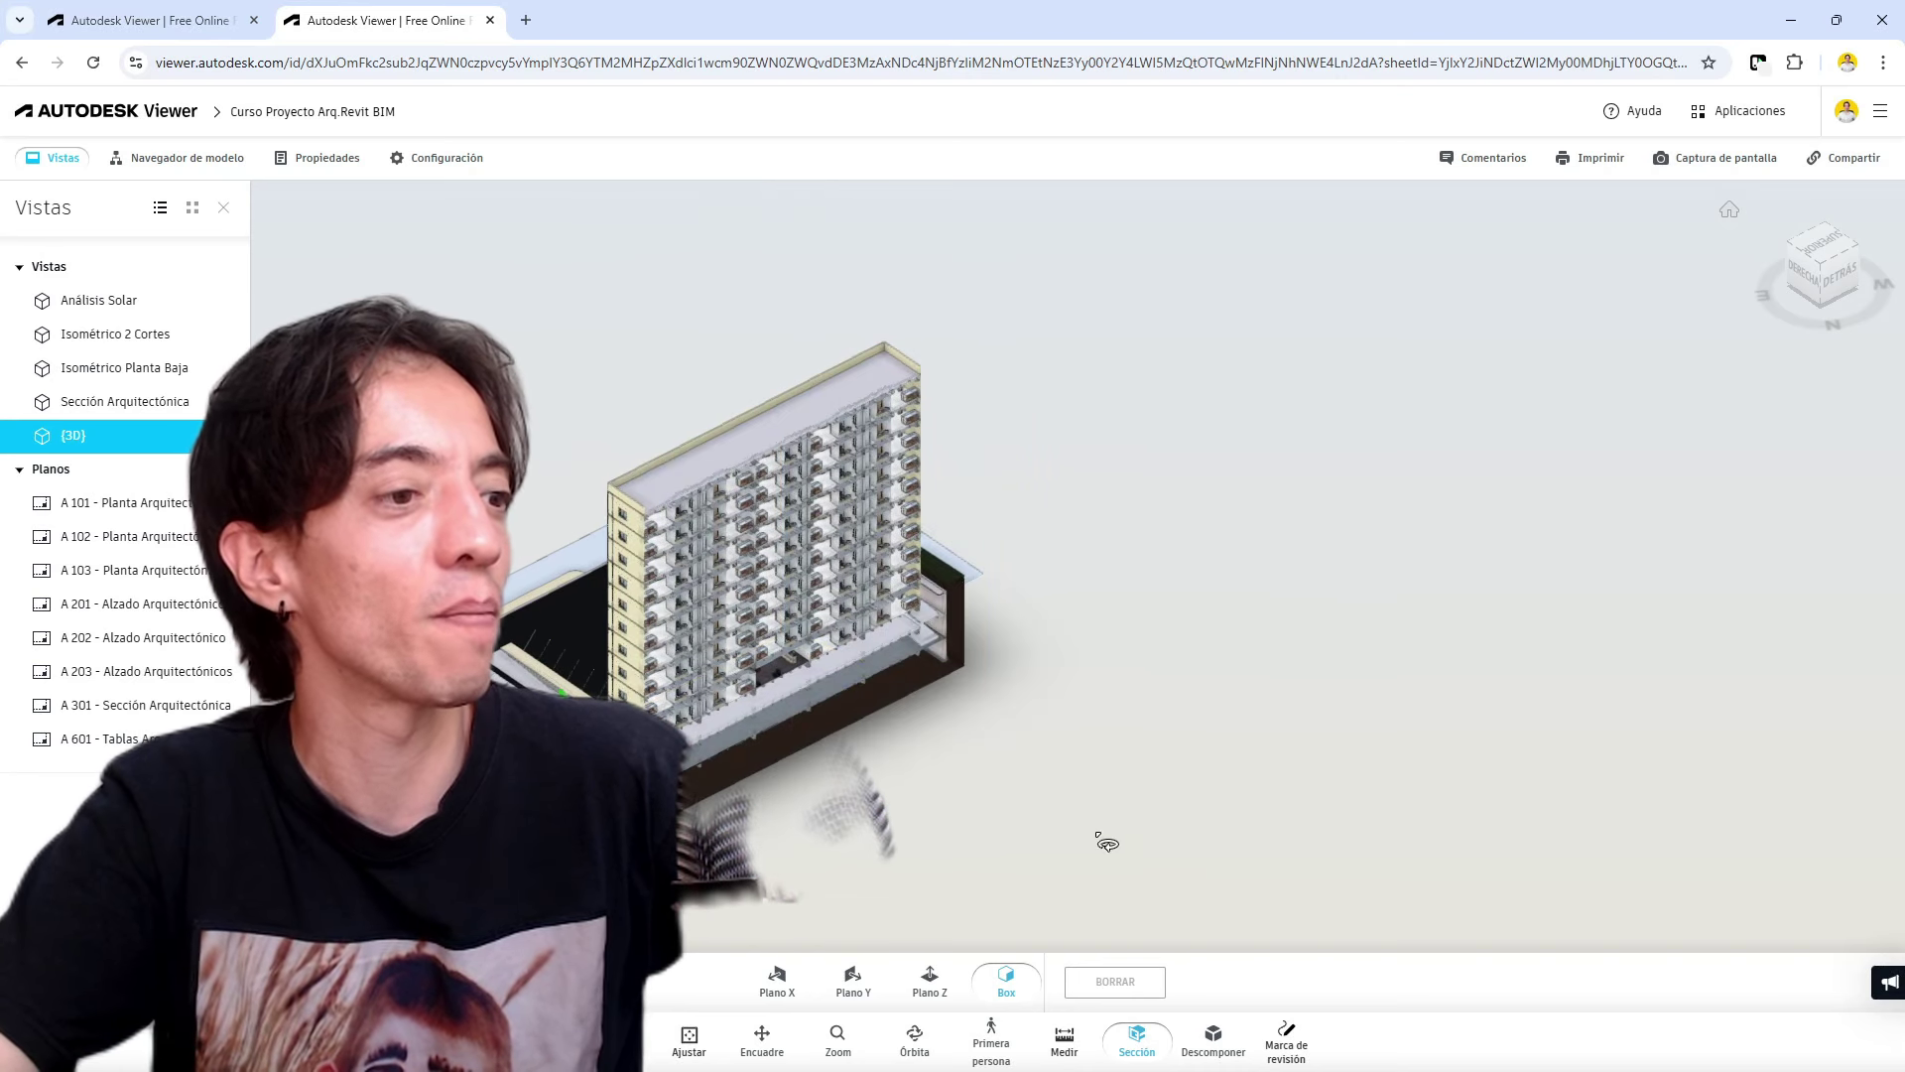
pyautogui.moveTo(753, 668); pyautogui.dragTo(1027, 1012)
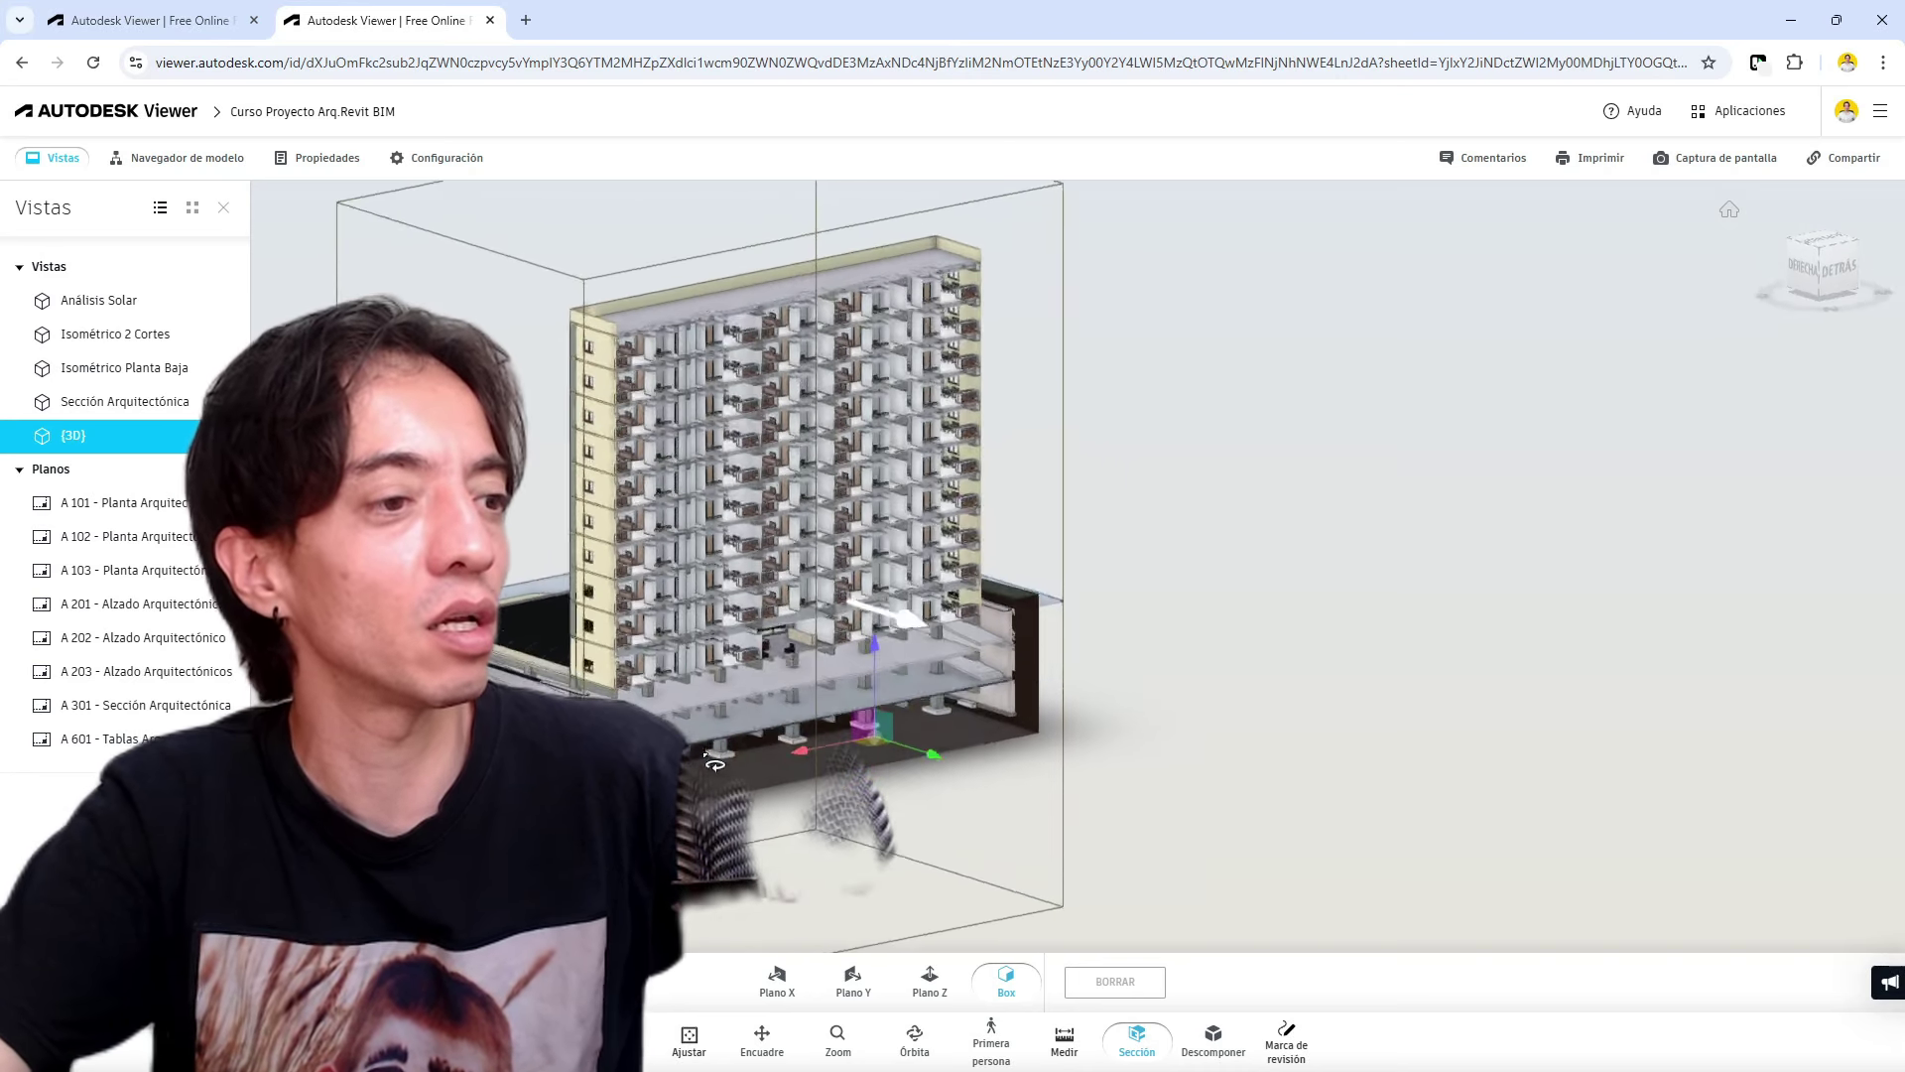
pyautogui.click(1027, 980)
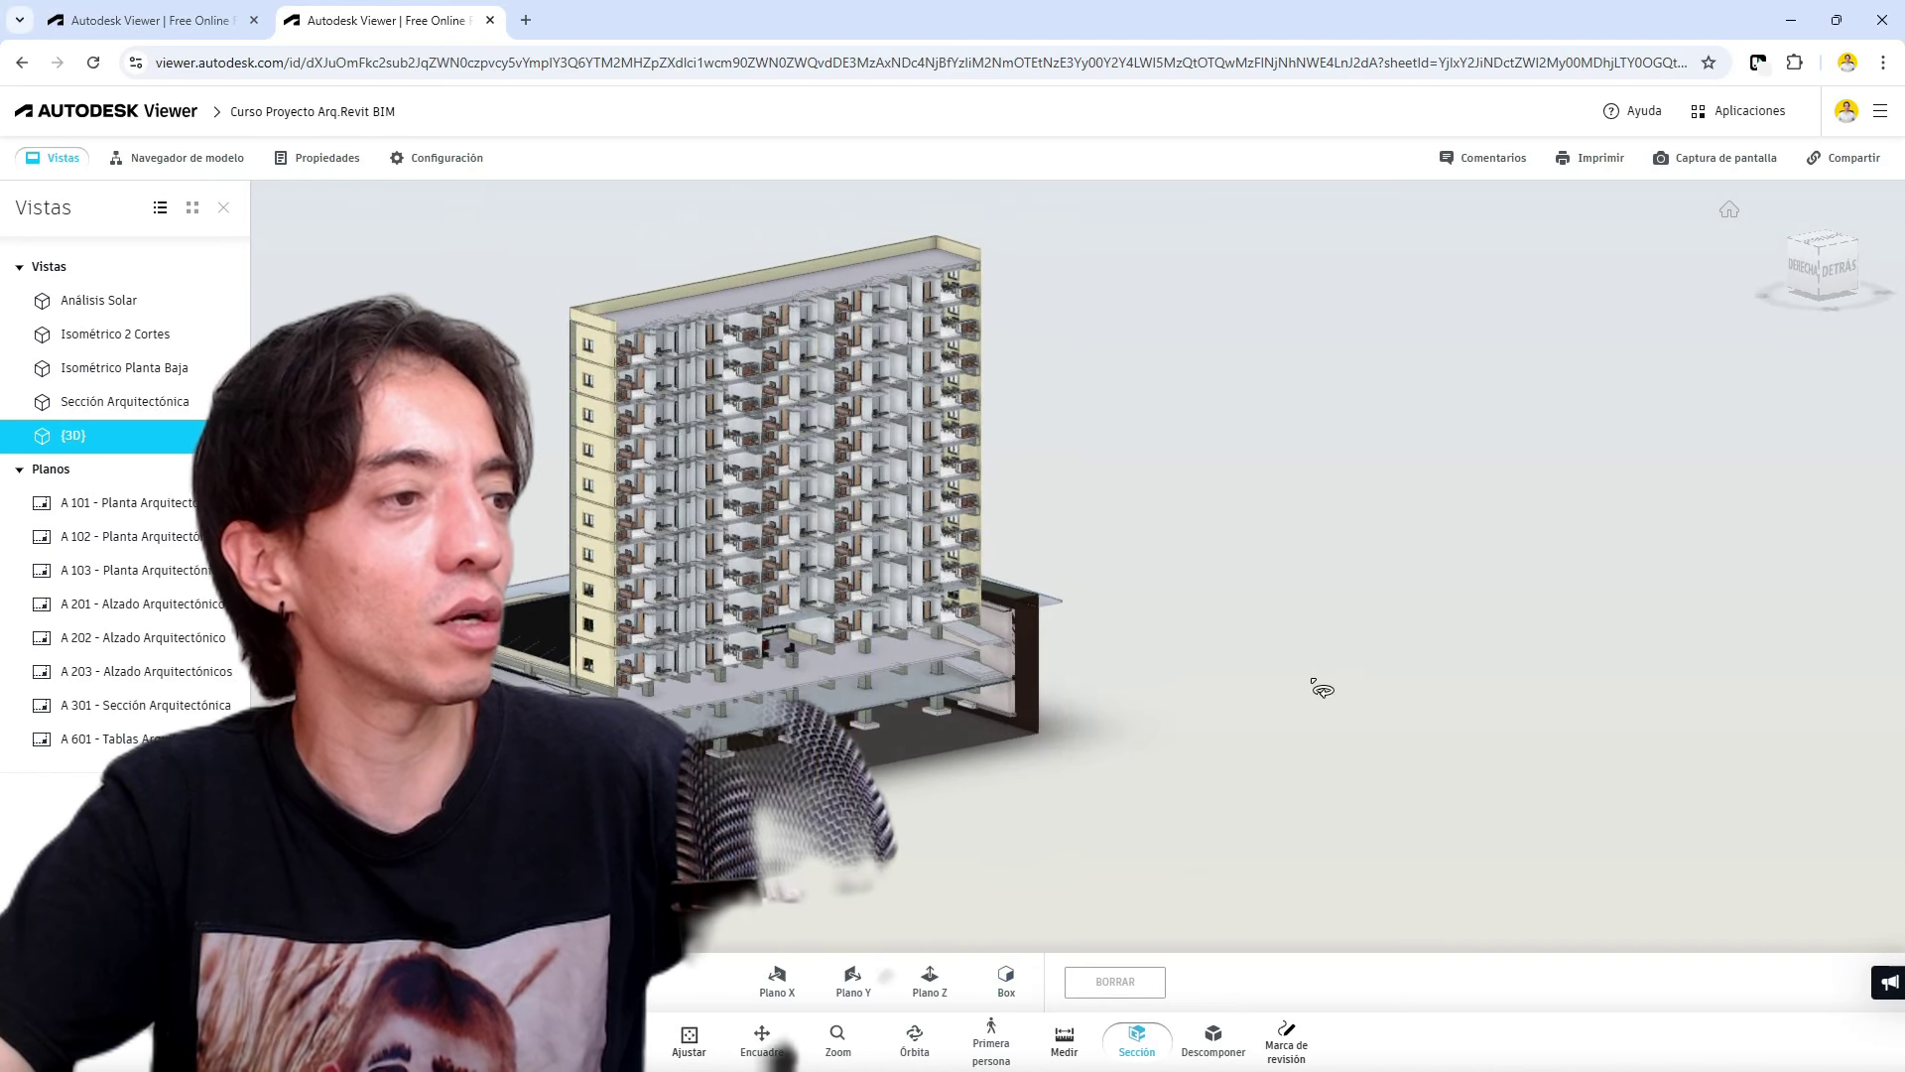
pyautogui.scroll(-2, 1042, 936)
pyautogui.click(1006, 980)
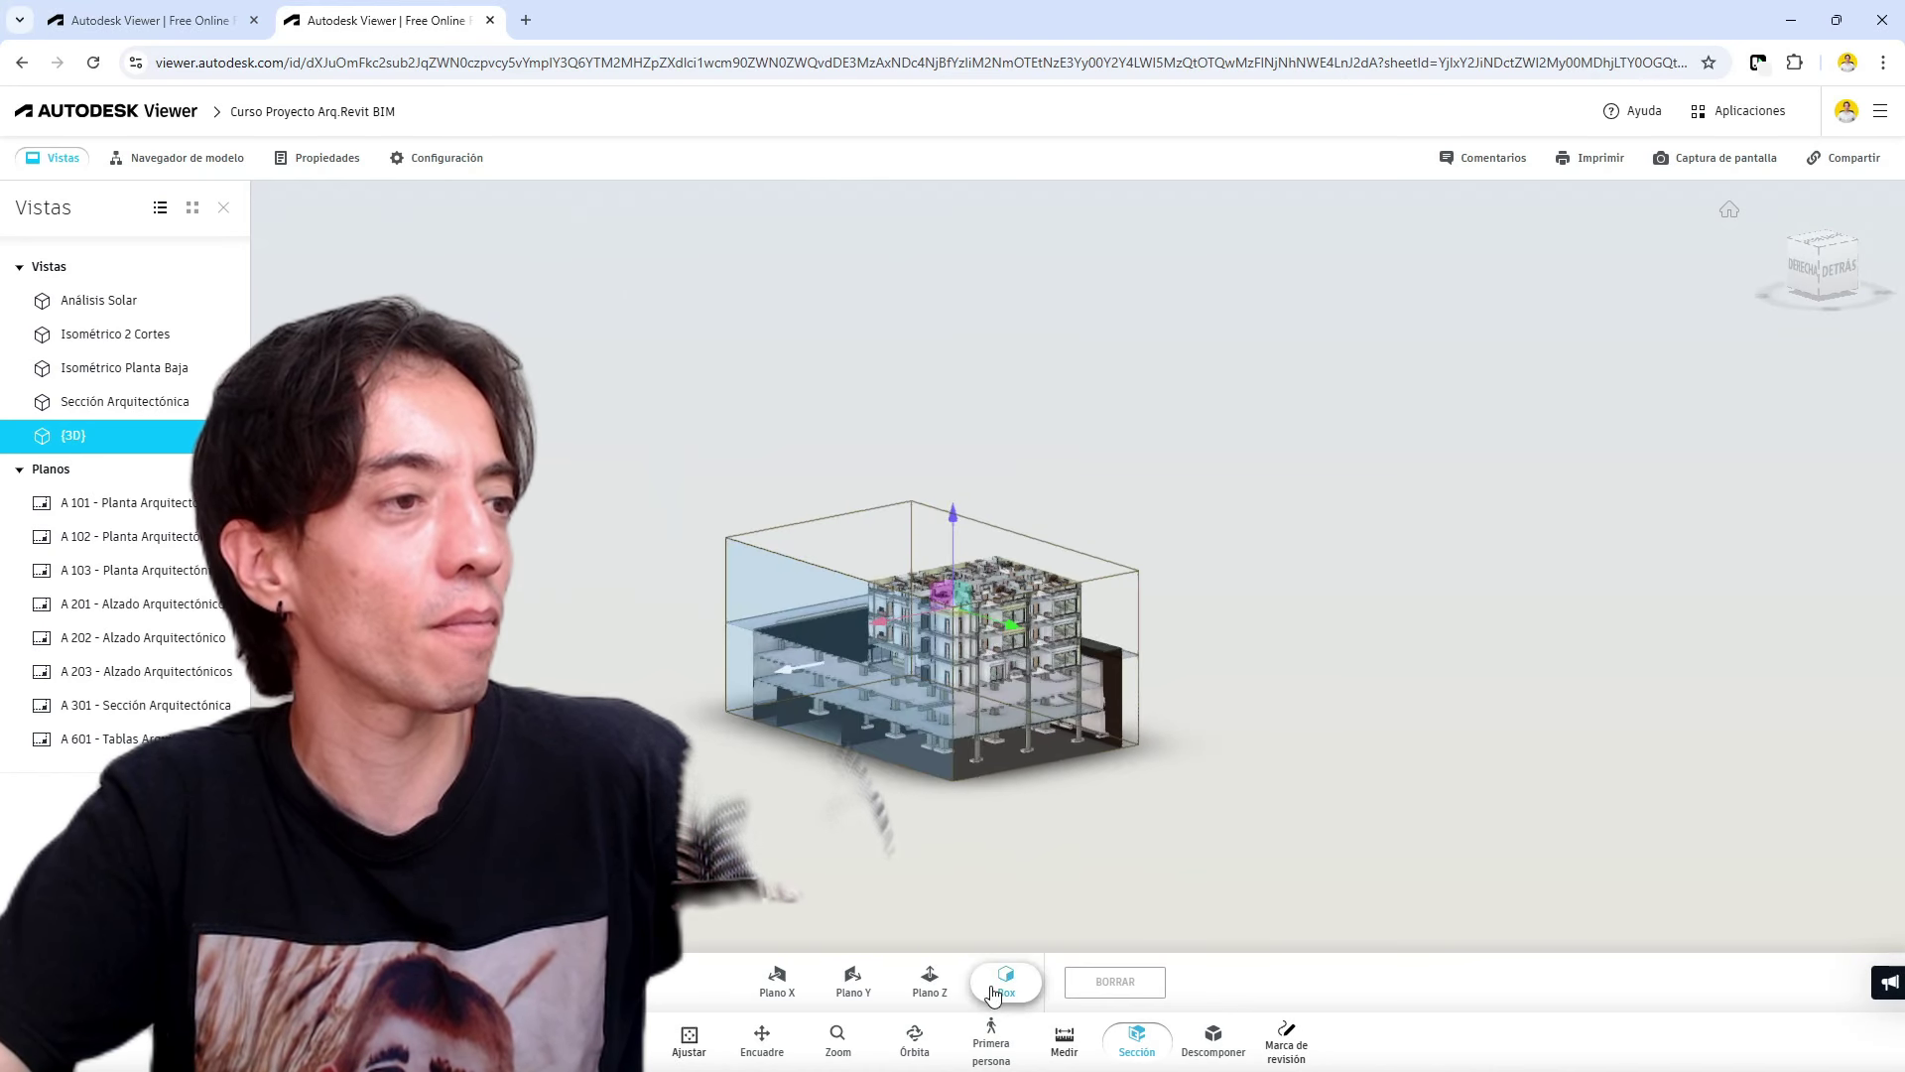
# Orbit to a higher view of the whole building and launch Primera persona walk mode.
pyautogui.moveTo(1284, 553); pyautogui.dragTo(1028, 1019)
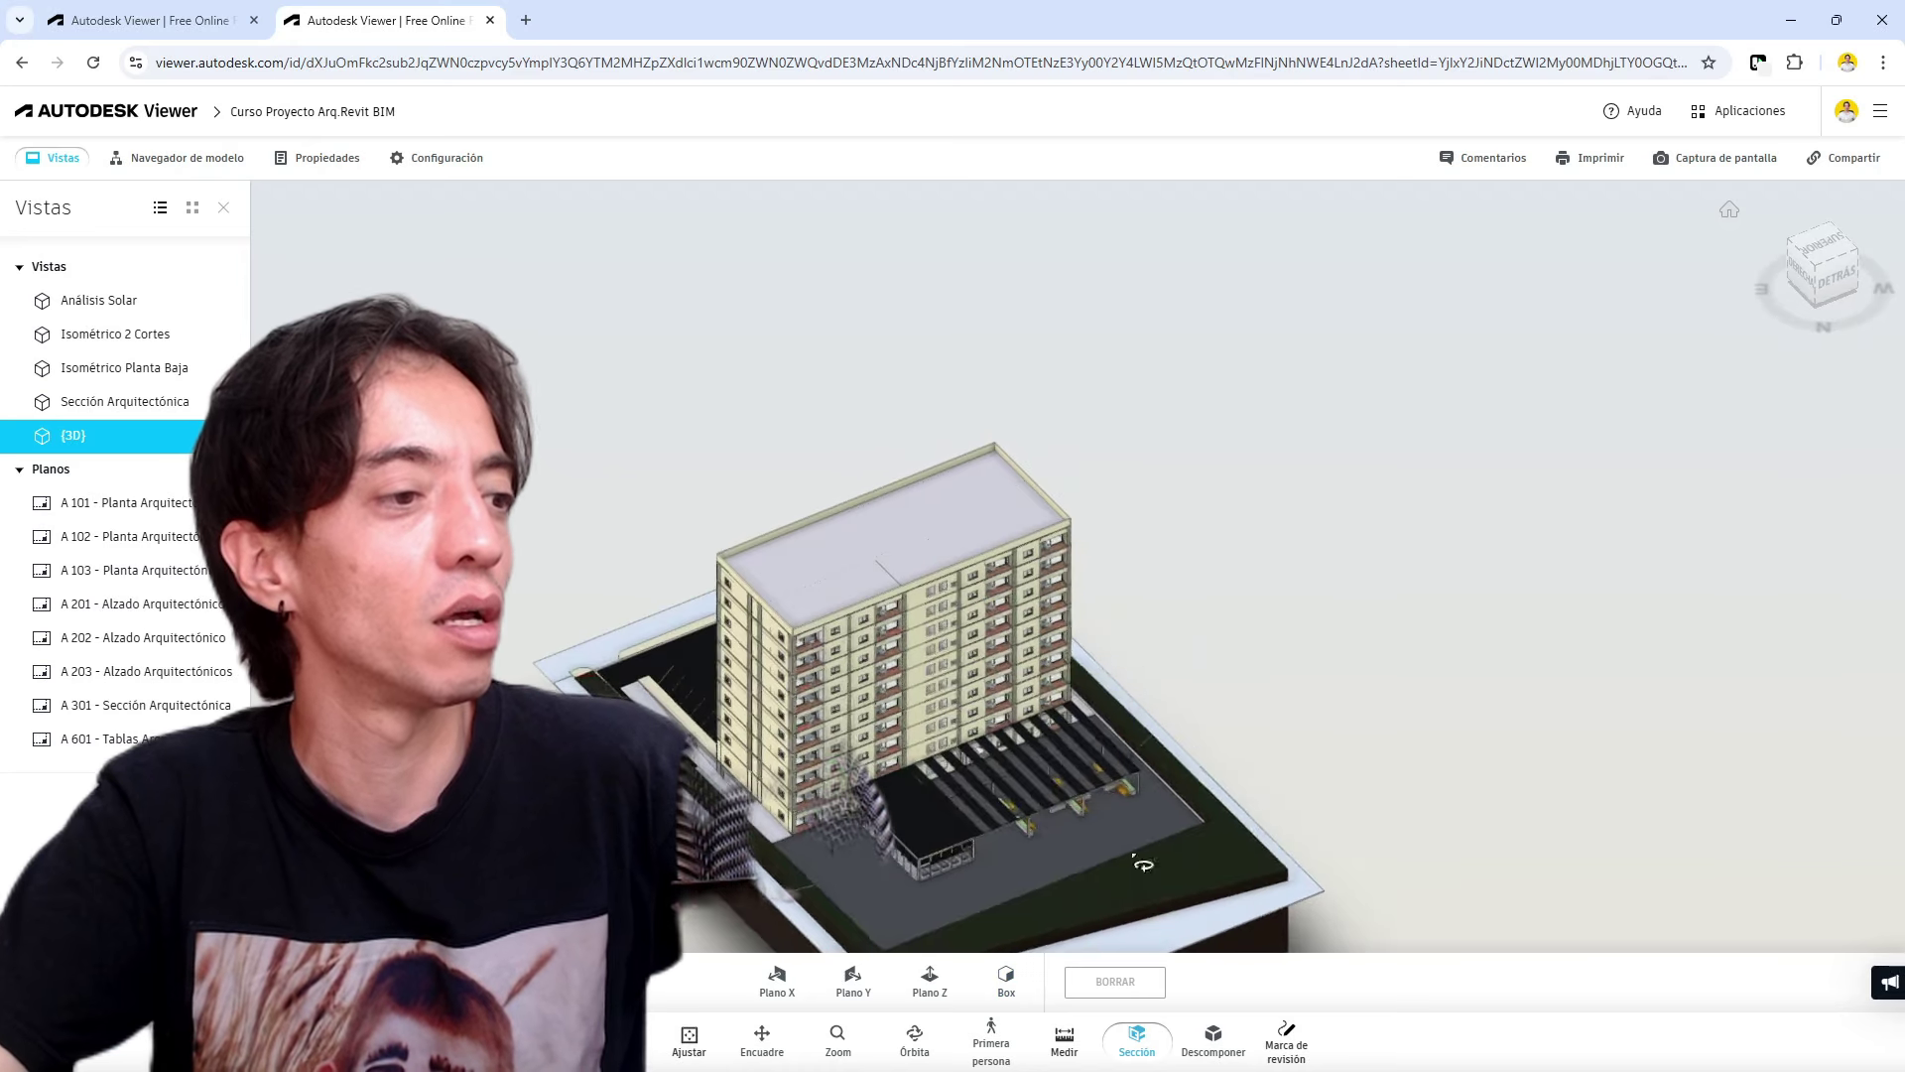
pyautogui.click(1000, 1040)
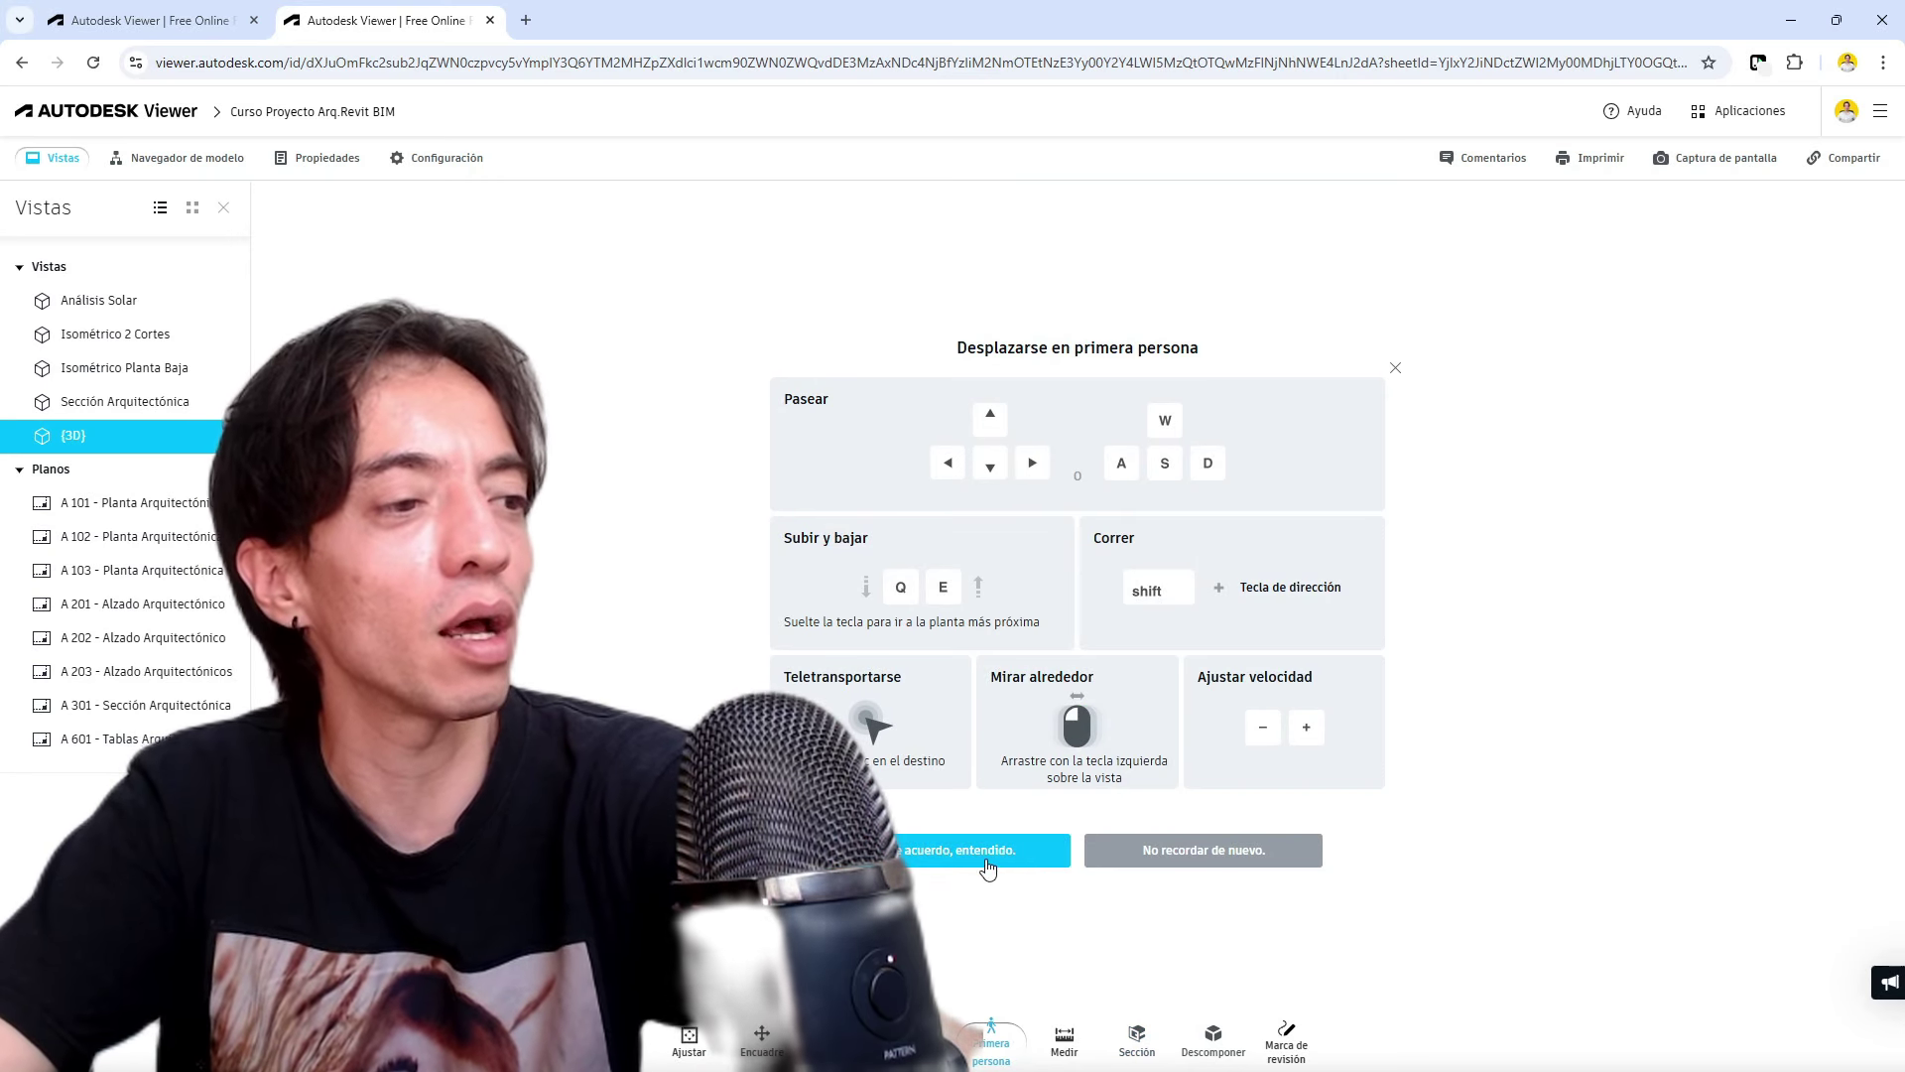
# Dismiss the guide and walk along the corridor toward the glass gym wall.
pyautogui.click(995, 854)
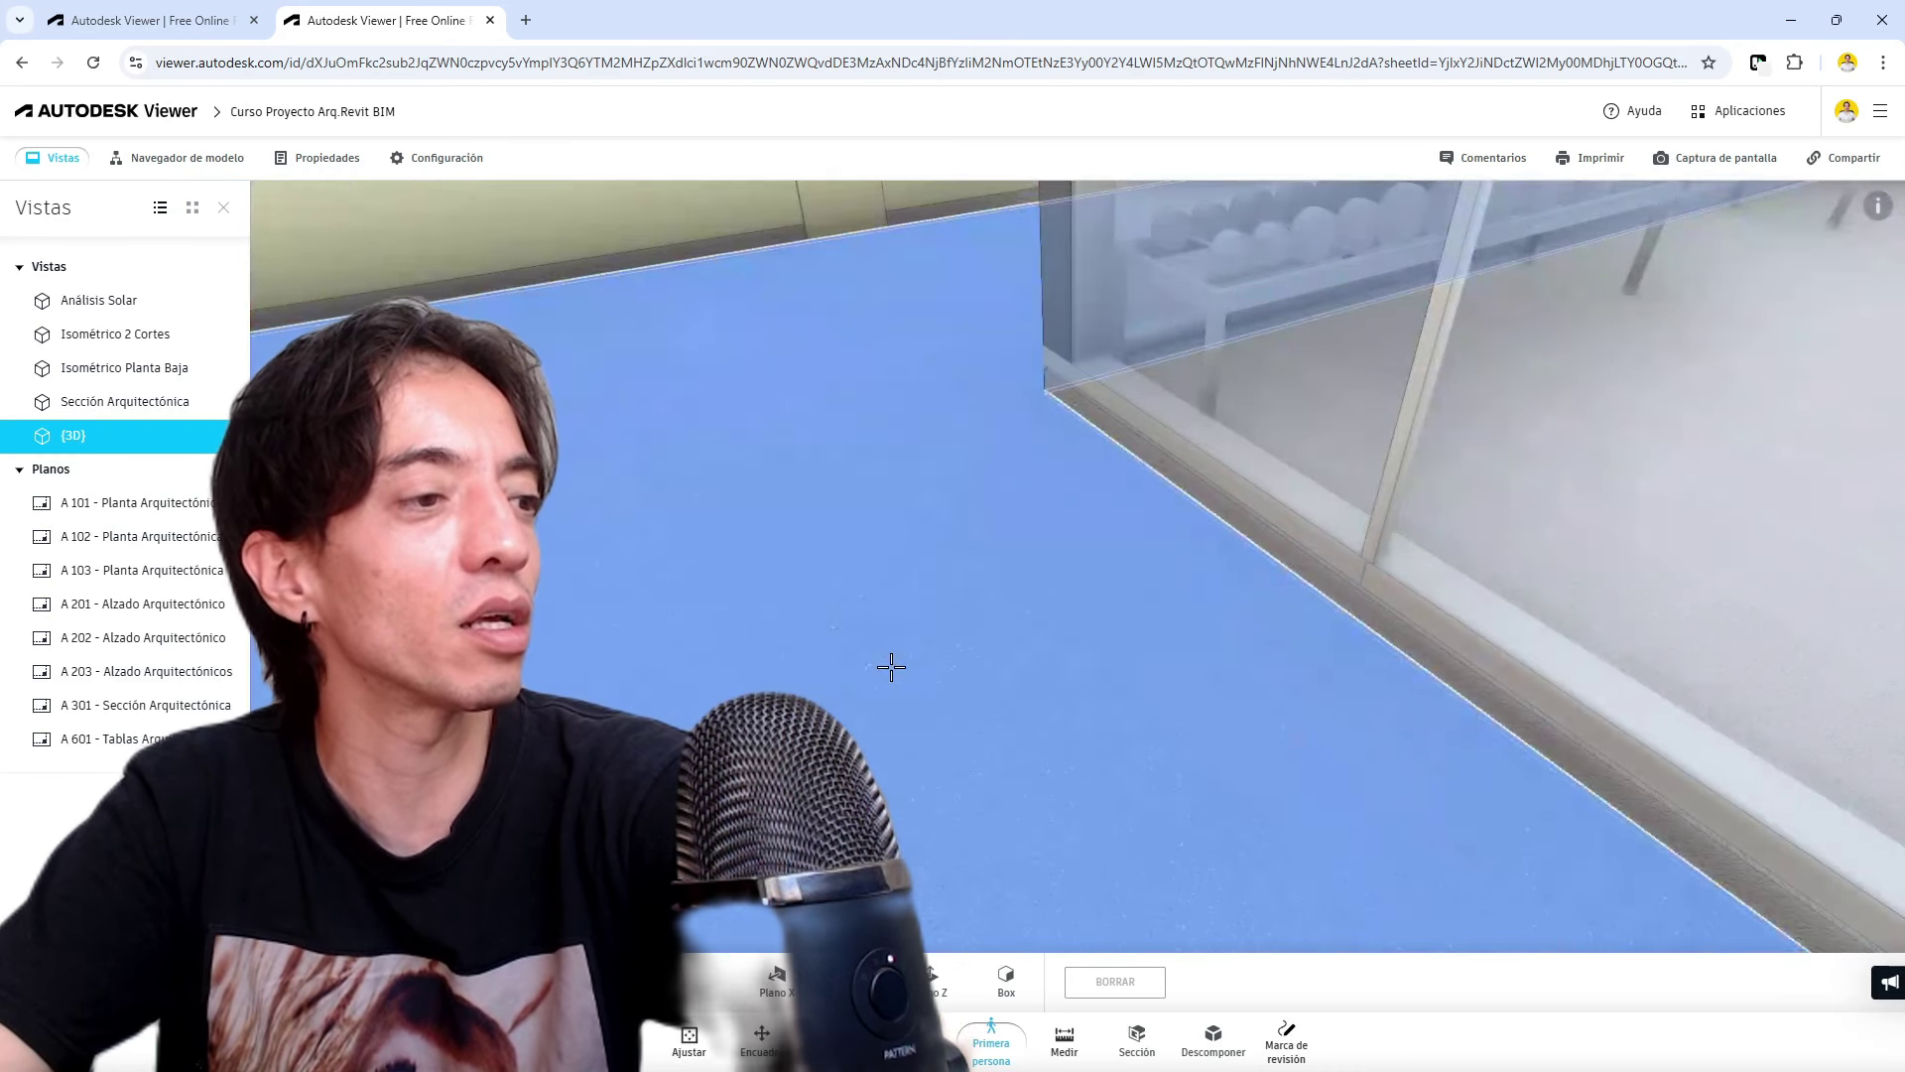
pyautogui.moveTo(891, 667)
pyautogui.mouseDown()
pyautogui.moveTo(894, 523)
pyautogui.moveTo(868, 547)
pyautogui.moveTo(763, 559)
pyautogui.mouseUp()
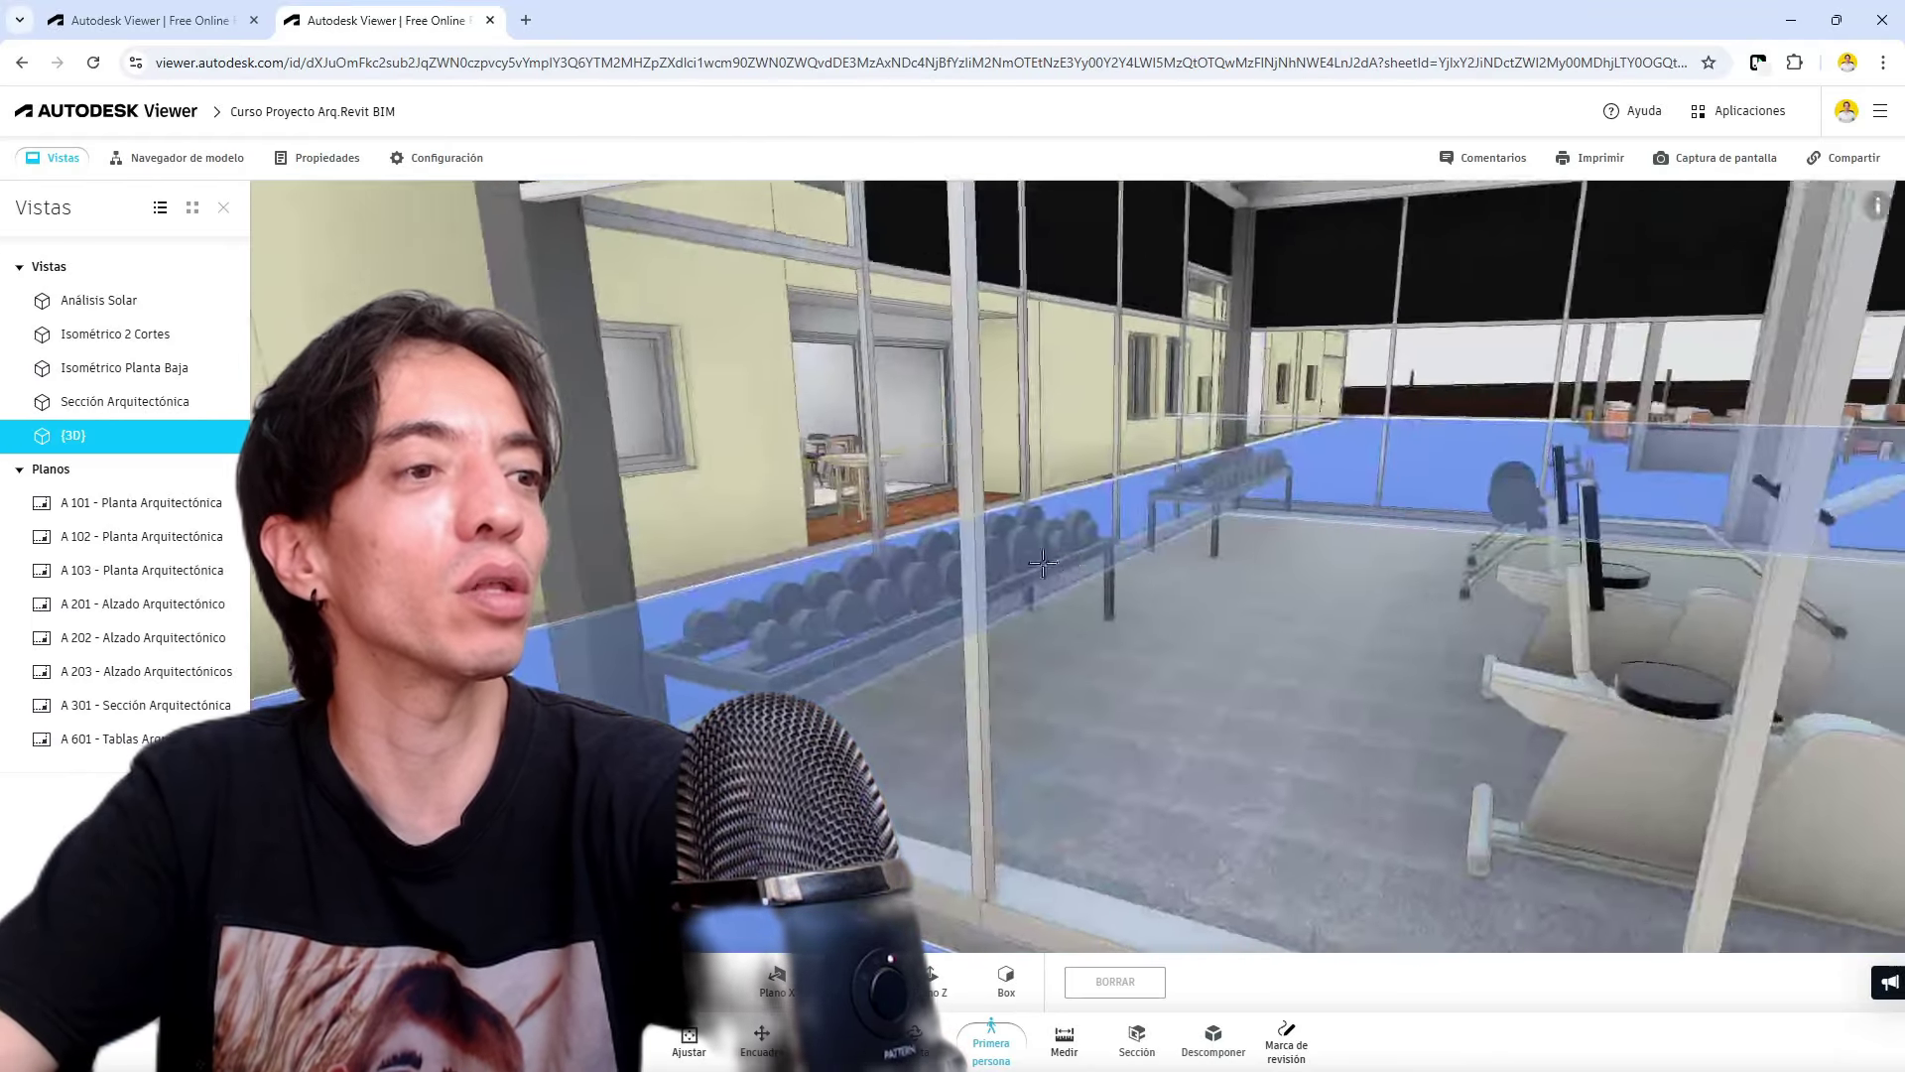
pyautogui.moveTo(913, 518); pyautogui.dragTo(1271, 528)
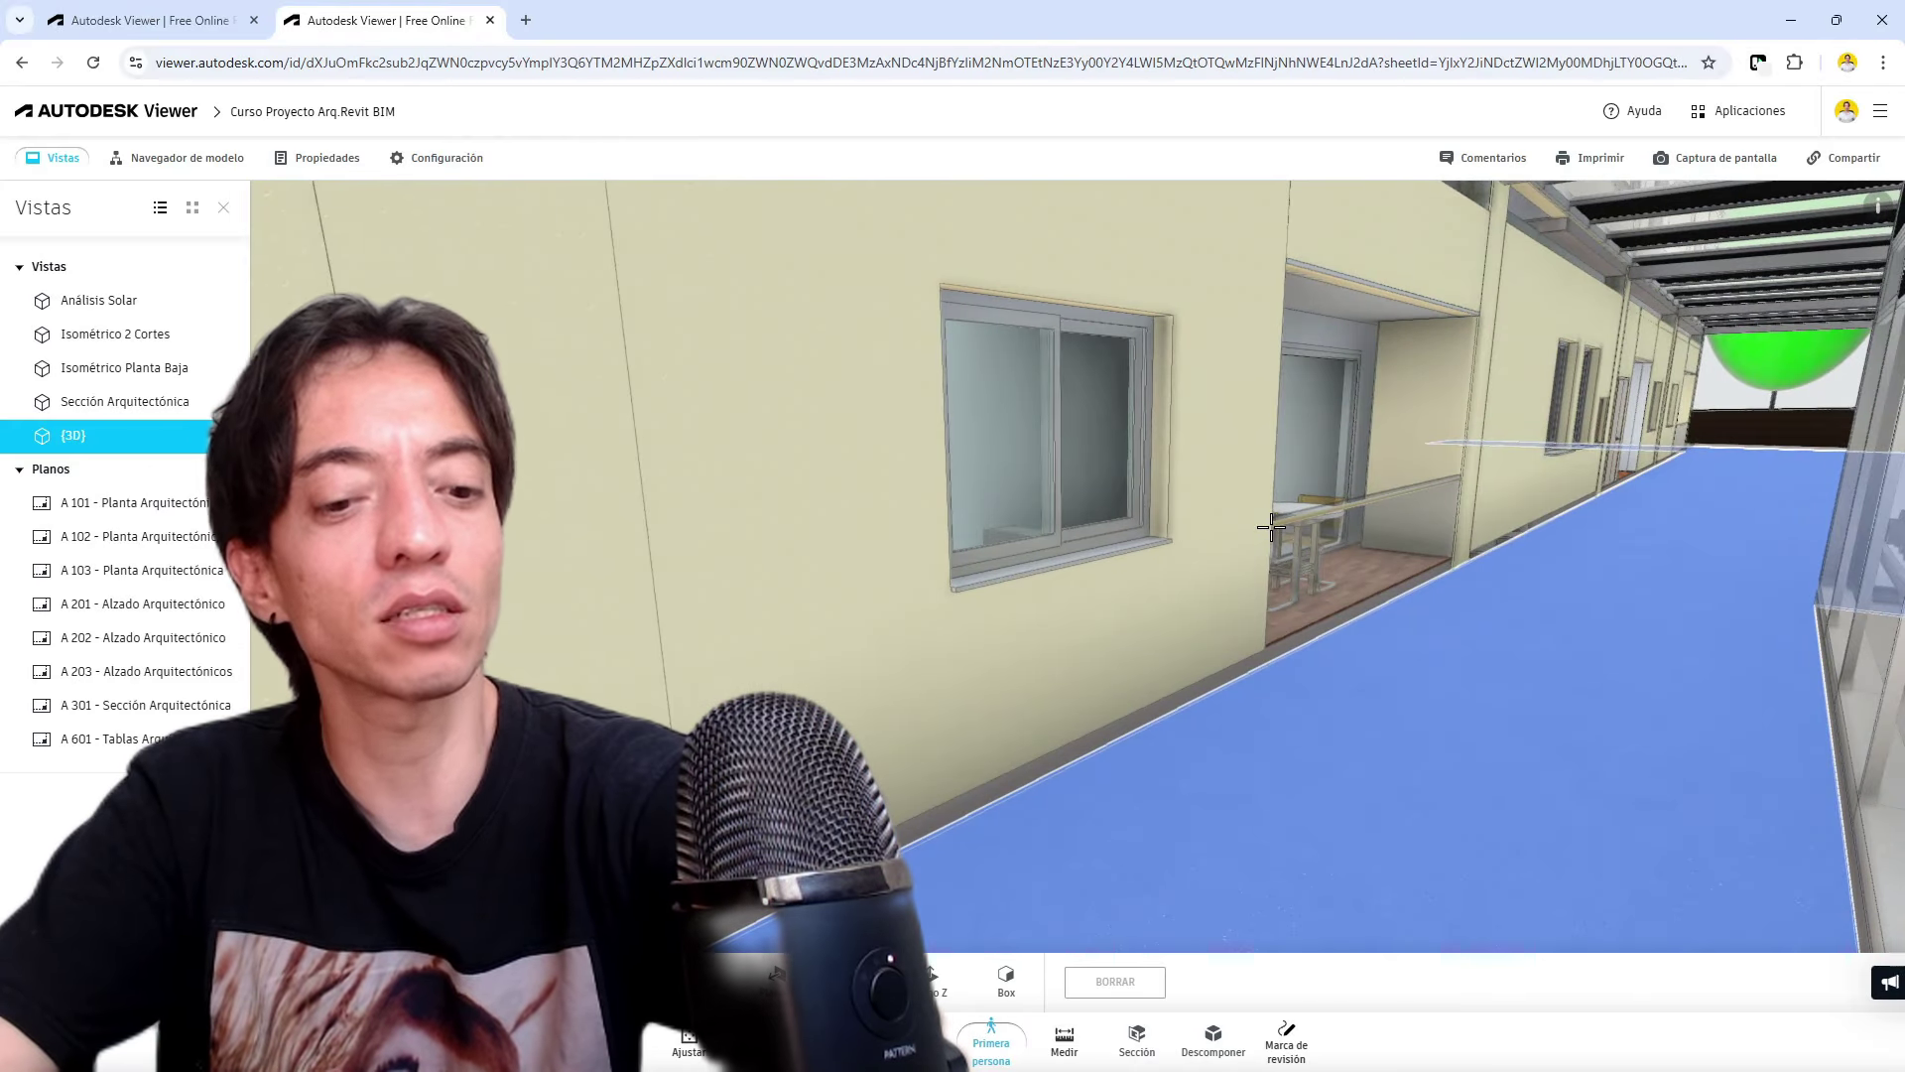
pyautogui.moveTo(1145, 539)
pyautogui.mouseDown()
pyautogui.moveTo(1179, 556)
pyautogui.moveTo(1054, 543)
pyautogui.mouseUp()
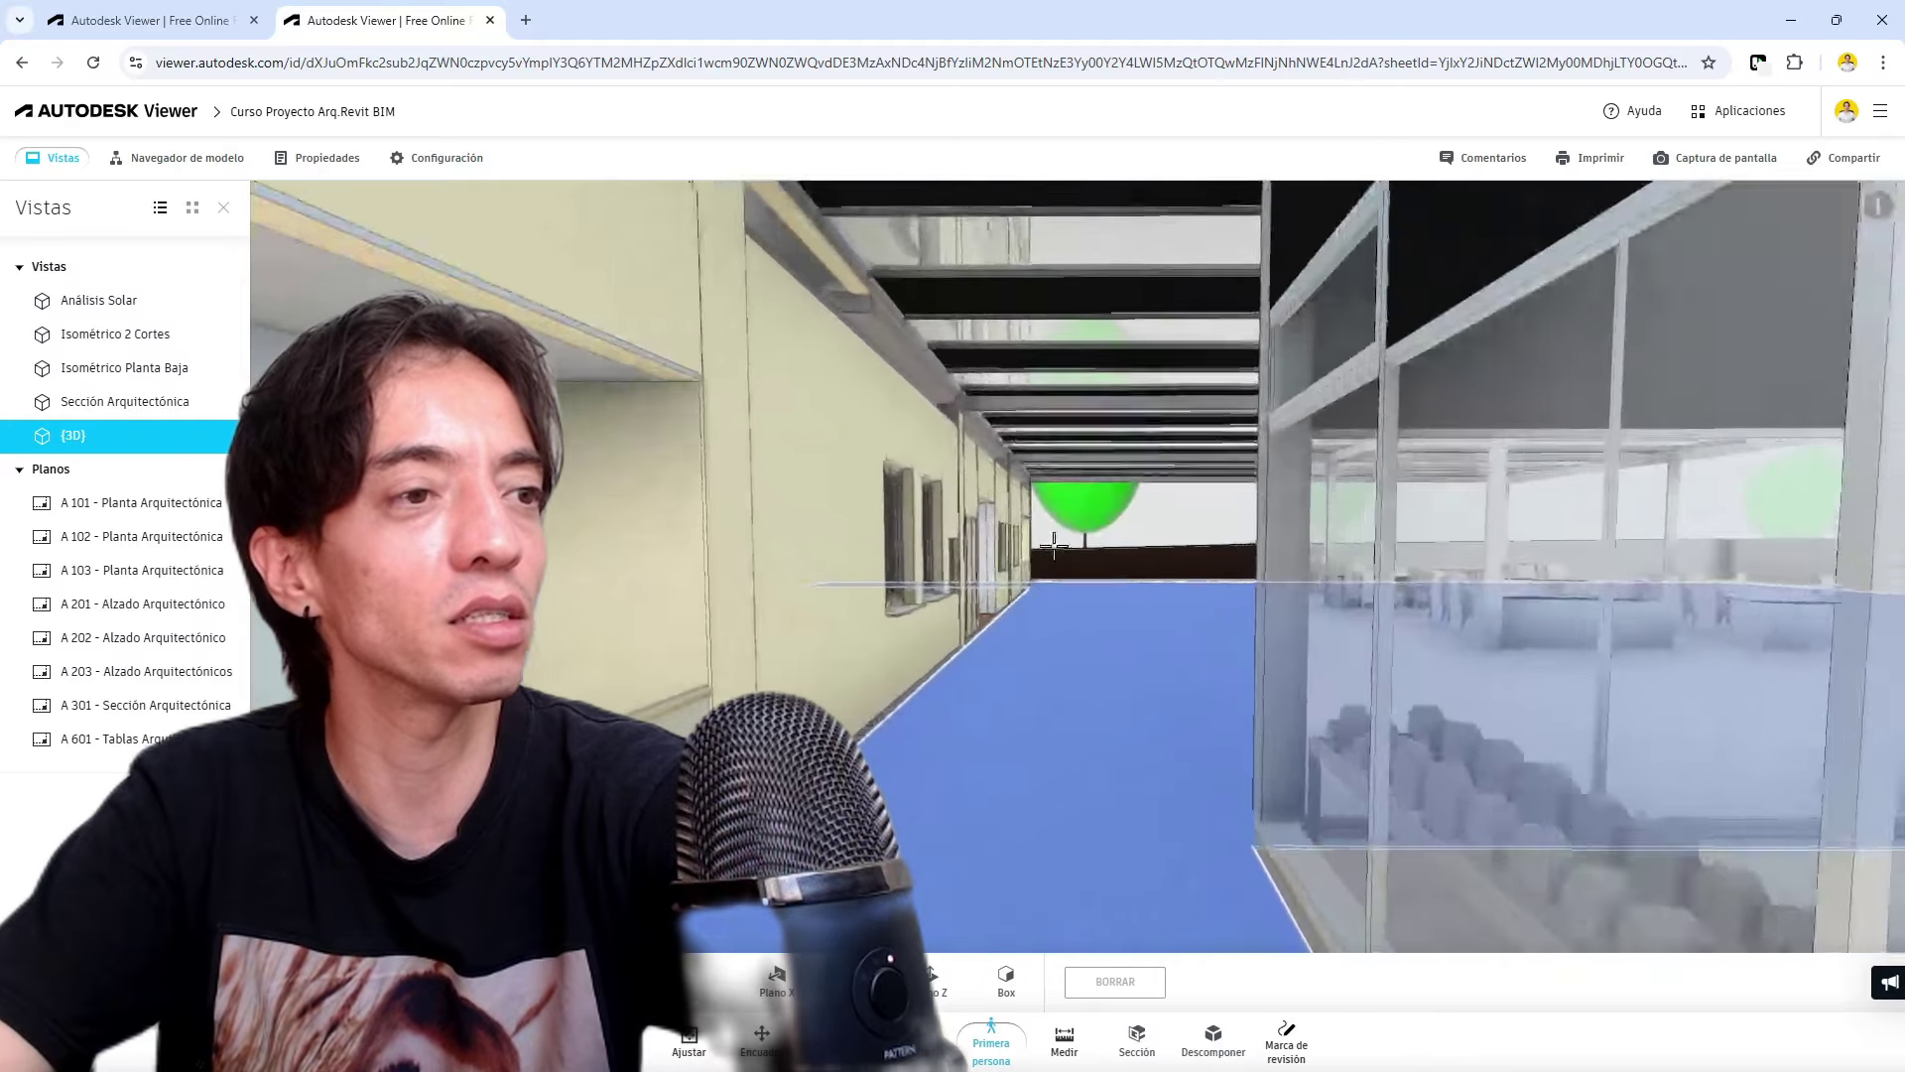
pyautogui.press('w')
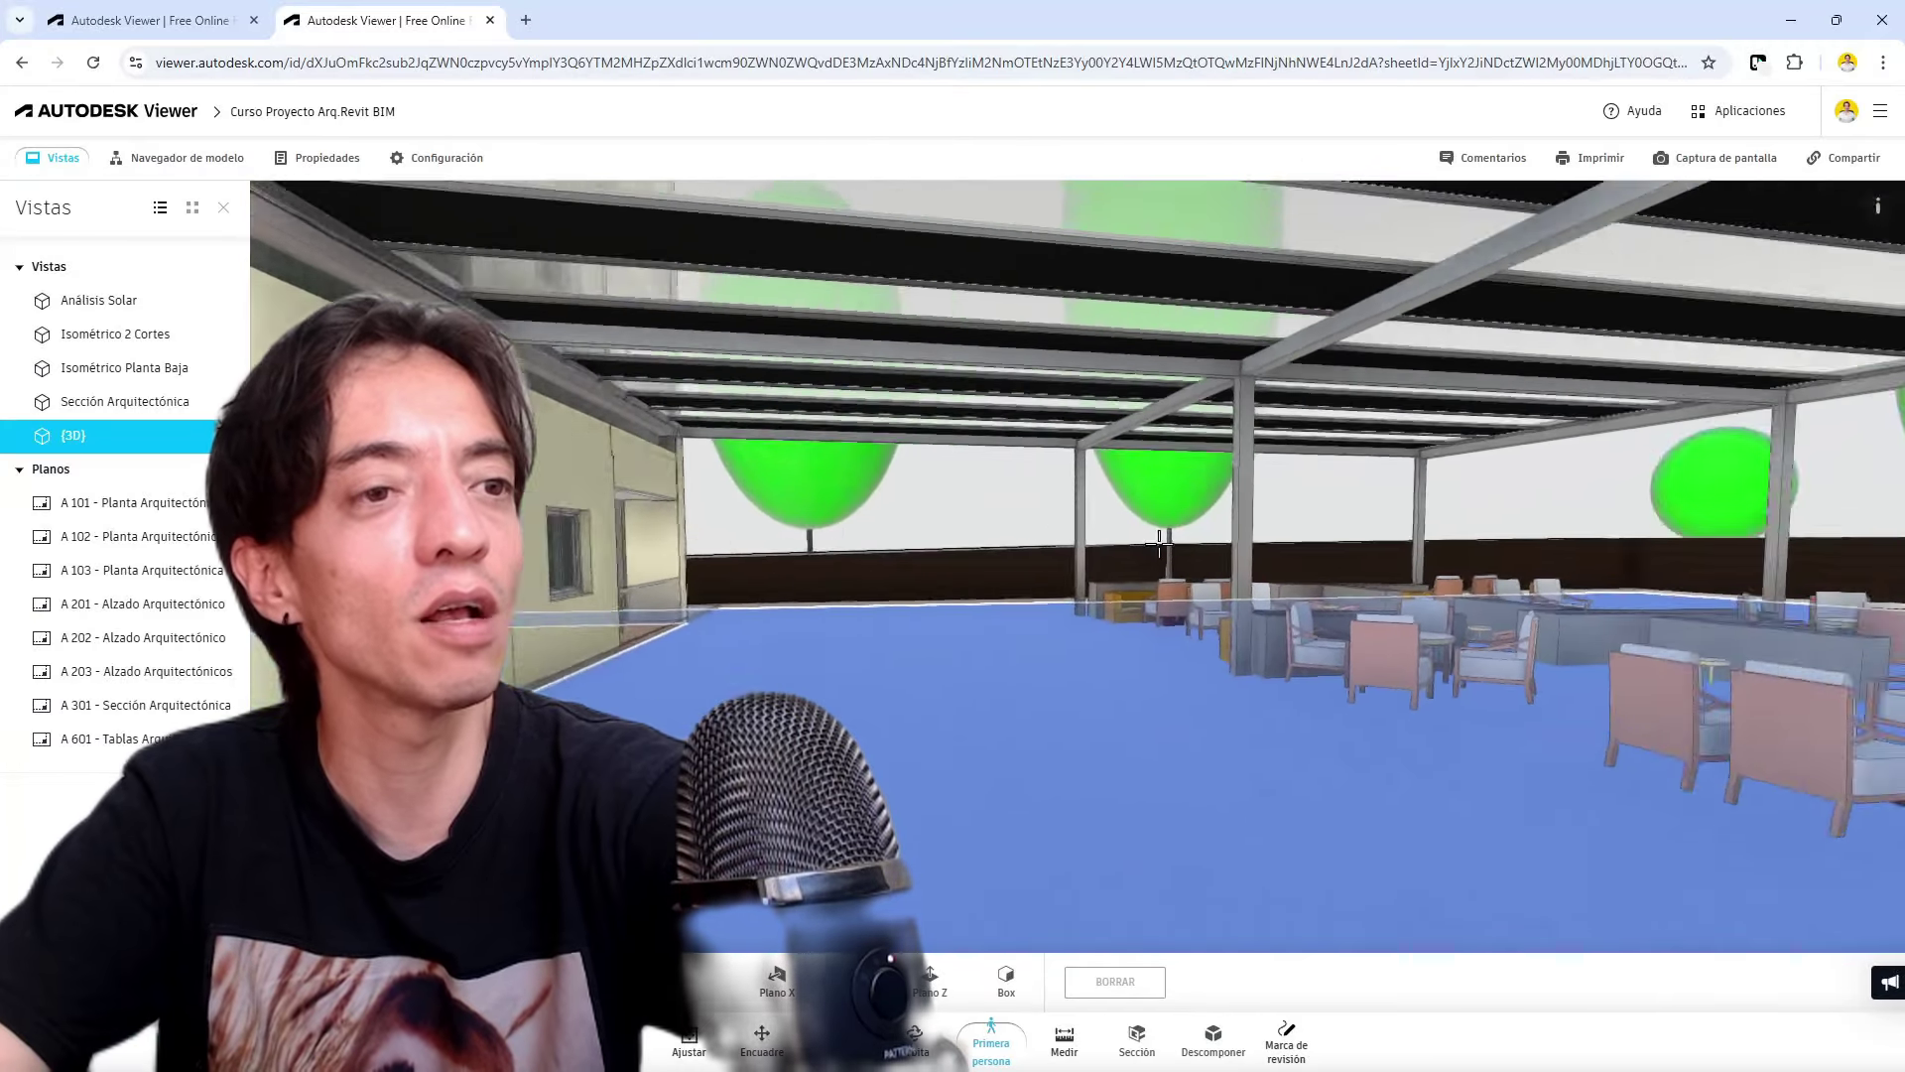
pyautogui.moveTo(1057, 540); pyautogui.dragTo(1537, 566)
pyautogui.press('w')
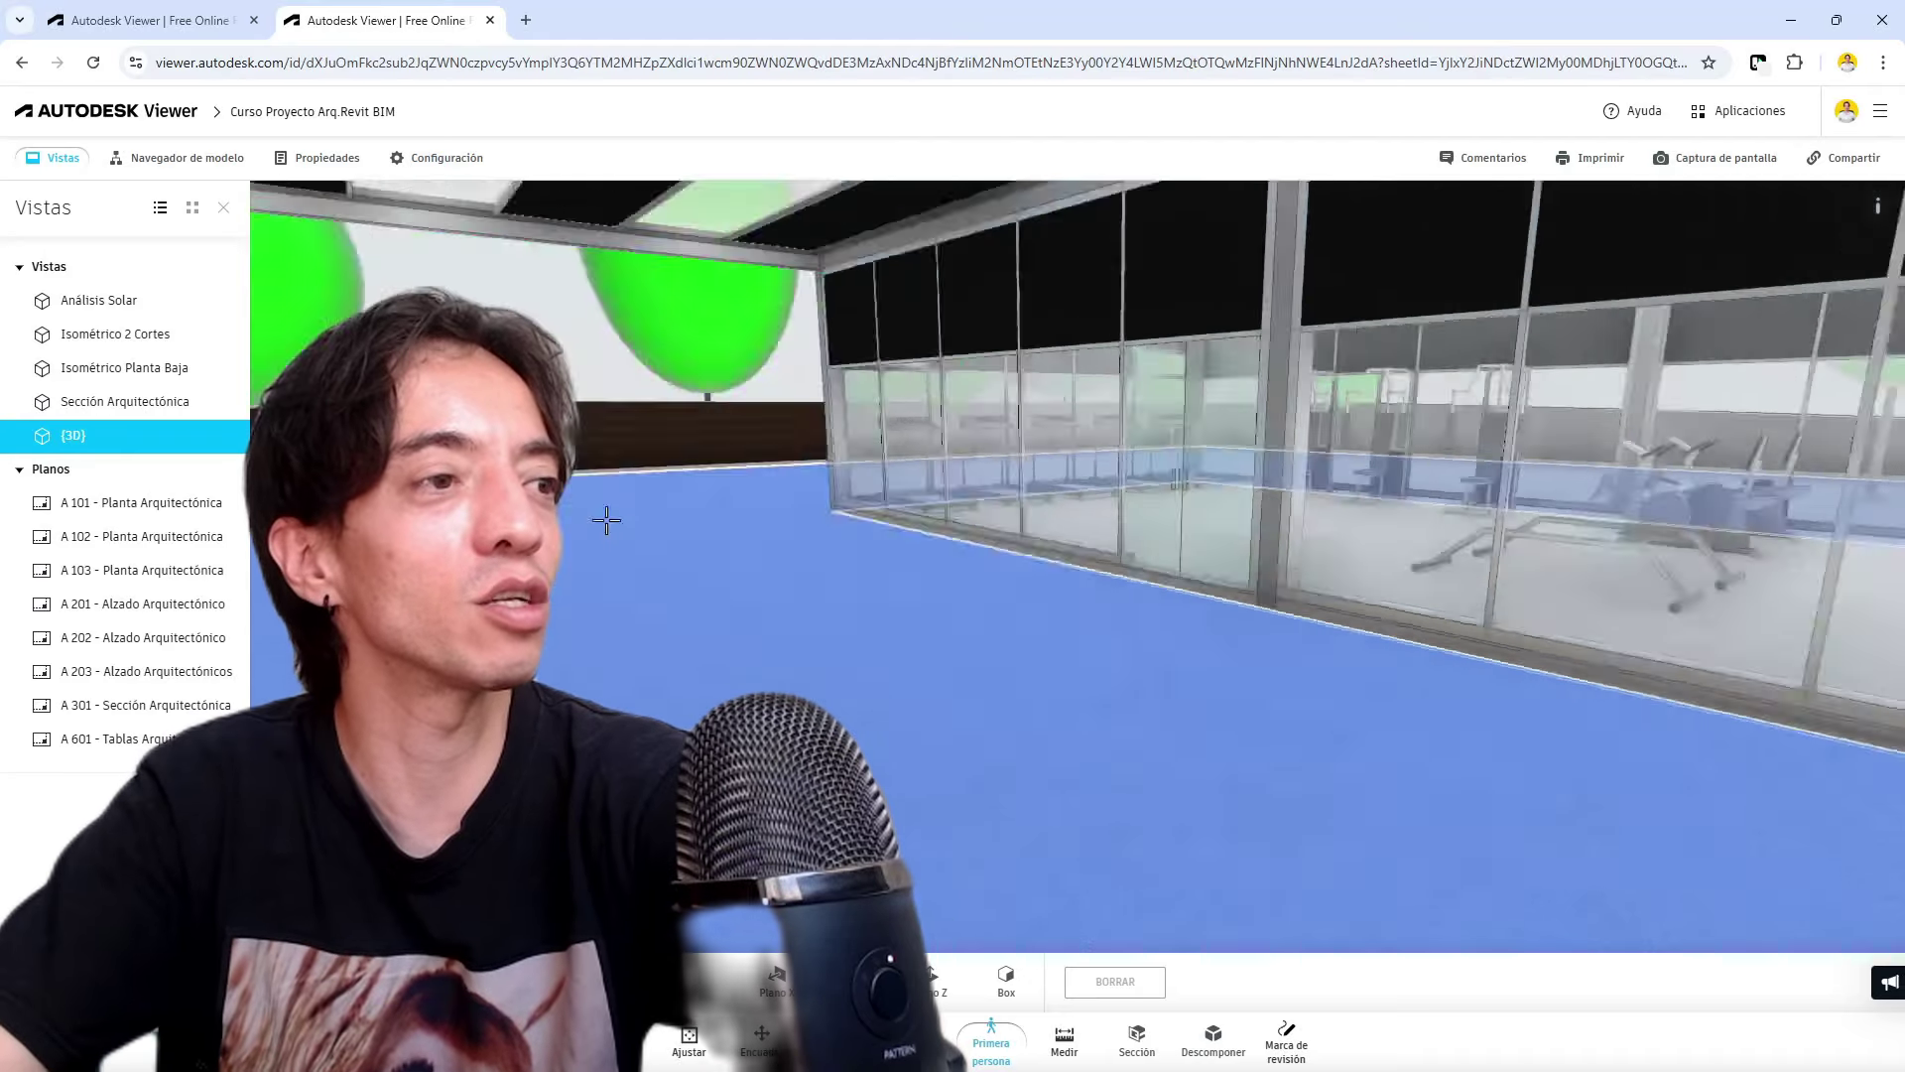
# Look up at the green domes, then walk through the gym into the kitchen.
pyautogui.moveTo(606, 520)
pyautogui.mouseDown()
pyautogui.moveTo(744, 425)
pyautogui.moveTo(990, 494)
pyautogui.moveTo(1010, 461)
pyautogui.mouseUp()
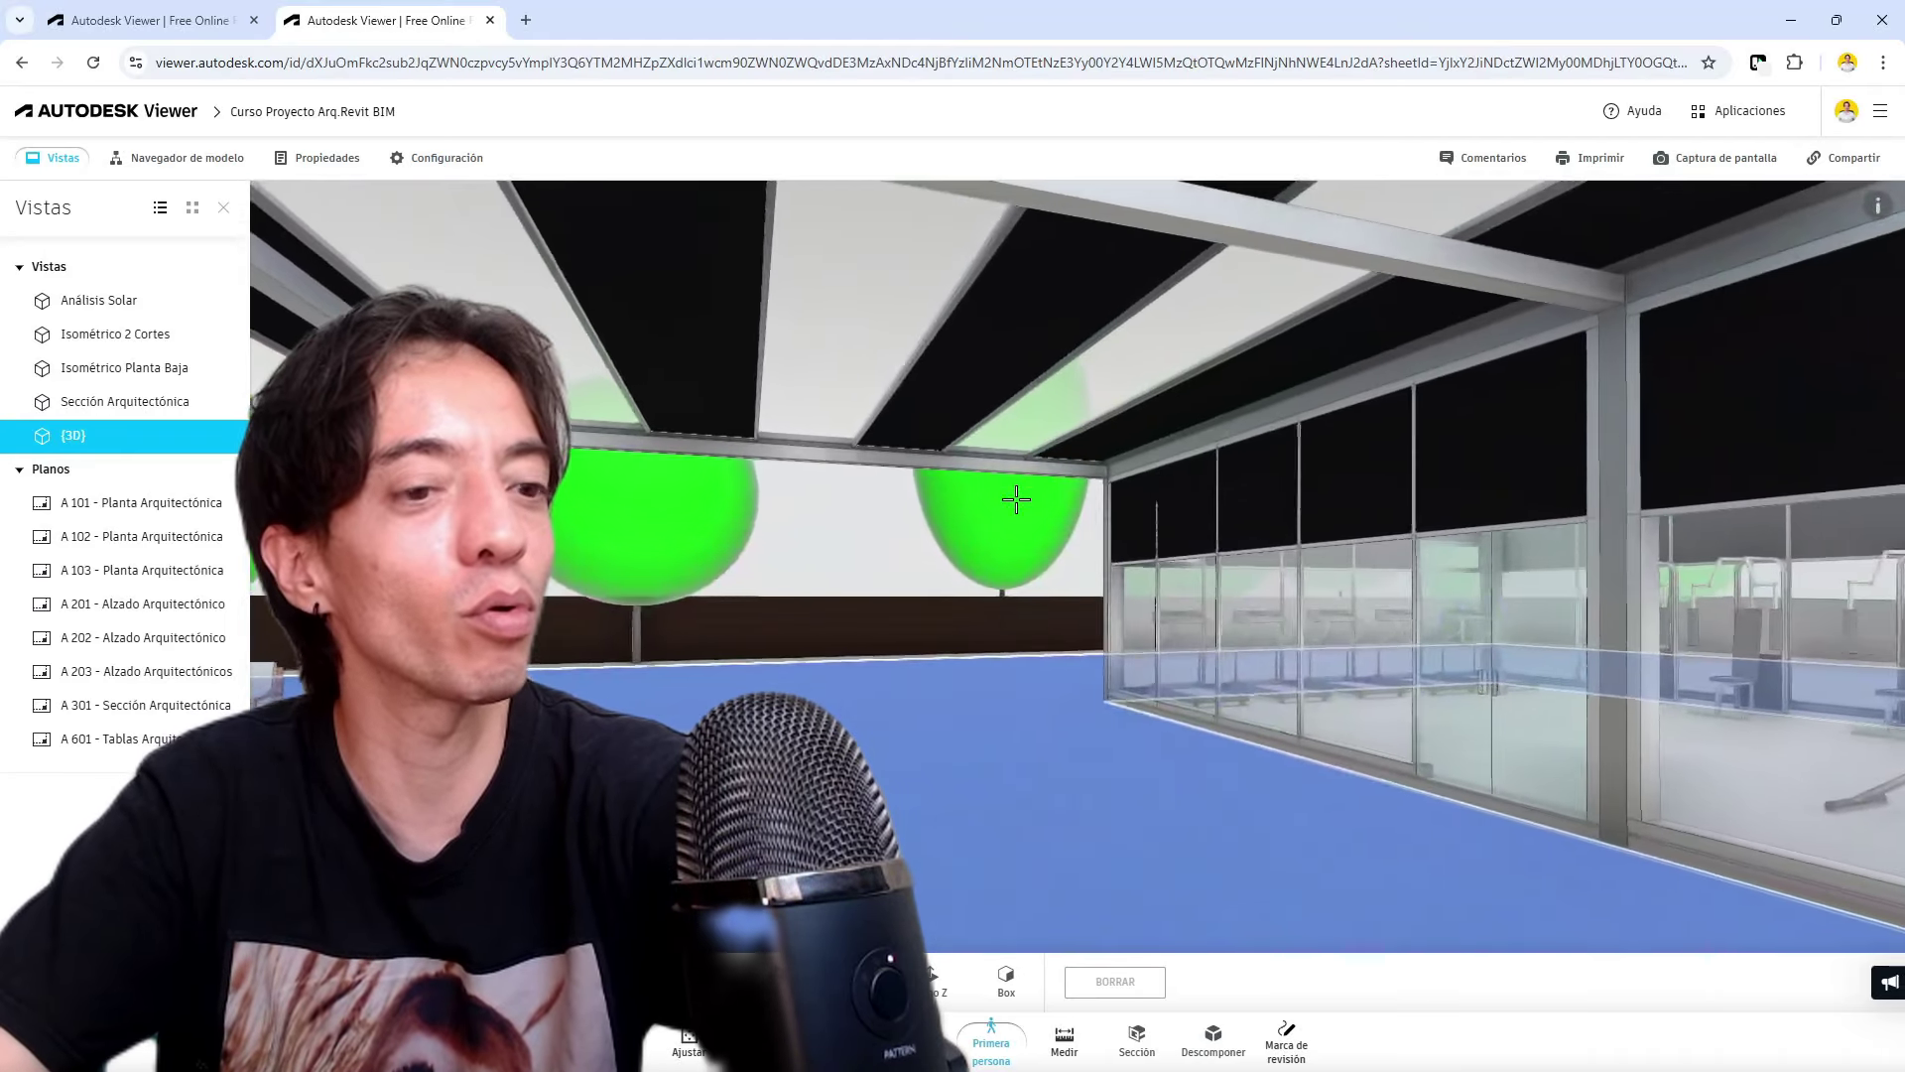
pyautogui.moveTo(1043, 536); pyautogui.dragTo(1281, 562)
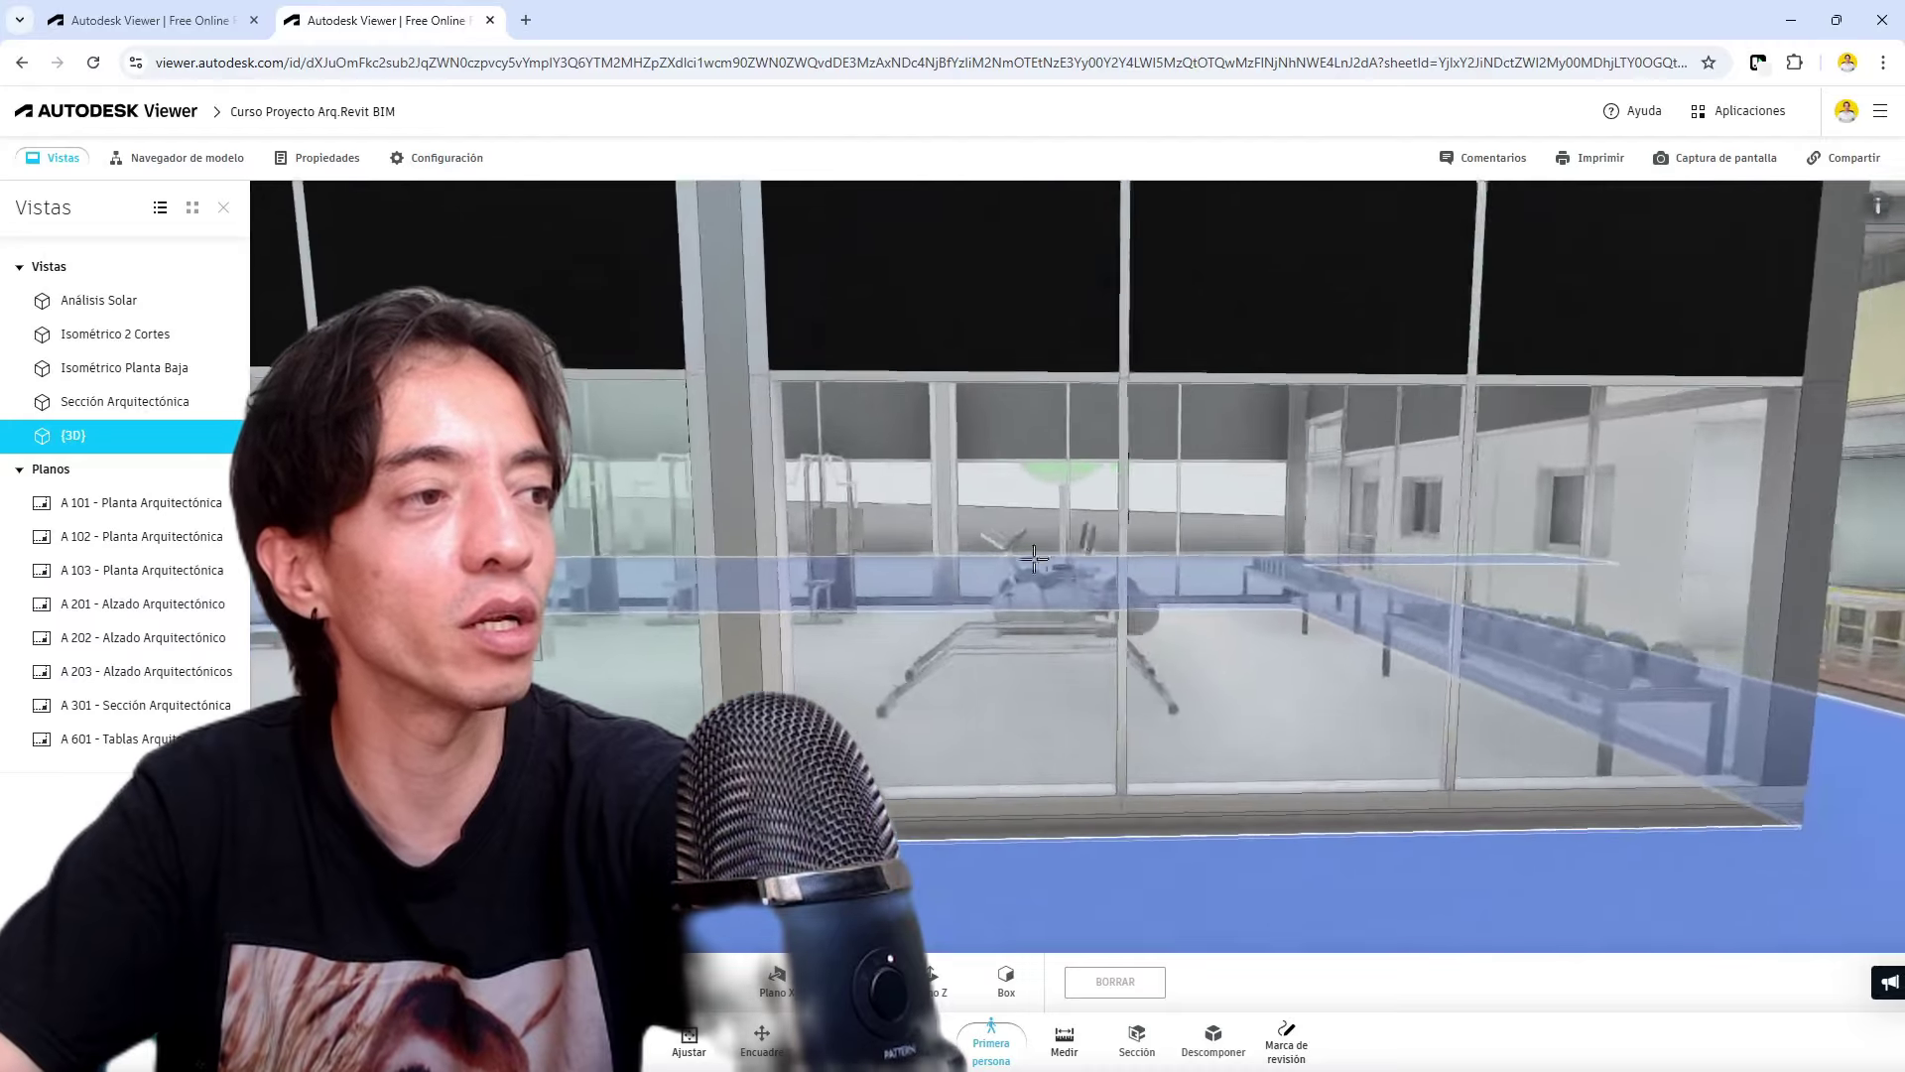
pyautogui.press('w')
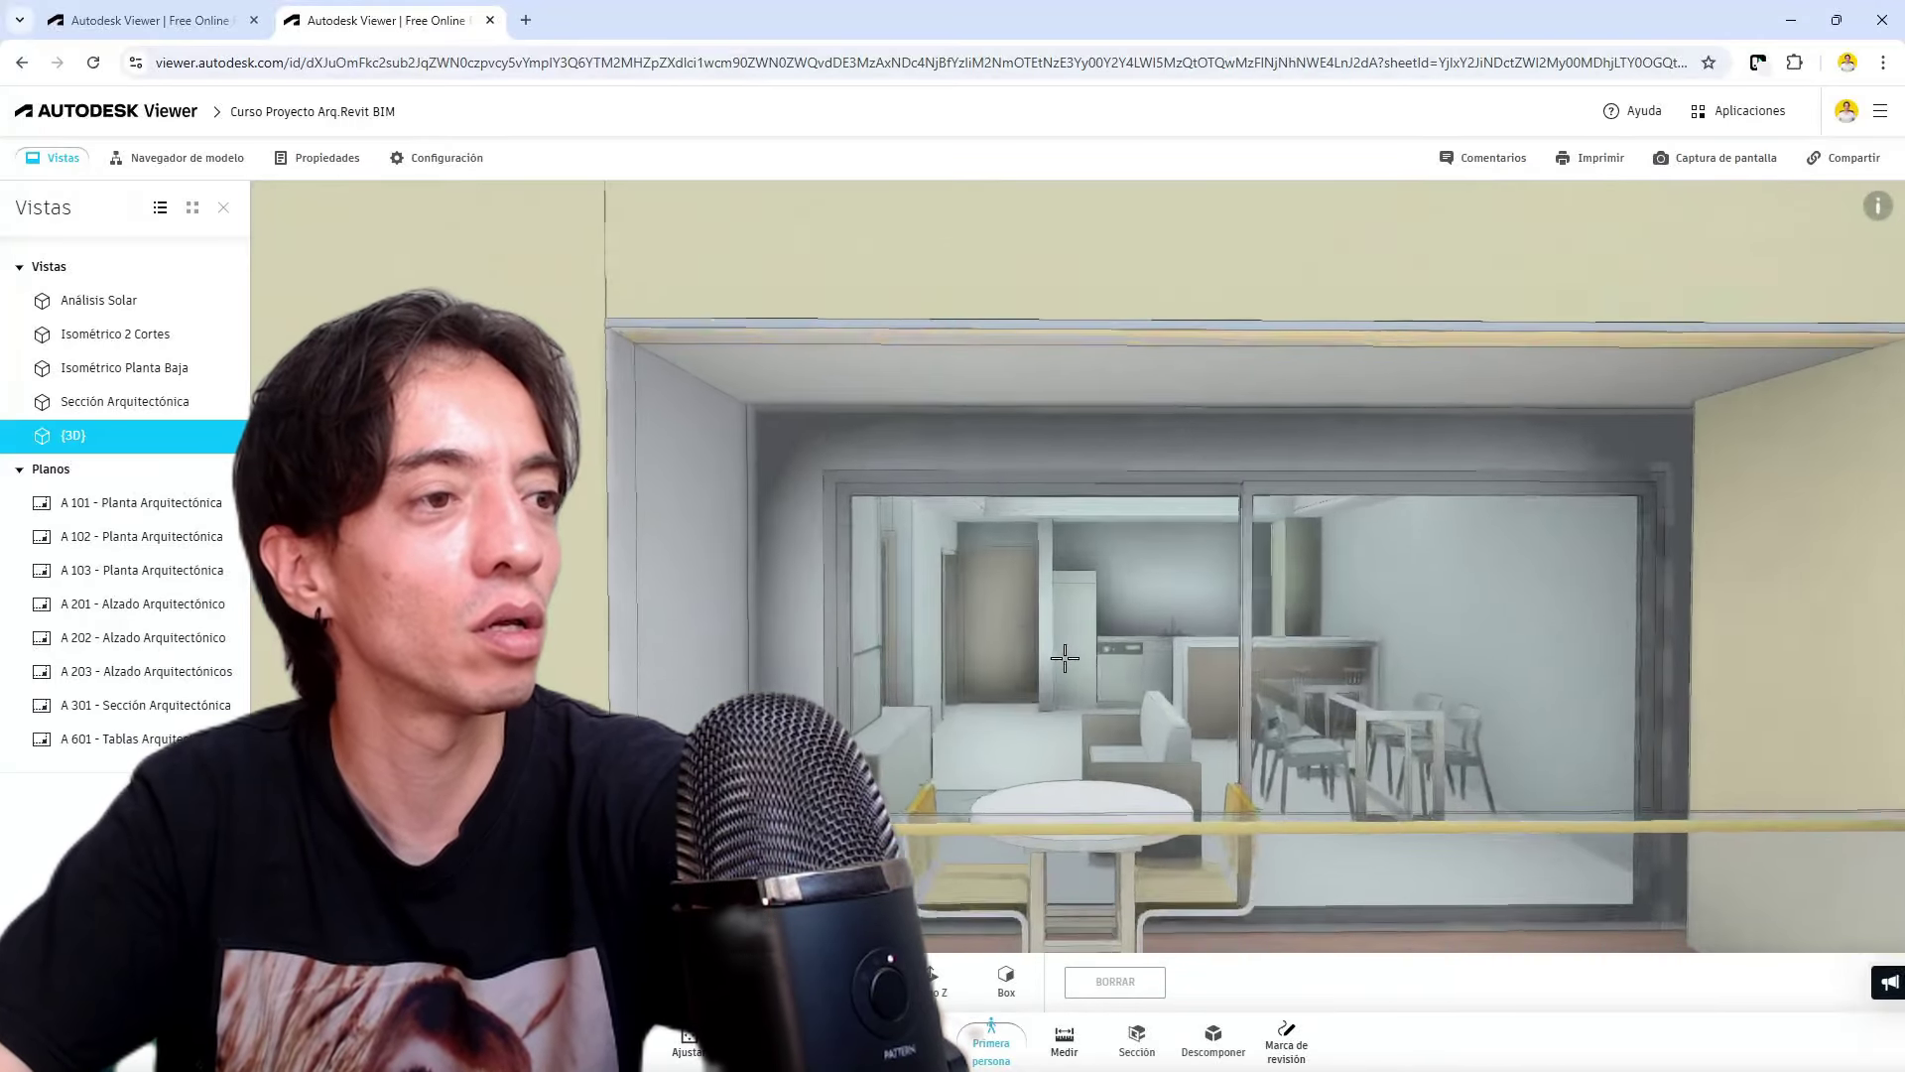
pyautogui.press('w')
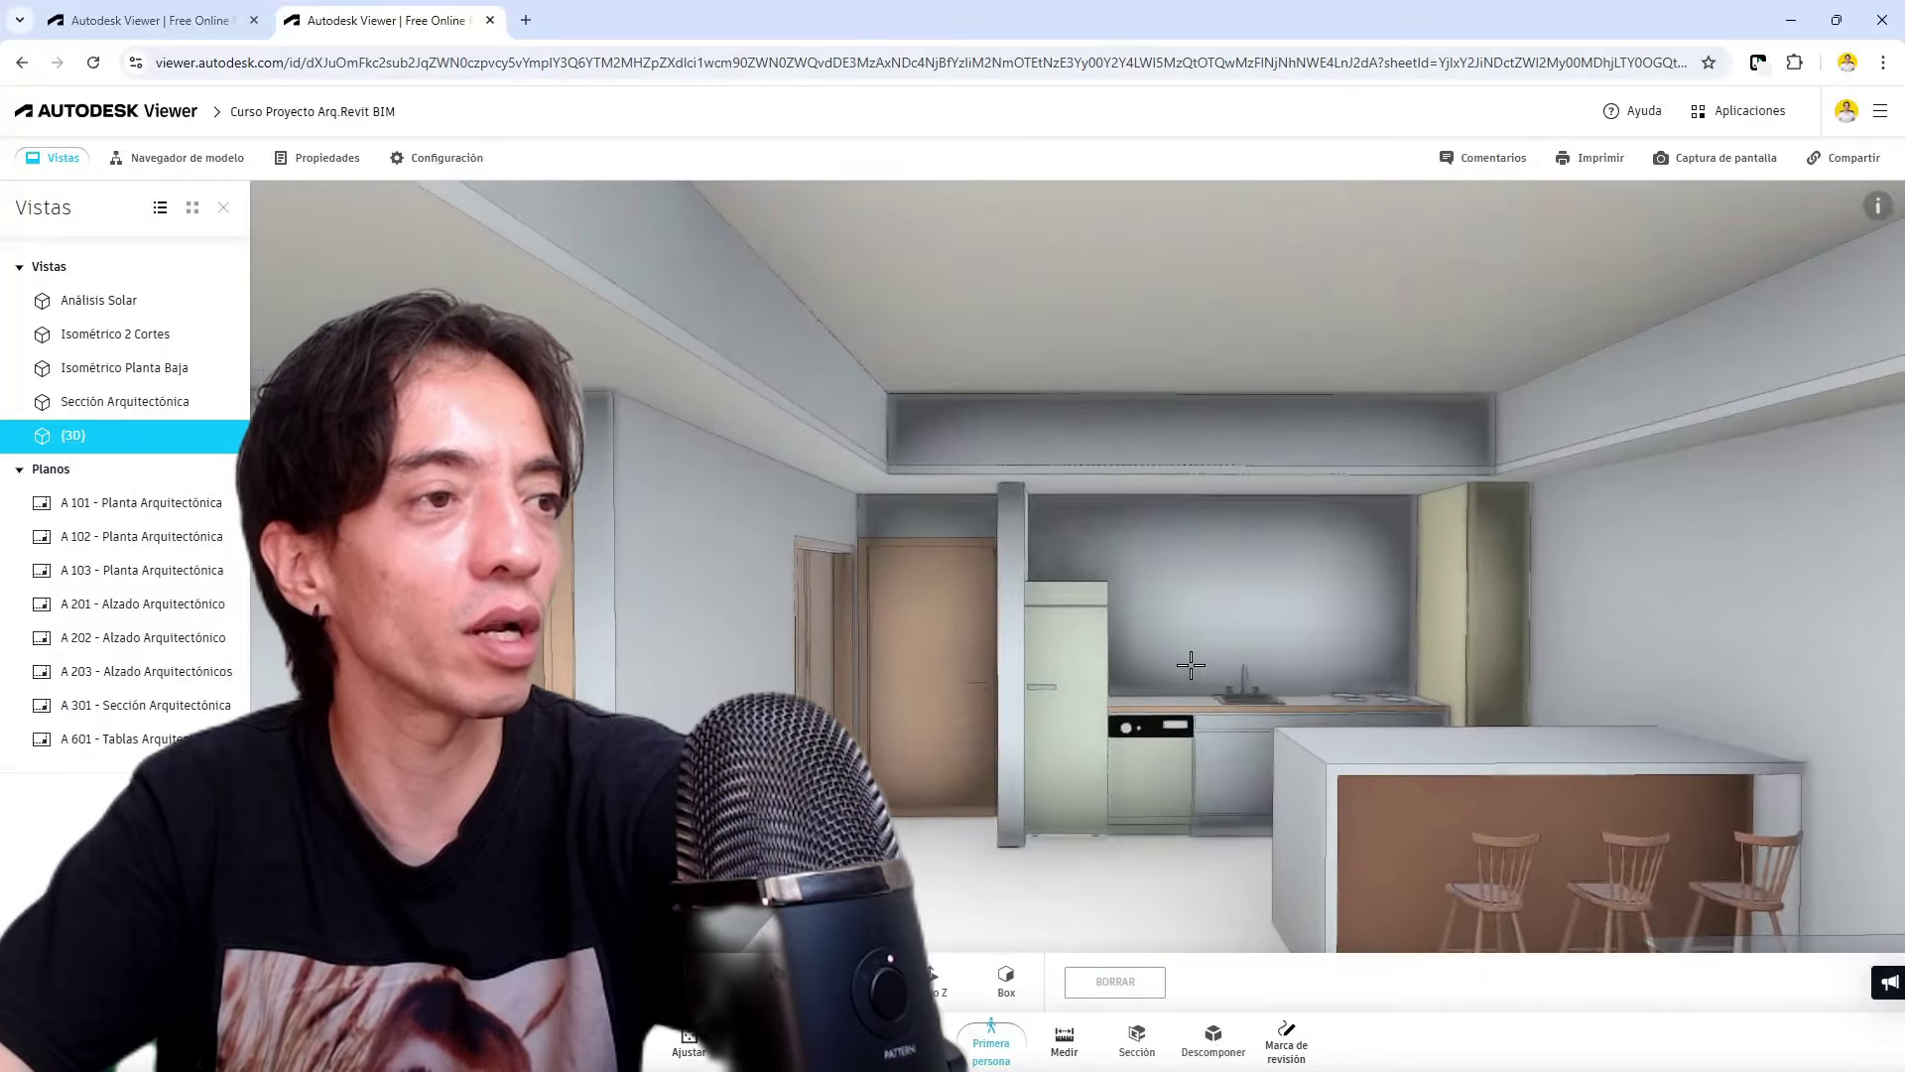
pyautogui.moveTo(1191, 664)
pyautogui.mouseDown()
pyautogui.moveTo(1267, 681)
pyautogui.moveTo(1136, 625)
pyautogui.moveTo(962, 659)
pyautogui.mouseUp()
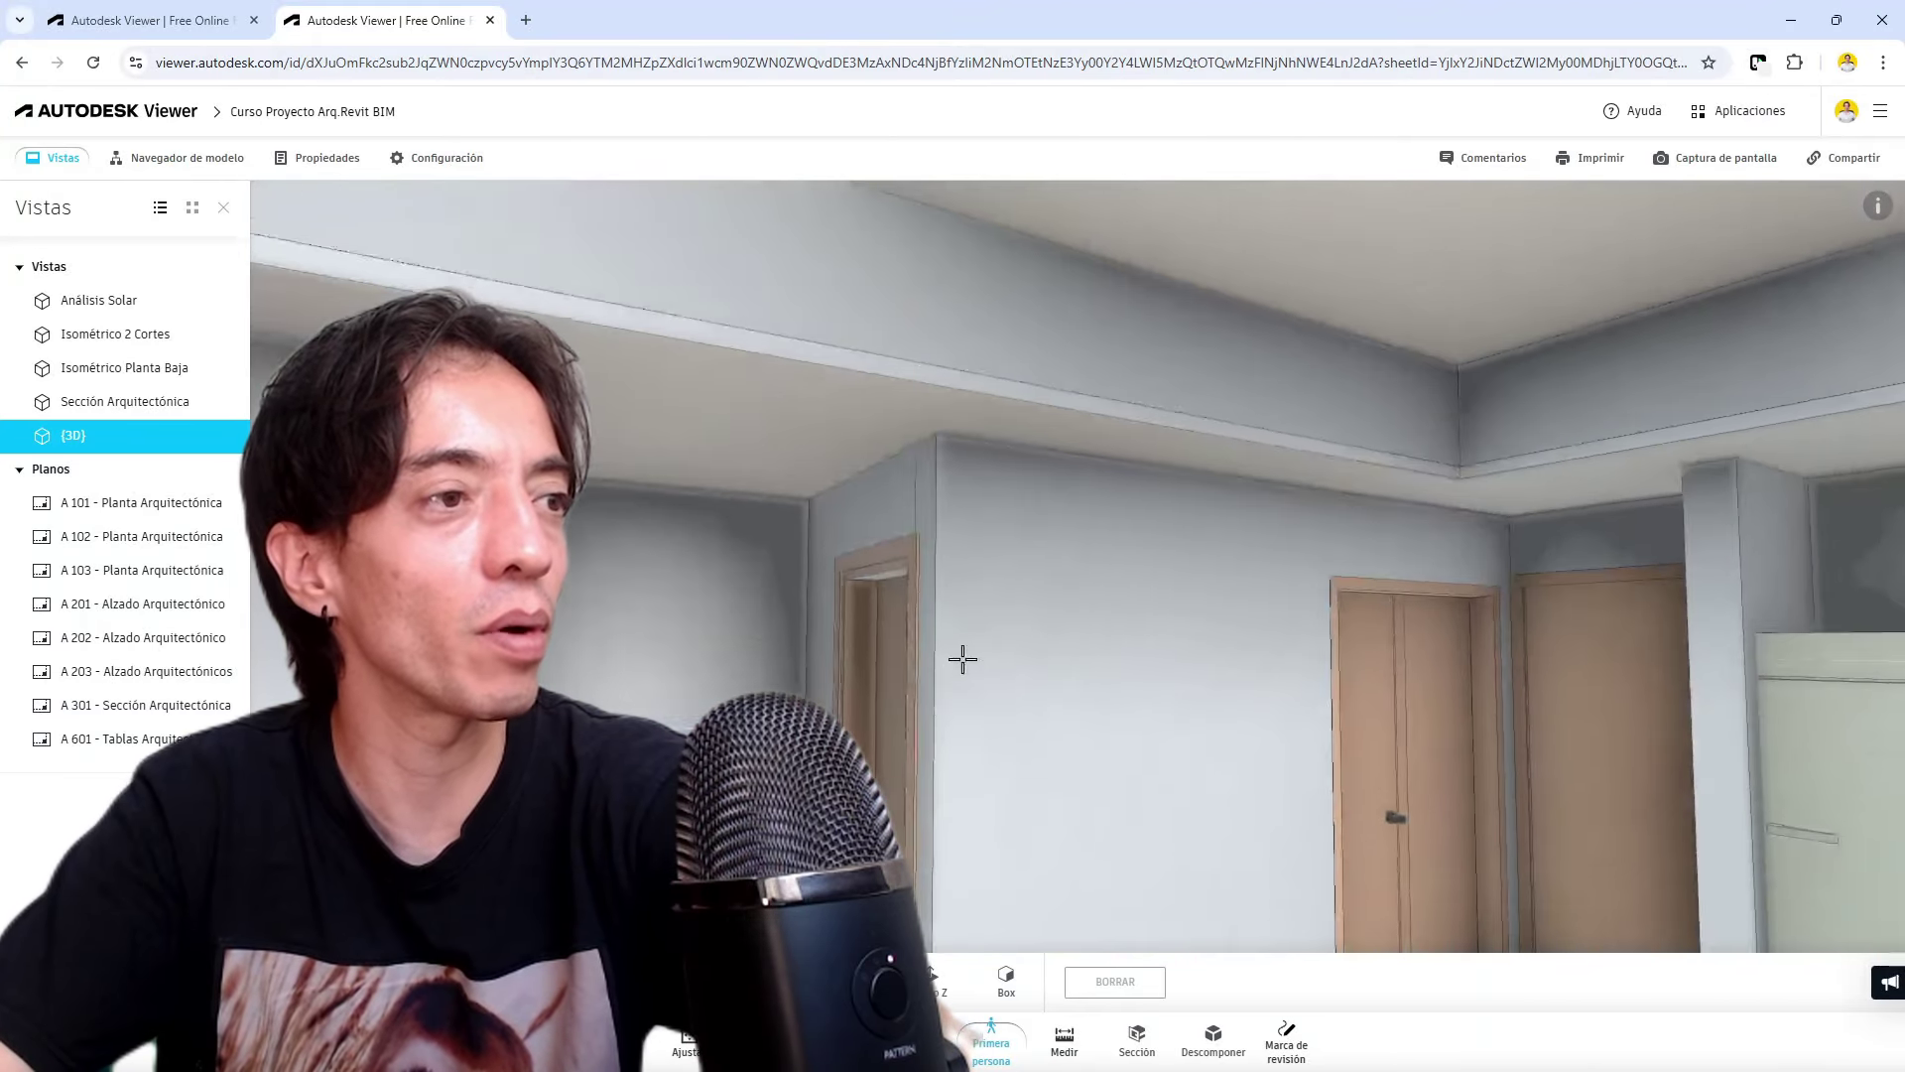
pyautogui.press('w')
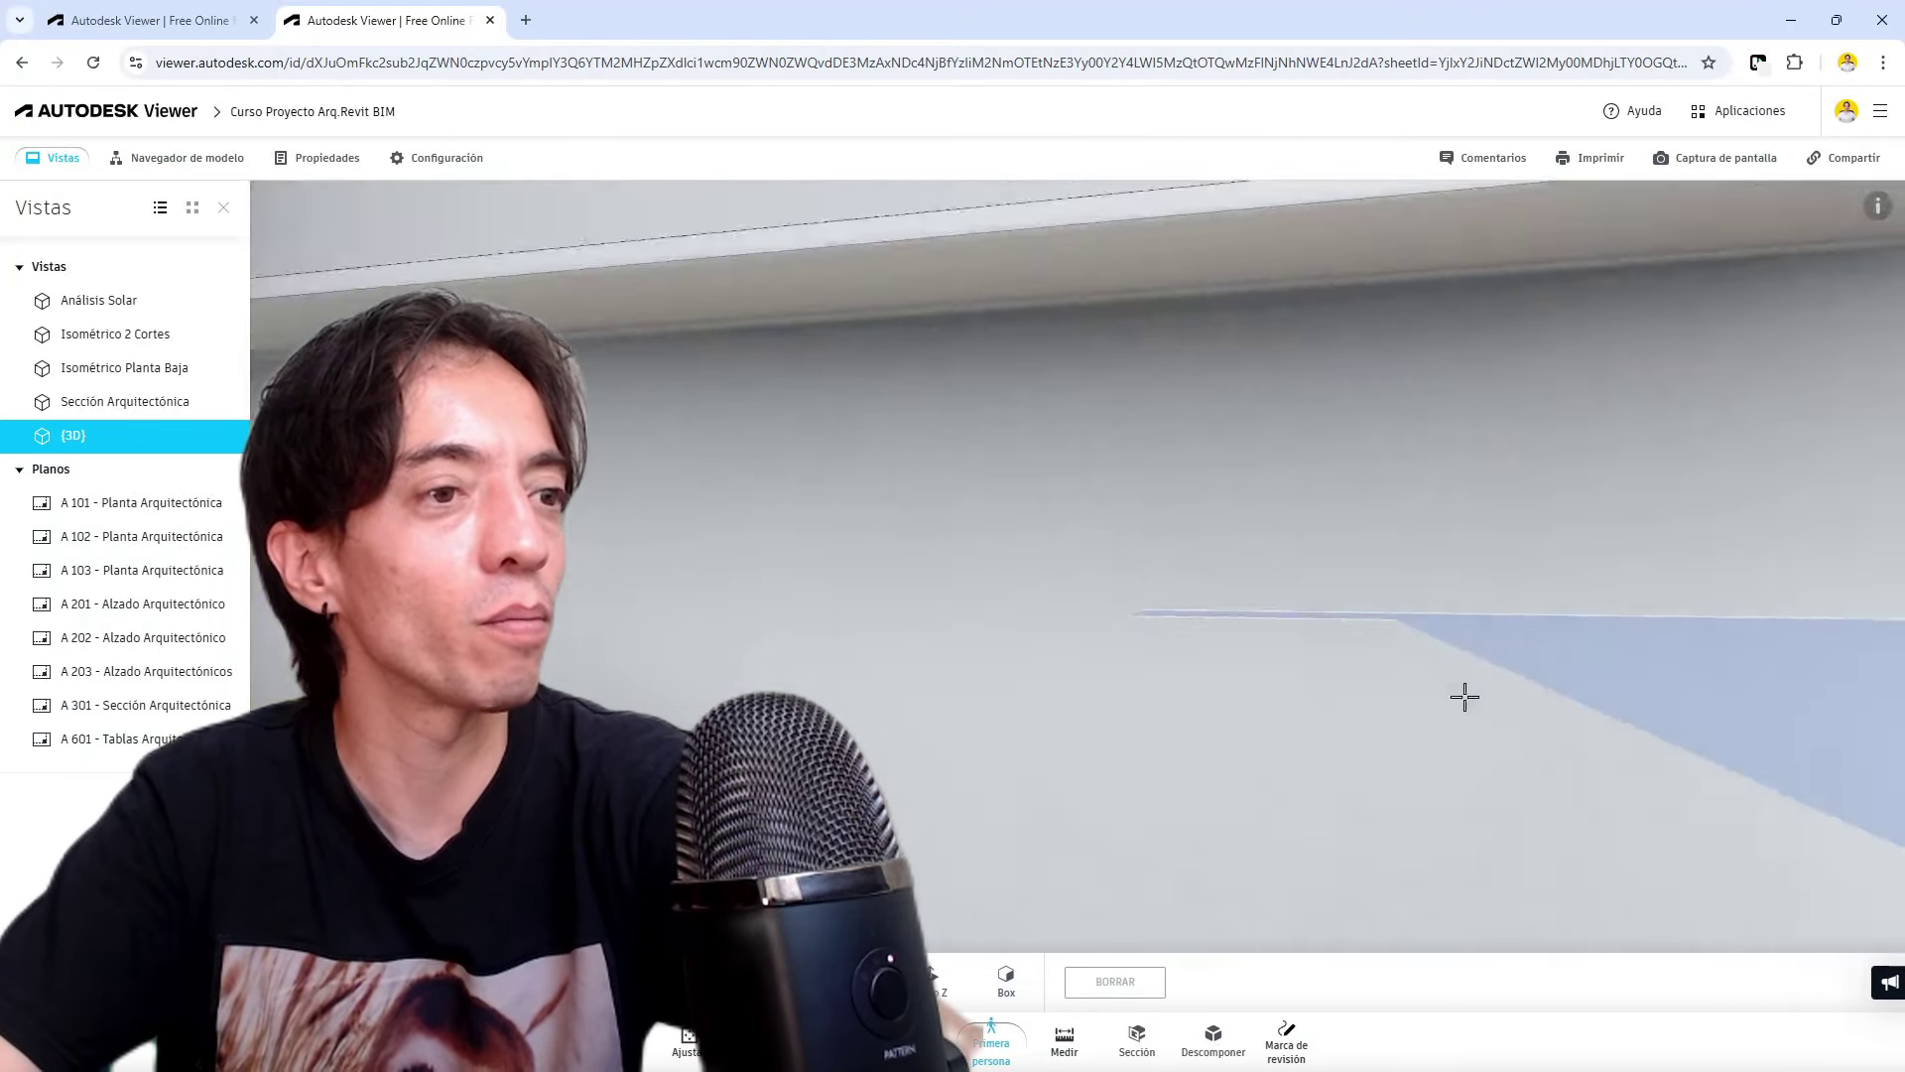
# Frame the kitchen counter and select the ceiling bulkhead above the kitchen.
pyautogui.moveTo(1465, 698)
pyautogui.mouseDown()
pyautogui.moveTo(1743, 702)
pyautogui.moveTo(1565, 582)
pyautogui.moveTo(1375, 595)
pyautogui.moveTo(1518, 582)
pyautogui.mouseUp()
pyautogui.press('w')
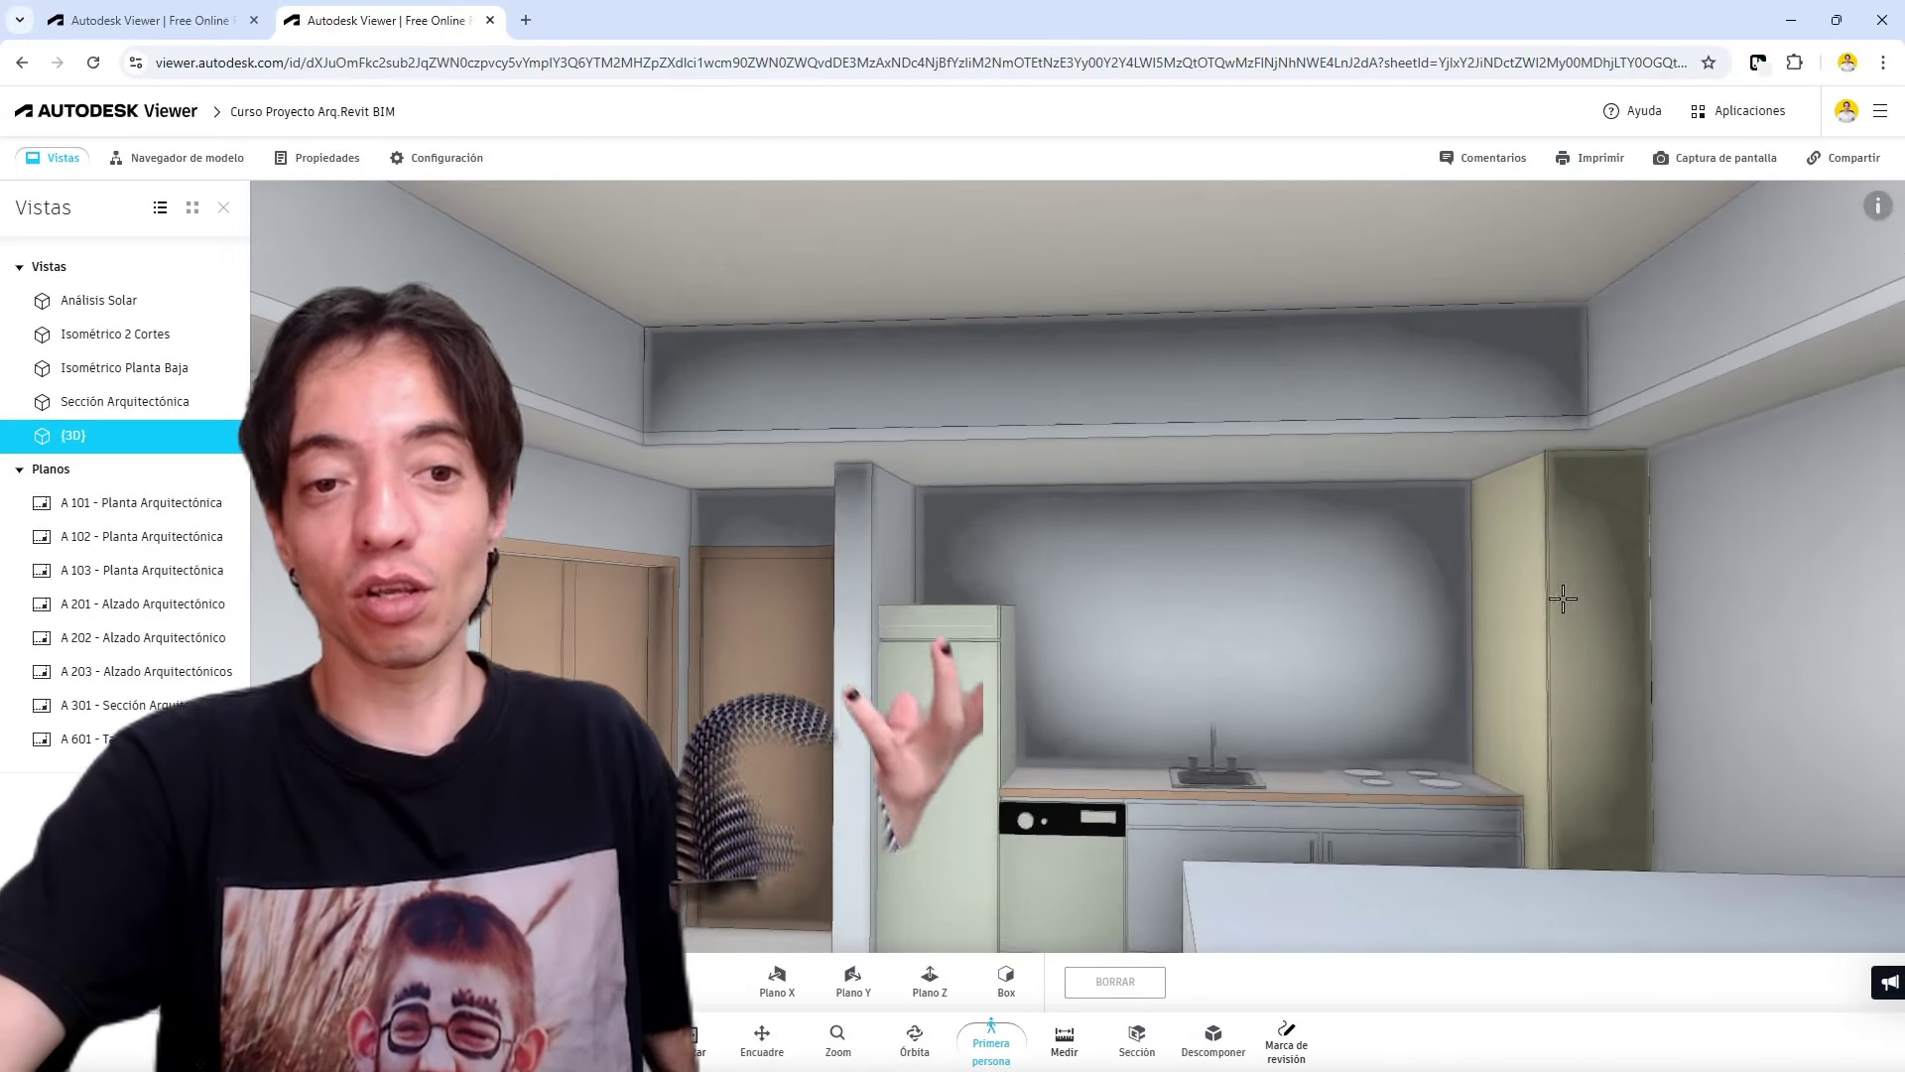
pyautogui.press('s')
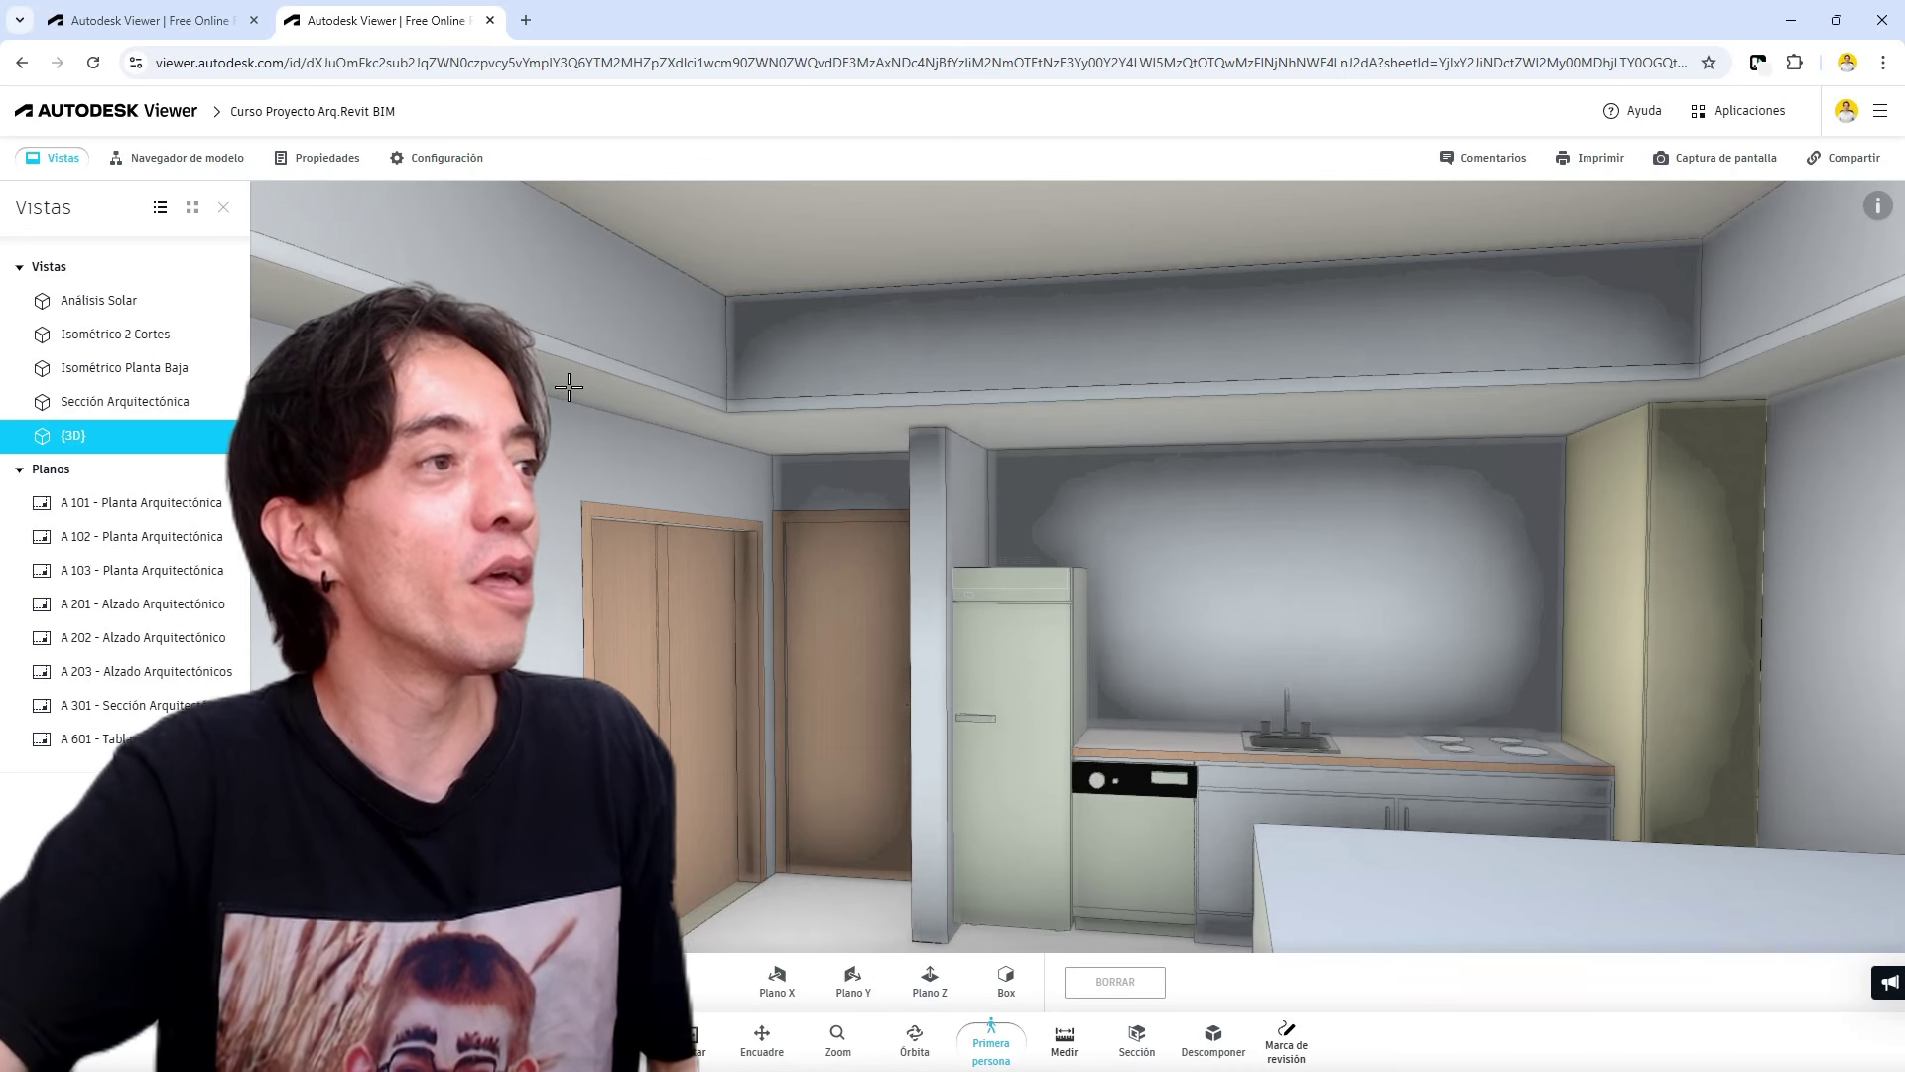
pyautogui.click(571, 355)
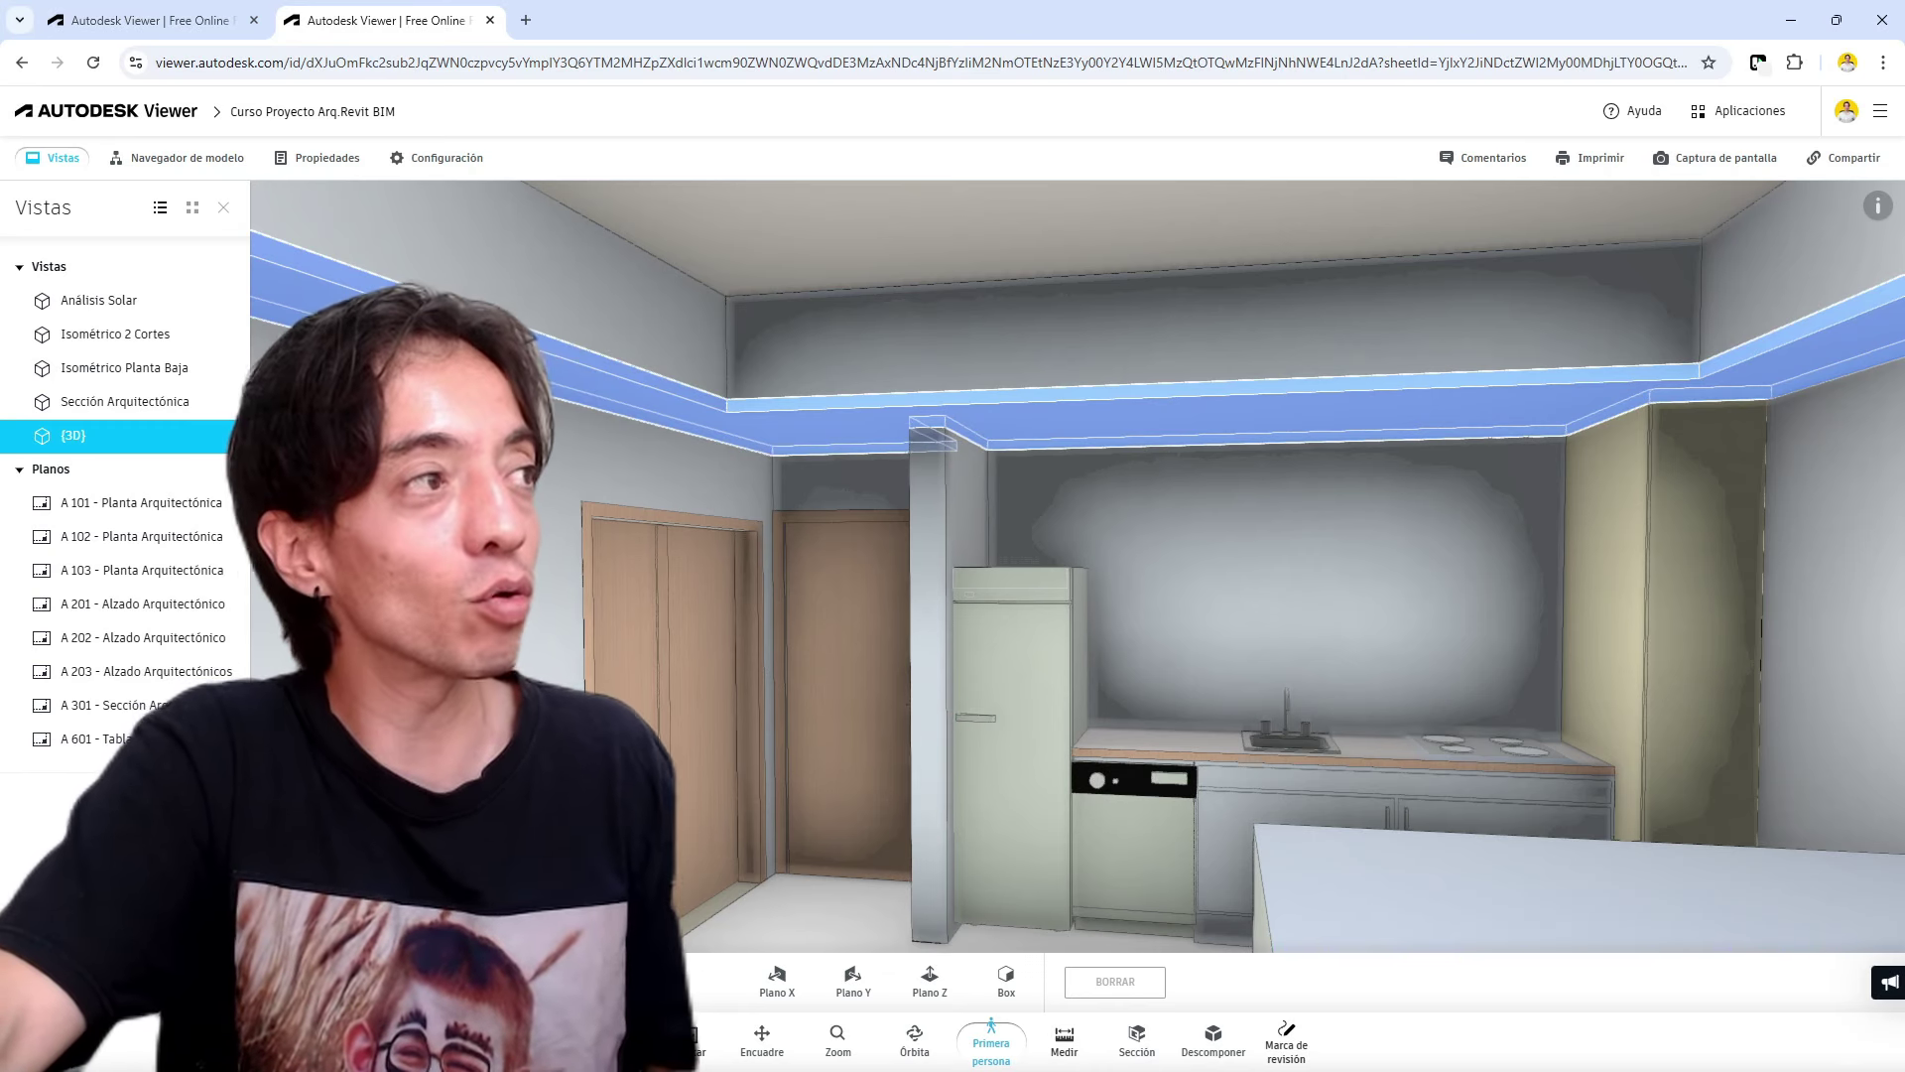
# Show the Techo Compuesto properties and scroll to its 15.53 m² area and 0.85 m³ volume.
pyautogui.click(319, 161)
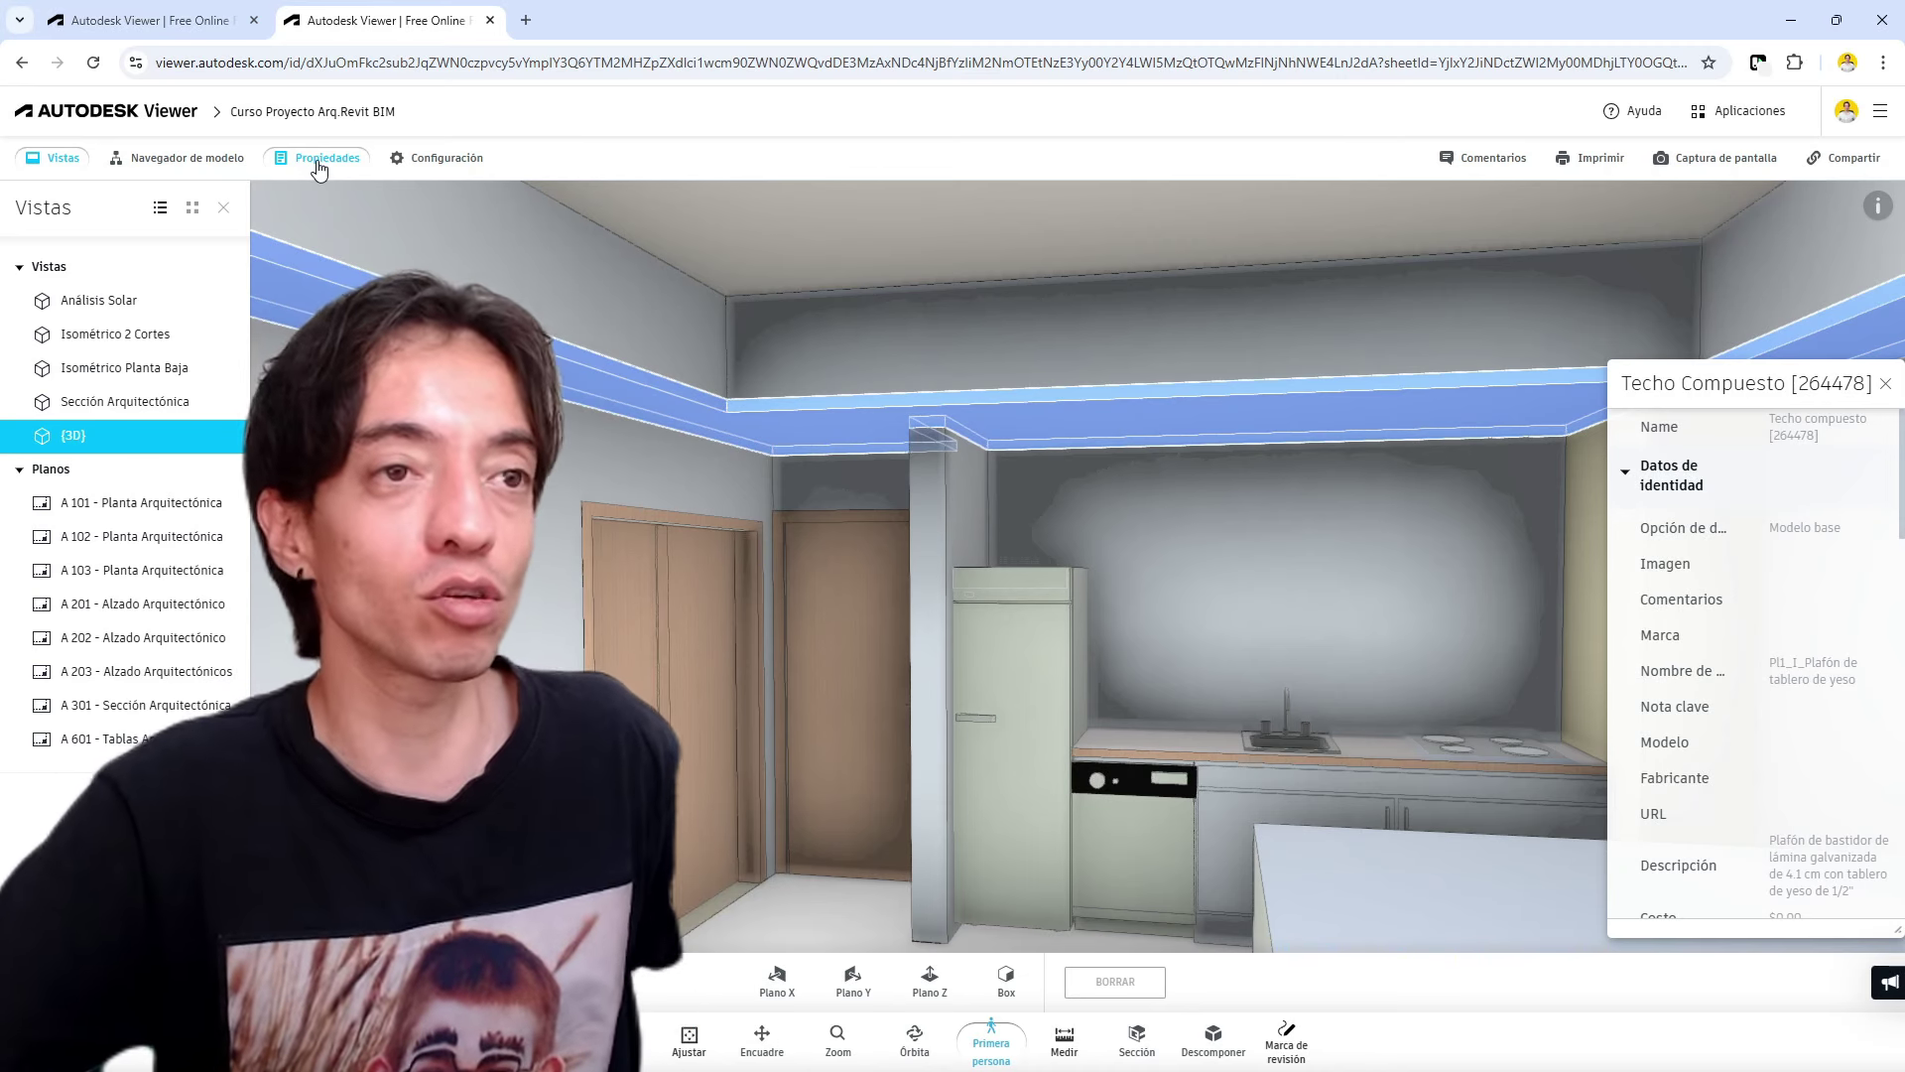
pyautogui.scroll(-1, 1778, 496)
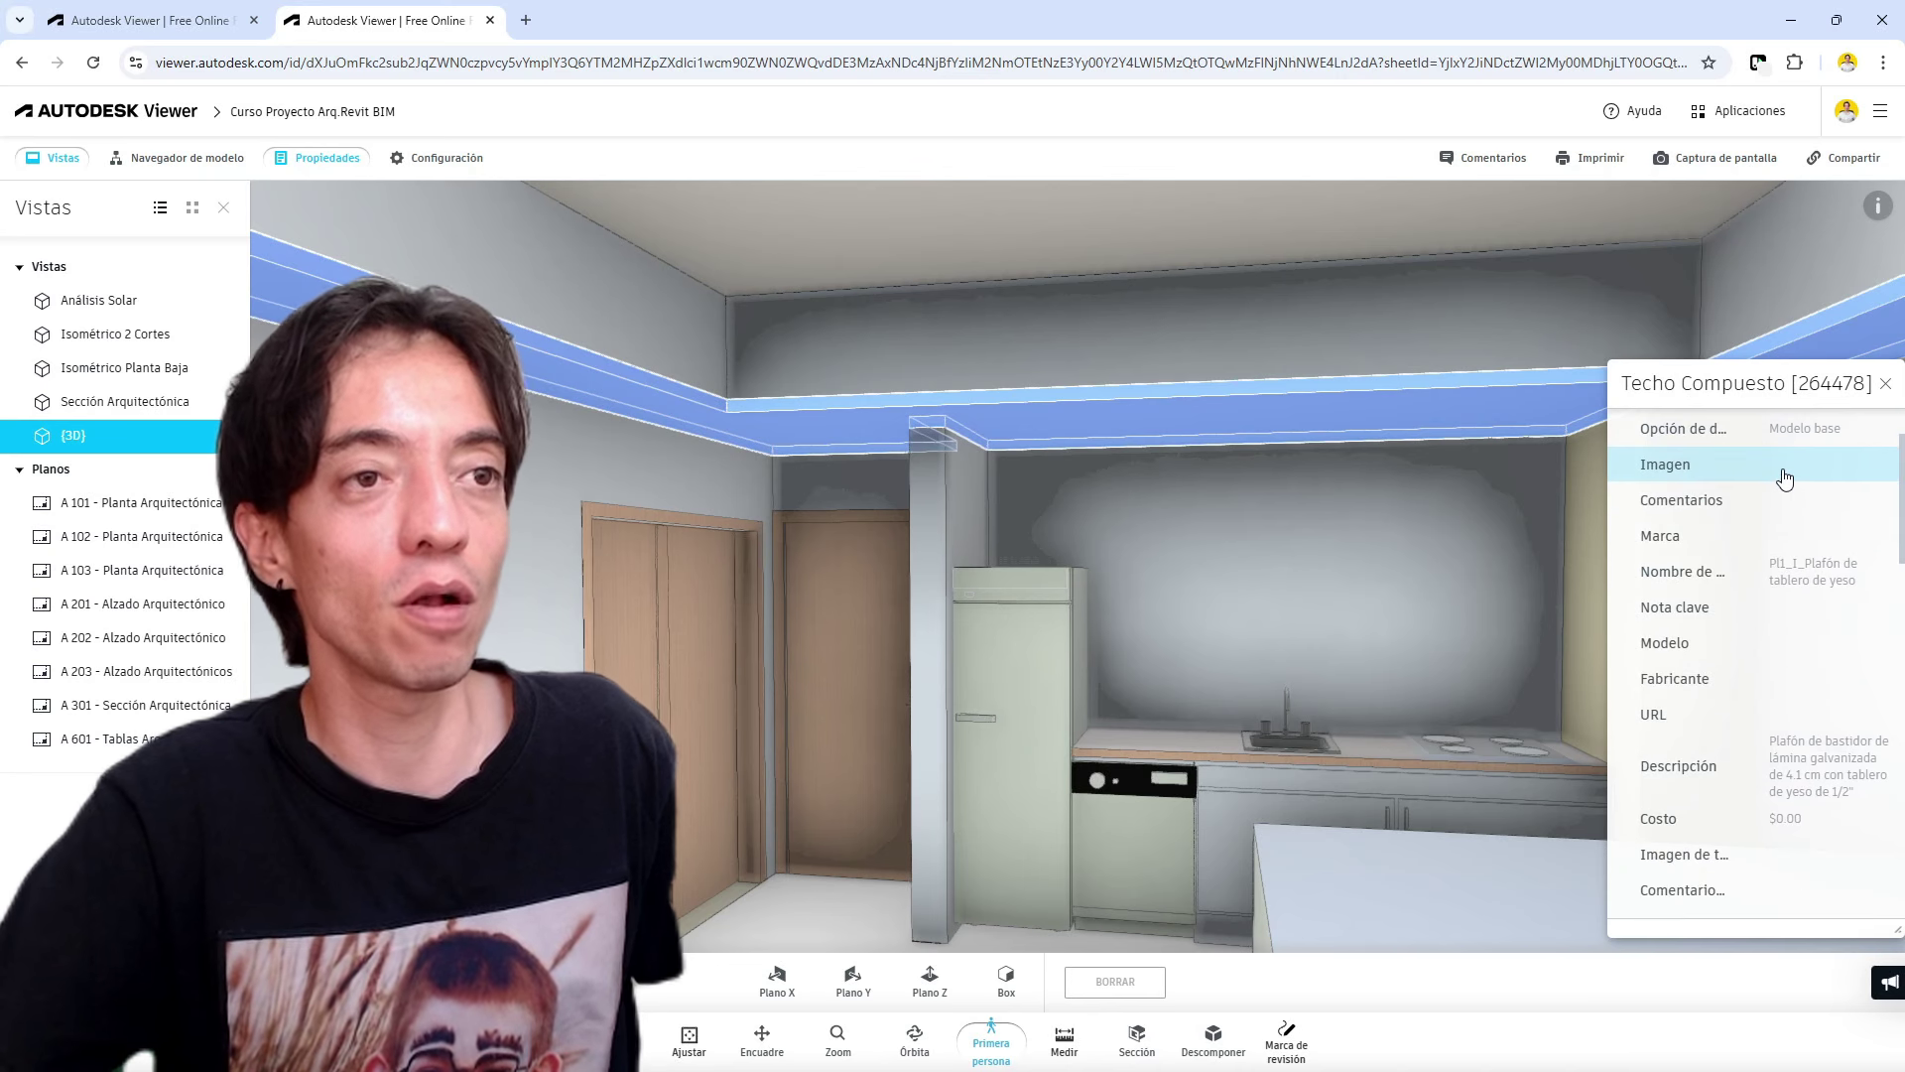
pyautogui.scroll(1, 1740, 625)
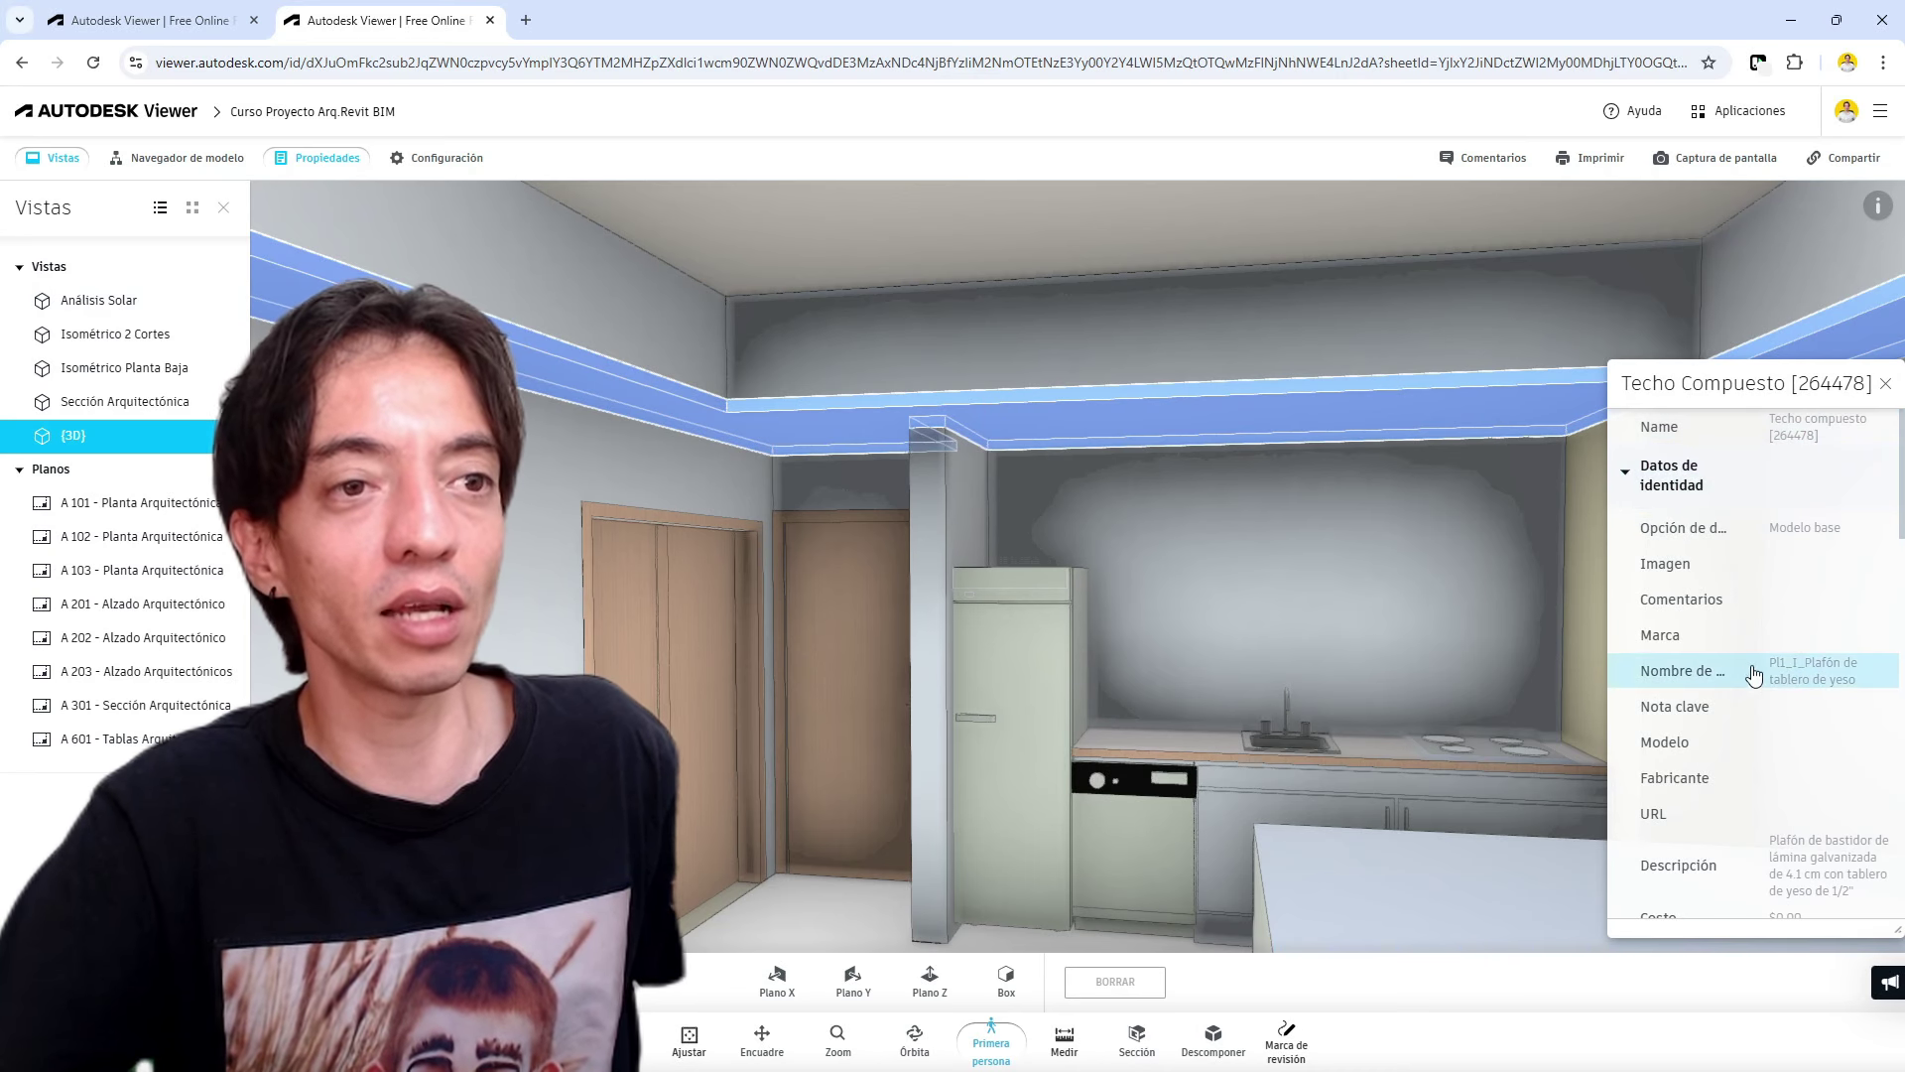
pyautogui.scroll(-2, 1776, 683)
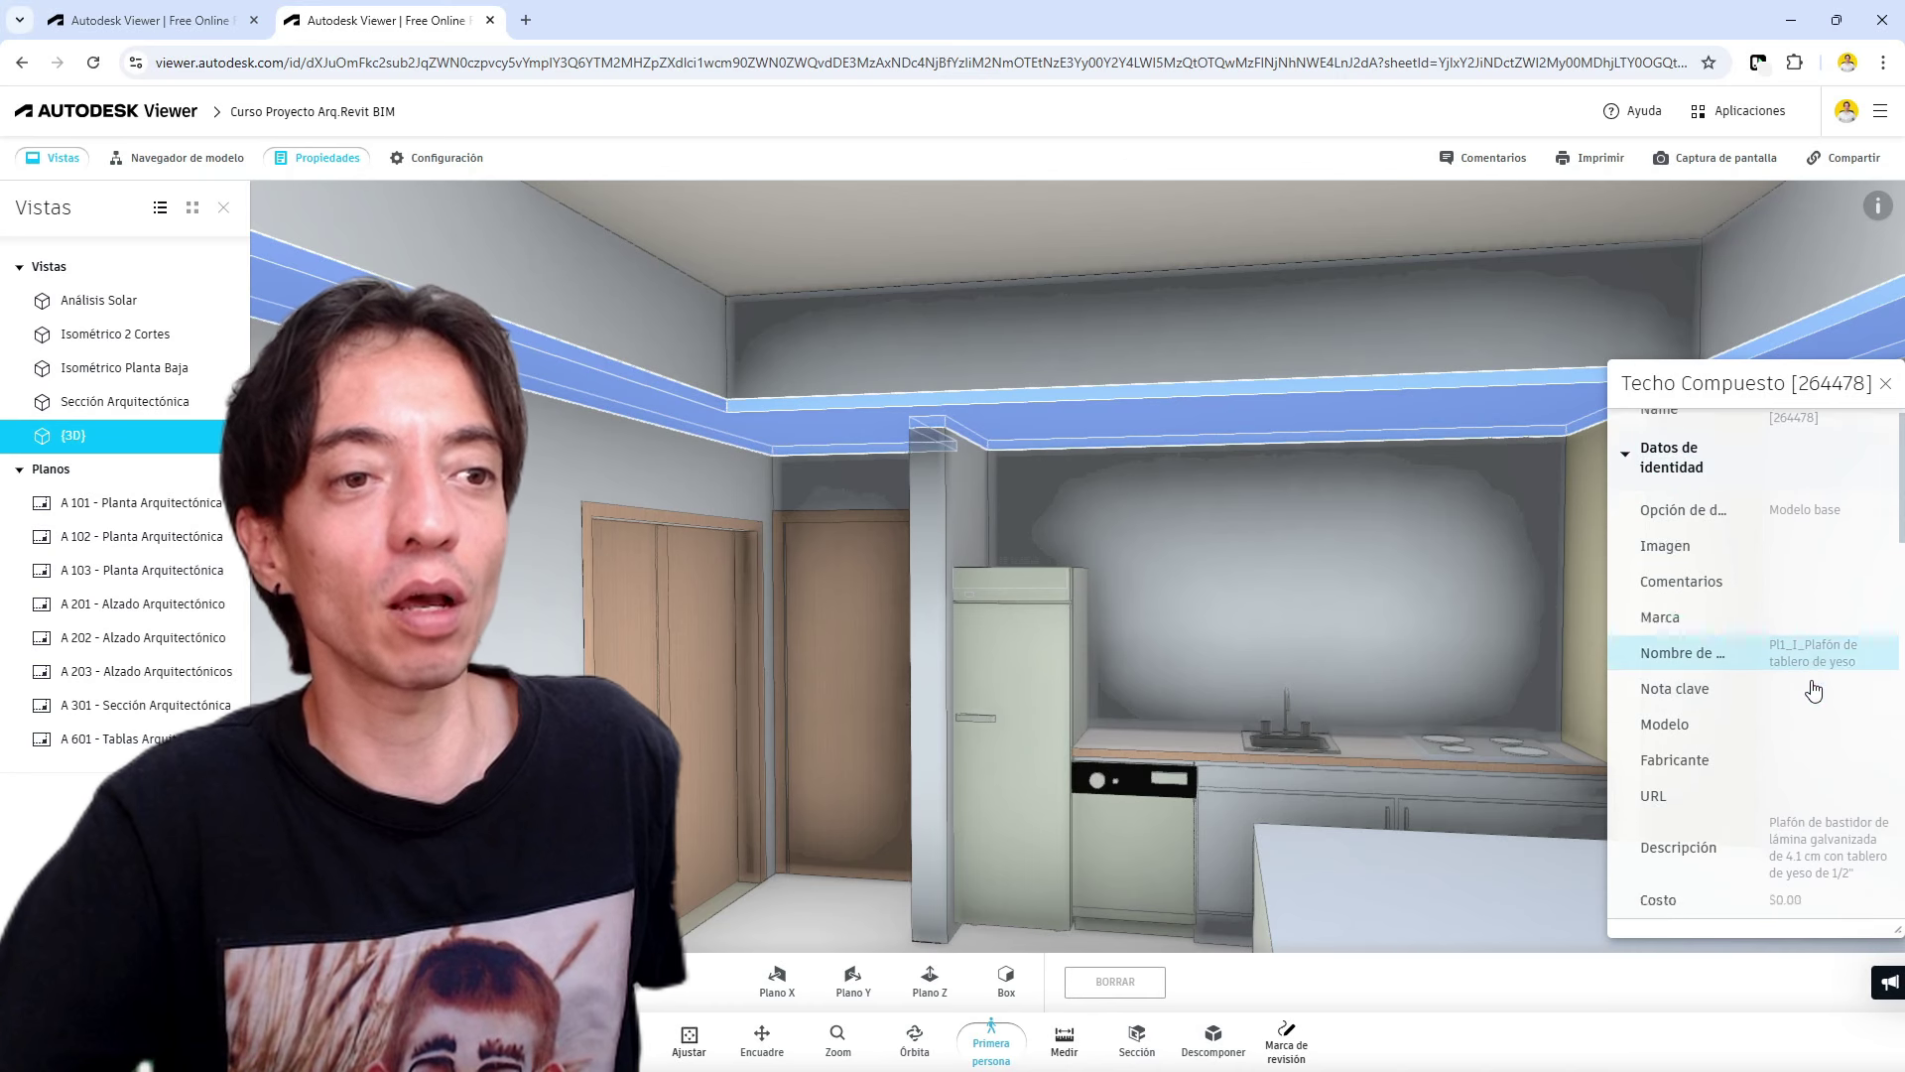
pyautogui.scroll(-1, 1771, 684)
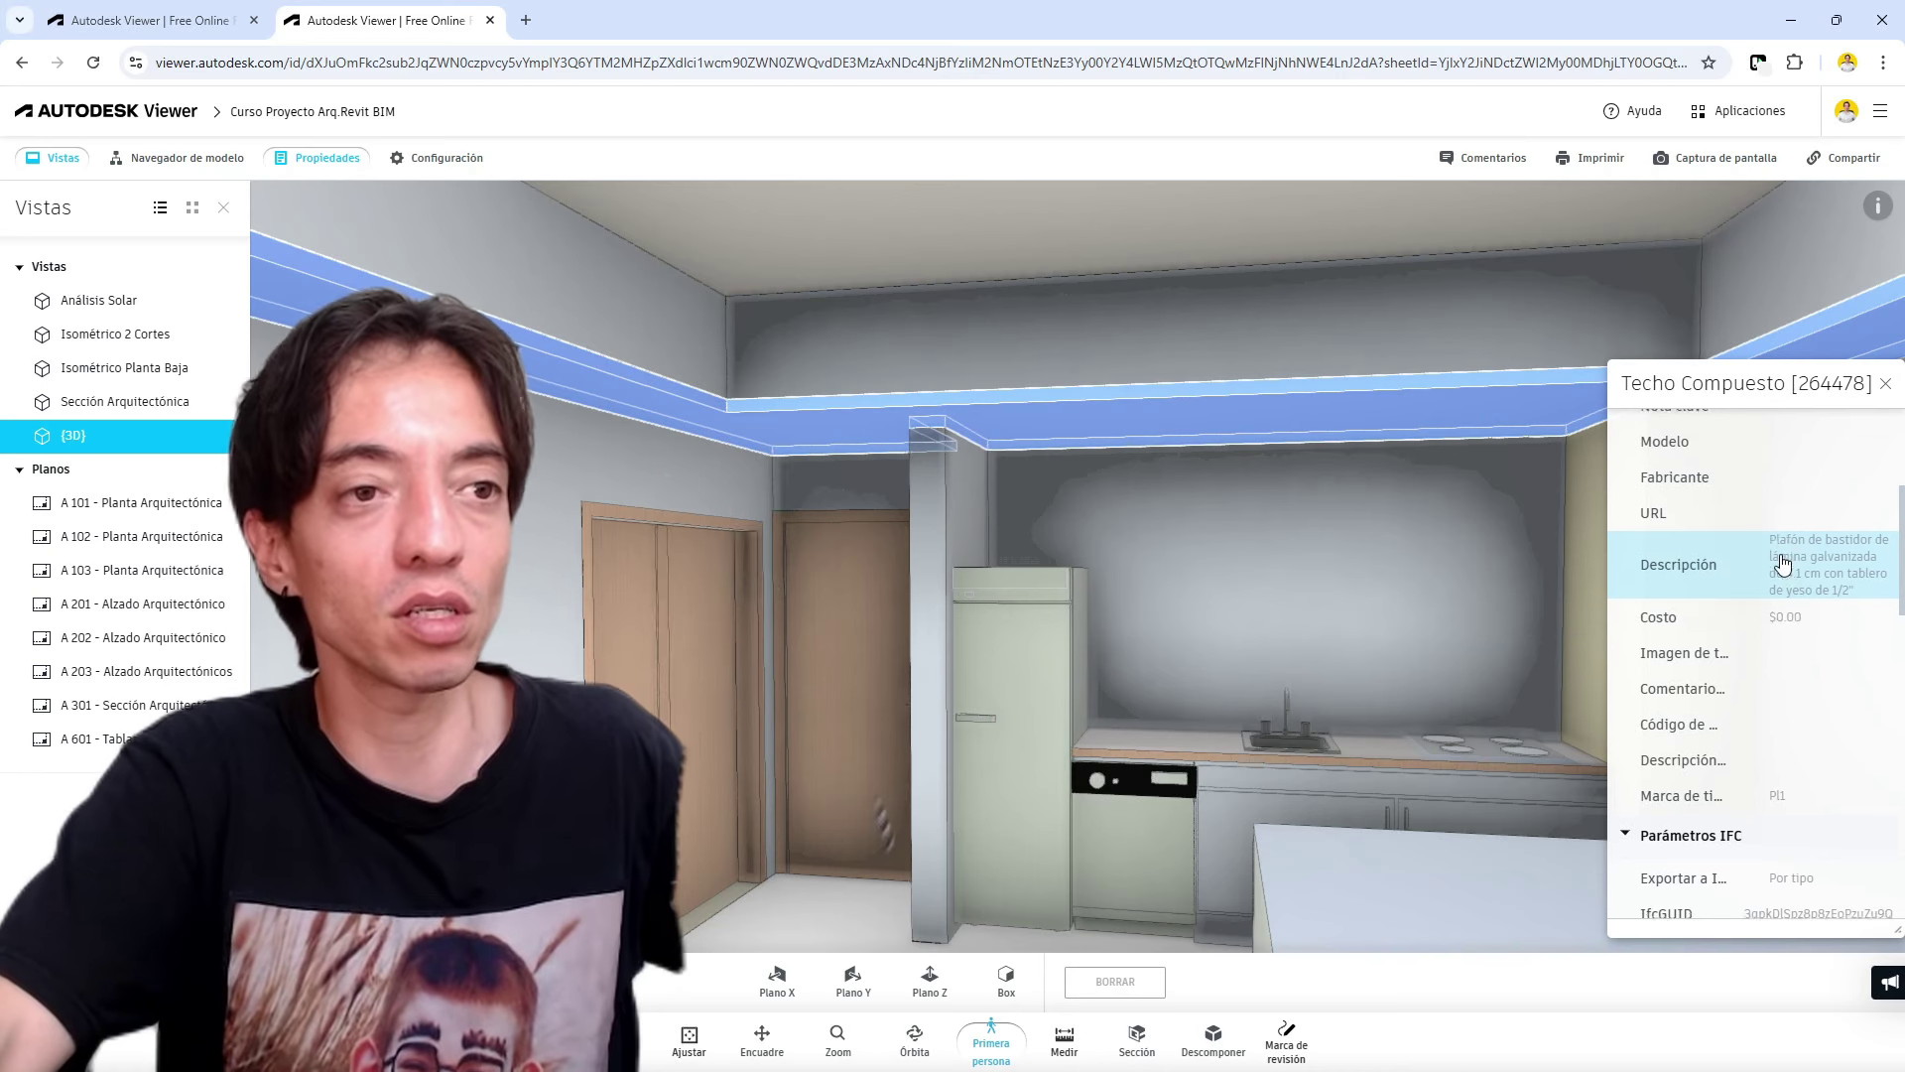
pyautogui.scroll(-3, 1796, 588)
pyautogui.scroll(-1, 1794, 588)
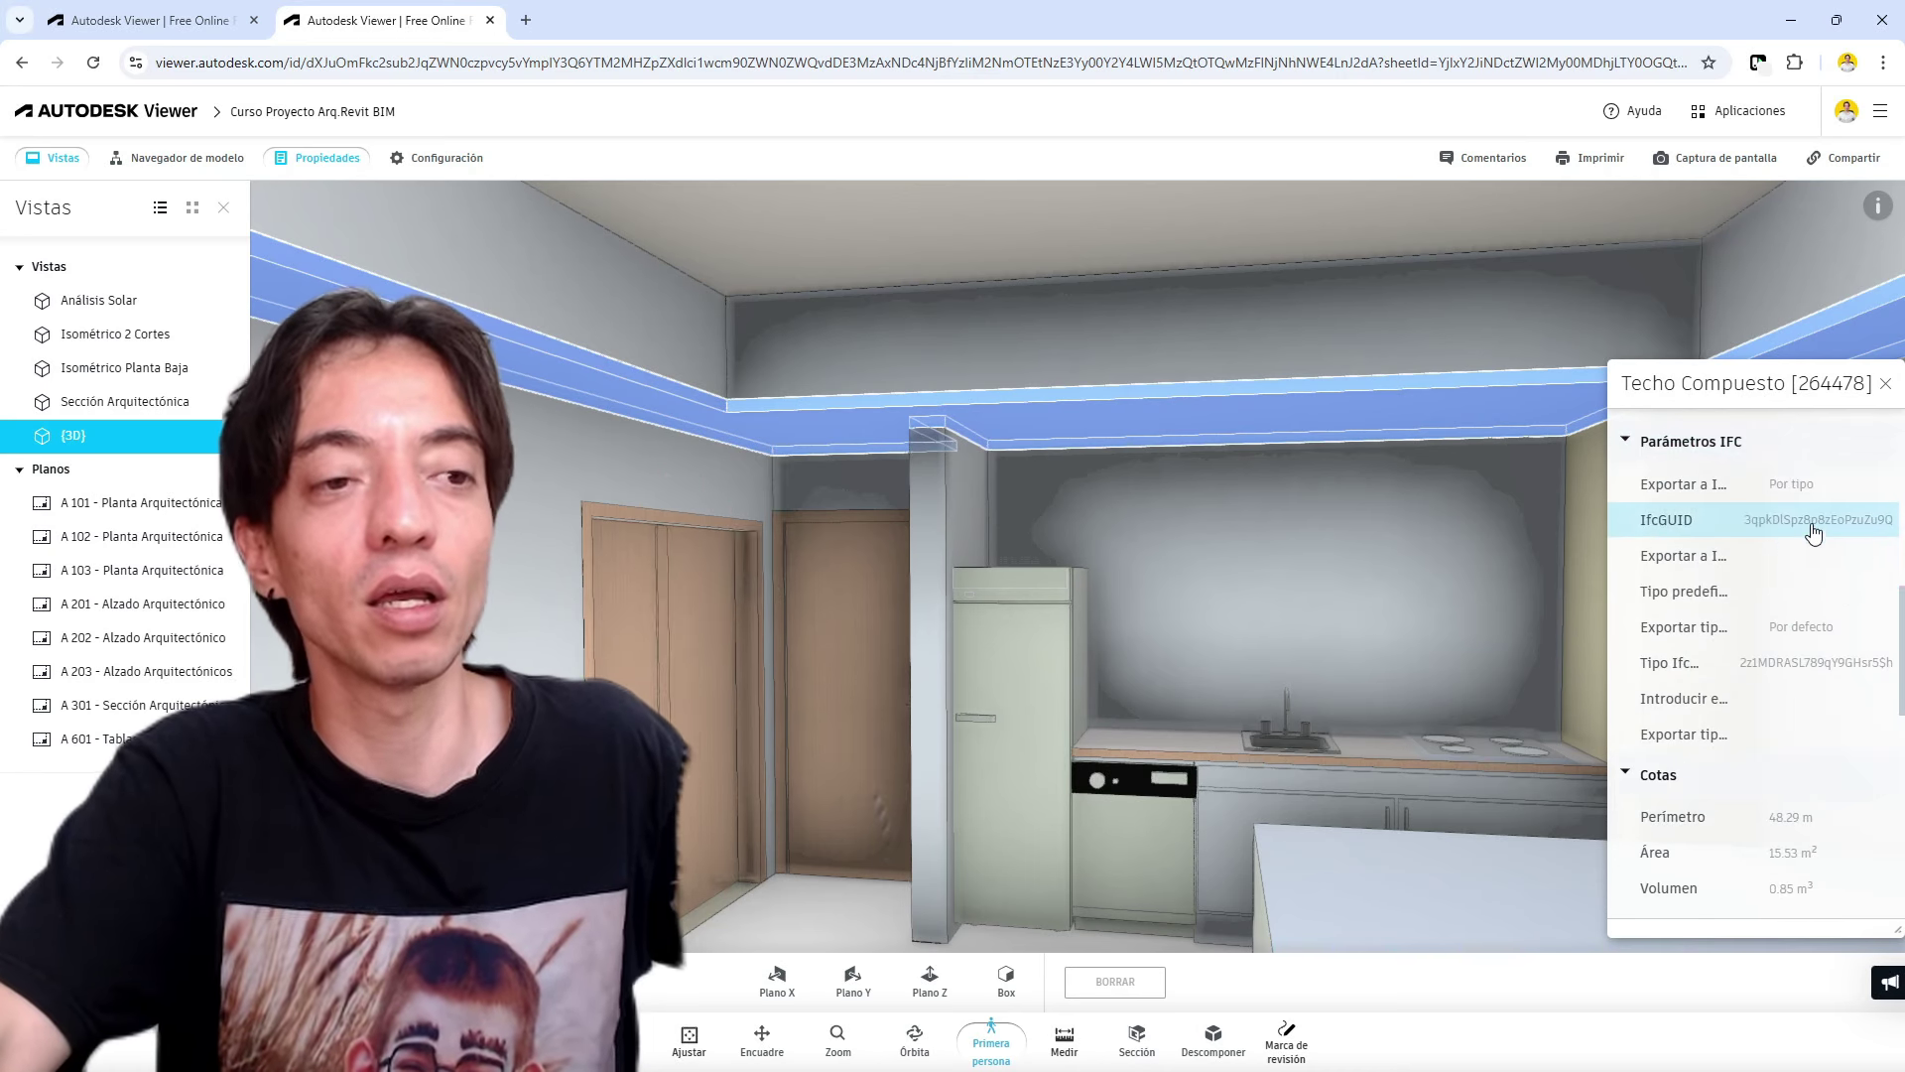
pyautogui.scroll(-2, 1791, 536)
pyautogui.scroll(-1, 1789, 530)
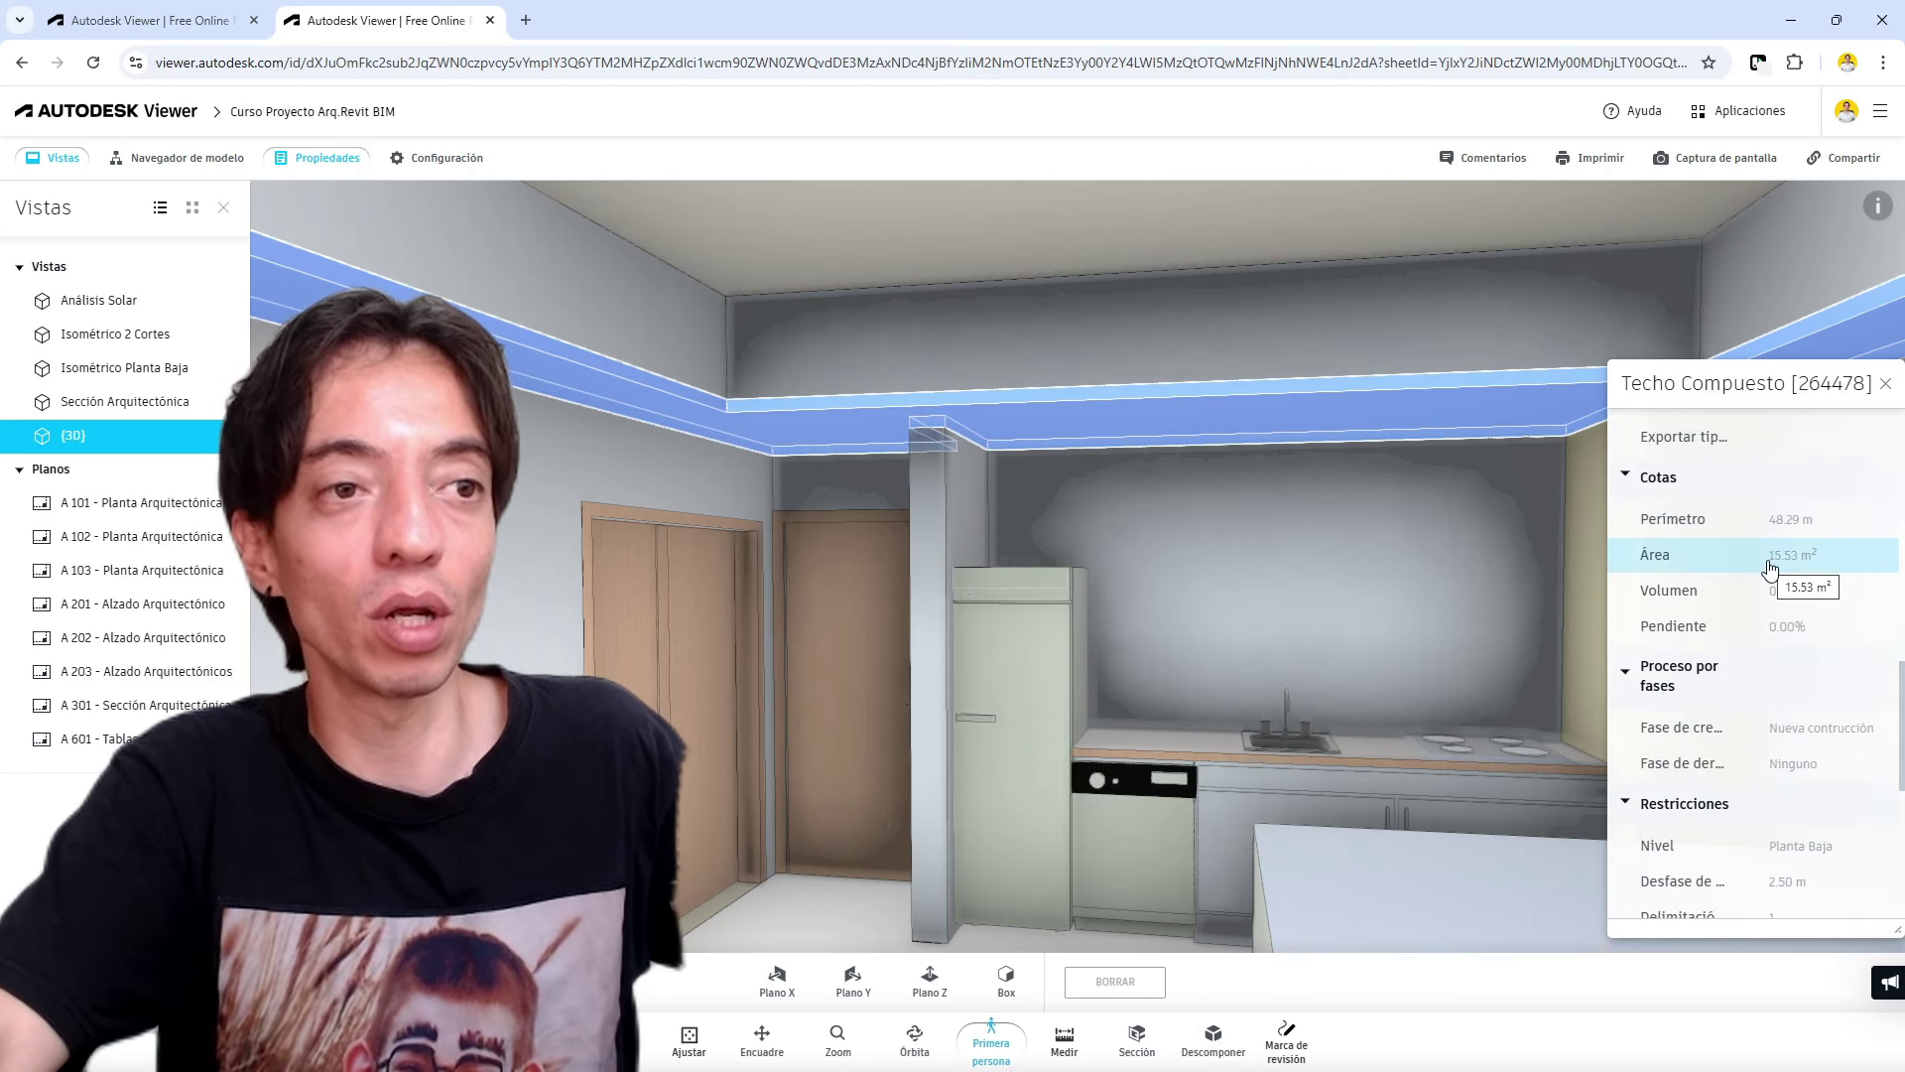
pyautogui.scroll(-1, 1786, 630)
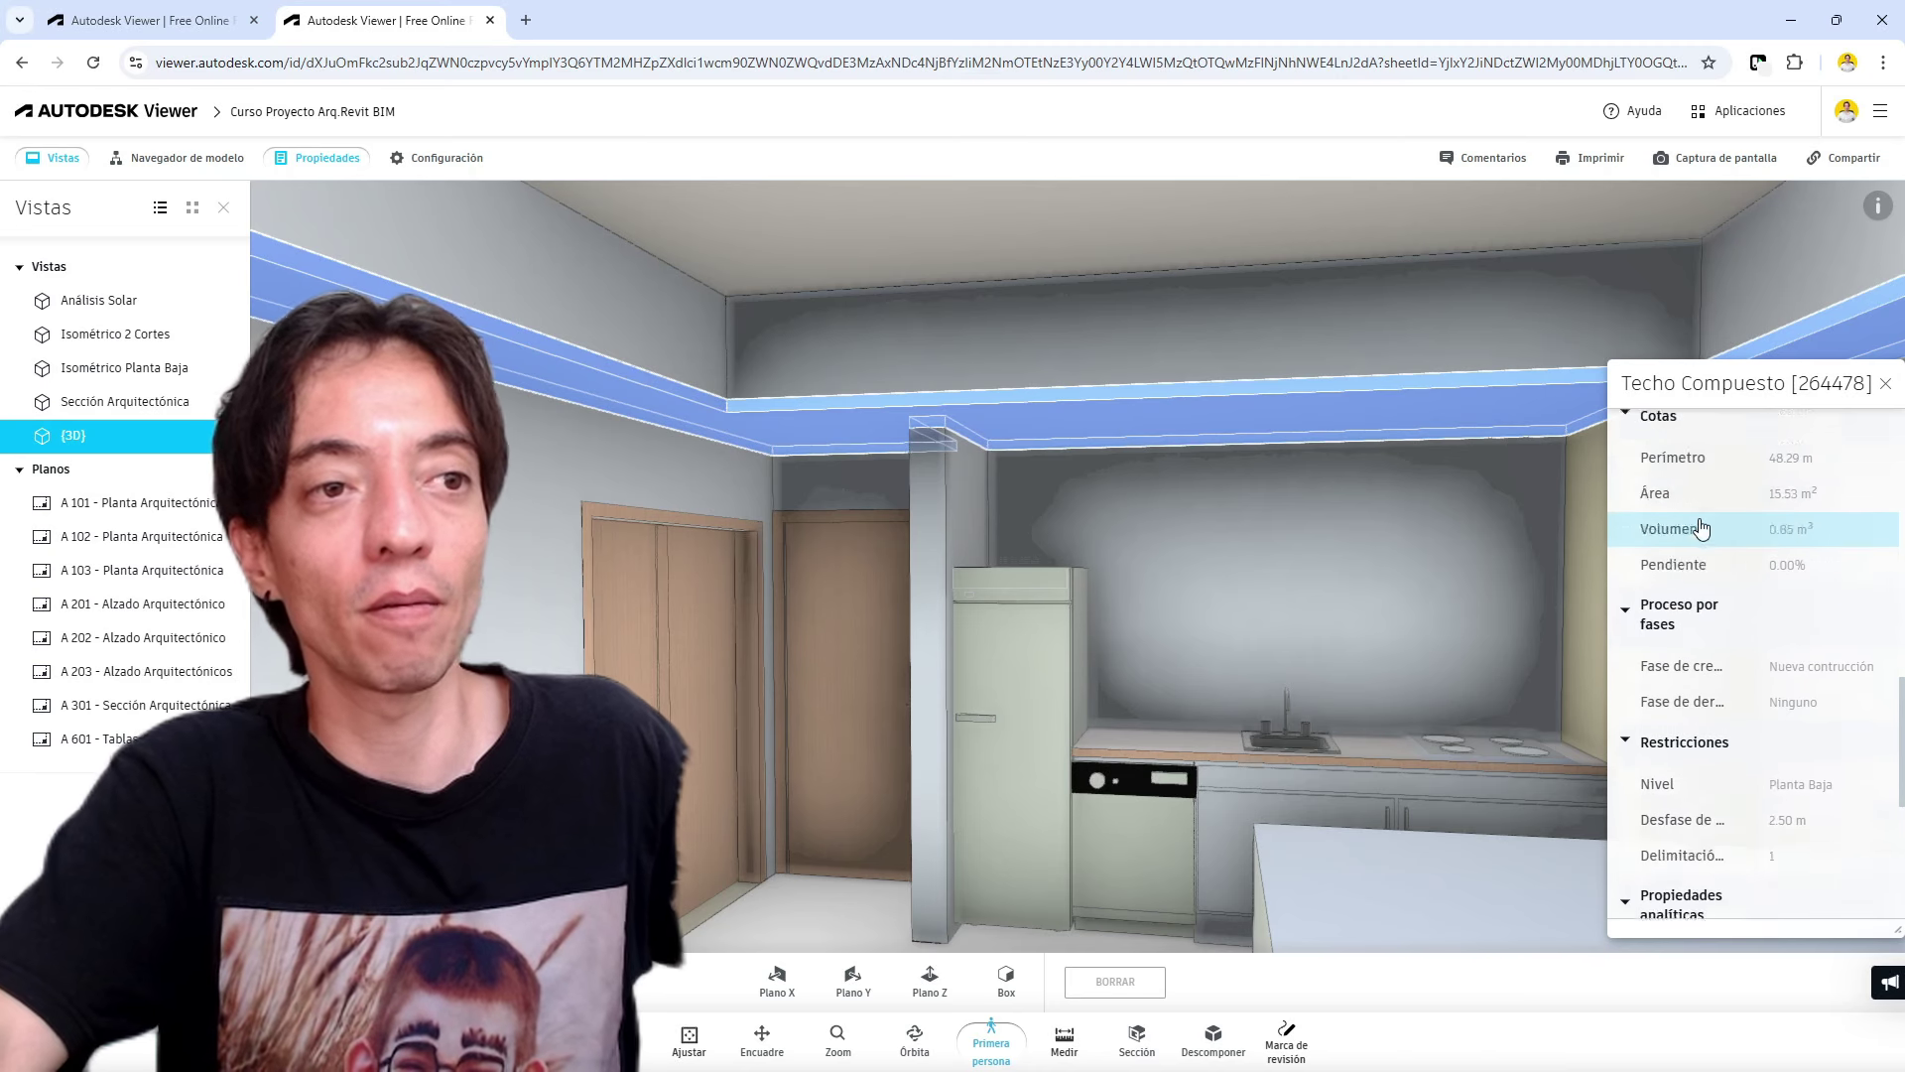
pyautogui.scroll(1, 1801, 596)
pyautogui.scroll(-1, 1773, 610)
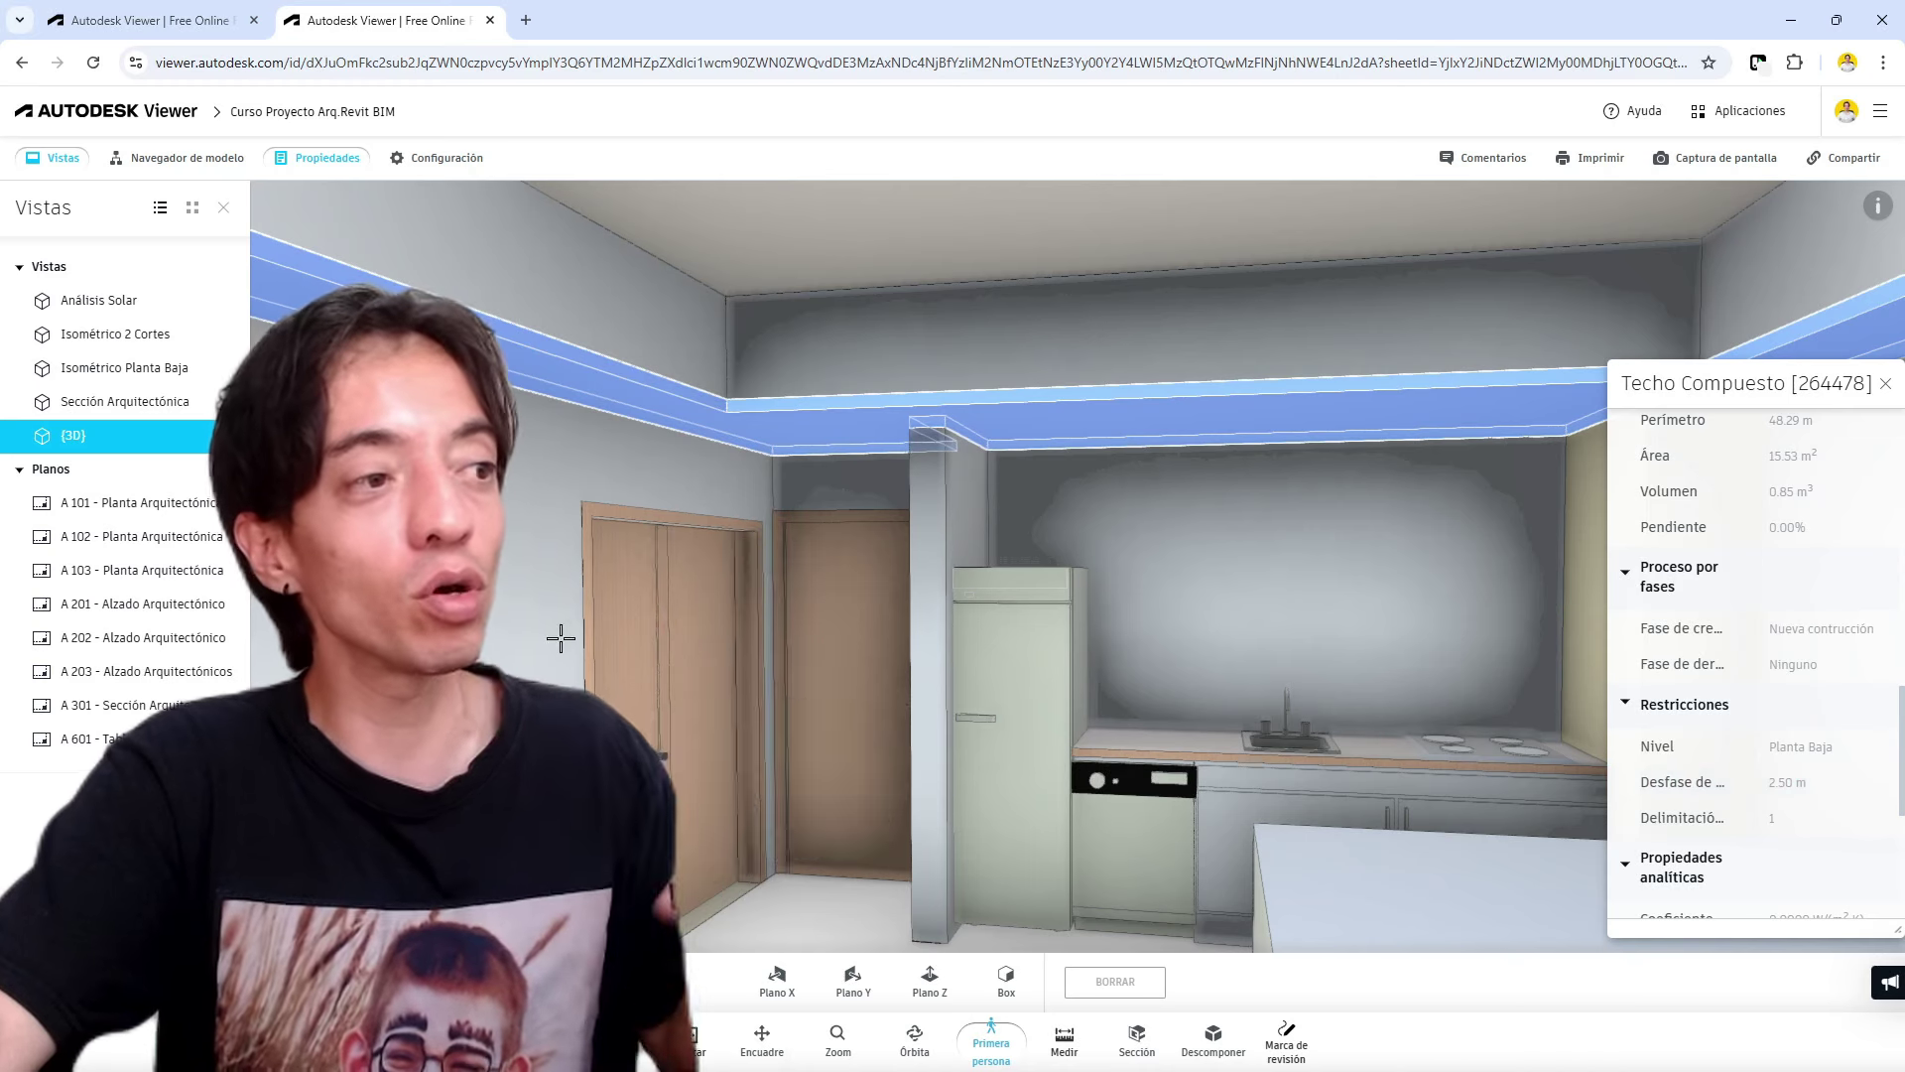
# Show the Puerta Practicable, 2 Hojas door's properties, then look around the hallway and gym window.
pyautogui.click(624, 617)
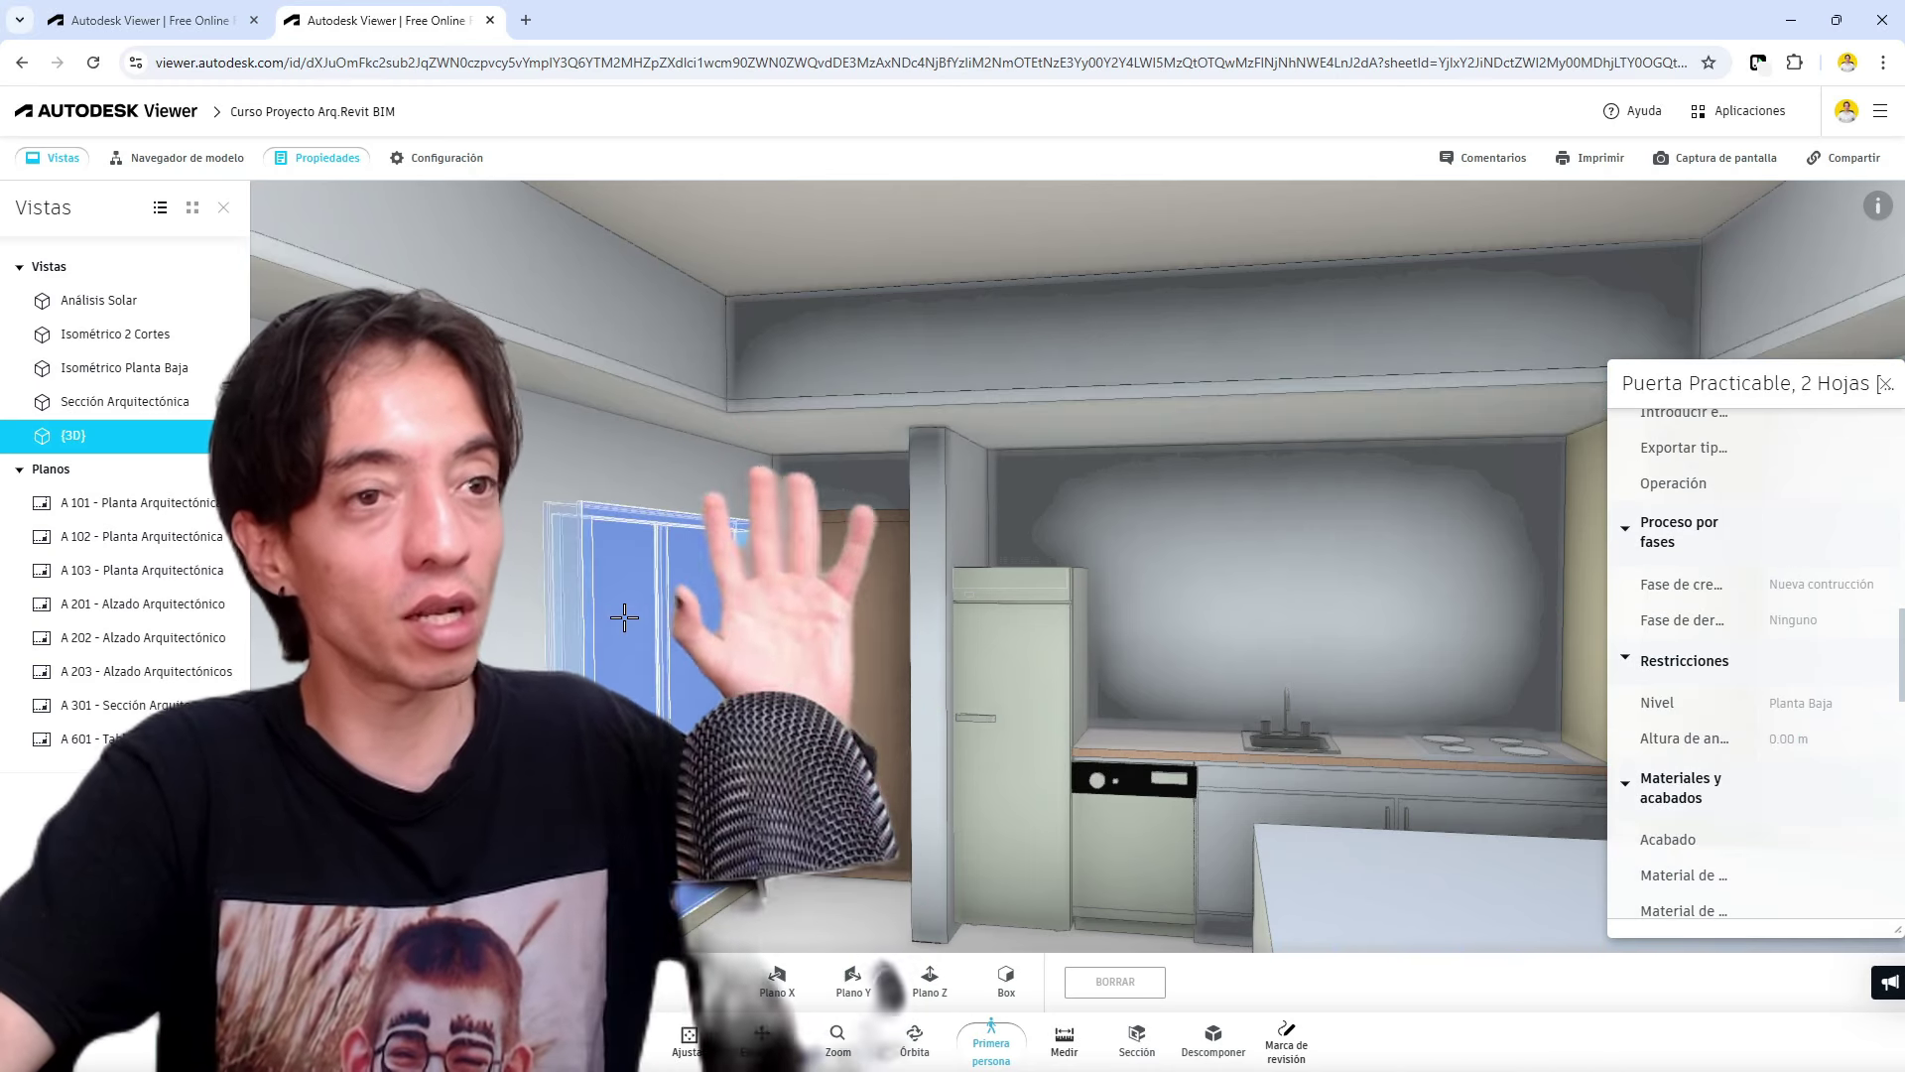
pyautogui.scroll(3, 1806, 570)
pyautogui.scroll(5, 1806, 571)
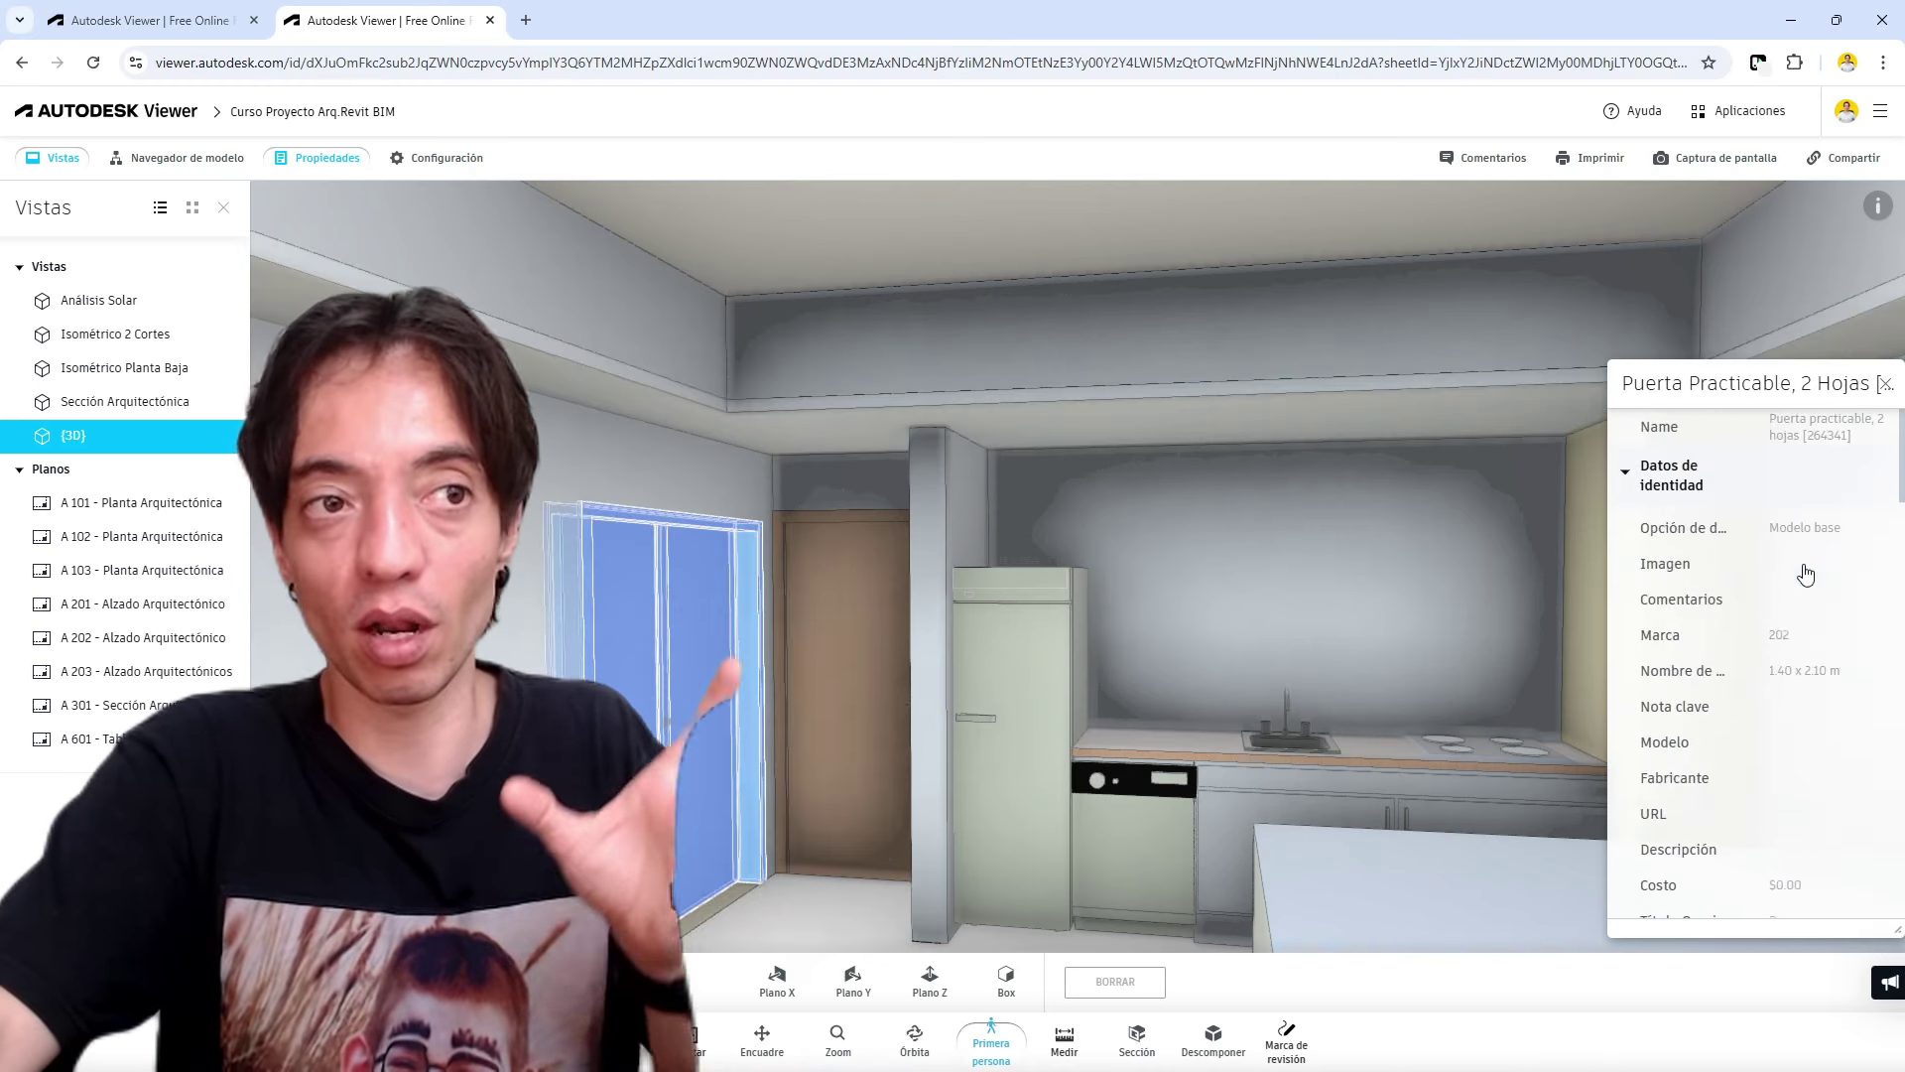
pyautogui.scroll(-2, 1806, 573)
pyautogui.scroll(-2, 1804, 573)
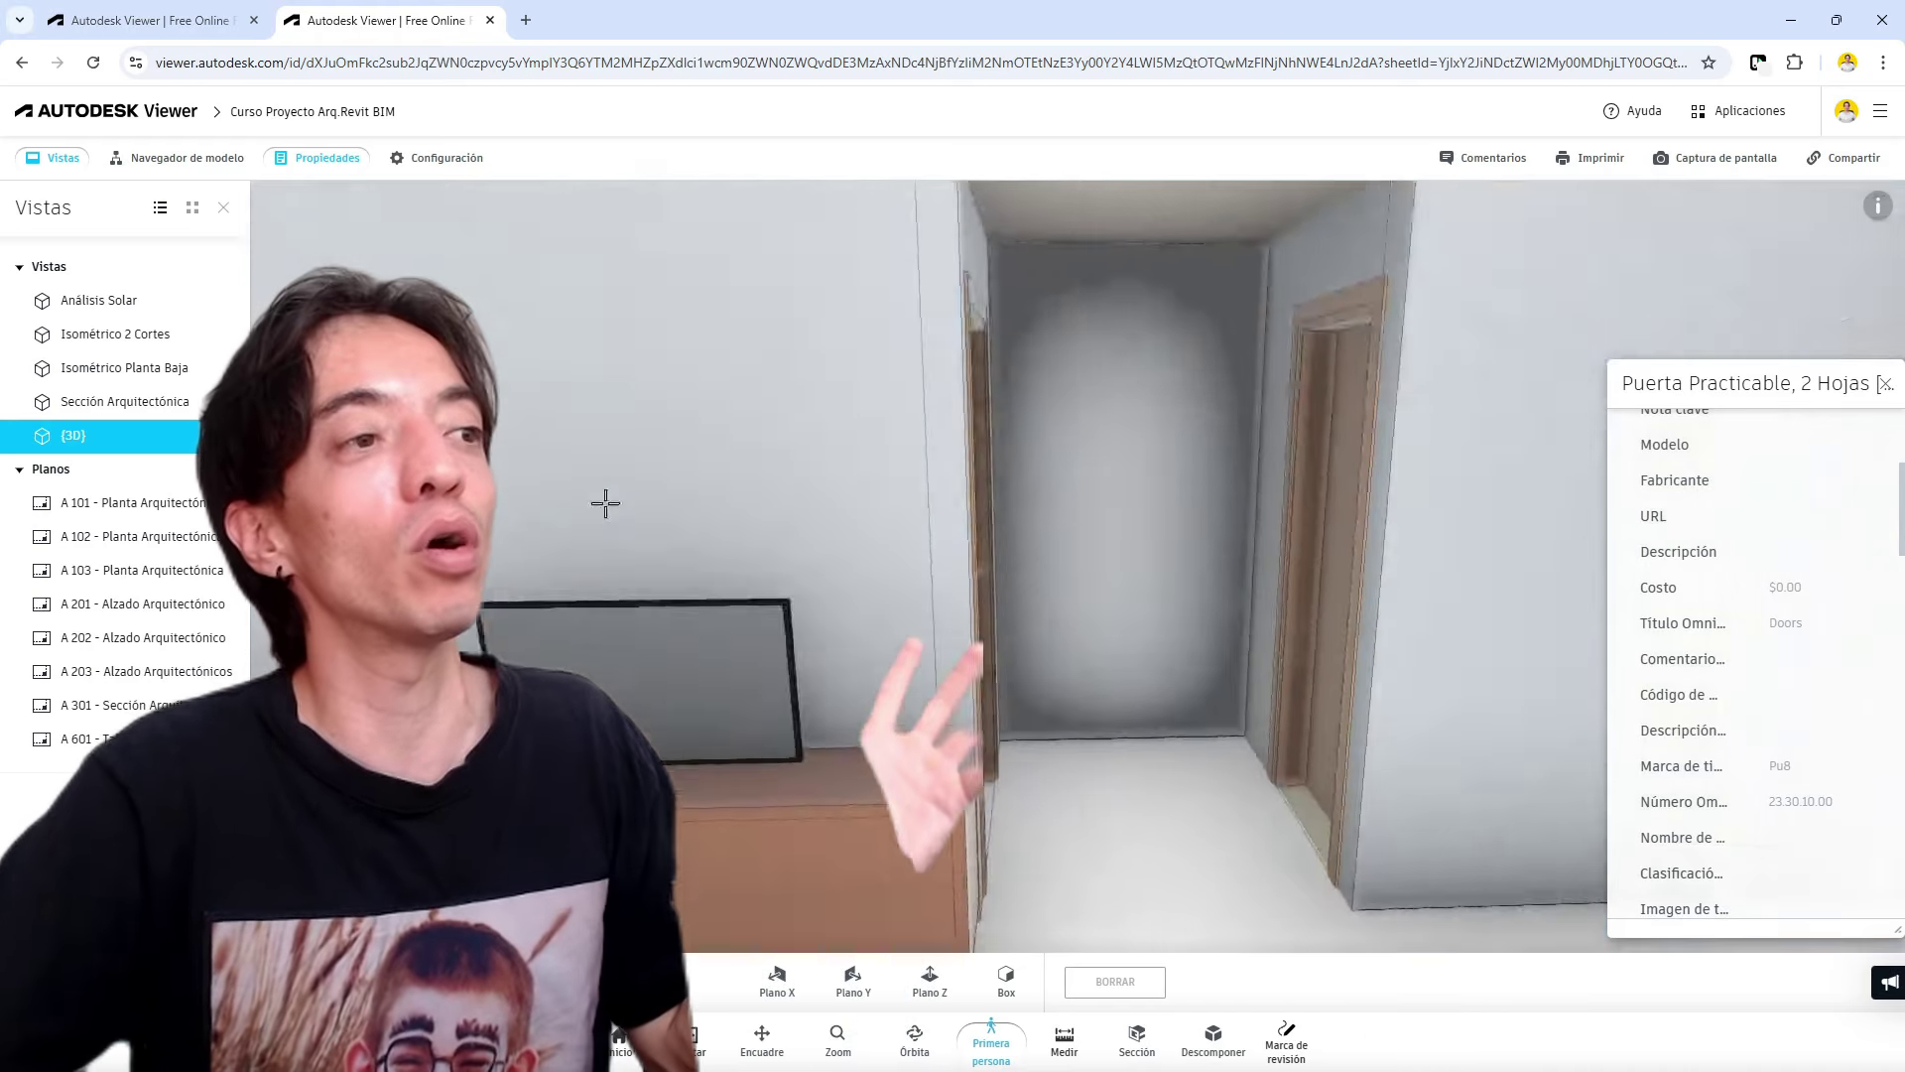
pyautogui.moveTo(604, 502)
pyautogui.mouseDown()
pyautogui.moveTo(871, 443)
pyautogui.moveTo(1167, 486)
pyautogui.moveTo(1200, 447)
pyautogui.moveTo(1493, 476)
pyautogui.mouseUp()
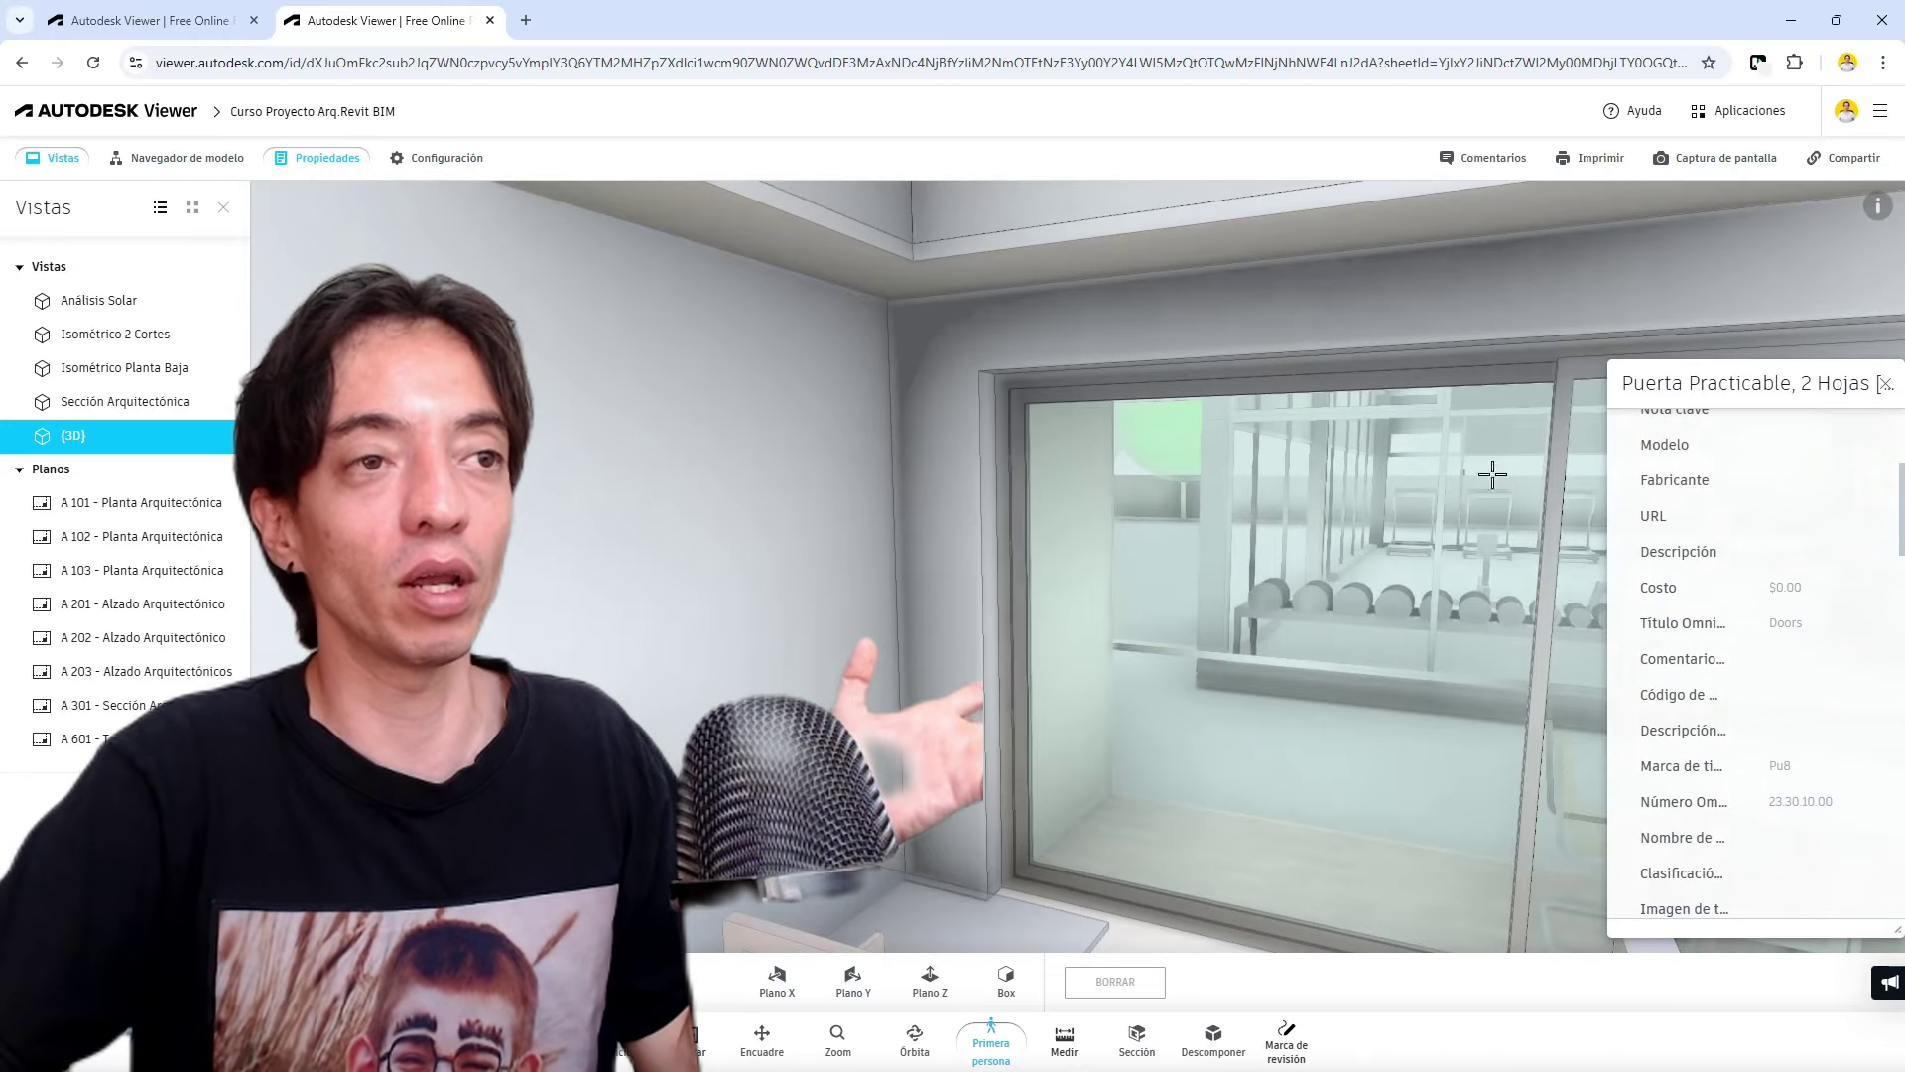
pyautogui.moveTo(1046, 508)
pyautogui.mouseDown()
pyautogui.moveTo(1497, 456)
pyautogui.moveTo(1458, 578)
pyautogui.mouseUp()
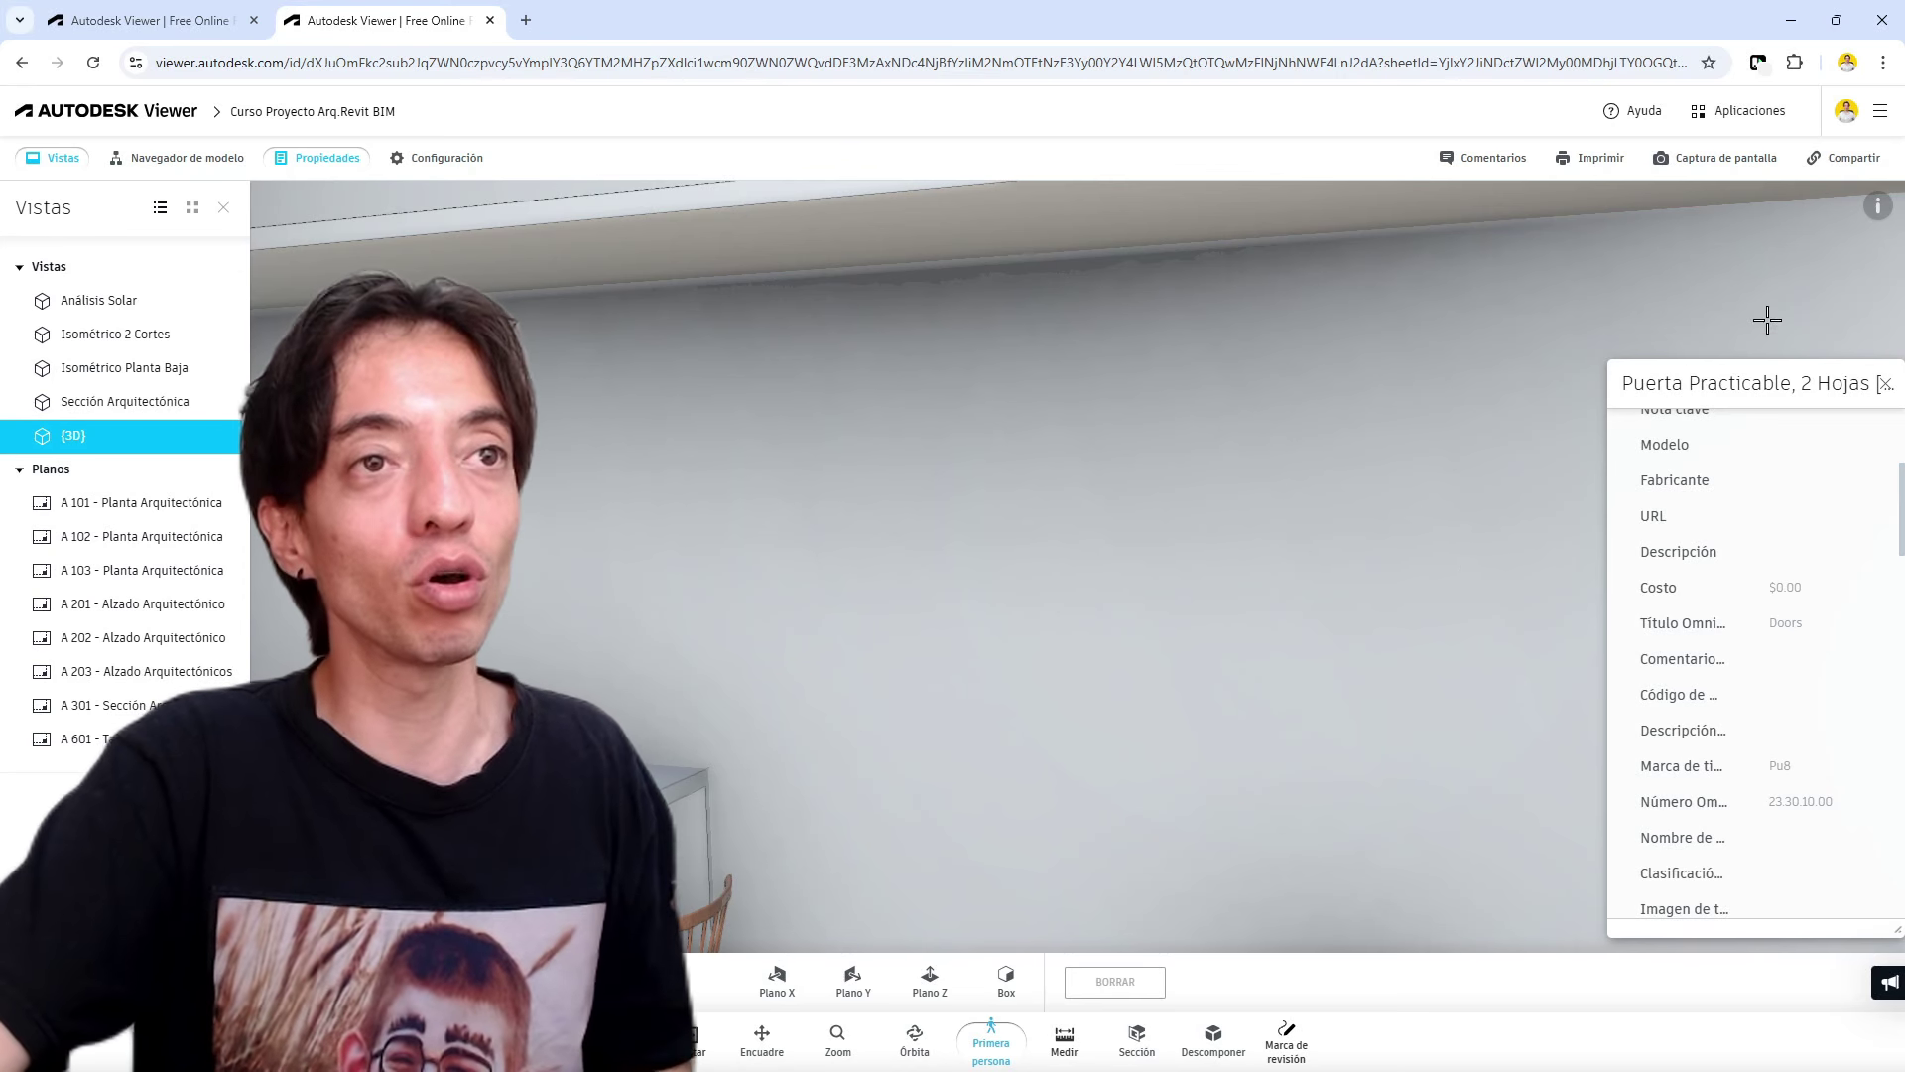
# Copy the design's short share link, valid 27 days, and open a new browser tab.
pyautogui.click(1841, 159)
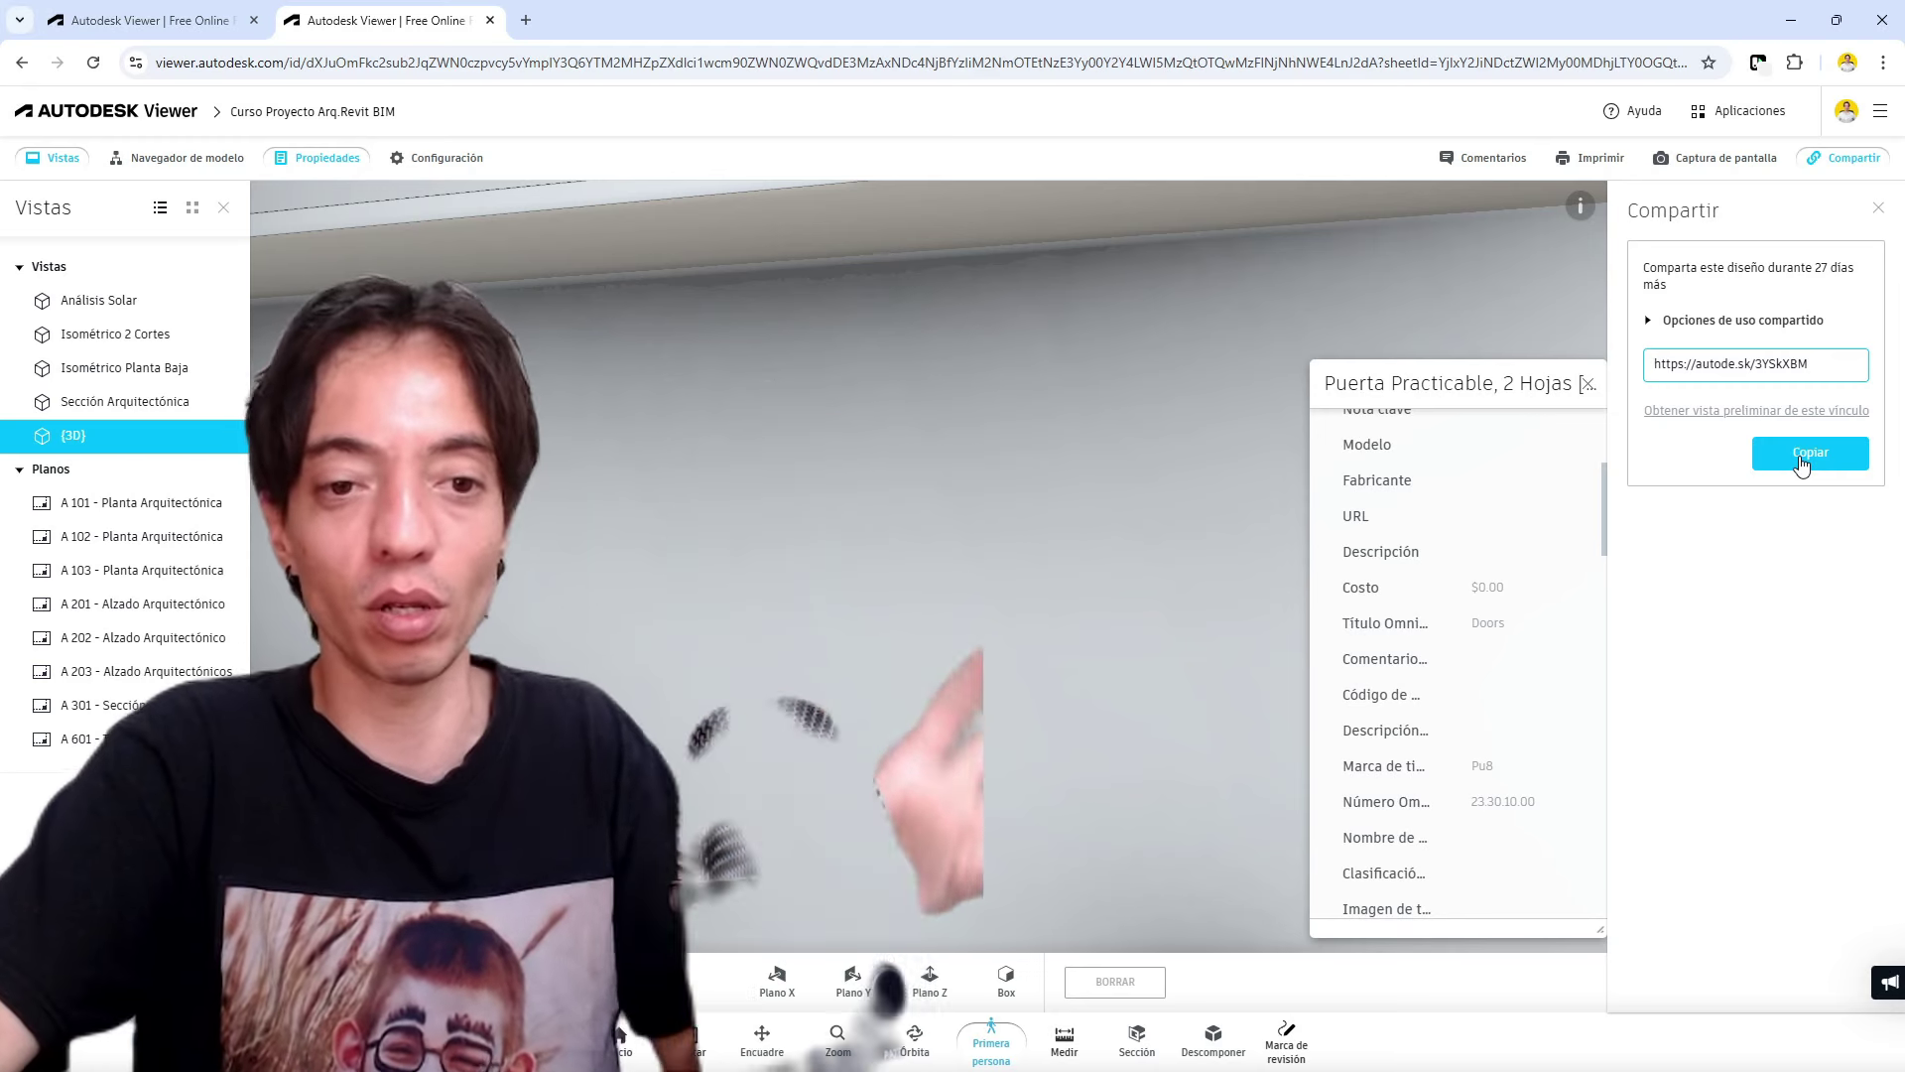
pyautogui.click(525, 20)
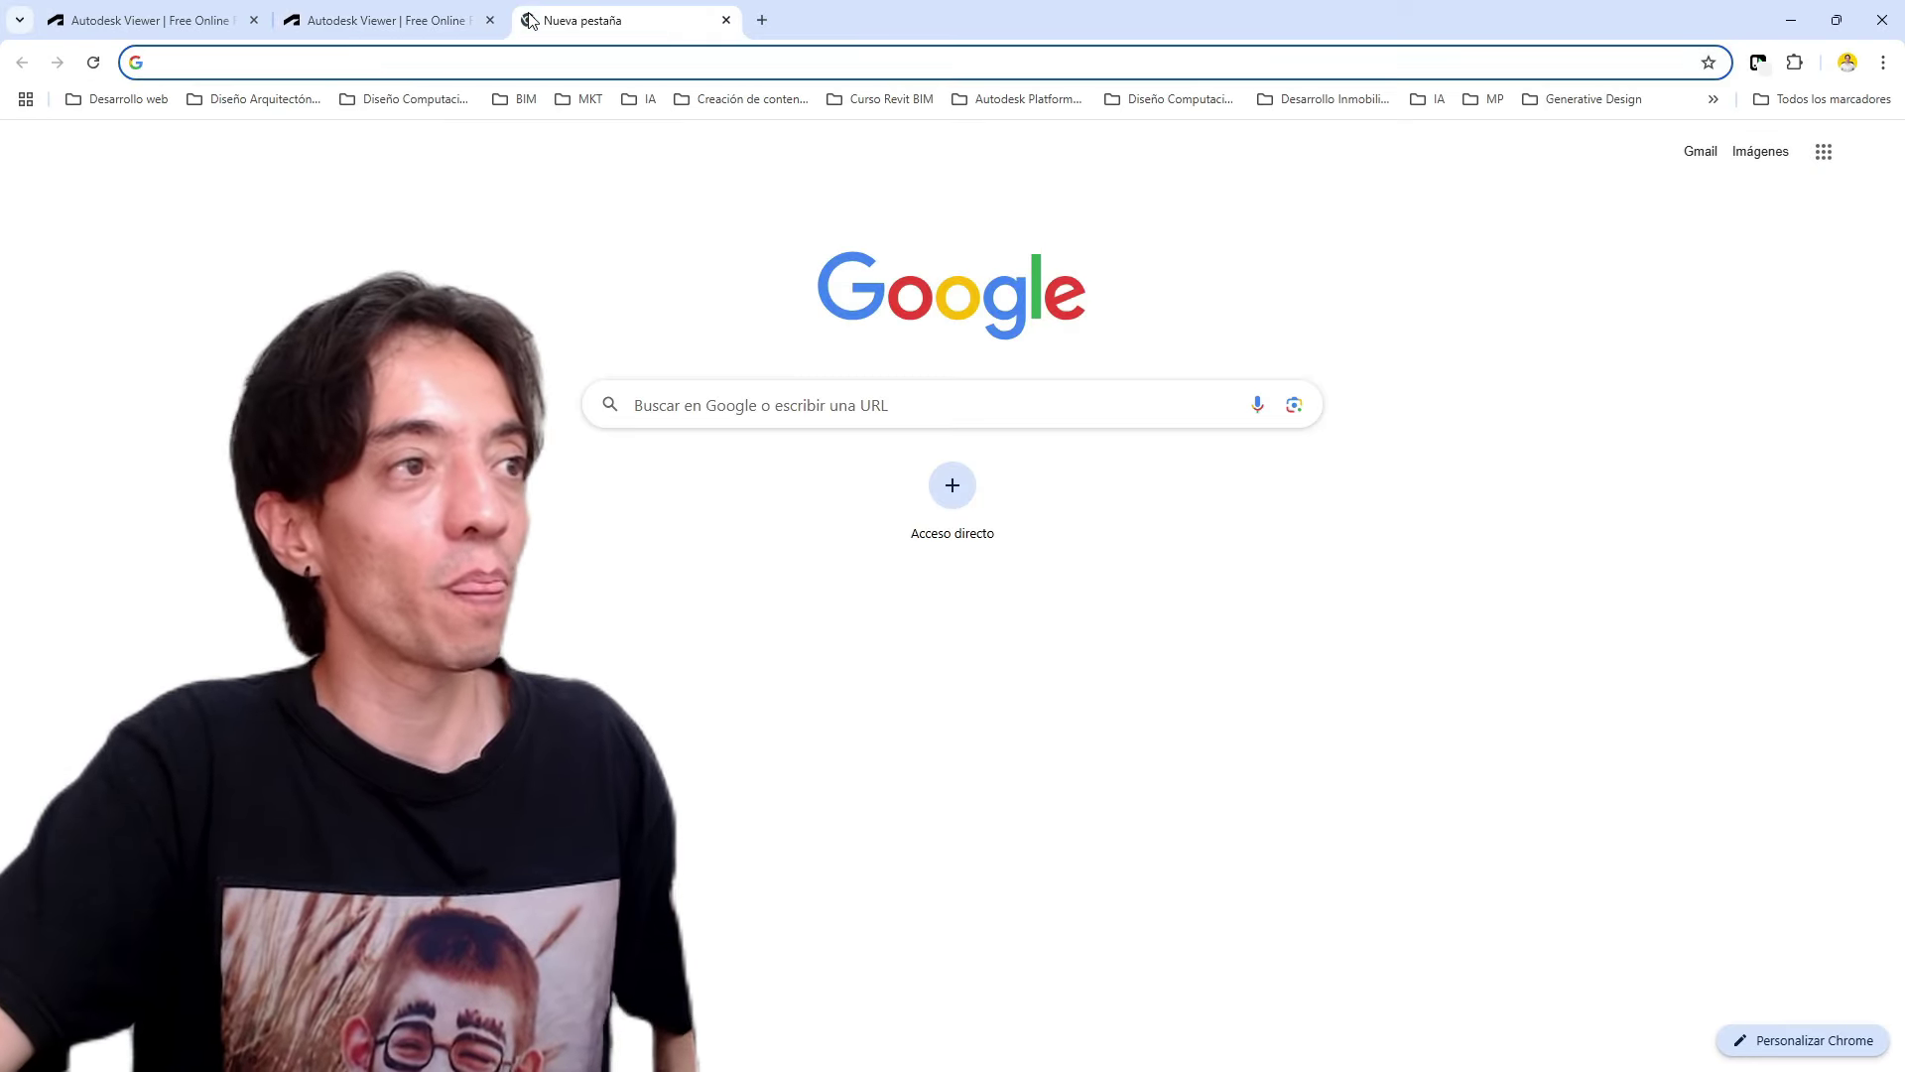
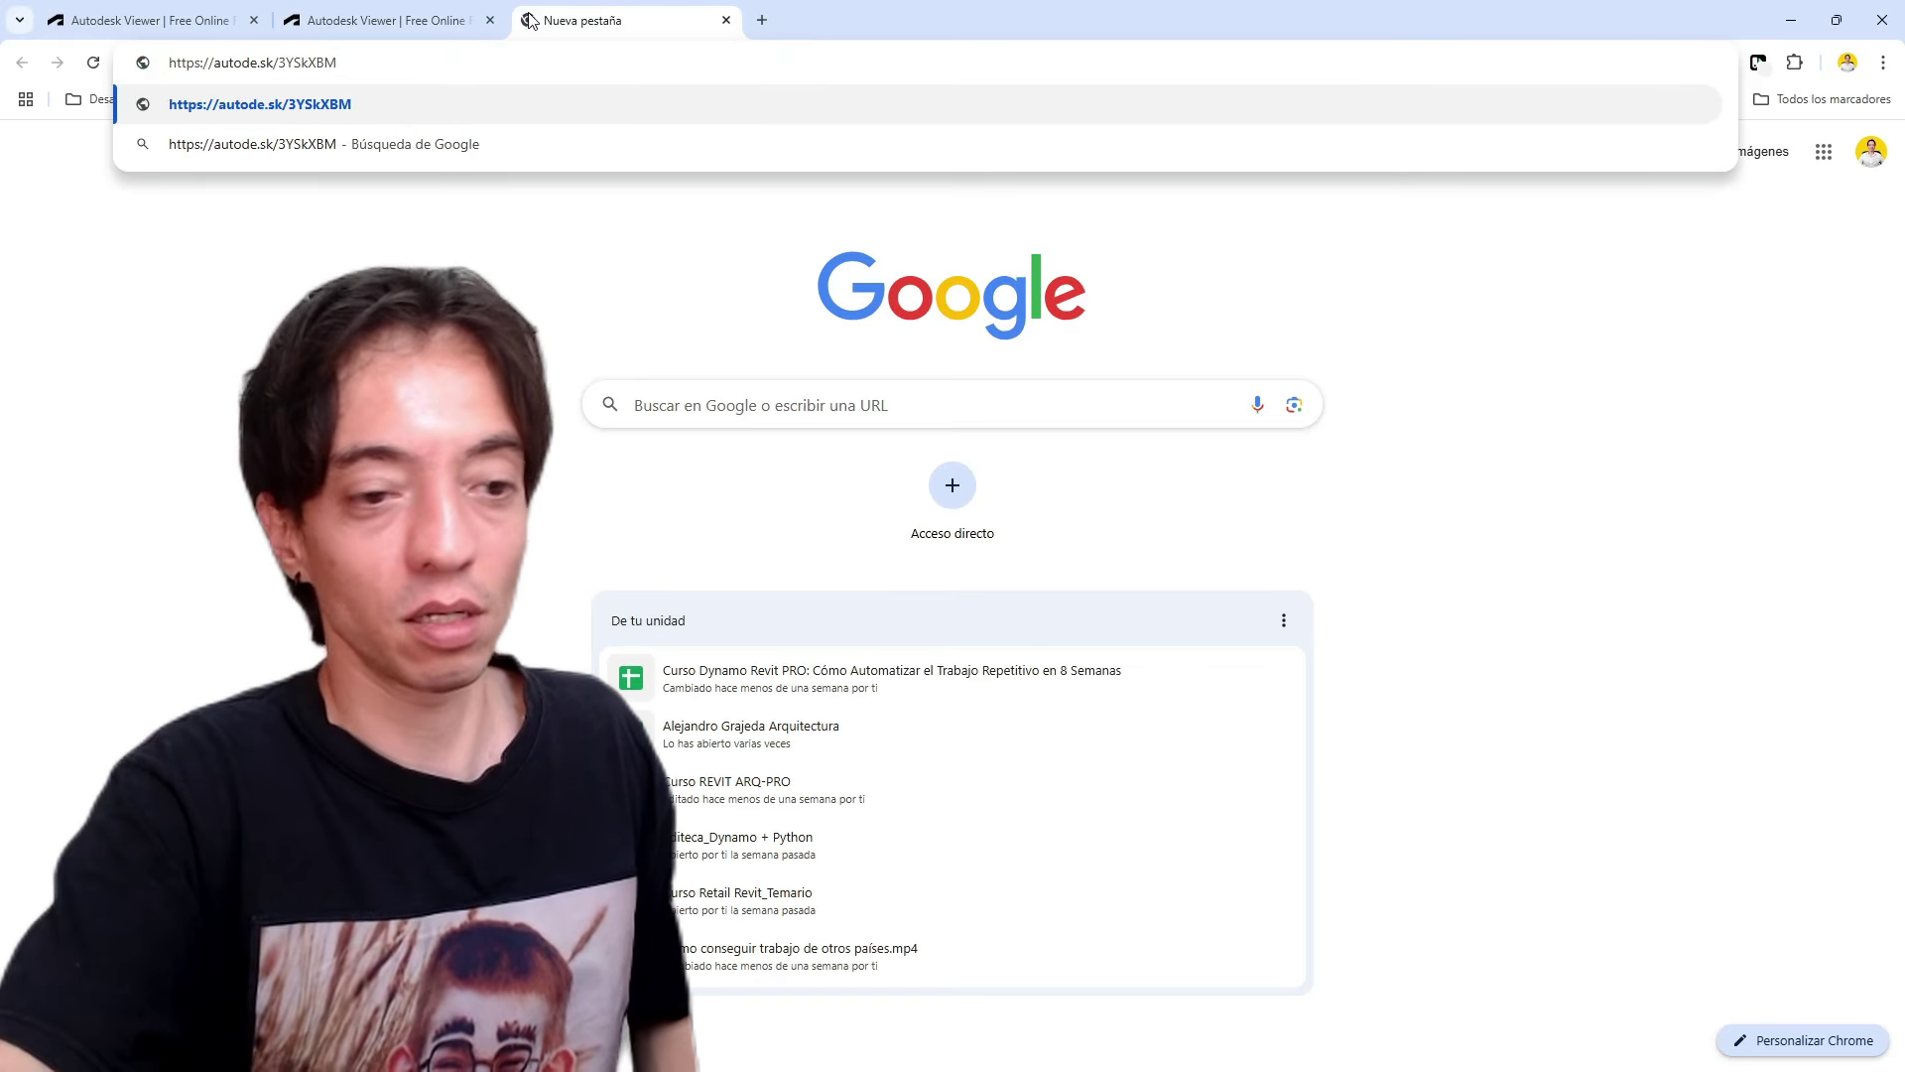
# Load the copied share link in the new tab's address bar.
pyautogui.press('Return')
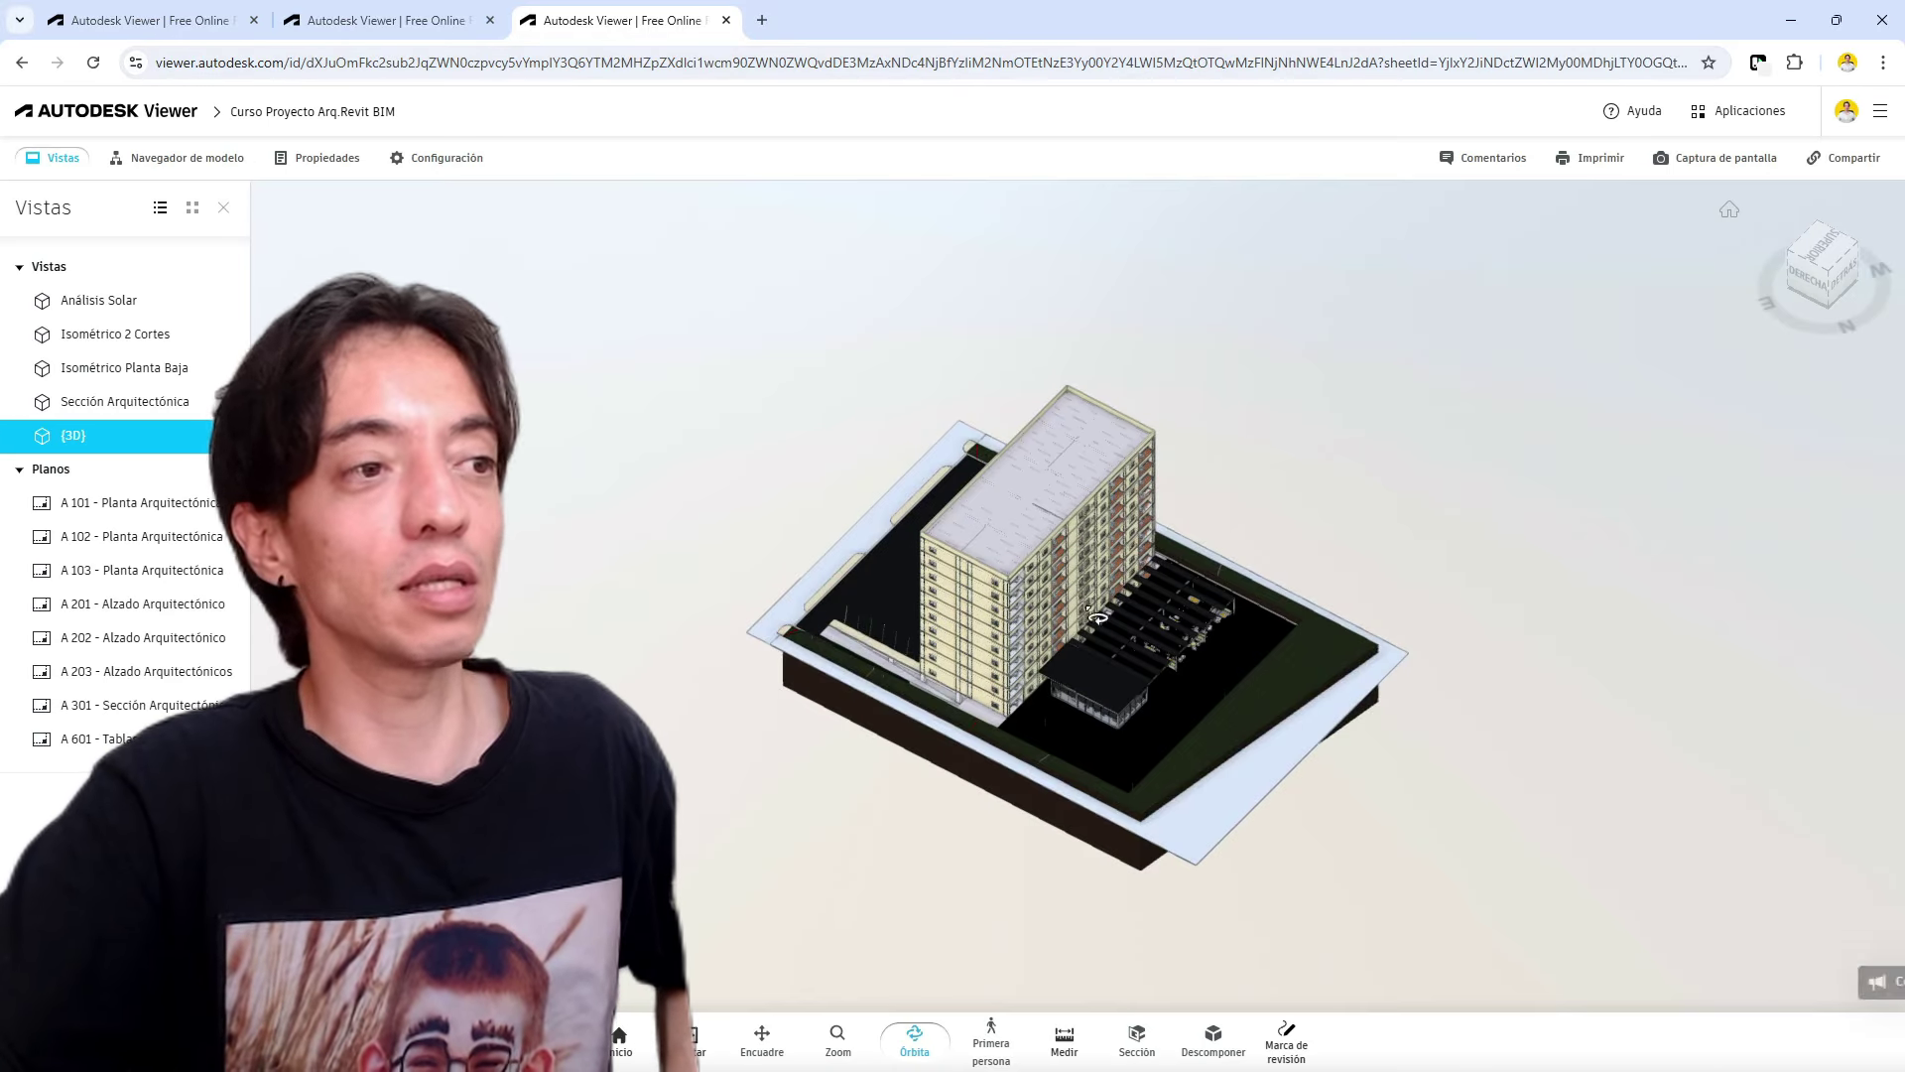
# Orbit the {3D} building model and explode it to about 70% with Descomponer.
pyautogui.moveTo(1097, 619)
pyautogui.mouseDown()
pyautogui.moveTo(1306, 631)
pyautogui.moveTo(1139, 754)
pyautogui.moveTo(1374, 792)
pyautogui.mouseUp()
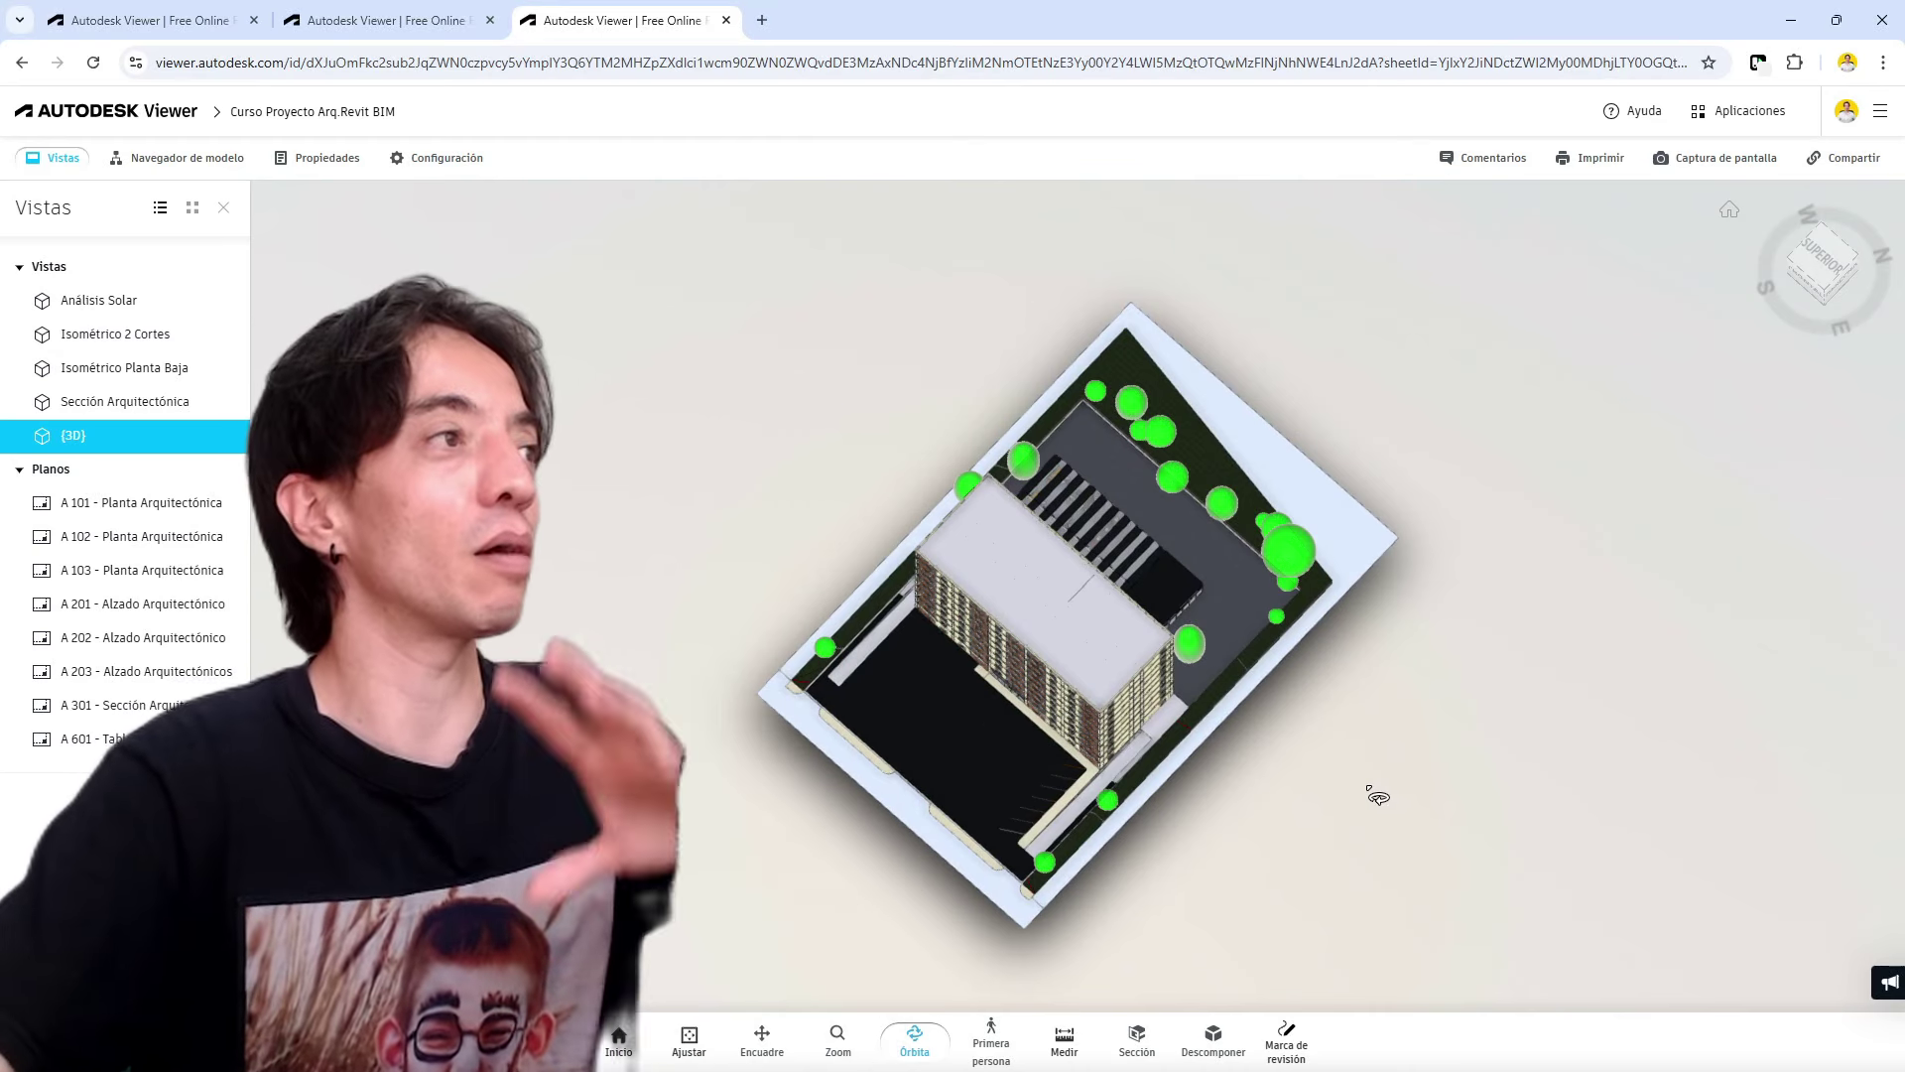
pyautogui.moveTo(715, 374)
pyautogui.mouseDown()
pyautogui.moveTo(731, 340)
pyautogui.moveTo(689, 340)
pyautogui.moveTo(830, 429)
pyautogui.moveTo(928, 260)
pyautogui.moveTo(893, 331)
pyautogui.moveTo(808, 400)
pyautogui.moveTo(723, 297)
pyautogui.moveTo(1010, 340)
pyautogui.moveTo(638, 404)
pyautogui.mouseUp()
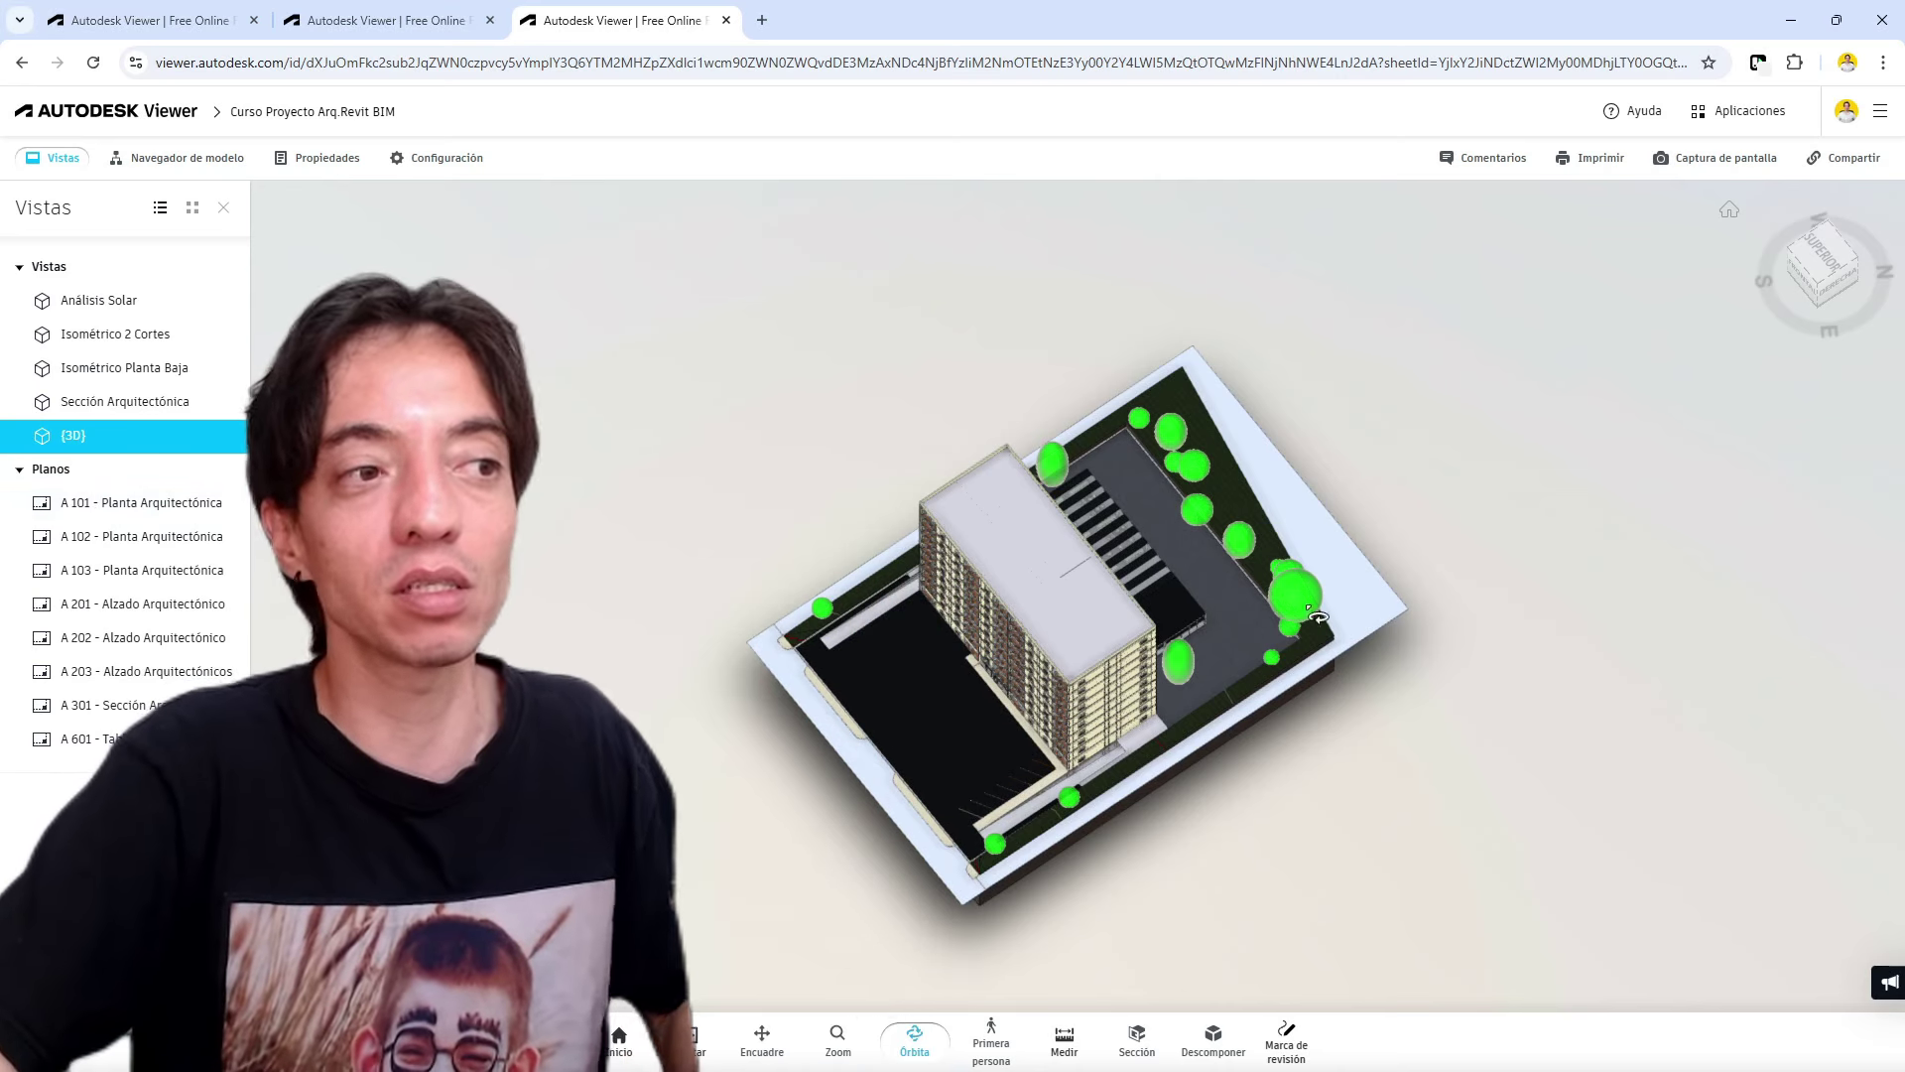
pyautogui.click(1212, 1042)
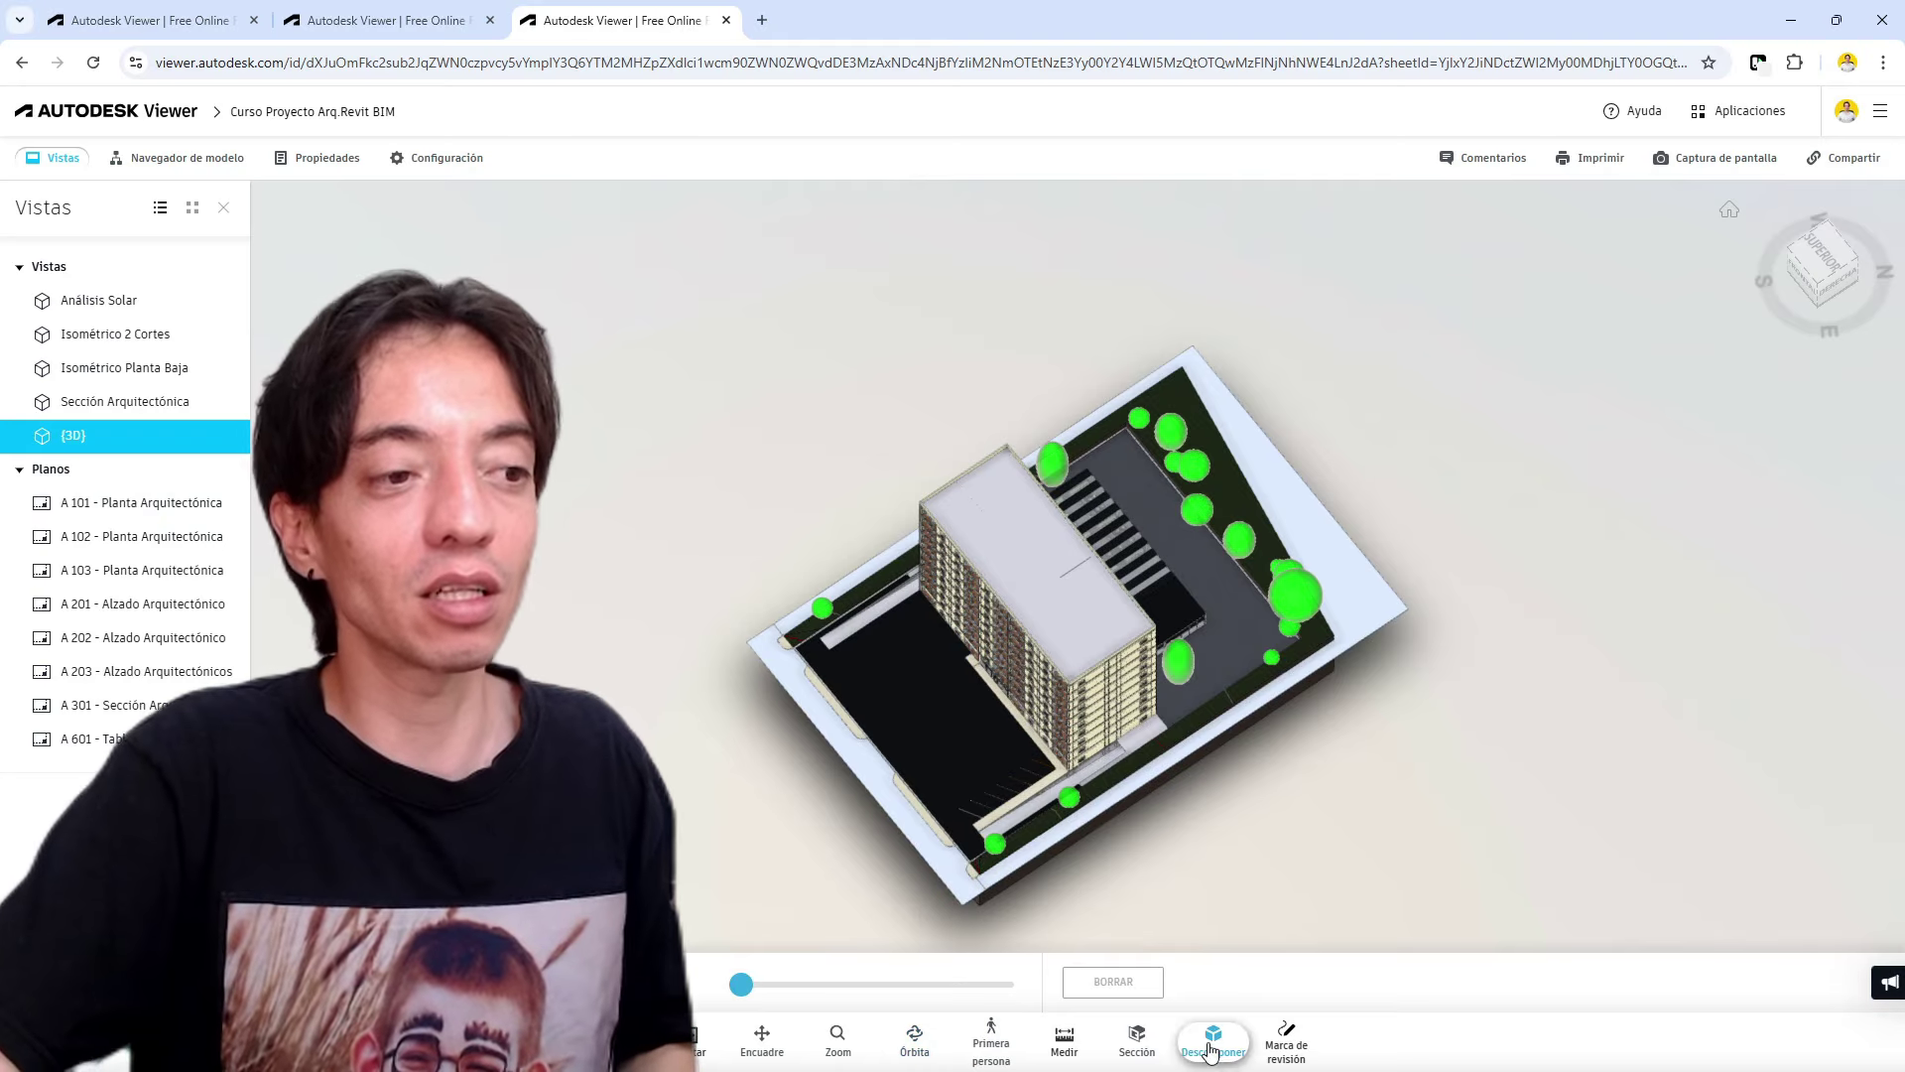
pyautogui.moveTo(746, 988); pyautogui.dragTo(927, 984)
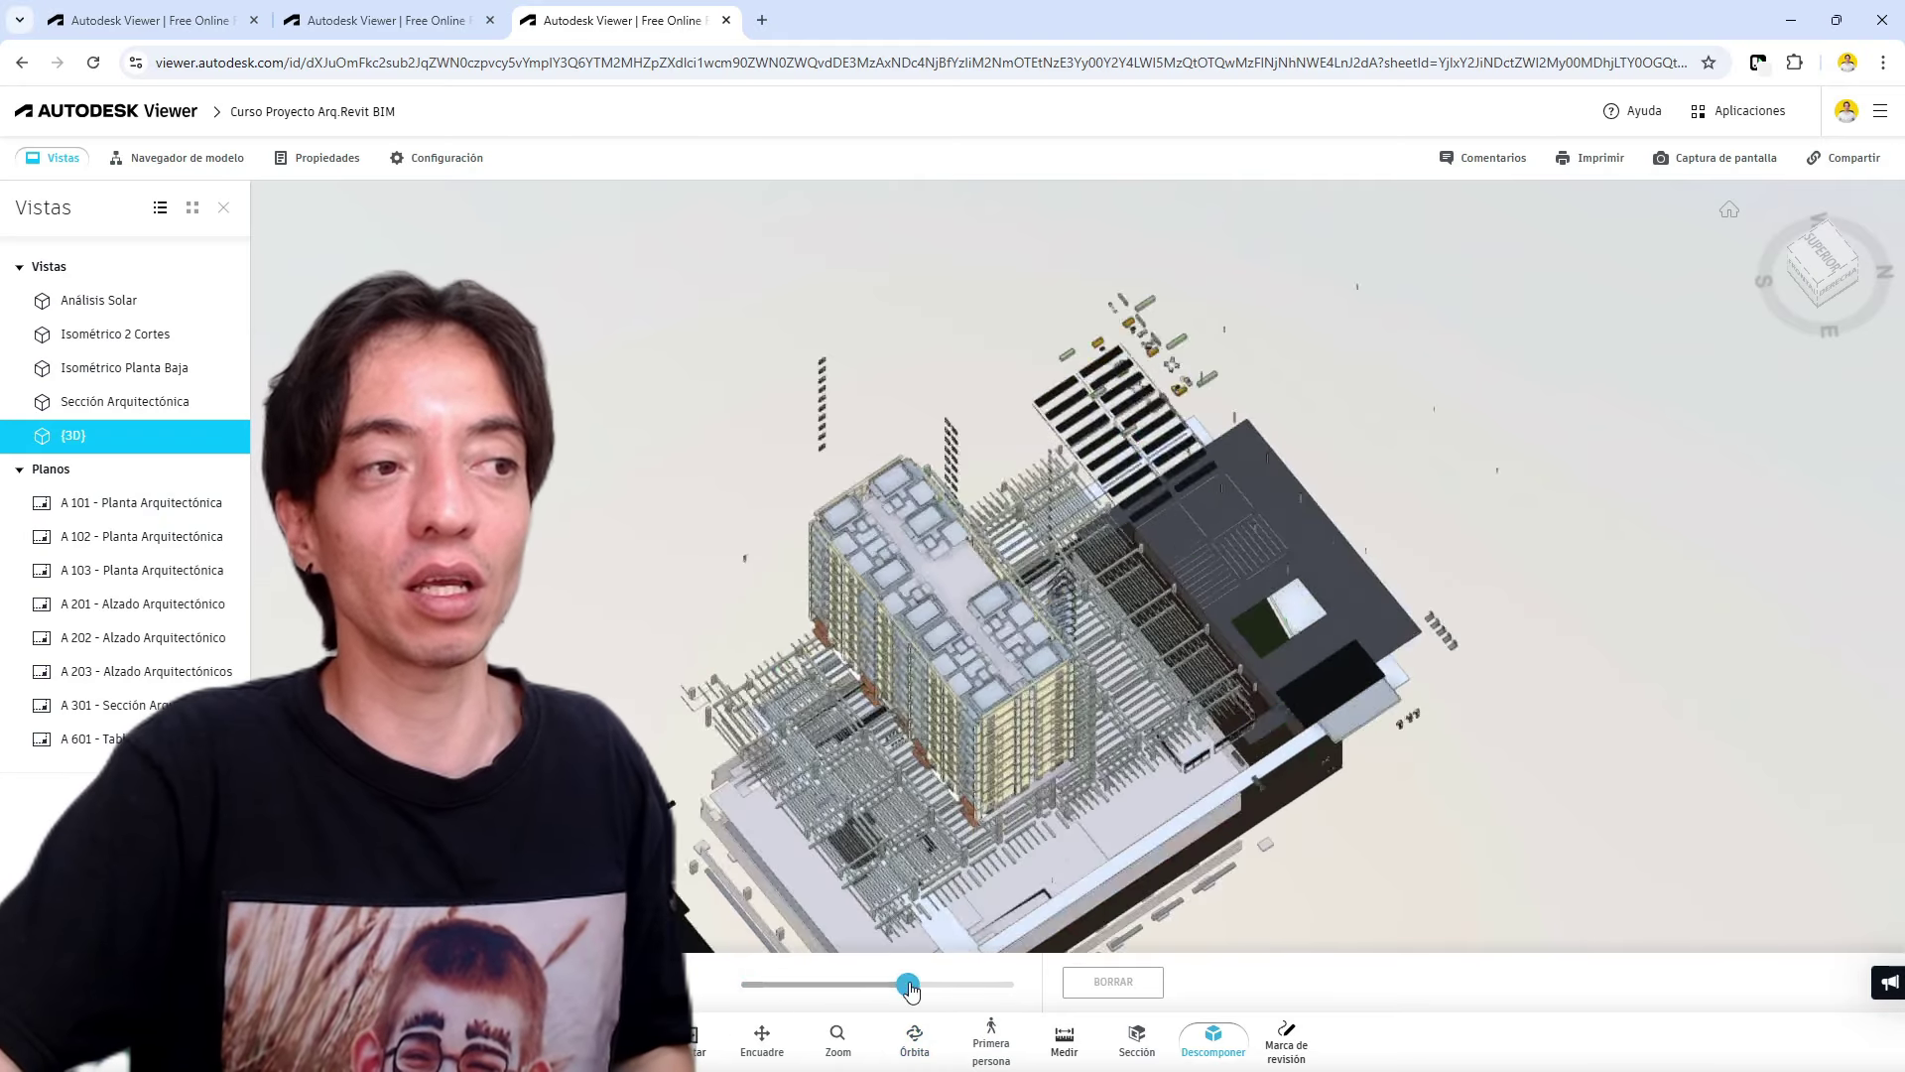